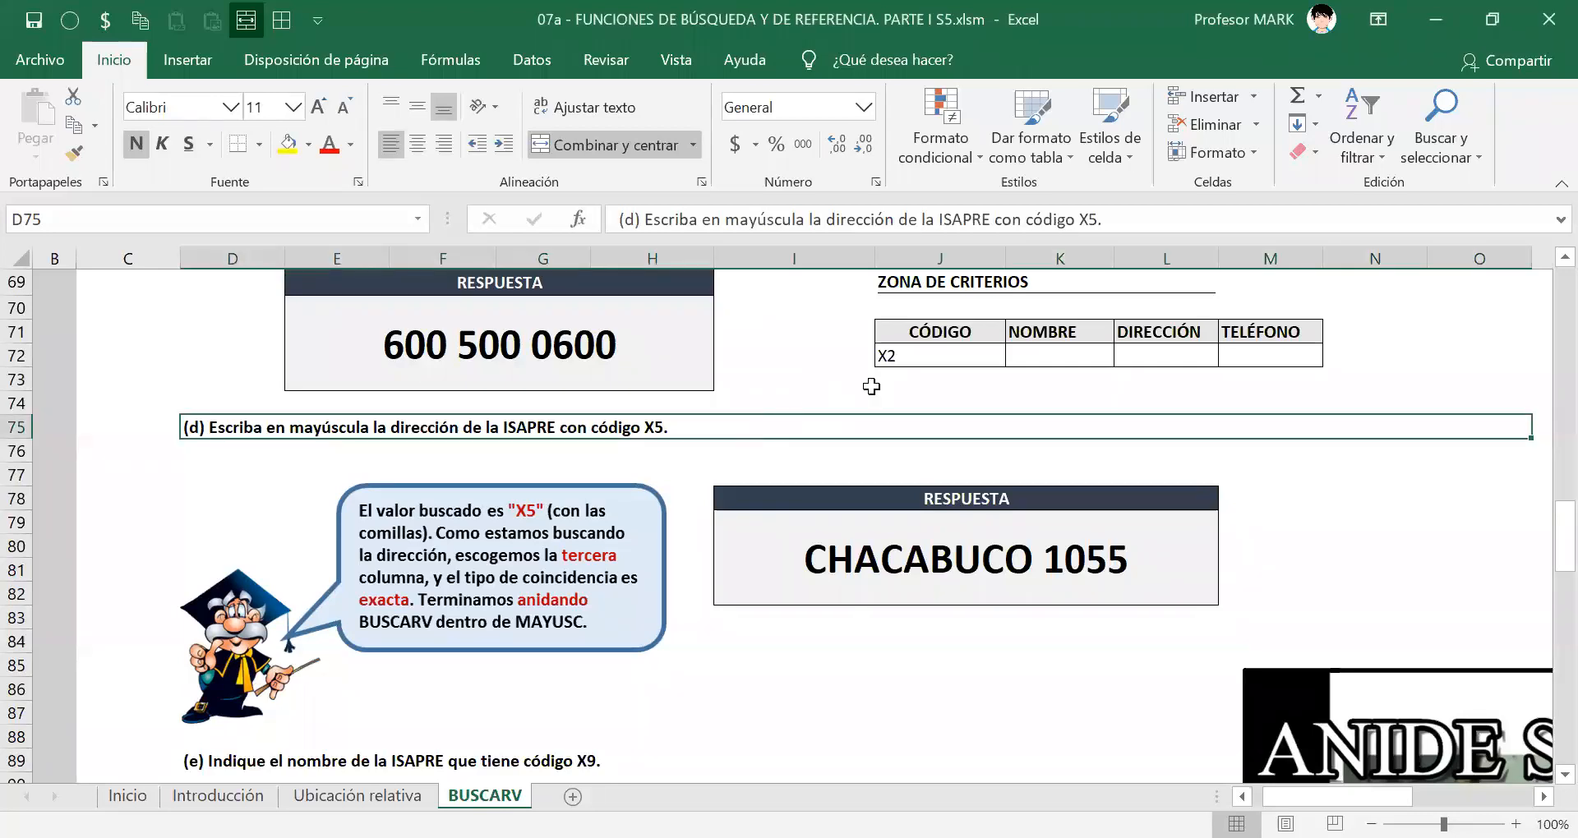
Review the BUSCARV syntax diagram and the list of ISAPRES, and check the name assigned to that table.
scroll(848, 445, "up", 20)
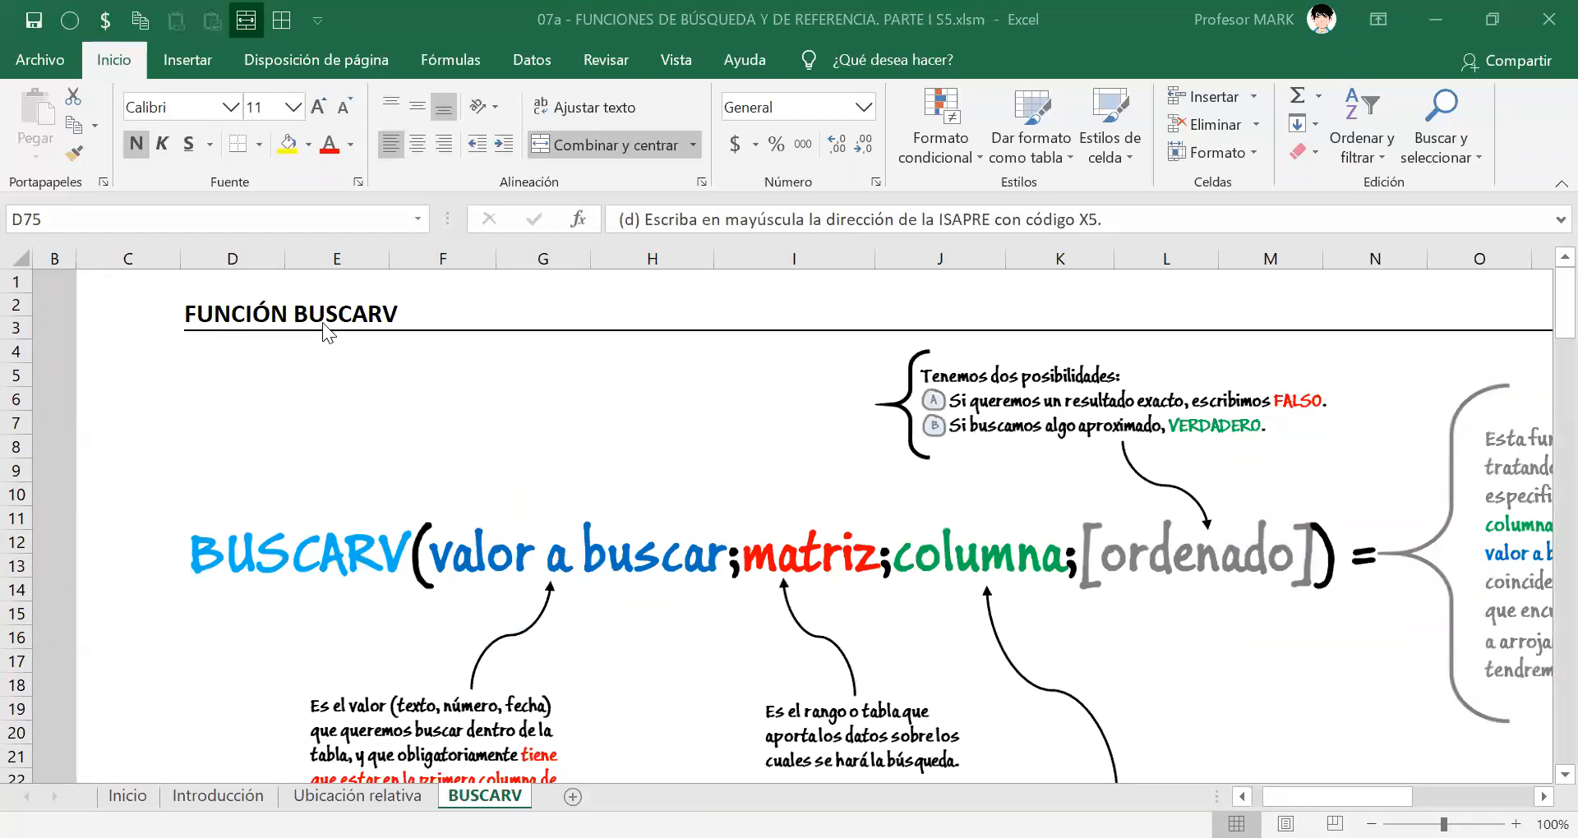
left_click(326, 332)
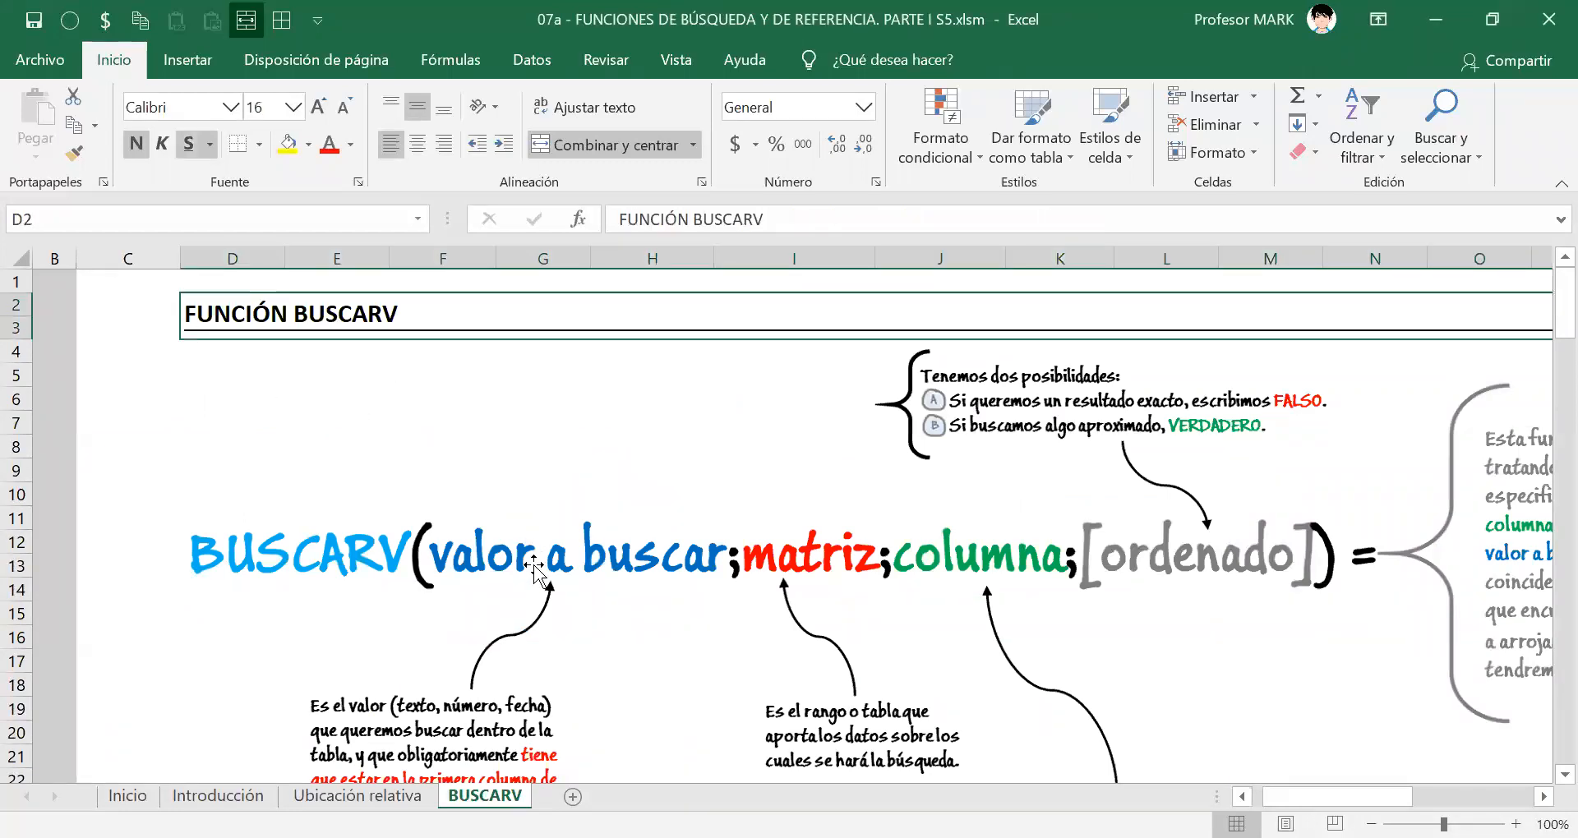
scroll(567, 489, "down", 5)
scroll(567, 486, "down", 3)
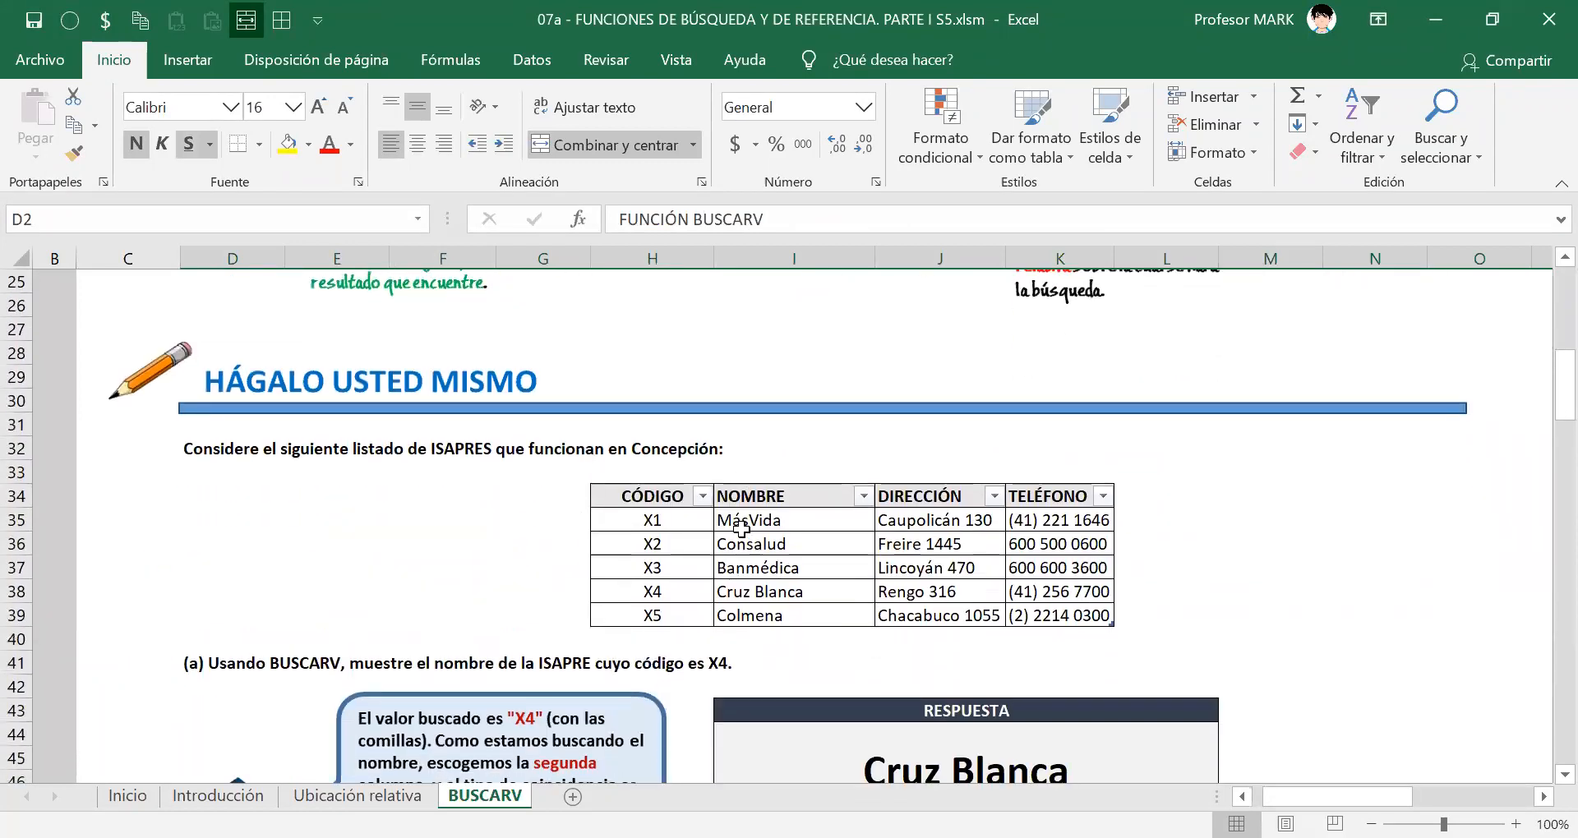
scroll(742, 527, "down", 2)
left_click(757, 421)
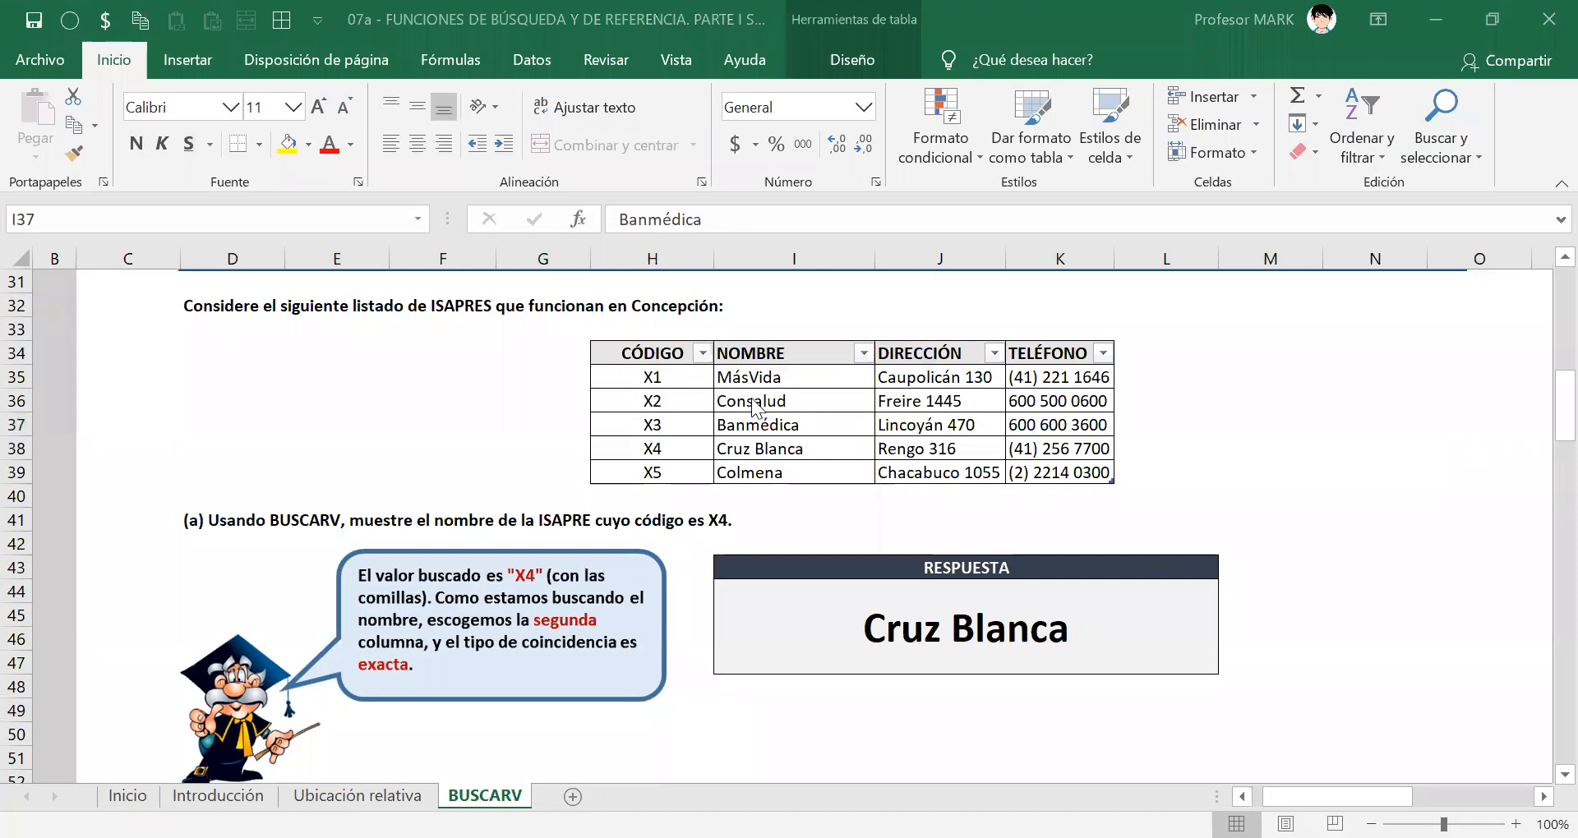
left_click(766, 420)
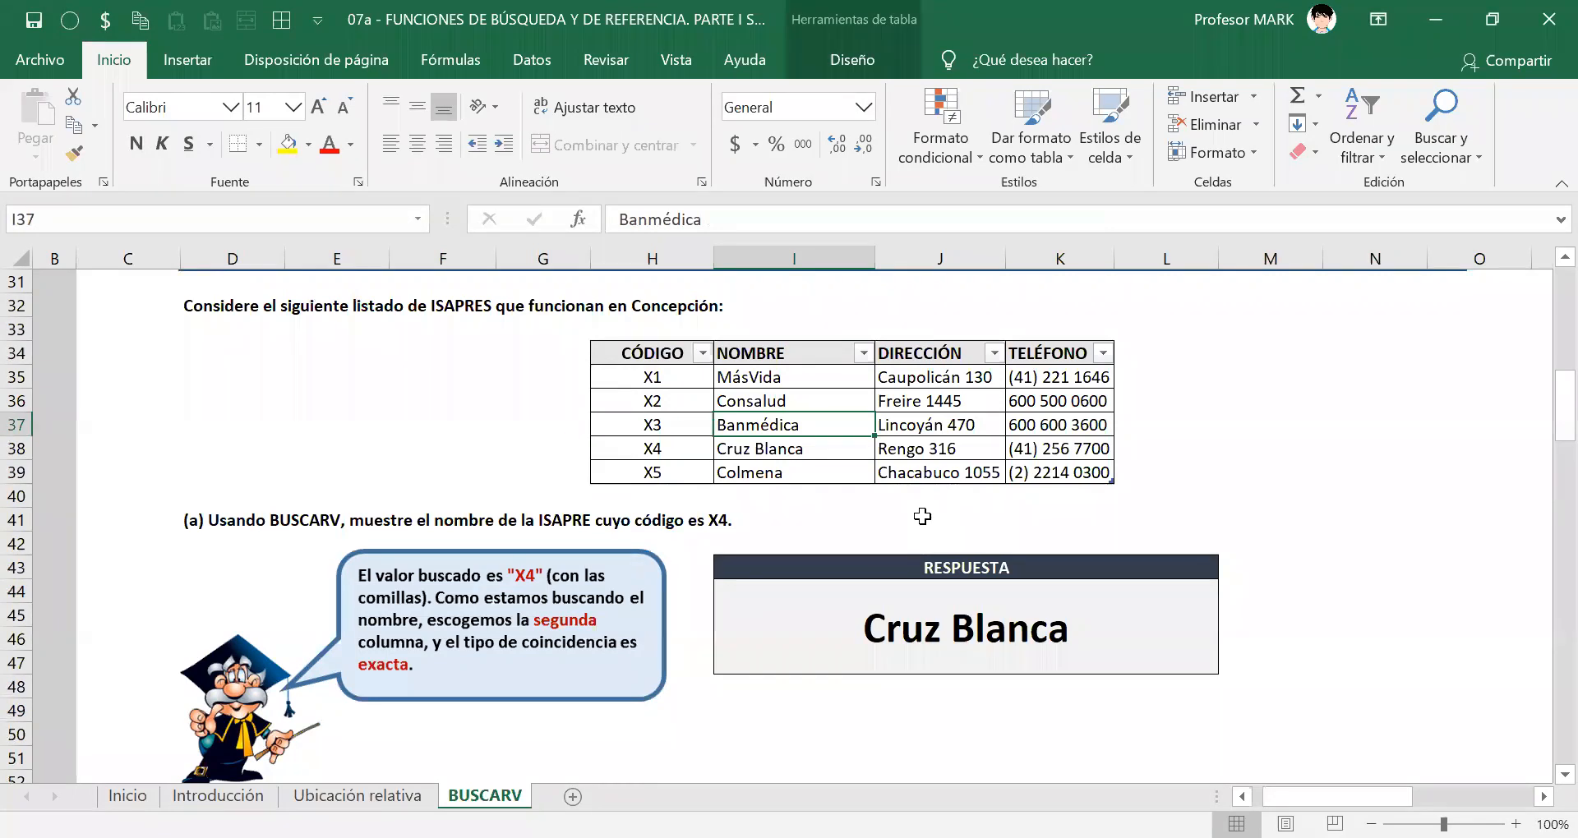
left_click(852, 58)
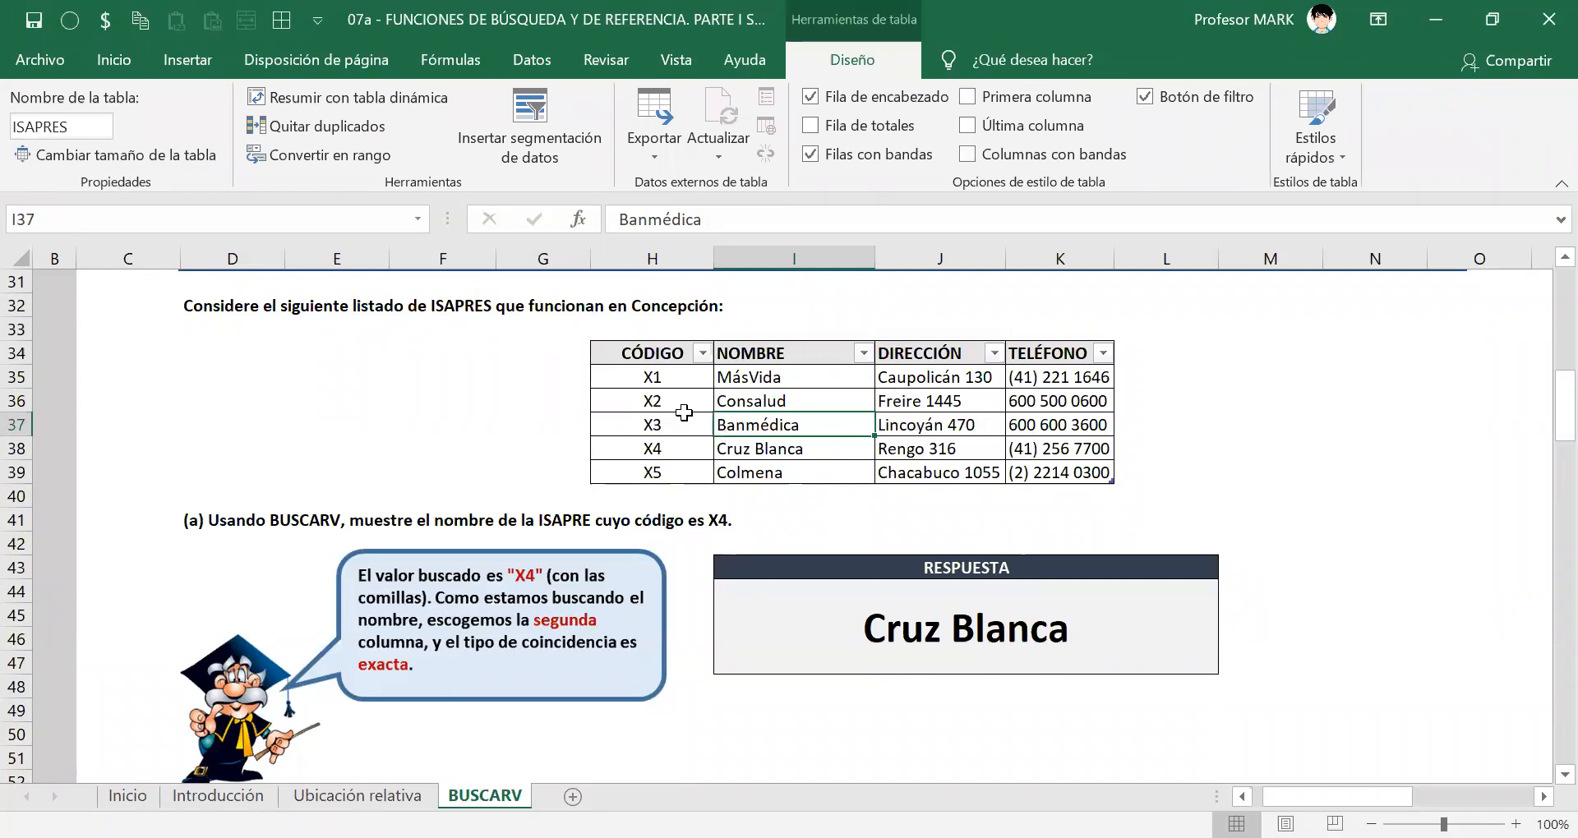
Begin a BUSCARV formula in the RESPUESTA cell of exercise (e), which asks for the ISAPRE with code X9.
scroll(699, 421, "down", 7)
scroll(698, 421, "down", 12)
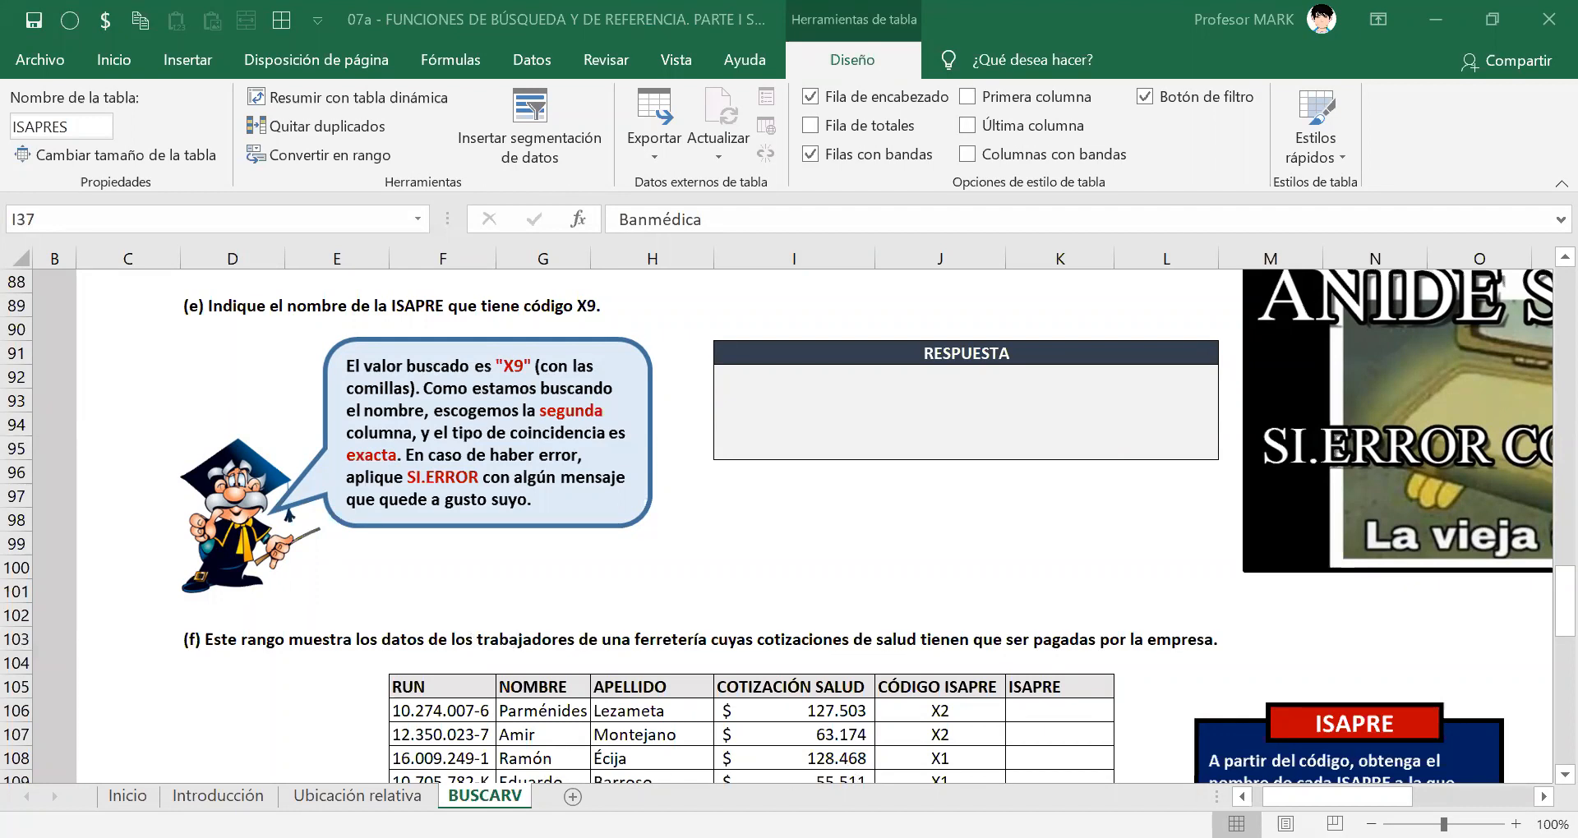
left_click(434, 327)
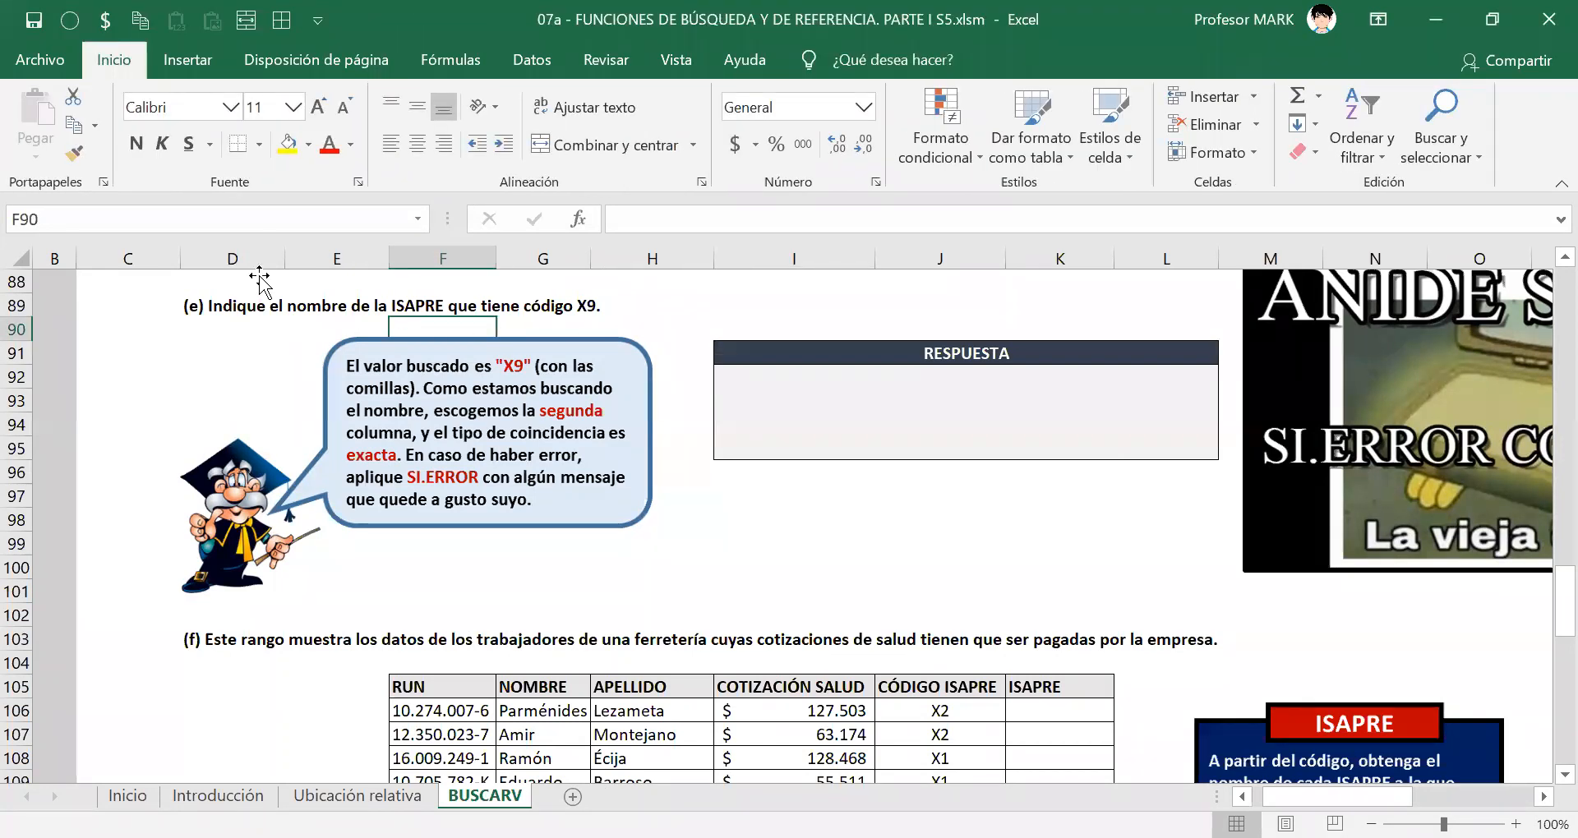
left_click(271, 304)
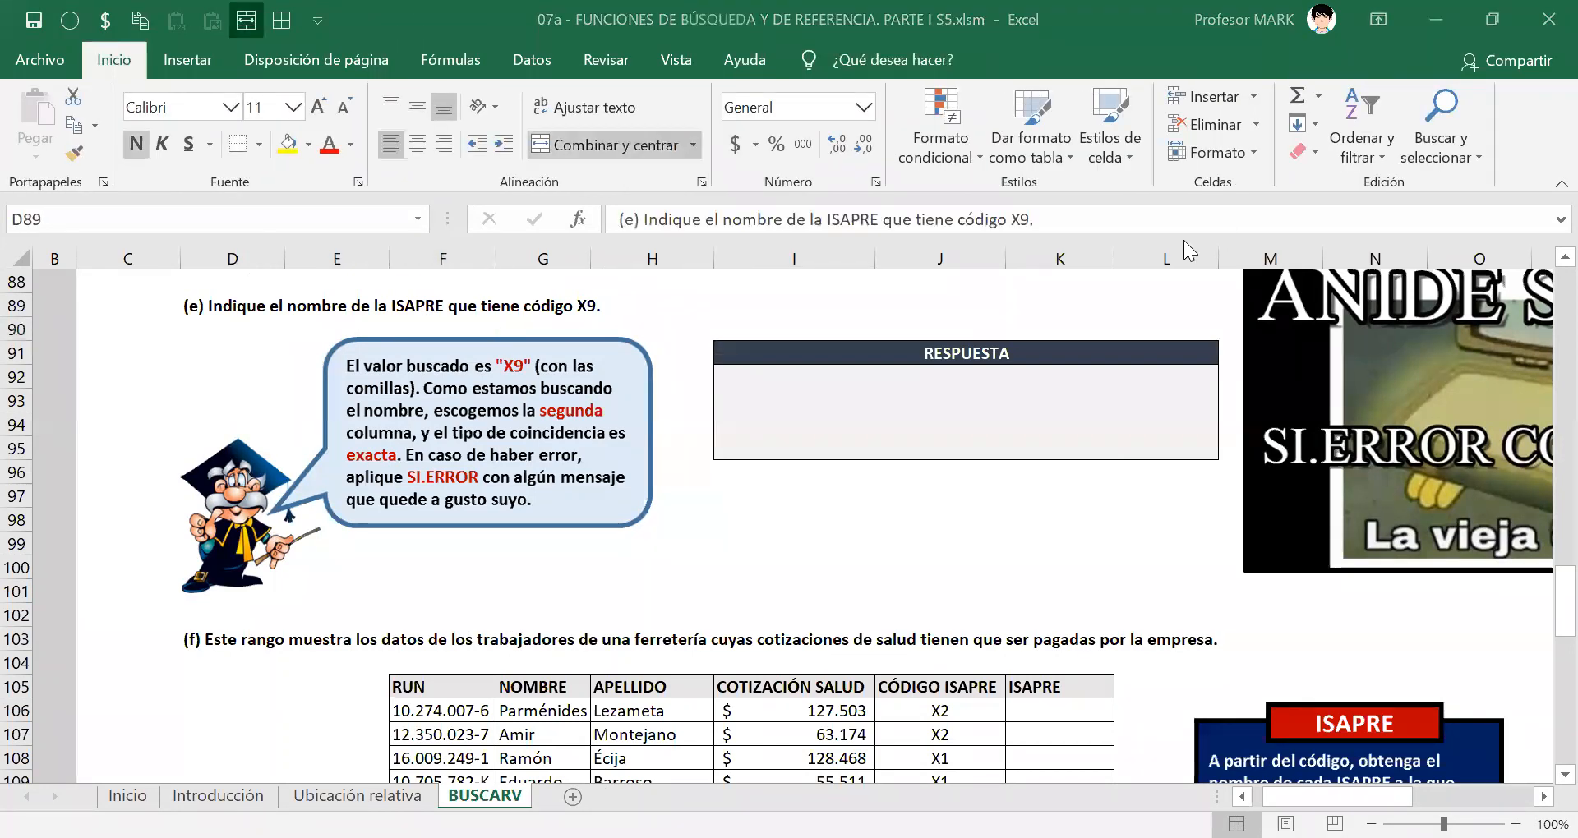
left_click(773, 420)
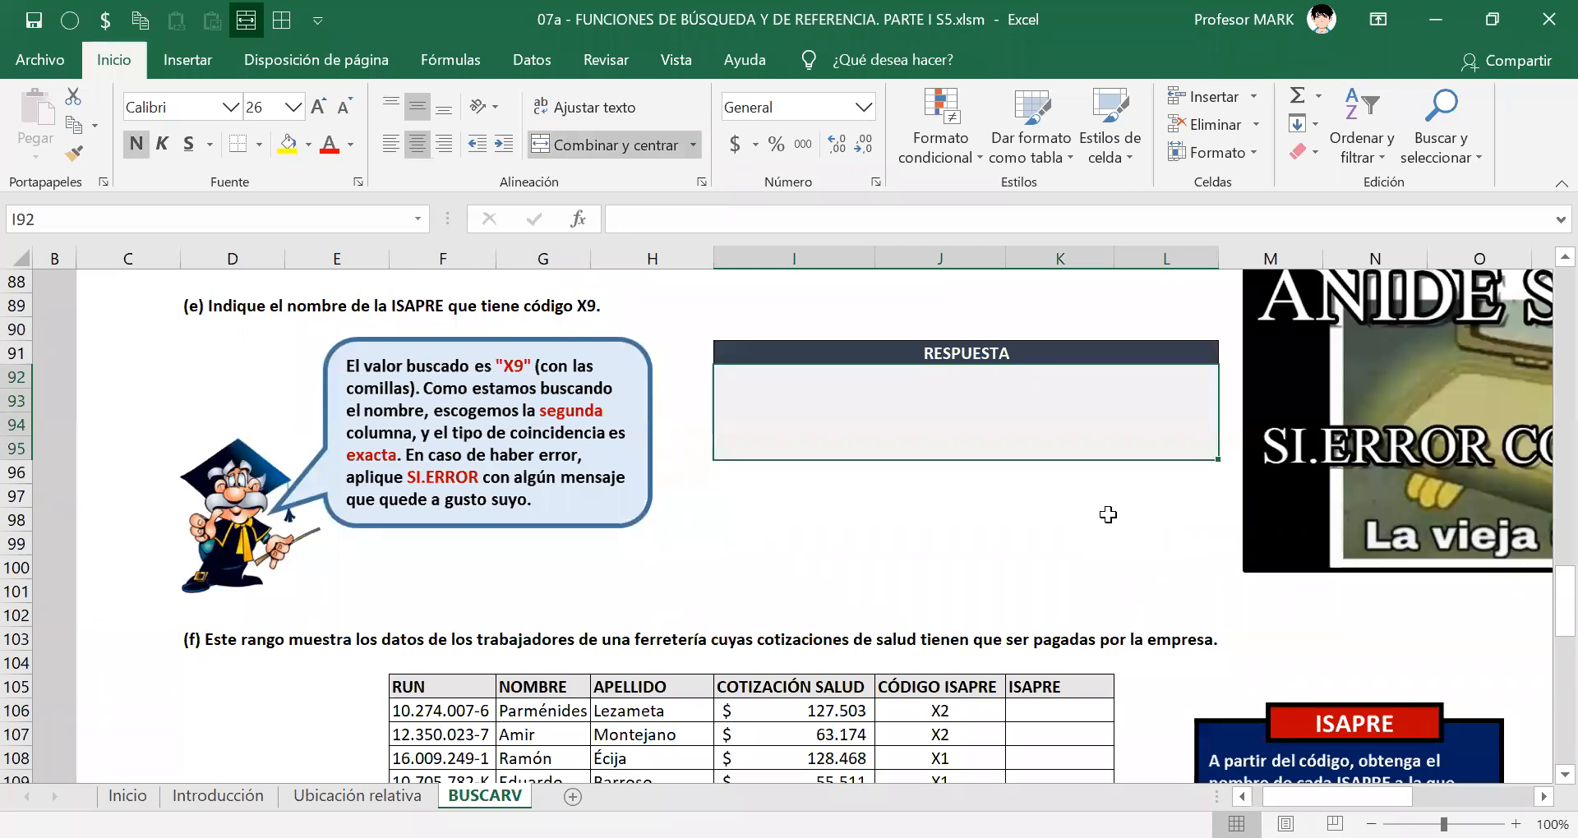
type("=b")
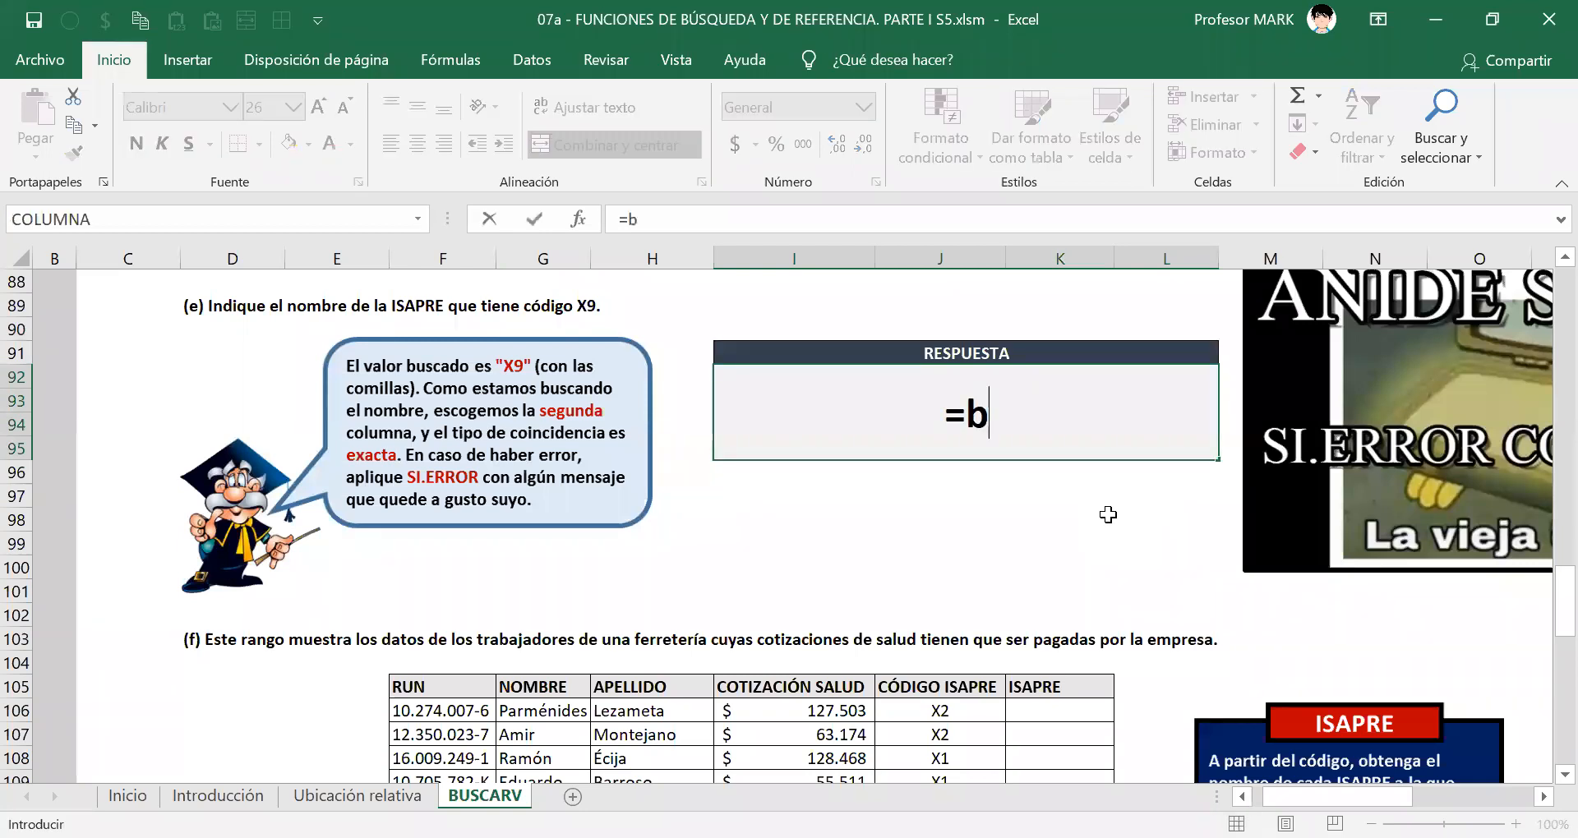
type("uscarv")
key("Tab")
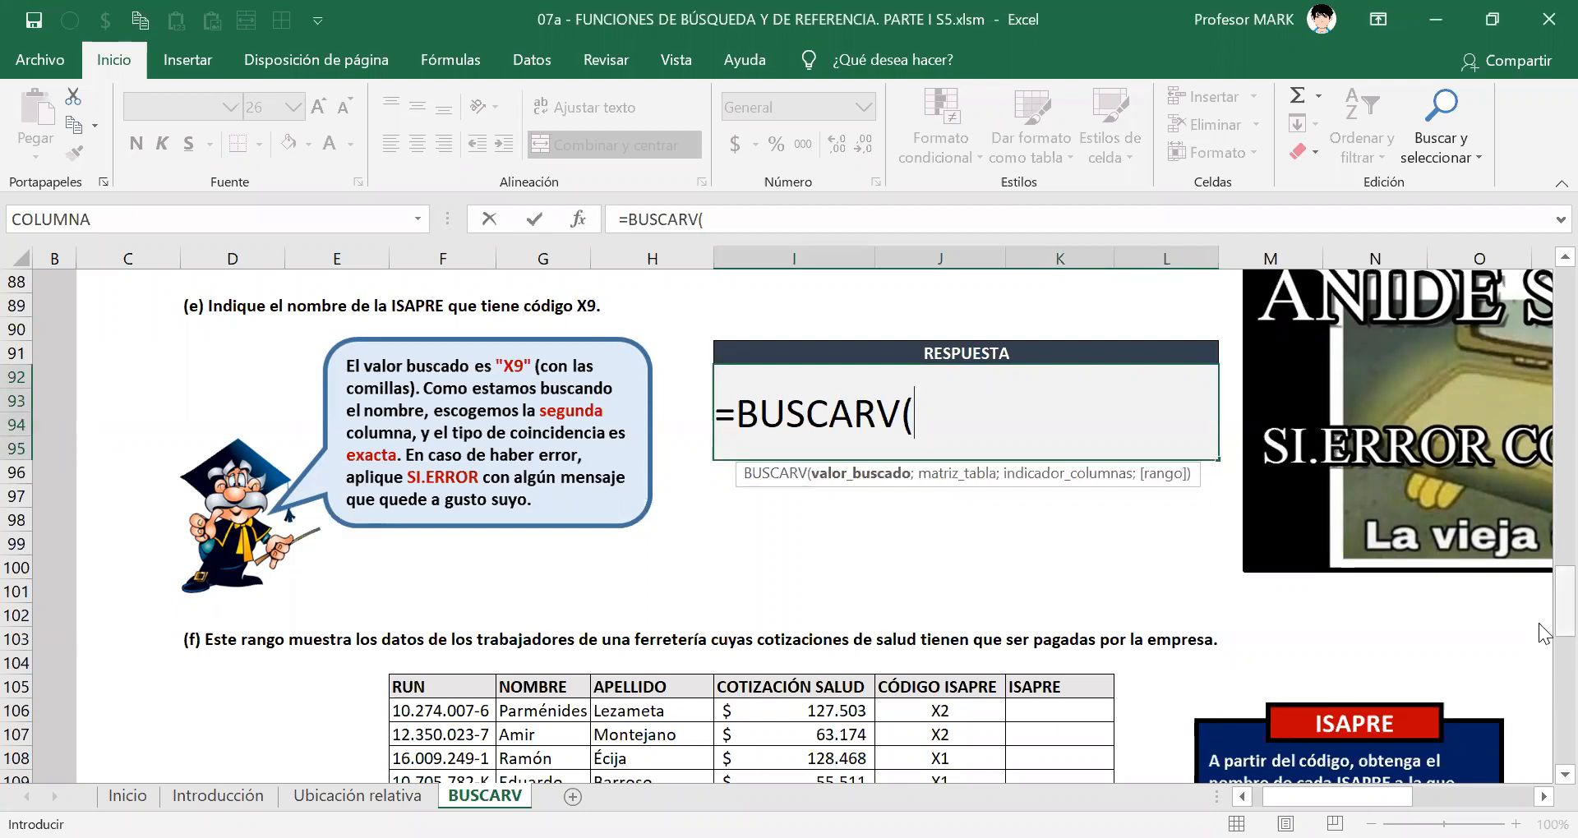
Check the table's CÓDIGO column and supply "X9" as the formula's lookup value and ISAPRES as its table array.
left_click_drag(1539, 605, 1540, 420)
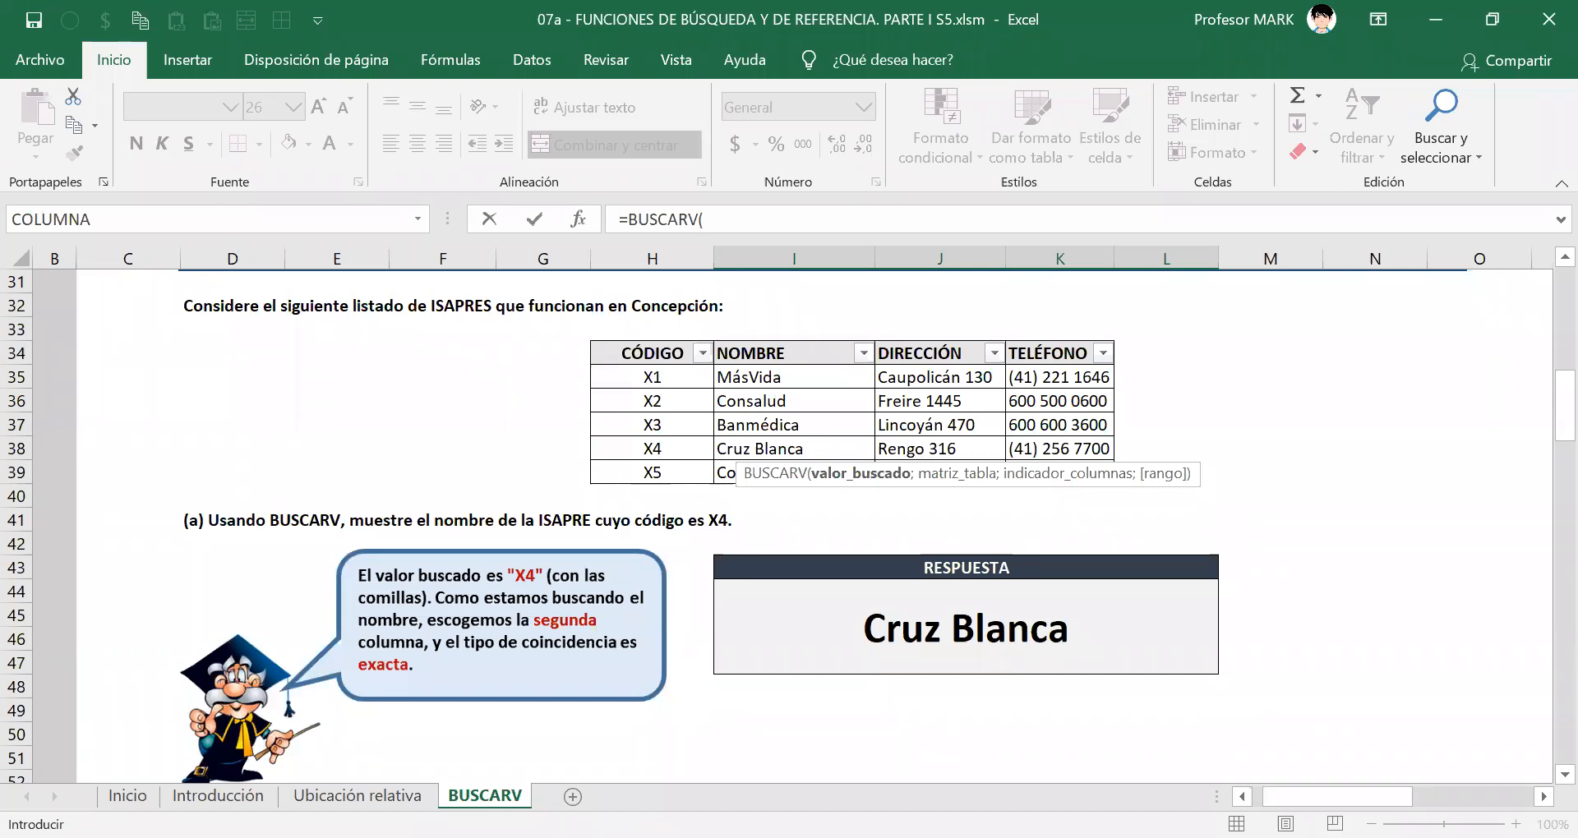
left_click_drag(592, 363, 717, 488)
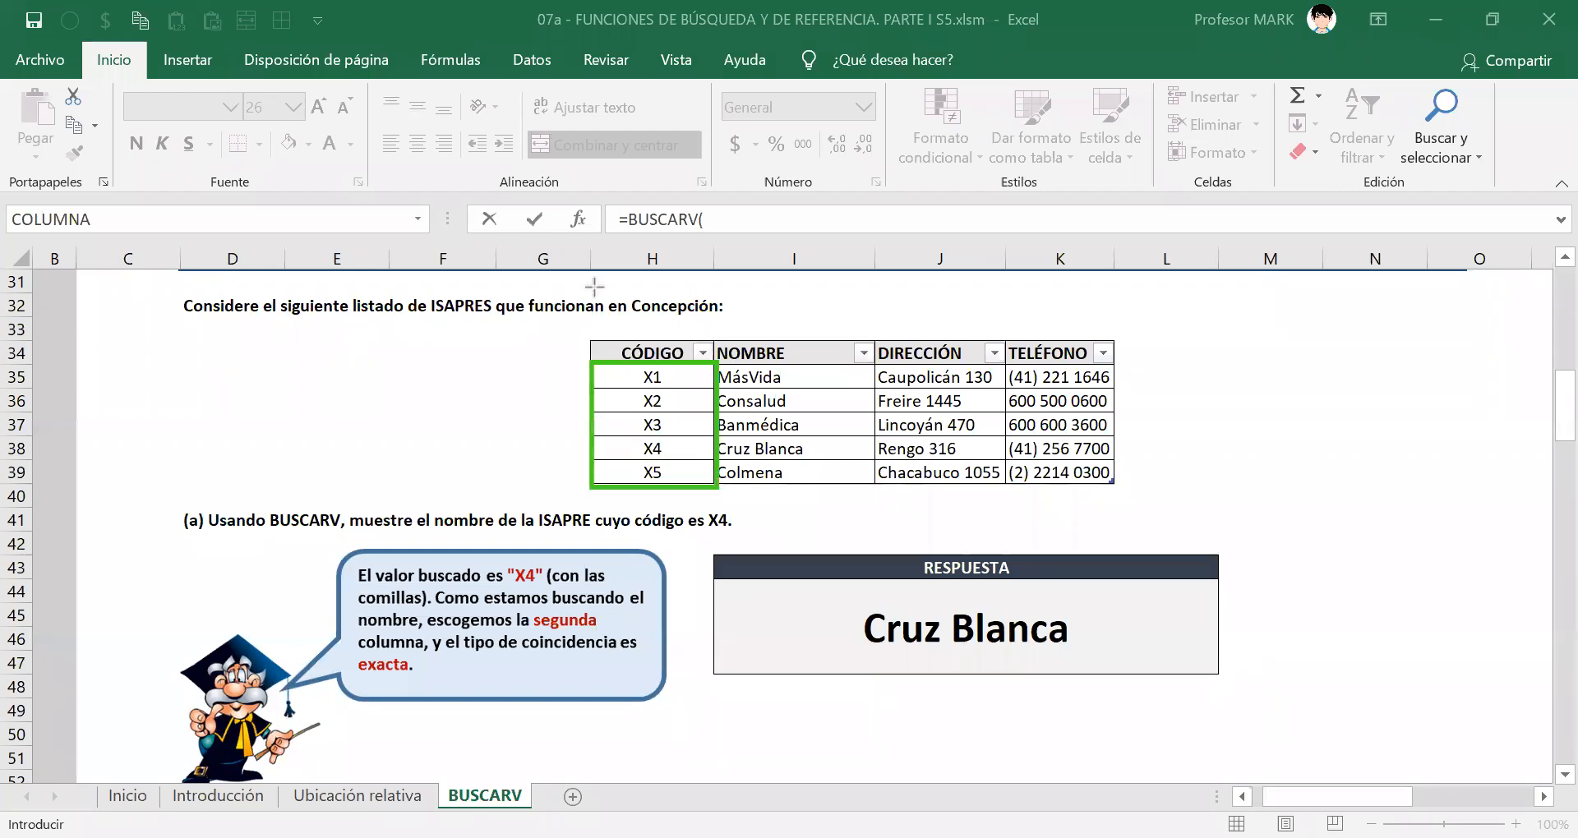
left_click_drag(362, 349, 613, 349)
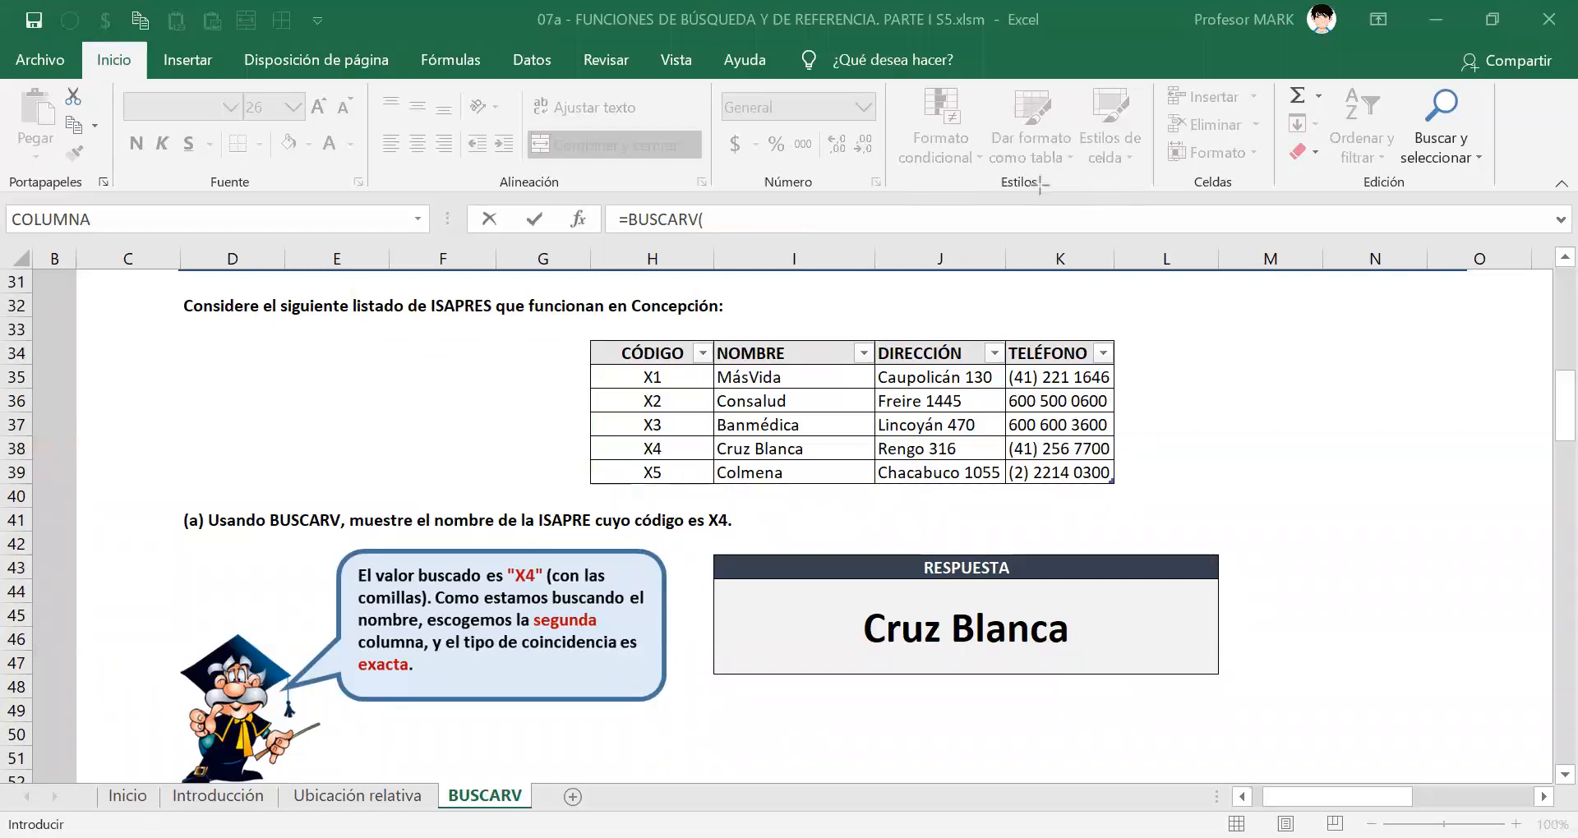
scroll(844, 600, "down", 14)
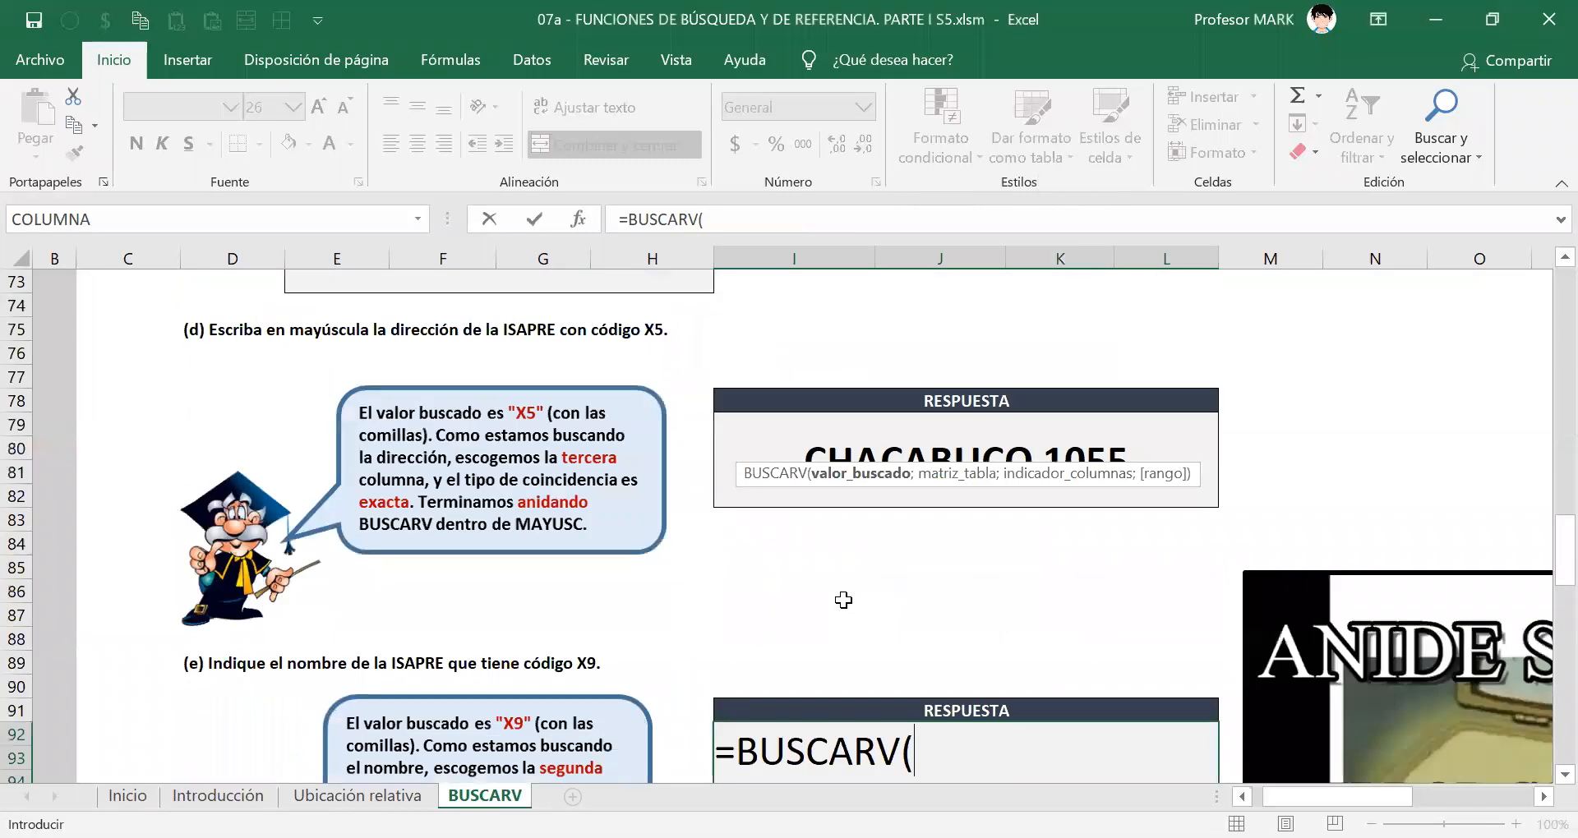
scroll(843, 600, "down", 3)
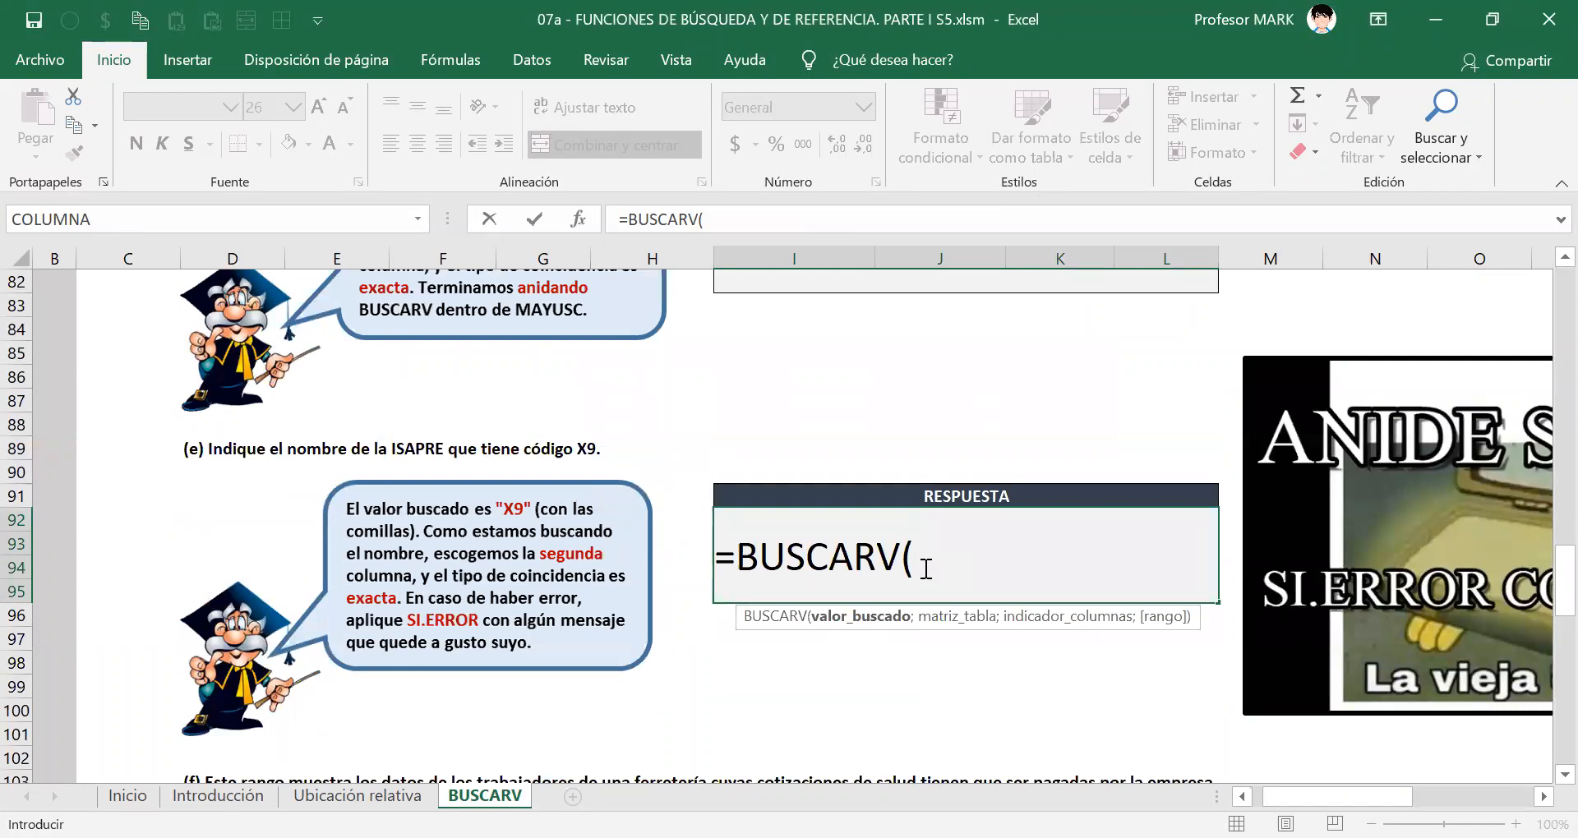
type("\"X9")
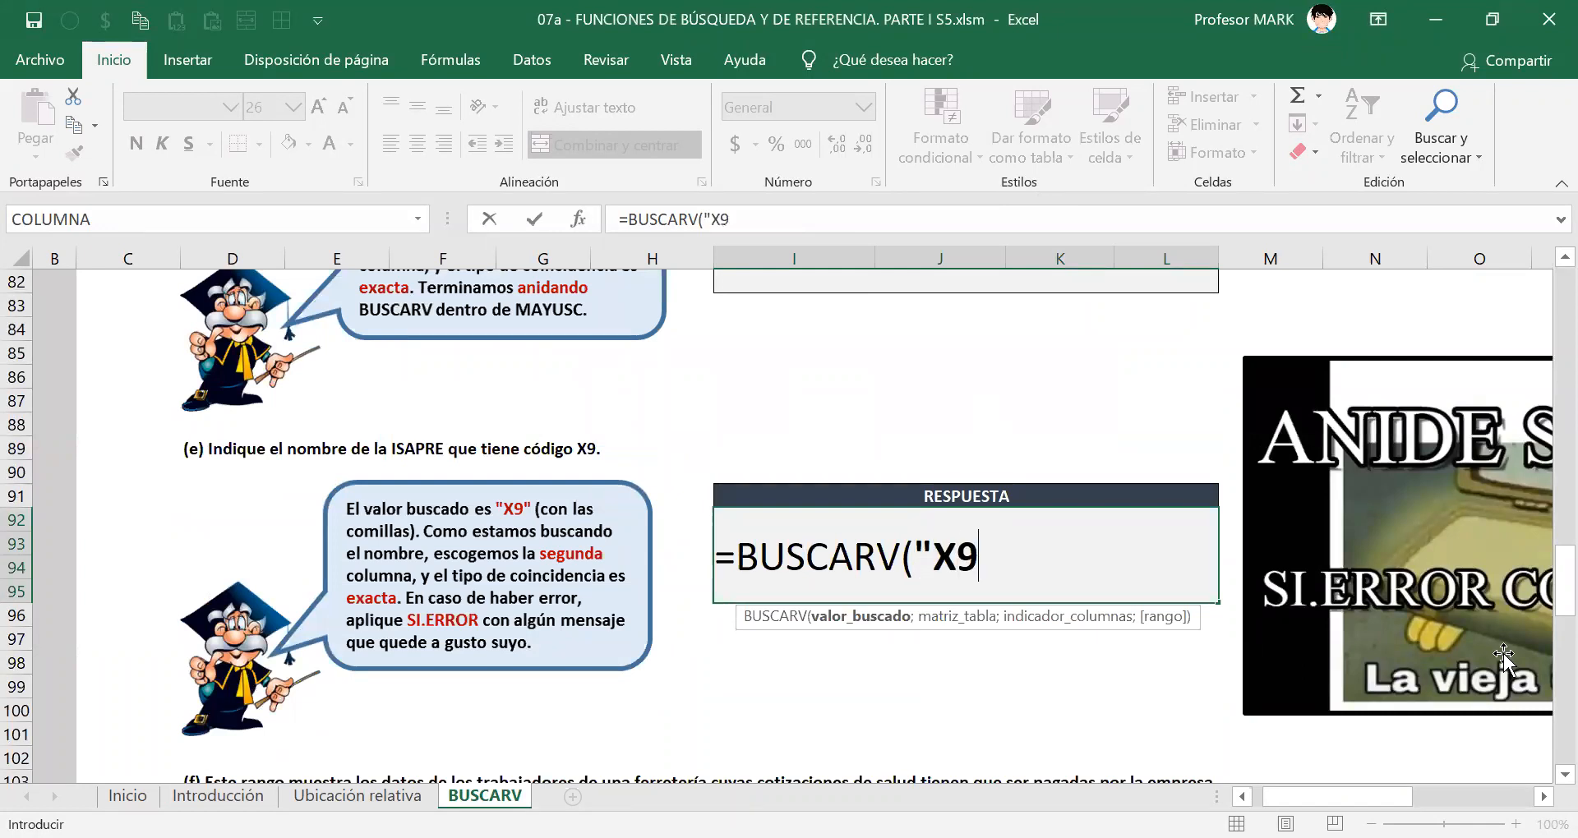
type("\";")
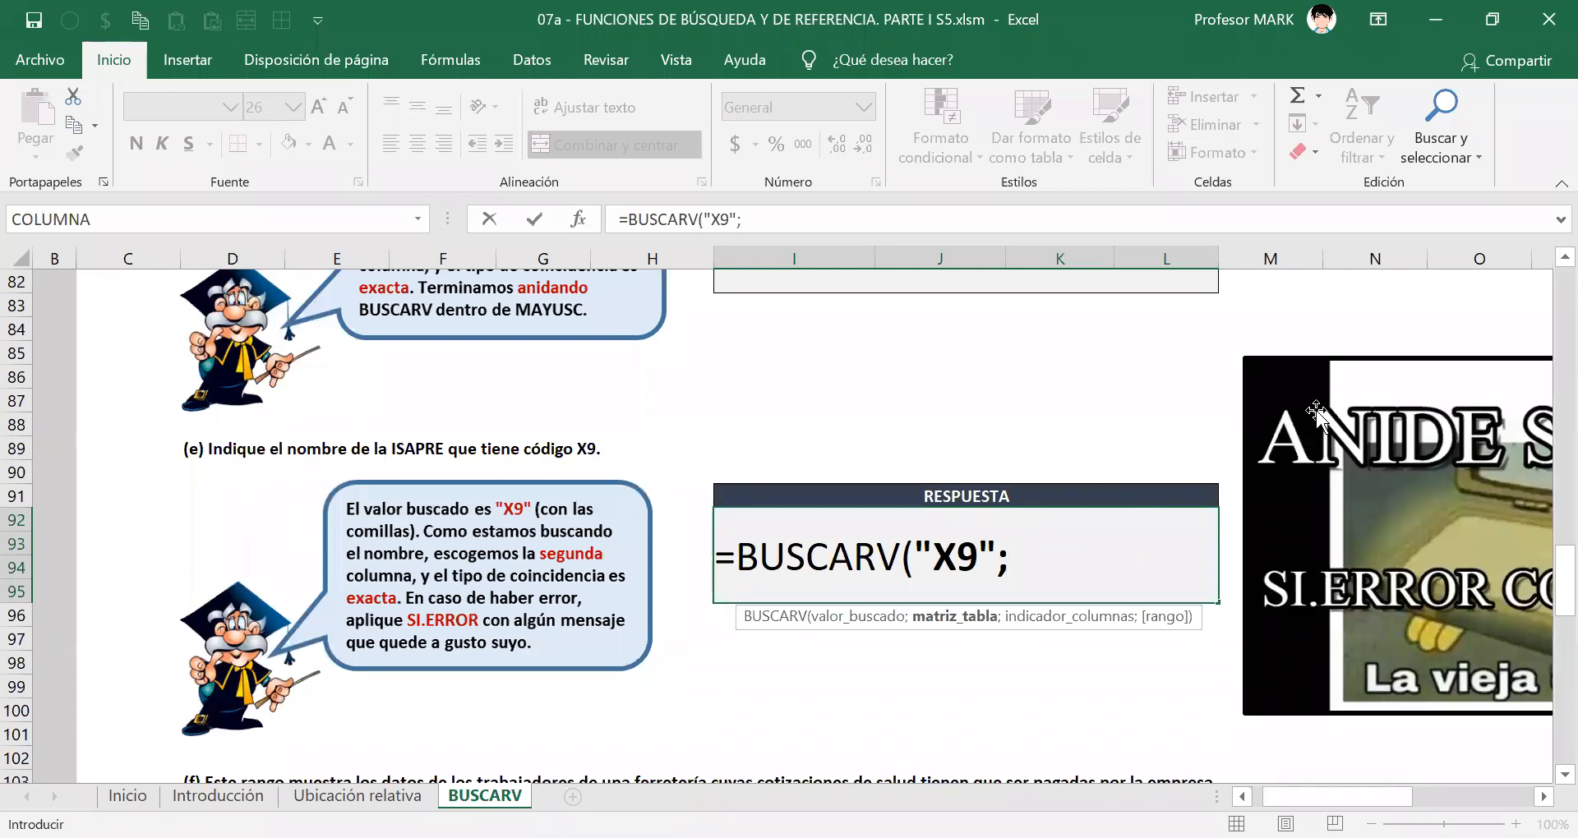
type("ISAPRES")
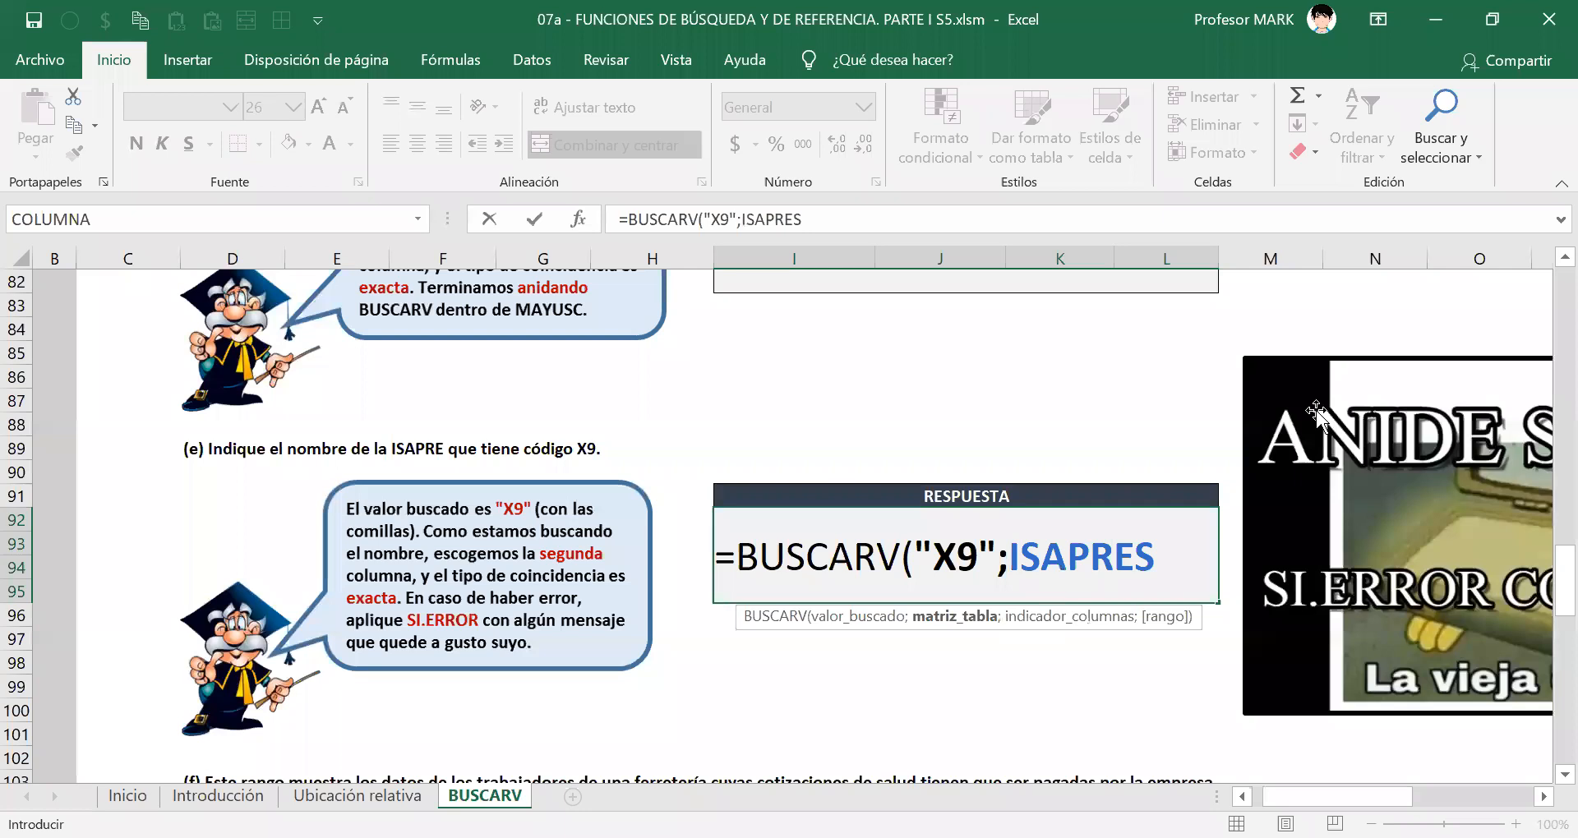
type(";")
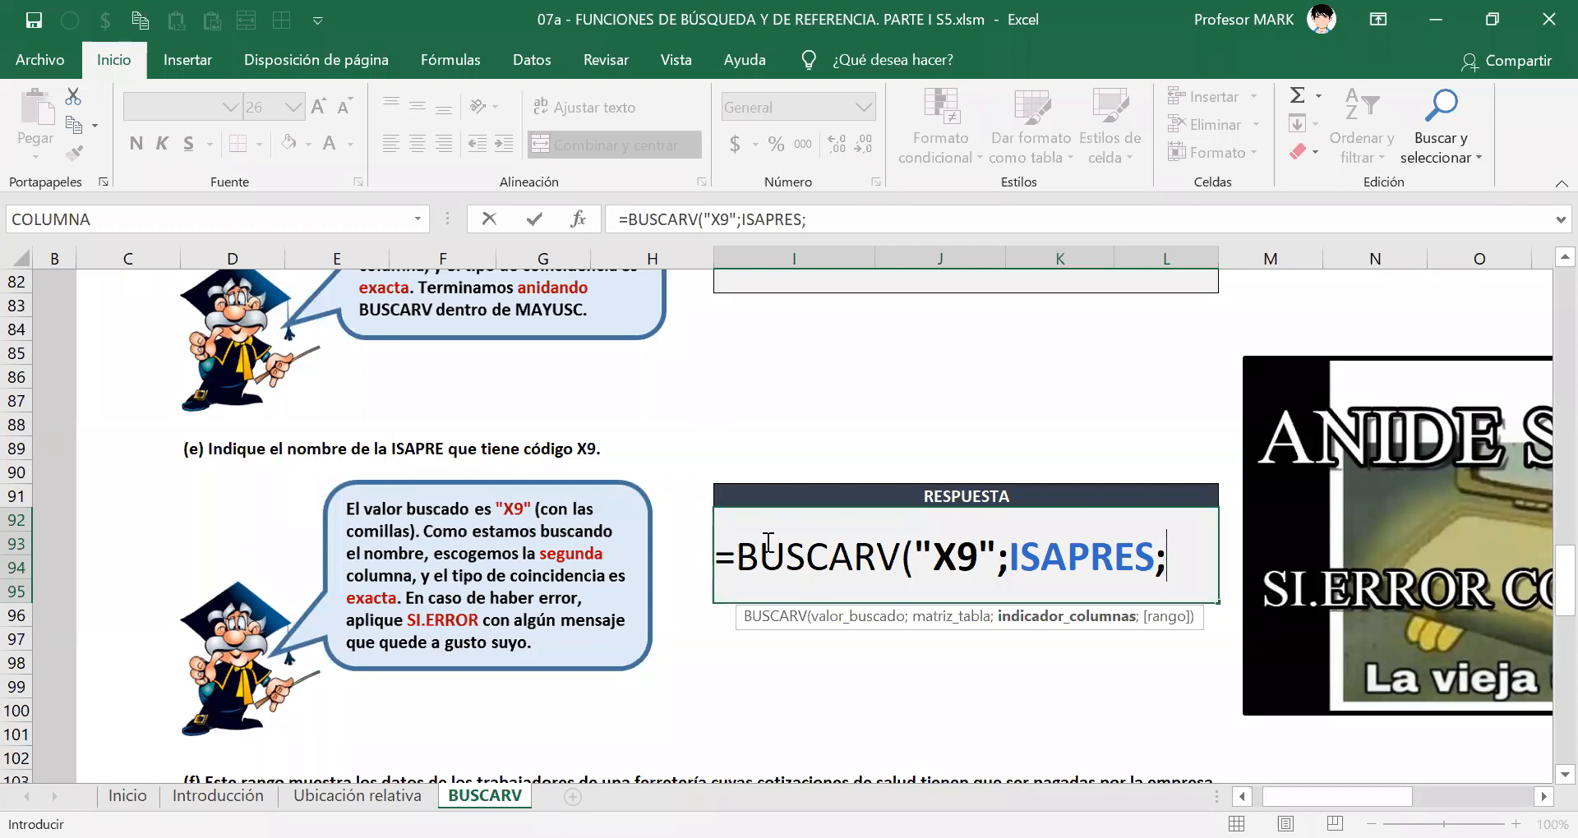
scroll(707, 493, "up", 18)
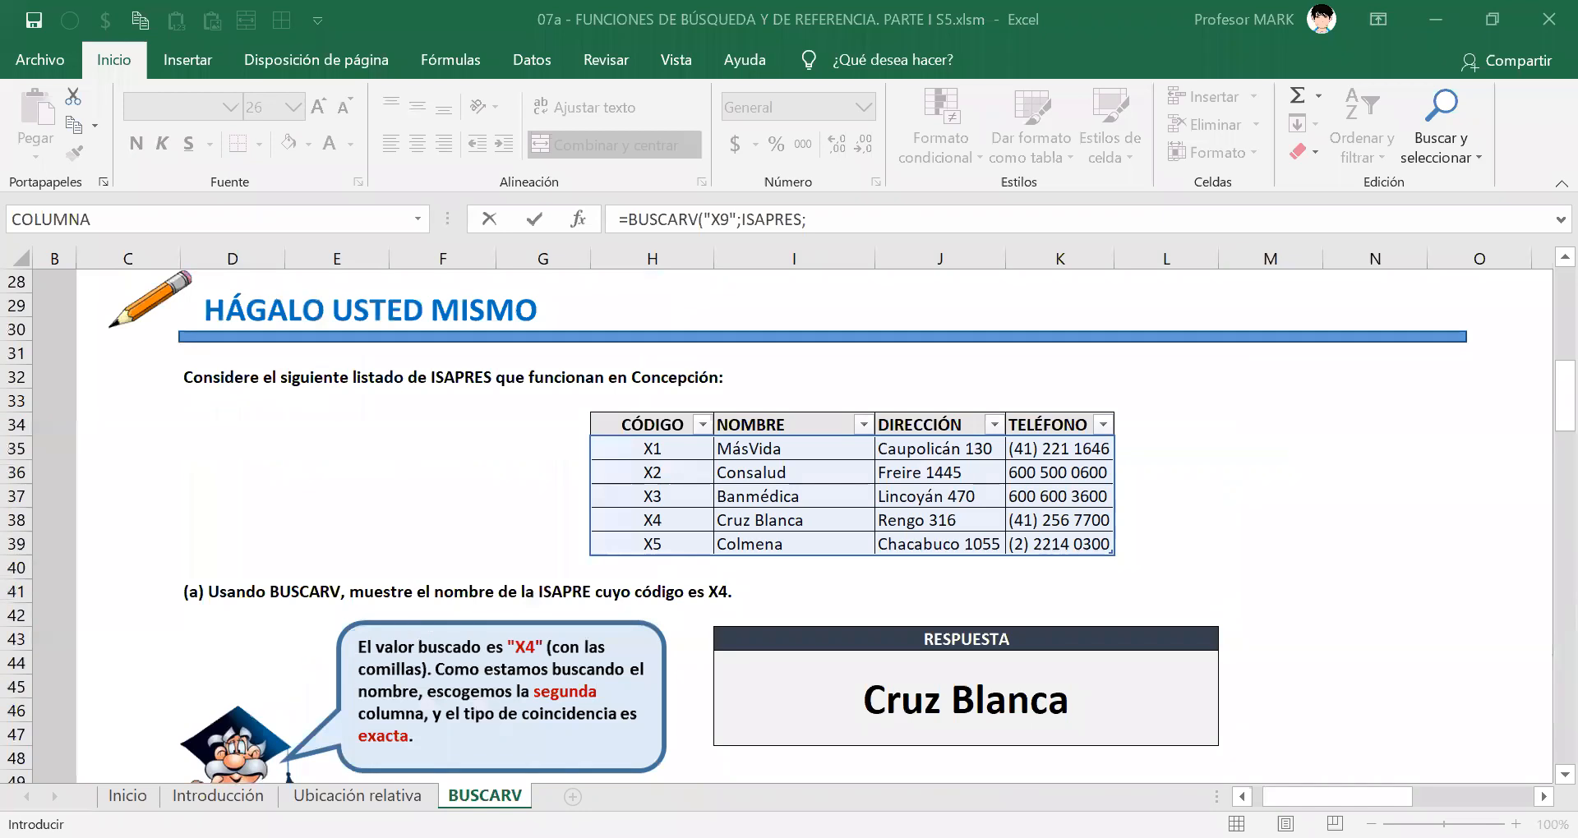
left_click(633, 393)
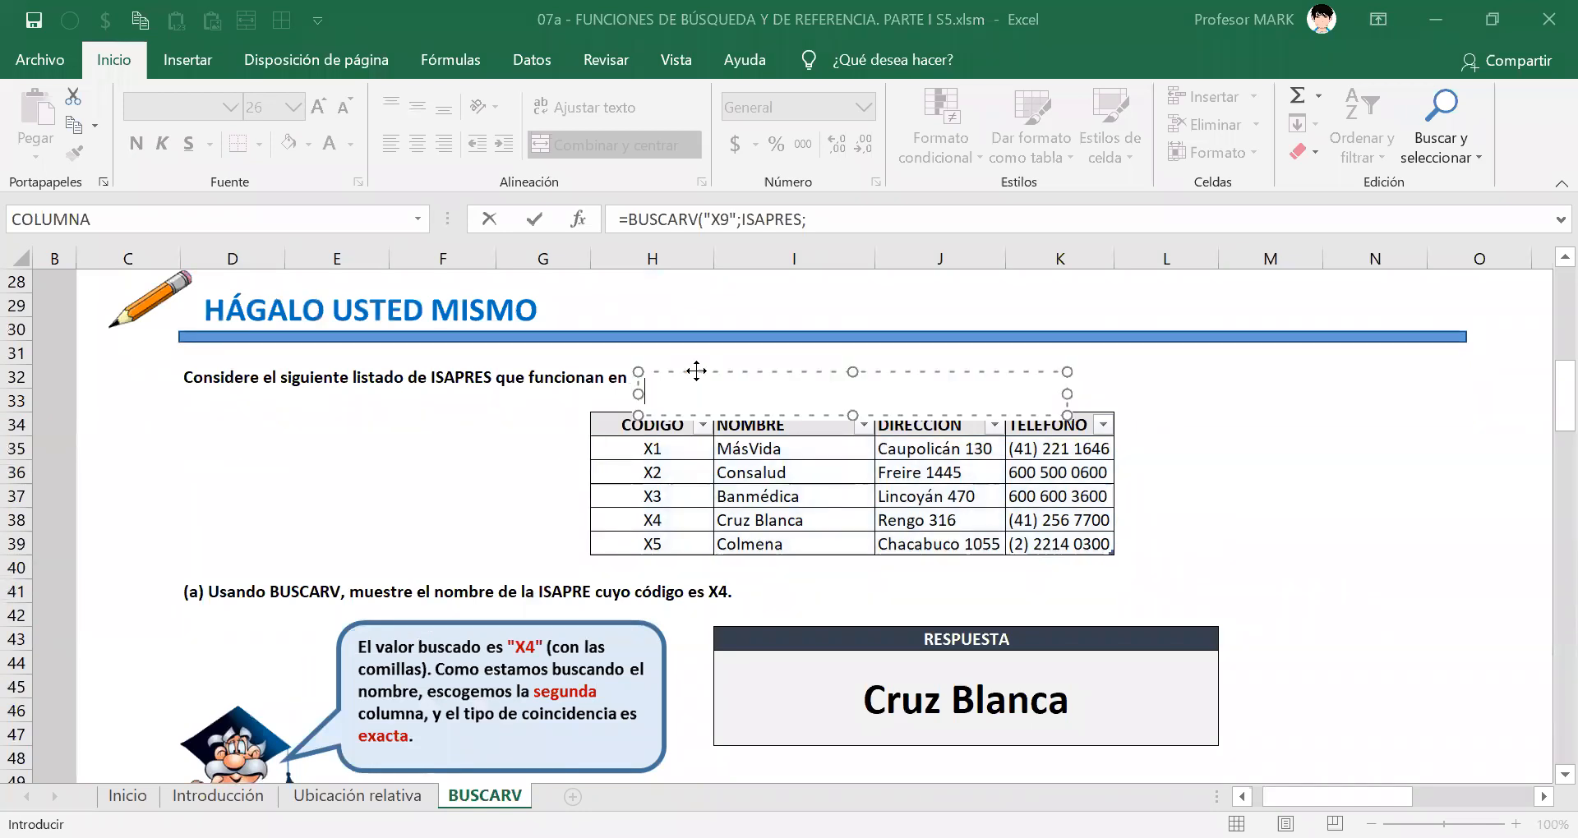
left_click_drag(696, 371, 655, 353)
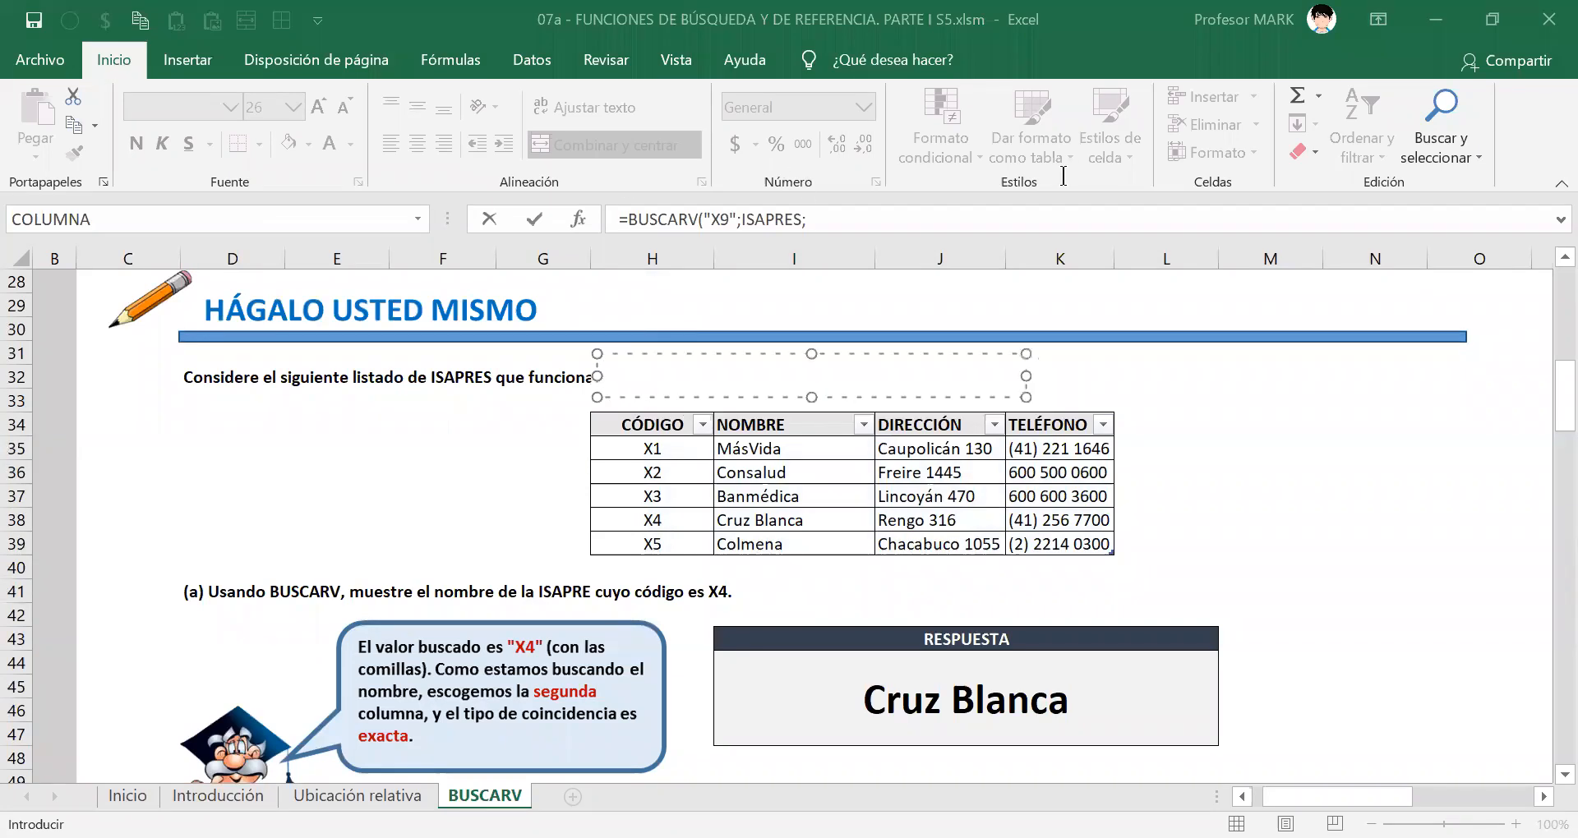
left_click(1037, 184)
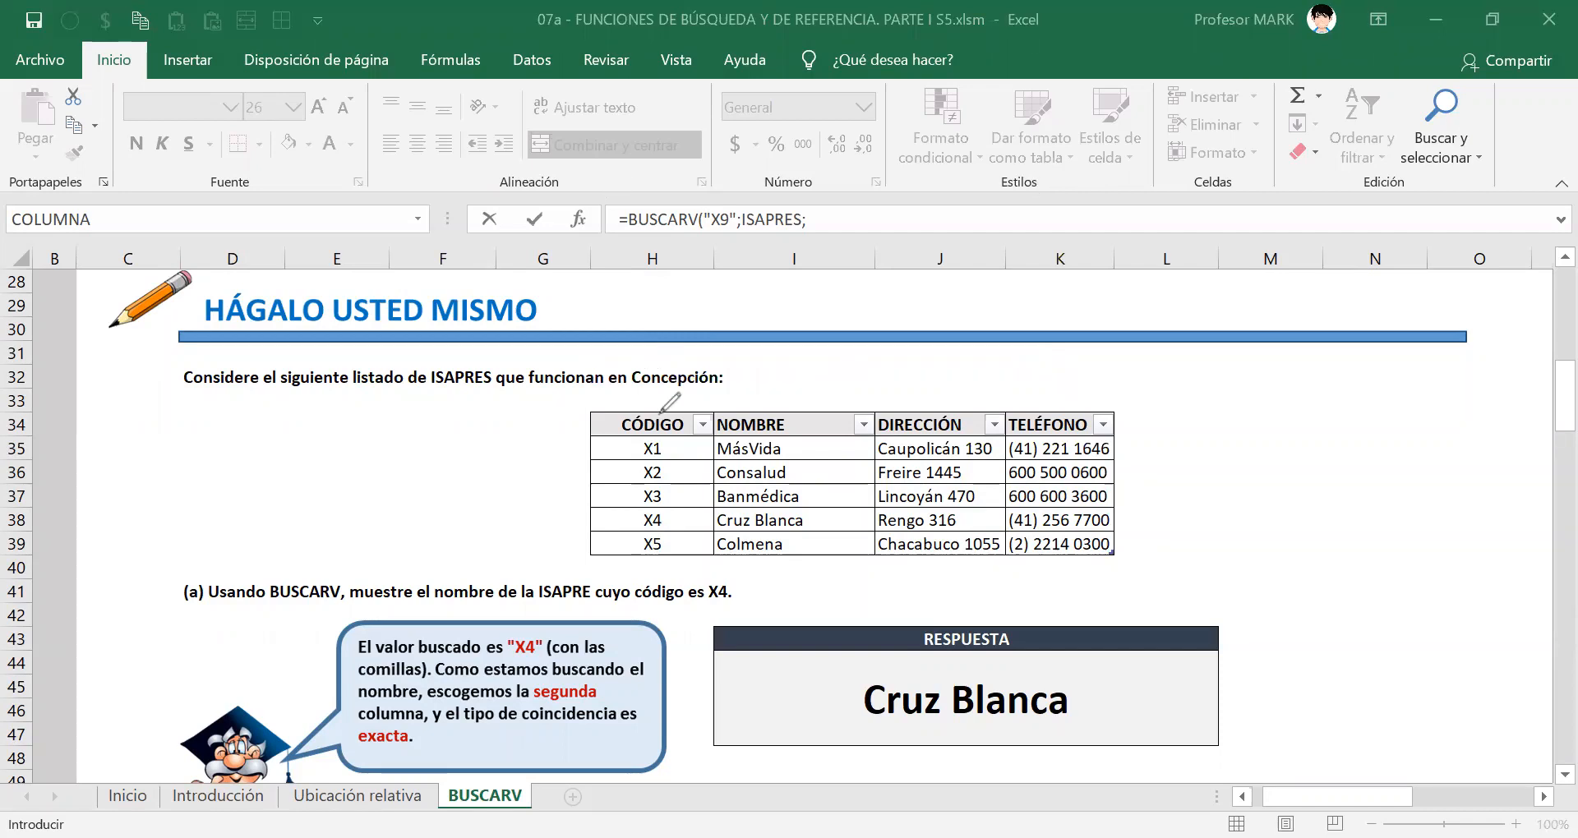
Annotate the ISAPRES table's columns with 1 to 4, mark NOMBRE with a circle and an arrow, and clear the drawing.
mouse_move(647, 383)
left_mouse_down()
mouse_move(659, 370)
mouse_move(657, 400)
left_mouse_up()
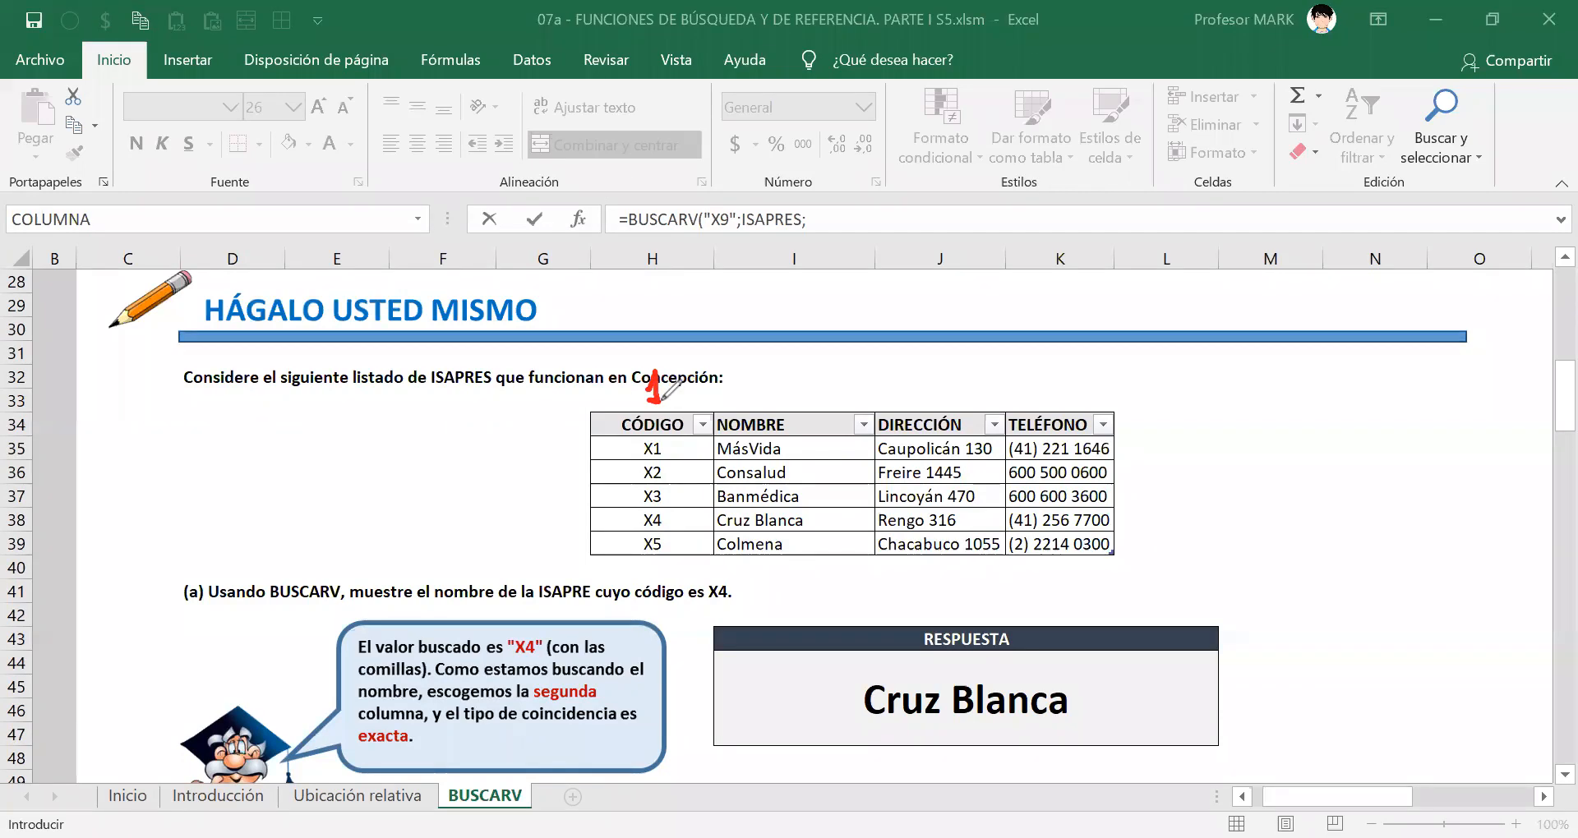
left_click_drag(750, 376, 777, 405)
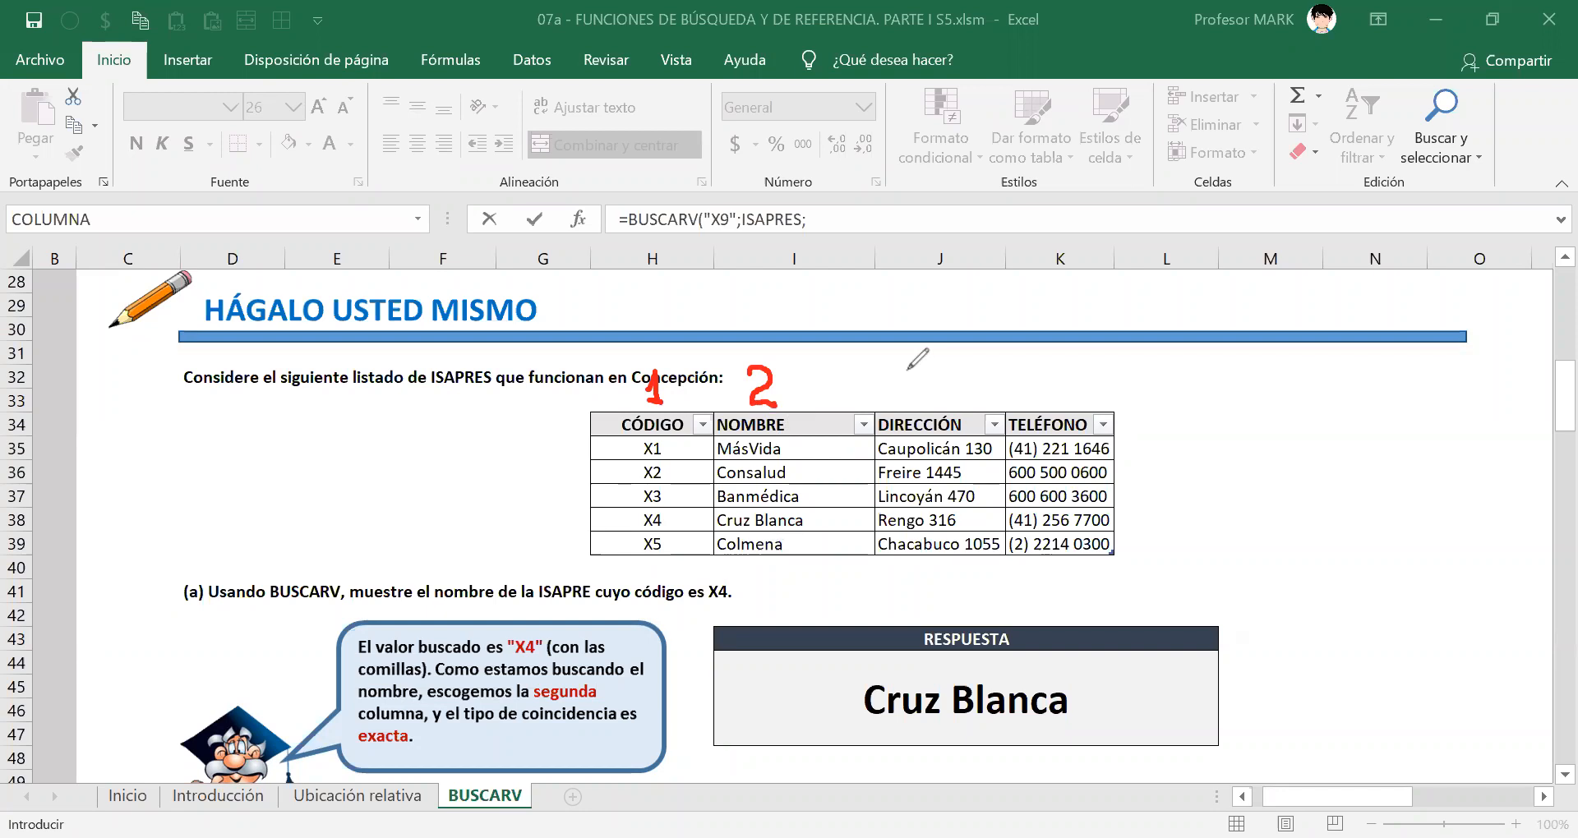
mouse_move(909, 365)
left_mouse_down()
mouse_move(927, 379)
mouse_move(916, 400)
left_mouse_up()
left_click_drag(1033, 366, 1051, 415)
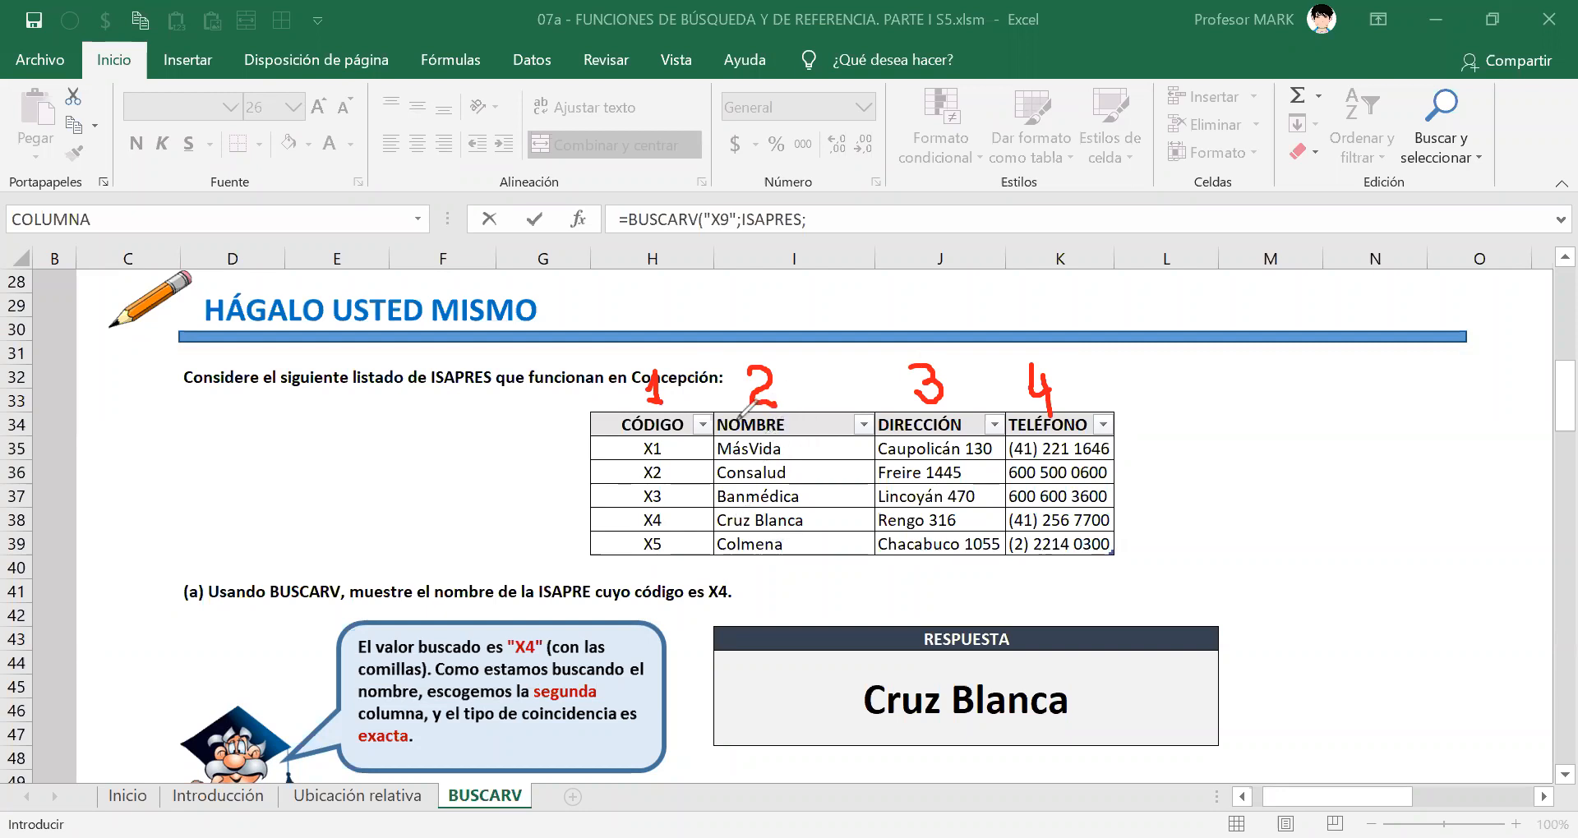
mouse_move(717, 433)
left_mouse_down()
mouse_move(765, 434)
mouse_move(773, 403)
mouse_move(722, 397)
mouse_move(709, 421)
mouse_move(727, 430)
left_mouse_up()
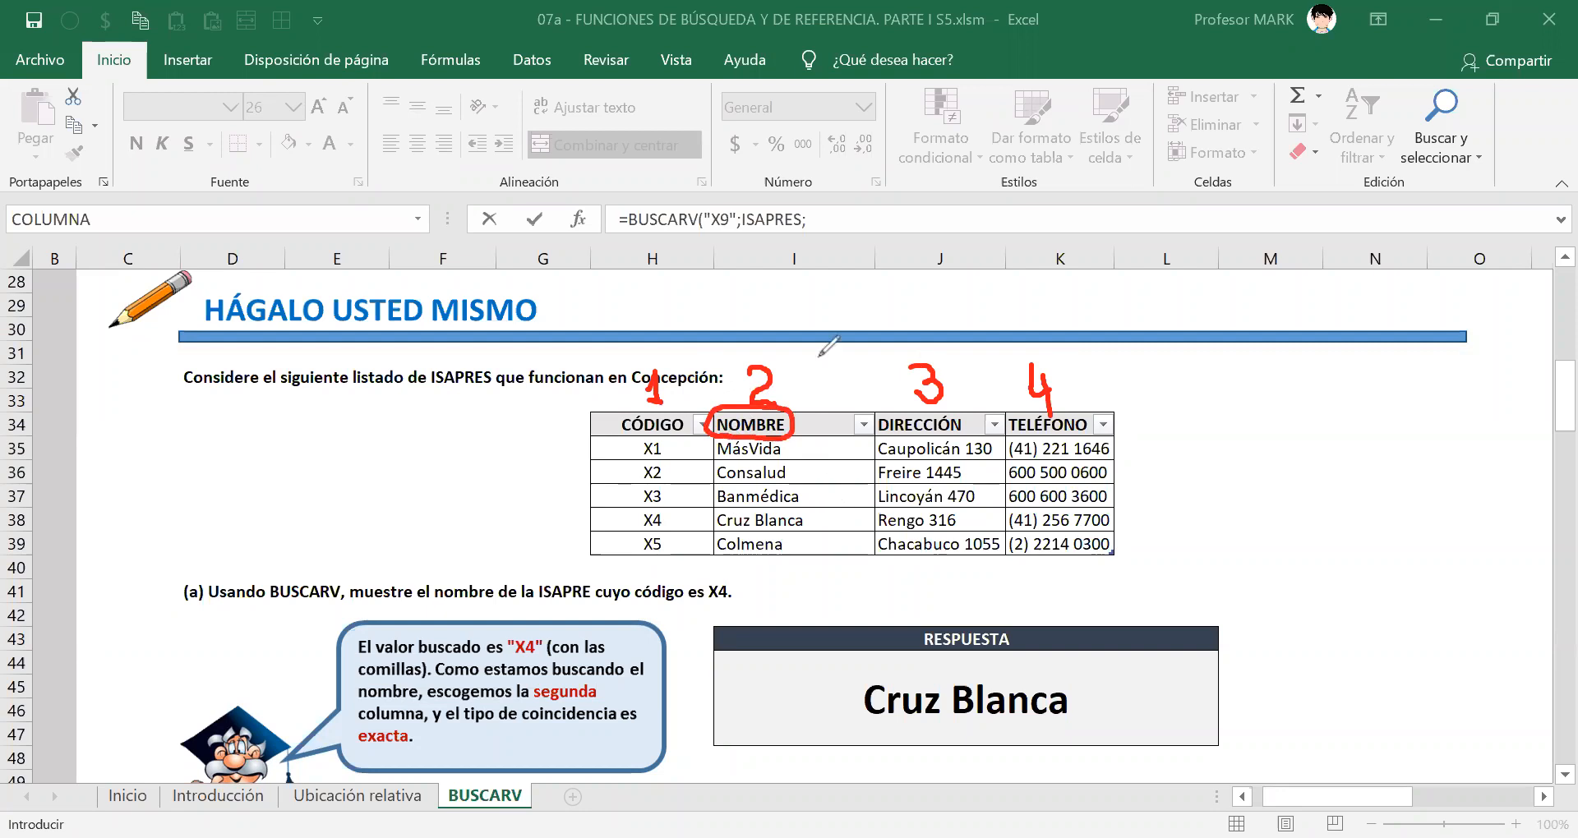
mouse_move(834, 314)
left_mouse_down()
mouse_move(795, 370)
mouse_move(818, 380)
left_mouse_up()
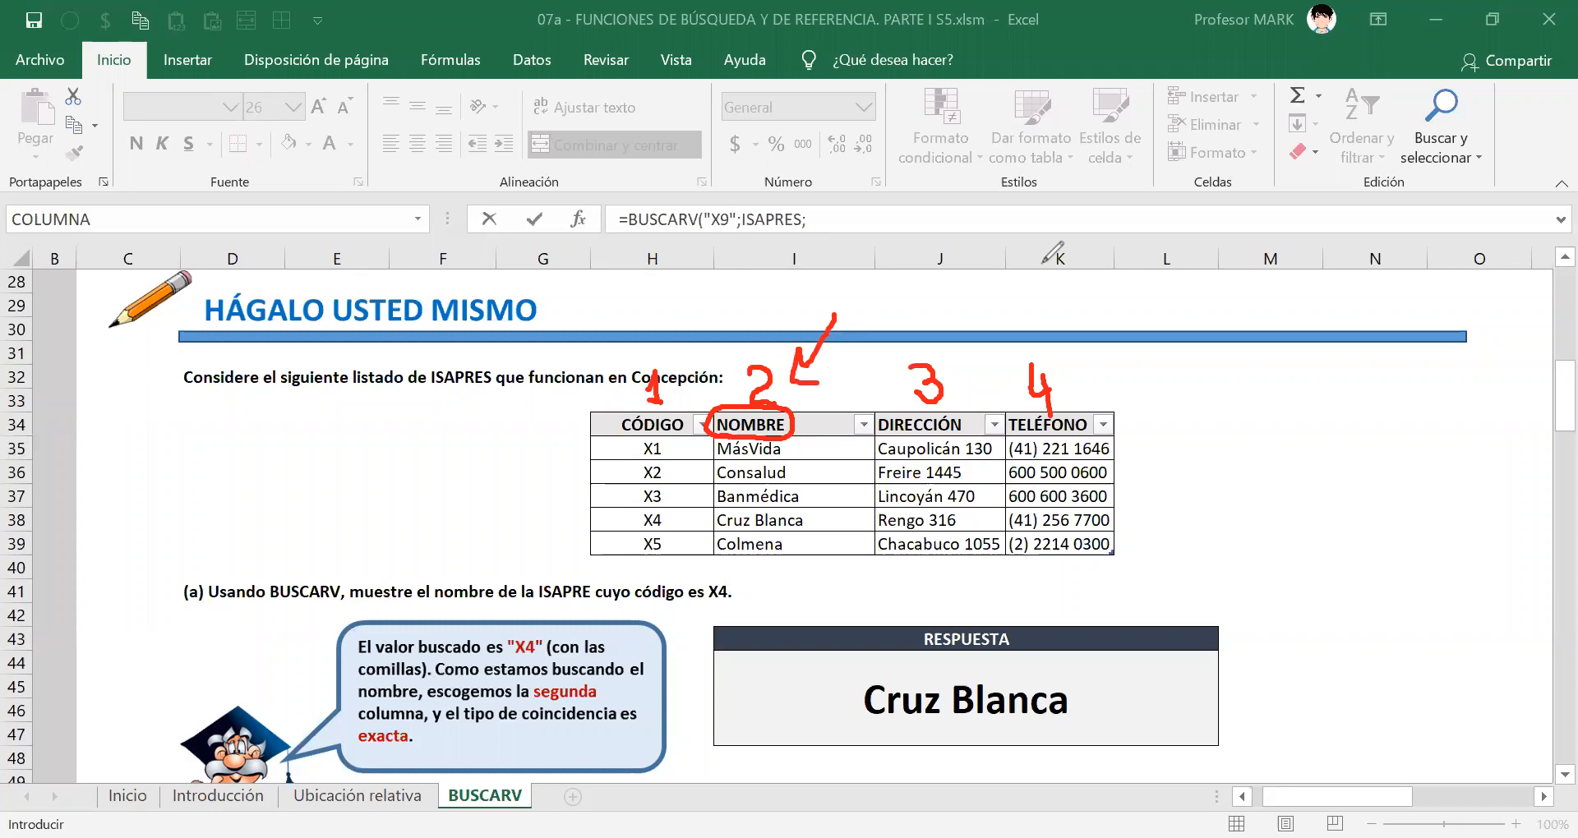
key("Delete")
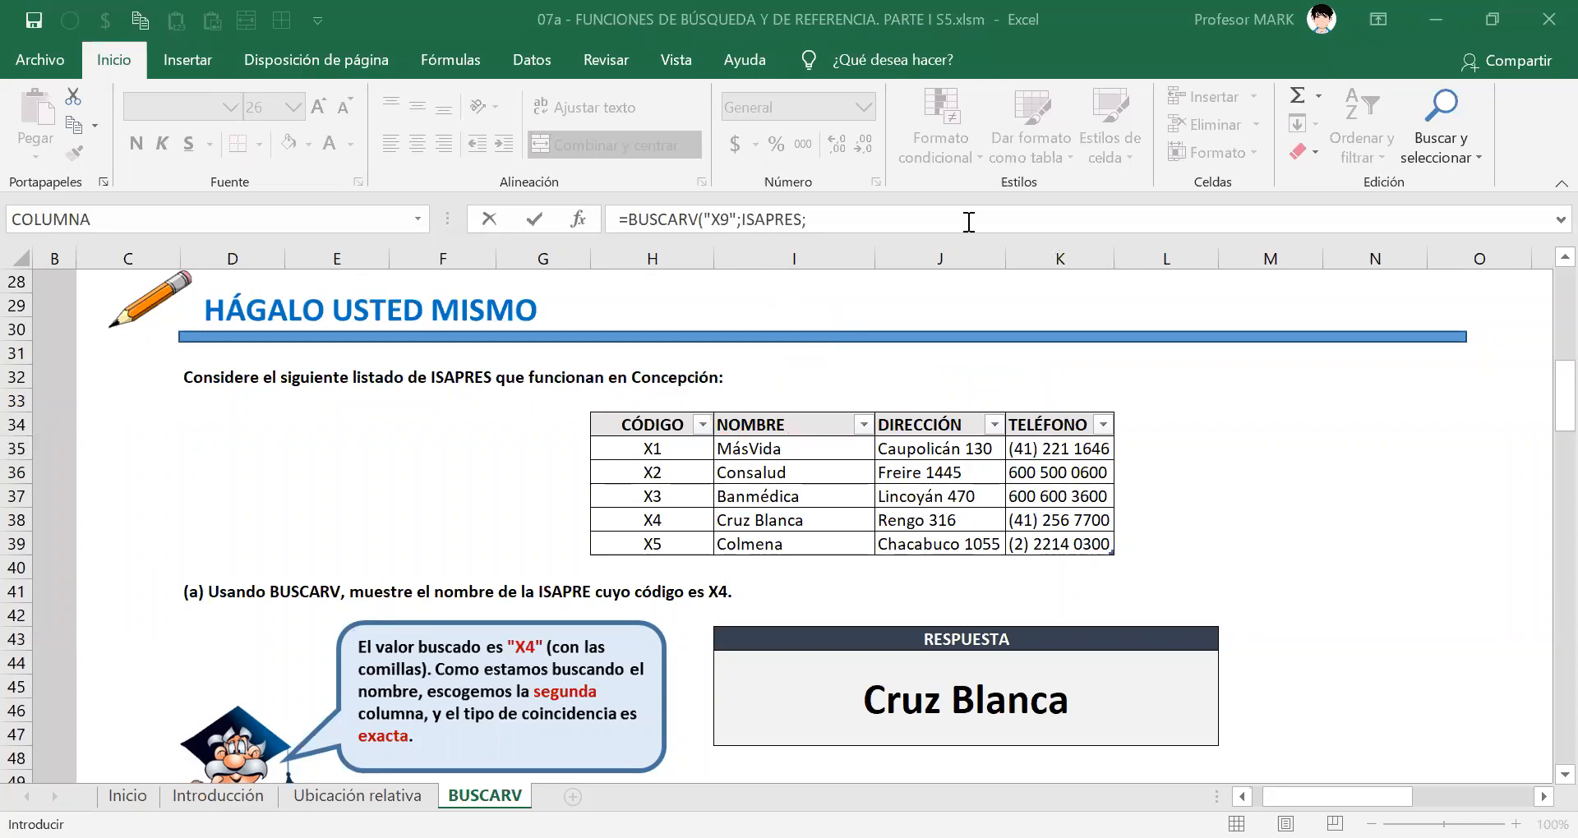
Set the column index of the exercise (e) BUSCARV formula to 2 and move on to its match-type argument.
scroll(773, 484, "down", 5)
left_click(773, 484)
scroll(772, 483, "down", 11)
key("F2")
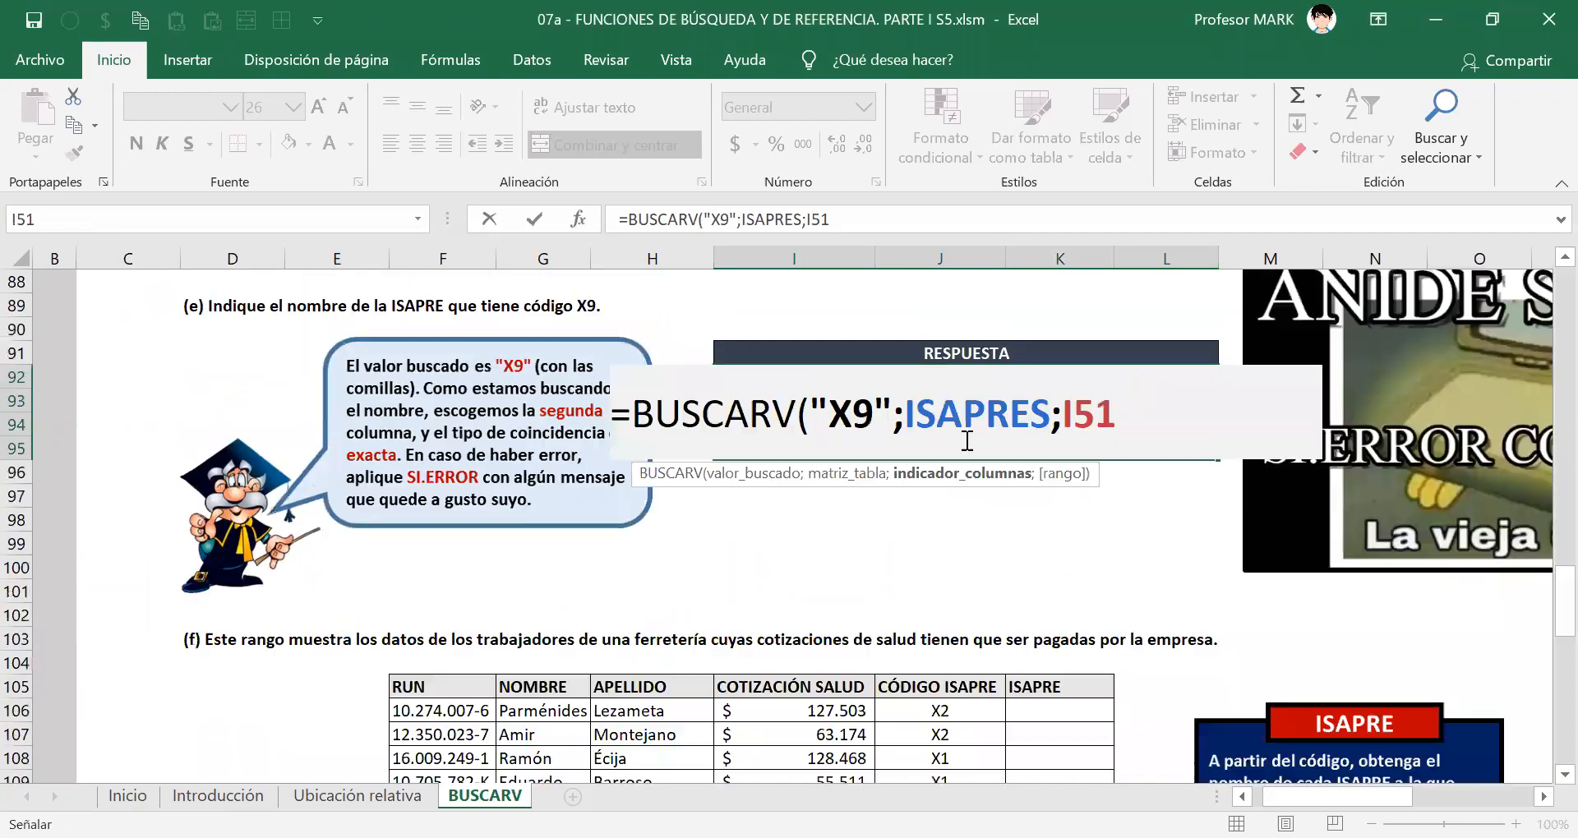
left_click_drag(1073, 408, 1134, 421)
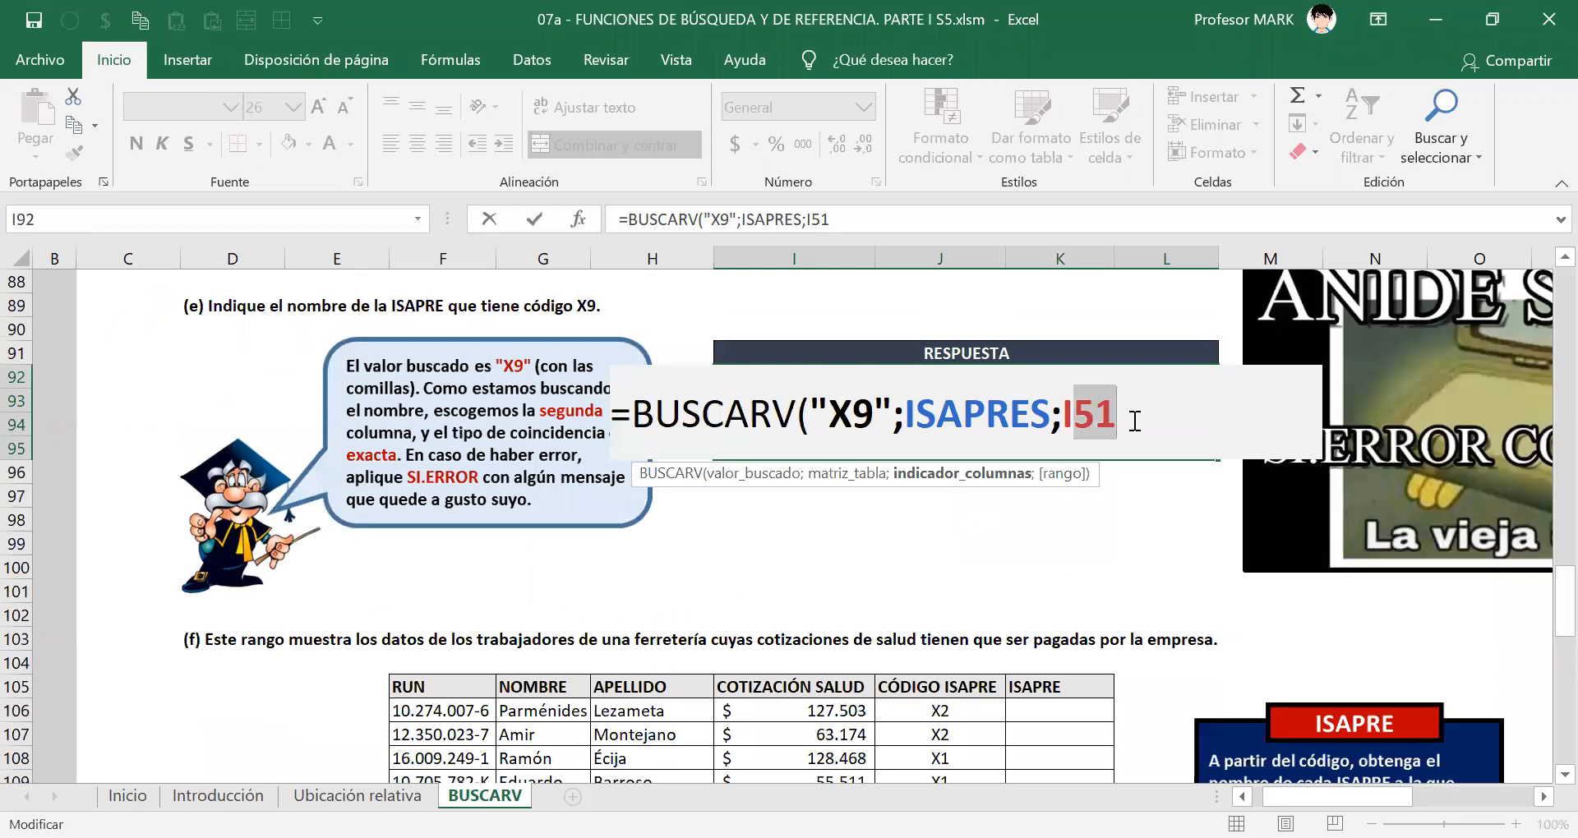
key("BackSpace")
key("BackSpace")
type("2")
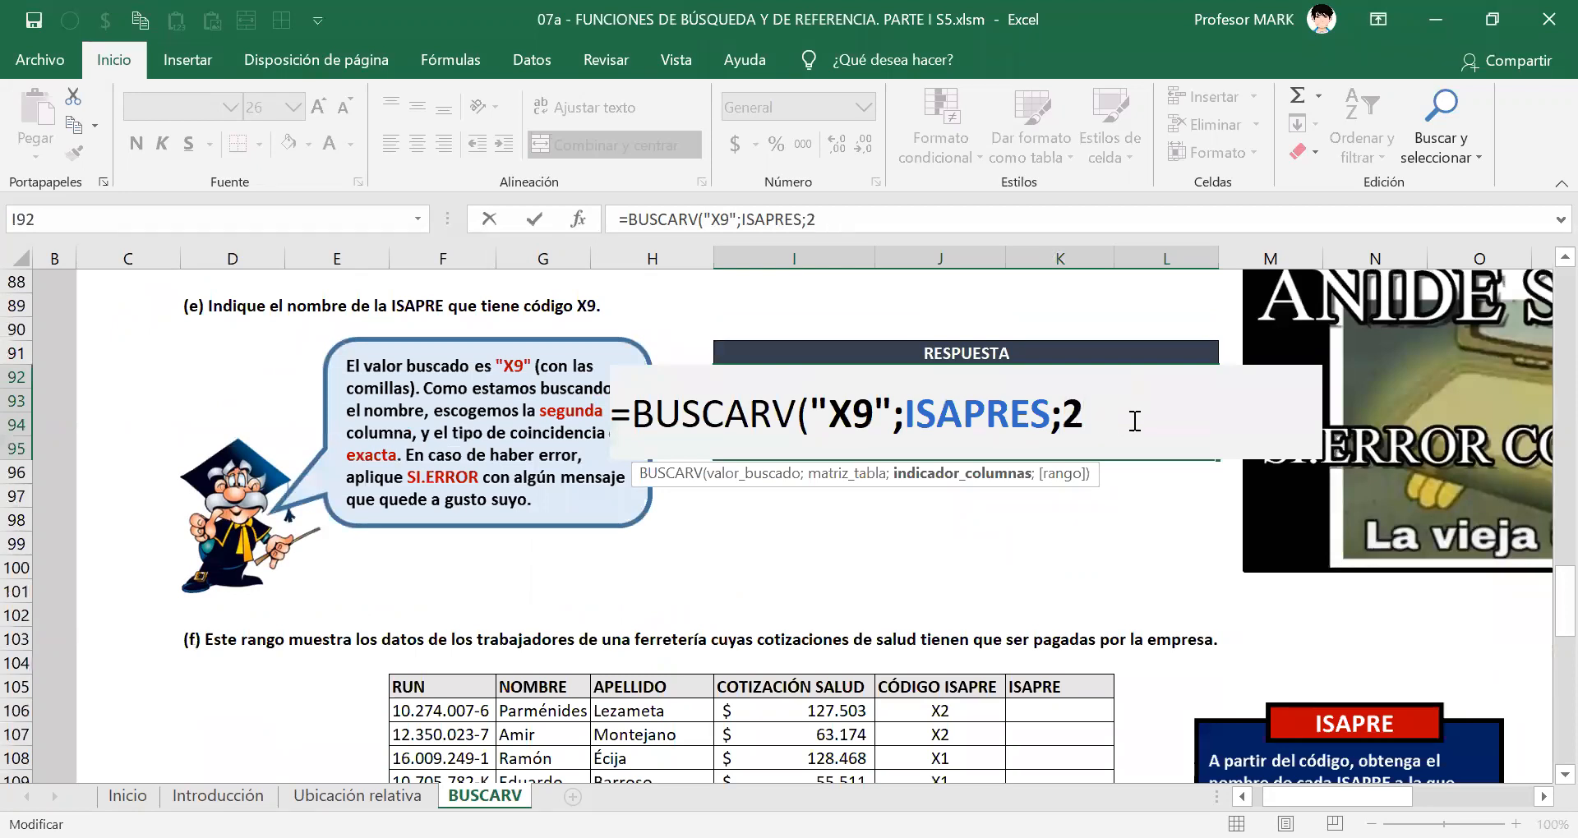
type(";")
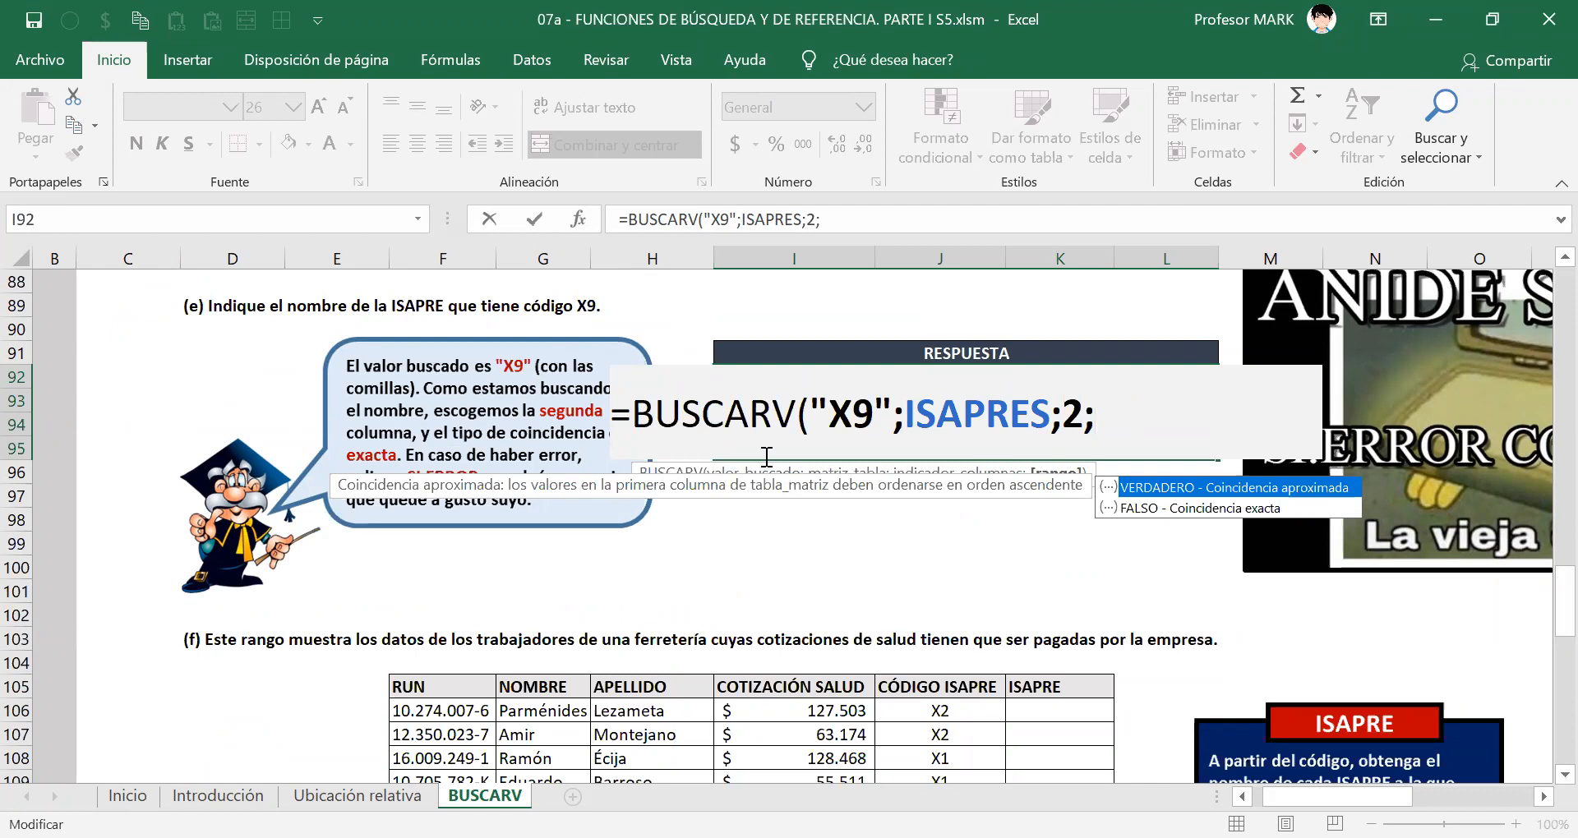
Complete the exercise (e) BUSCARV formula with FALSO for an exact match and enter it in the RESPUESTA cell.
key("Down")
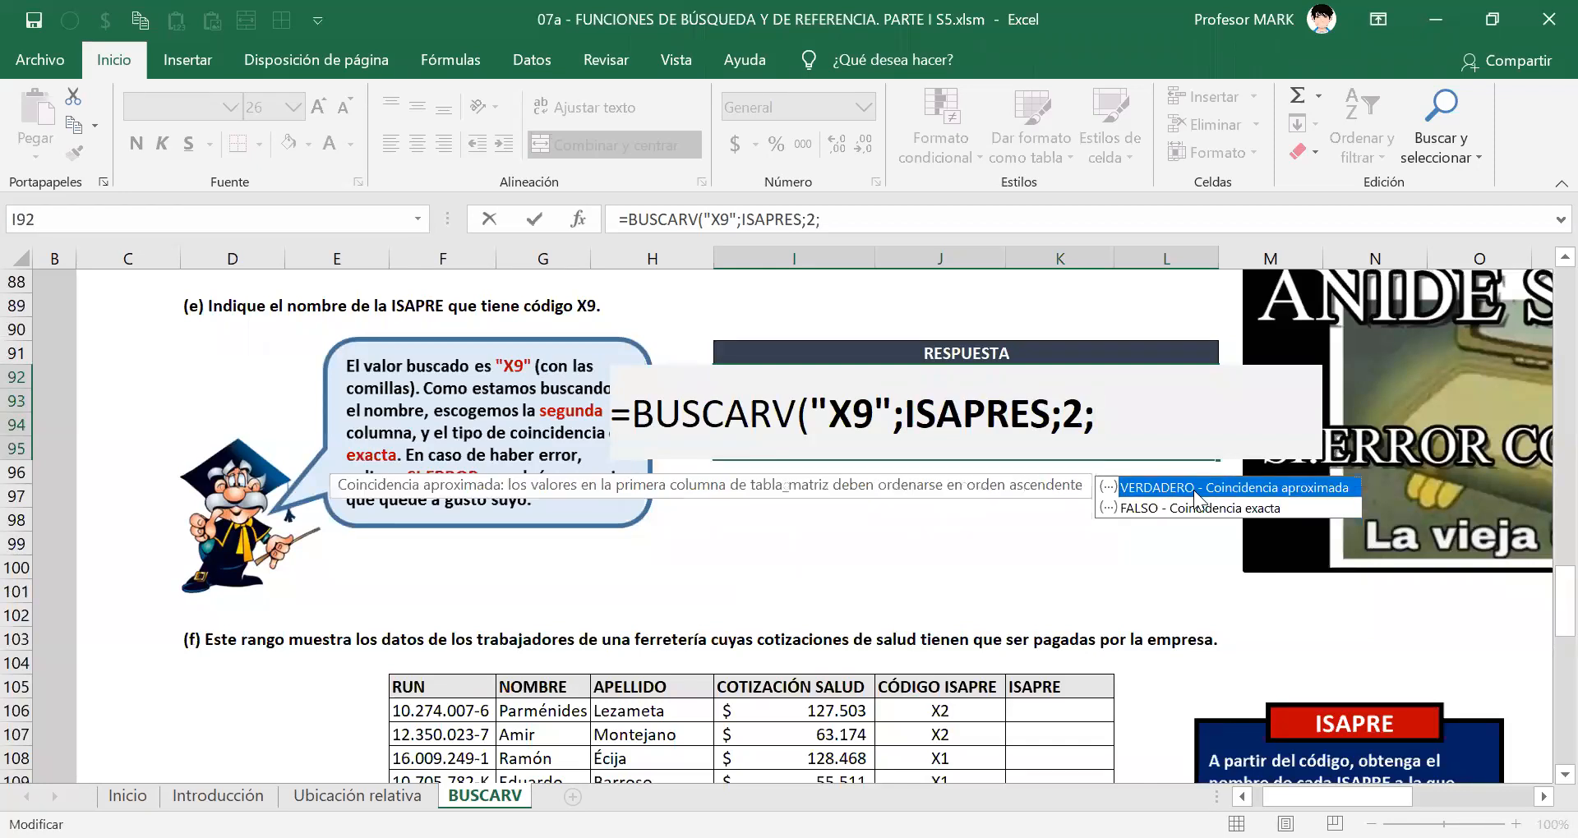
key("Escape")
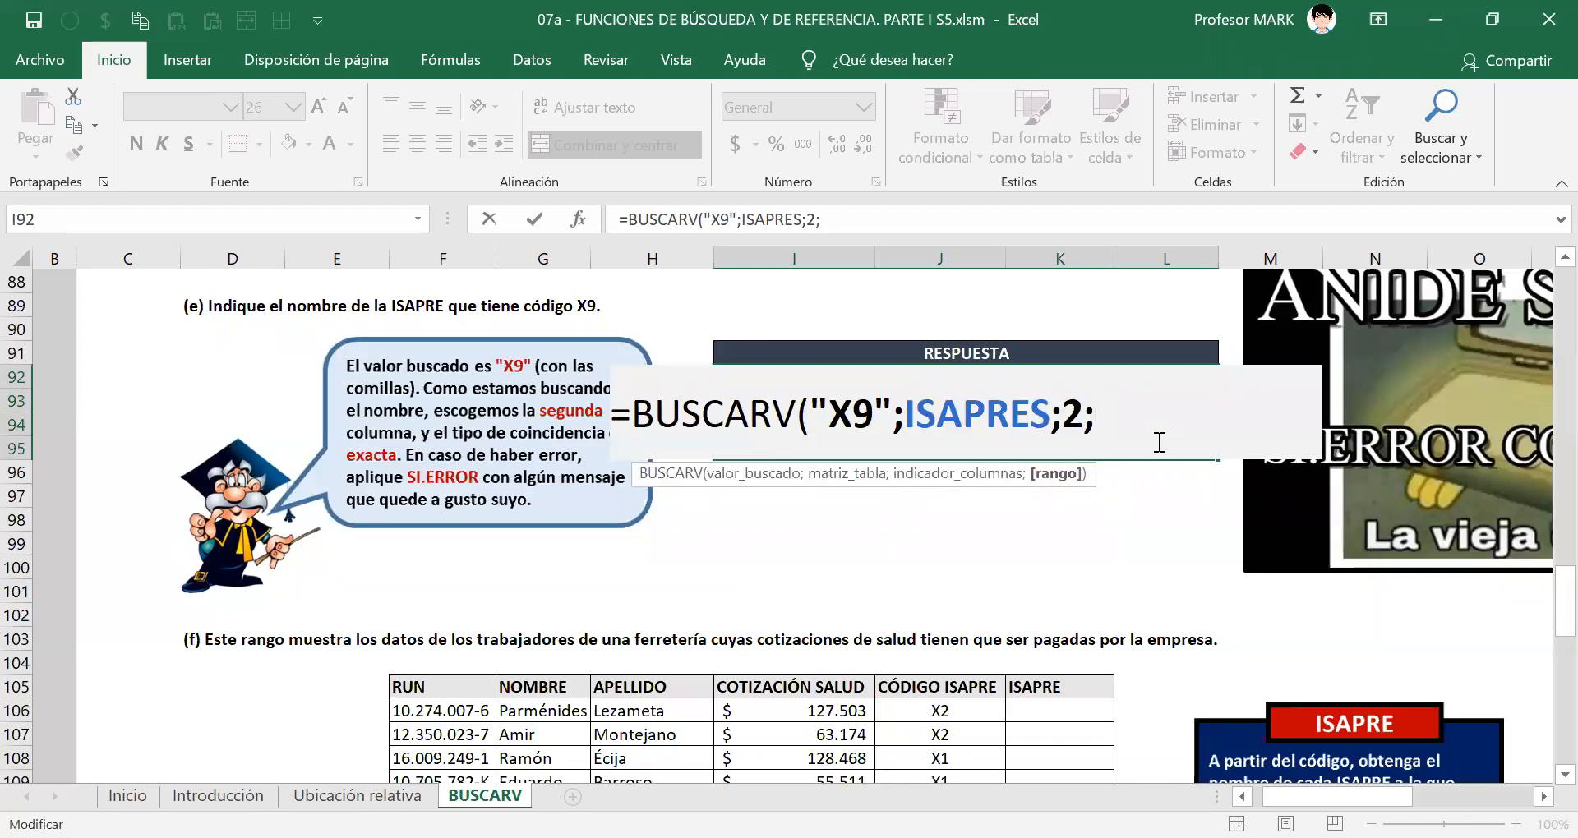
type("fa")
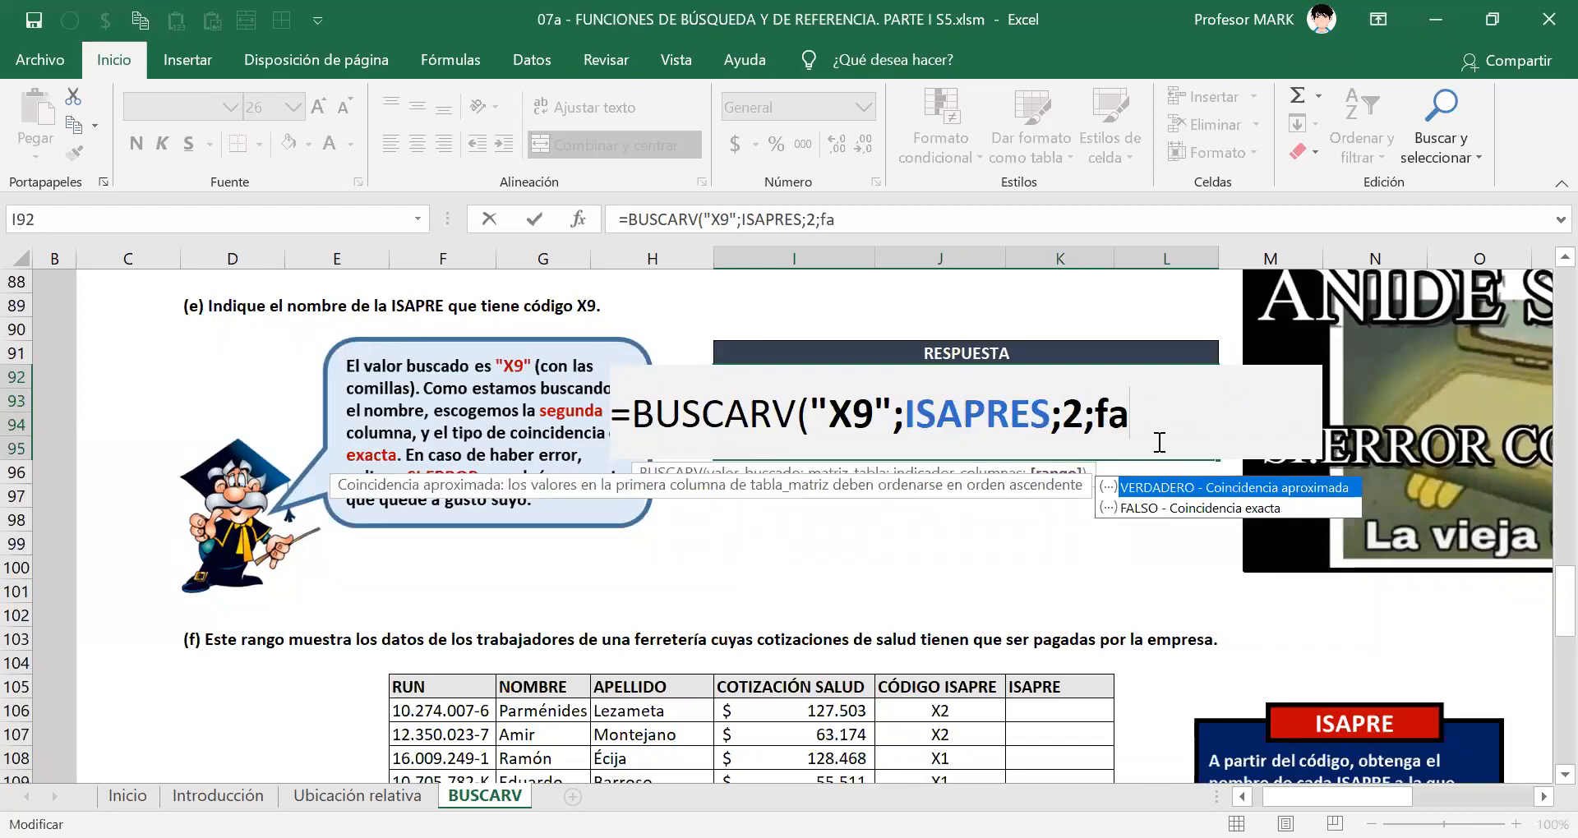
key("Down")
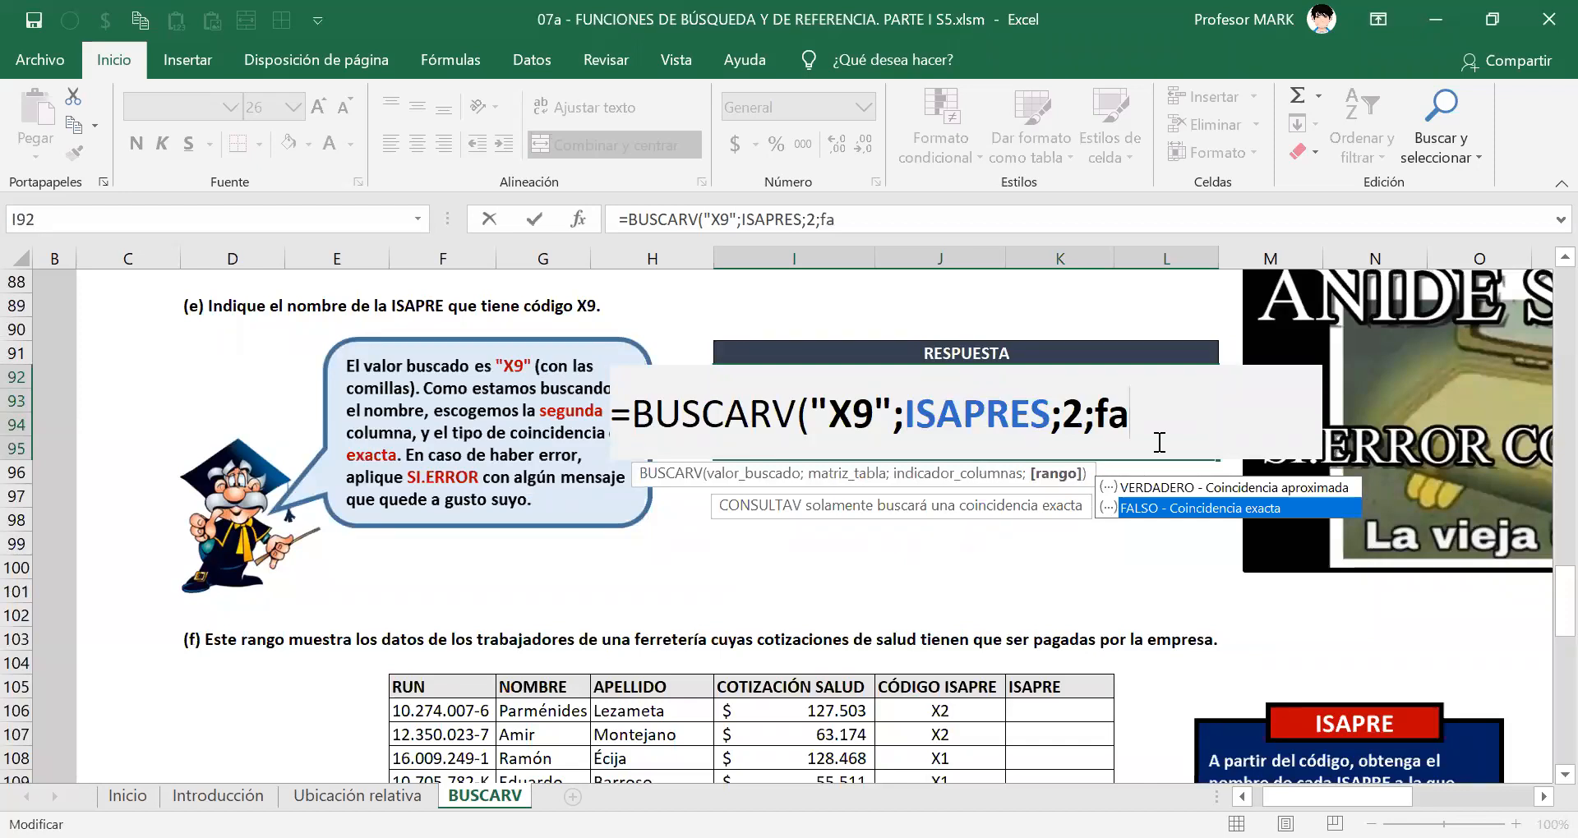
key("Tab")
type(")")
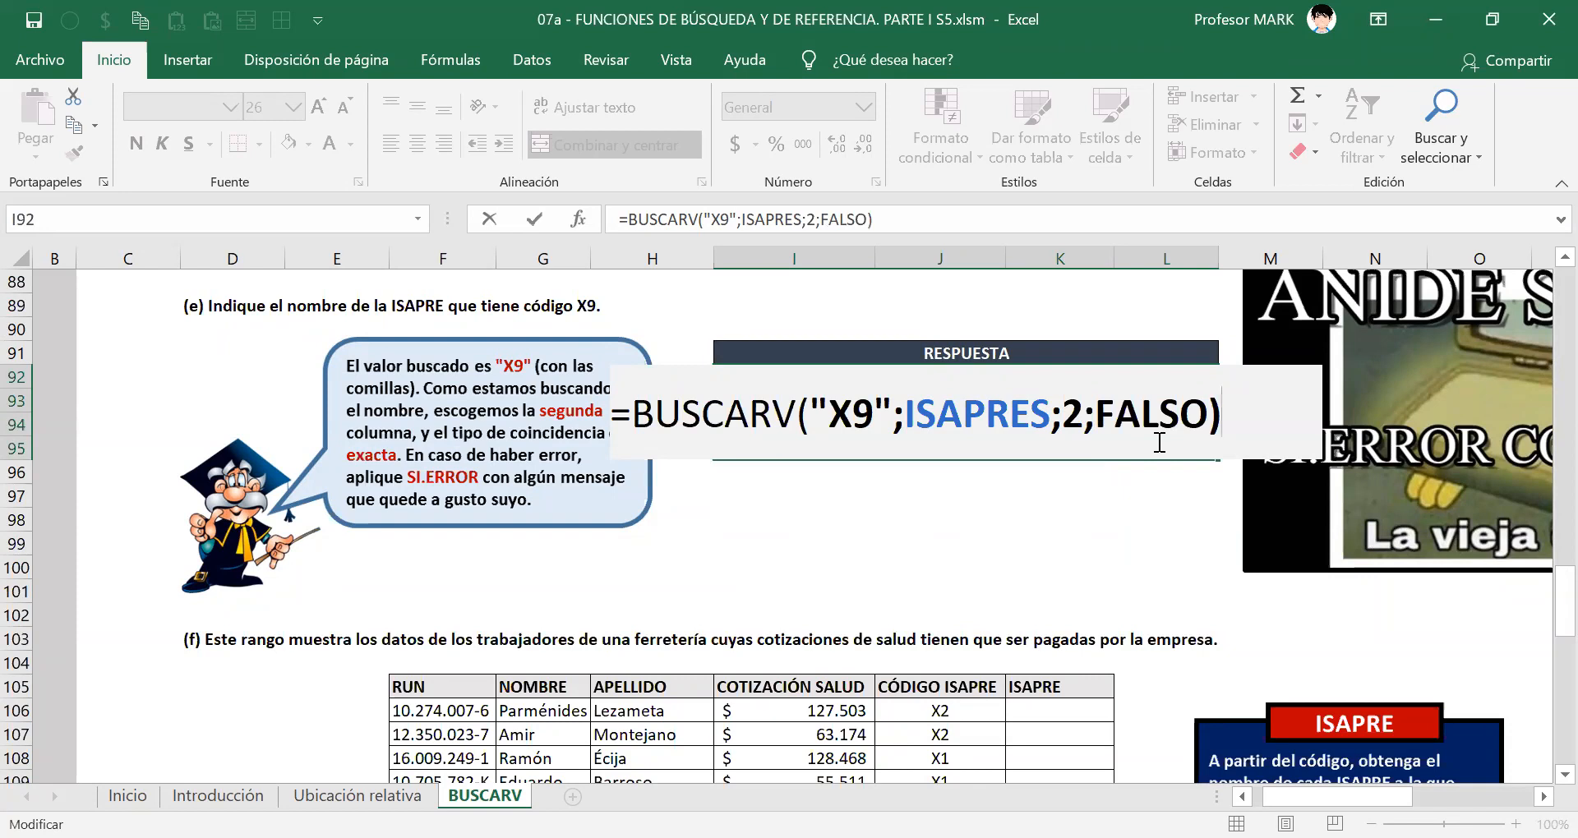
key("Return")
left_click(1157, 440)
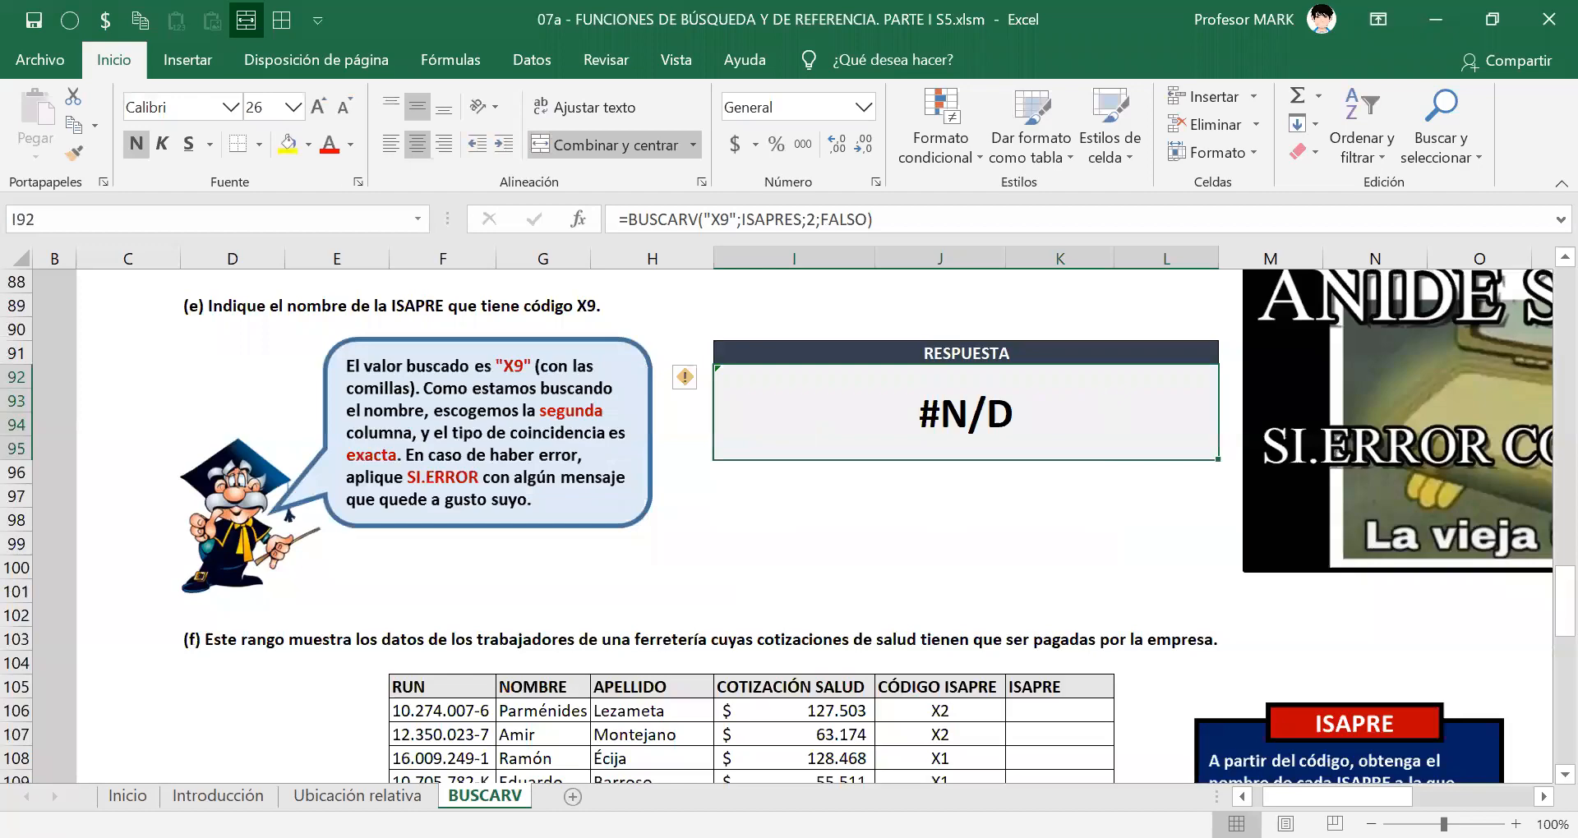
Check the CÓDIGO column of the ISAPRES table for X9 and return to the RESPUESTA cell of exercise (e).
key("alt+Tab")
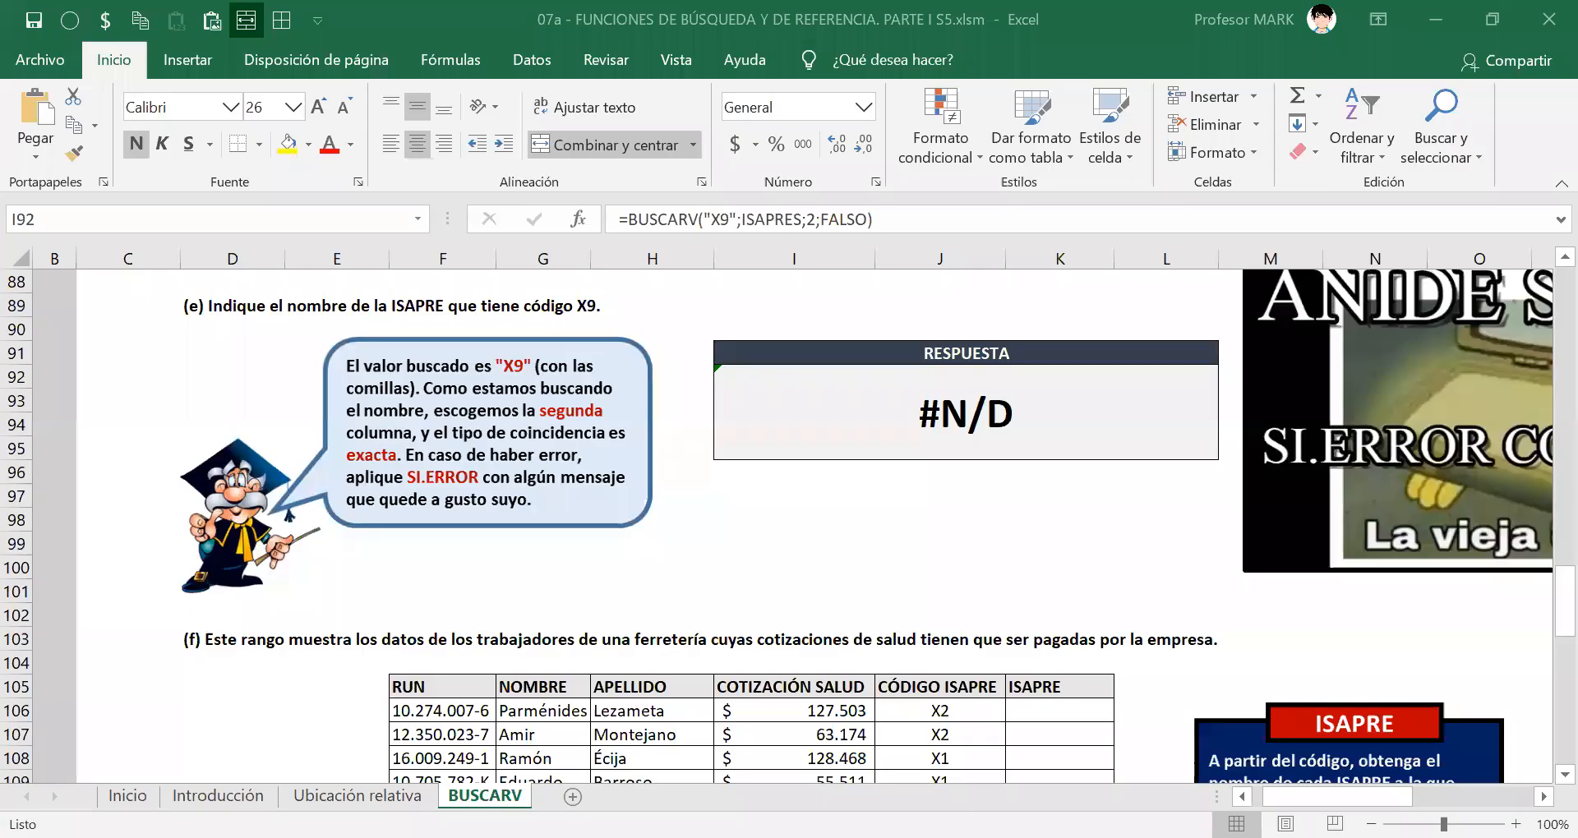
left_click(985, 426)
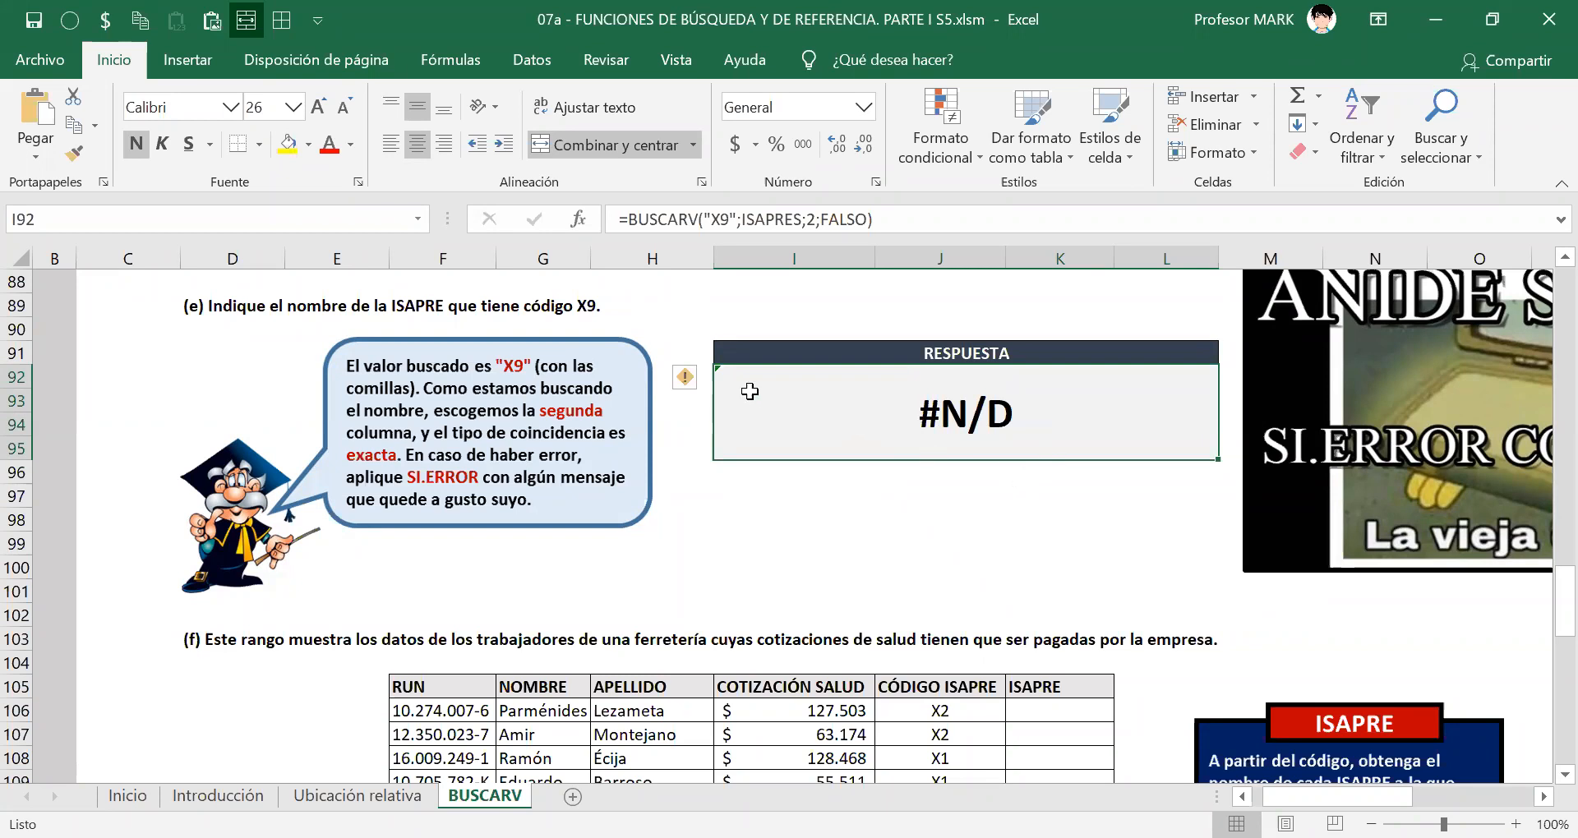
scroll(750, 391, "up", 20)
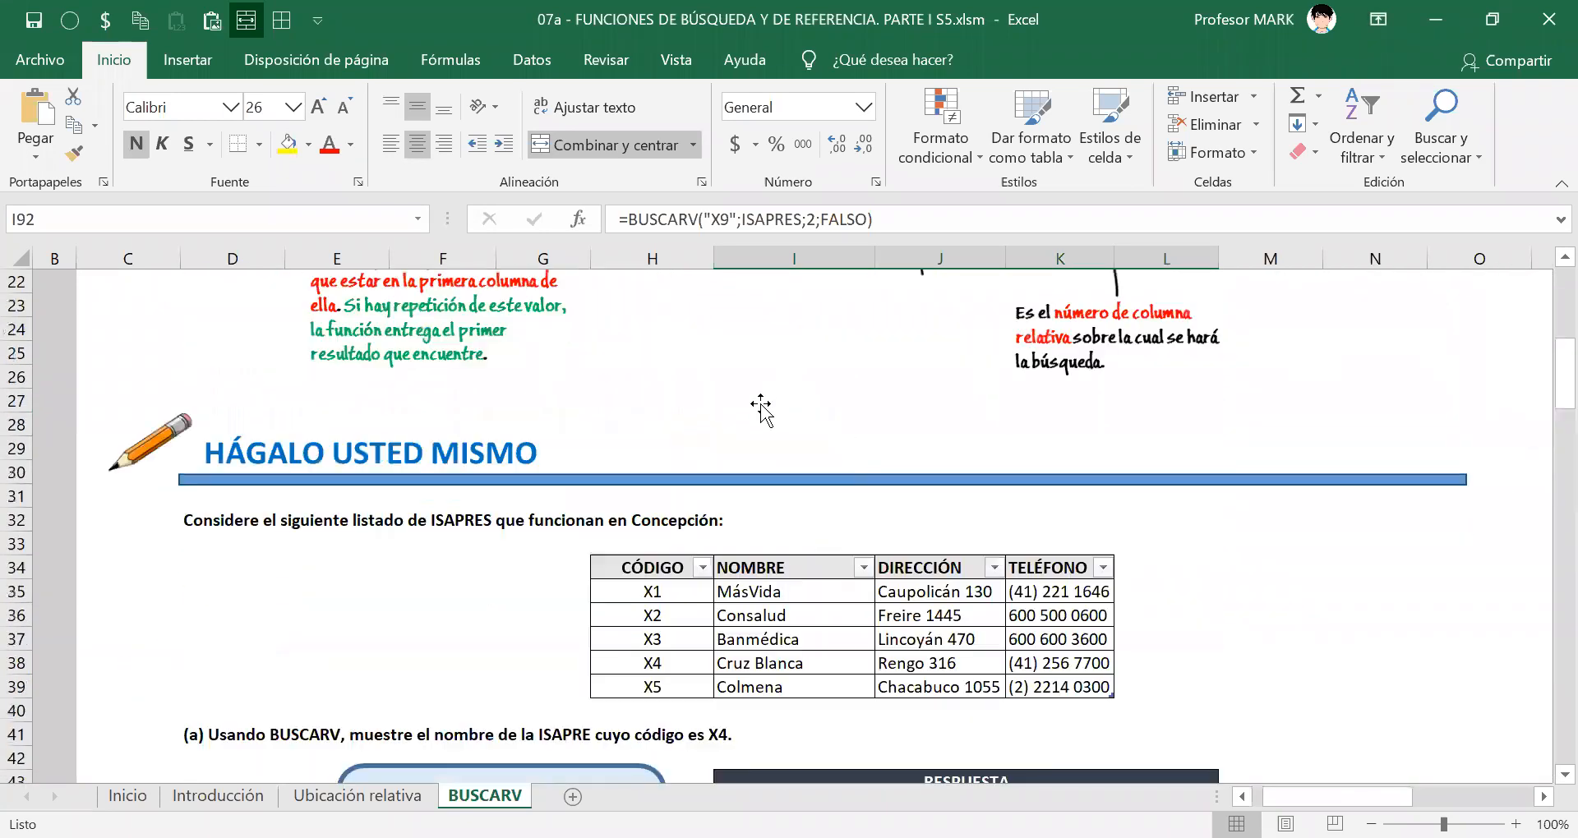
scroll(761, 408, "down", 3)
left_click_drag(661, 377, 656, 472)
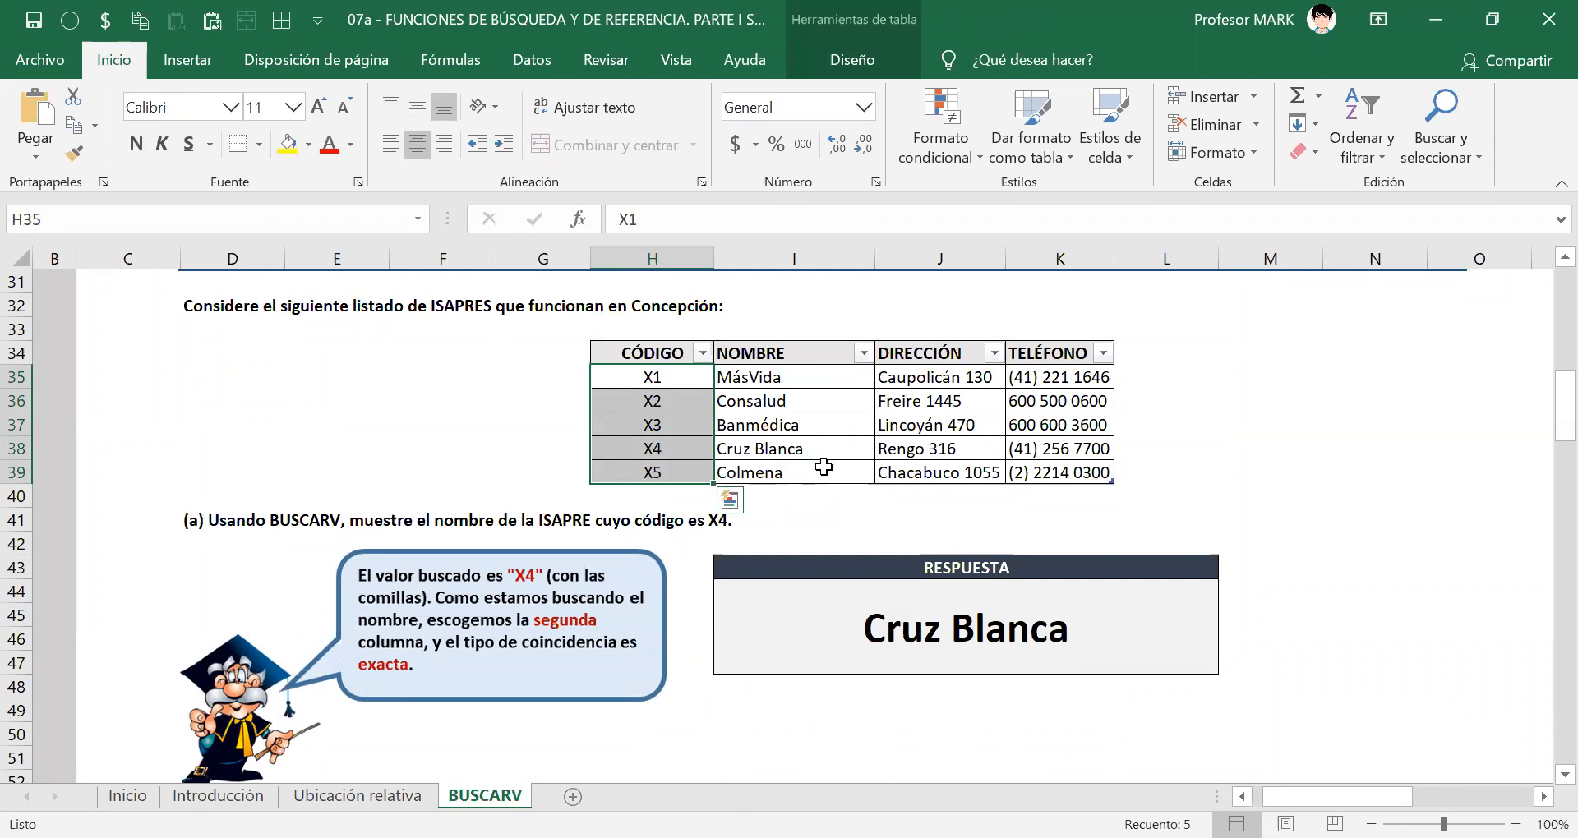
scroll(817, 465, "down", 17)
scroll(814, 485, "down", 4)
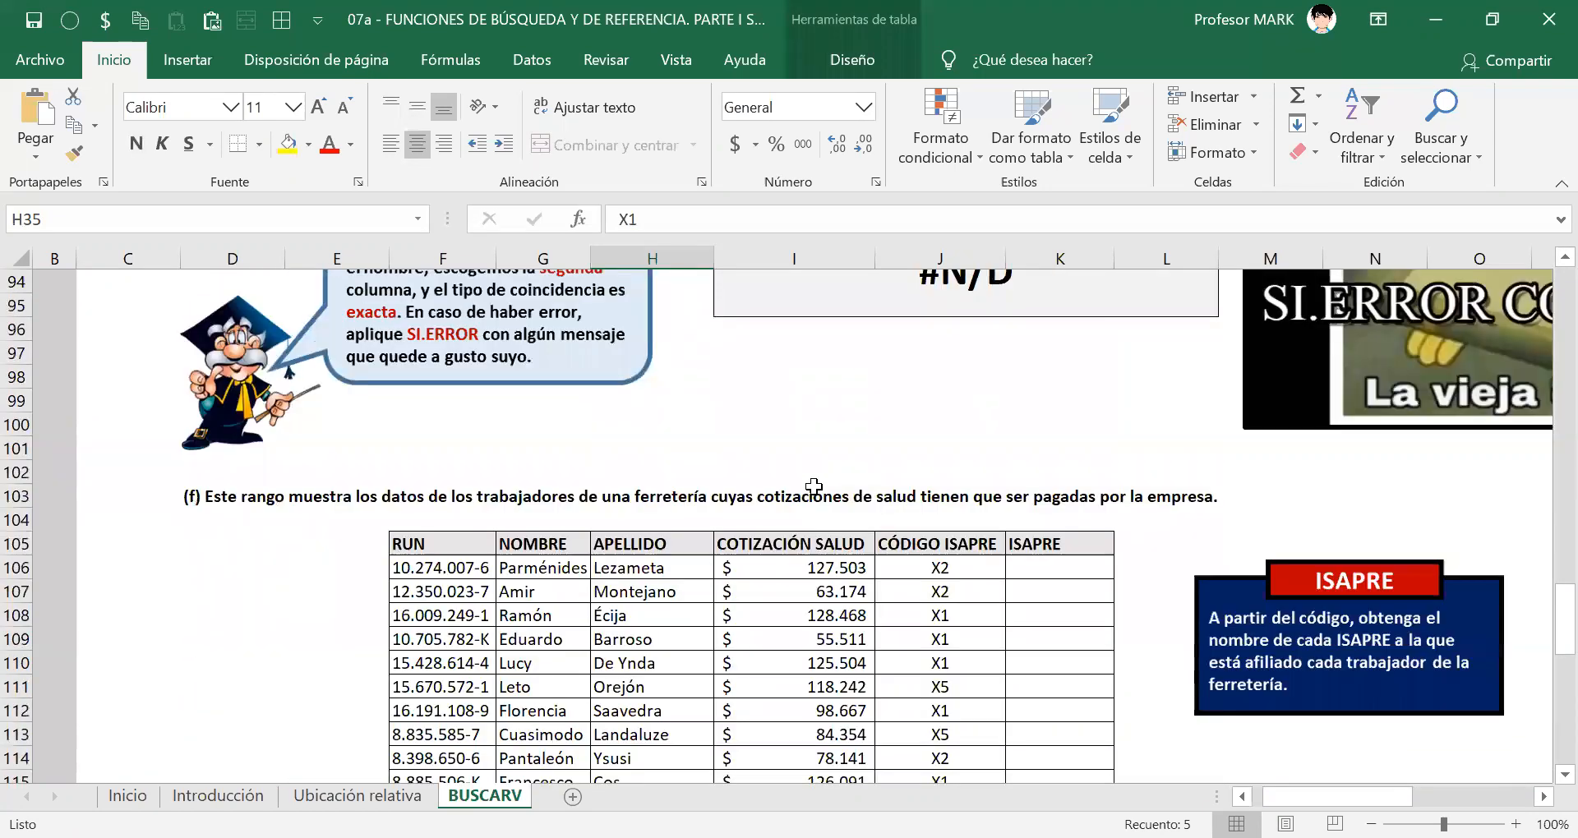
scroll(830, 497, "up", 3)
left_click(1092, 504)
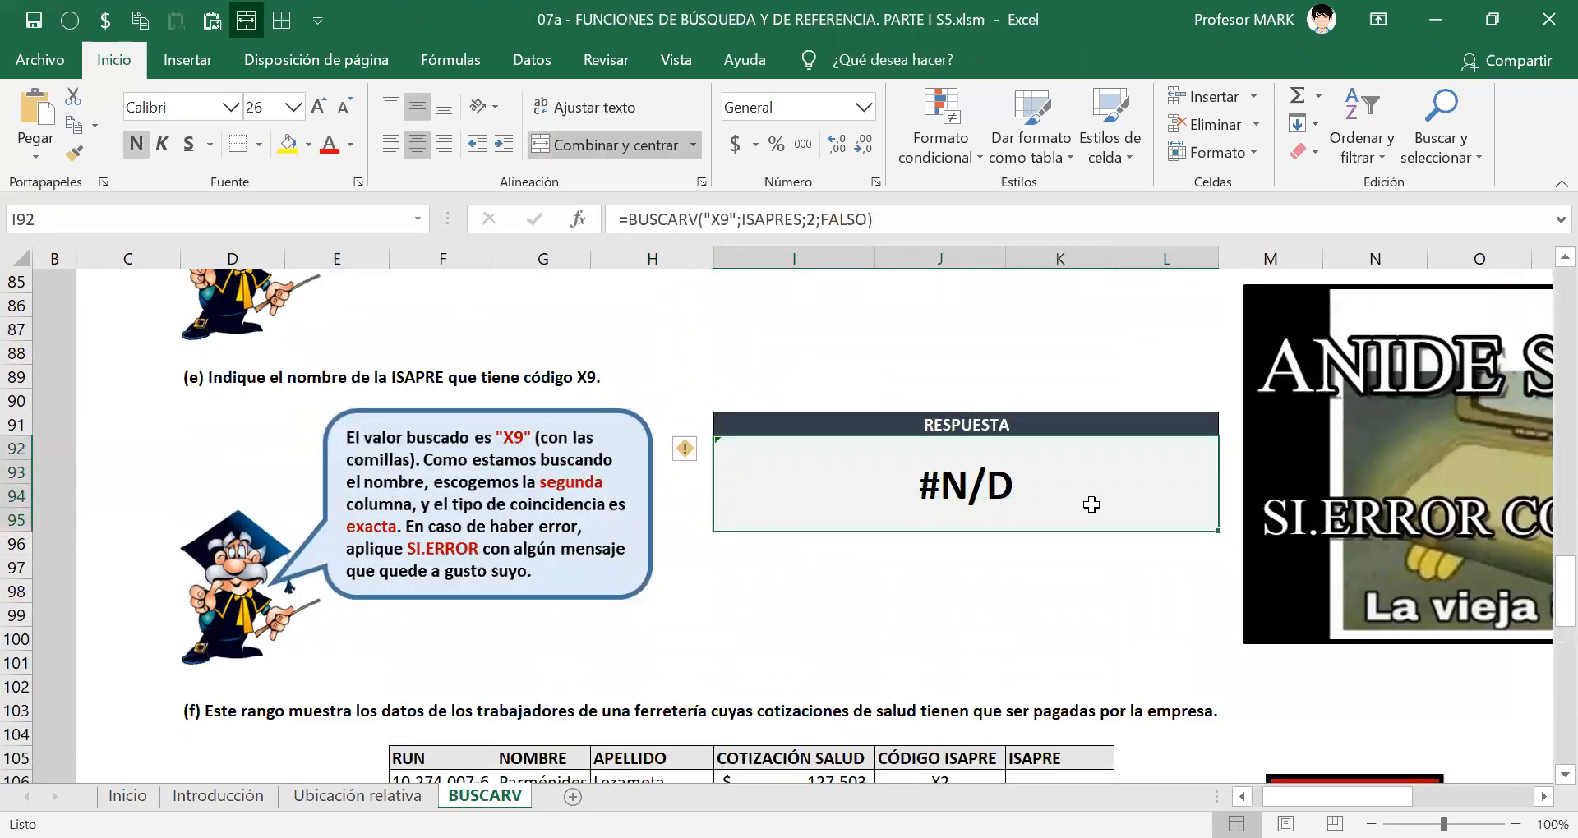
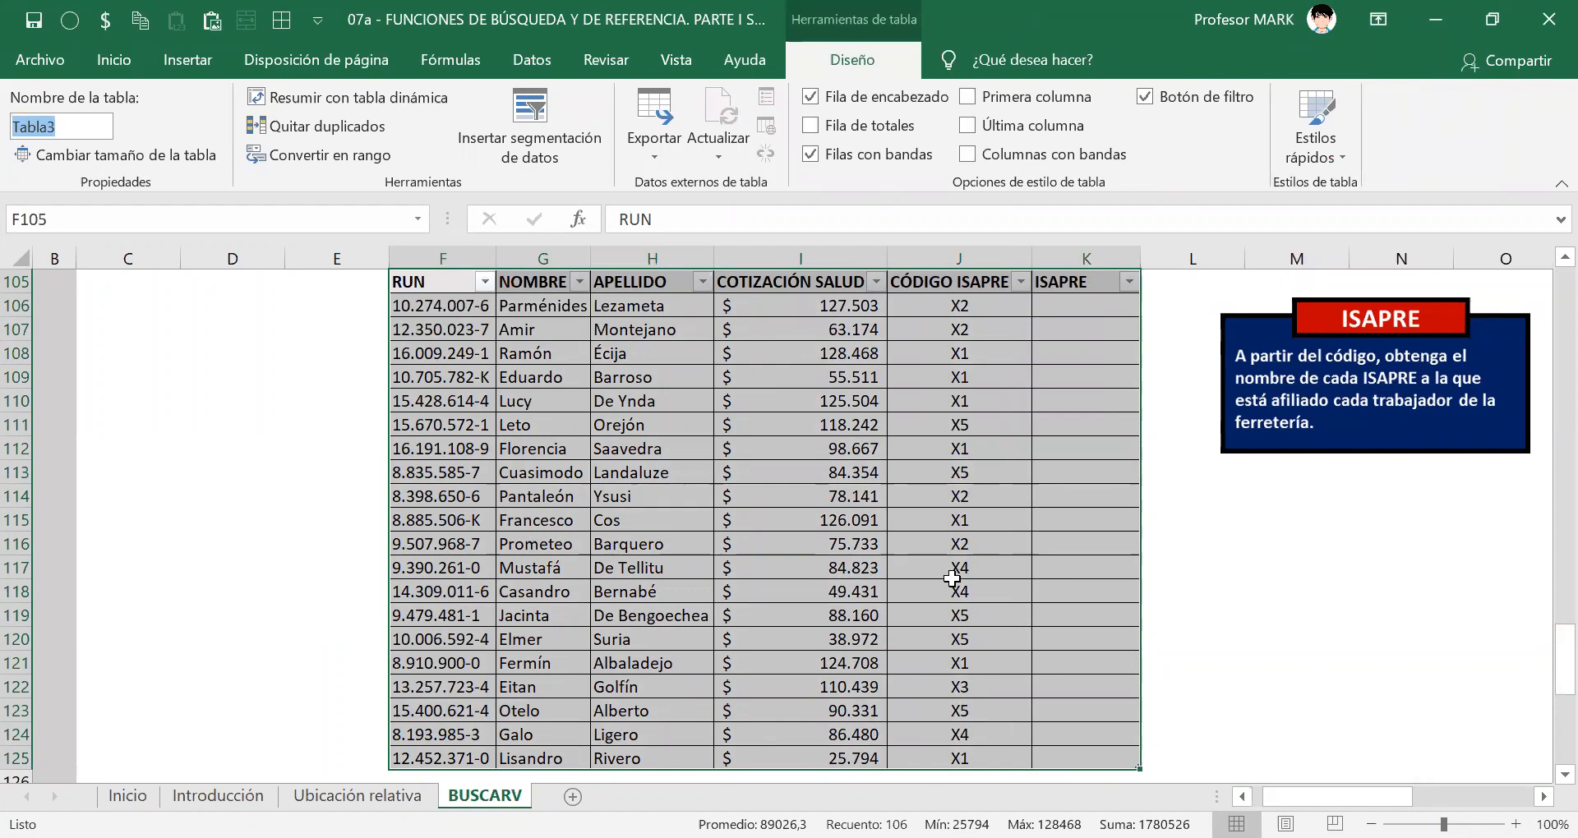
Name the workers' table of exercise (f) TRABAJADORES.
type("TRABAJADORES")
key("Return")
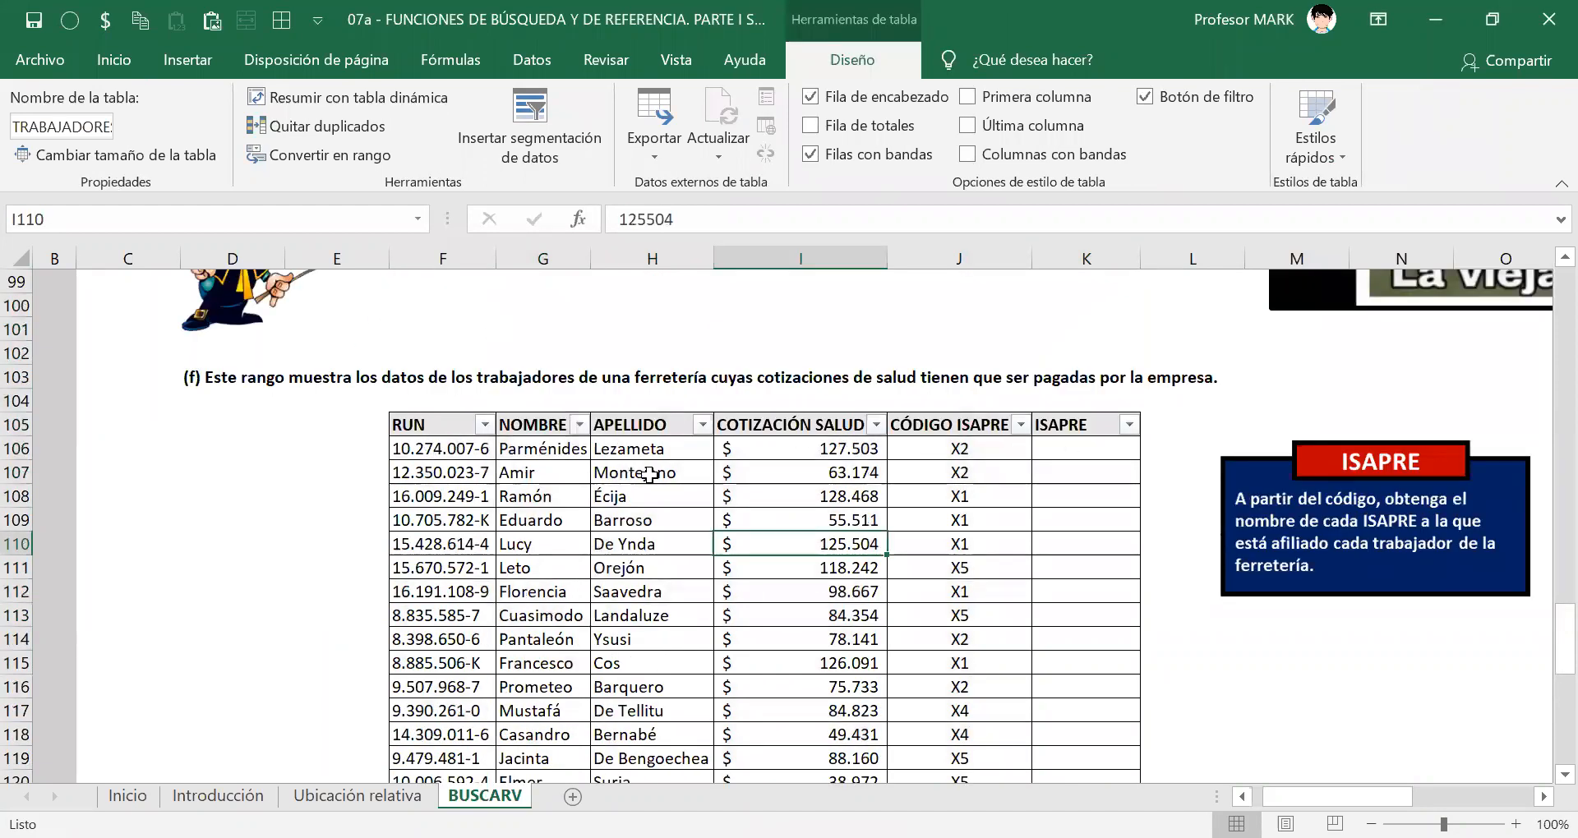
Review the workers' table column by column, from RUN through CÓDIGO ISAPRE, including several individual codes.
left_click_drag(440, 448, 444, 639)
left_click_drag(543, 472, 542, 638)
left_click_drag(633, 472, 649, 639)
left_click_drag(781, 472, 781, 638)
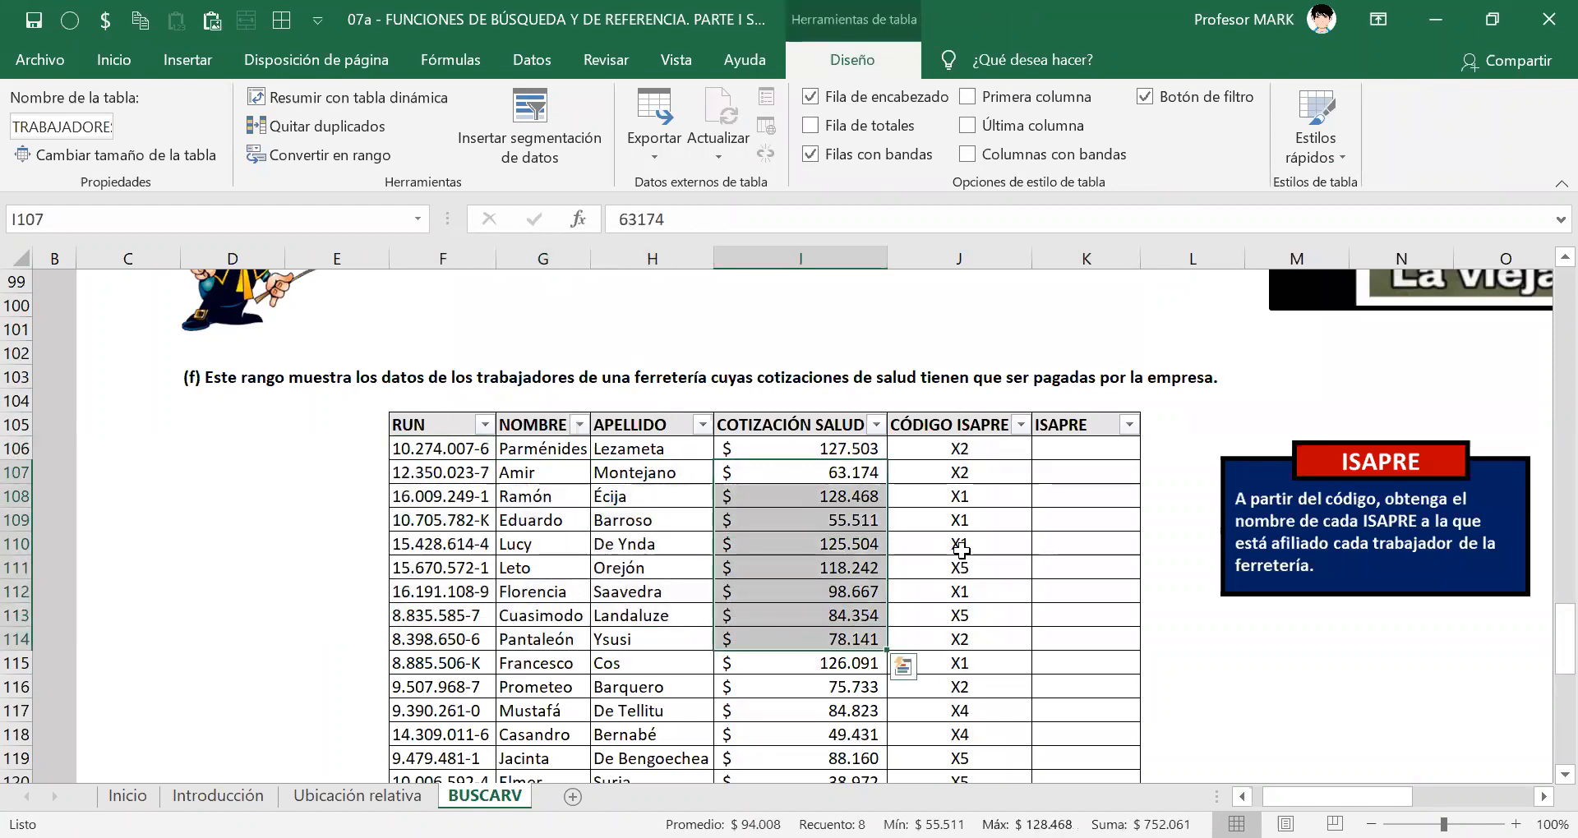
left_click_drag(963, 448, 952, 686)
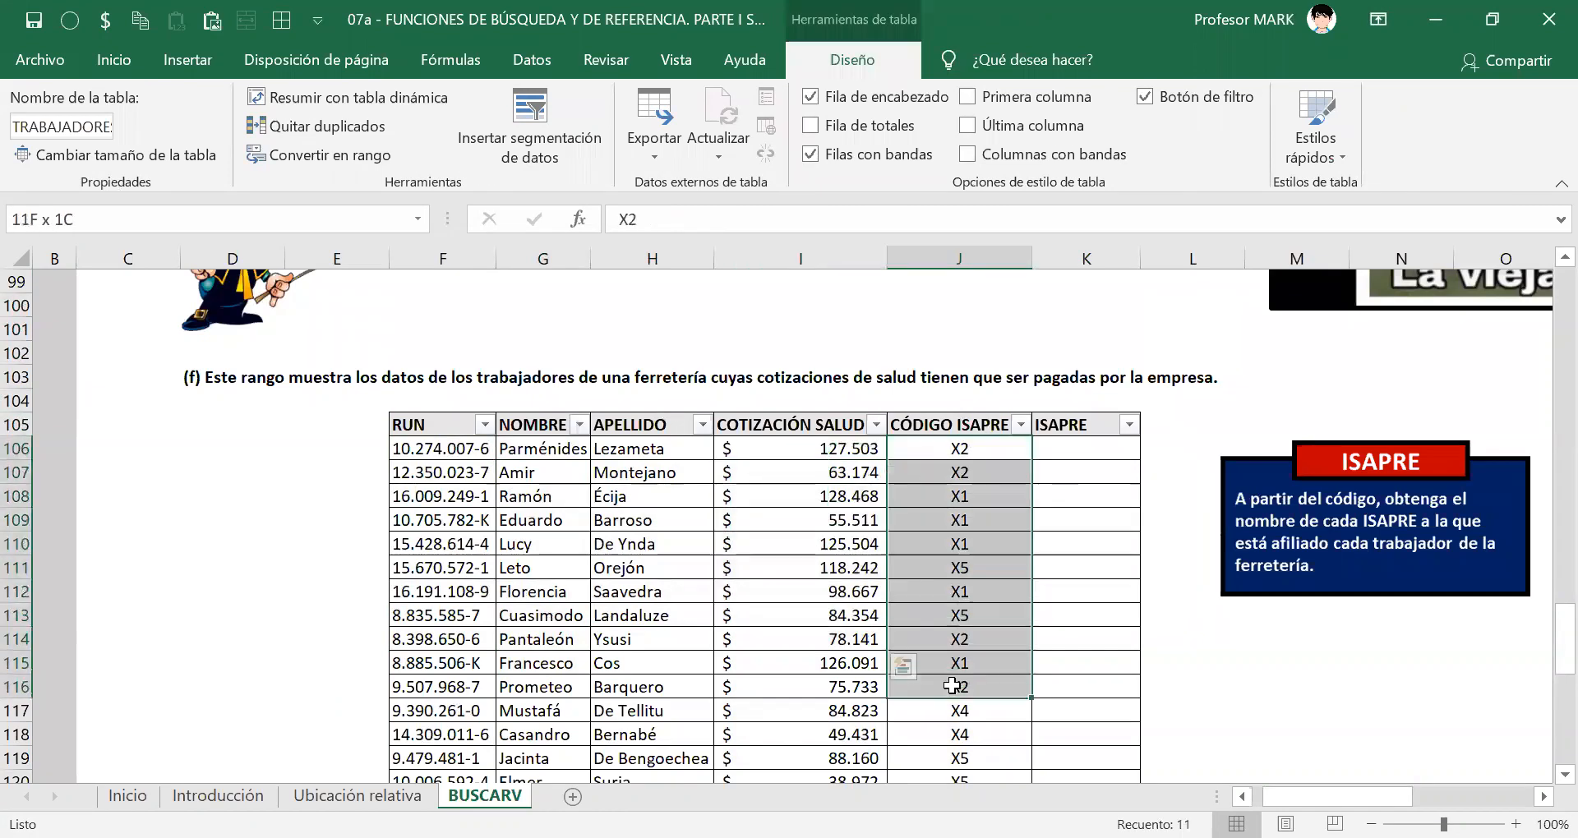
left_click(968, 572)
left_click(950, 704)
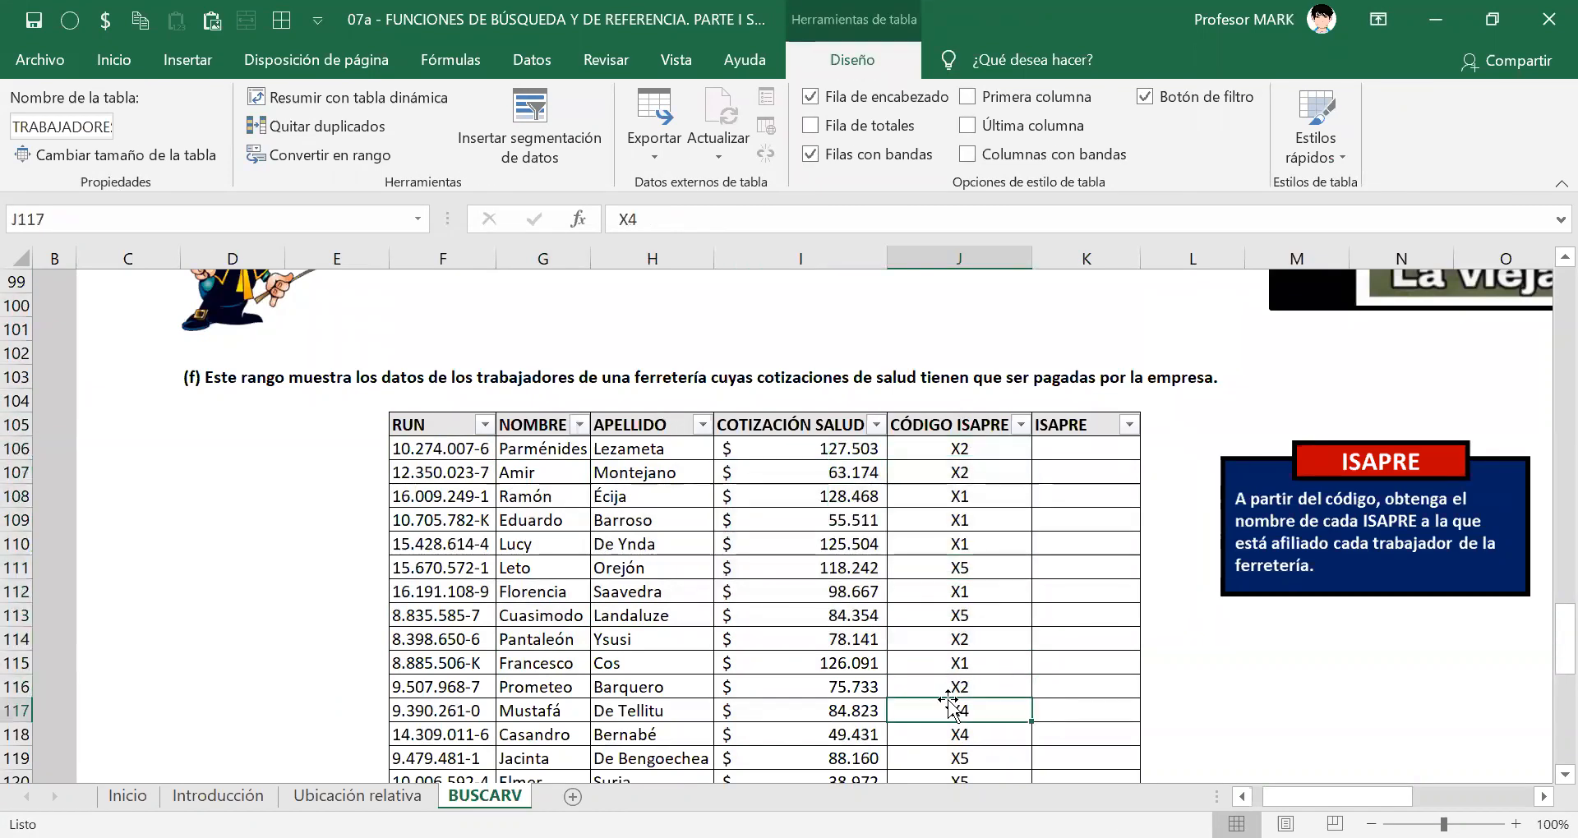
scroll(950, 704, "down", 3)
scroll(908, 598, "up", 3)
Move the ISAPRE instruction box up beside the exercise (f) statement and select the first ISAPRE cell of the workers' table.
left_click_drag(1365, 505, 1303, 400)
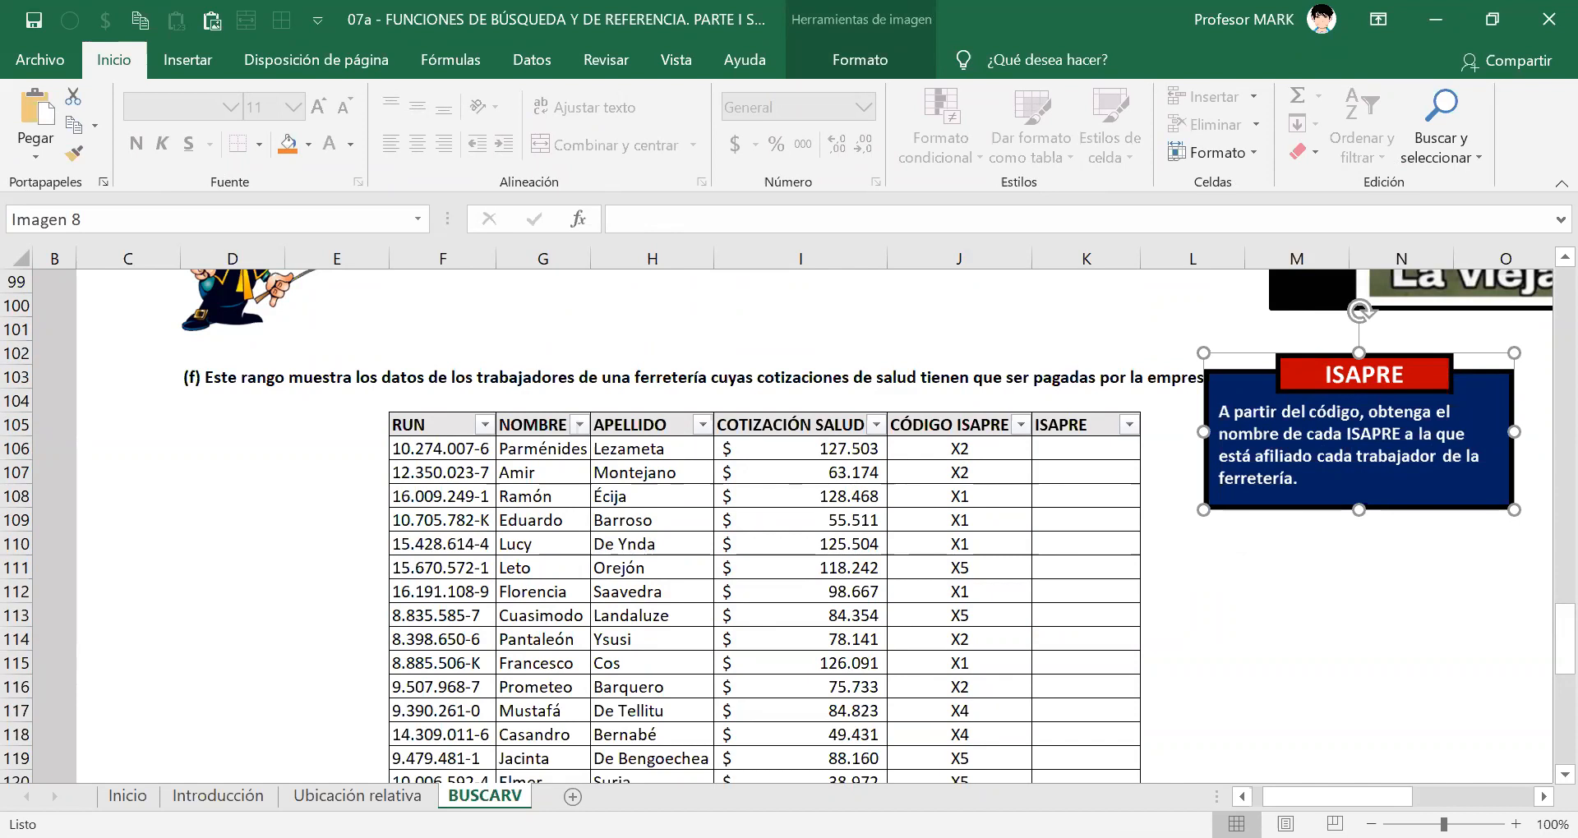
left_click(1078, 452)
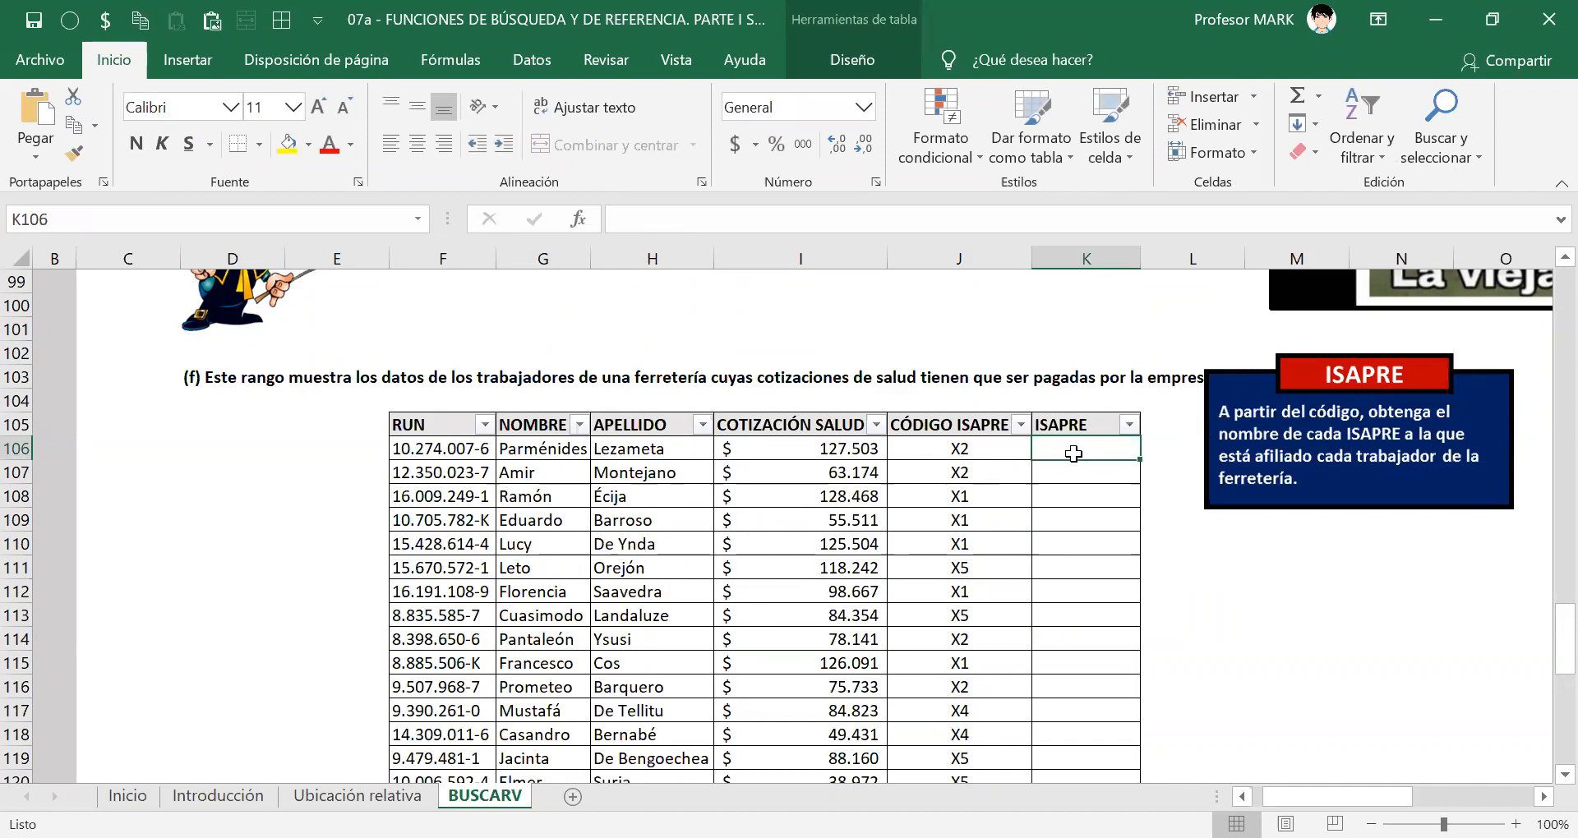
Compare the first worker's ISAPRE code with the ISAPRES table and examine how its codes correspond to the names.
left_click(970, 451)
scroll(752, 568, "up", 7)
scroll(748, 578, "up", 10)
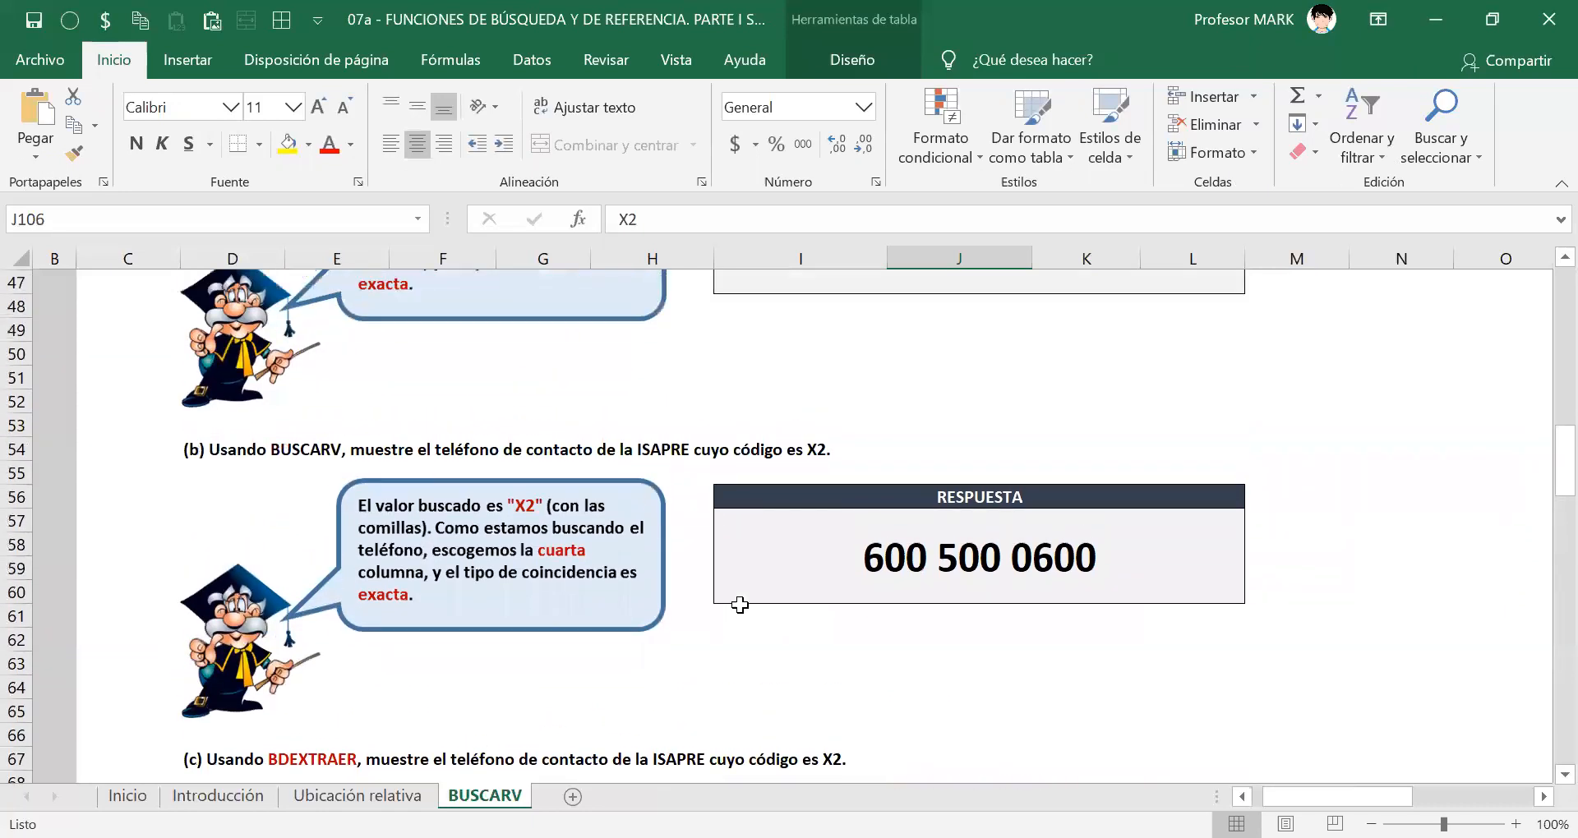
scroll(739, 605, "up", 7)
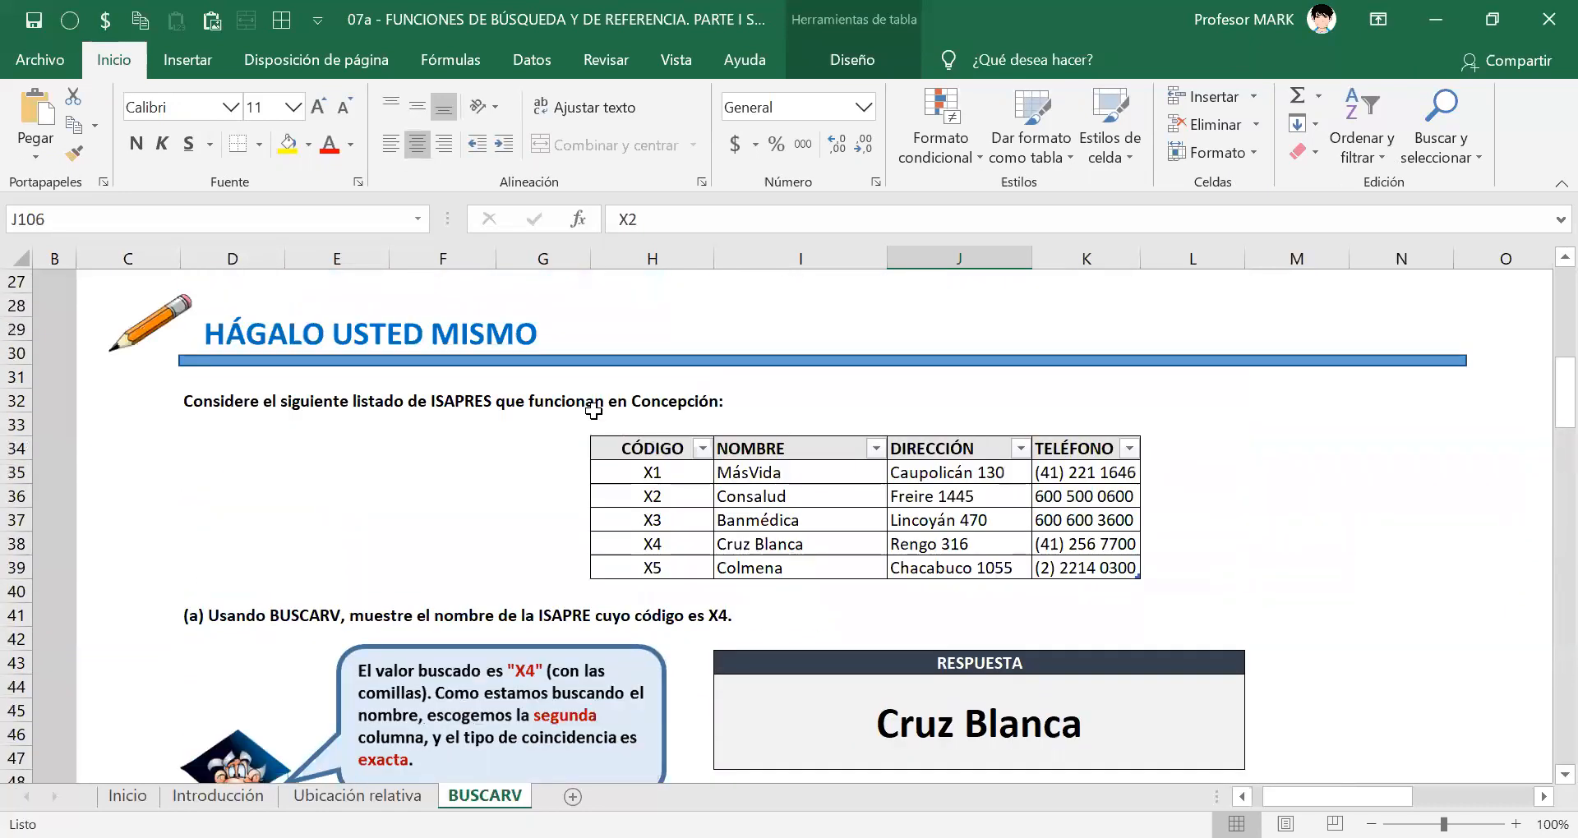
left_click_drag(637, 451, 1120, 563)
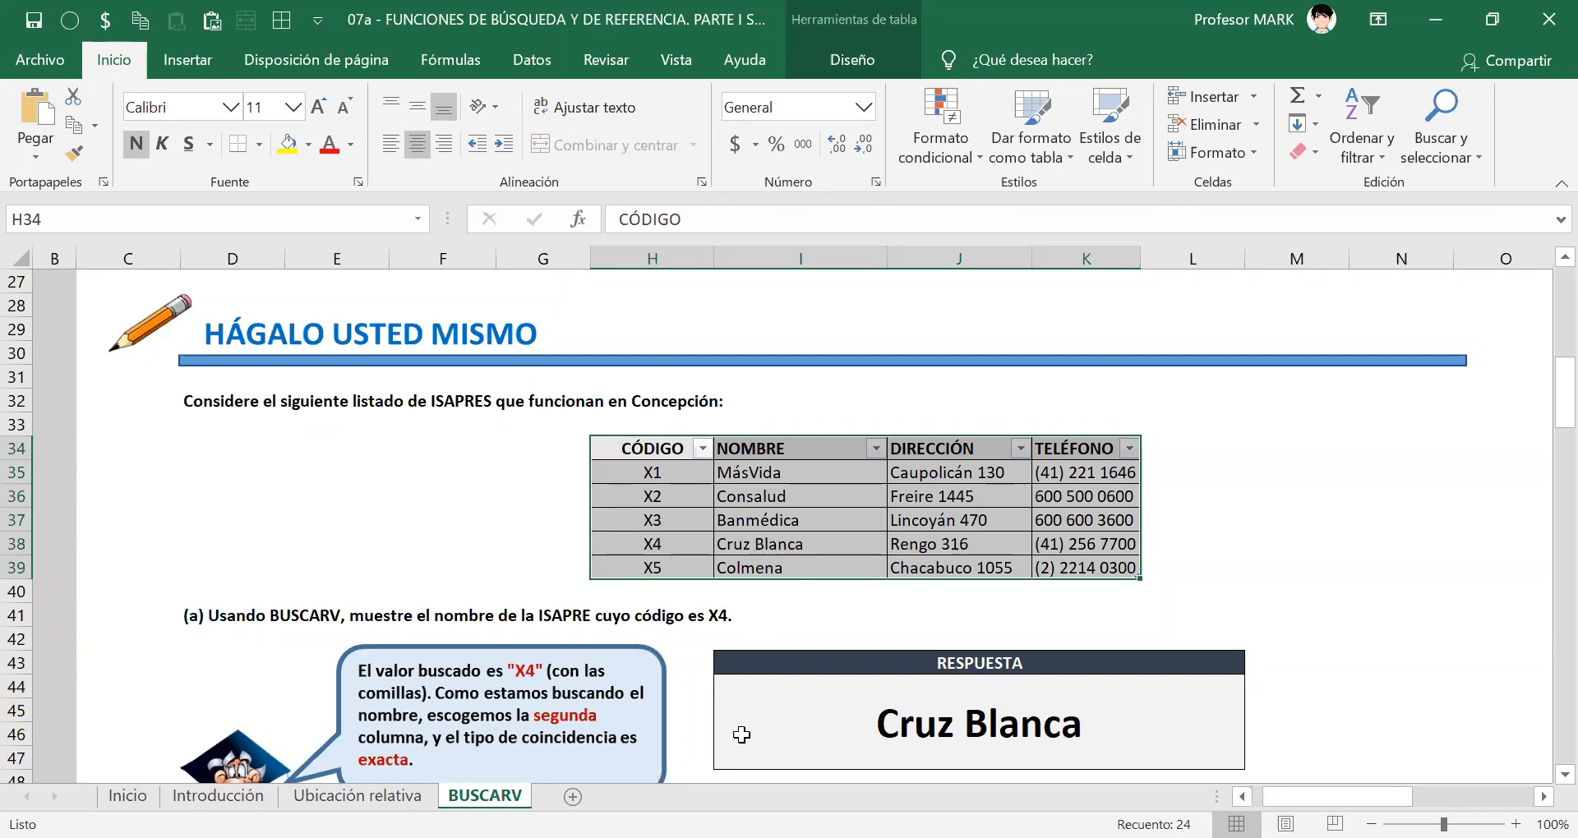
left_click(791, 520)
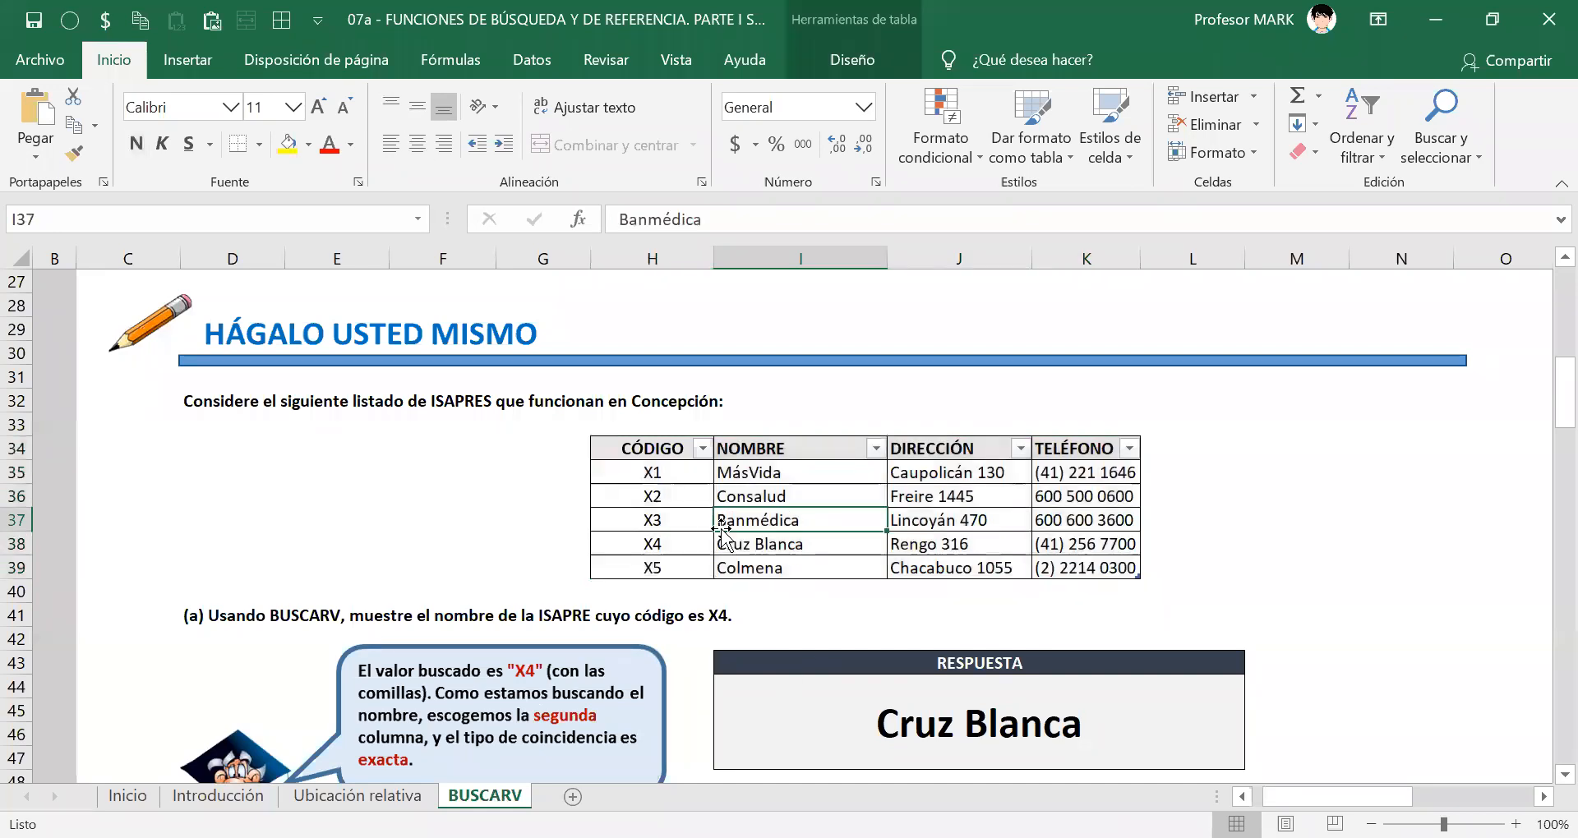
left_click(763, 494)
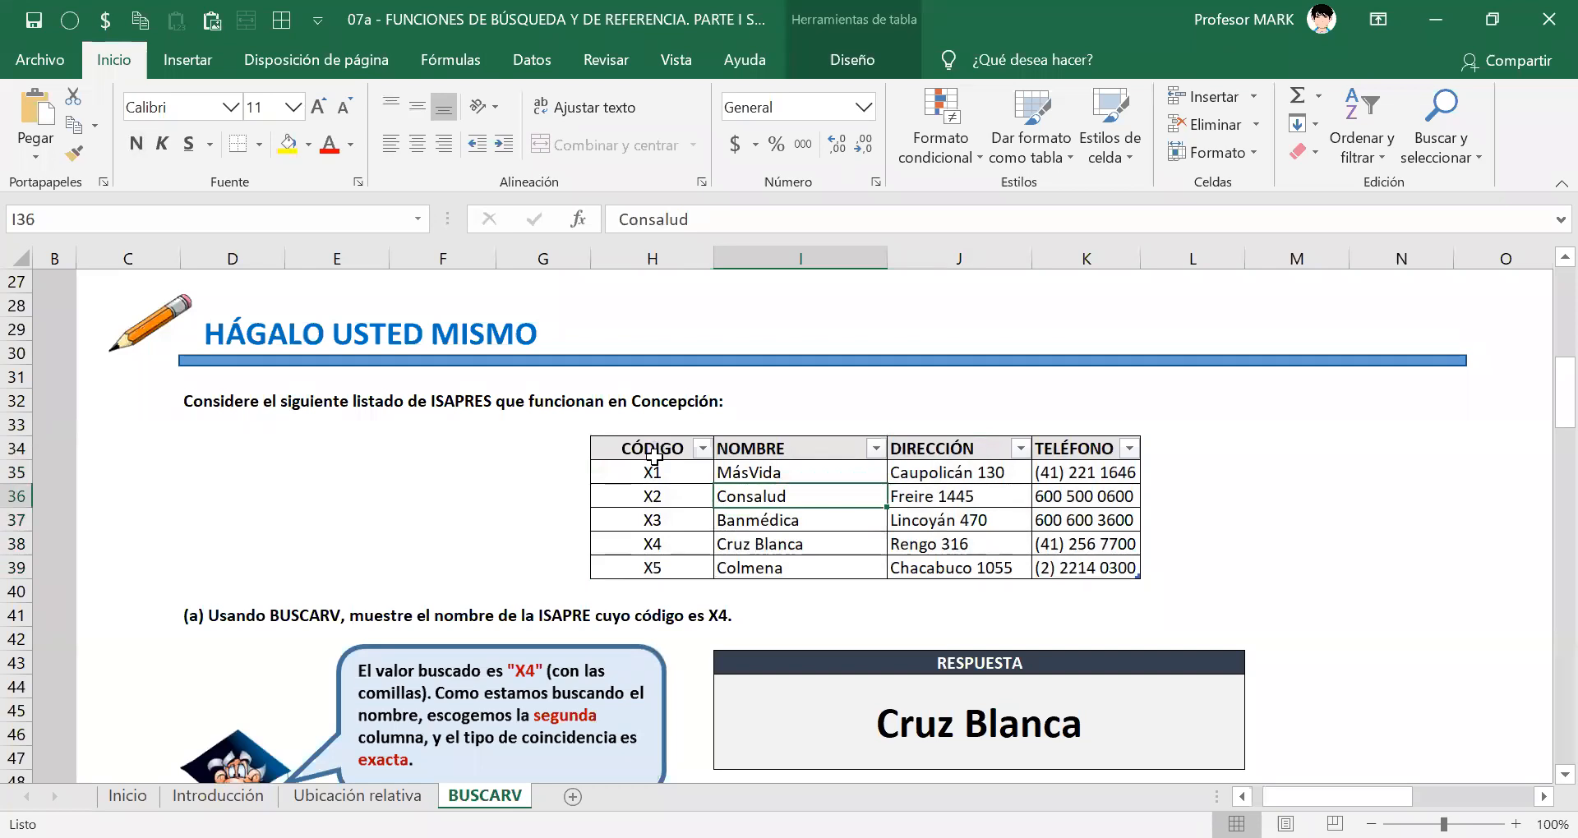
left_click(662, 494)
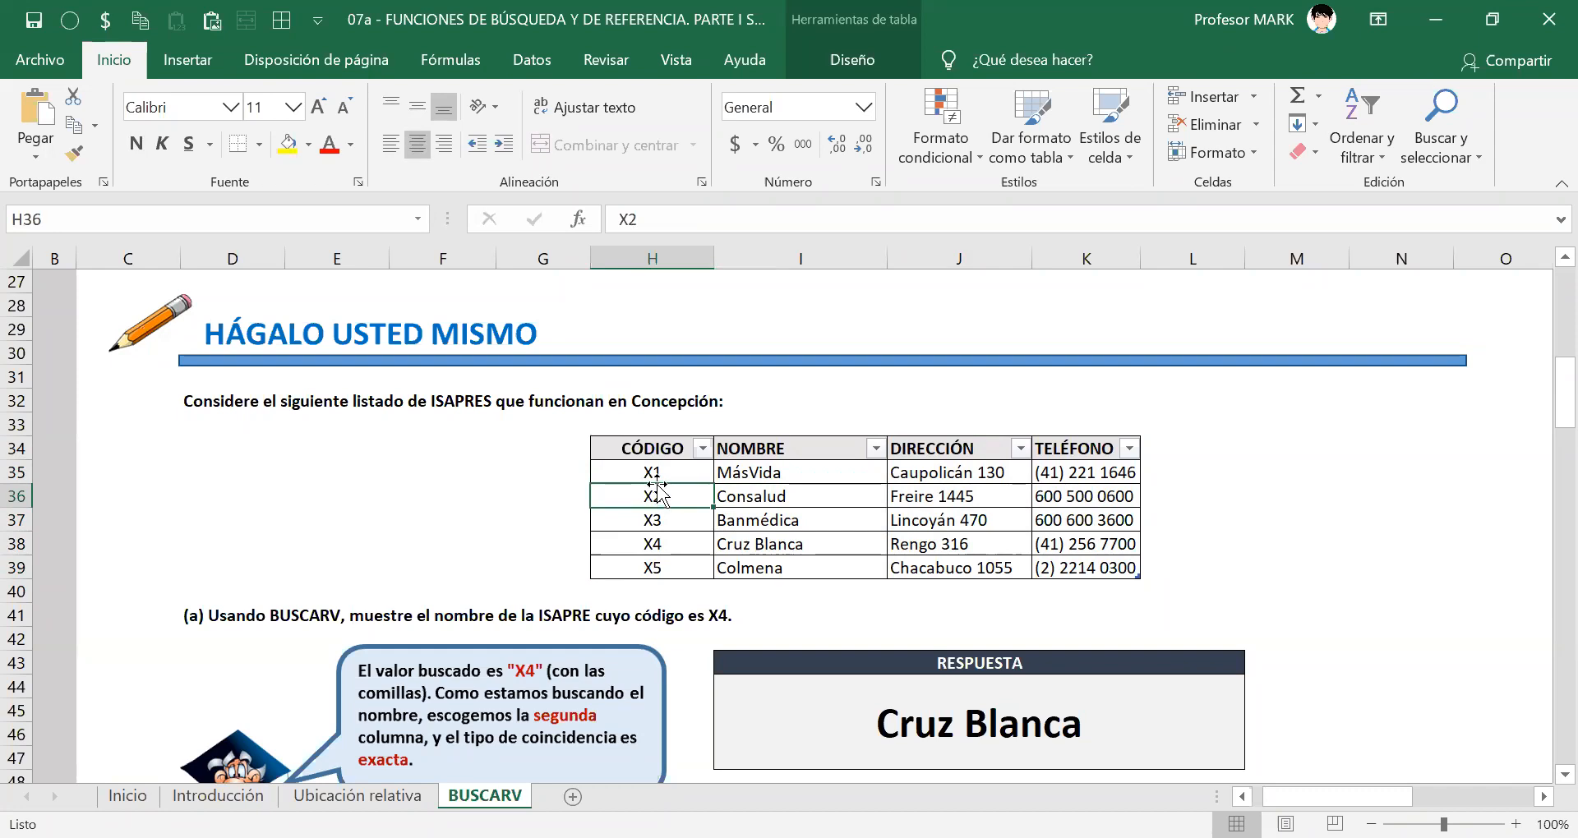
left_click(743, 494)
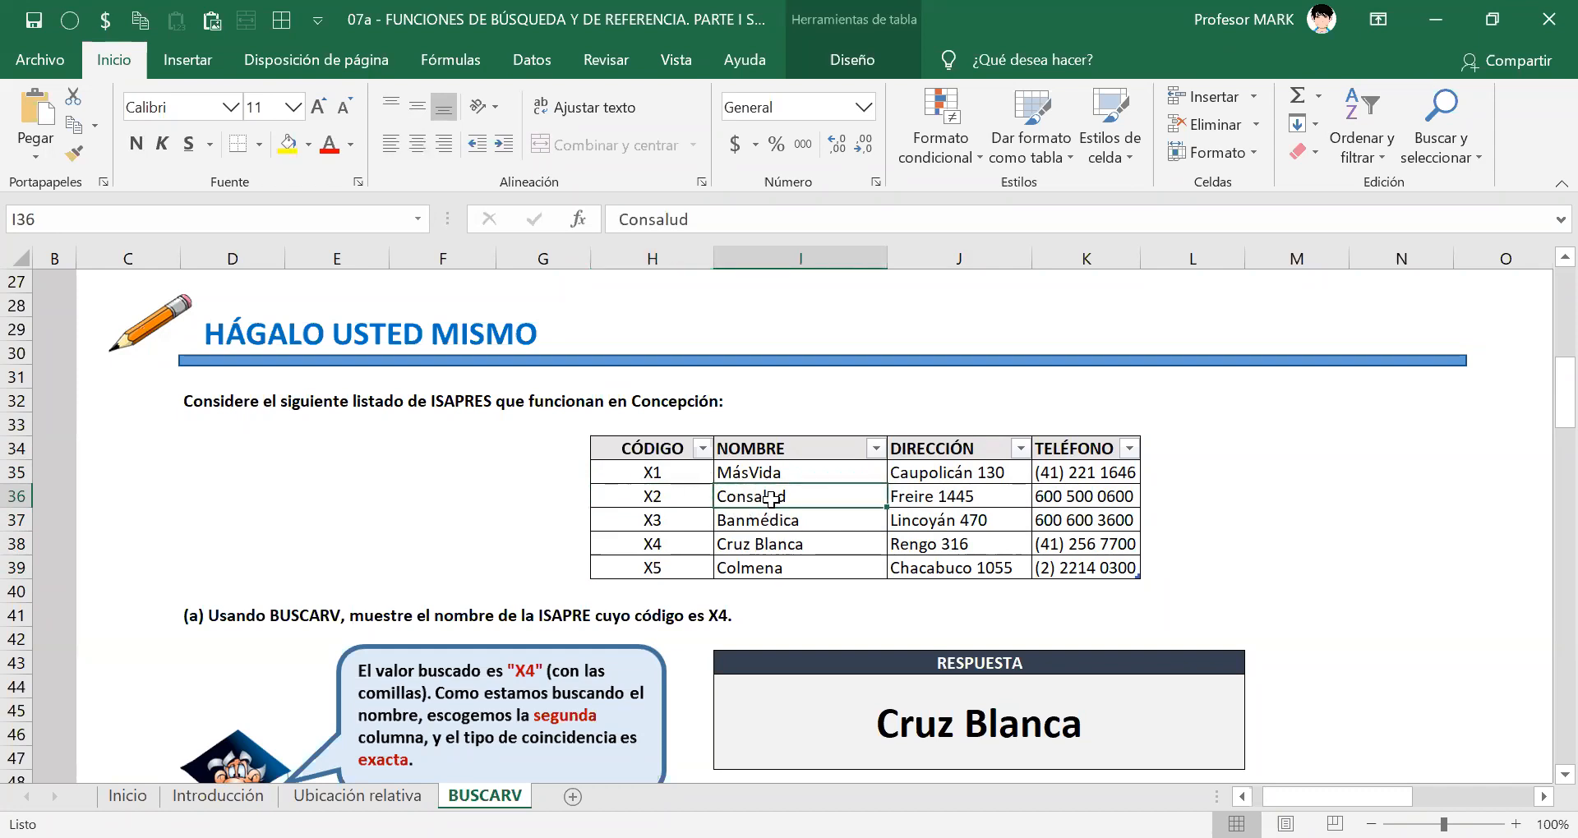
left_click_drag(773, 500, 704, 502)
left_click(796, 500)
left_click(771, 572)
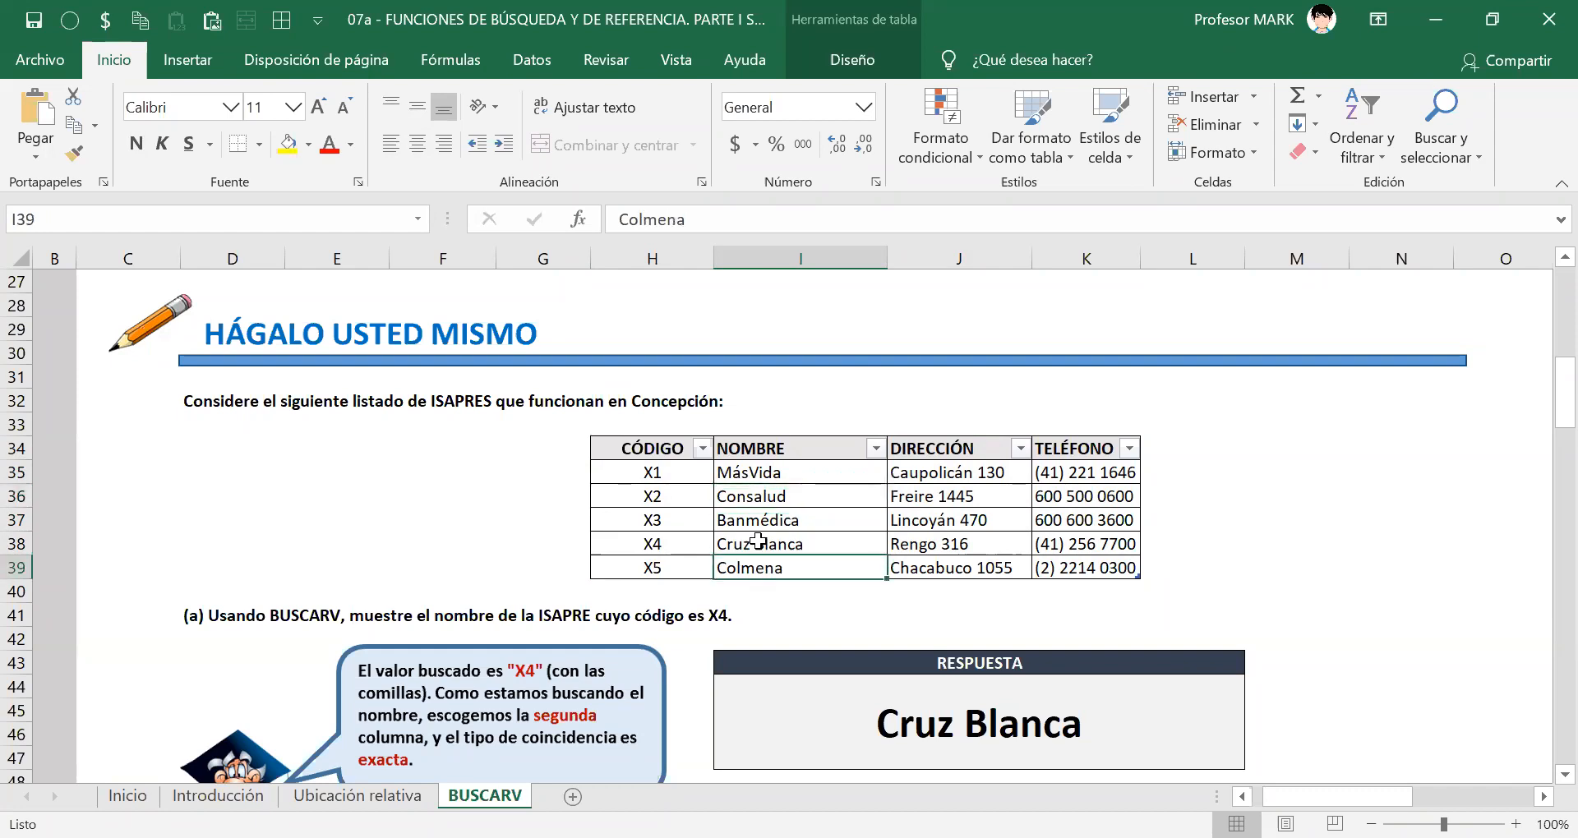
left_click(754, 474)
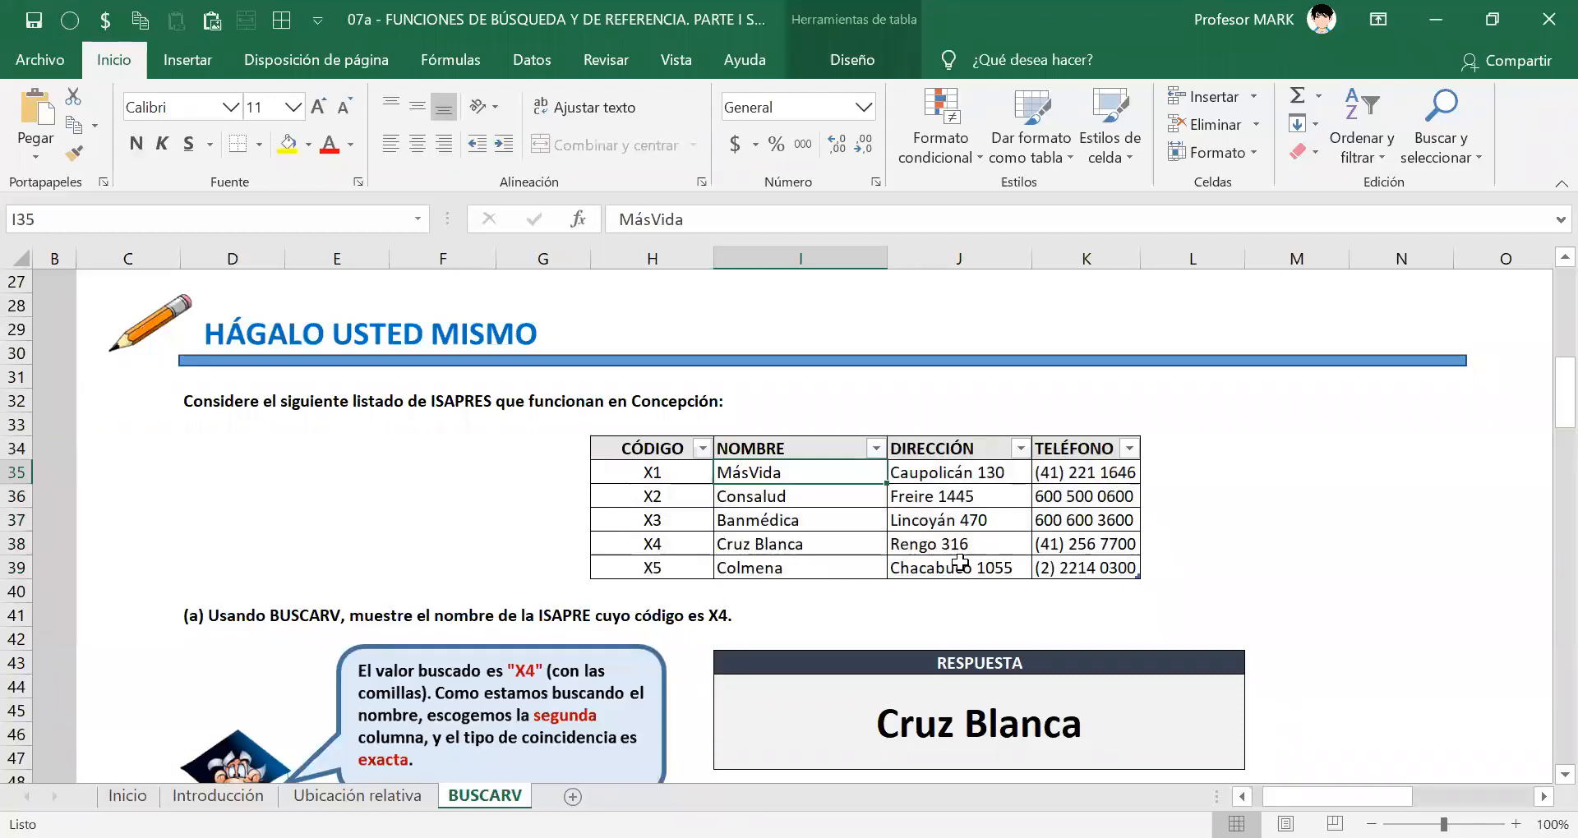
Begin an SI formula in the first ISAPRE cell of the workers' table, testing whether that row's CÓDIGO ISAPRE equals "X1".
scroll(960, 555, "down", 20)
scroll(956, 606, "down", 3)
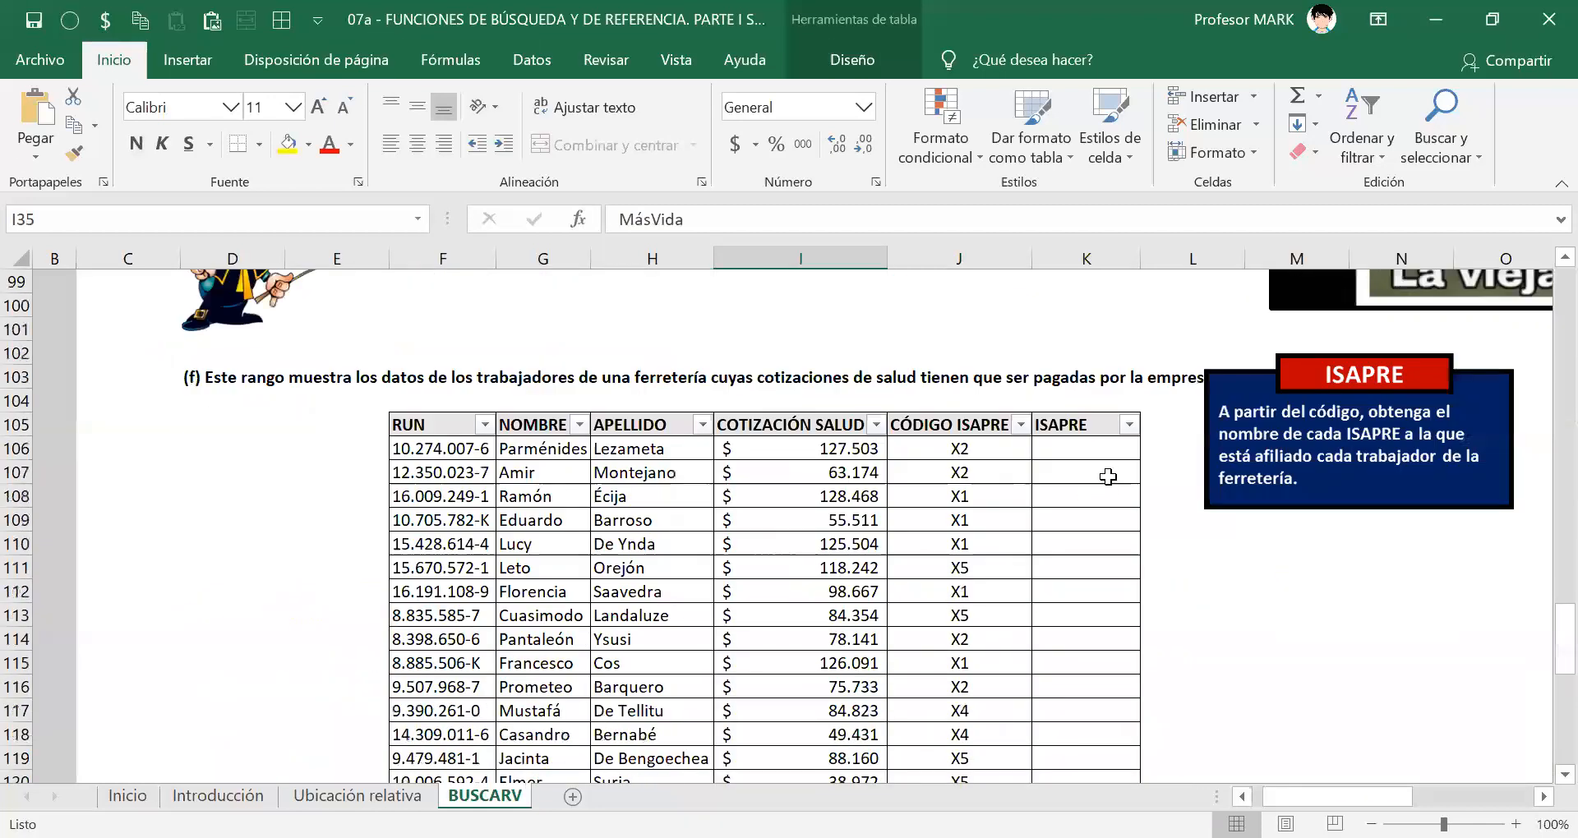
left_click(1057, 451)
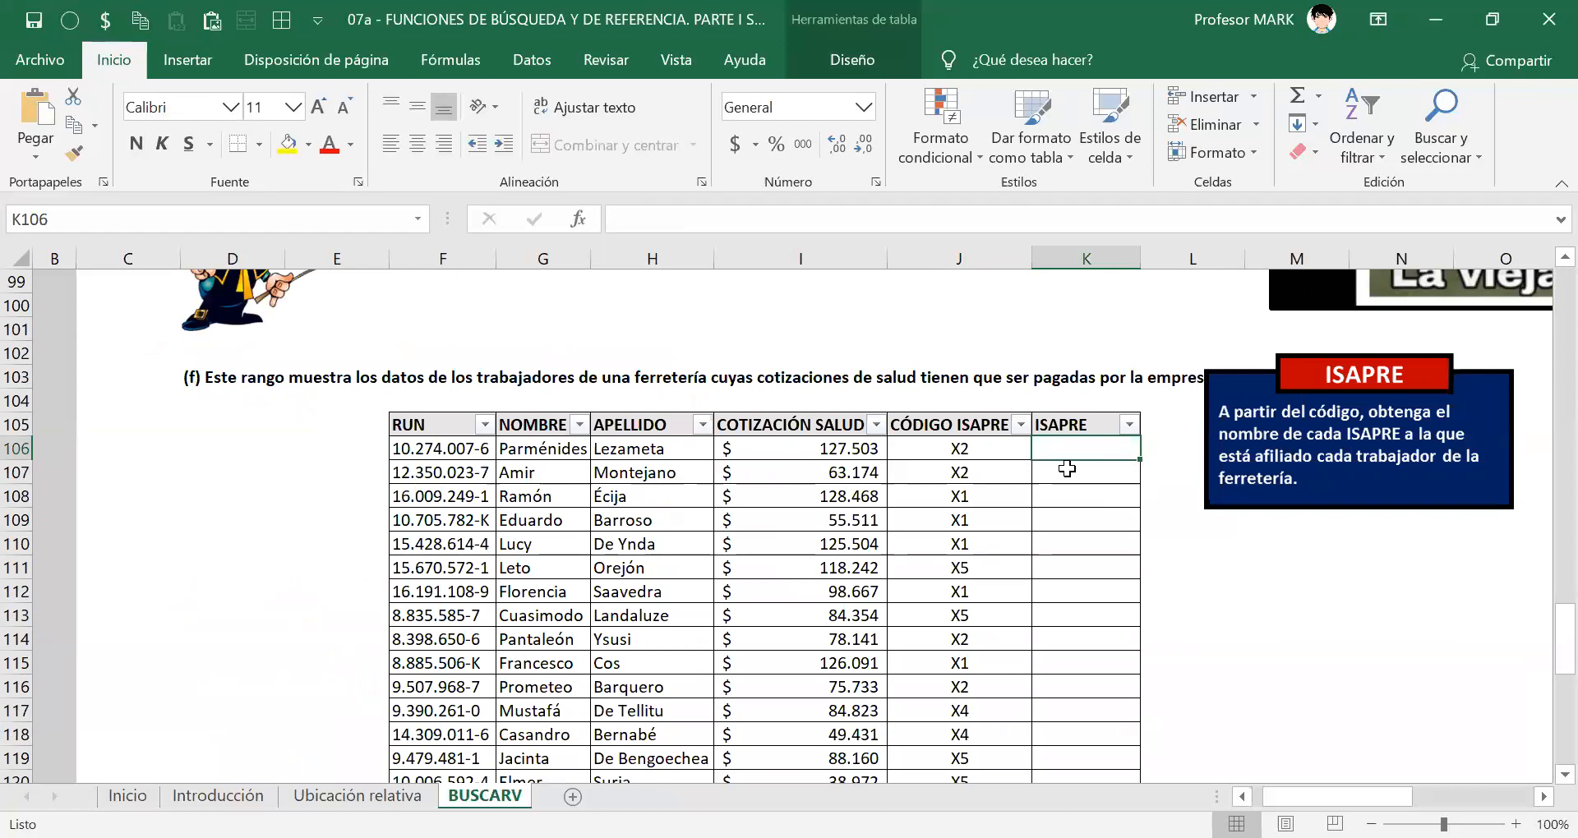
type("=S")
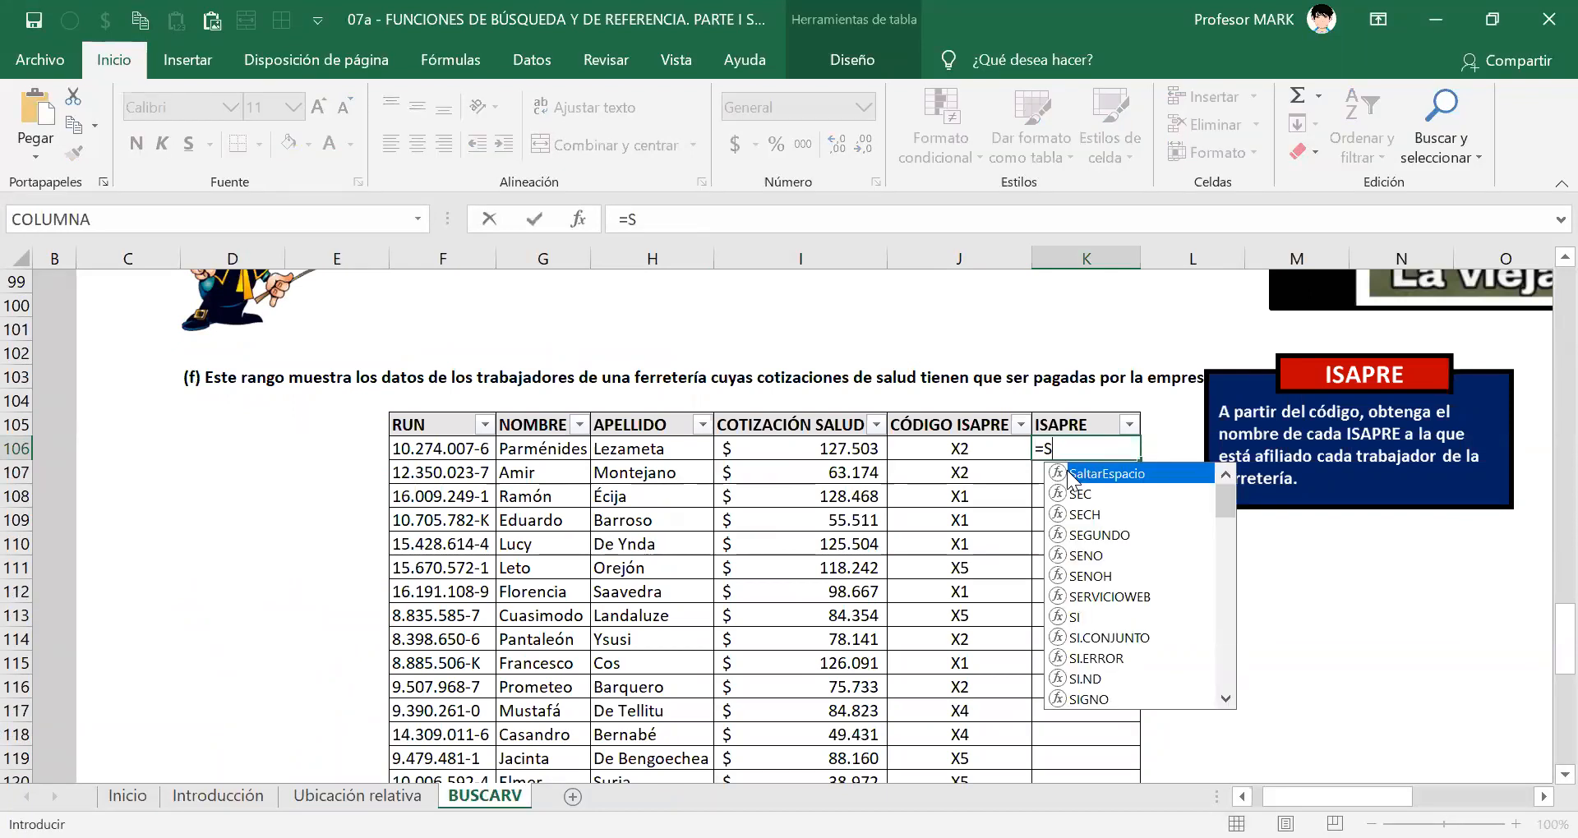
type("I(")
left_click(968, 452)
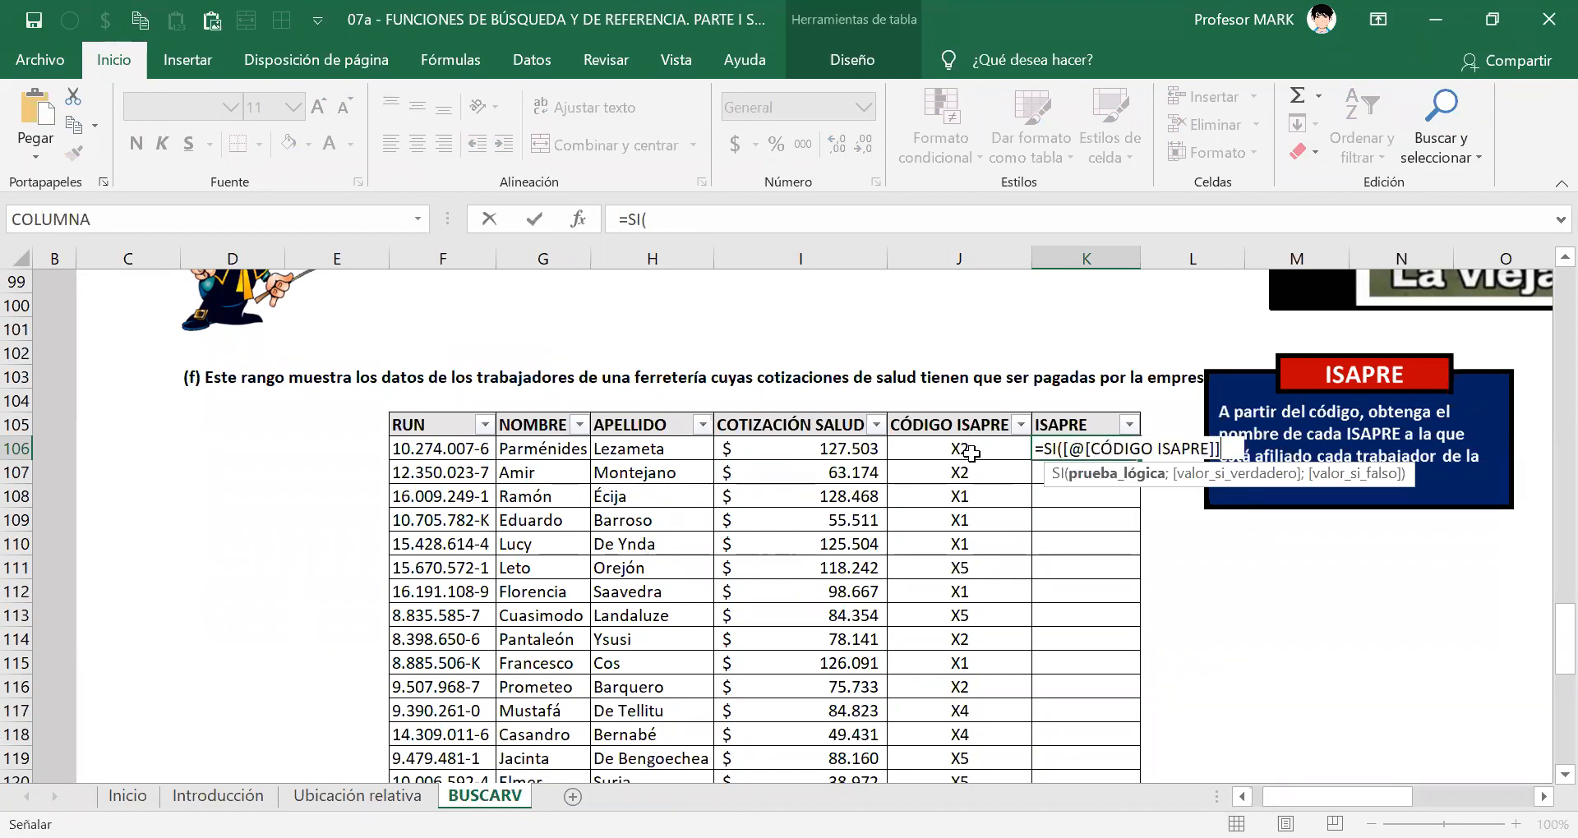
type("=\"")
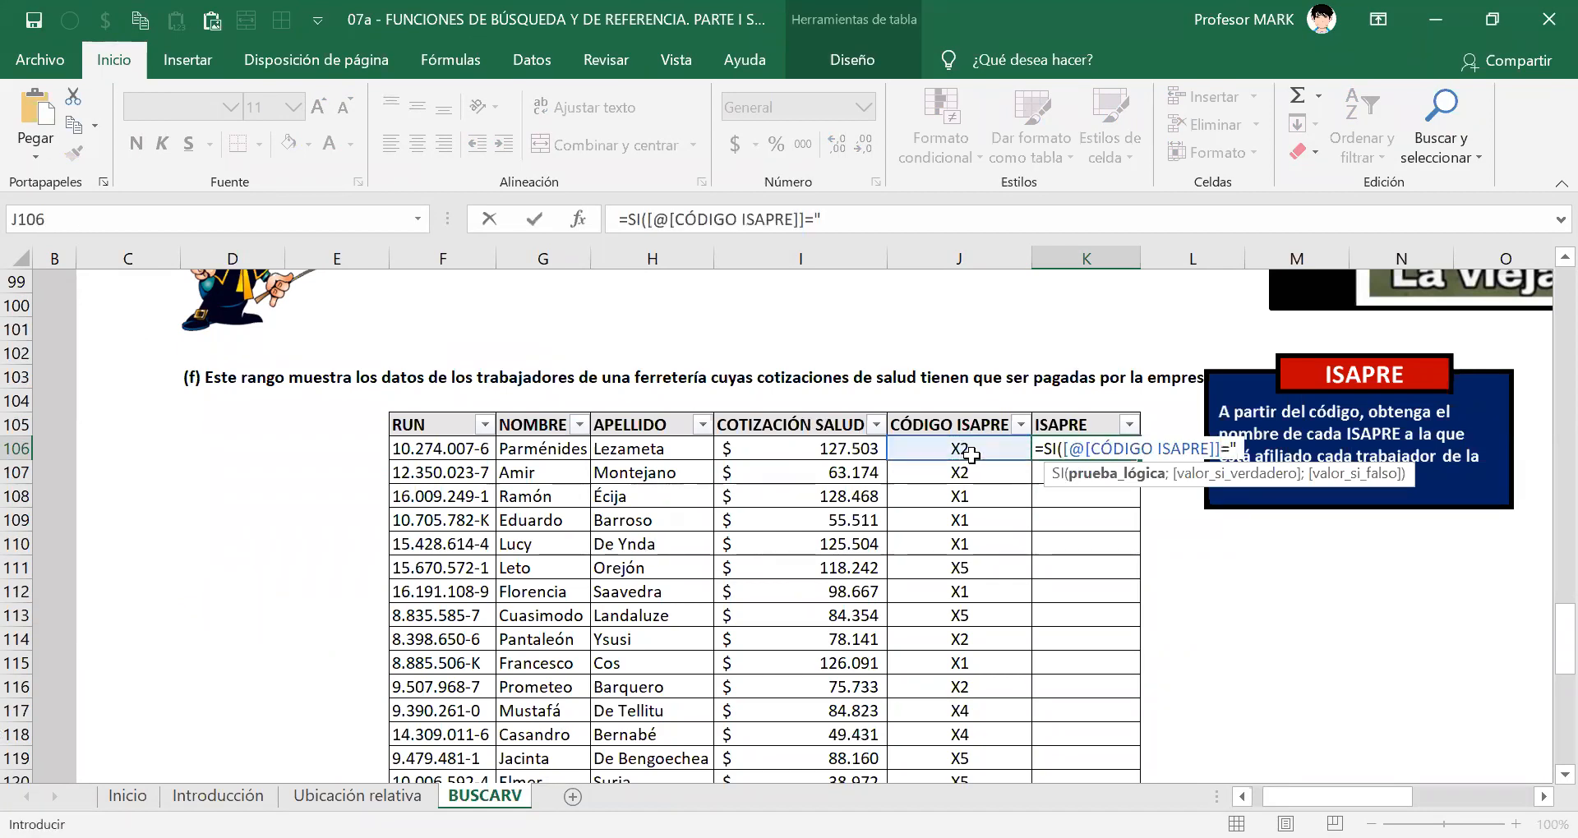
type("X1\";")
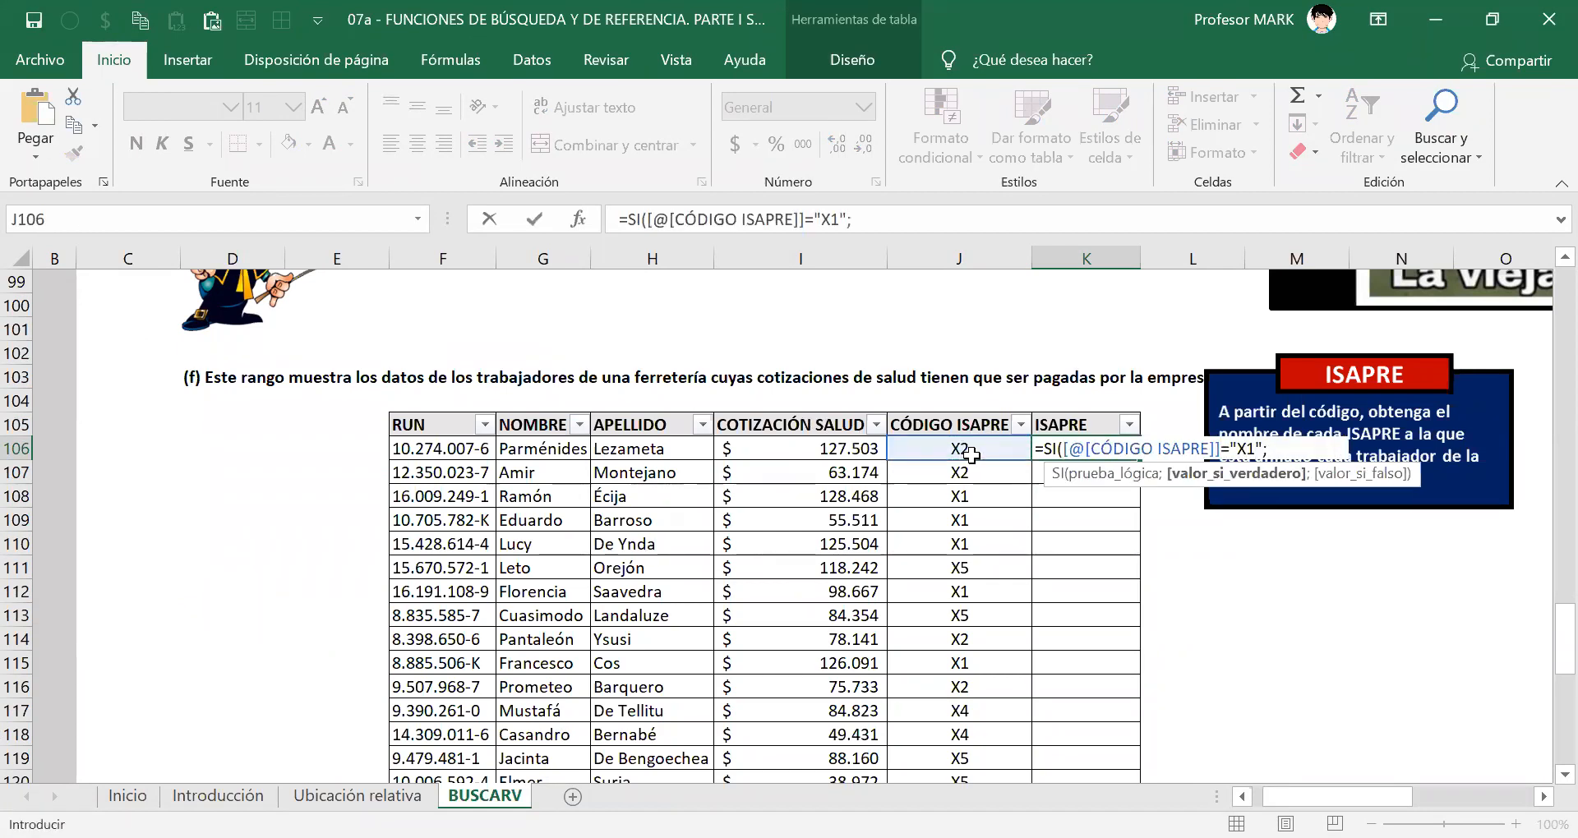
Set "MásVida" as the true result of the SI formula, consulting the ISAPRES table for the name that matches X1.
type("\"co")
key("BackSpace")
key("BackSpace")
scroll(737, 445, "up", 1)
scroll(737, 444, "up", 20)
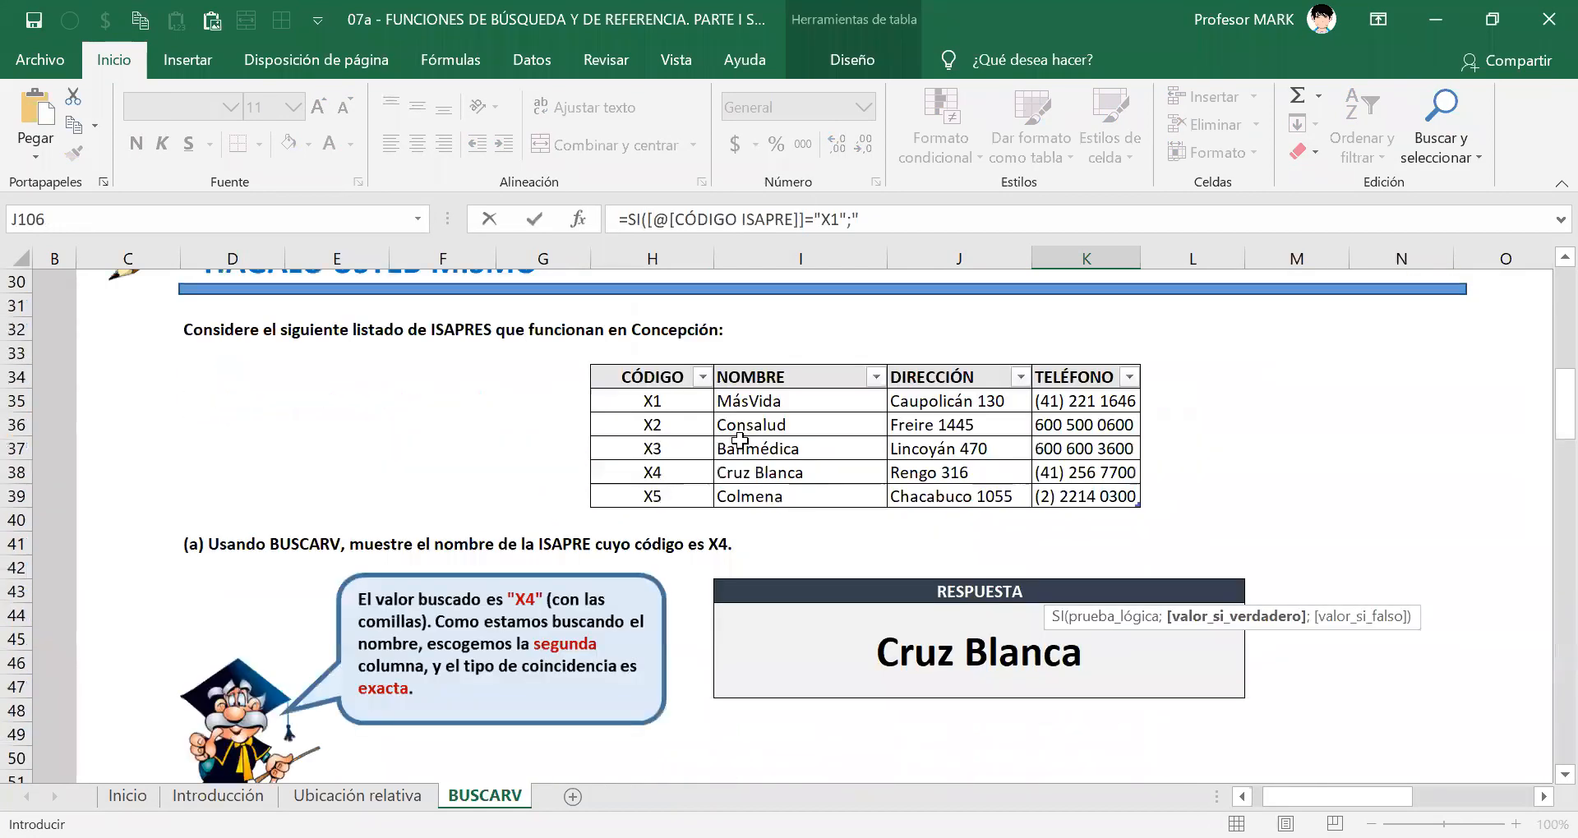
scroll(747, 433, "down", 20)
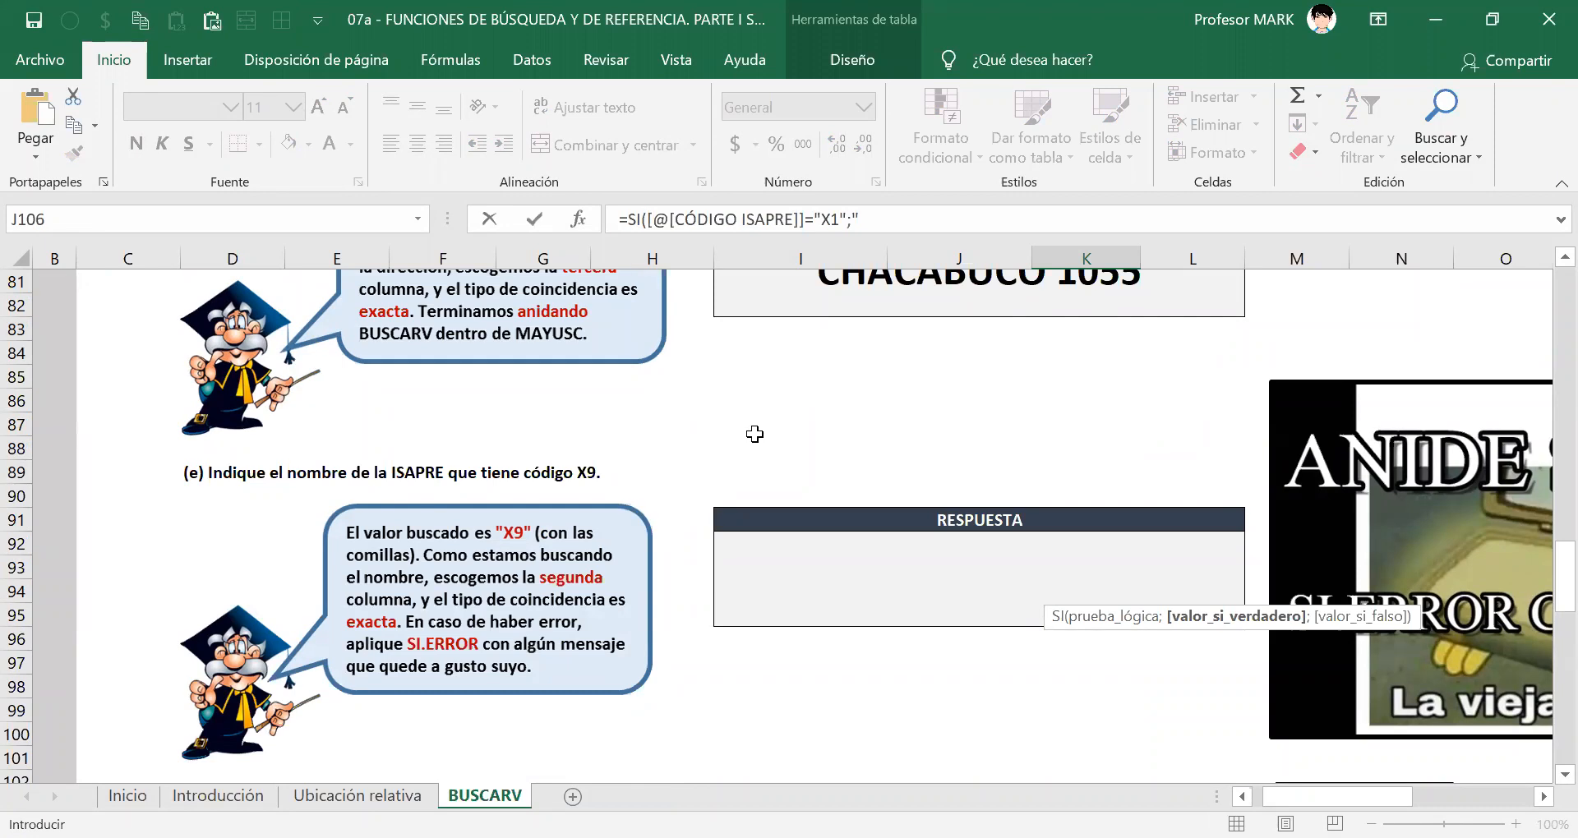
scroll(754, 434, "down", 7)
type("MásVid")
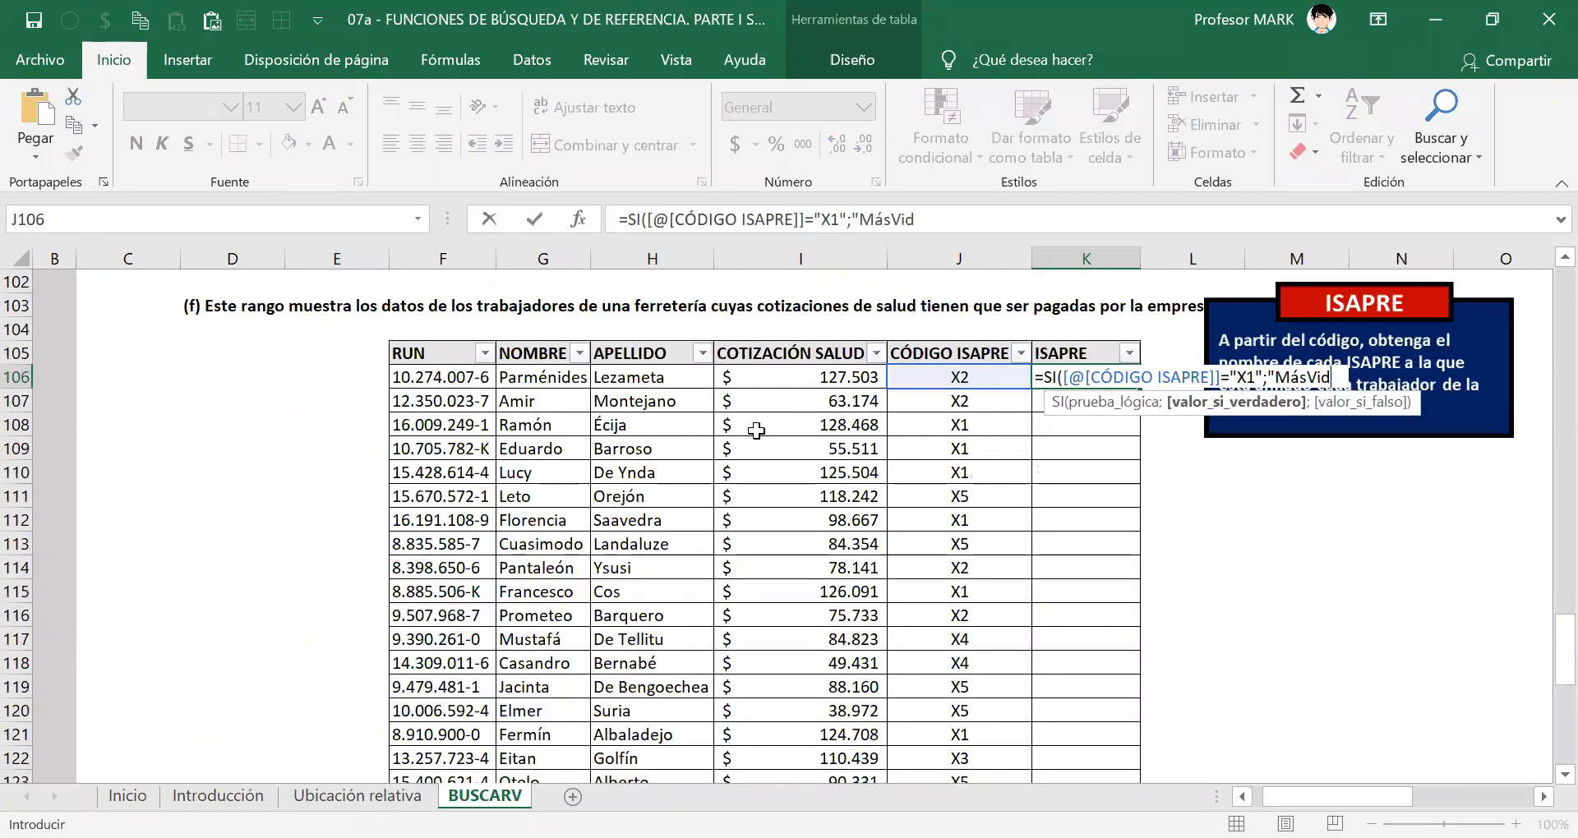
type("a\"")
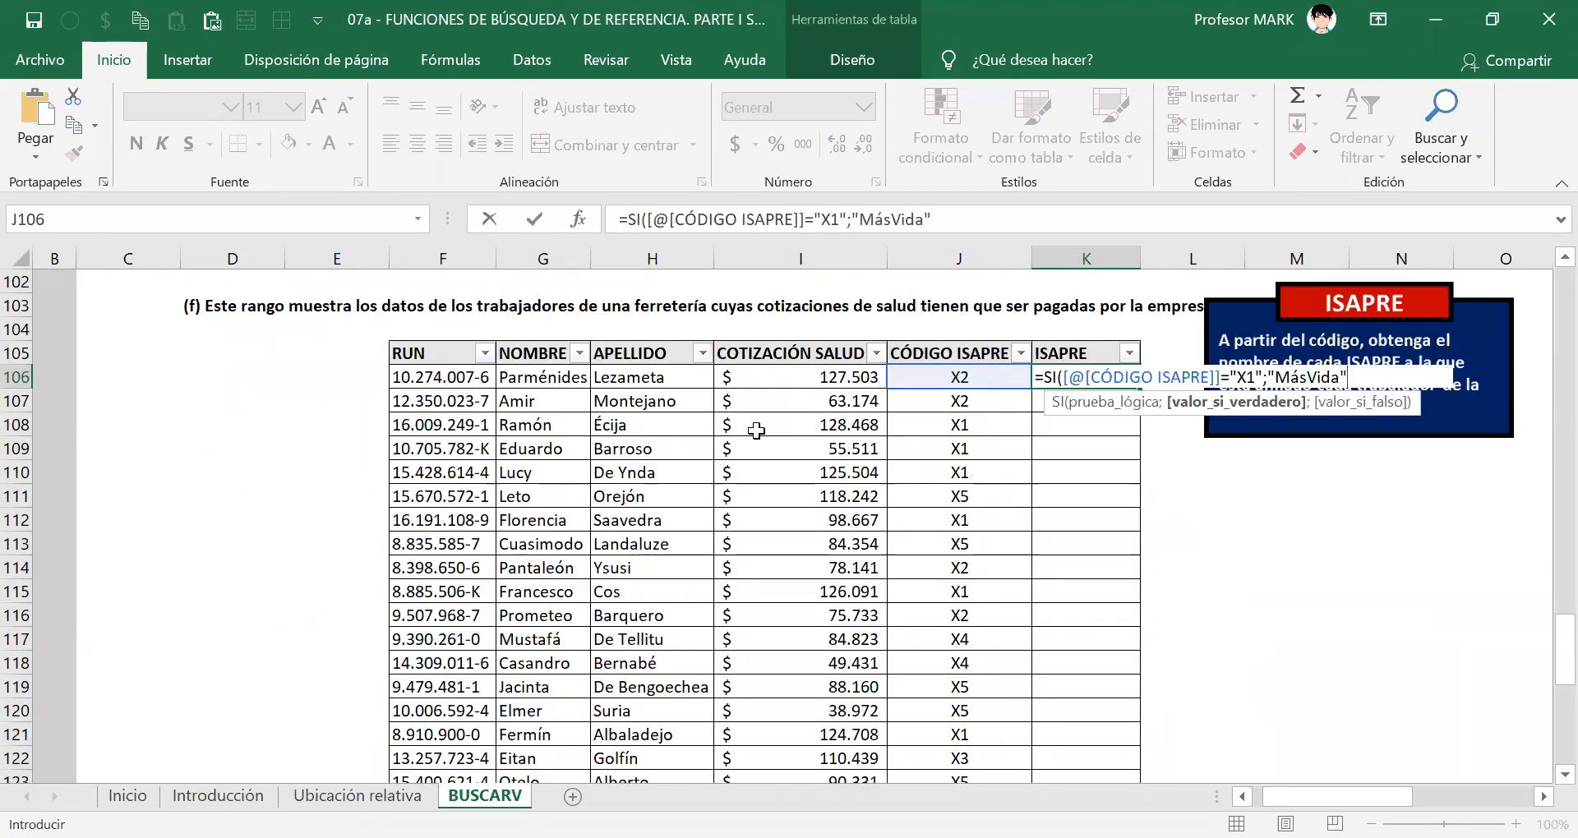
Try nesting a second SI that returns "Cruz Blanca" when CÓDIGO ISAPRE equals "X2", and discard the whole formula.
type(";SI(")
left_click(926, 379)
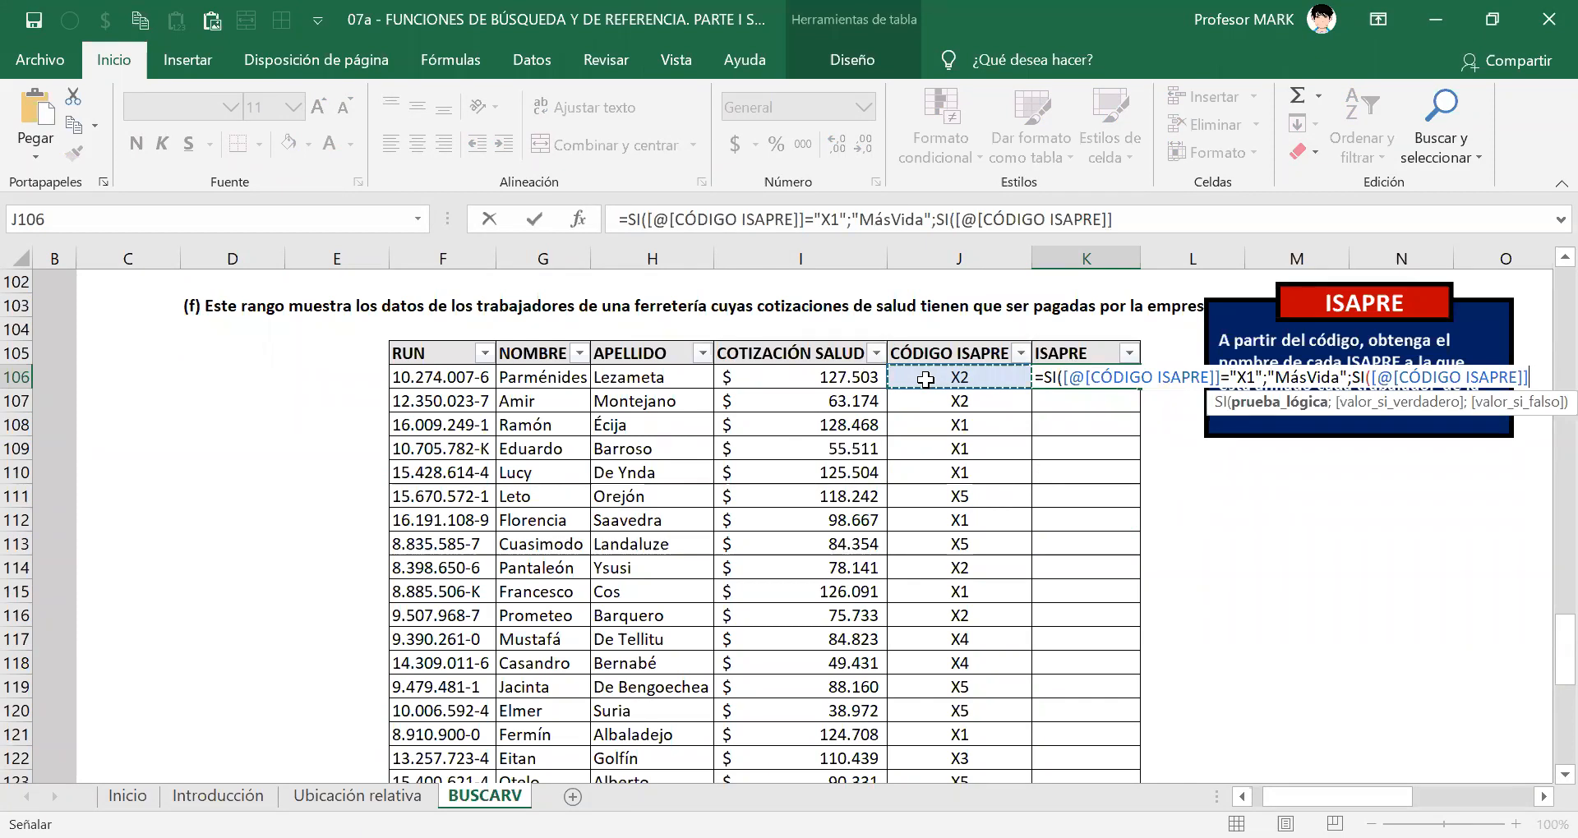
type("=\"X2\";")
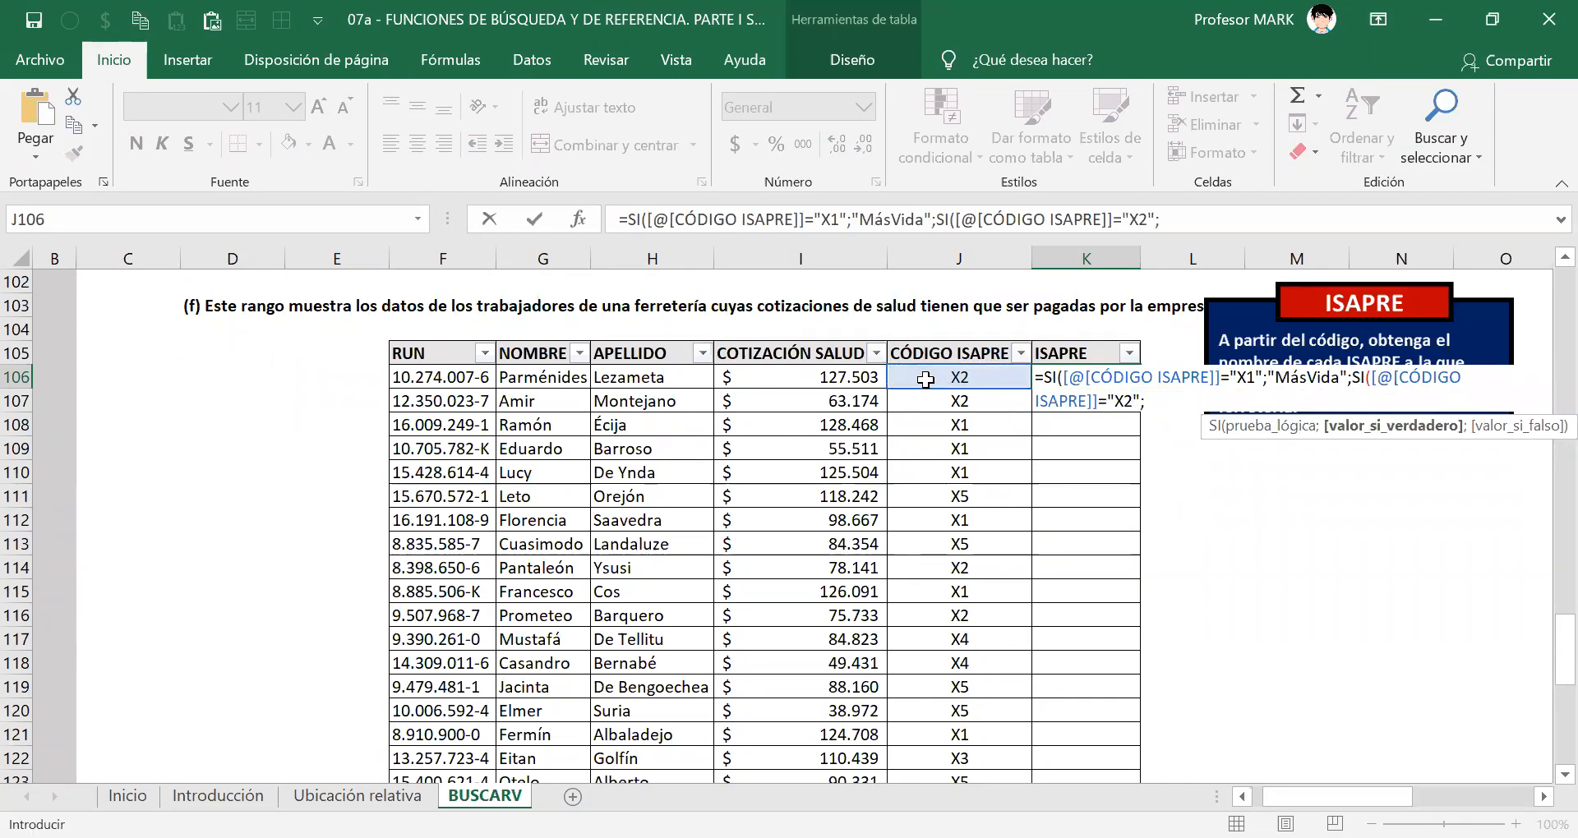
type("\"Cruz Blanca\"))")
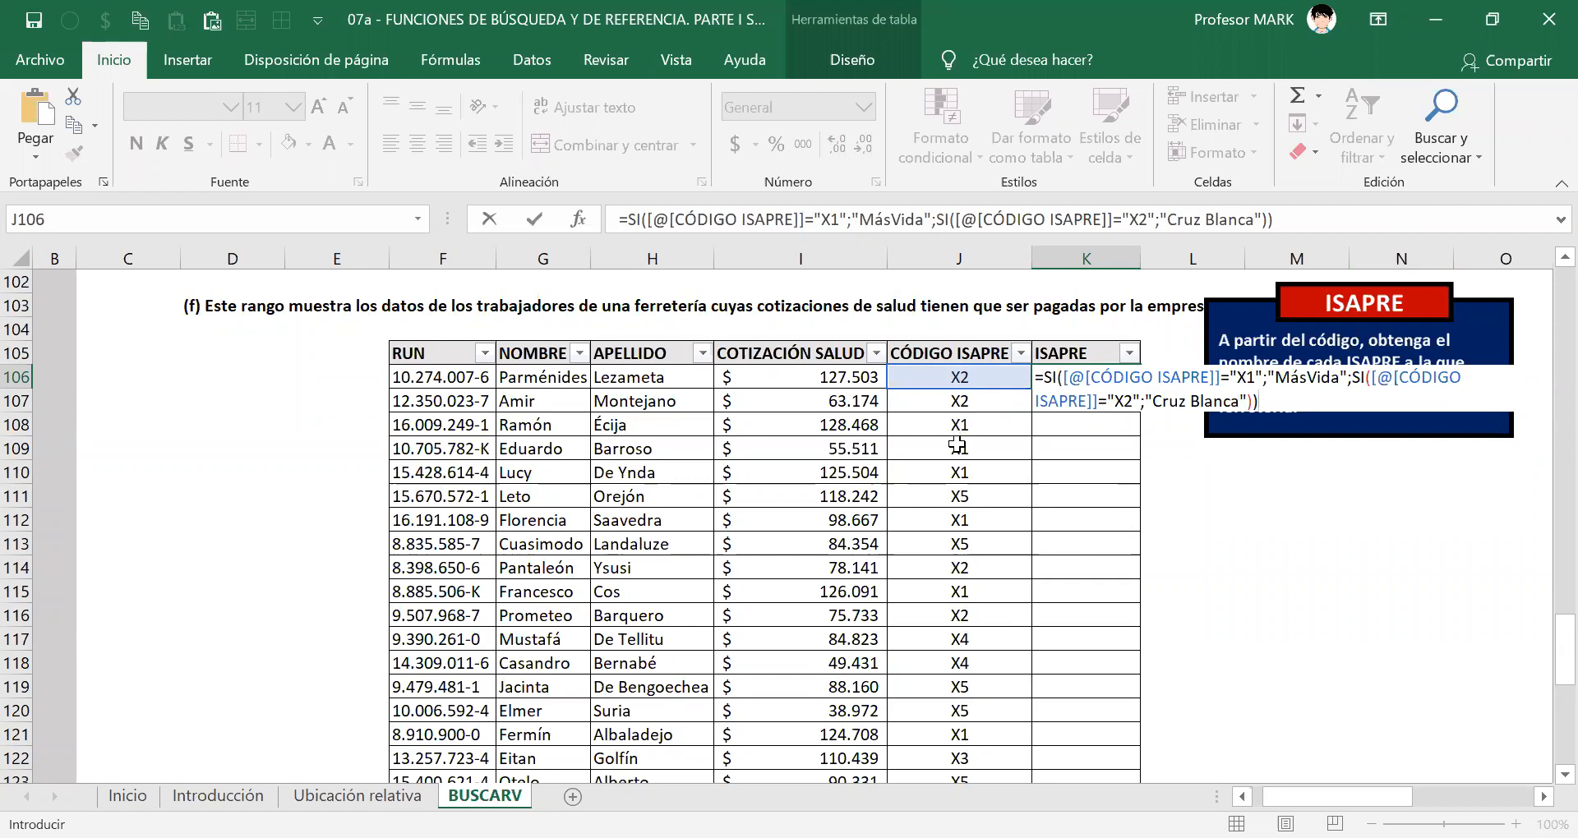
key("Escape")
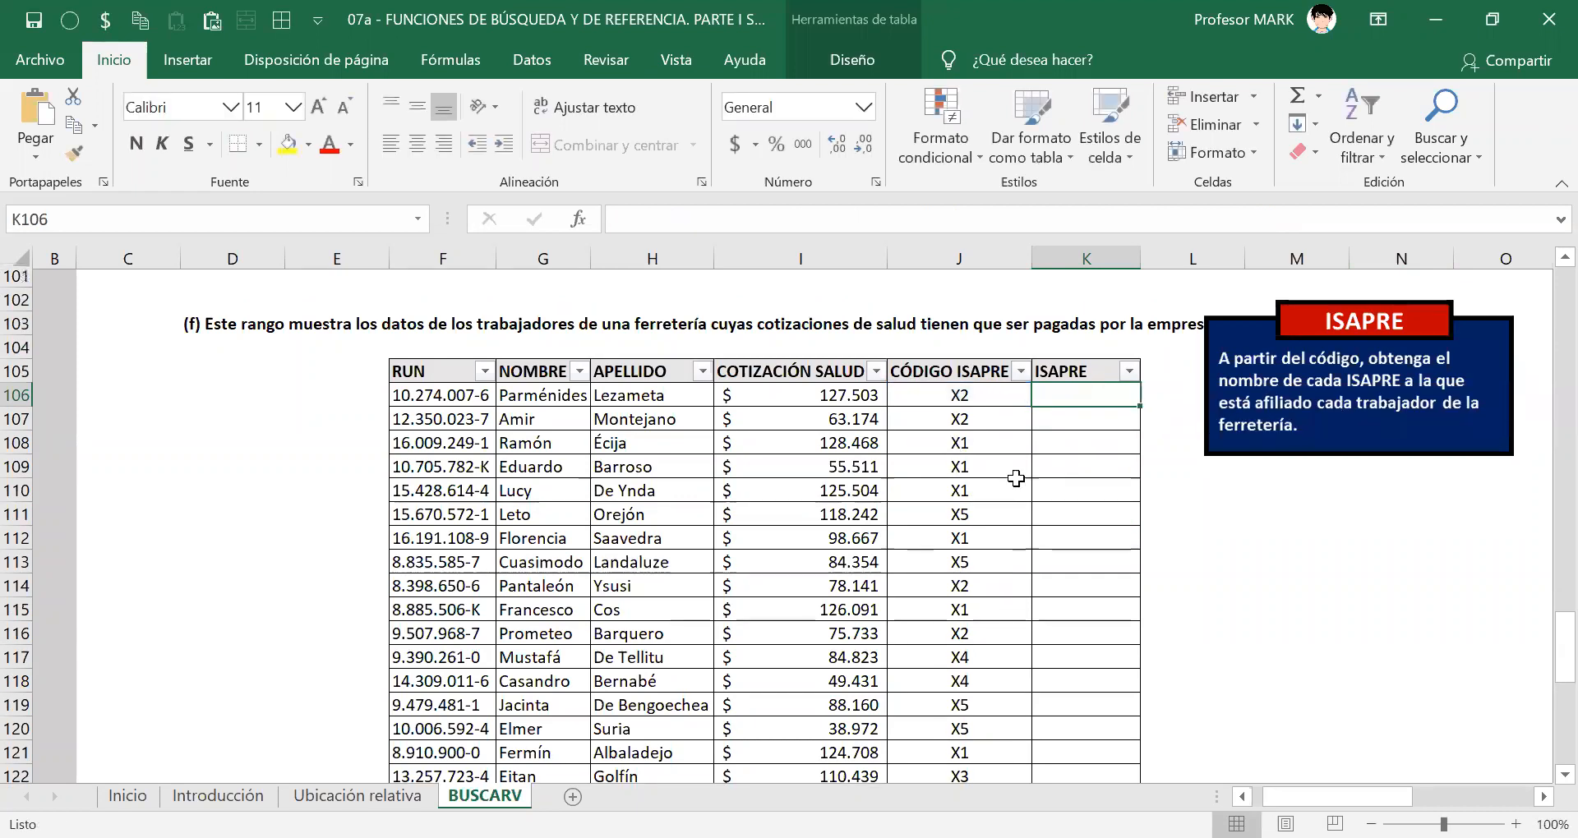
Examine the codes X1 to X5 and their corresponding names in the ISAPRES table.
scroll(991, 505, "up", 17)
scroll(991, 505, "up", 7)
left_click_drag(653, 401, 643, 503)
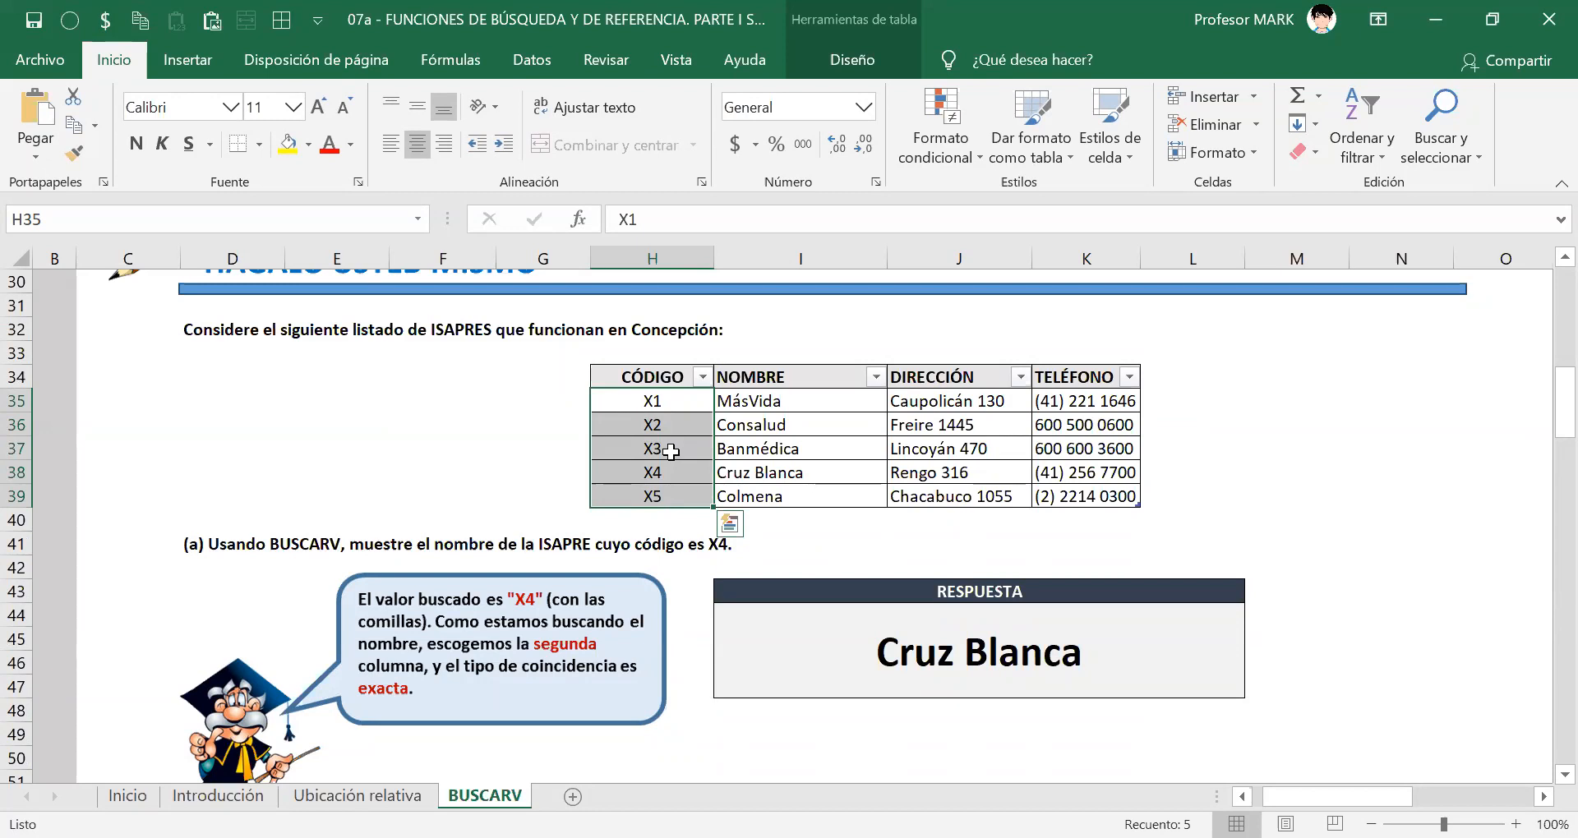
left_click(847, 434)
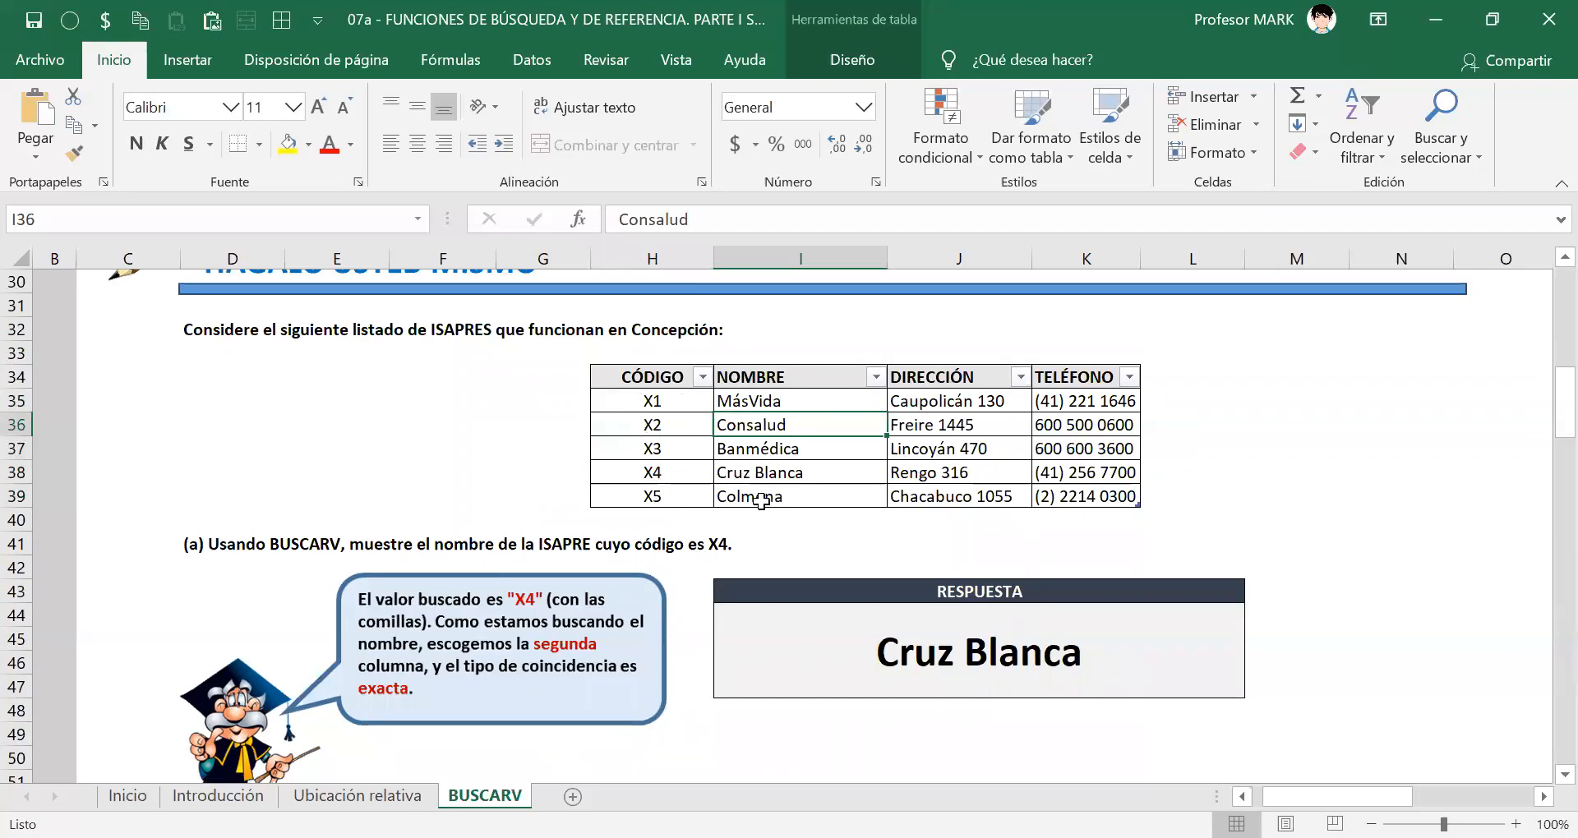
scroll(834, 471, "down", 13)
scroll(843, 475, "down", 11)
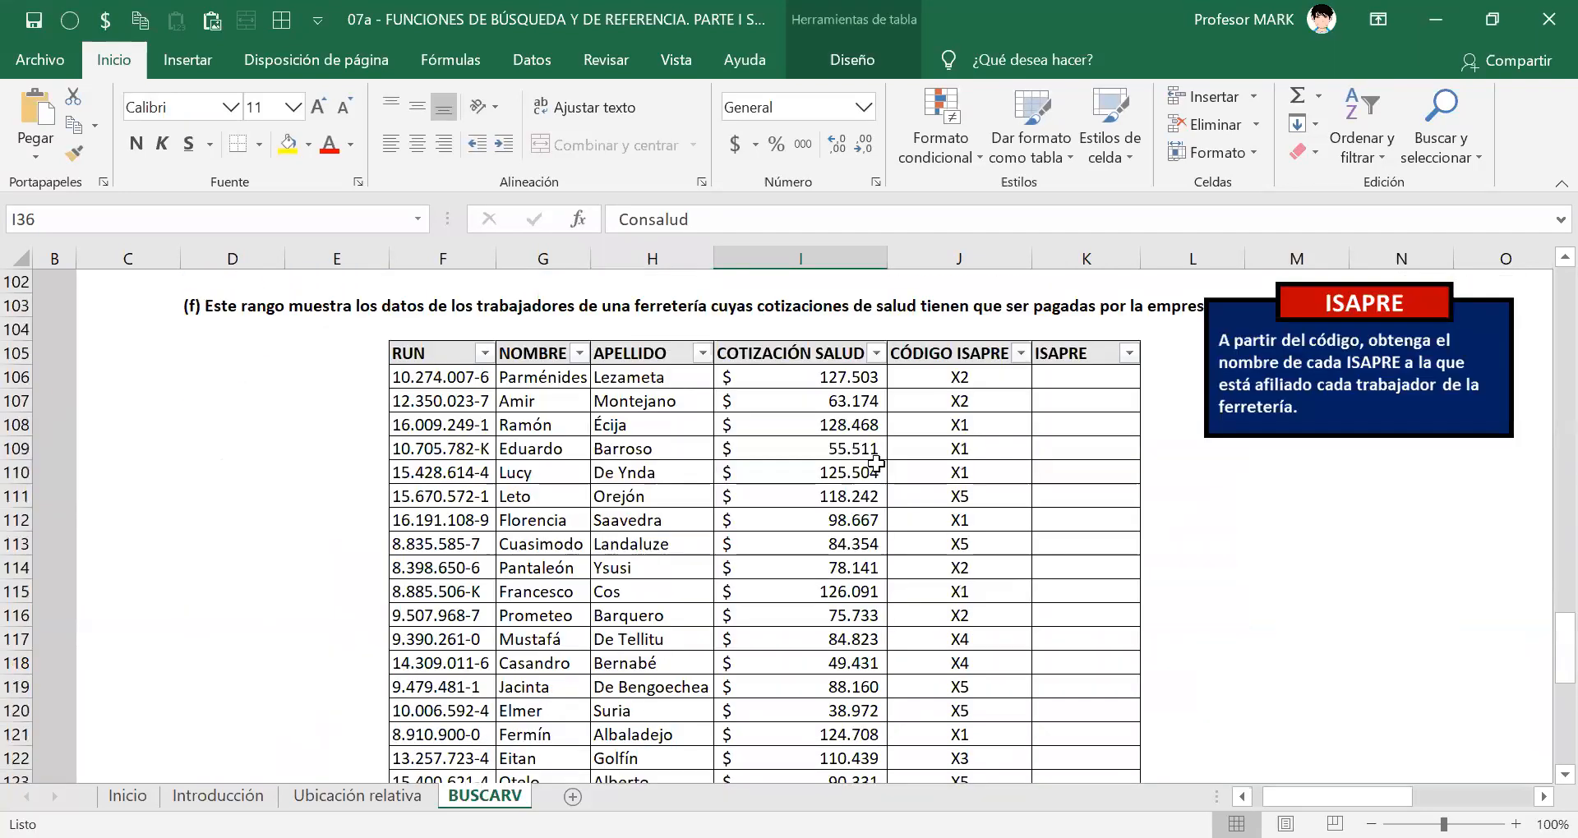
Start a BUSCARV formula in the first ISAPRE cell of the workers' table, with that row's CÓDIGO ISAPRE as lookup value.
left_click(1125, 377)
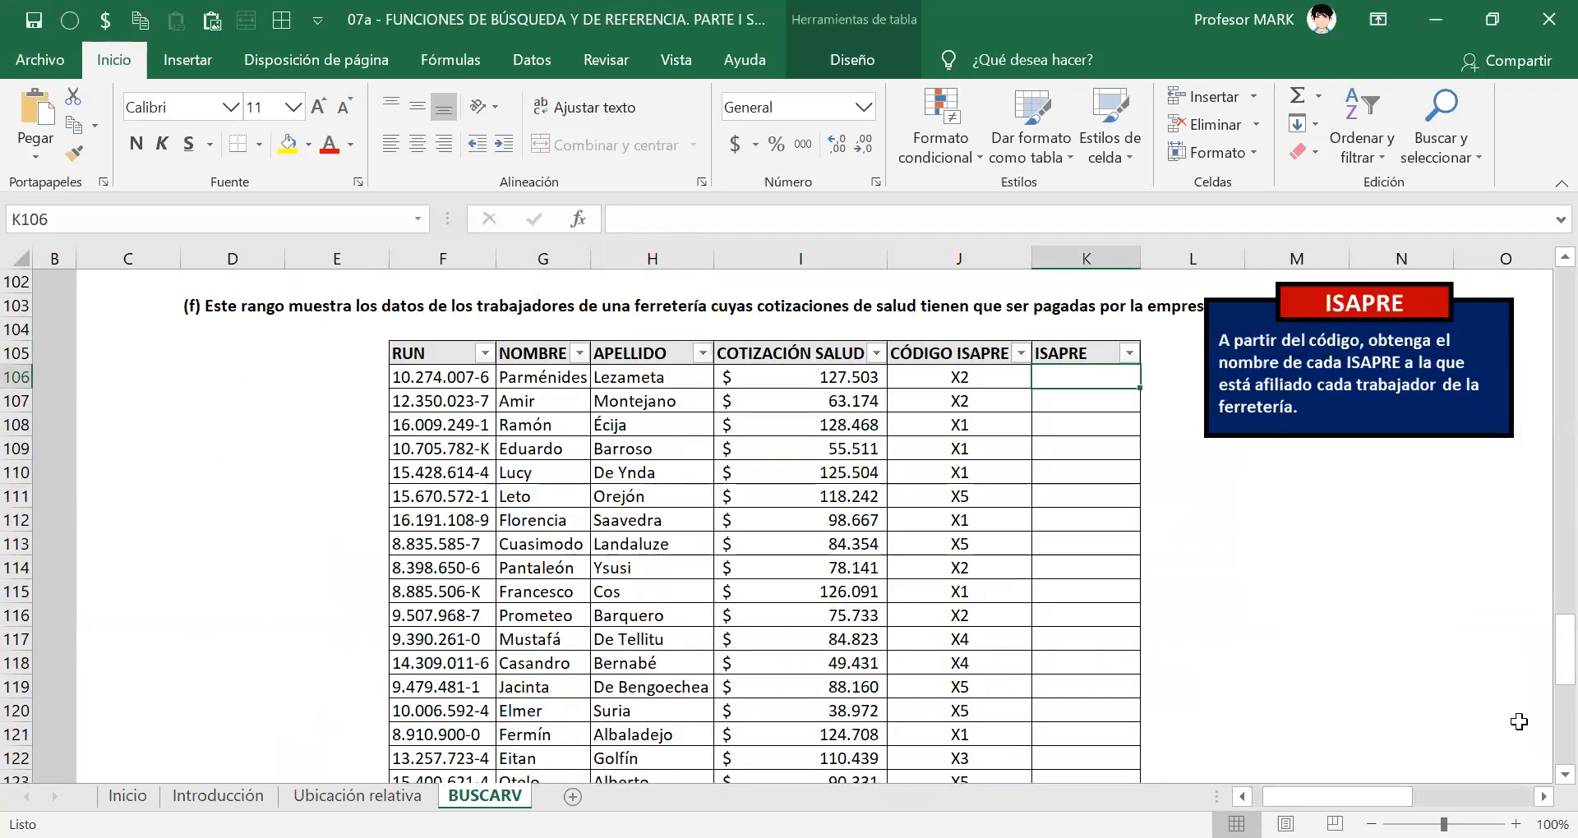
type("=bus")
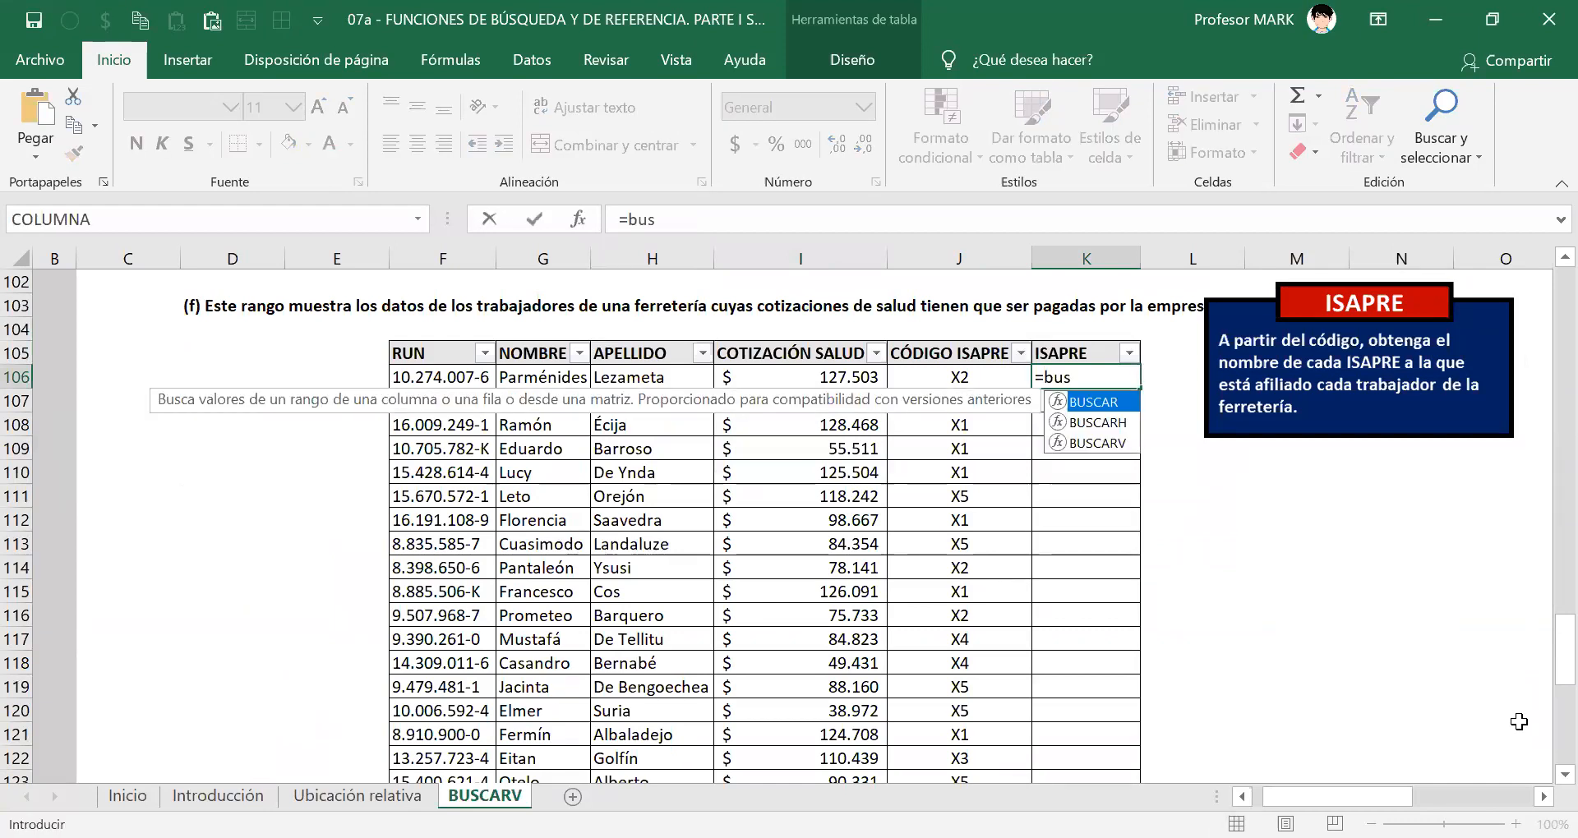
key("Down")
key("Down")
key("Tab")
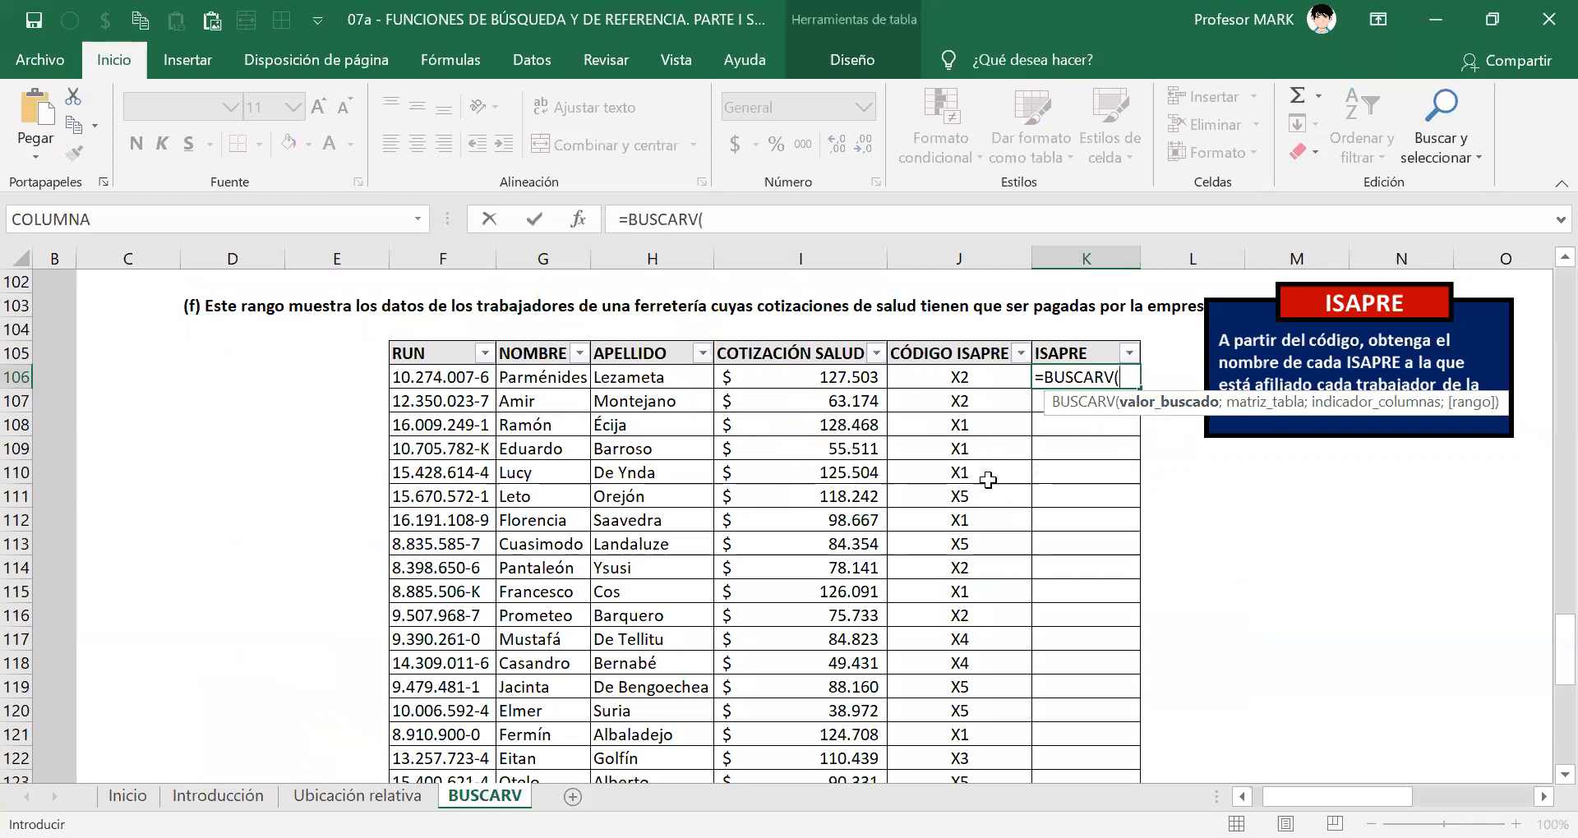
scroll(943, 485, "up", 20)
scroll(943, 485, "up", 1)
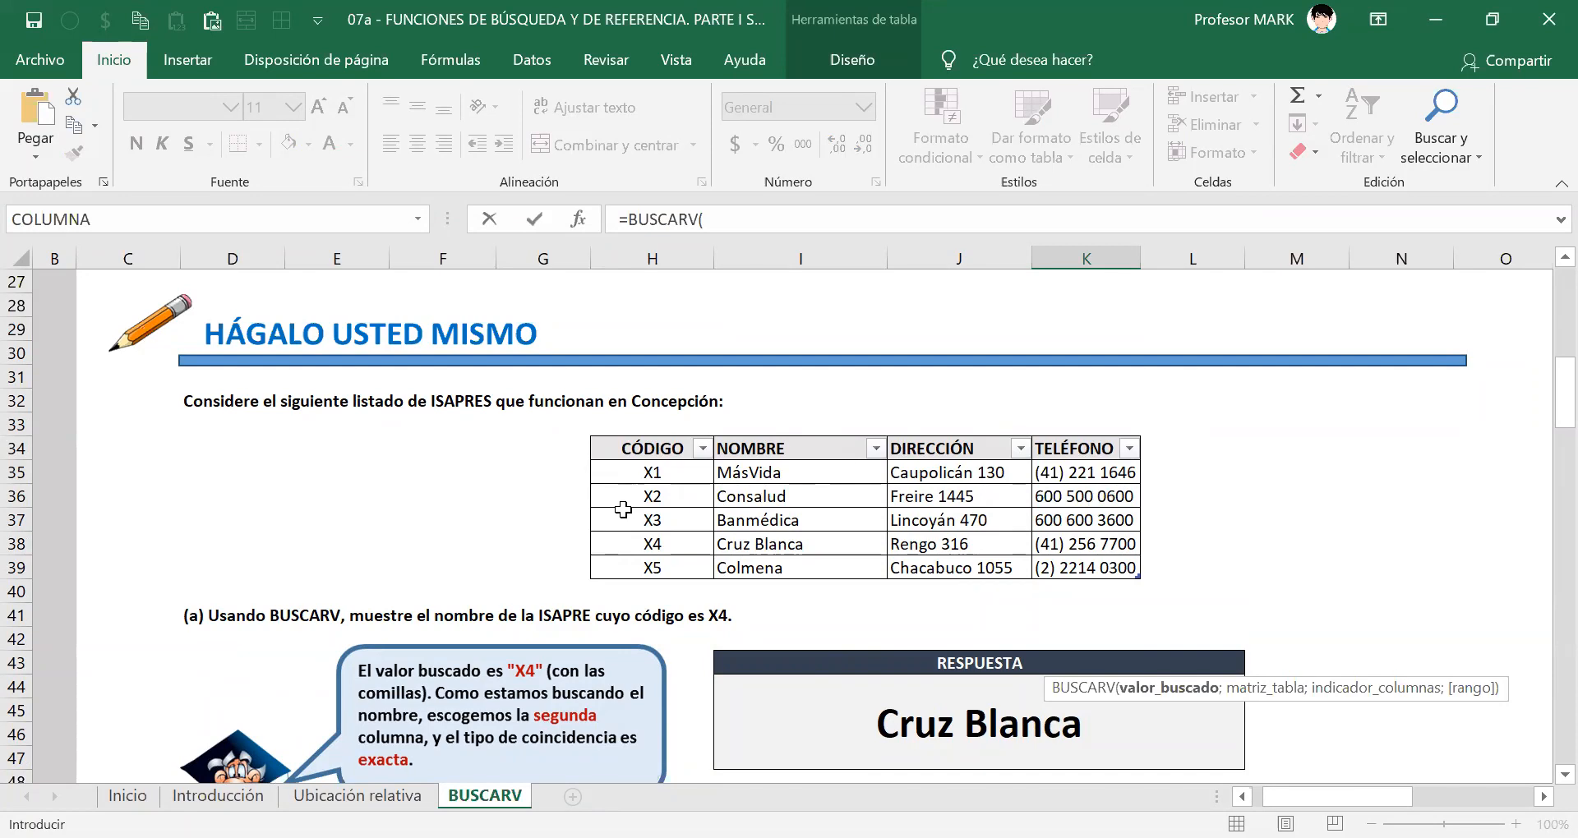
scroll(847, 534, "down", 14)
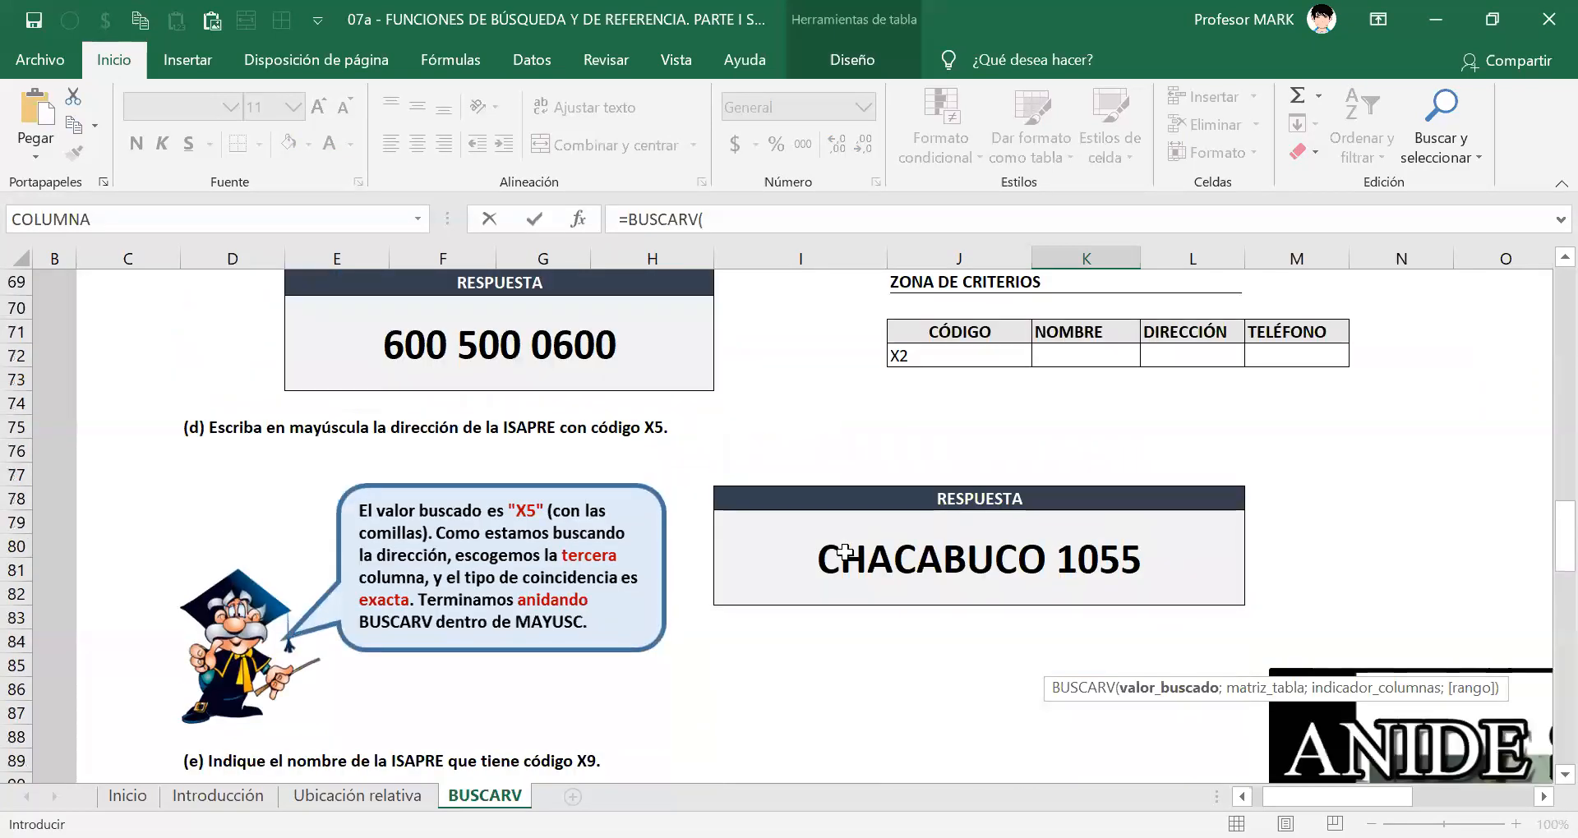
scroll(845, 552, "down", 9)
scroll(845, 555, "down", 2)
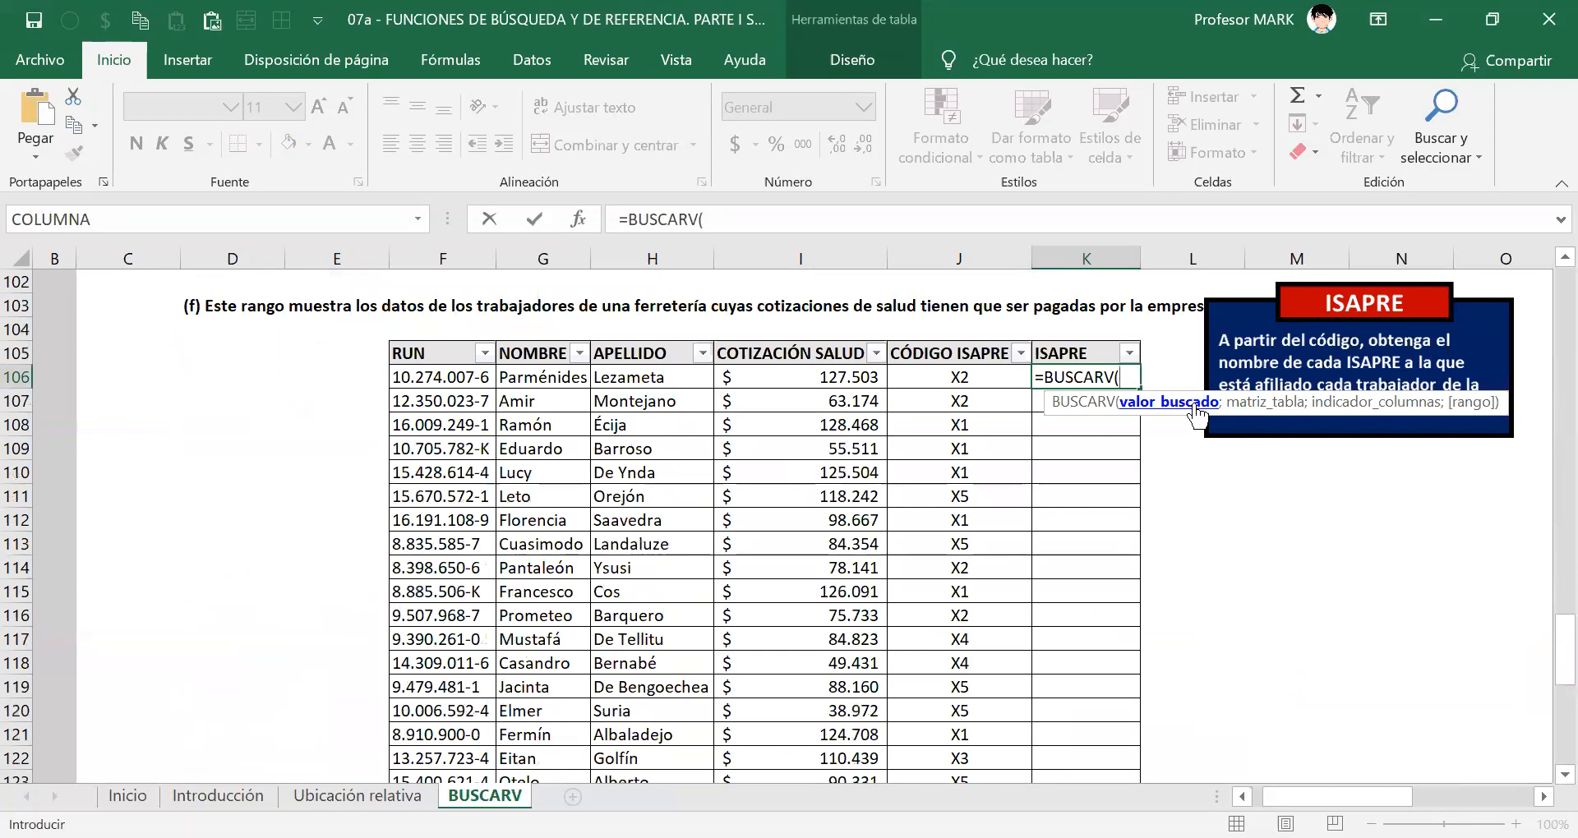
left_click(960, 377)
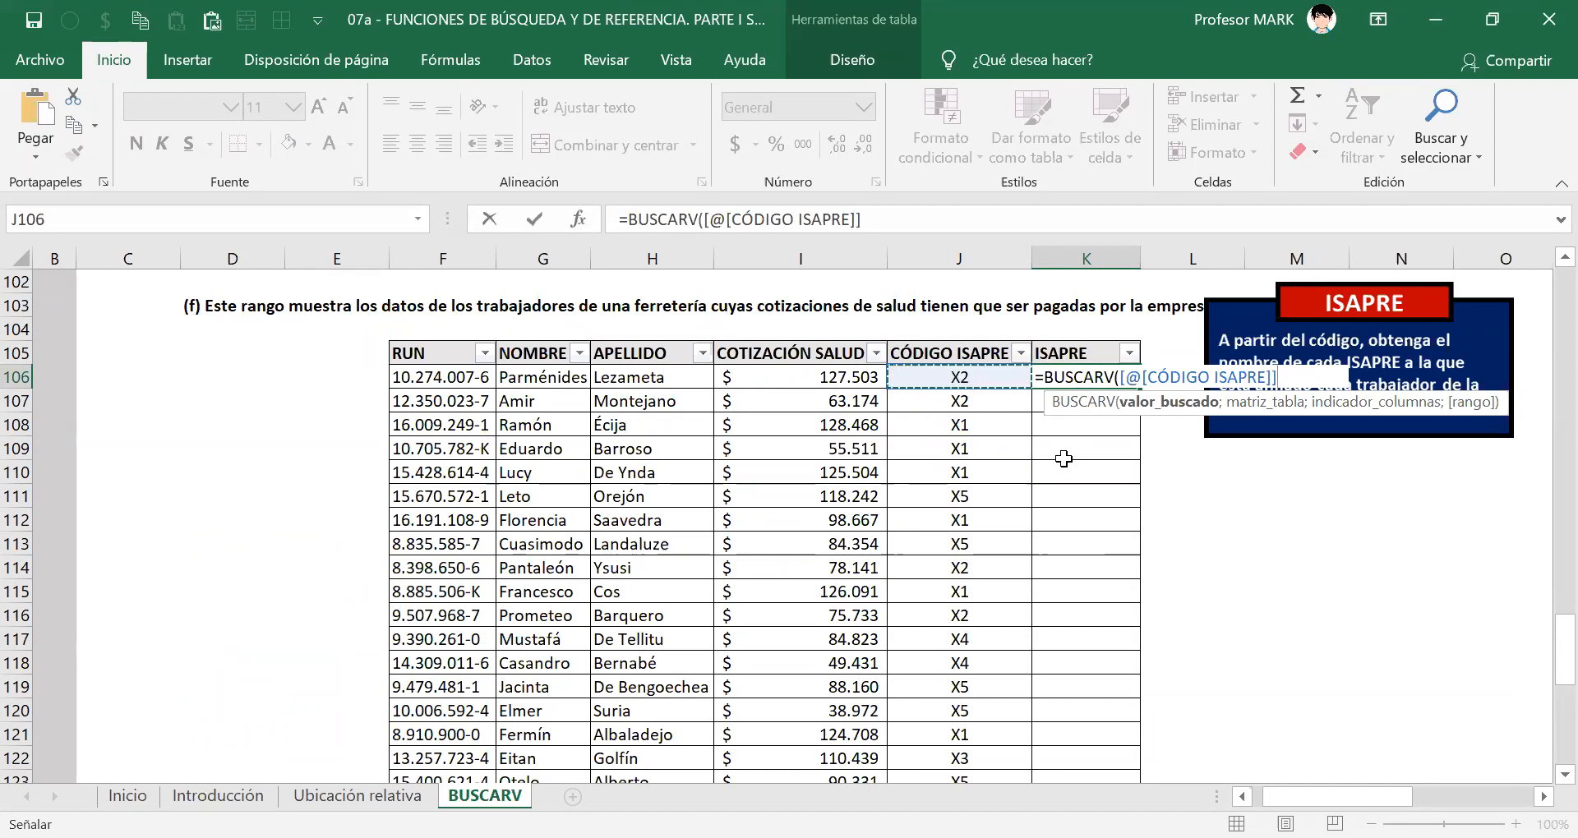
type(";")
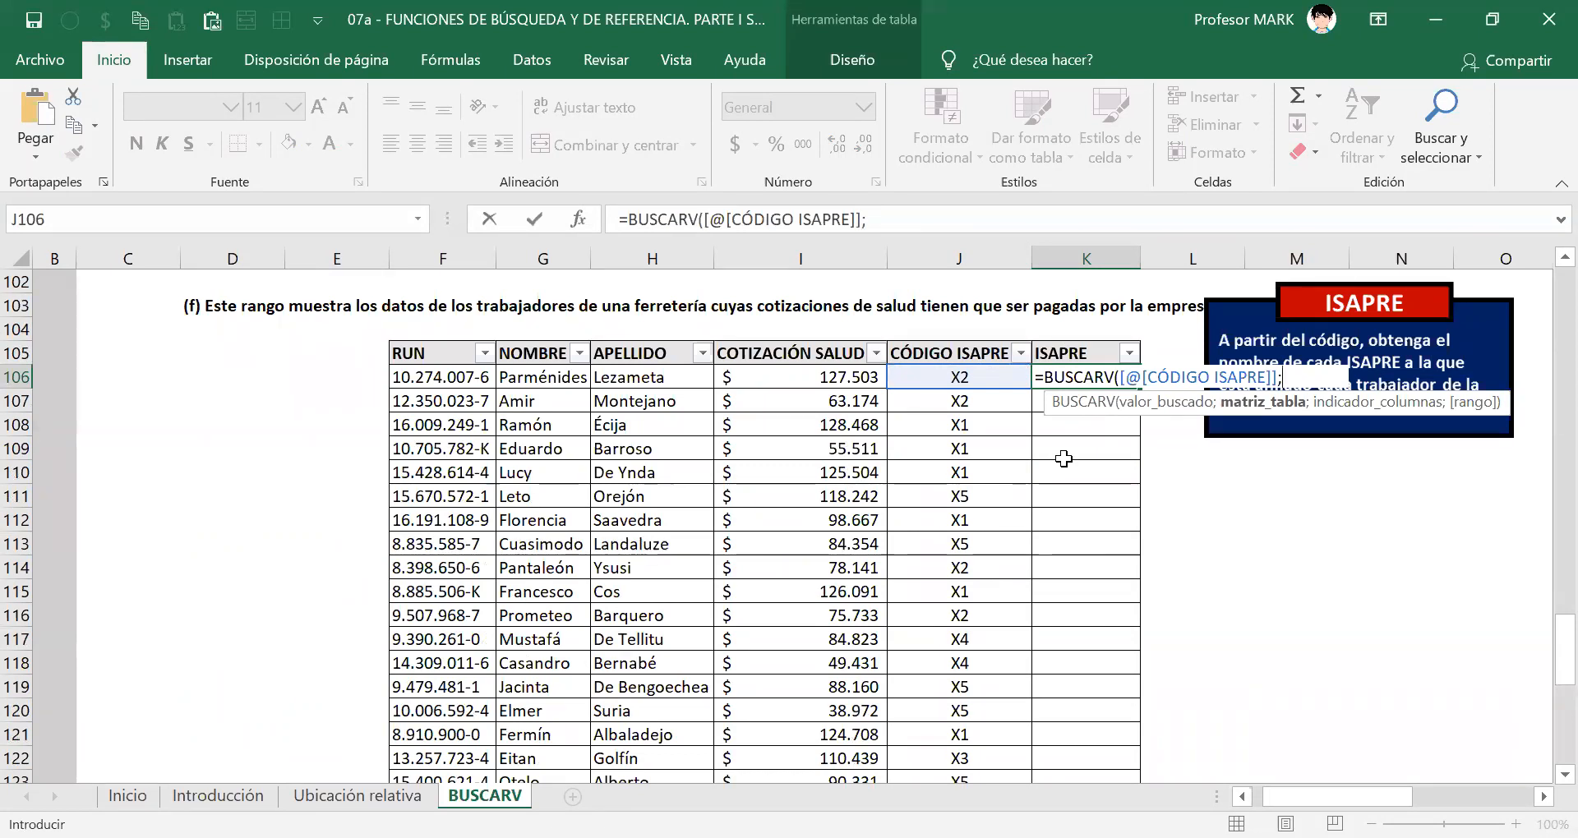
Give BUSCARV the ISAPRES table as its lookup range and 2, the NOMBRE column, as its column index.
type("ISAPRES")
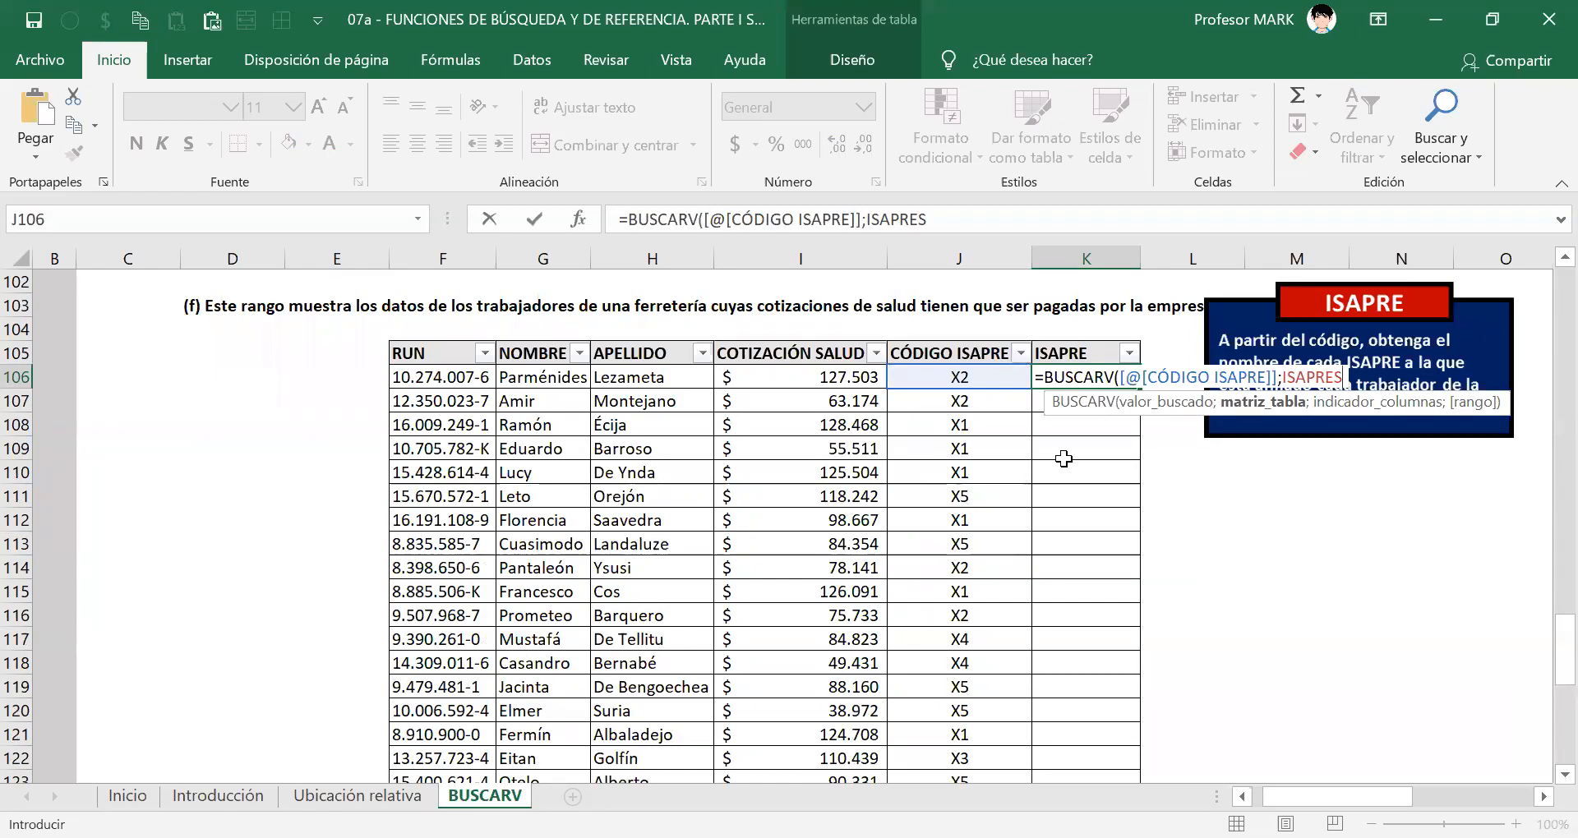
type(";")
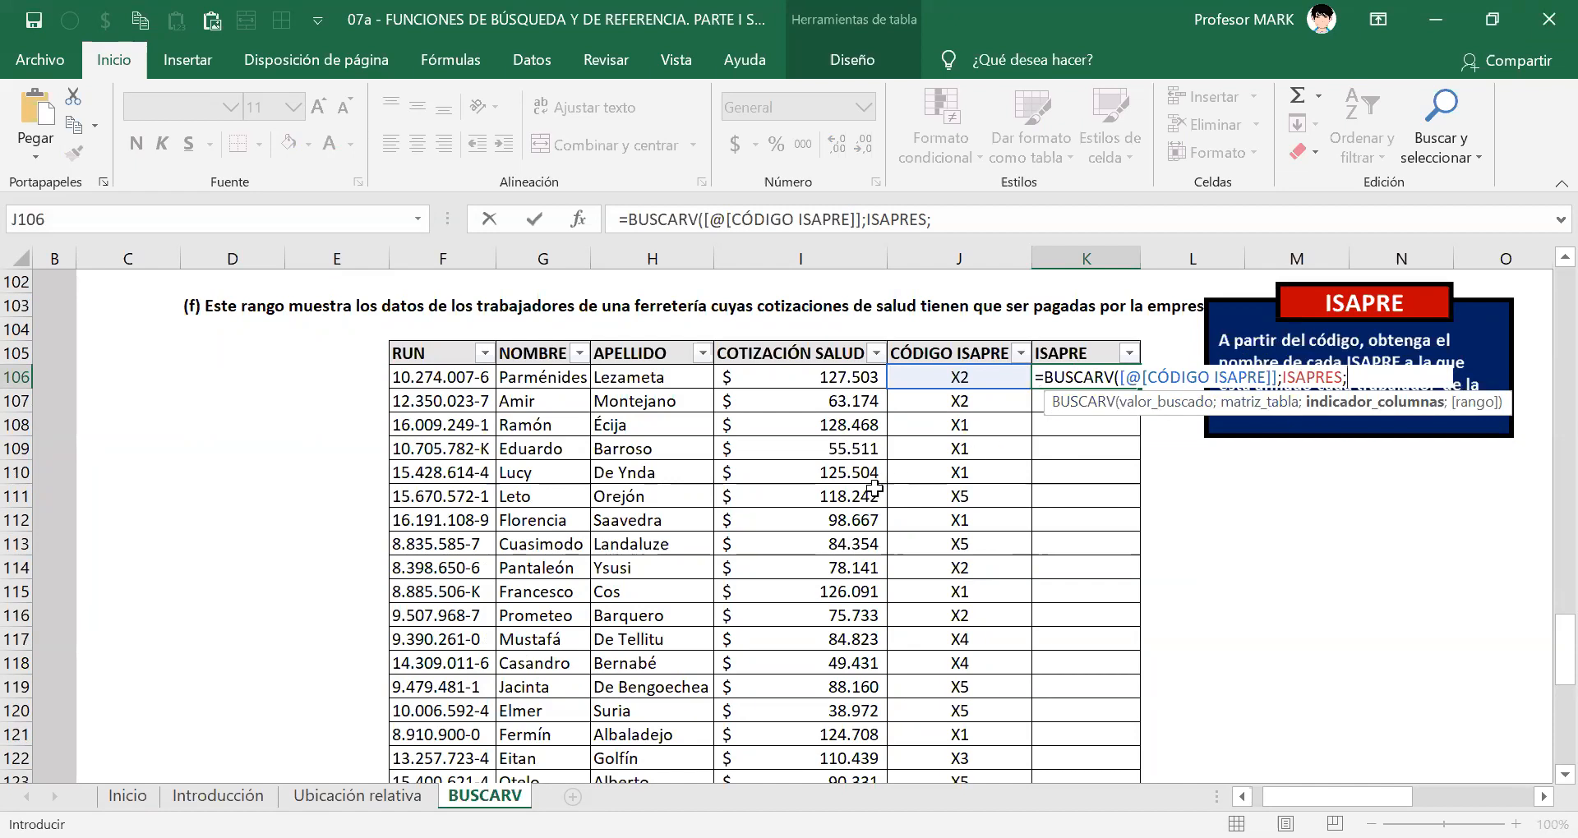
scroll(867, 493, "up", 2)
scroll(863, 497, "up", 20)
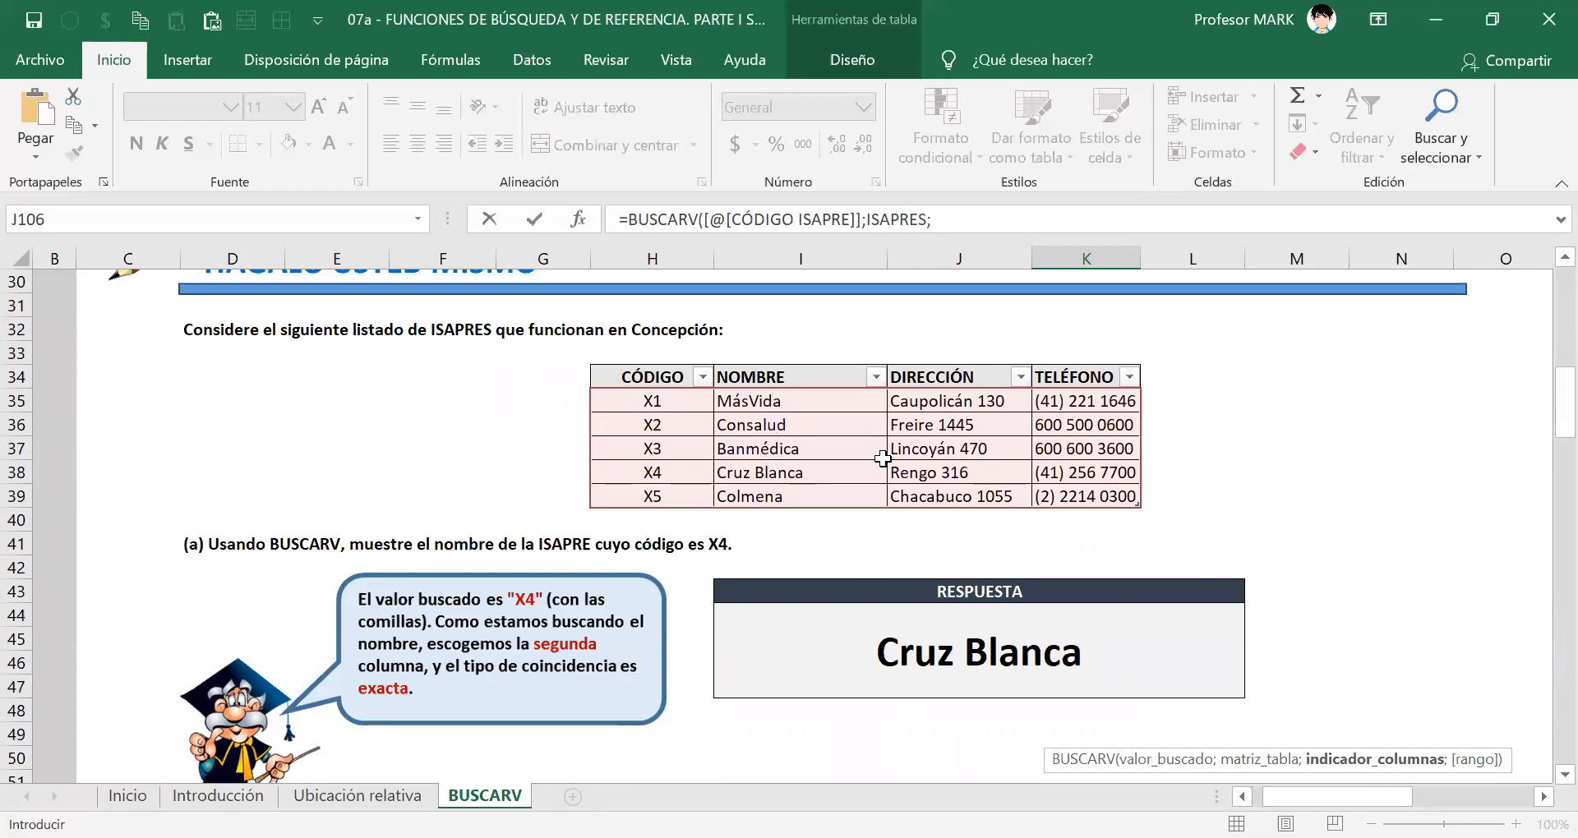
scroll(884, 464, "down", 20)
scroll(886, 470, "down", 2)
type("2")
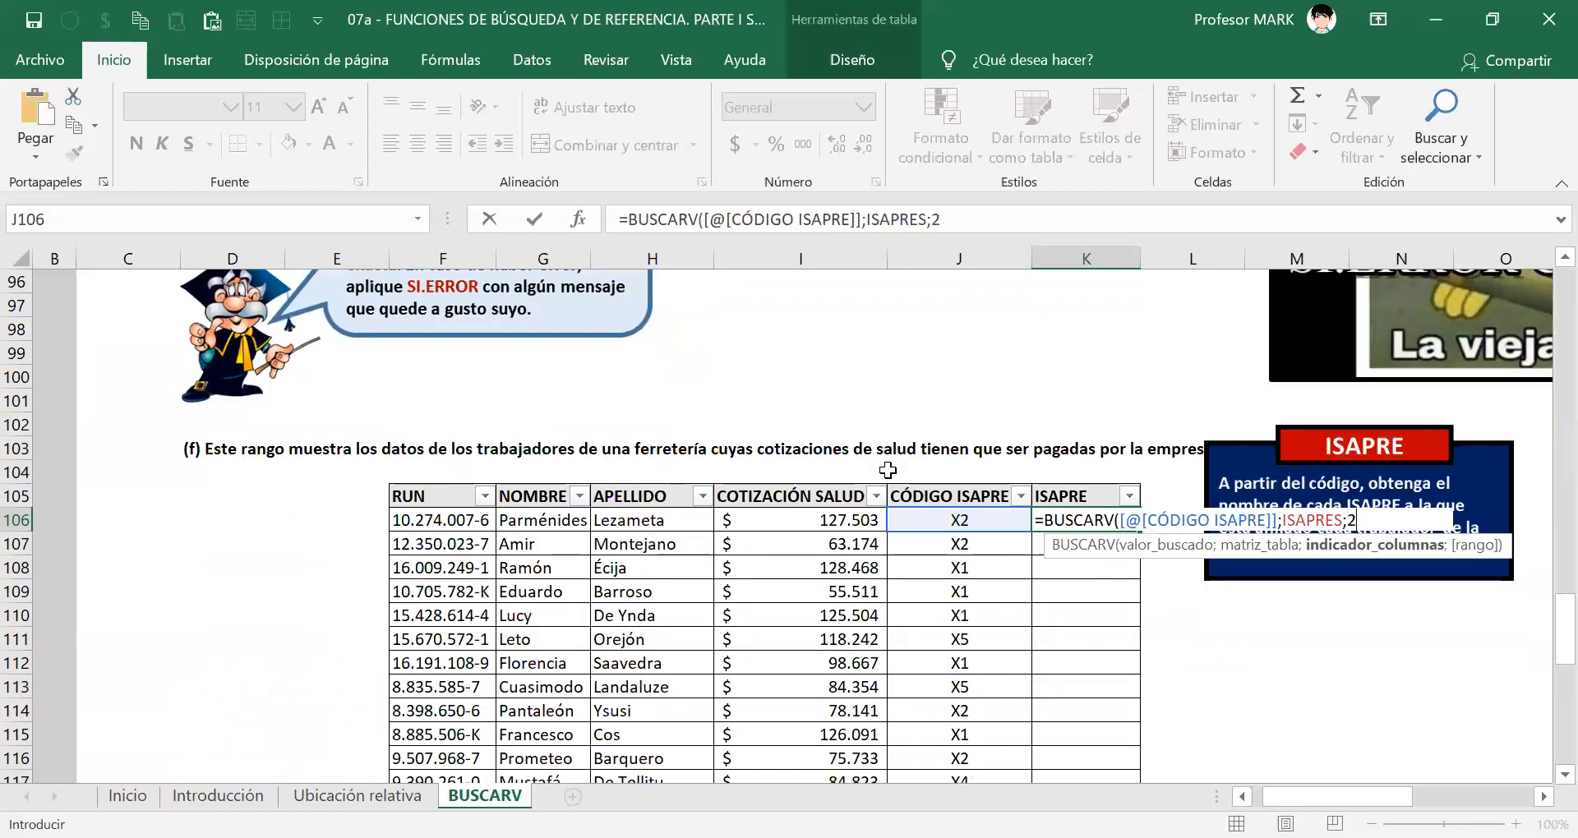
Set the BUSCARV match type to FALSO (exact match) and complete the formula so it fills the ISAPRE column.
type(";")
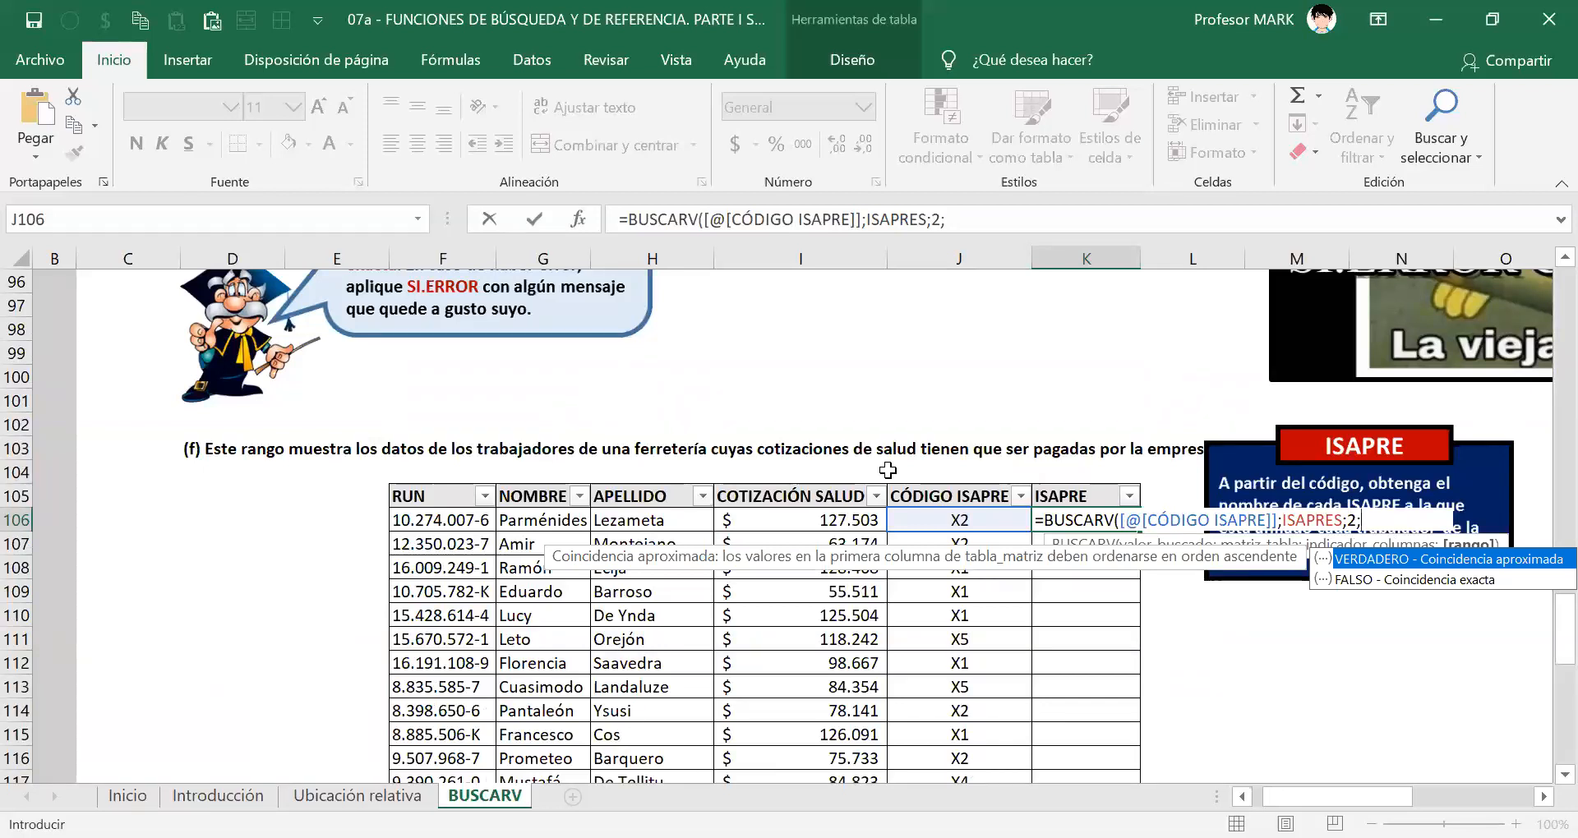
left_click(1343, 580)
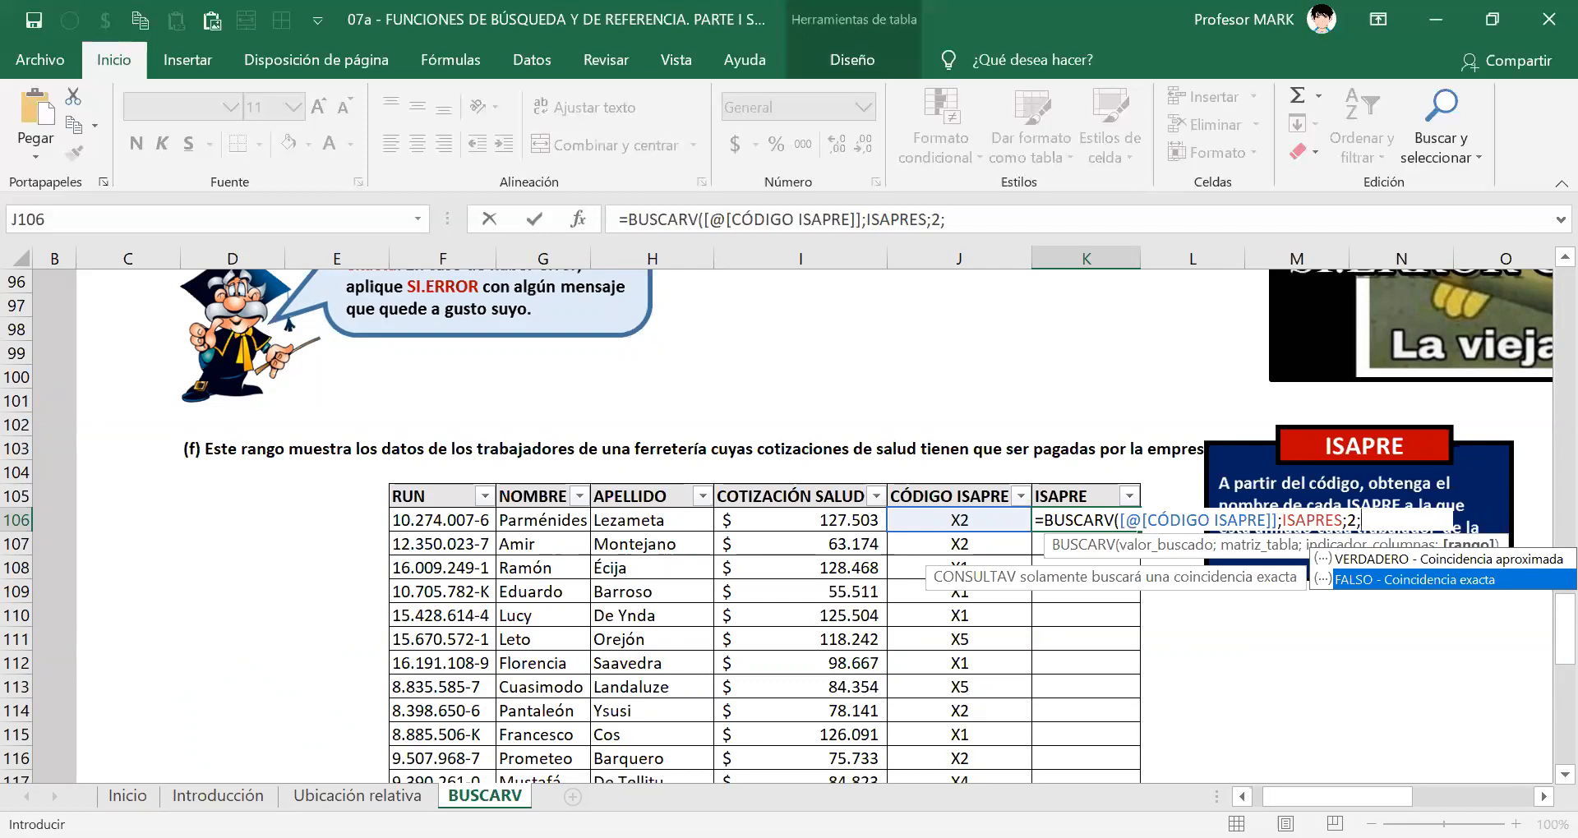
key("Tab")
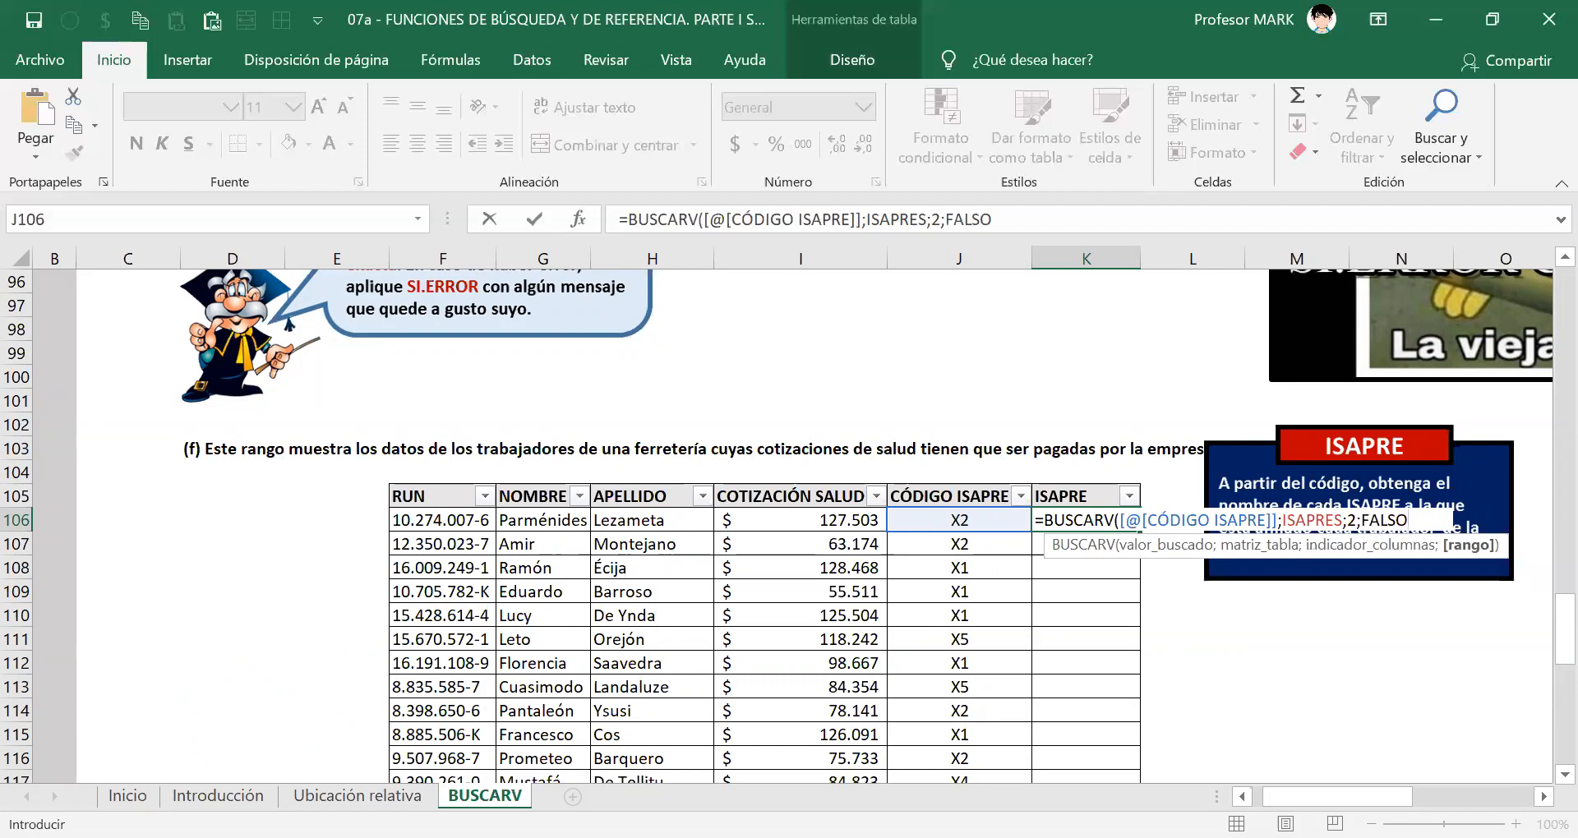
type(")")
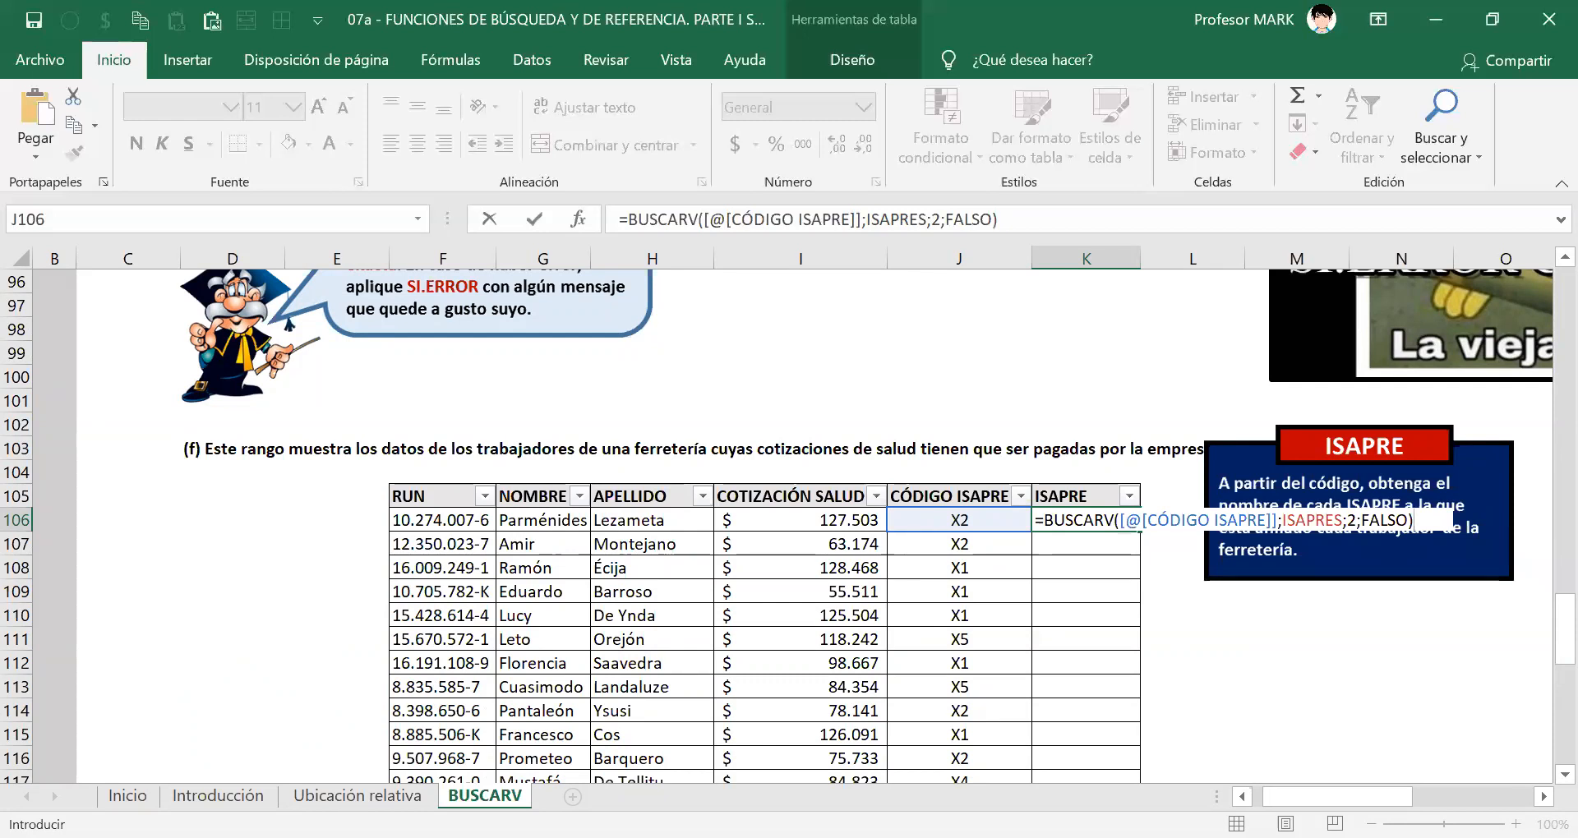
key("Return")
key("Up")
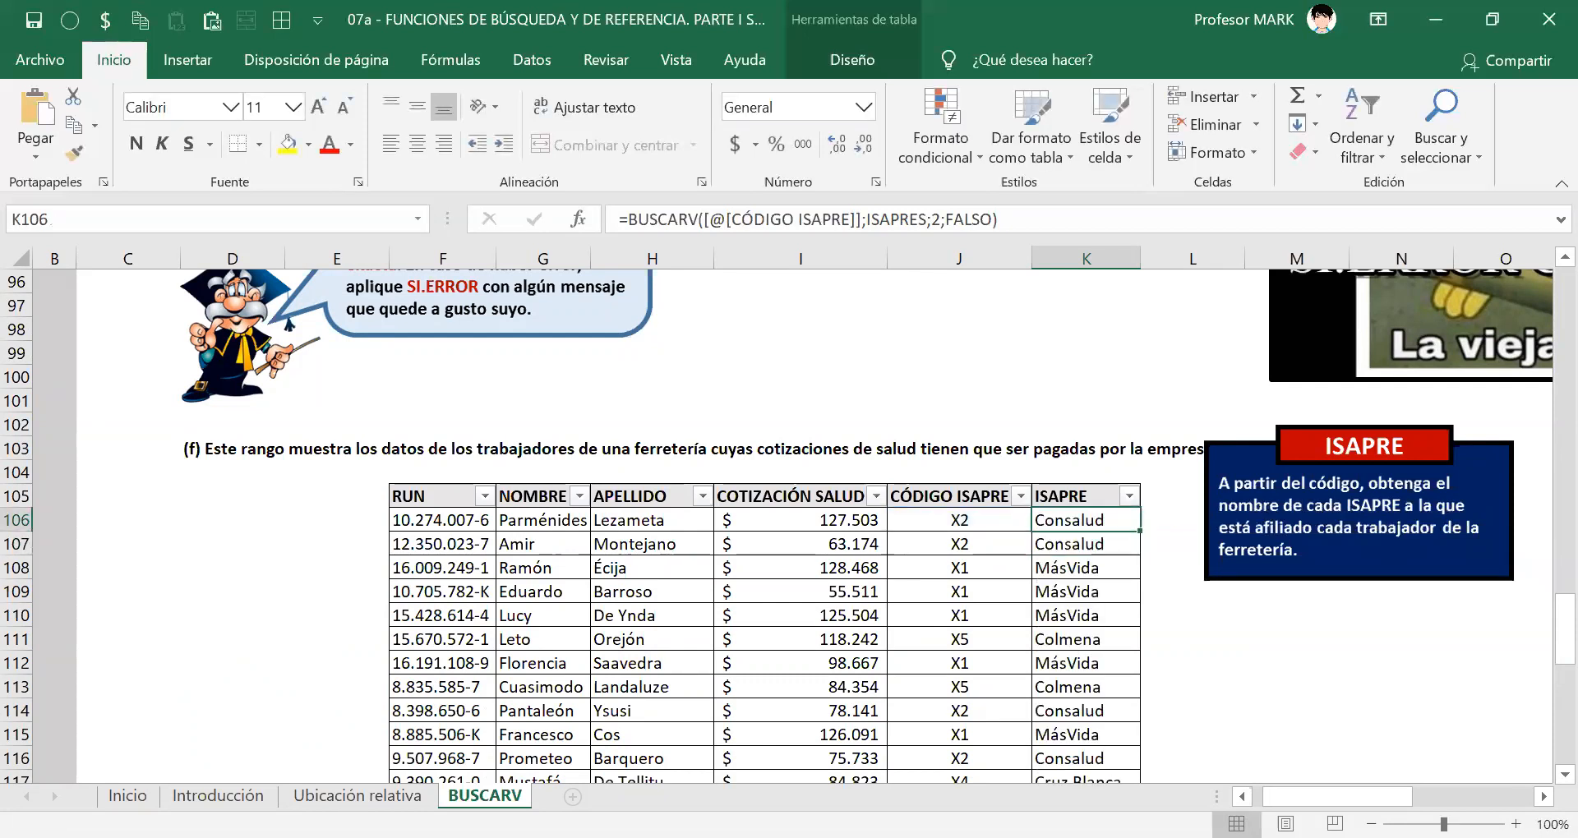
Review the ISAPRE names in the workers' table against their codes and inspect the formula in the fourth worker's row.
scroll(827, 563, "down", 1)
scroll(827, 563, "down", 7)
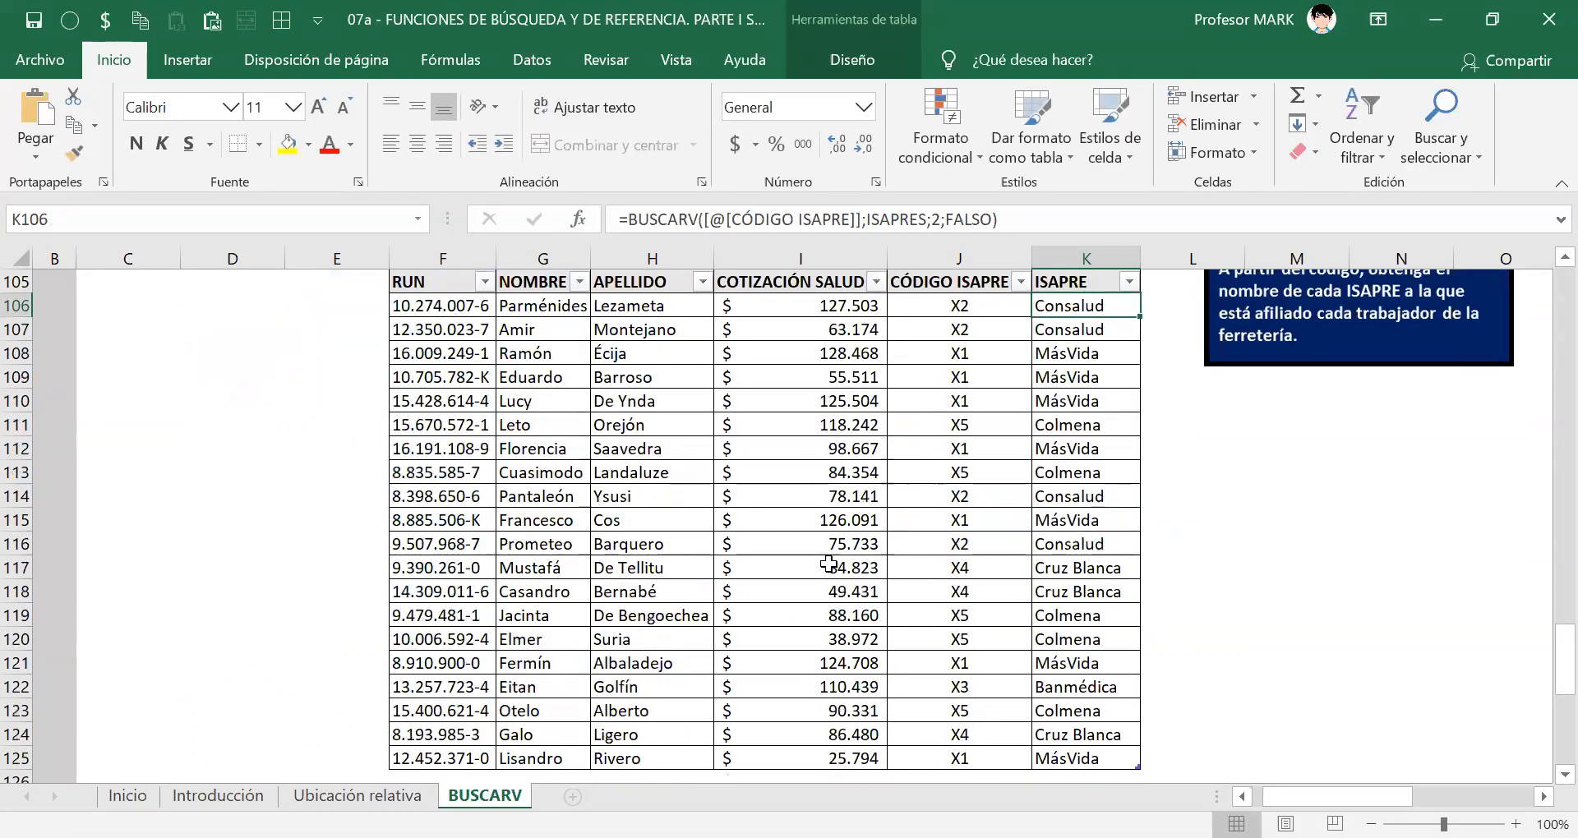
scroll(1019, 500, "up", 4)
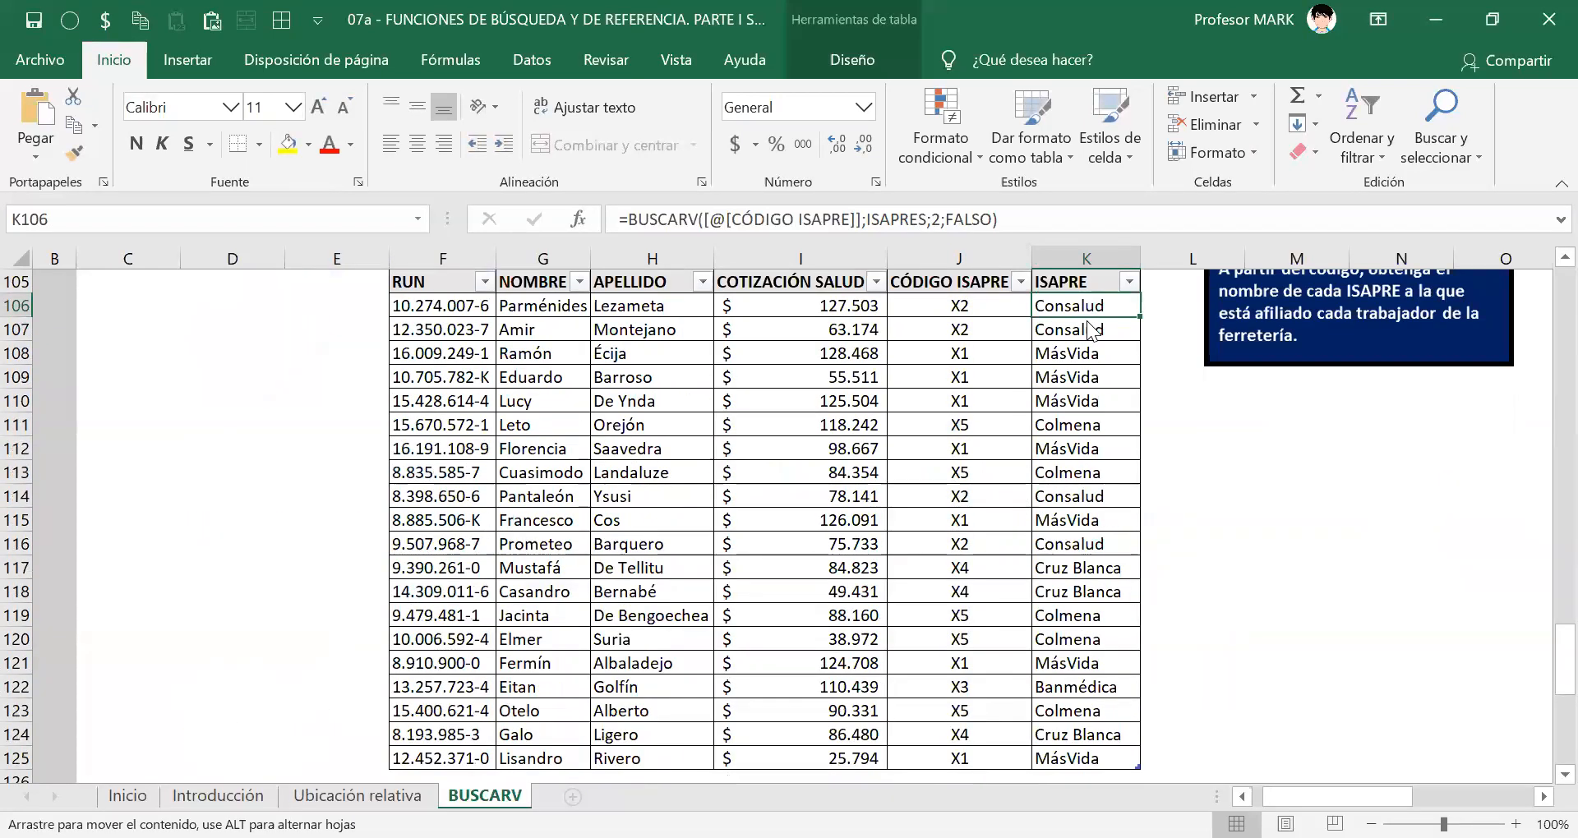
left_click(1081, 378)
scroll(1070, 488, "down", 1)
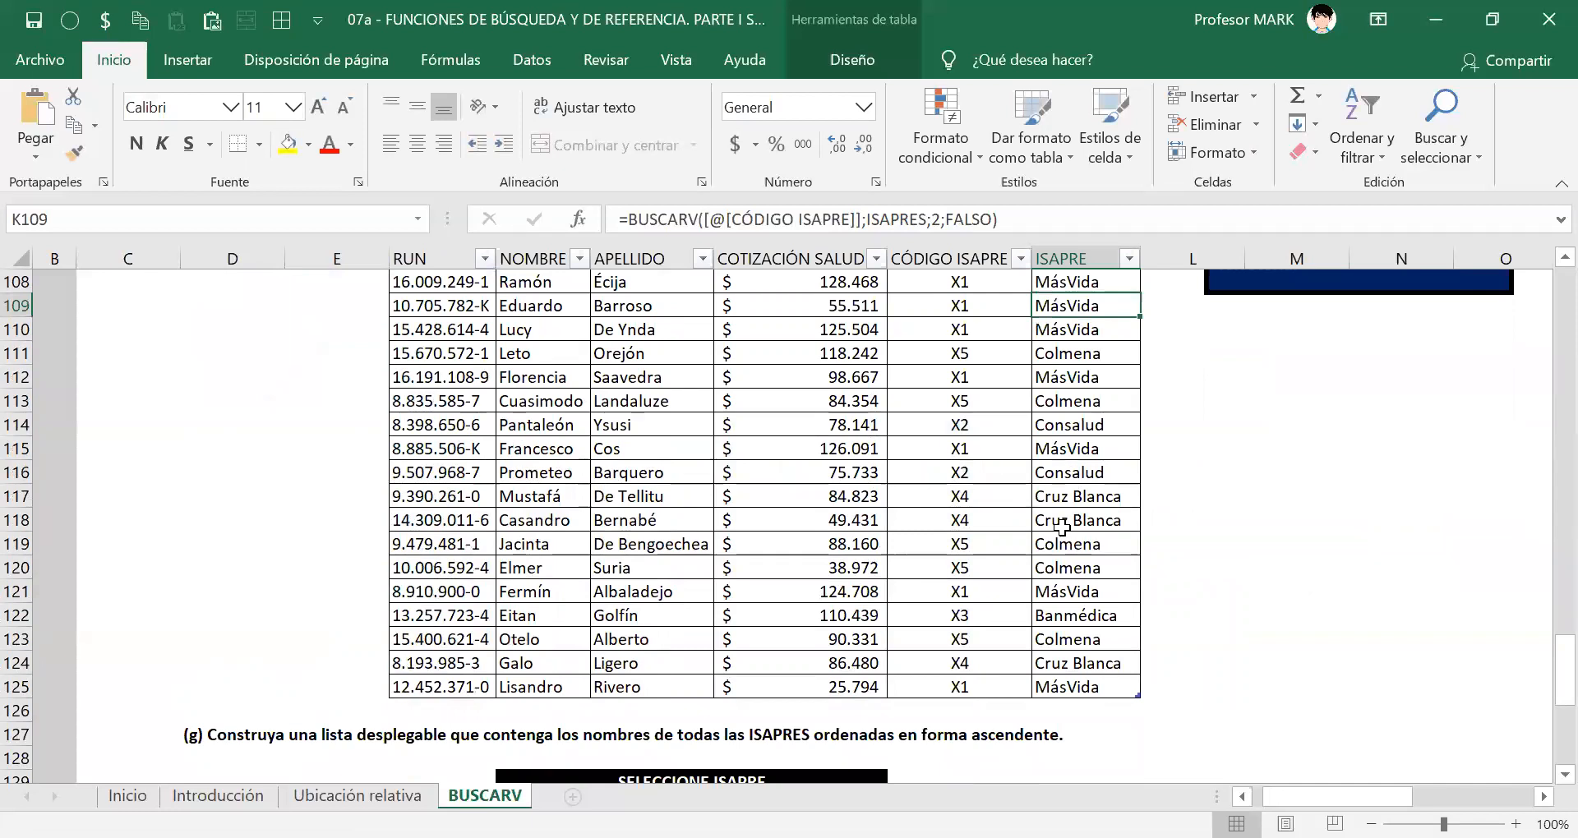
scroll(1062, 527, "up", 4)
scroll(390, 434, "down", 2)
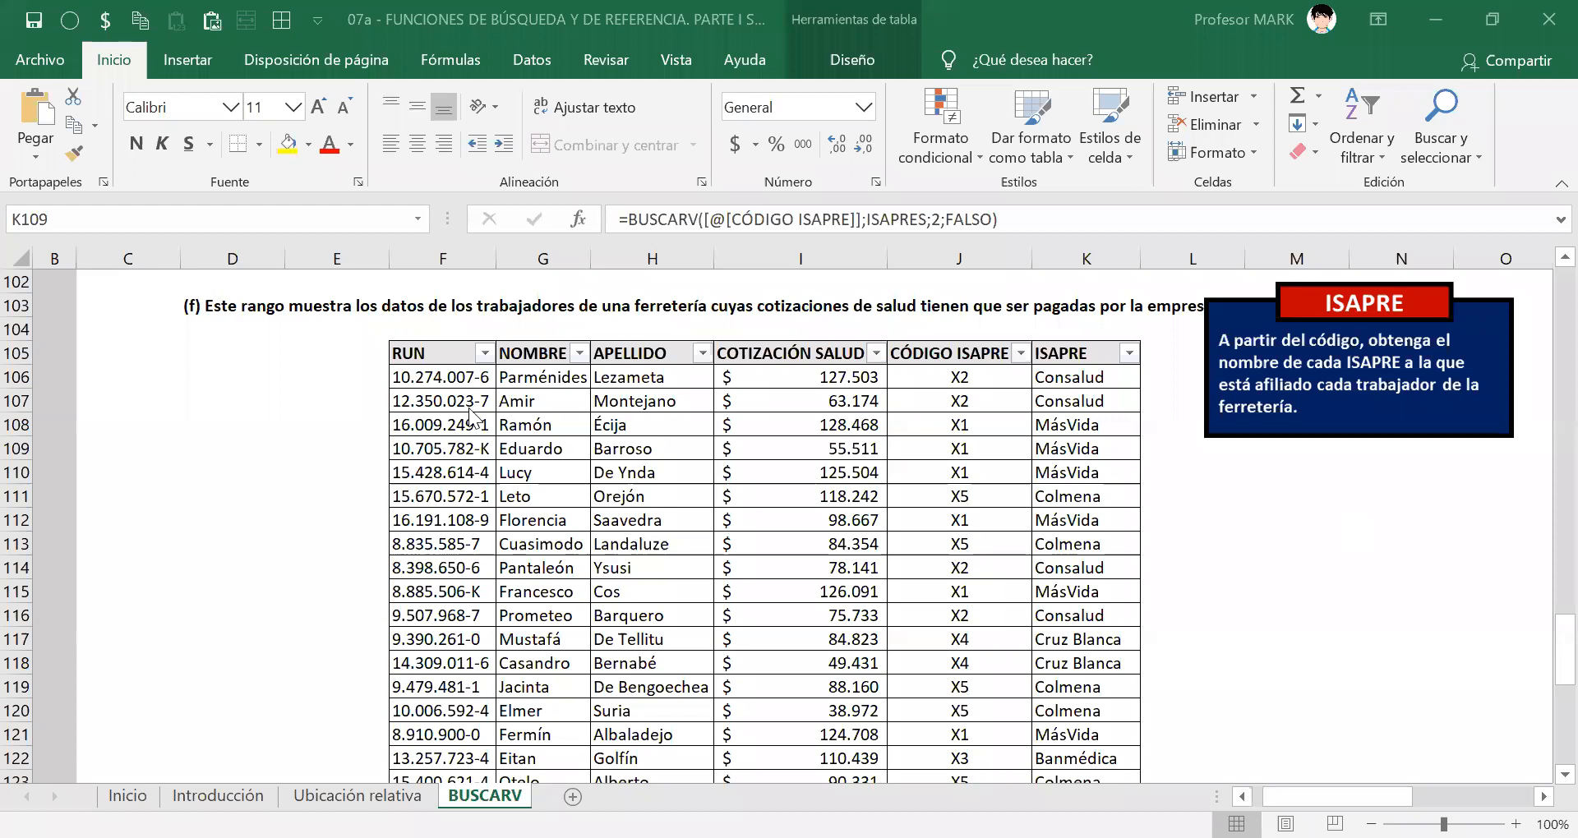
Select the exercise (g) statement about building a drop-down list of ISAPRE names in ascending order.
scroll(476, 509, "down", 4)
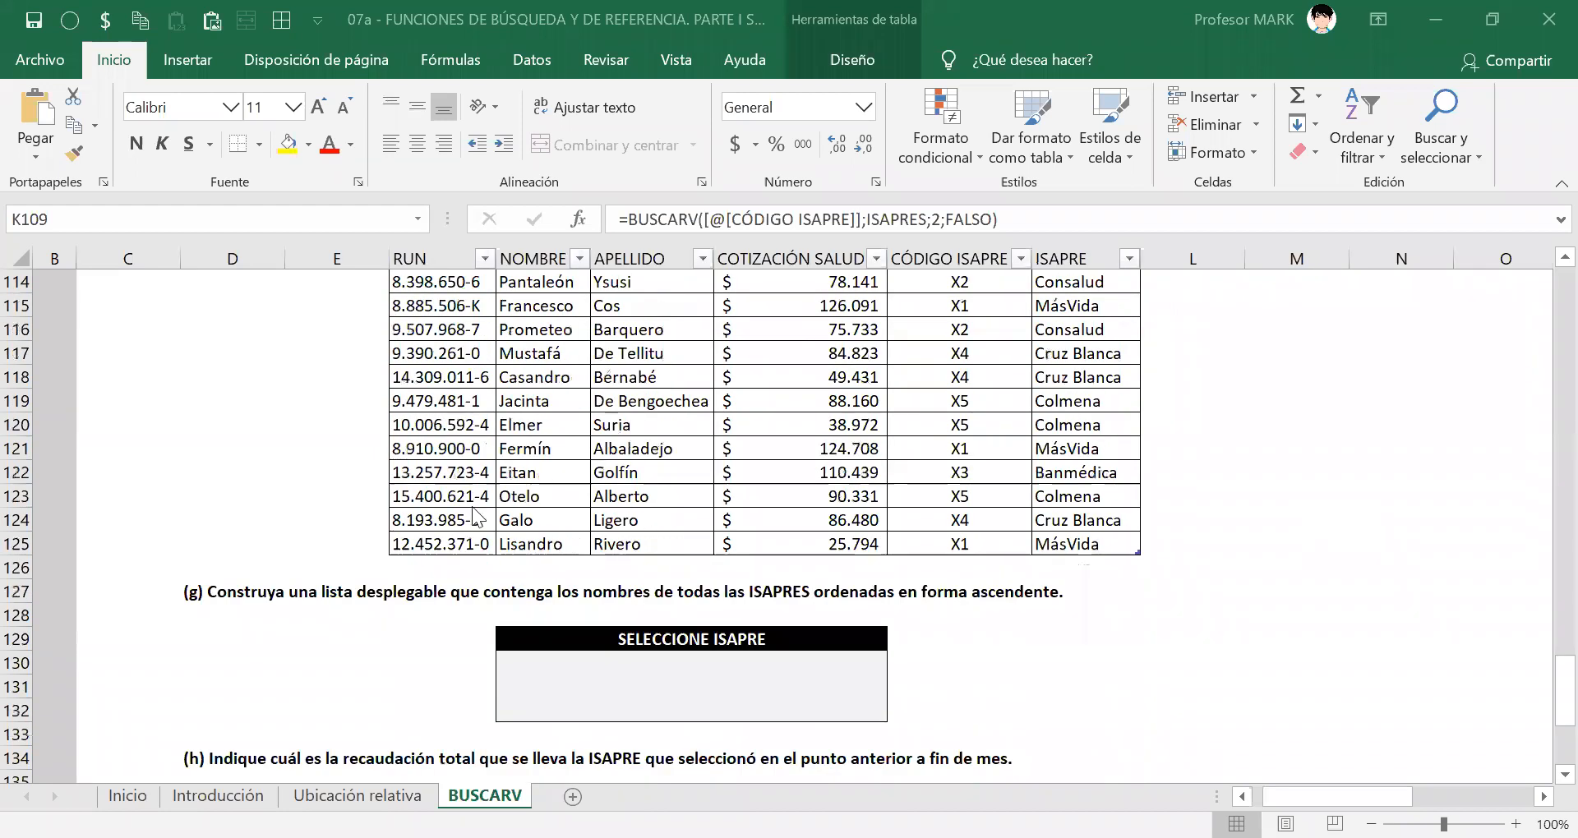
scroll(606, 450, "down", 1)
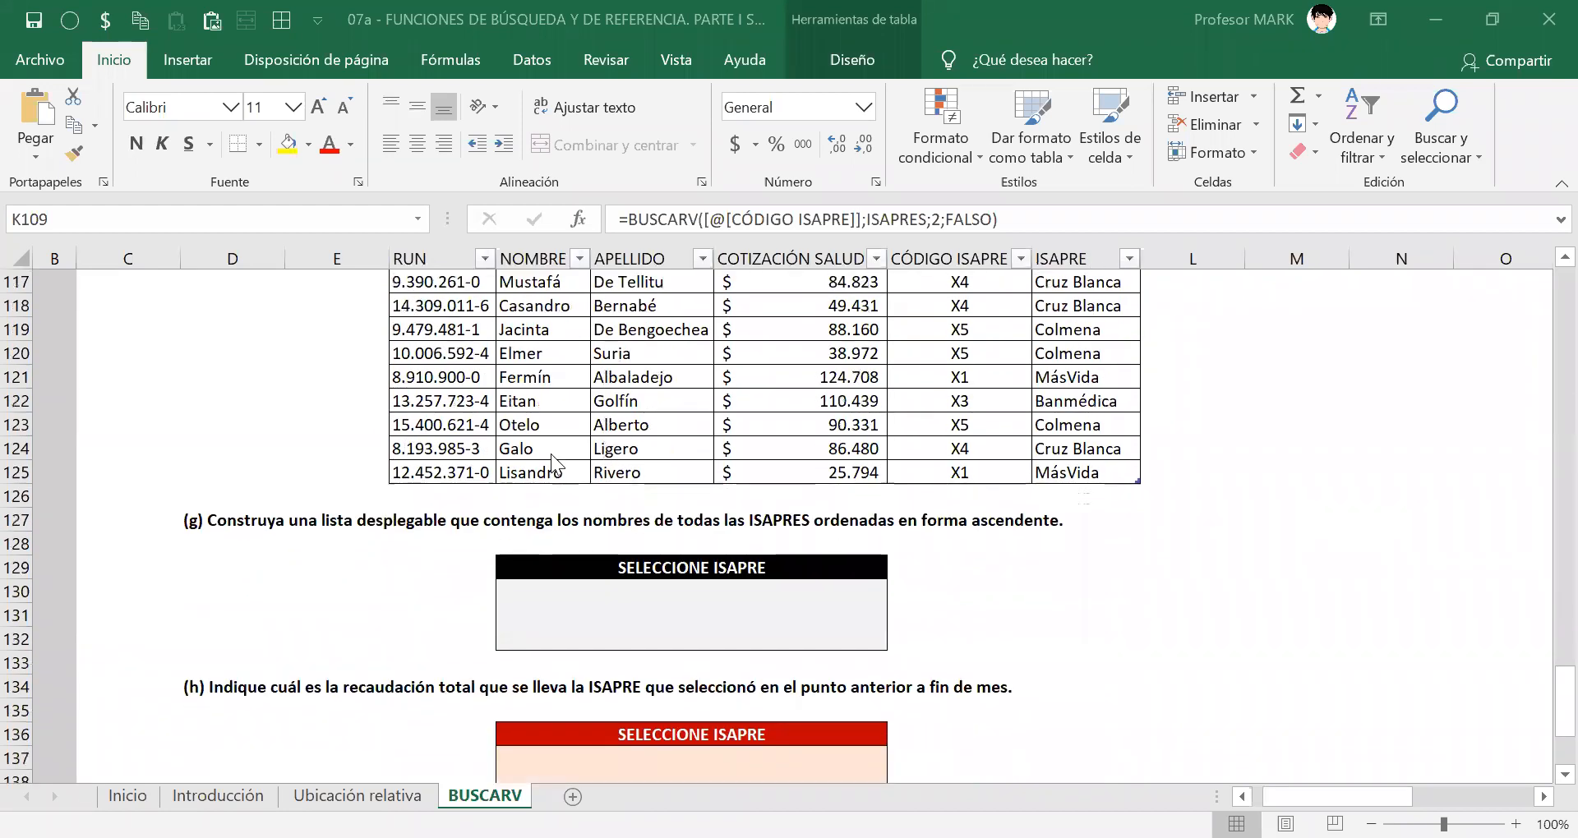
left_click(255, 524)
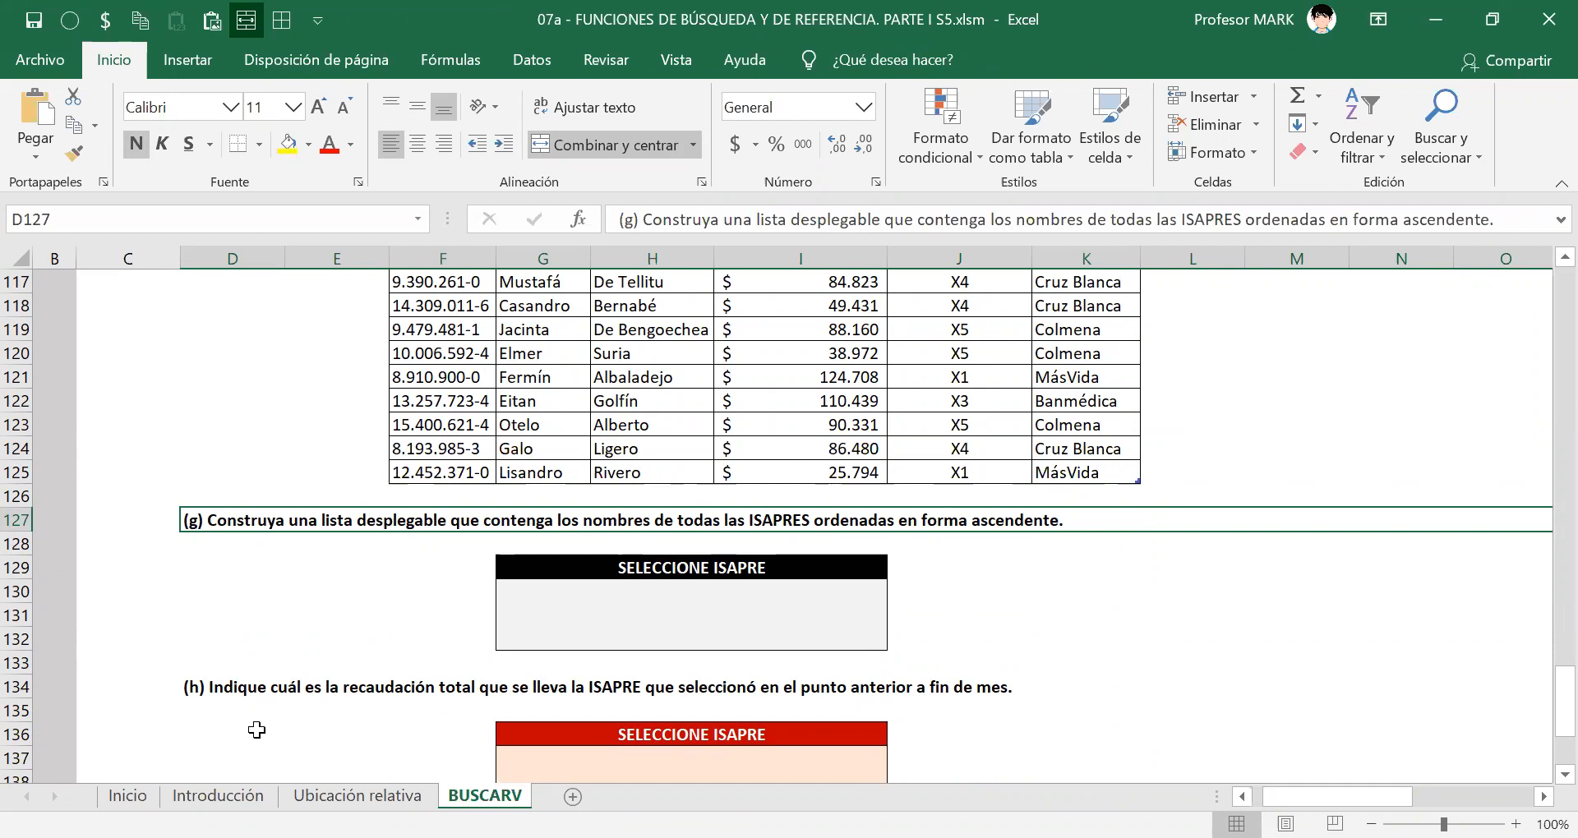
left_click(826, 619)
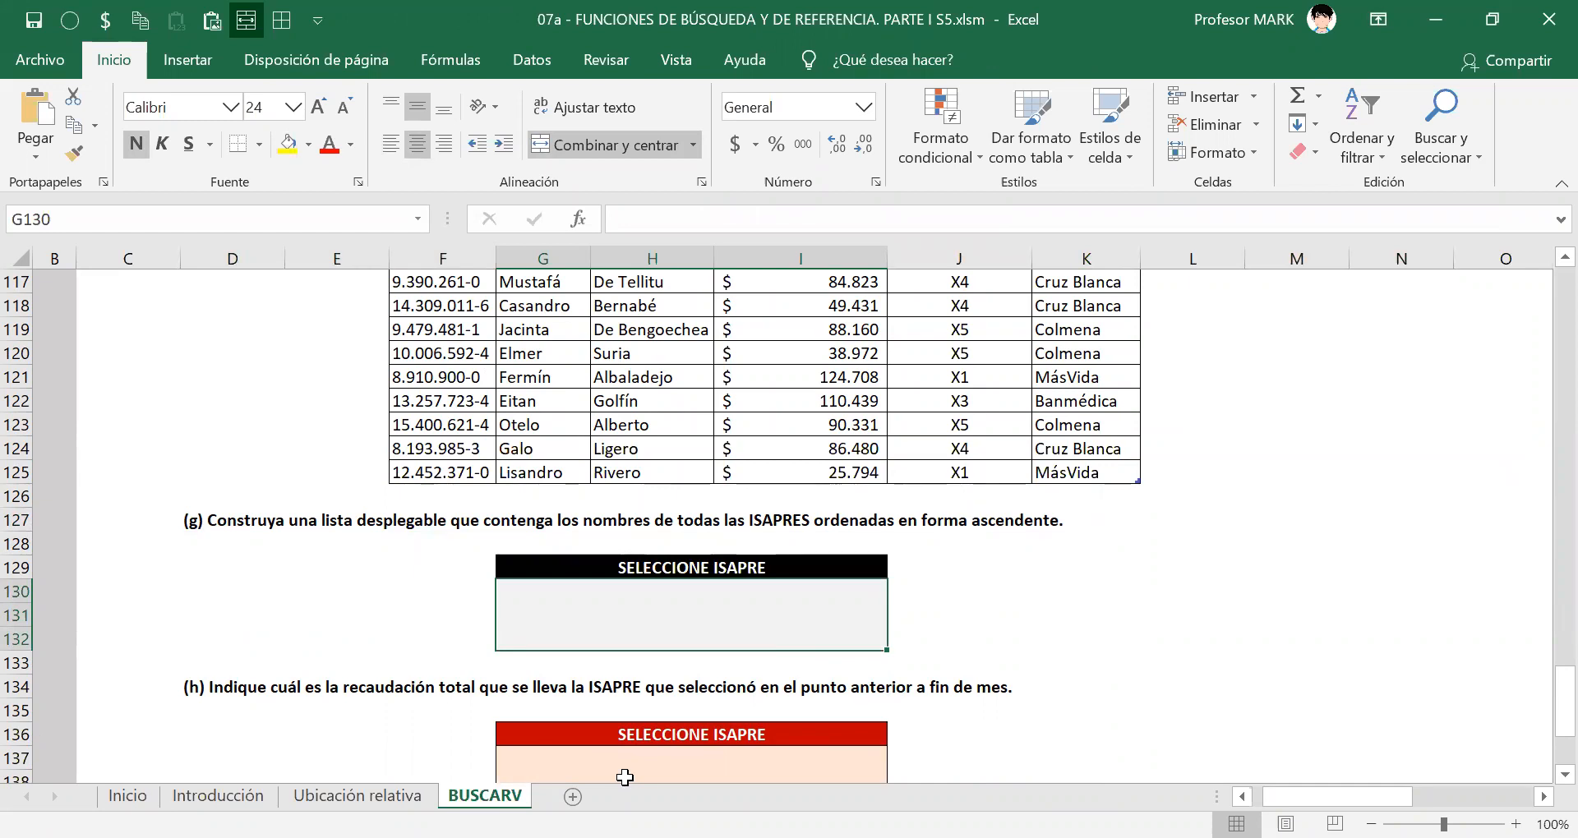
left_click_drag(291, 604, 557, 603)
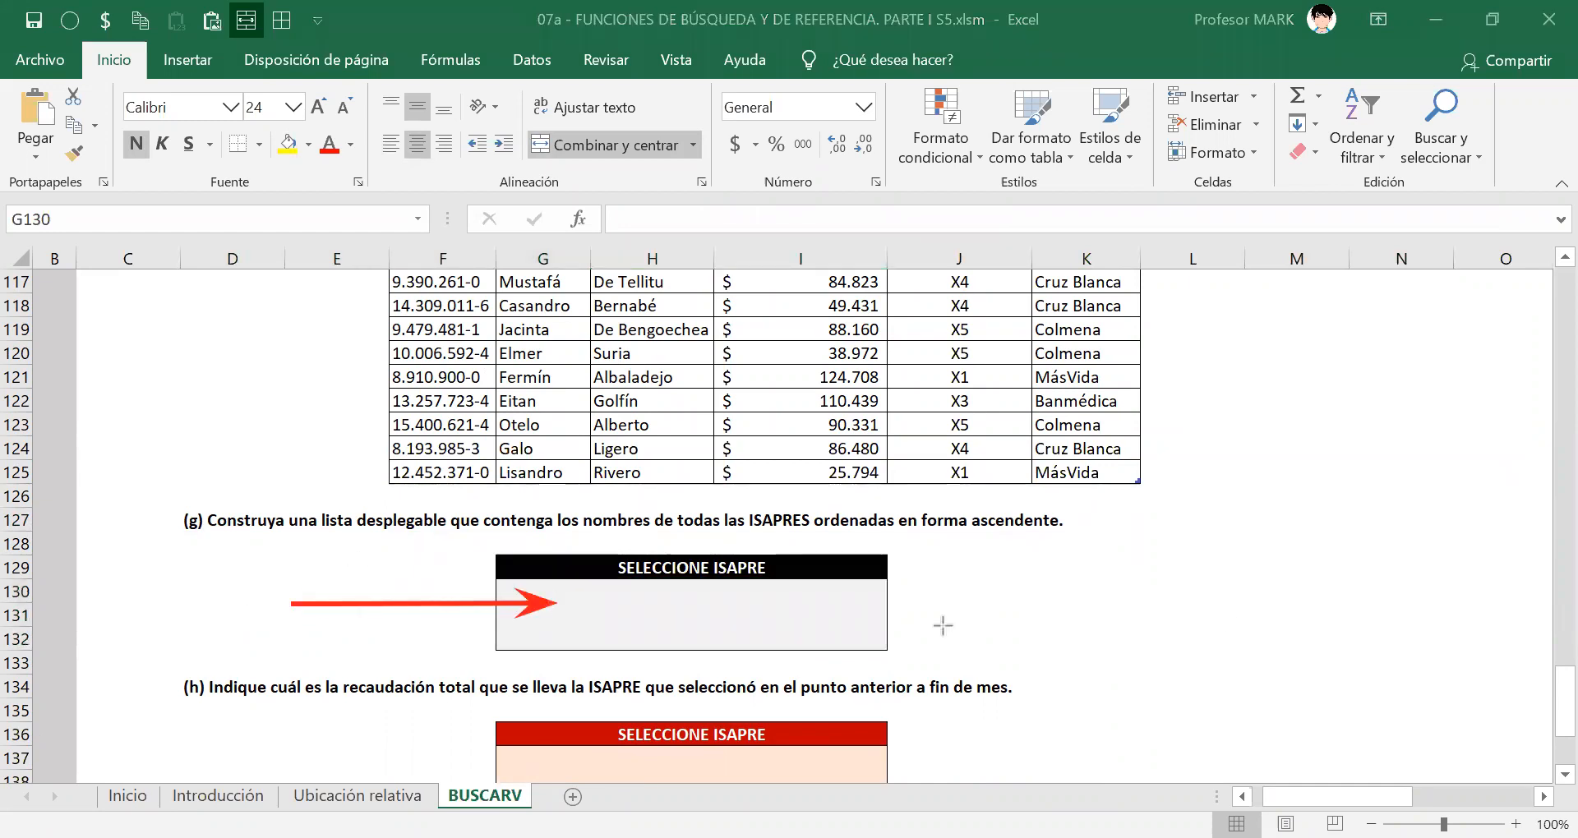
left_click_drag(1302, 614, 772, 618)
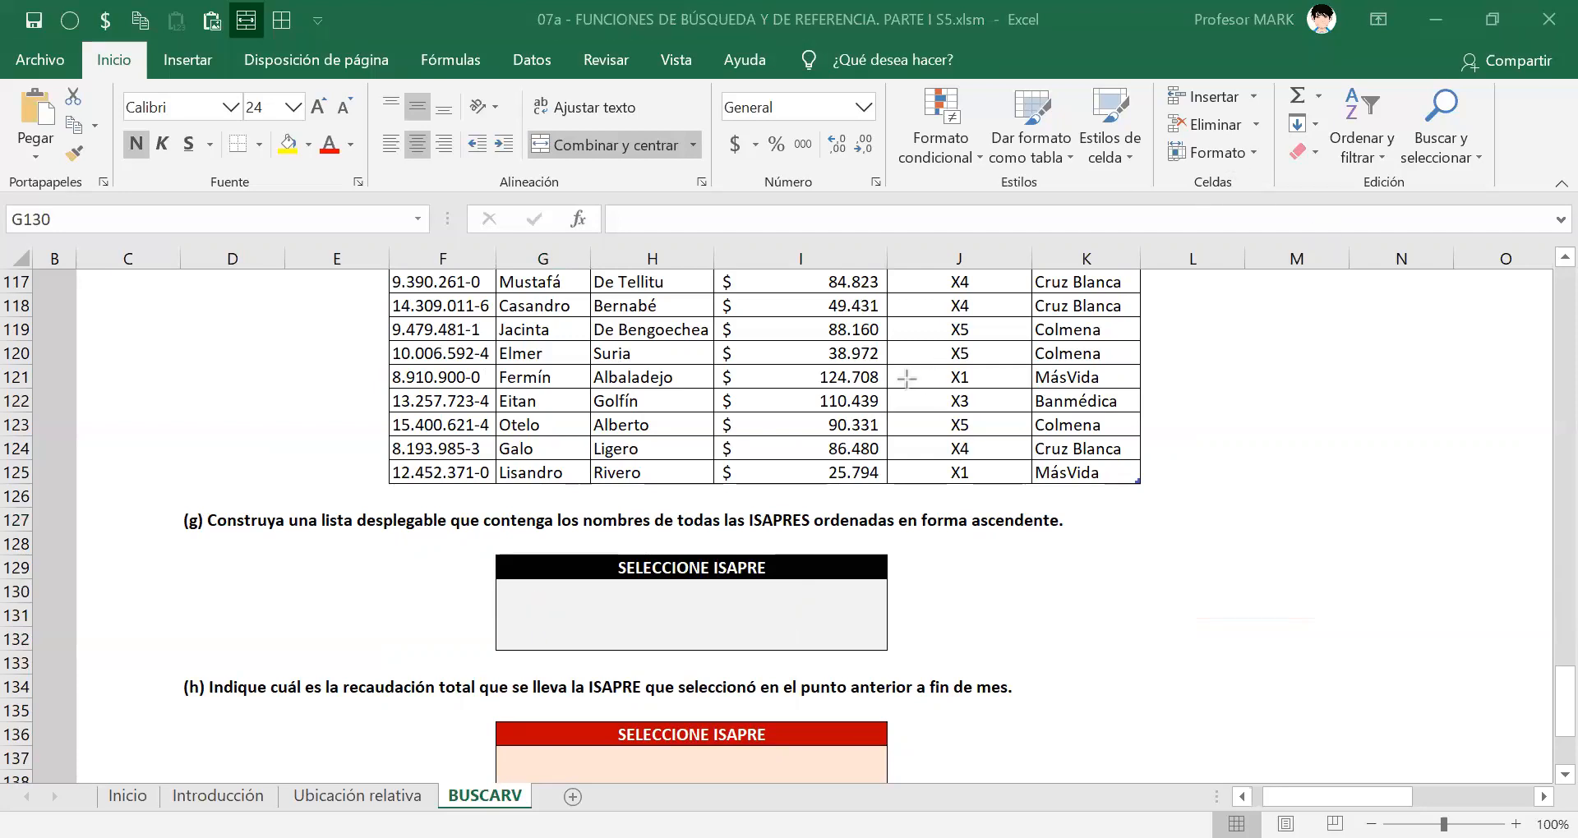
left_click(754, 608)
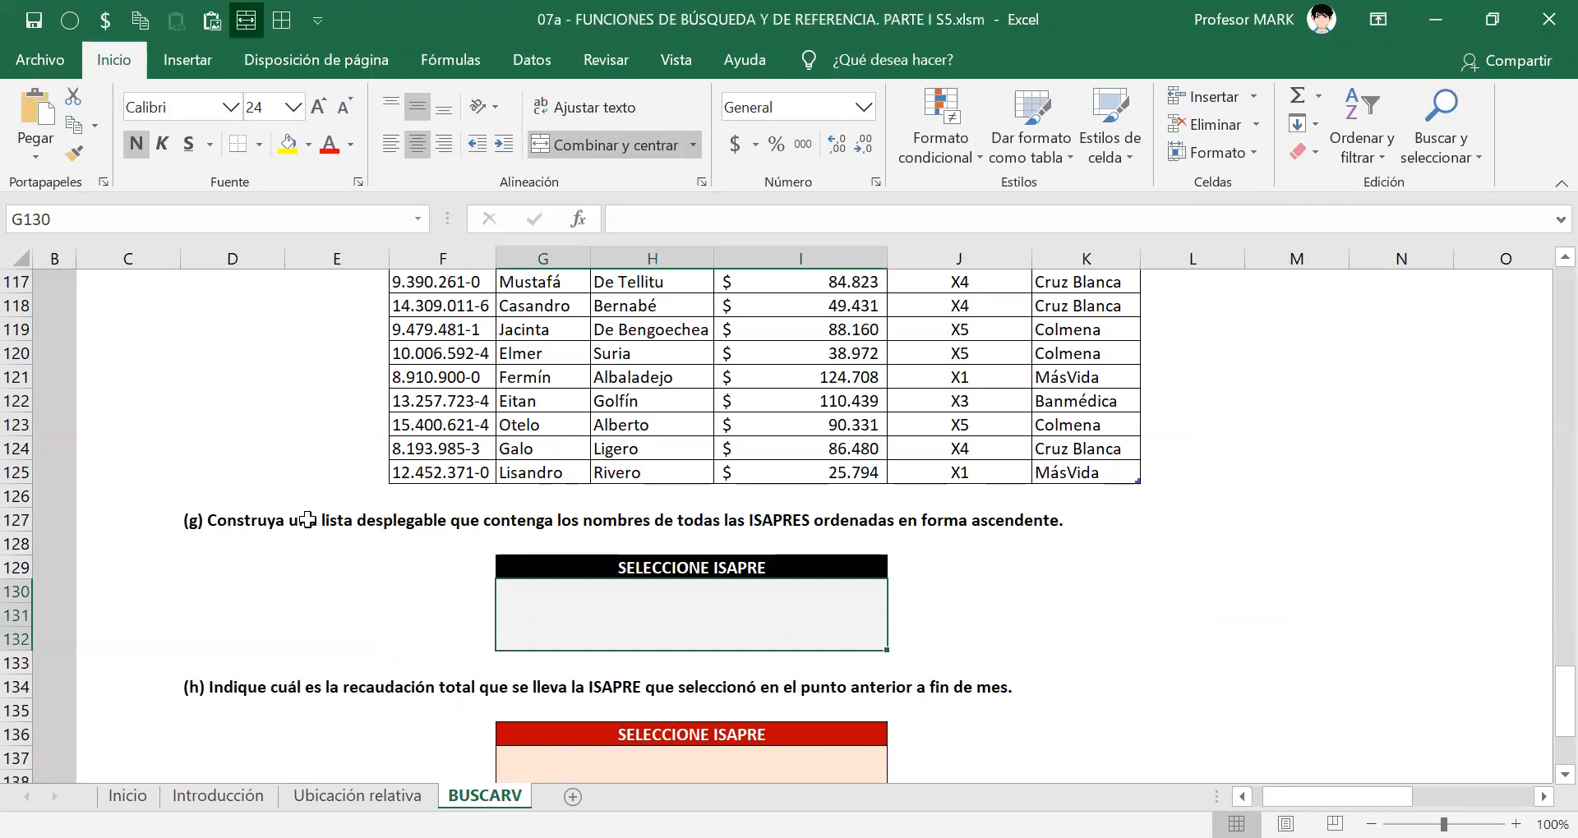
left_click(298, 518)
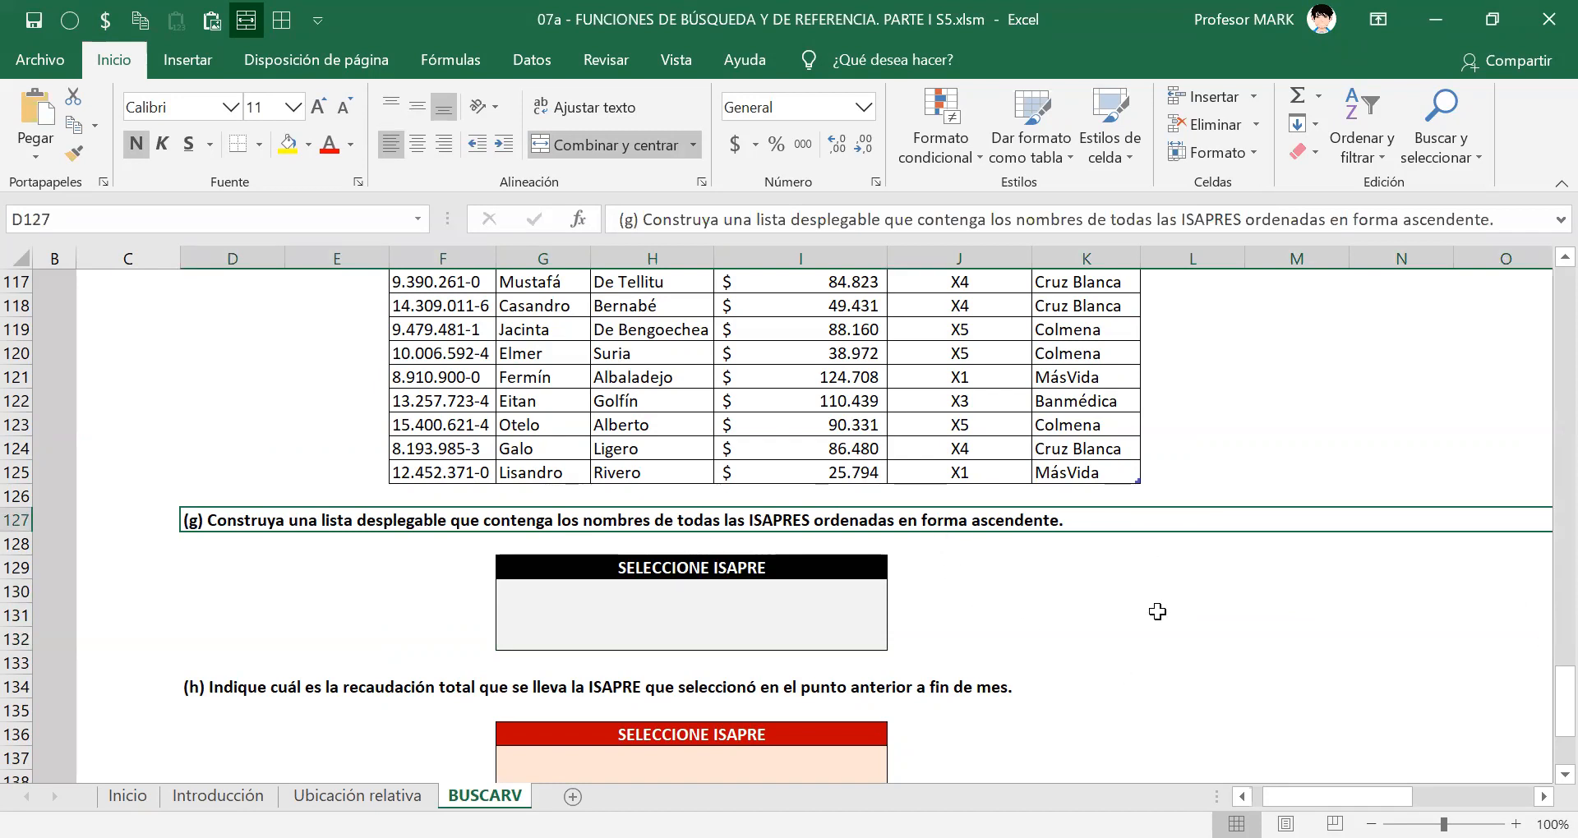
Sort the table of ISAPRES operating in Concepción by its NOMBRE column in ascending order, A to Z.
scroll(1155, 589, "up", 20)
scroll(1160, 616, "up", 7)
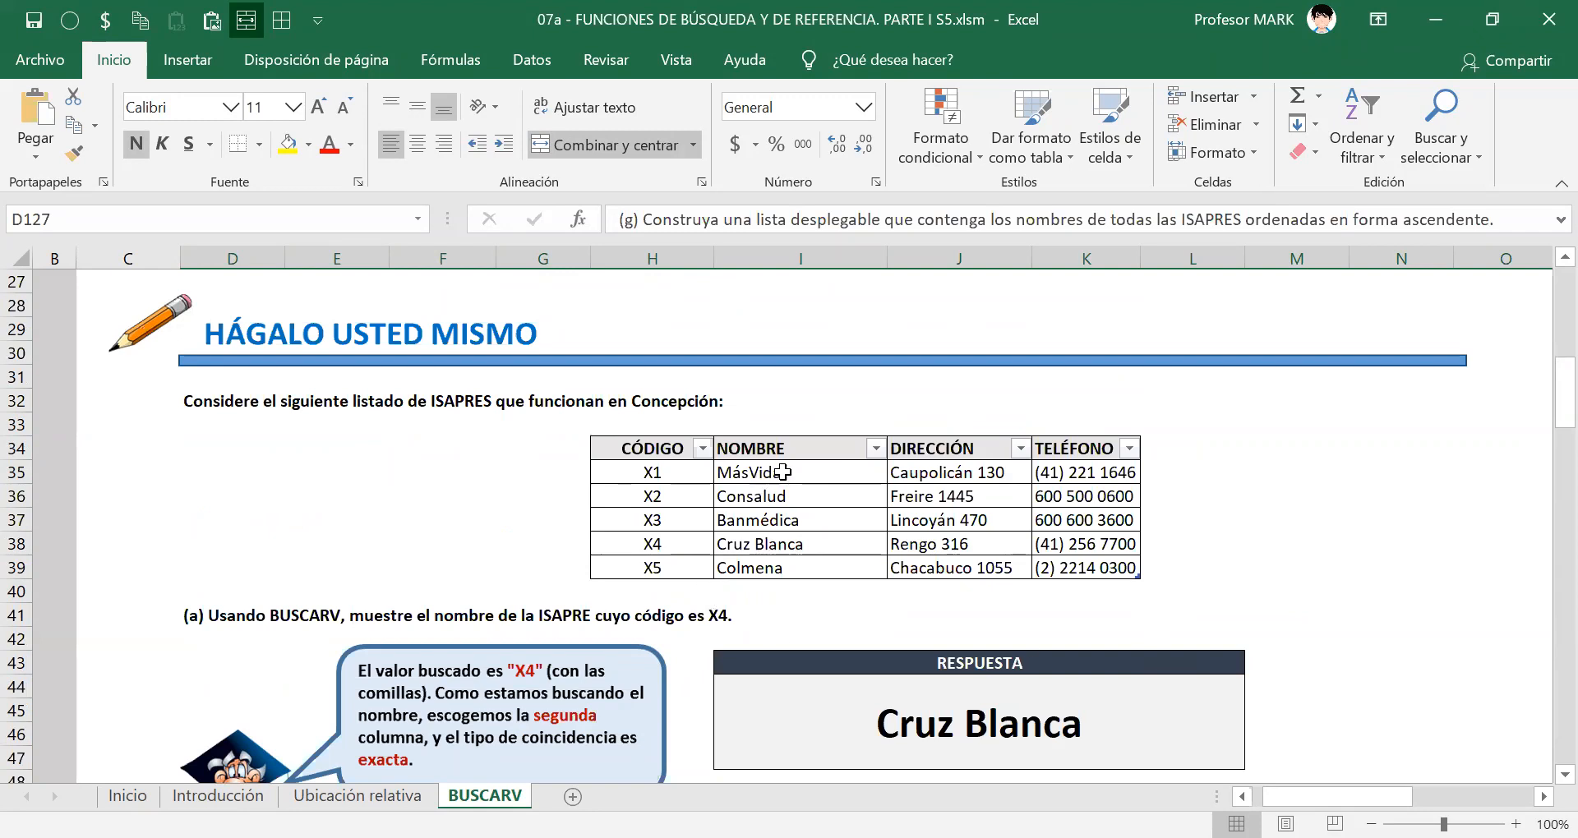
left_click_drag(782, 472, 785, 567)
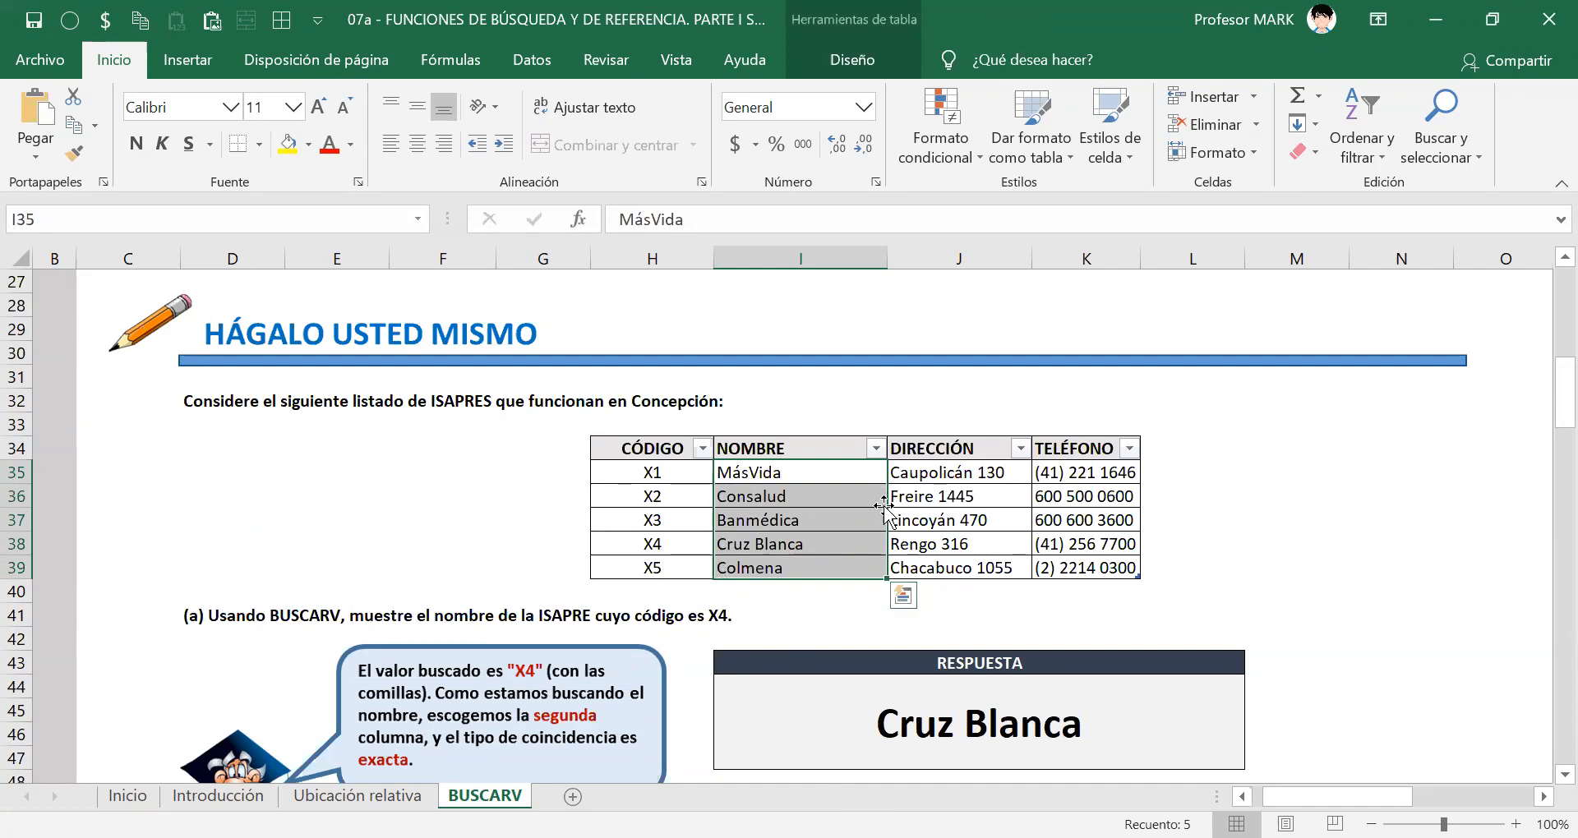
left_click(764, 499)
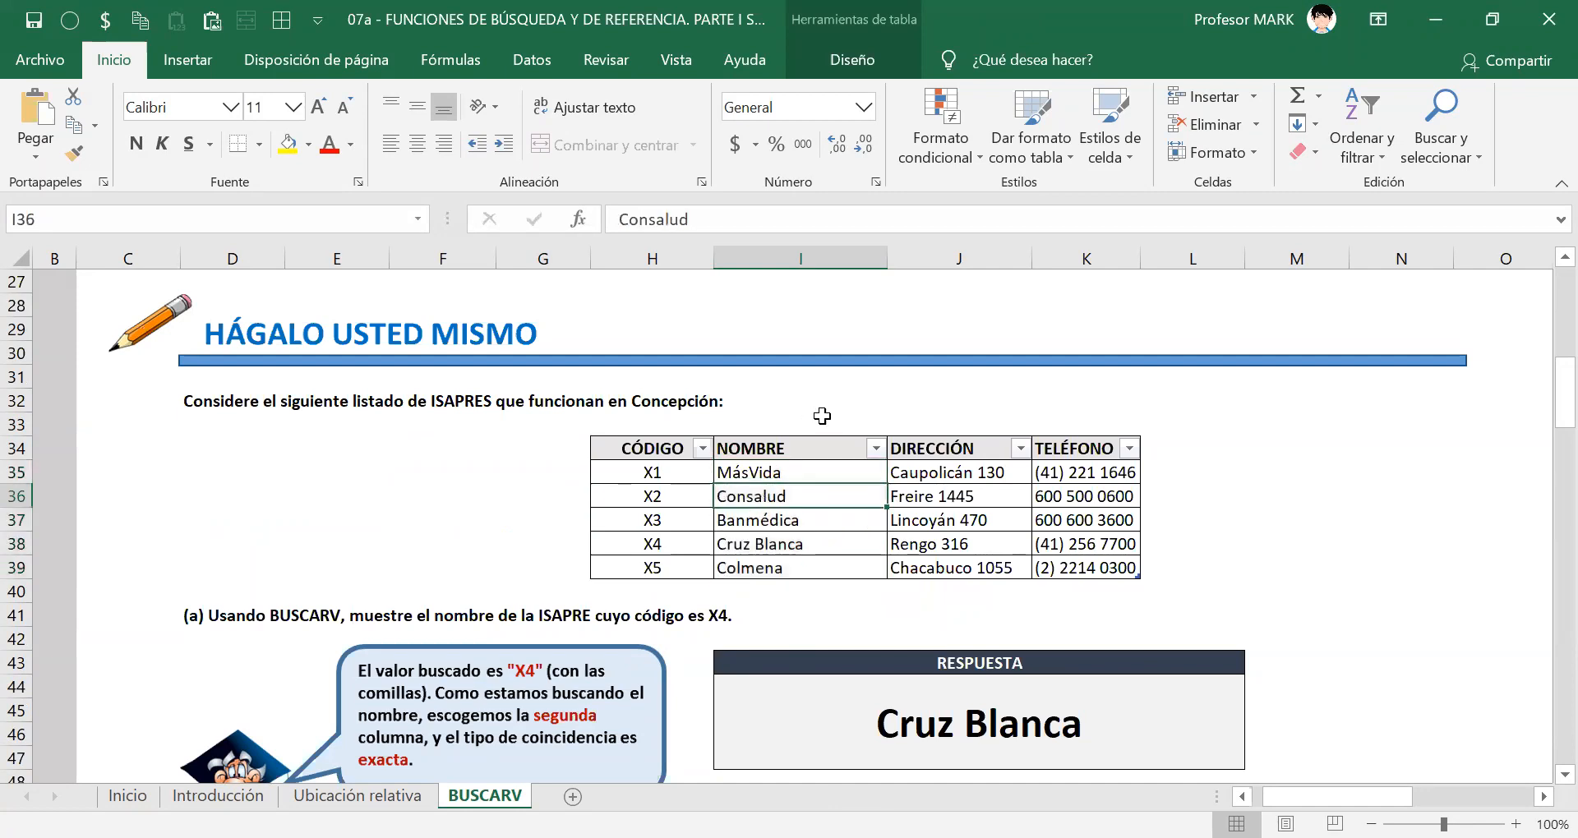
left_click(878, 447)
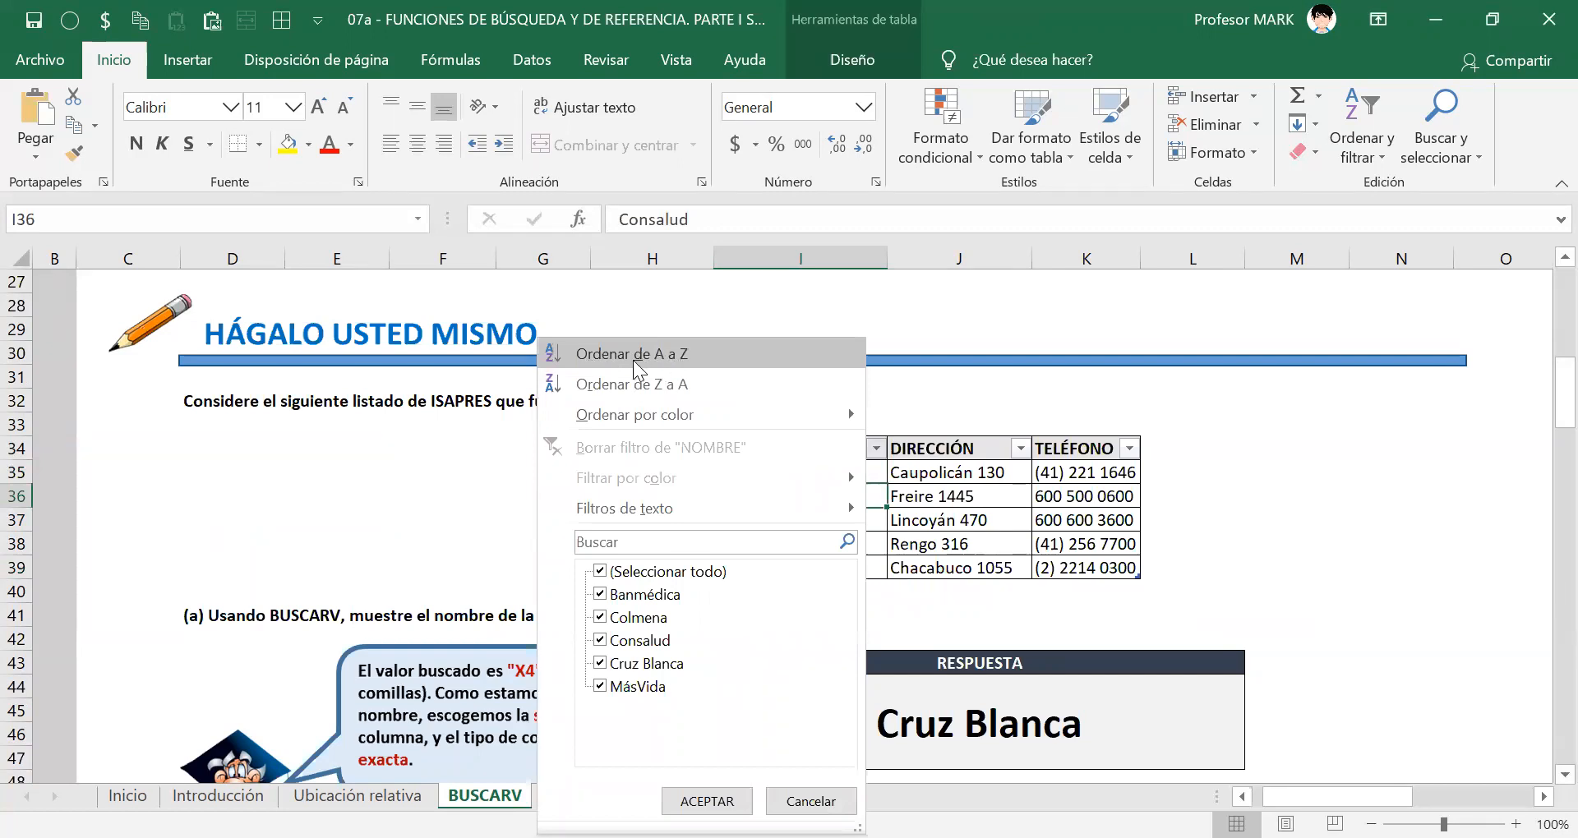
left_click(696, 353)
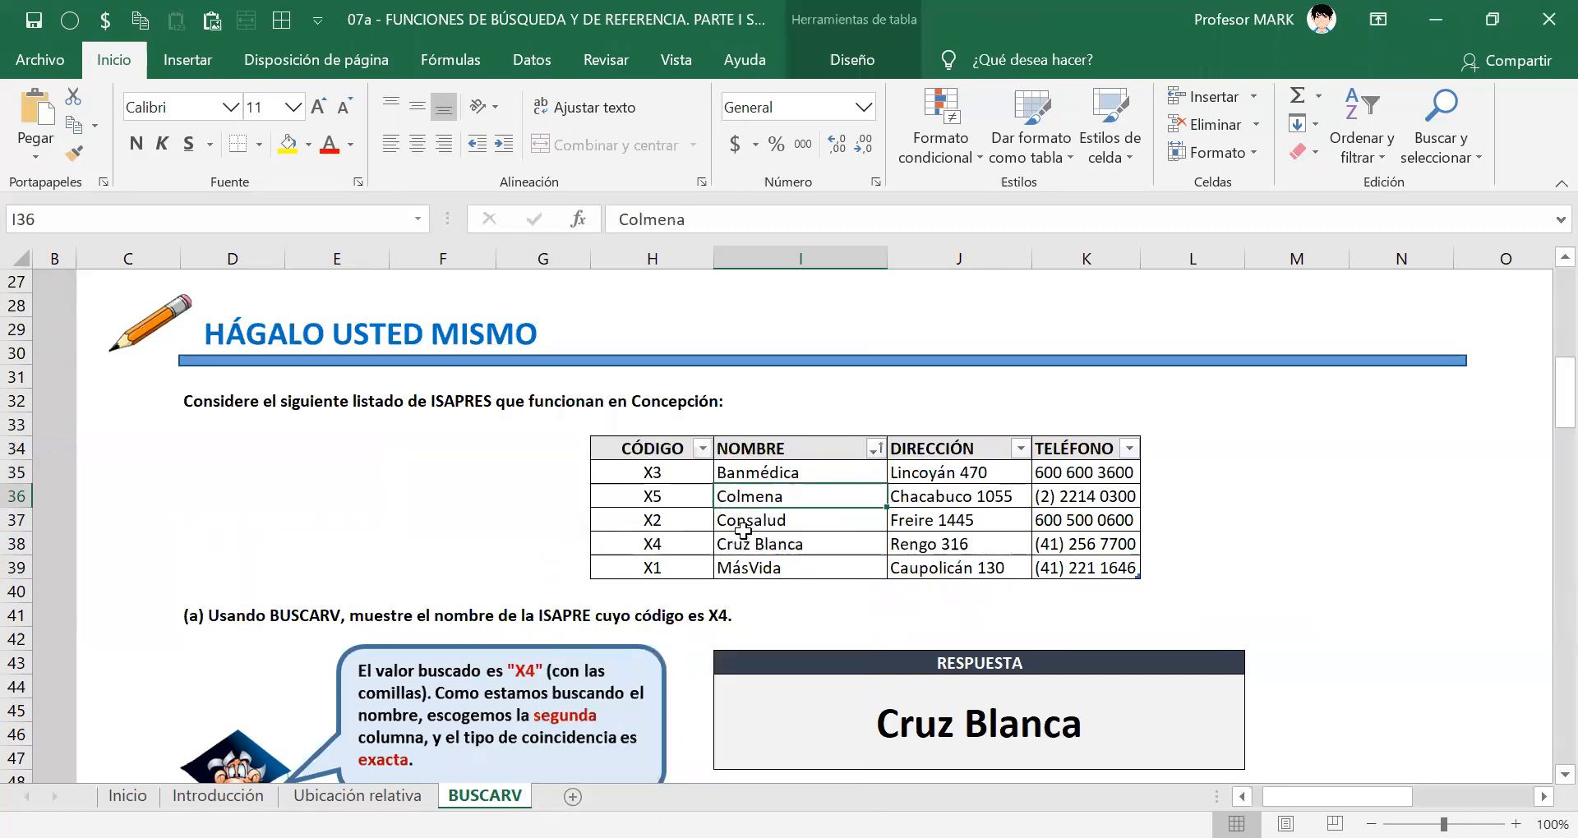
Review the order of the ISAPRE names in the sorted table and check the workers' table from exercise (f).
left_click_drag(751, 473, 750, 569)
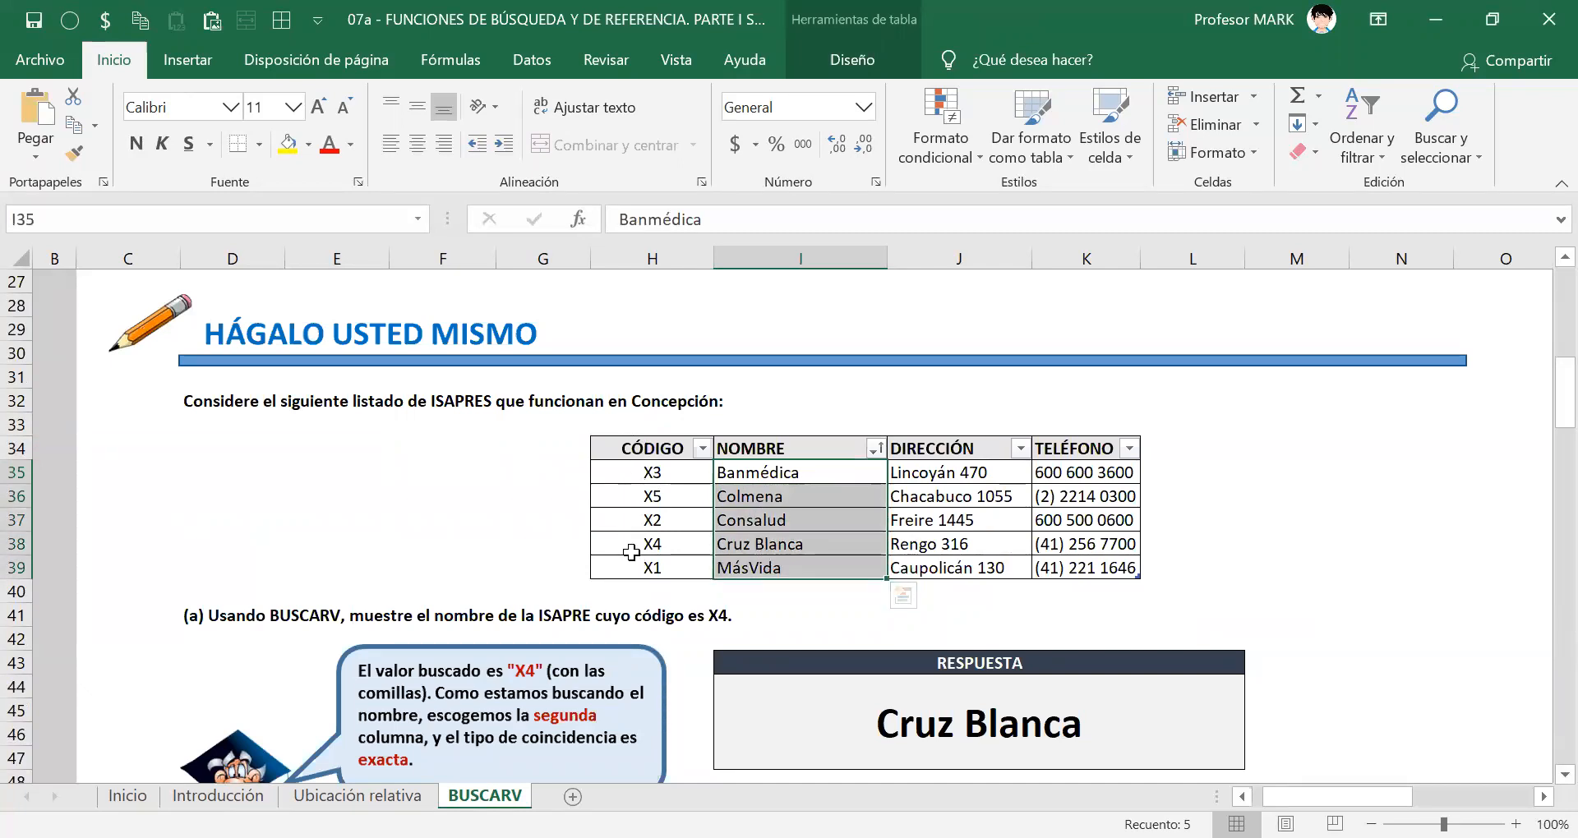
left_click(679, 497)
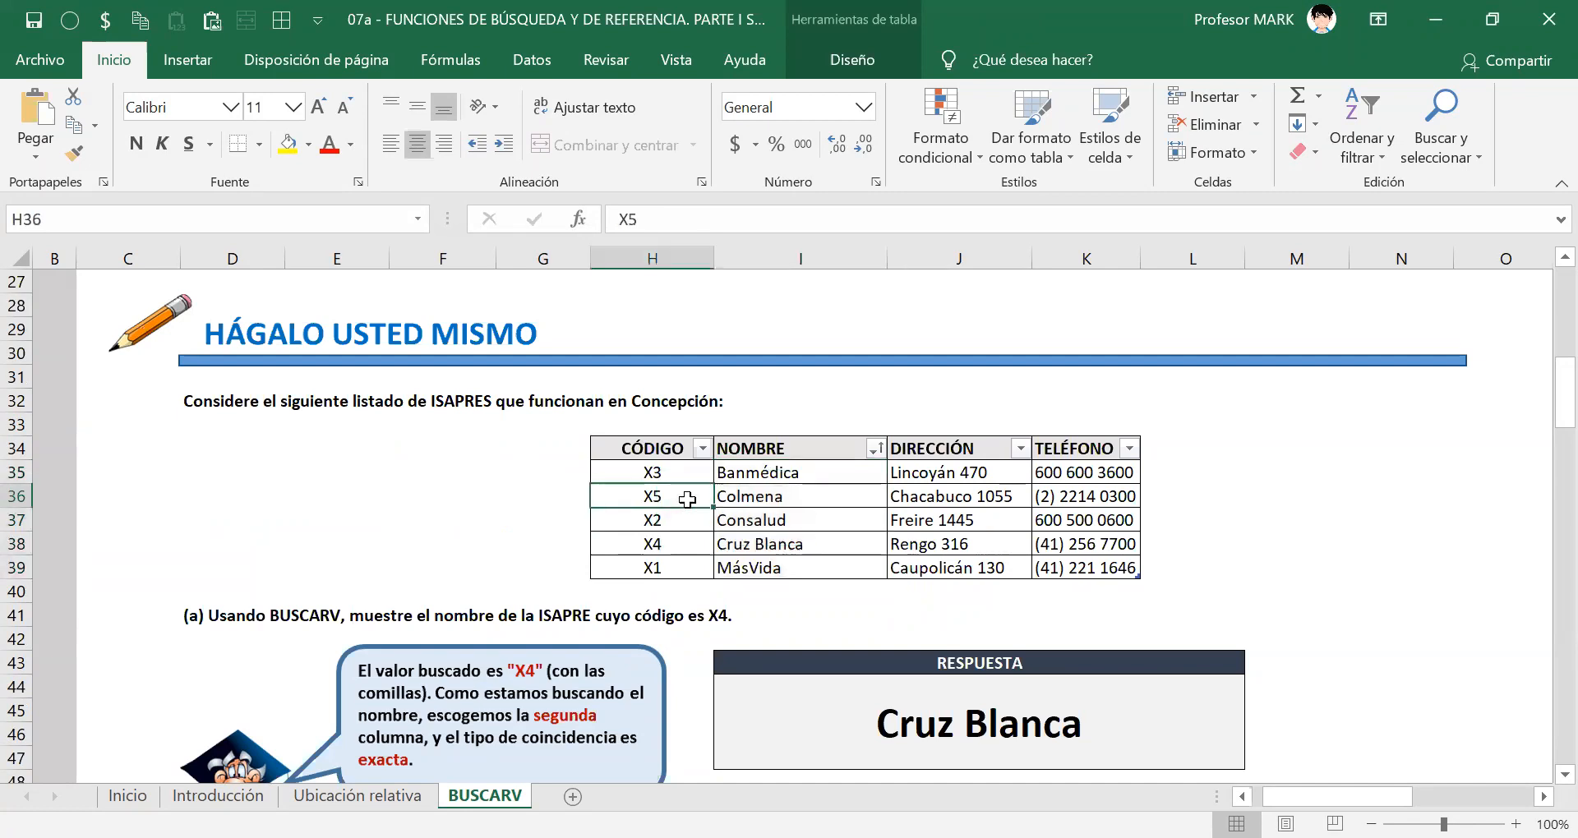
scroll(925, 572, "down", 4)
scroll(925, 572, "down", 9)
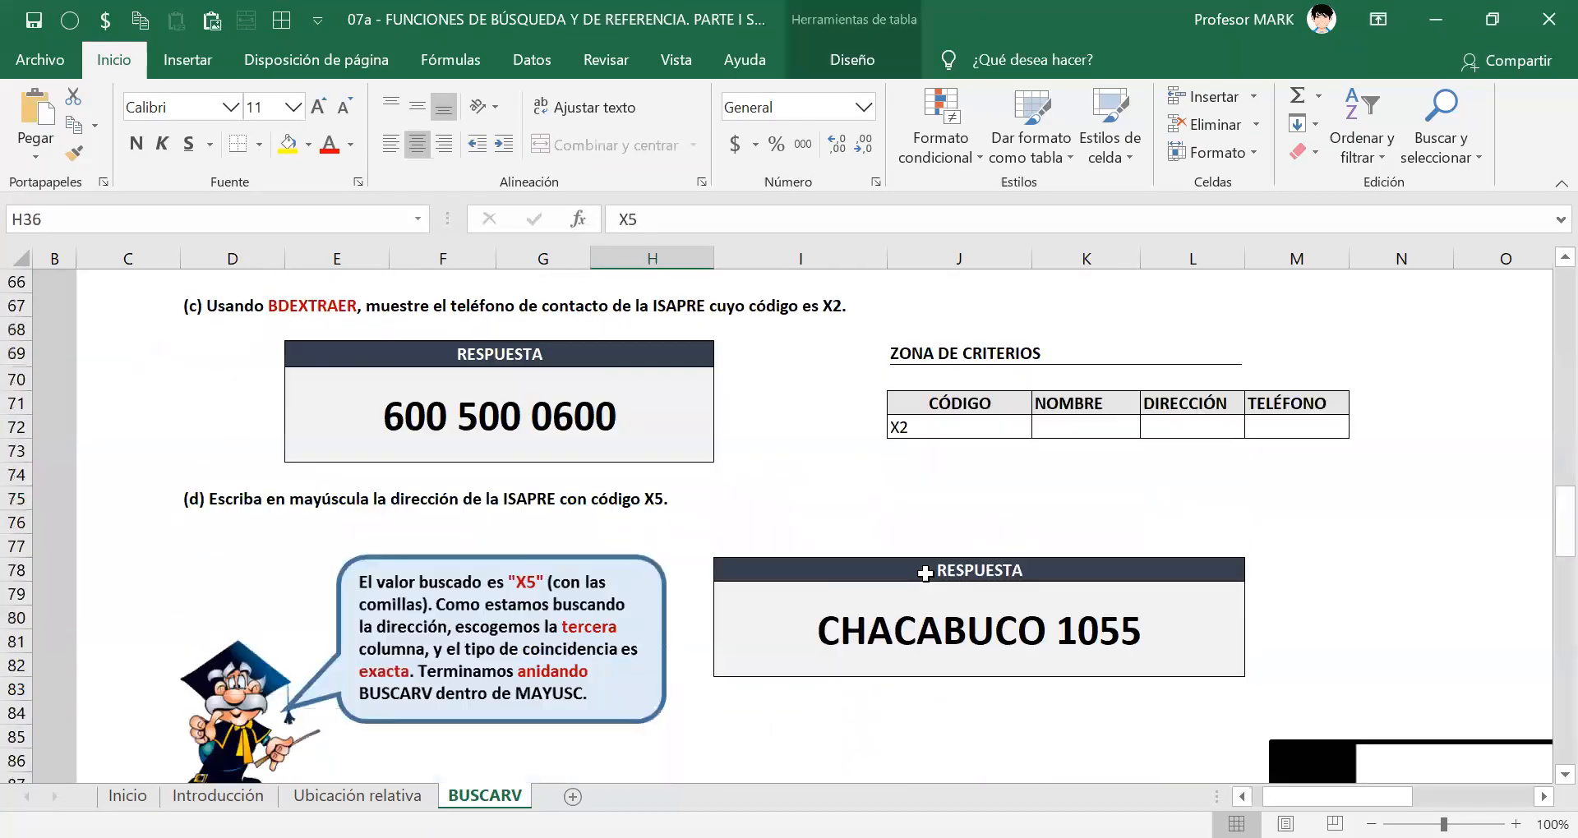
scroll(926, 572, "down", 5)
scroll(925, 572, "down", 9)
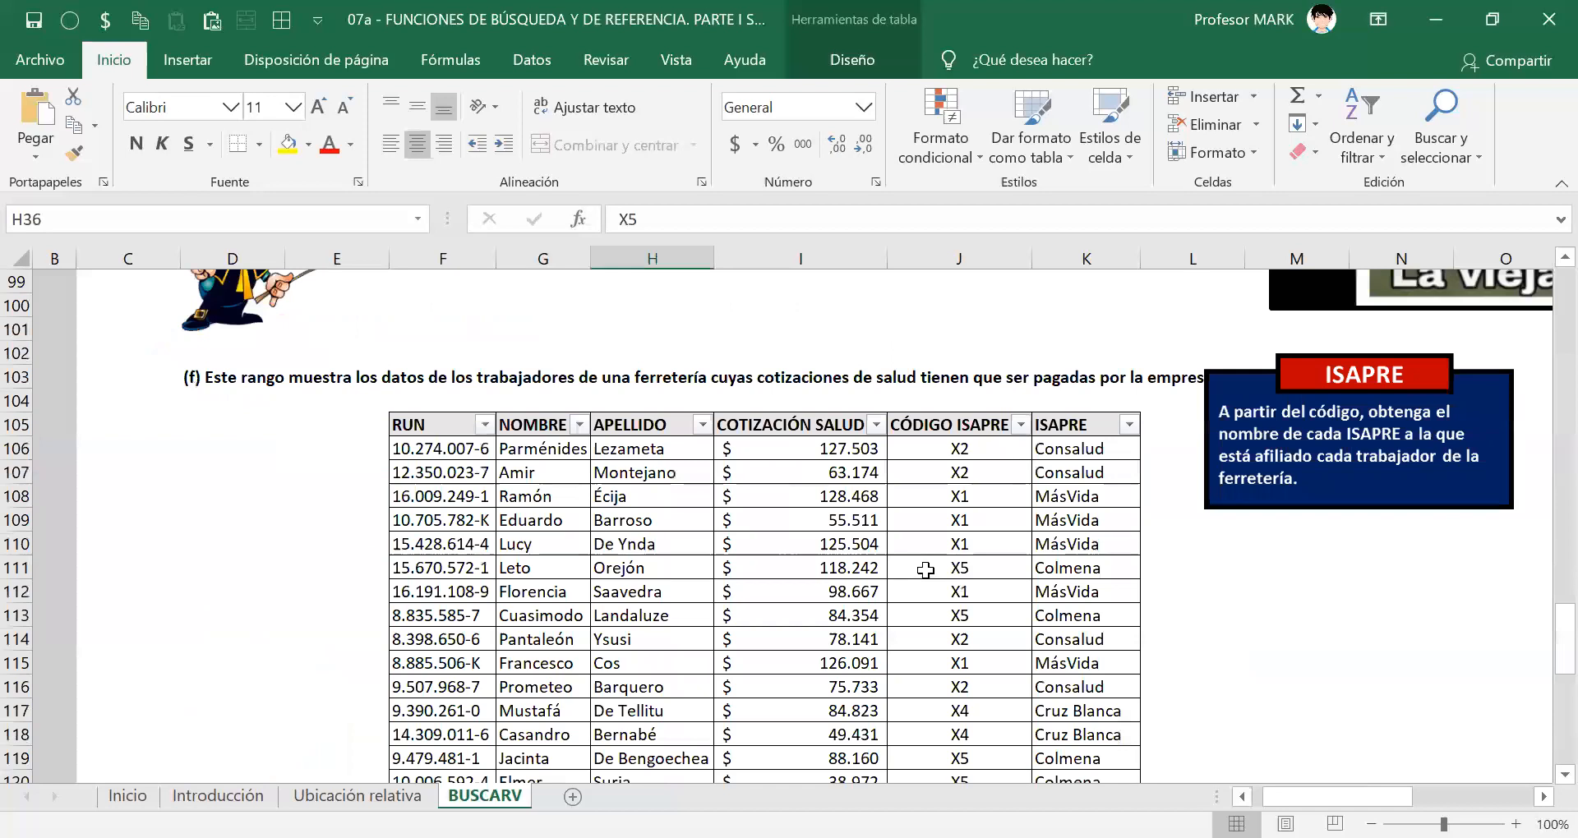
scroll(925, 571, "up", 7)
scroll(926, 571, "up", 18)
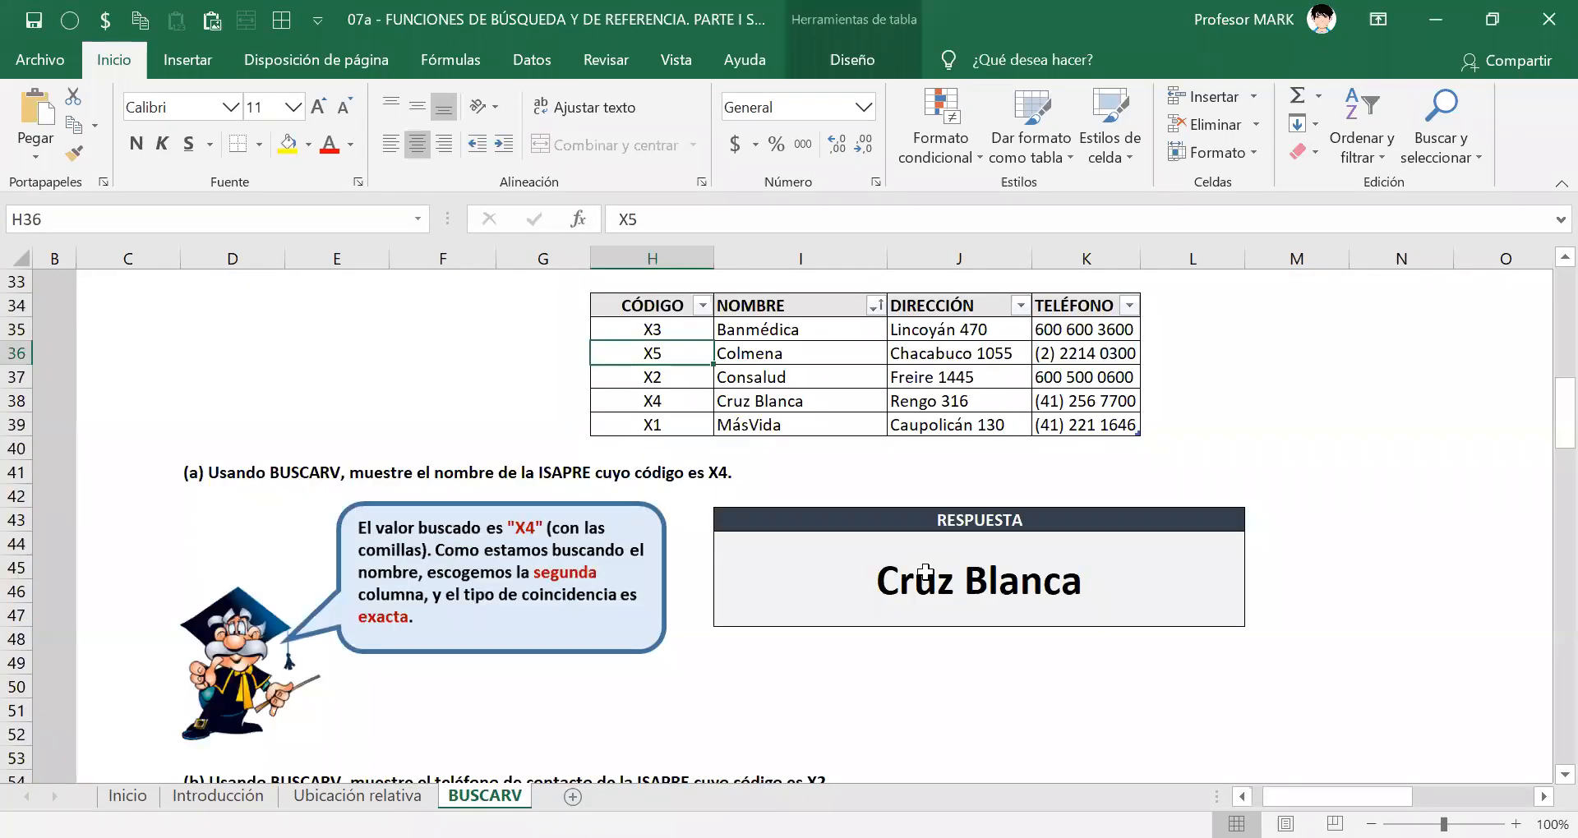
left_click_drag(773, 332, 789, 421)
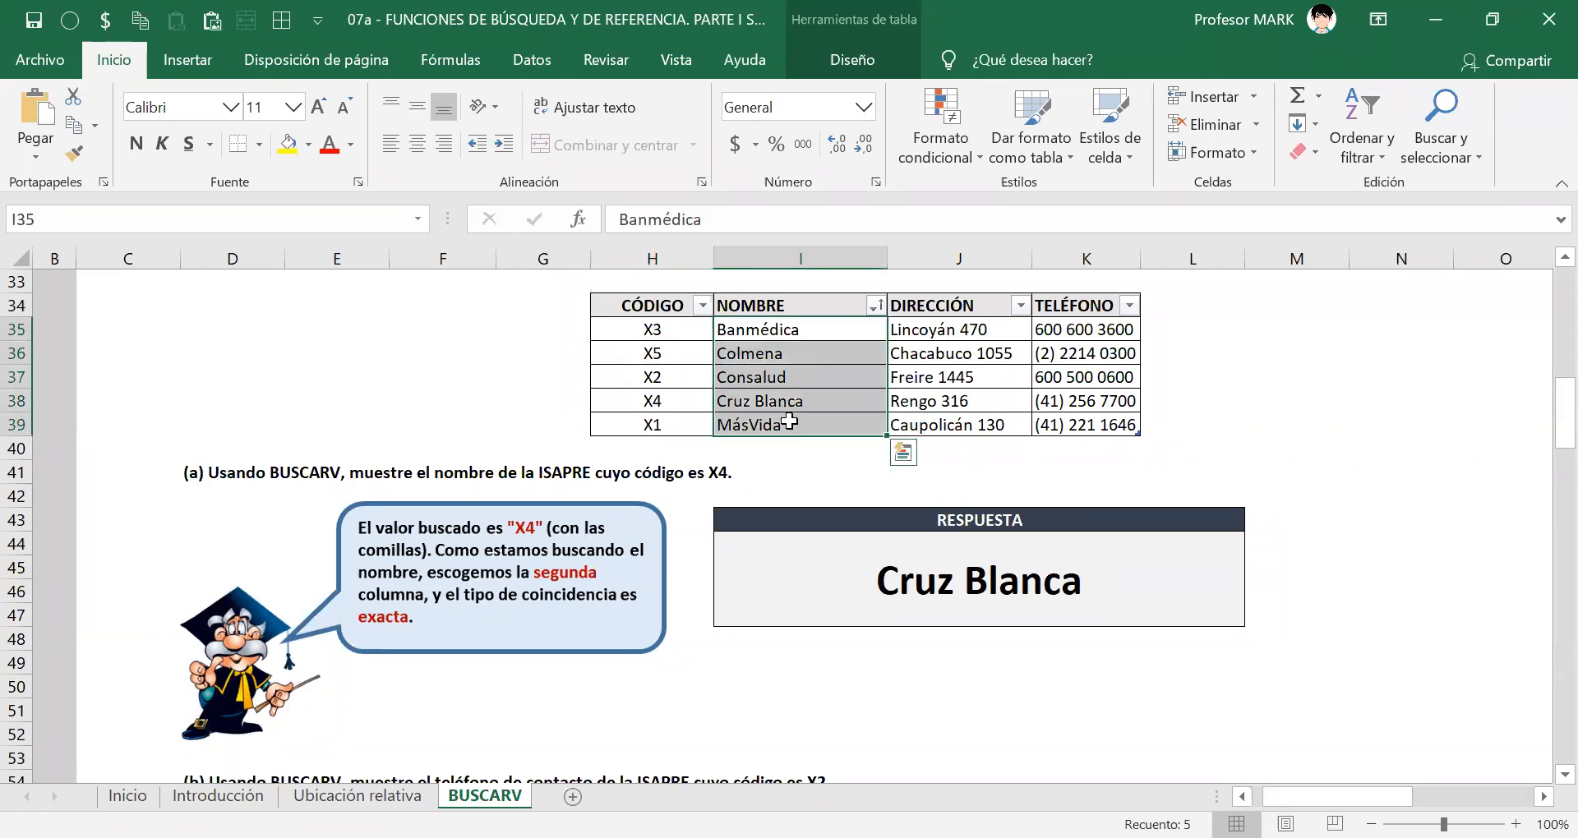
left_click(757, 329)
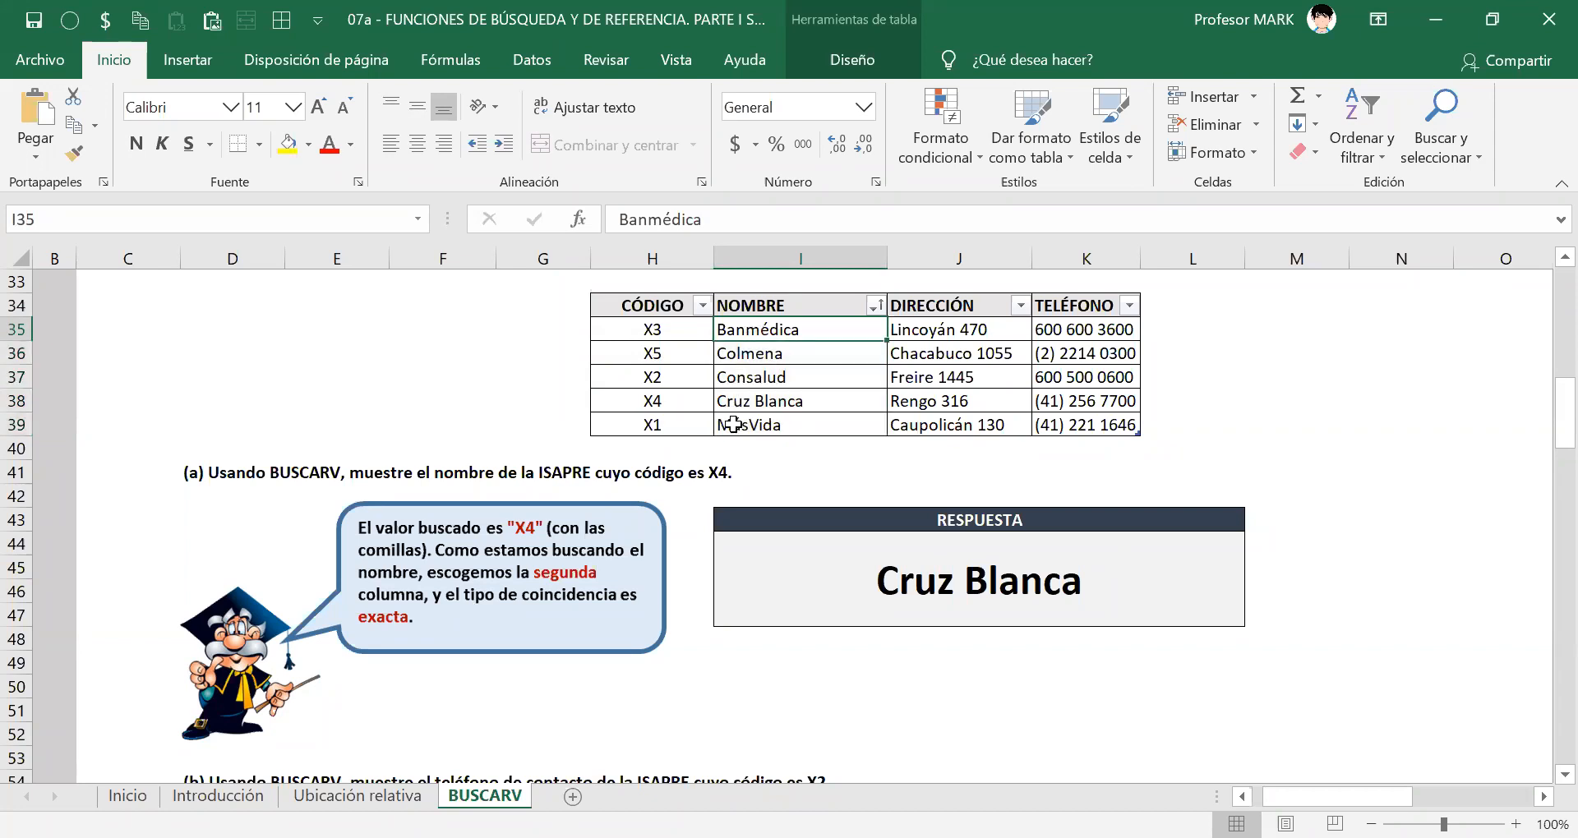
left_click(732, 424)
left_click_drag(749, 333, 747, 423)
left_click(748, 382)
left_click(742, 335)
left_click_drag(742, 337, 738, 420)
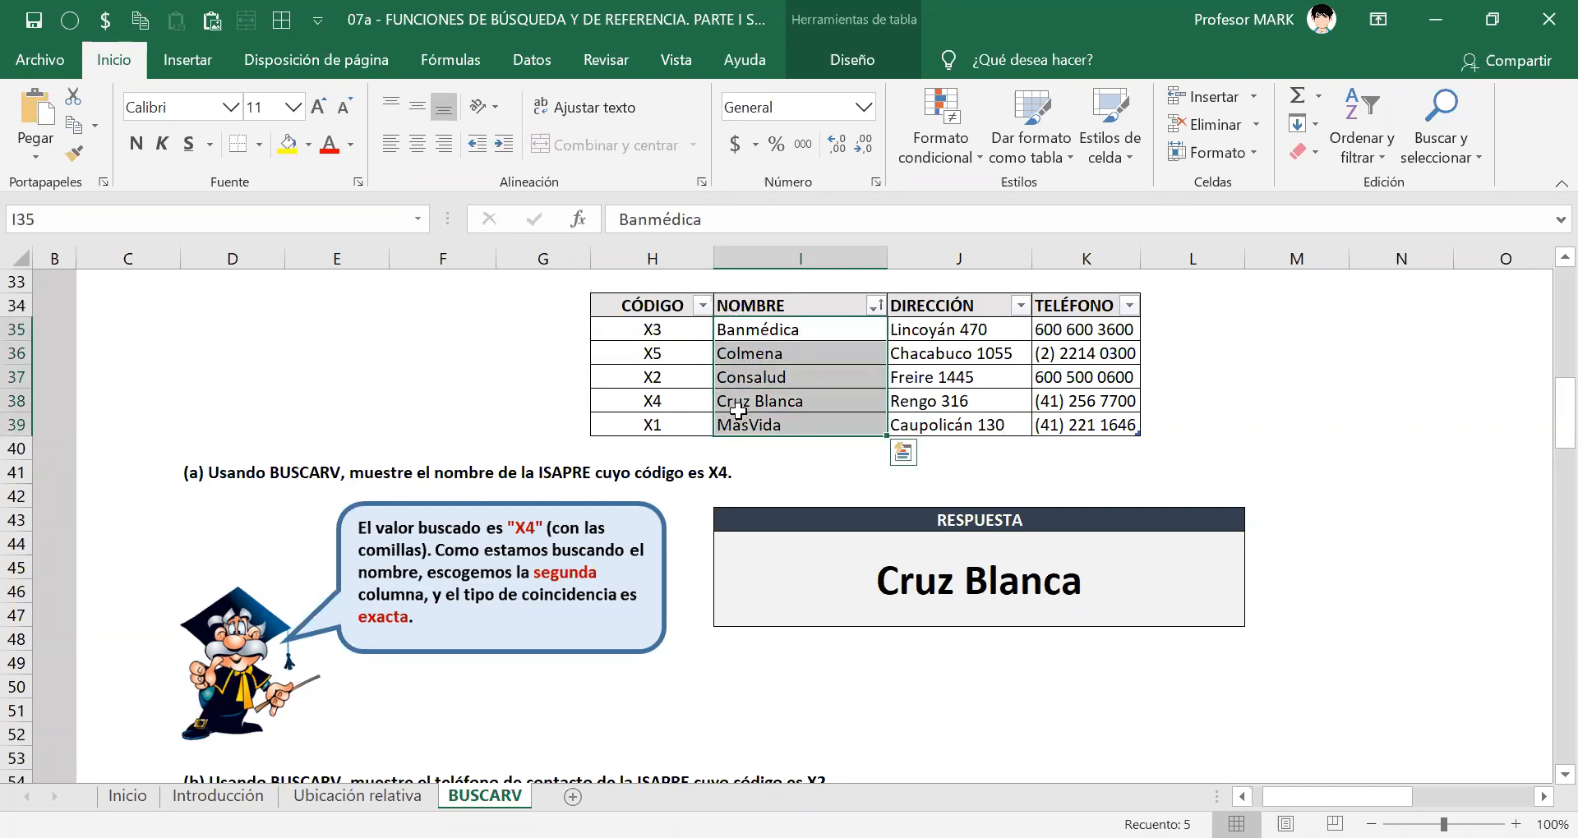
Examine the empty answer box of exercise (g) and the blank cells D137:D143 beside exercise (h).
scroll(945, 510, "down", 12)
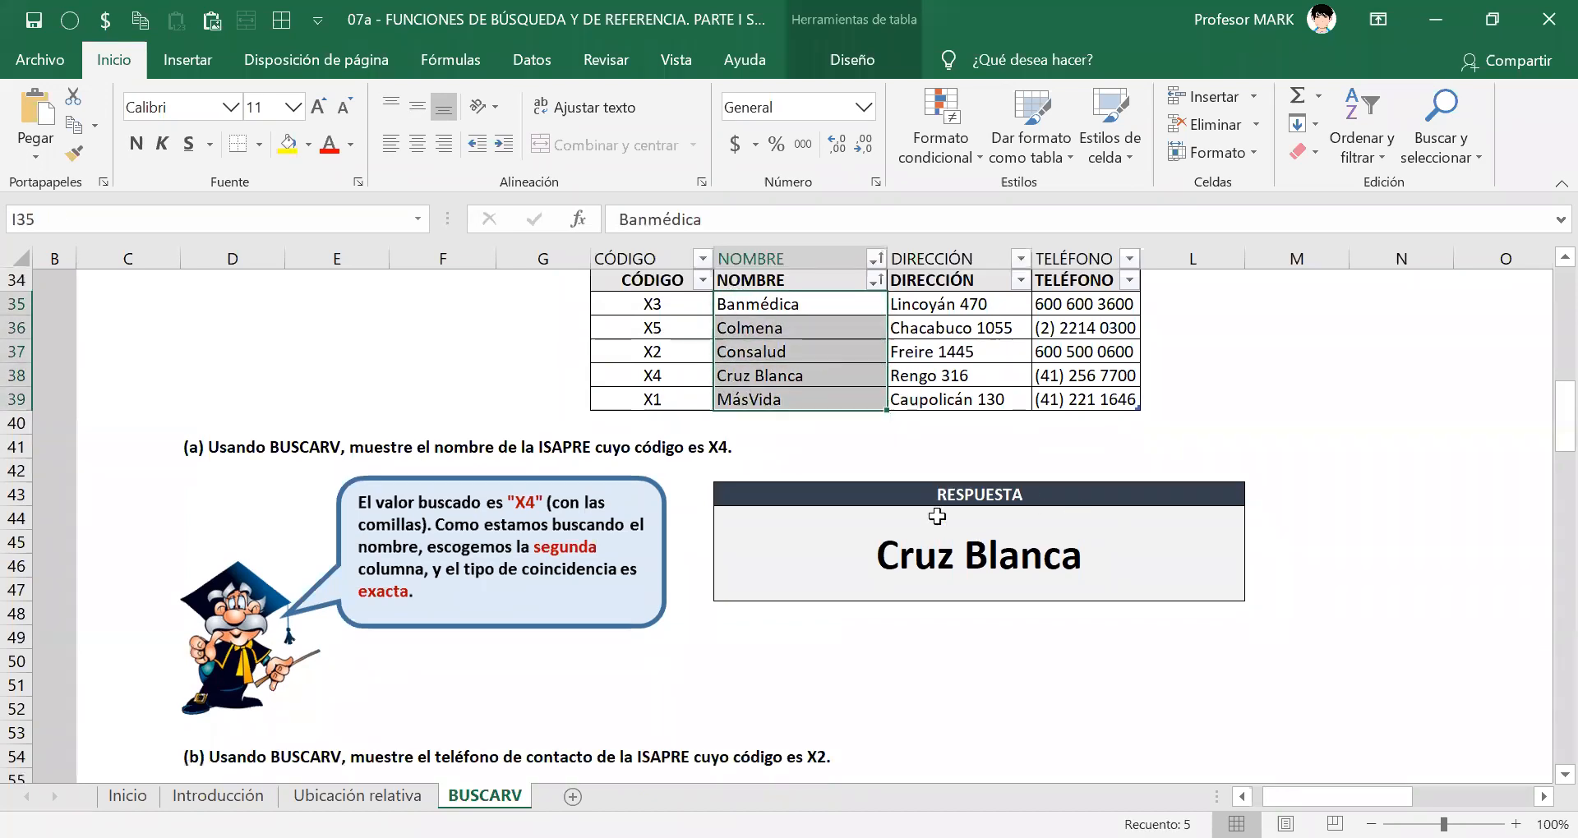
scroll(944, 507, "down", 18)
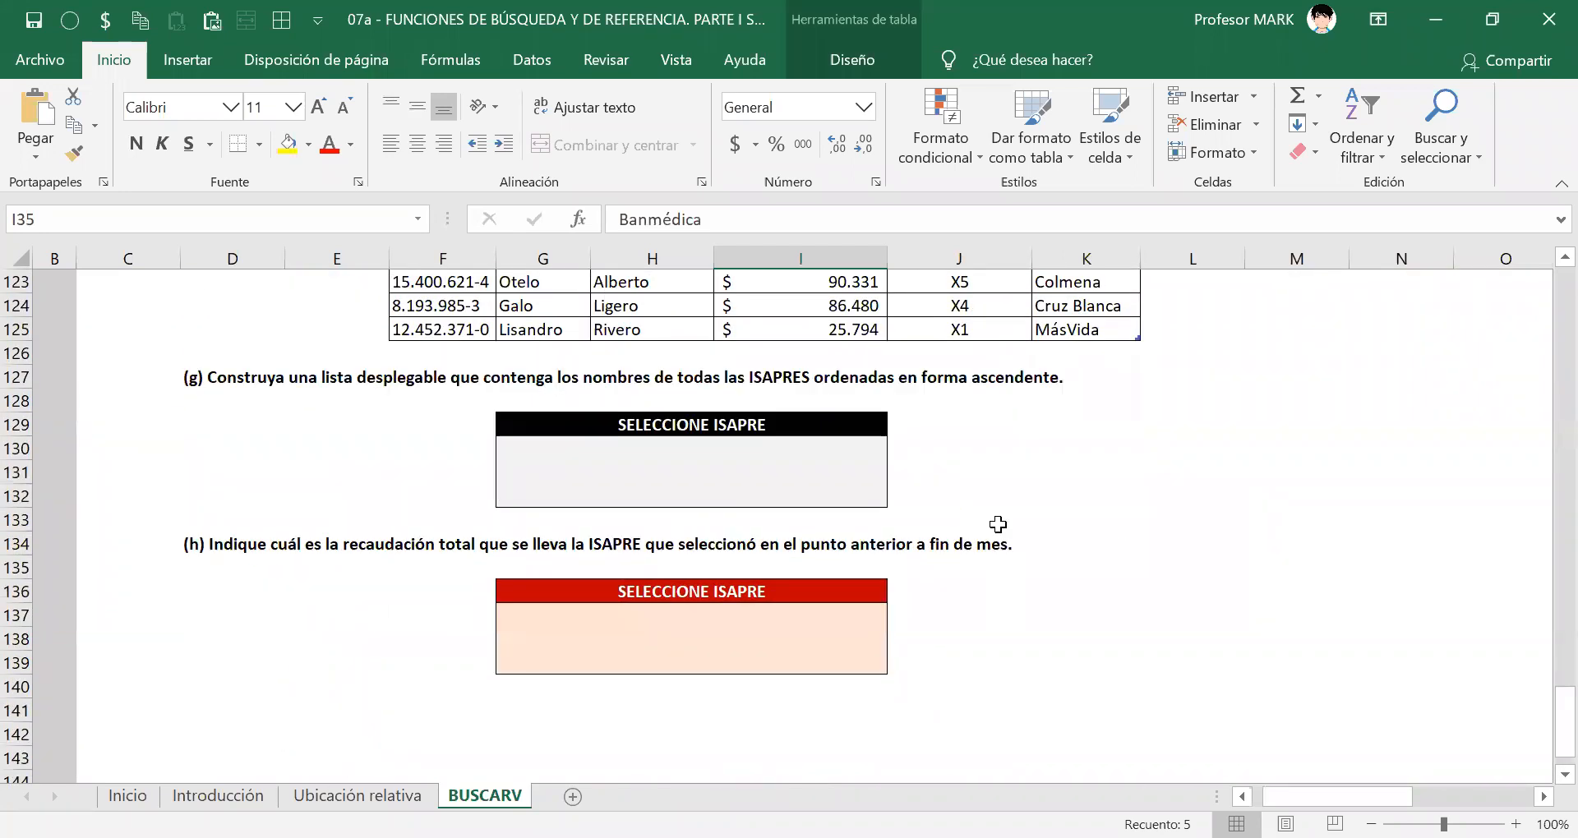
left_click(695, 474)
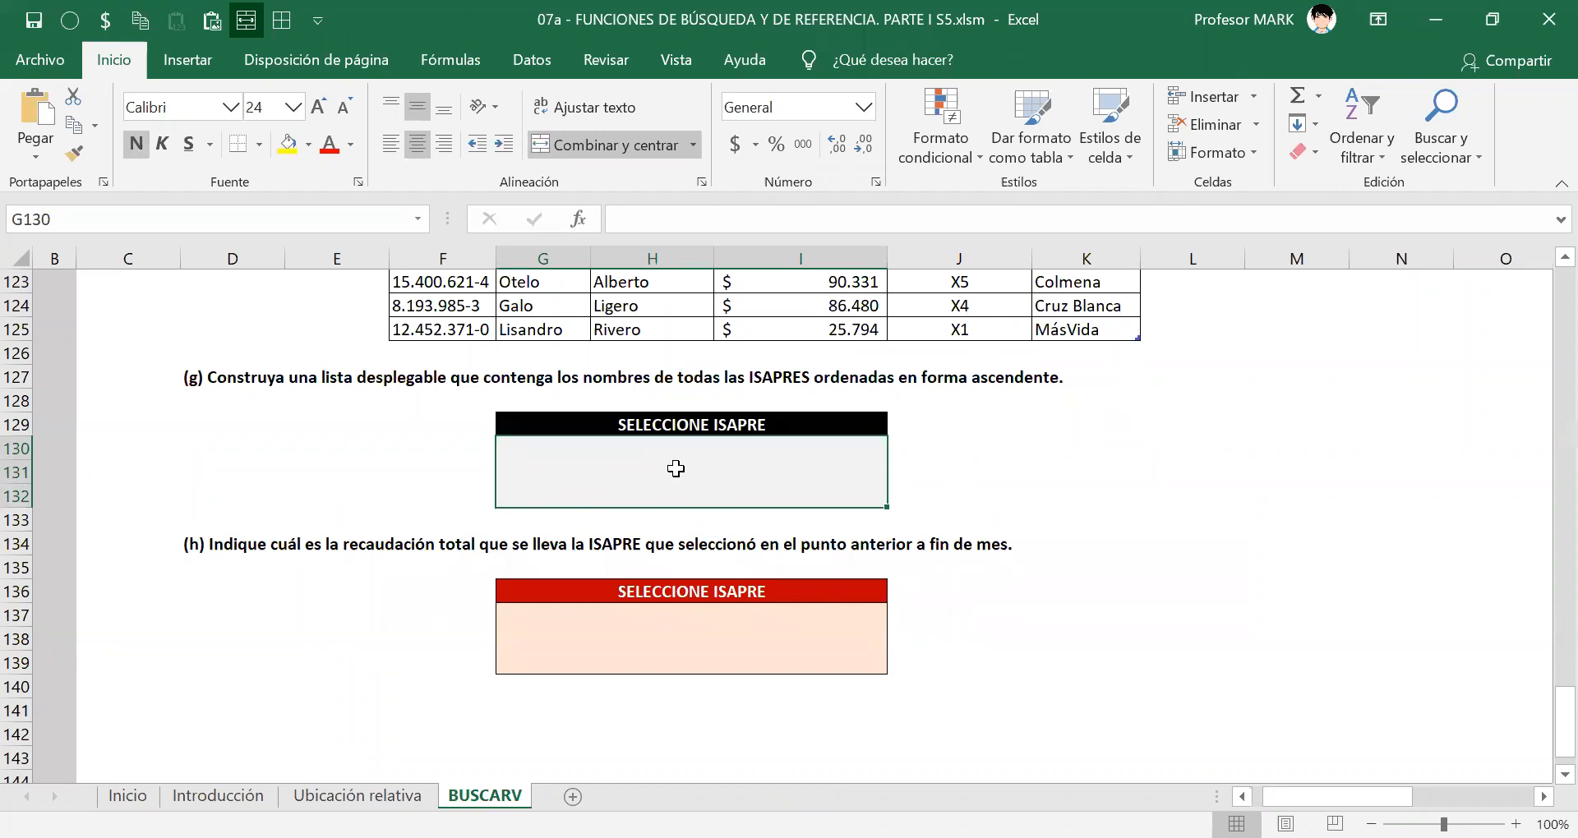
mouse_move(1183, 403)
left_mouse_down()
mouse_move(1173, 411)
mouse_move(1266, 497)
left_mouse_up()
left_click(263, 618)
scroll(258, 595, "down", 1)
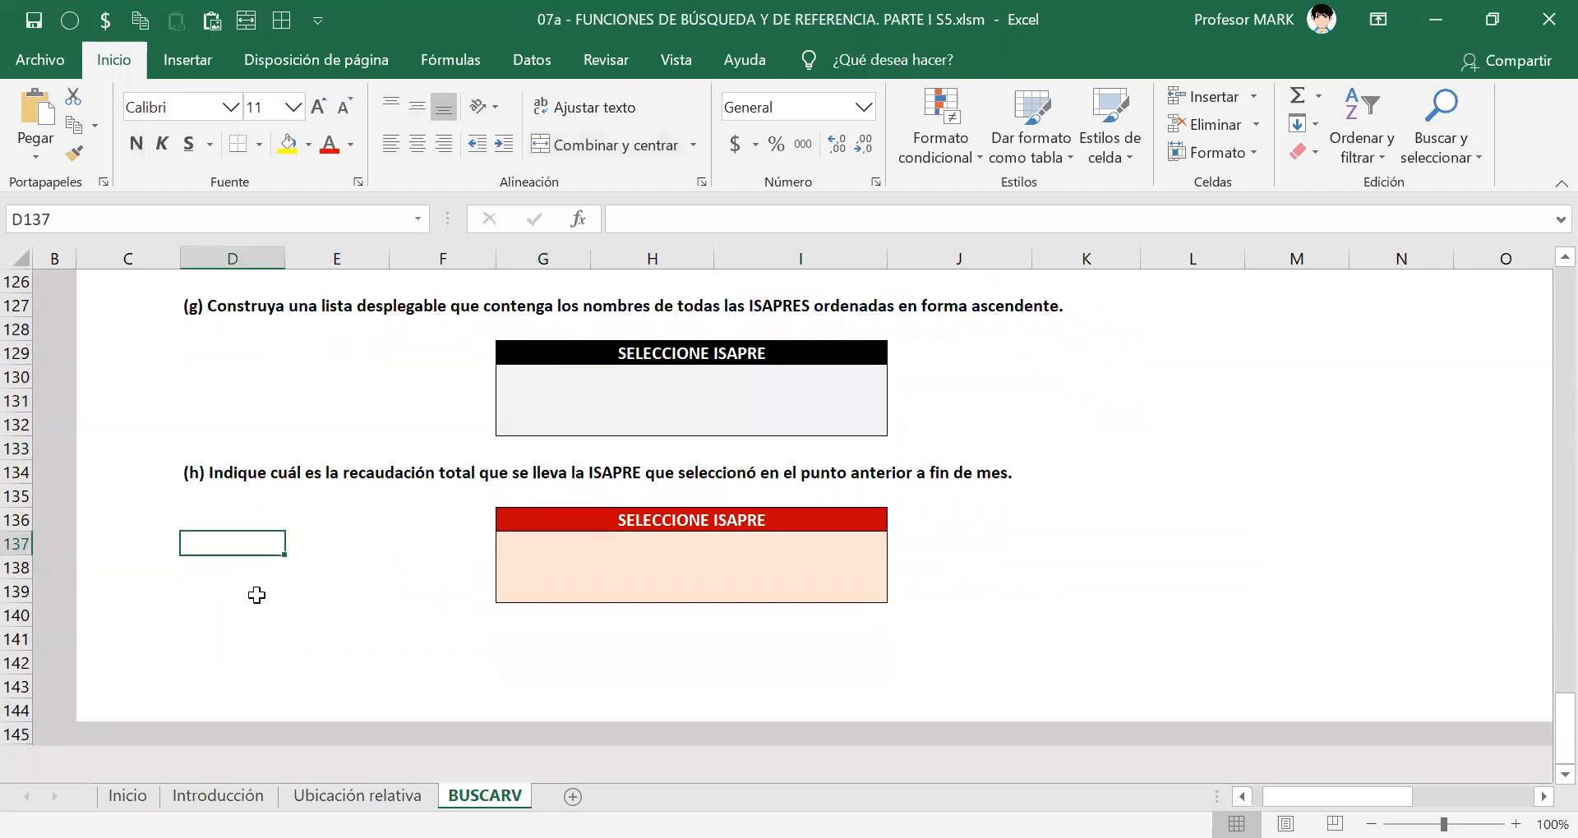
left_click_drag(232, 541, 204, 687)
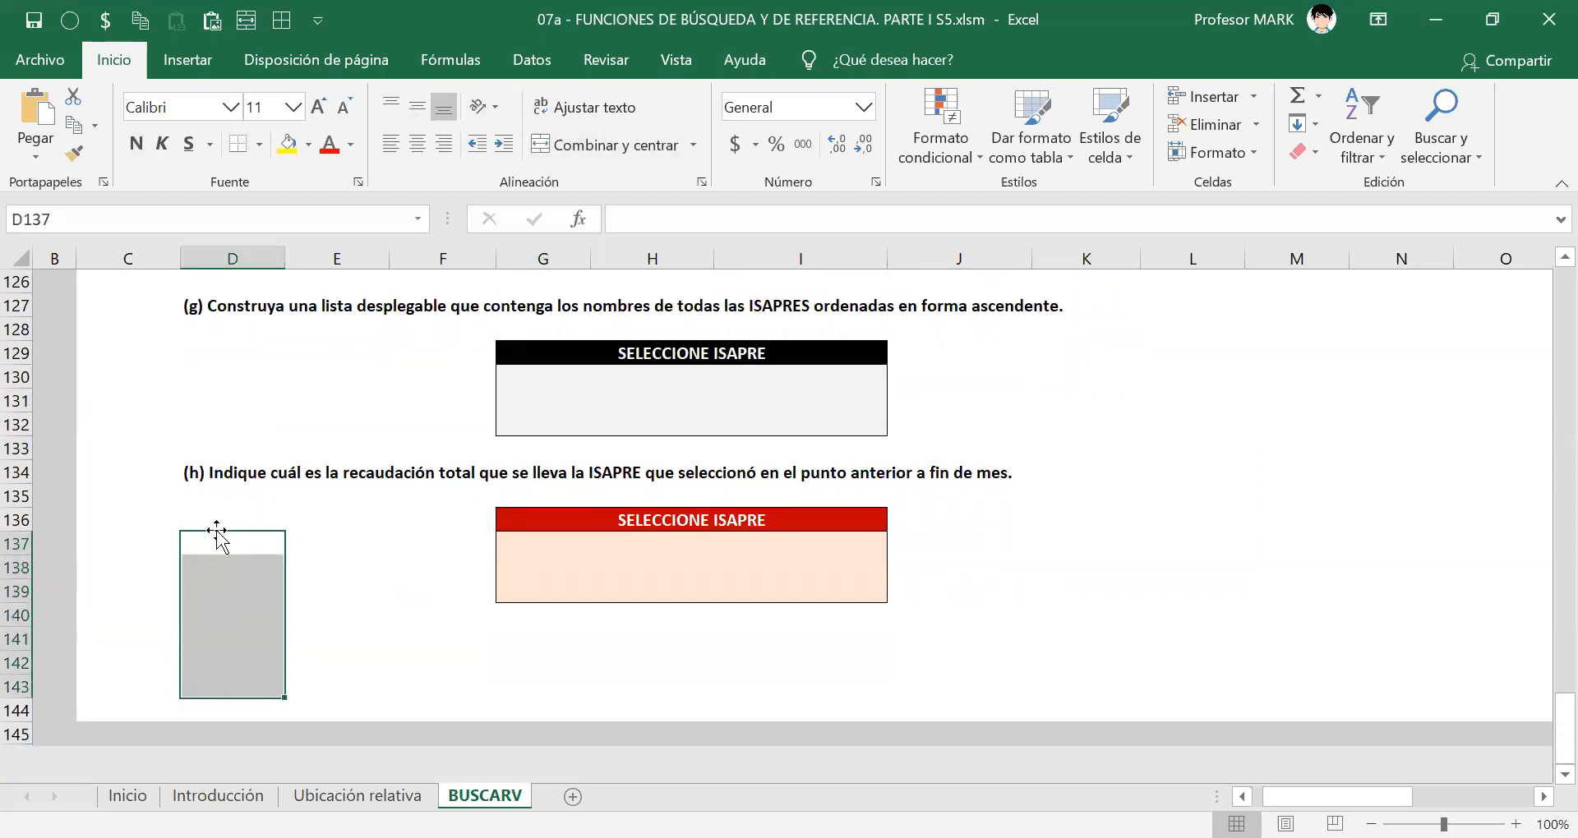
scroll(799, 601, "up", 1)
Start data validation for the exercise (g) answer cell G130 and set the allowed values to Lista.
left_click(700, 469)
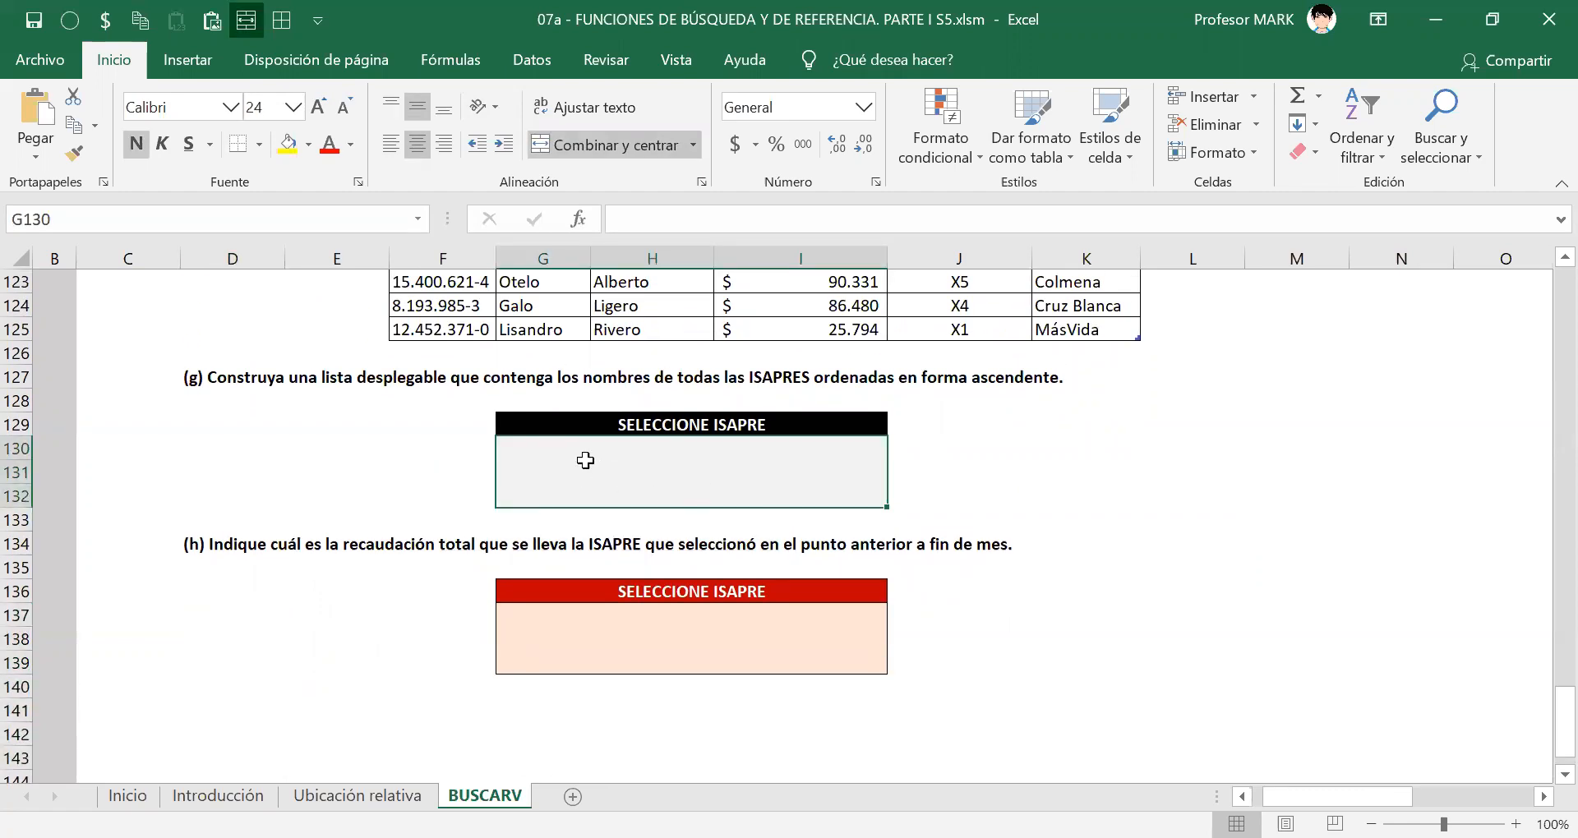
left_click(536, 66)
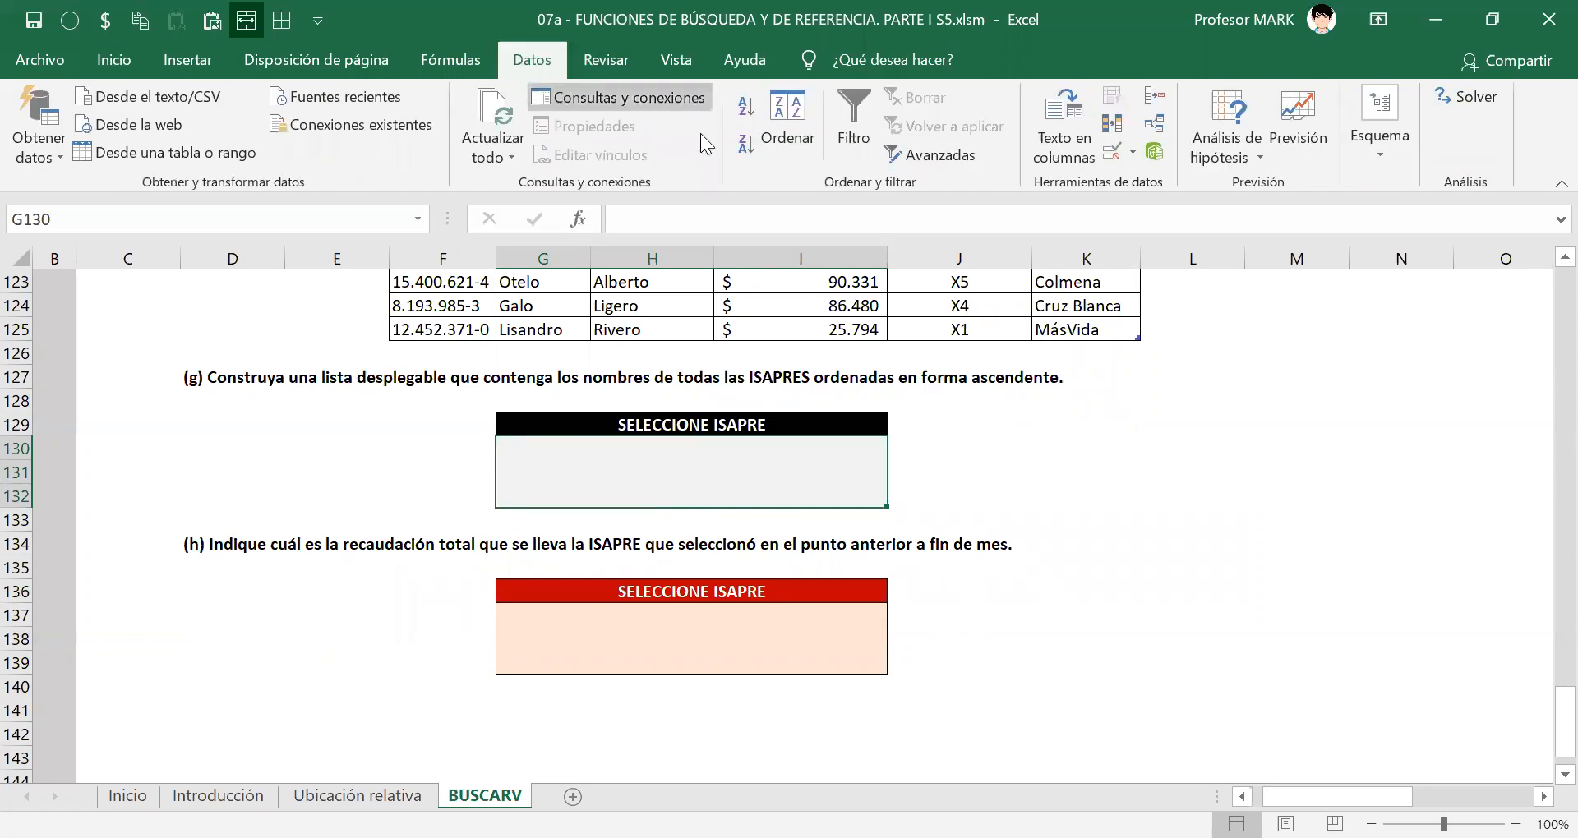
left_click(1132, 152)
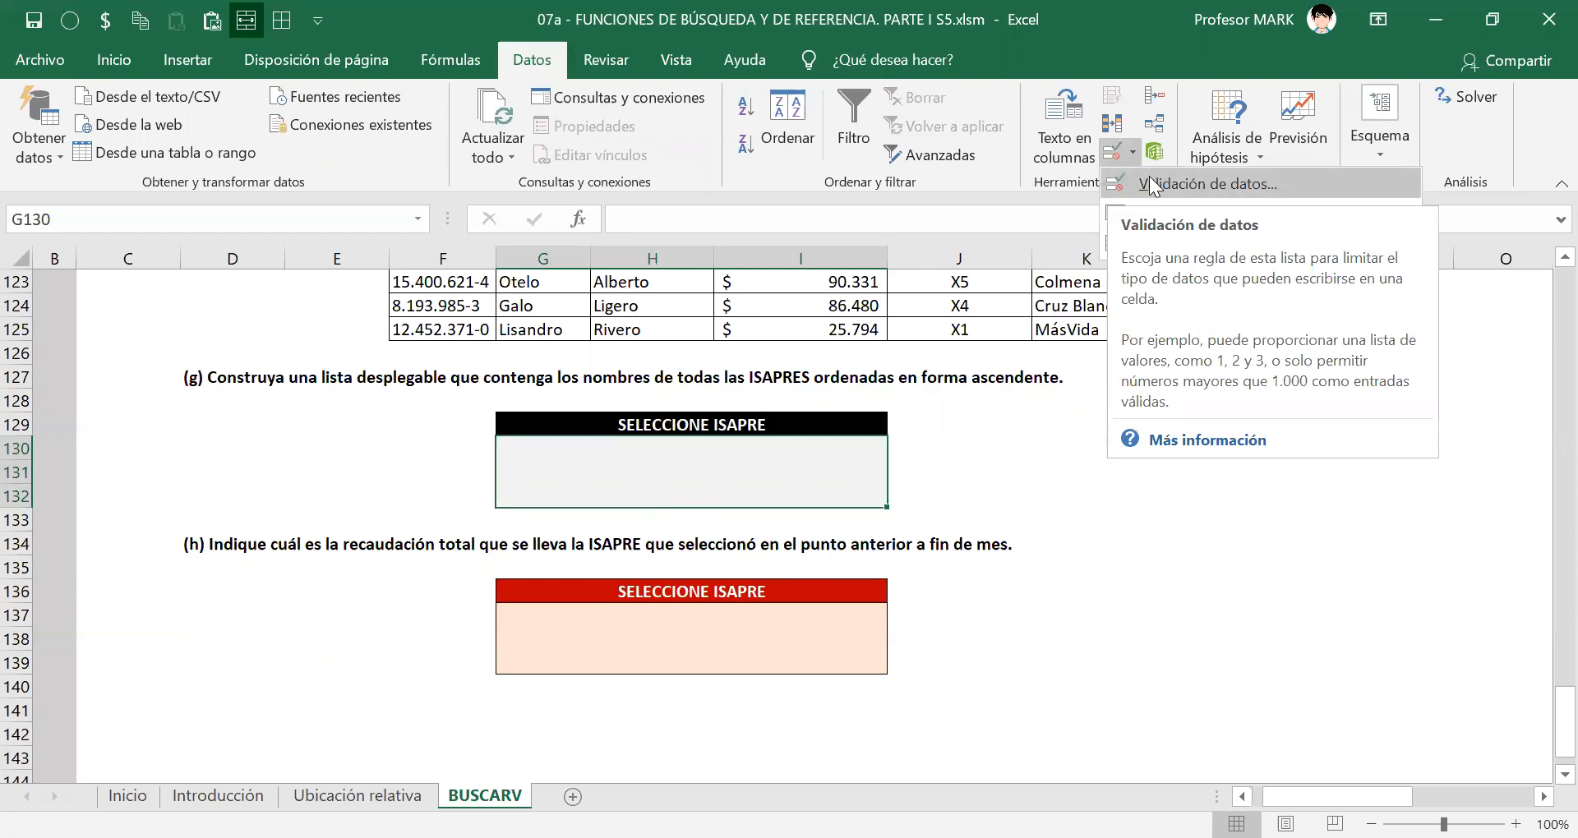
left_click(1149, 183)
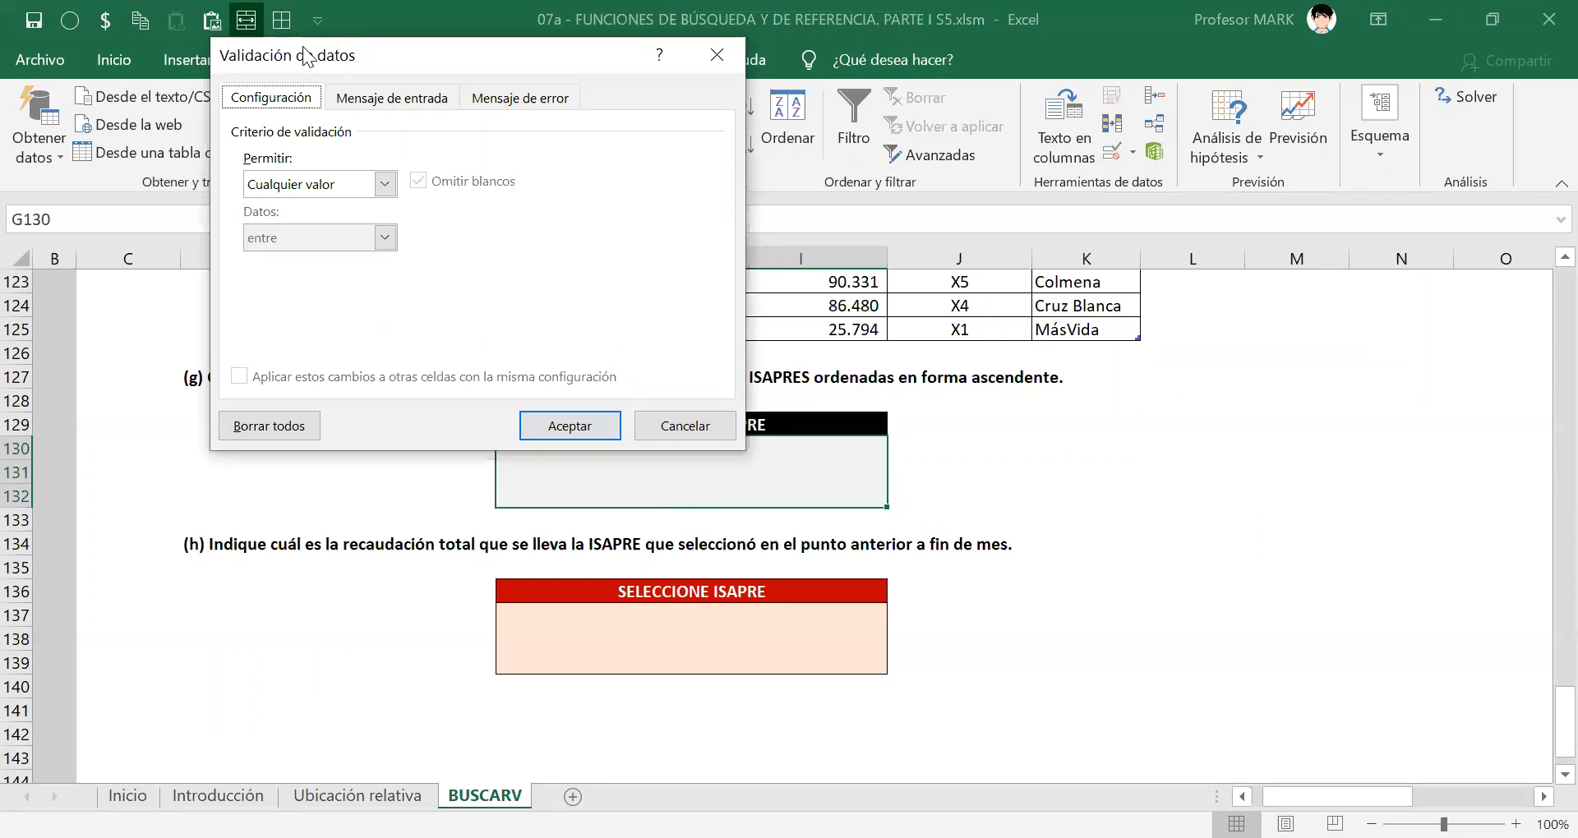
left_click_drag(304, 55, 1012, 127)
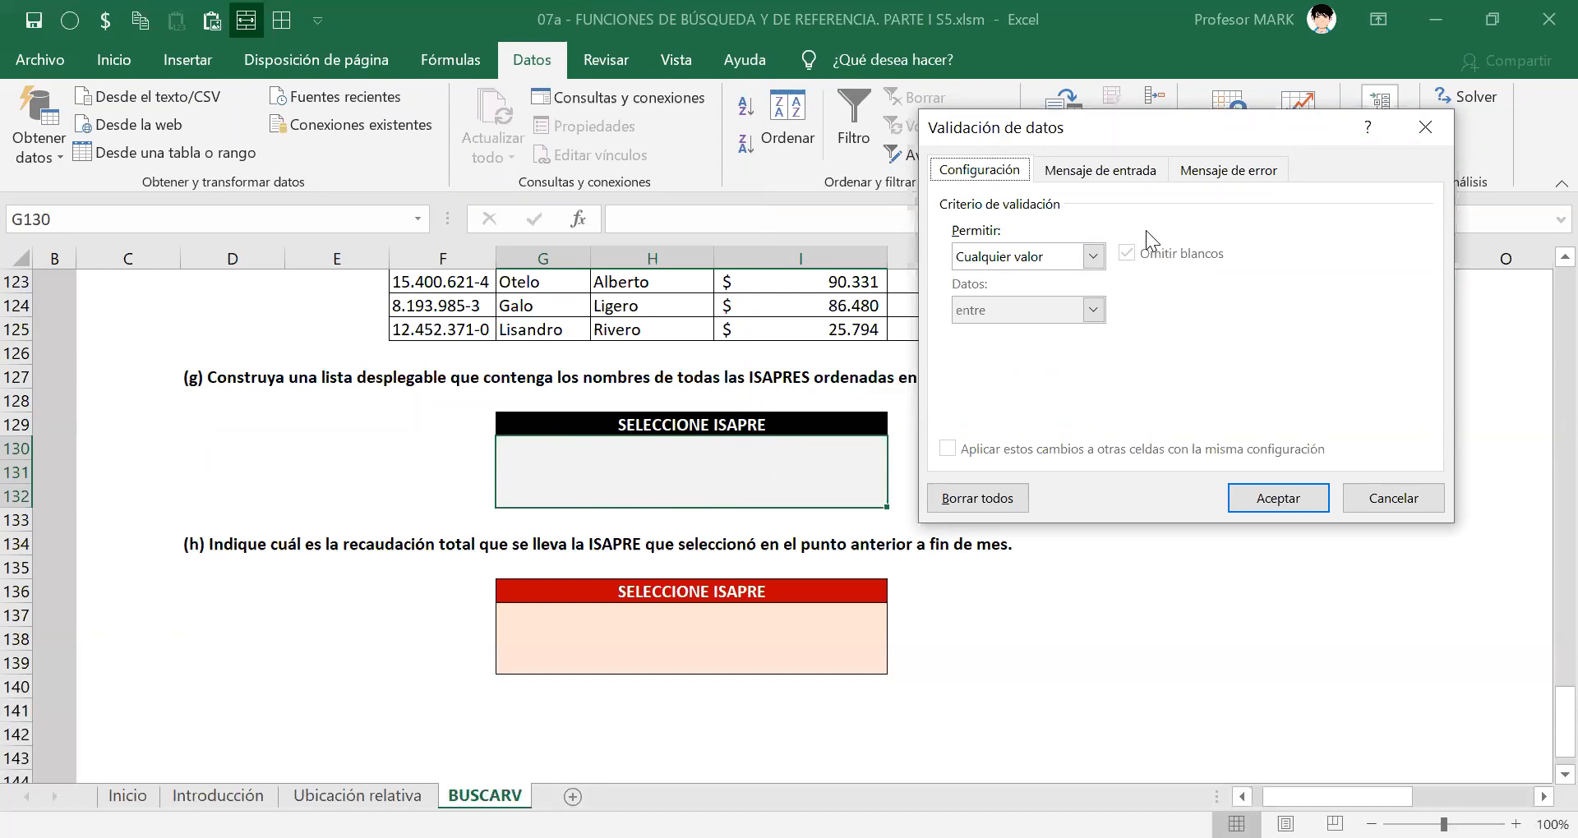
left_click(1097, 255)
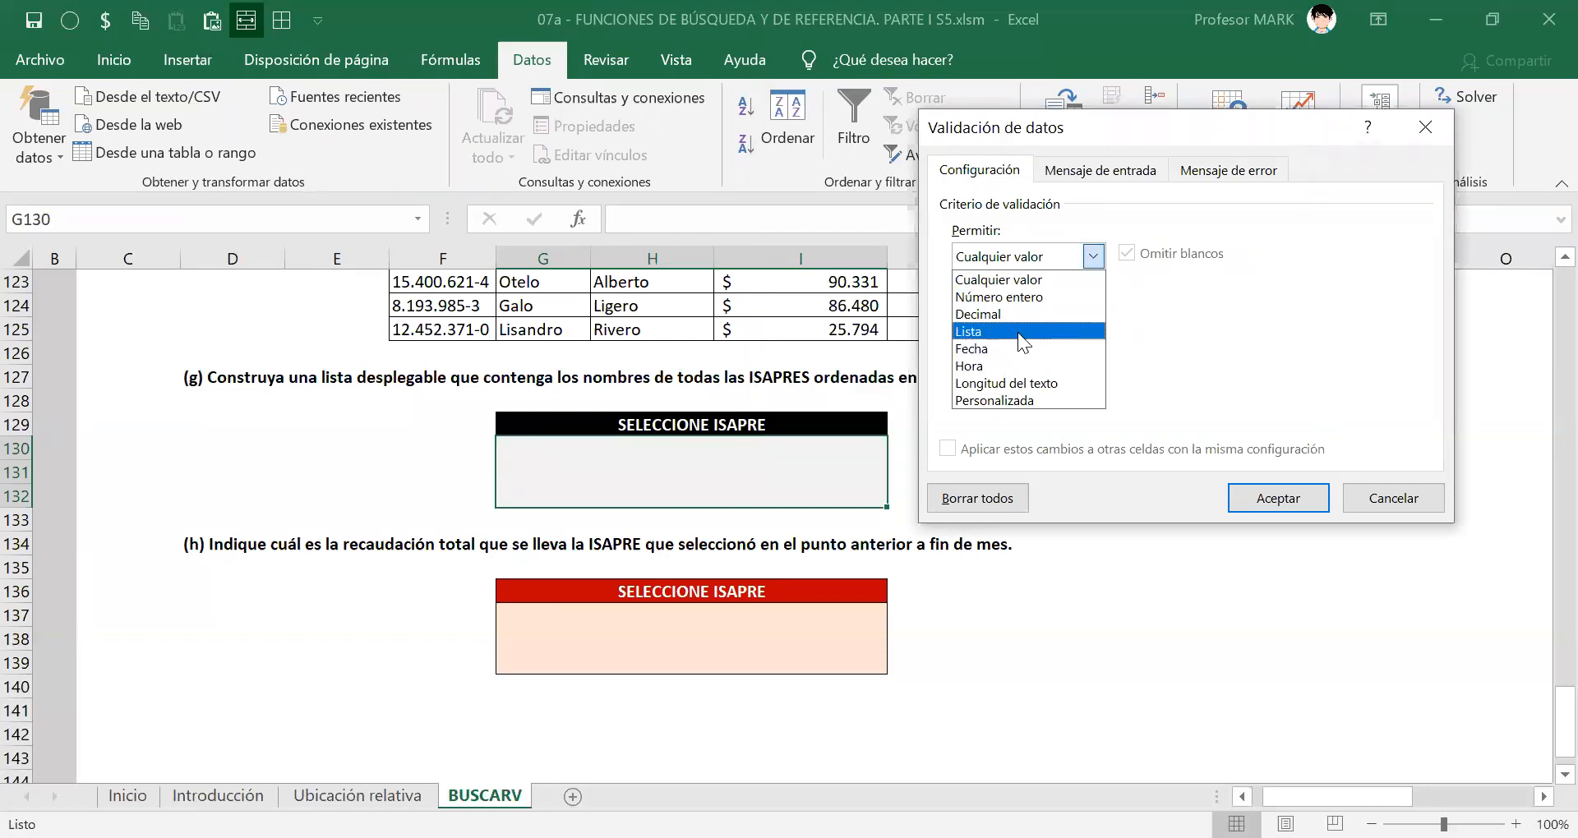
left_click(985, 332)
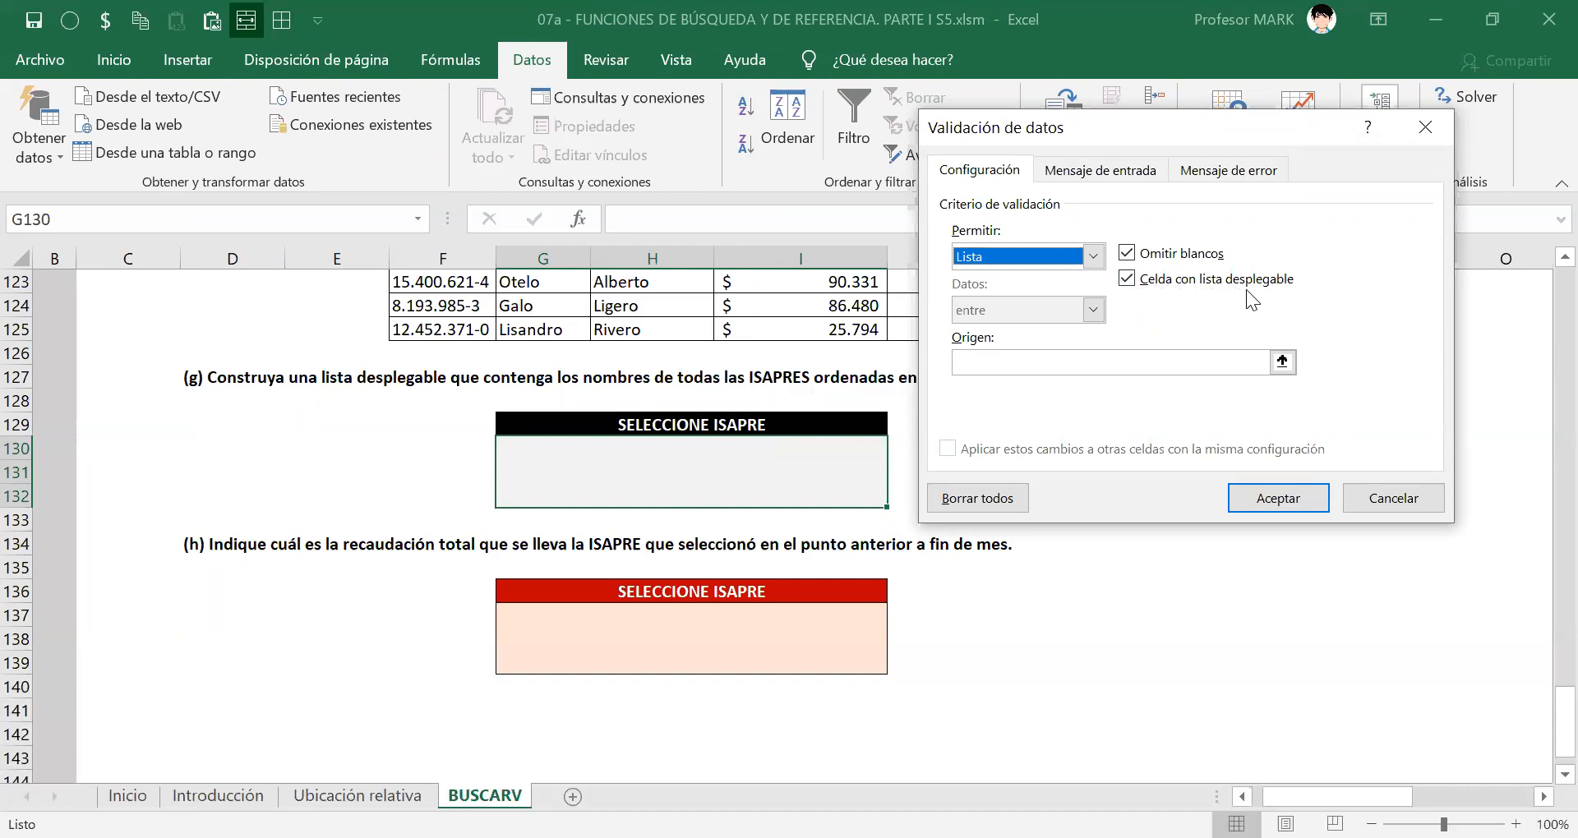
Set the list's source to the ISAPRE names in $I$35:$I$39 of the Concepción table.
left_click(998, 365)
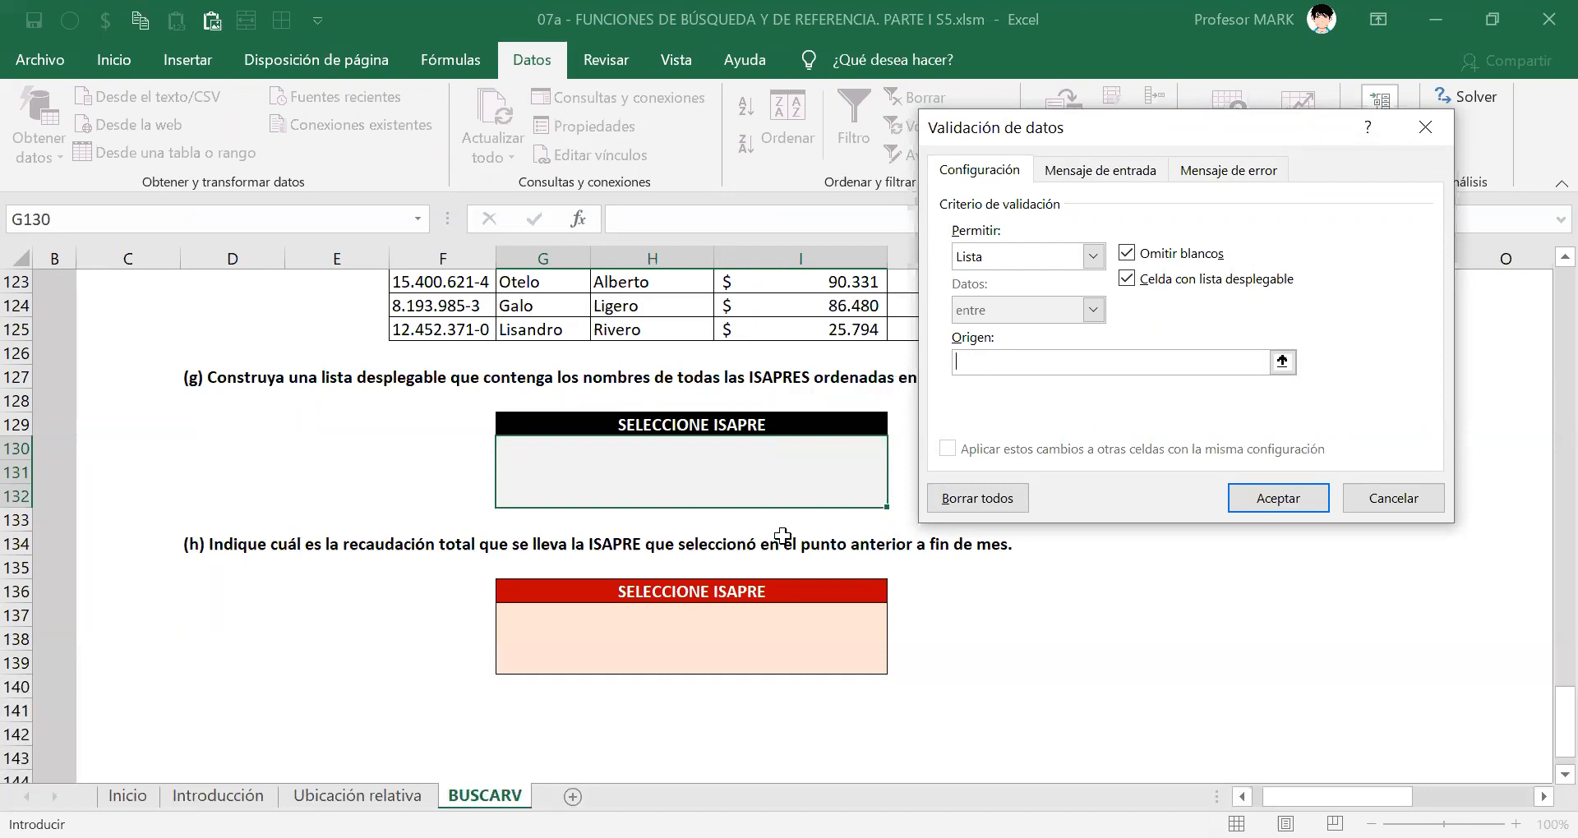
scroll(849, 516, "up", 6)
scroll(849, 517, "up", 14)
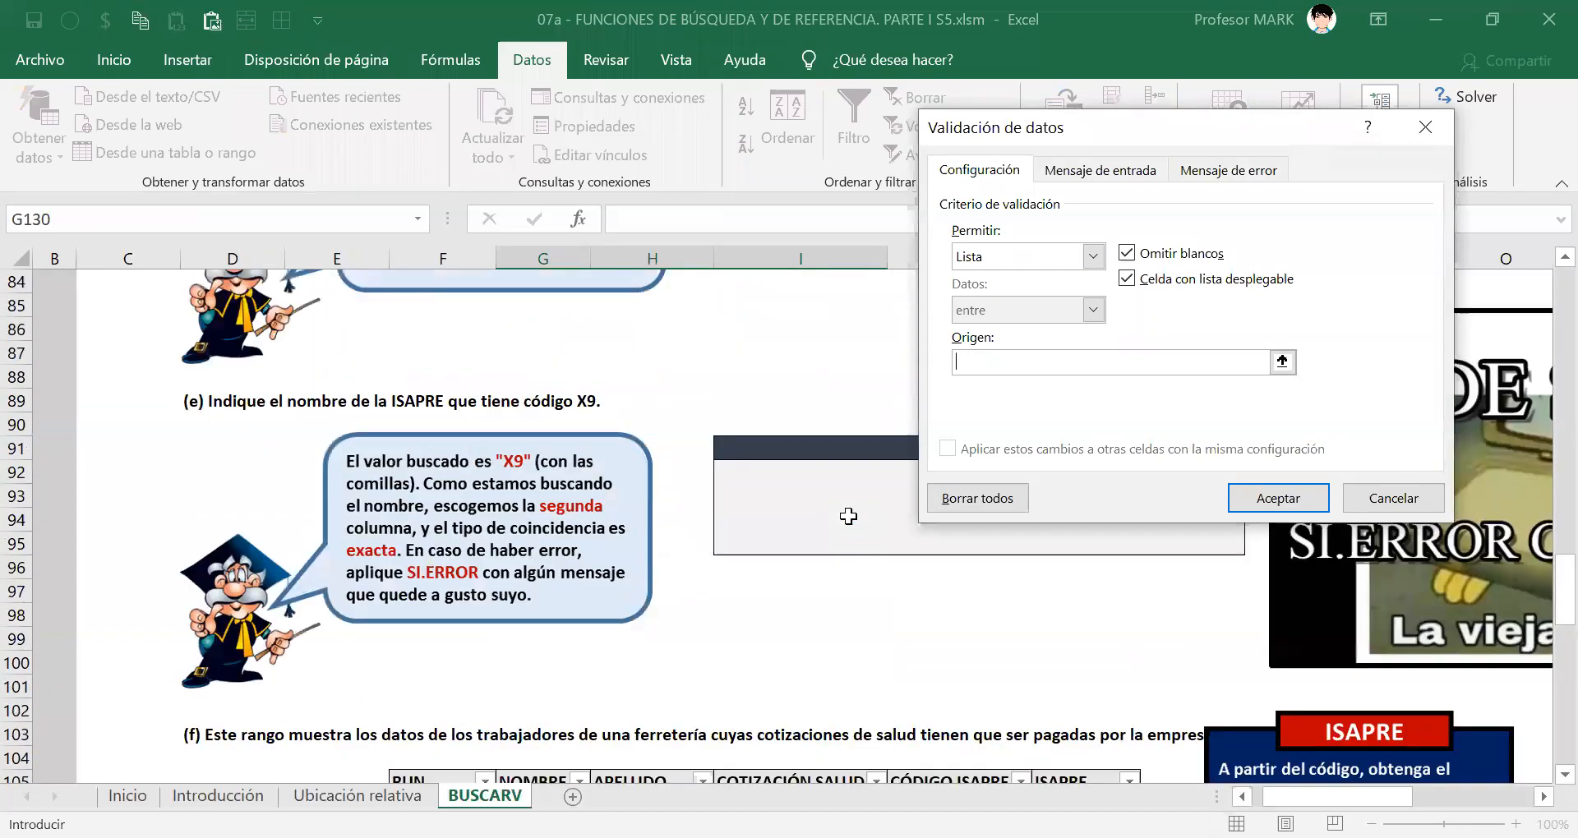
scroll(849, 517, "up", 9)
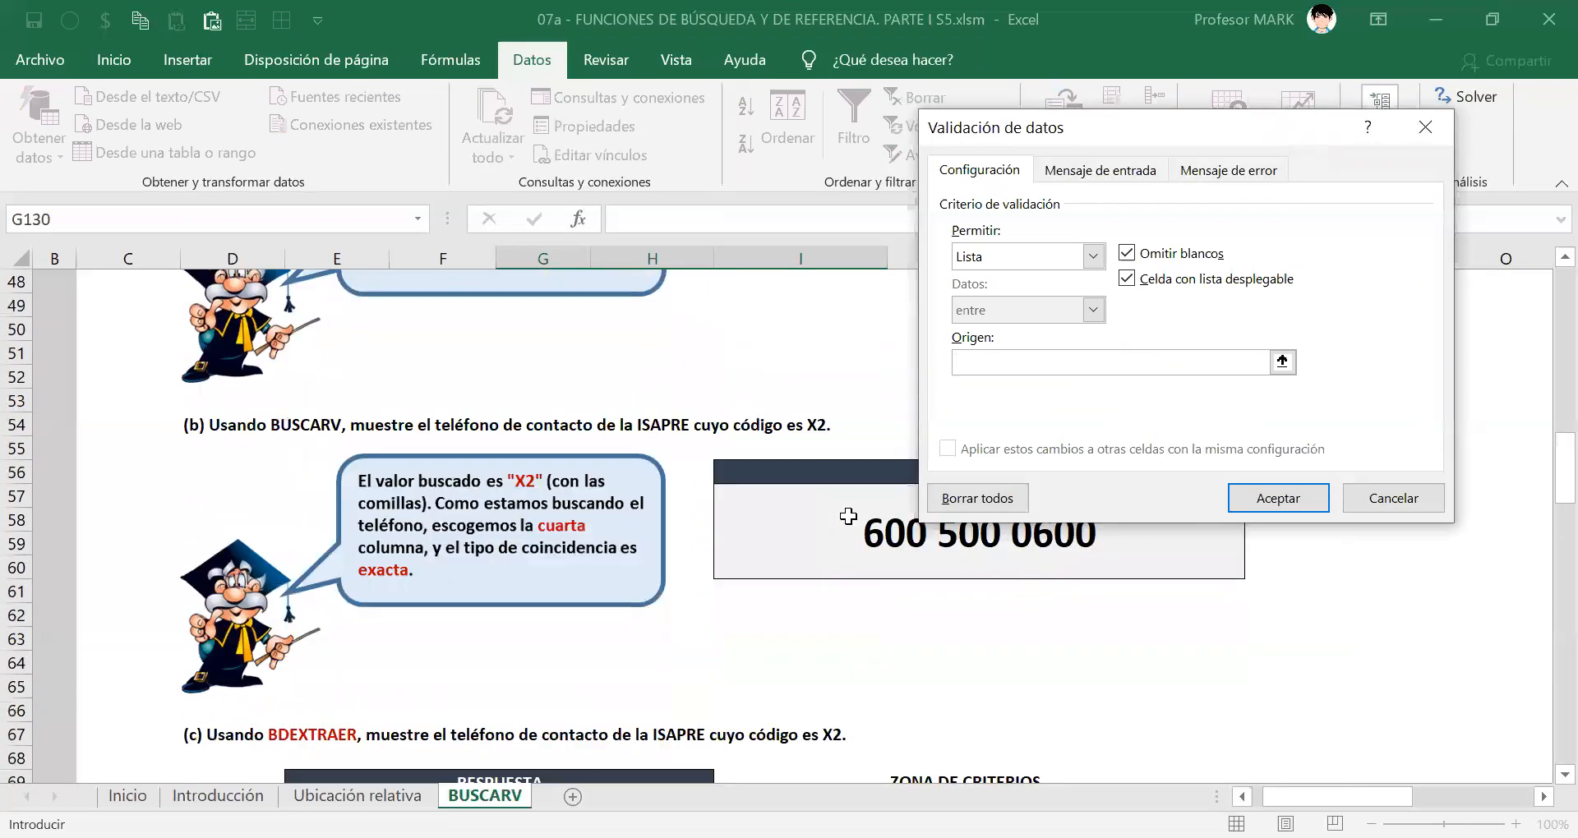
scroll(849, 520, "up", 1)
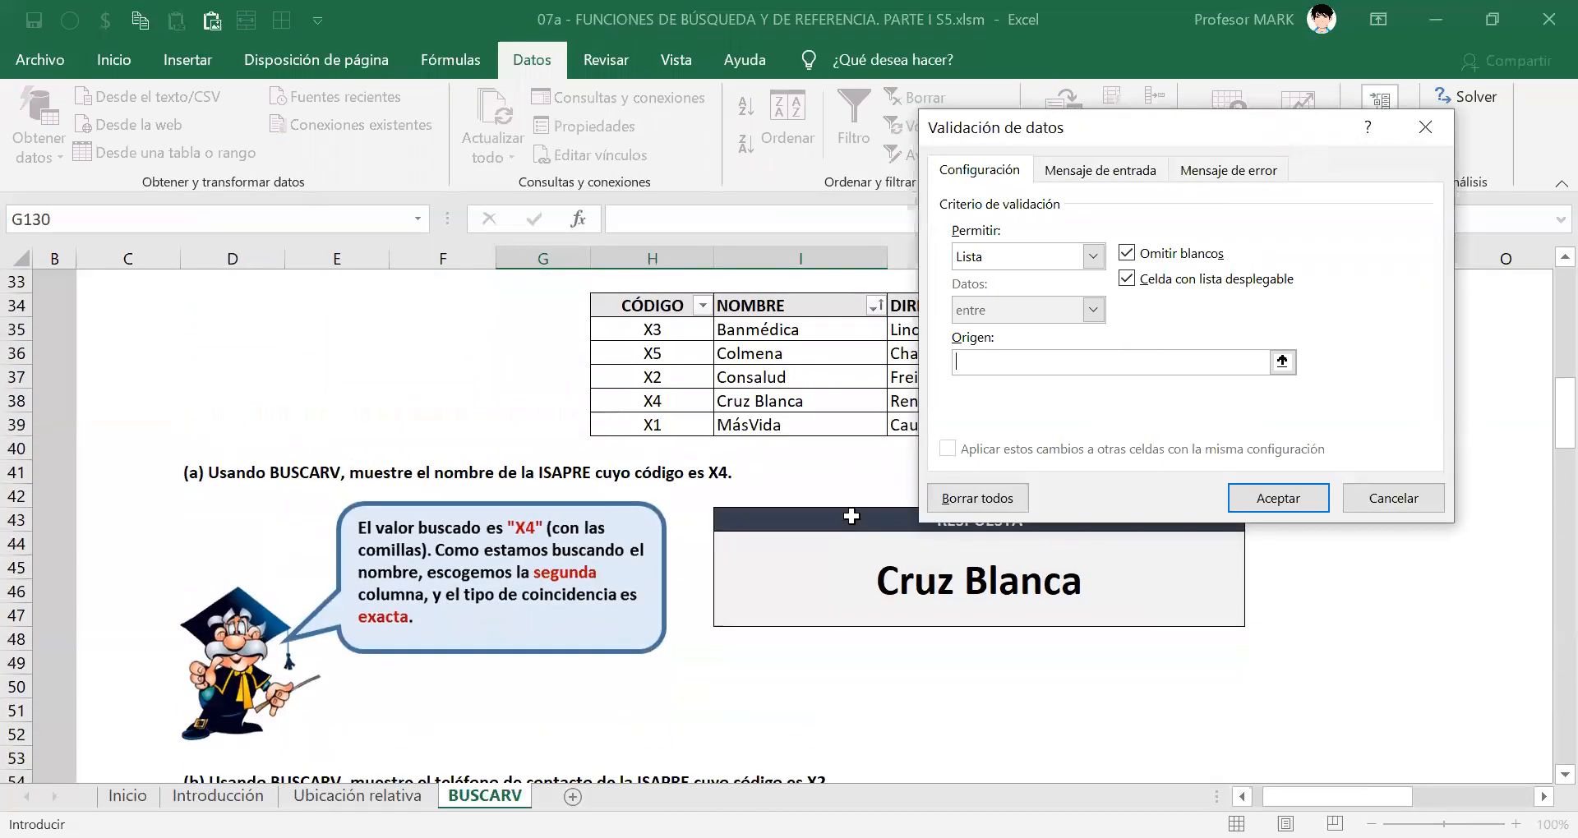
left_click(767, 331)
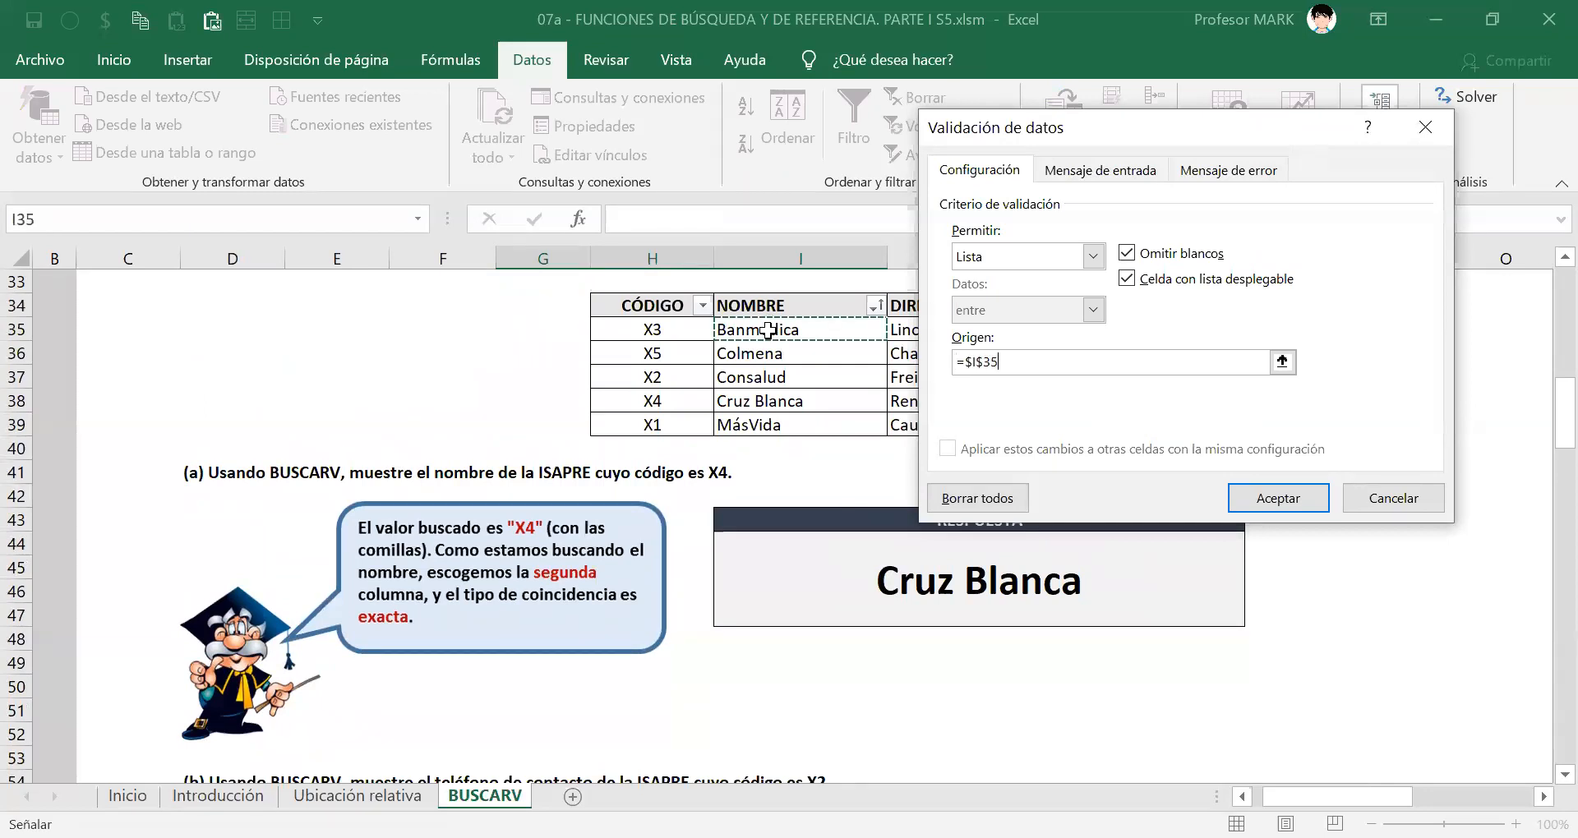
left_click_drag(767, 330, 740, 424)
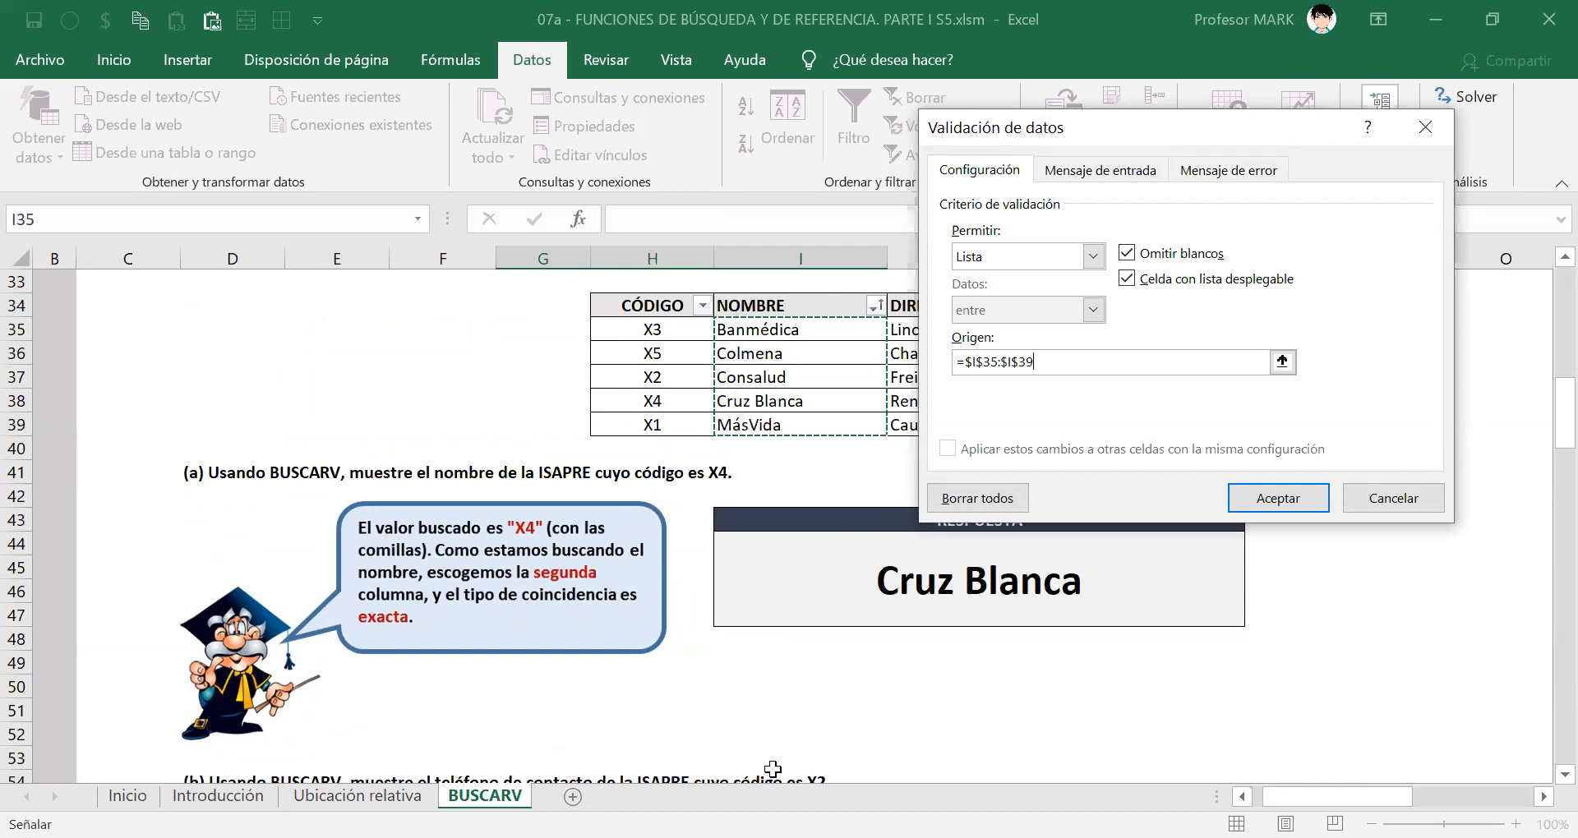
left_click(779, 264)
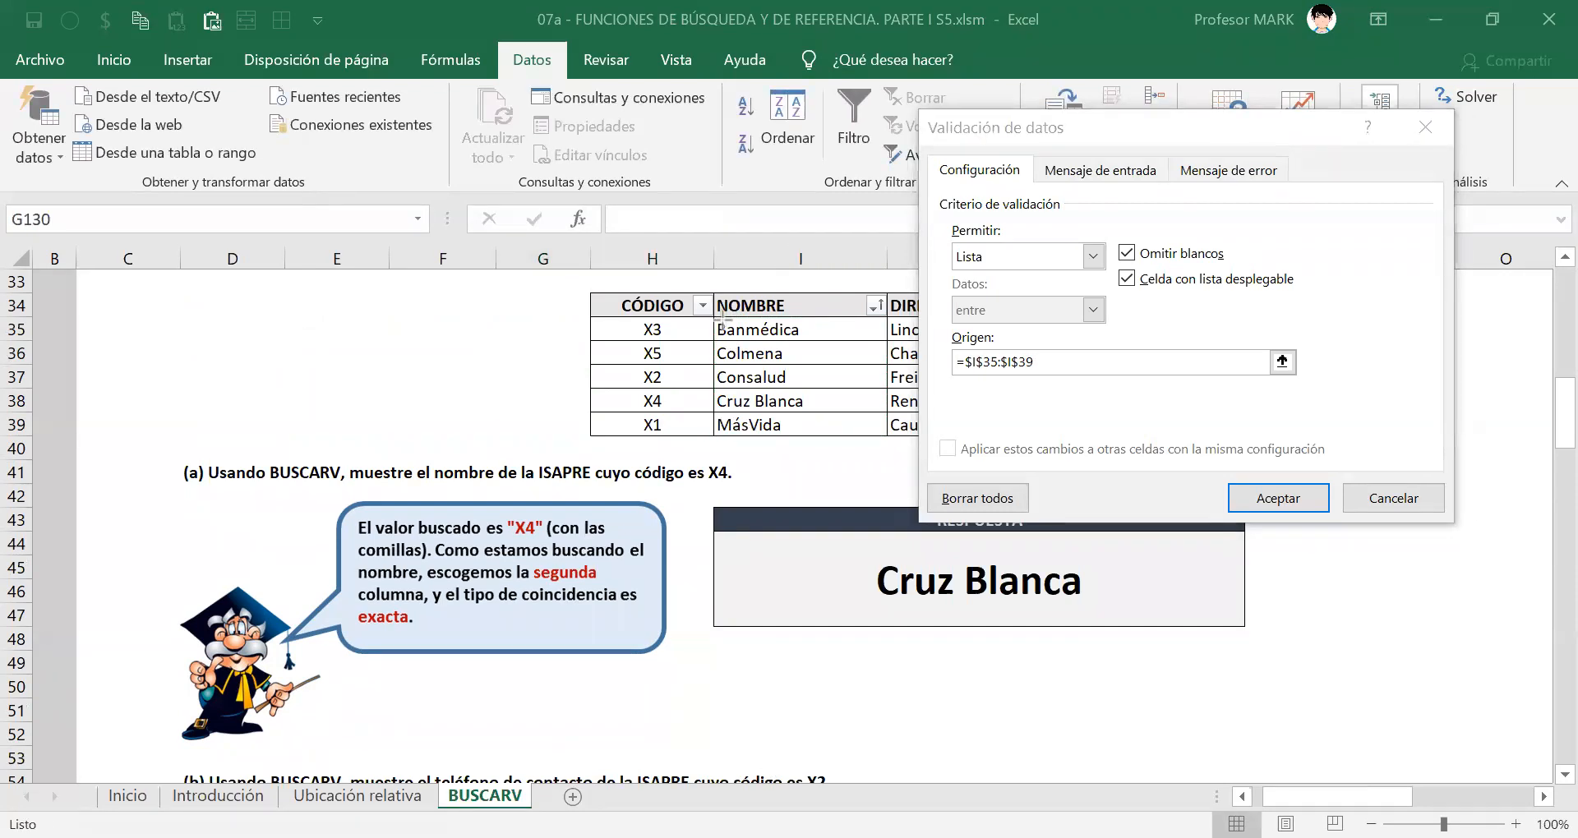
mouse_move(710, 312)
left_mouse_down()
mouse_move(813, 427)
mouse_move(859, 437)
left_mouse_up()
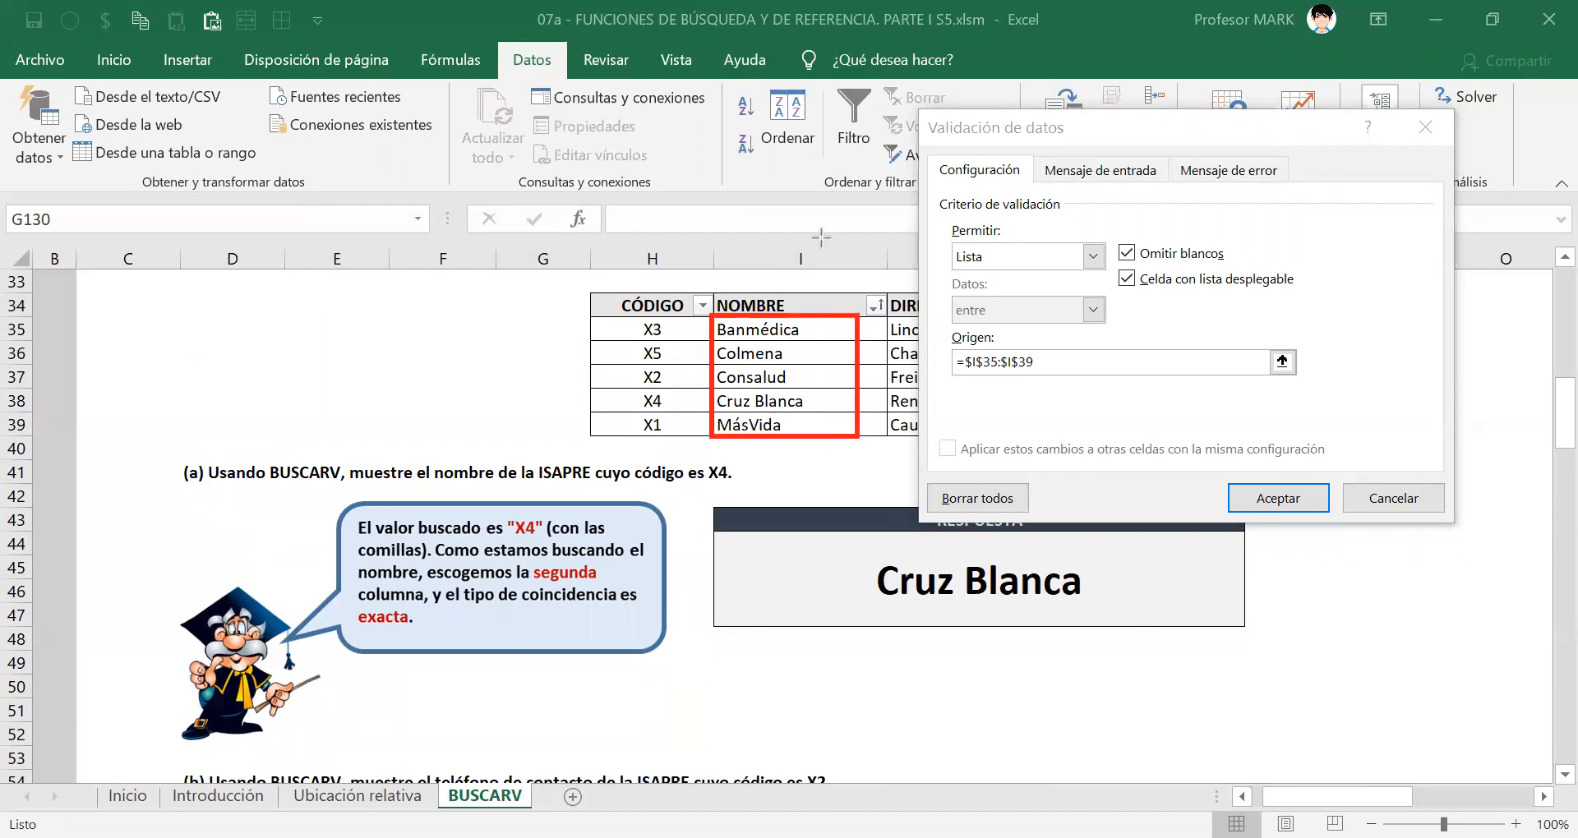
mouse_move(803, 380)
left_mouse_down()
mouse_move(976, 366)
mouse_move(938, 359)
mouse_move(952, 362)
left_mouse_up()
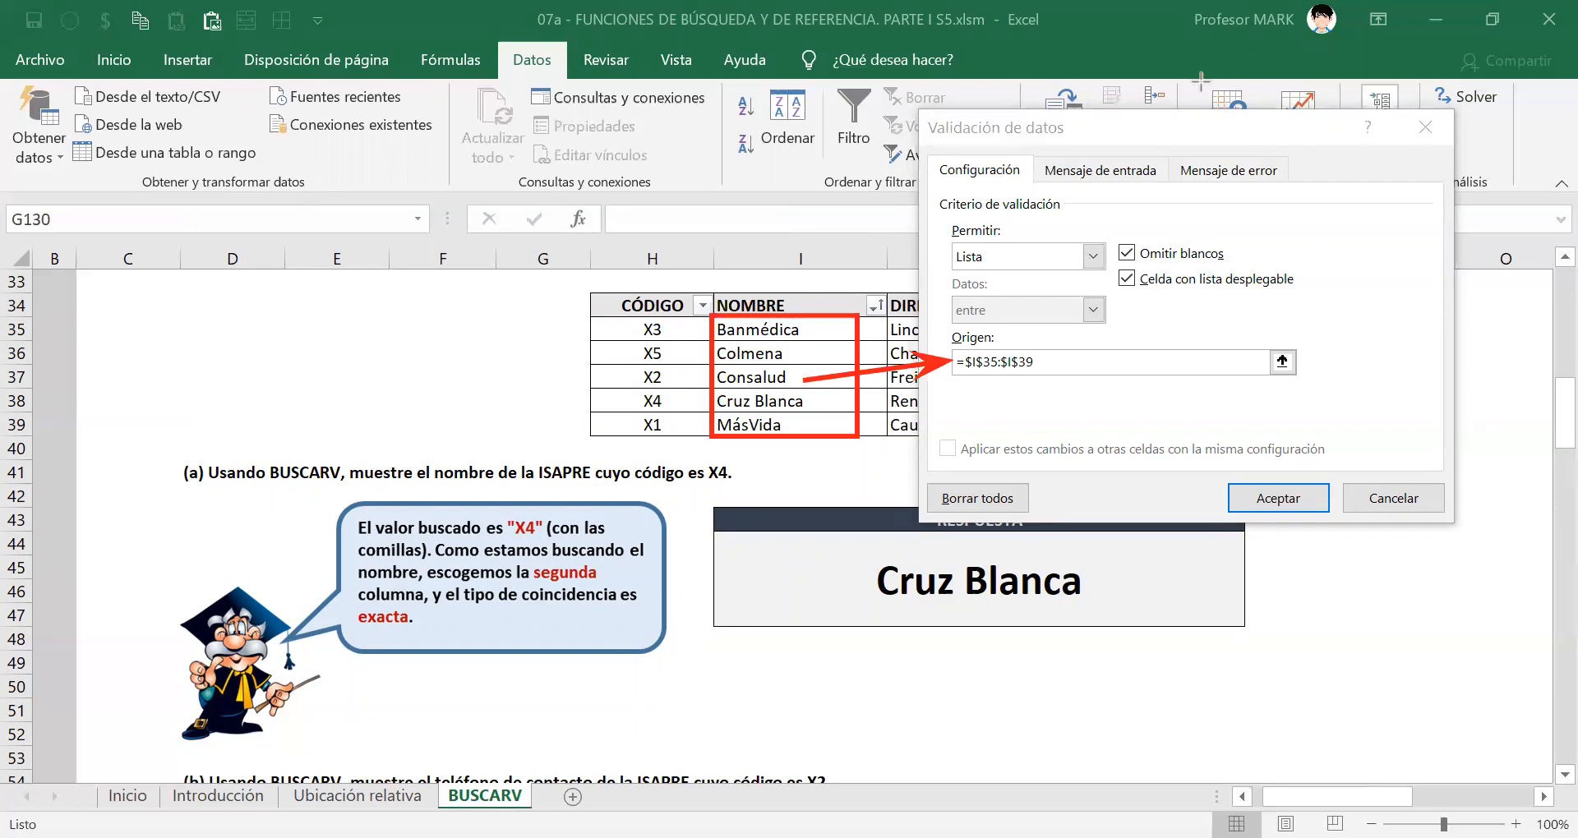
key("e")
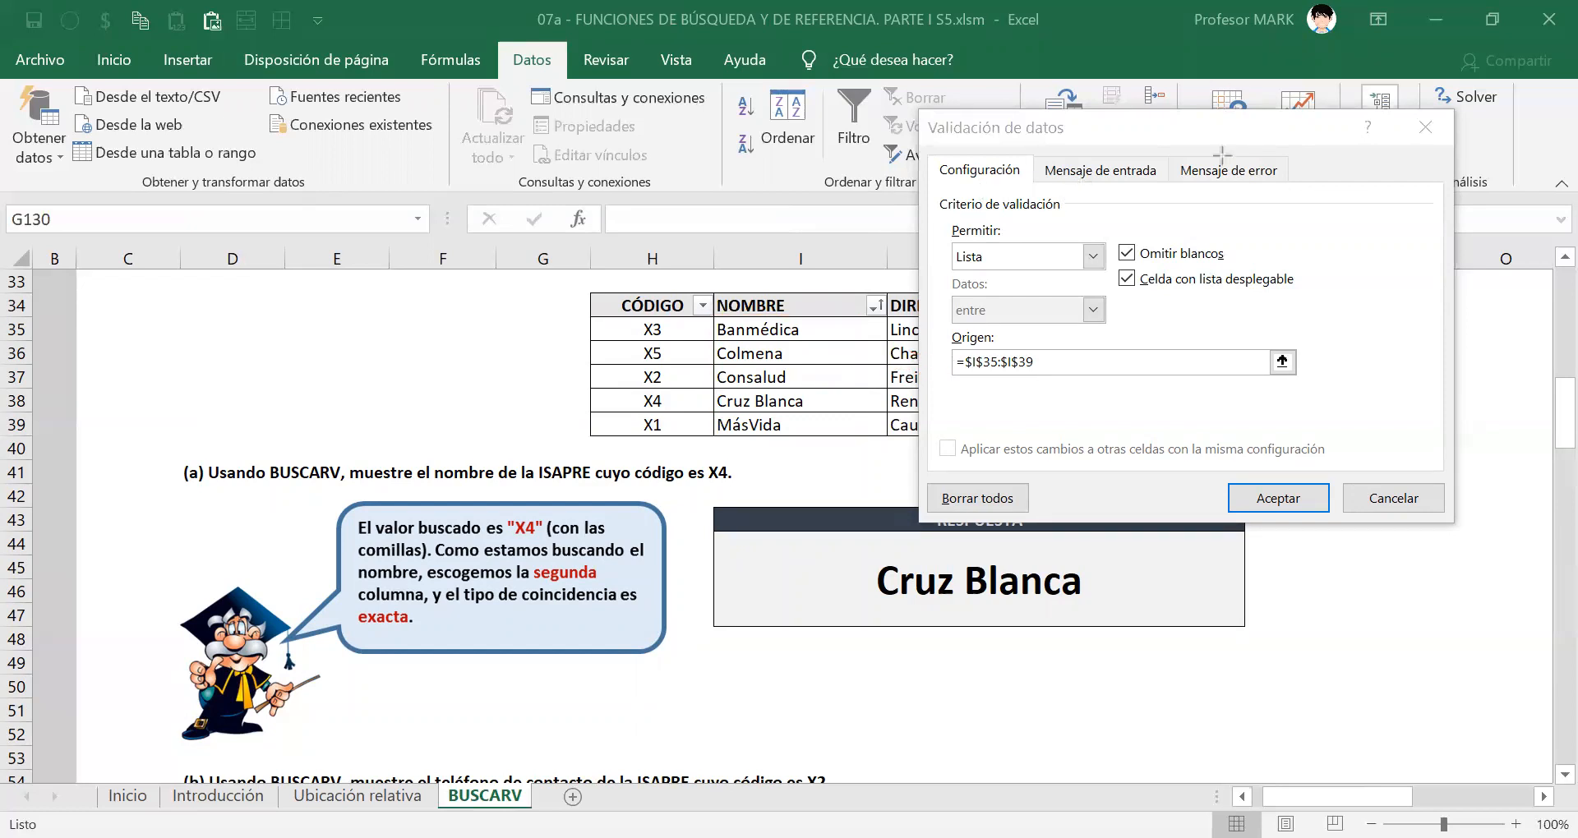
left_click(1089, 365)
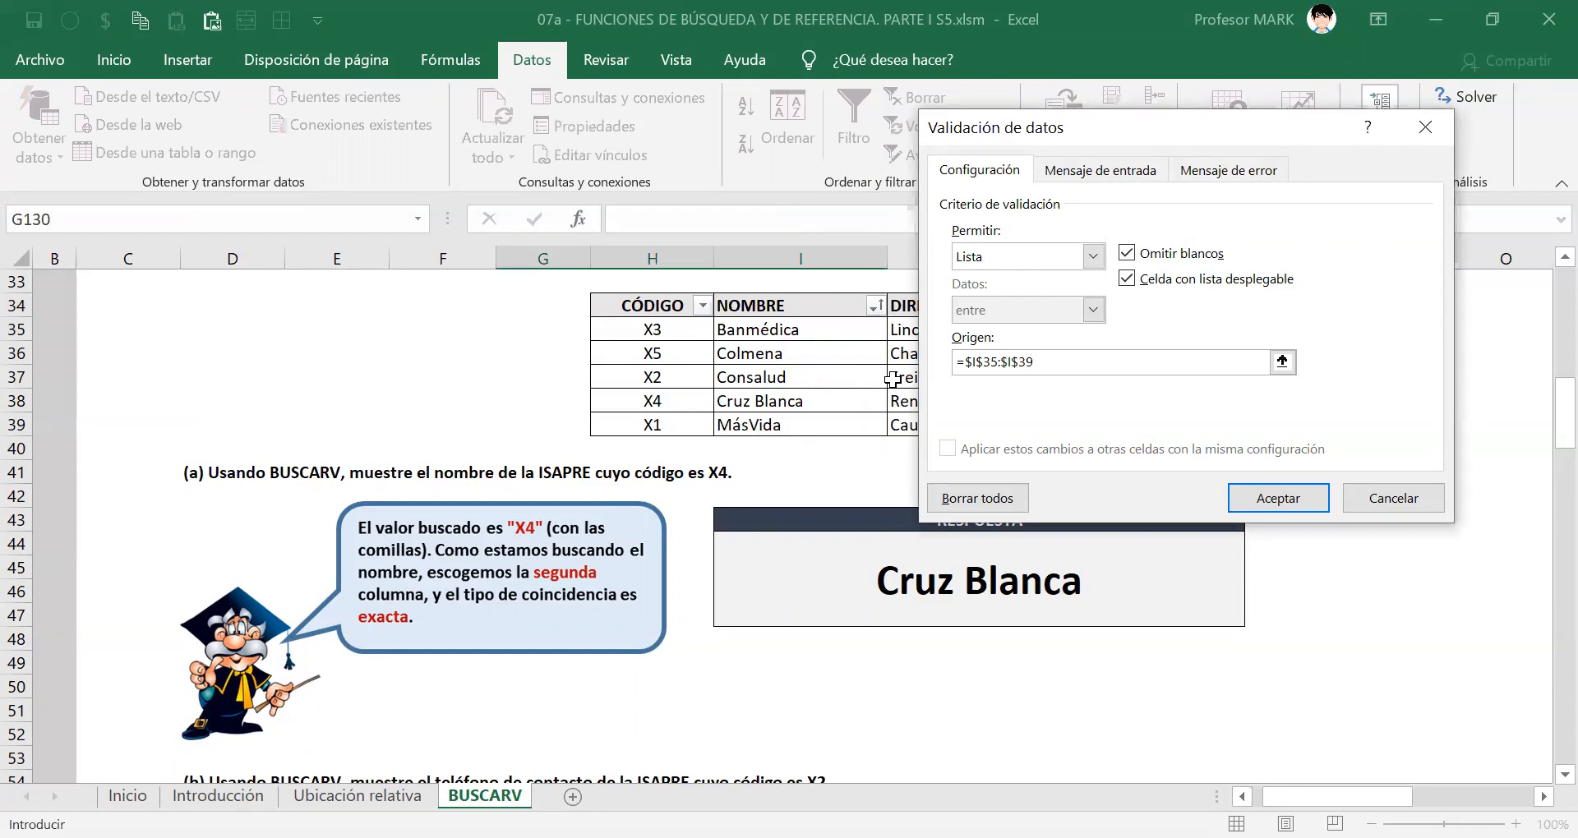
Define the validation's error alert with the title "Error" and the message "Por favor, seleccione el nombre de alguna ISAPRE.".
left_click(1237, 173)
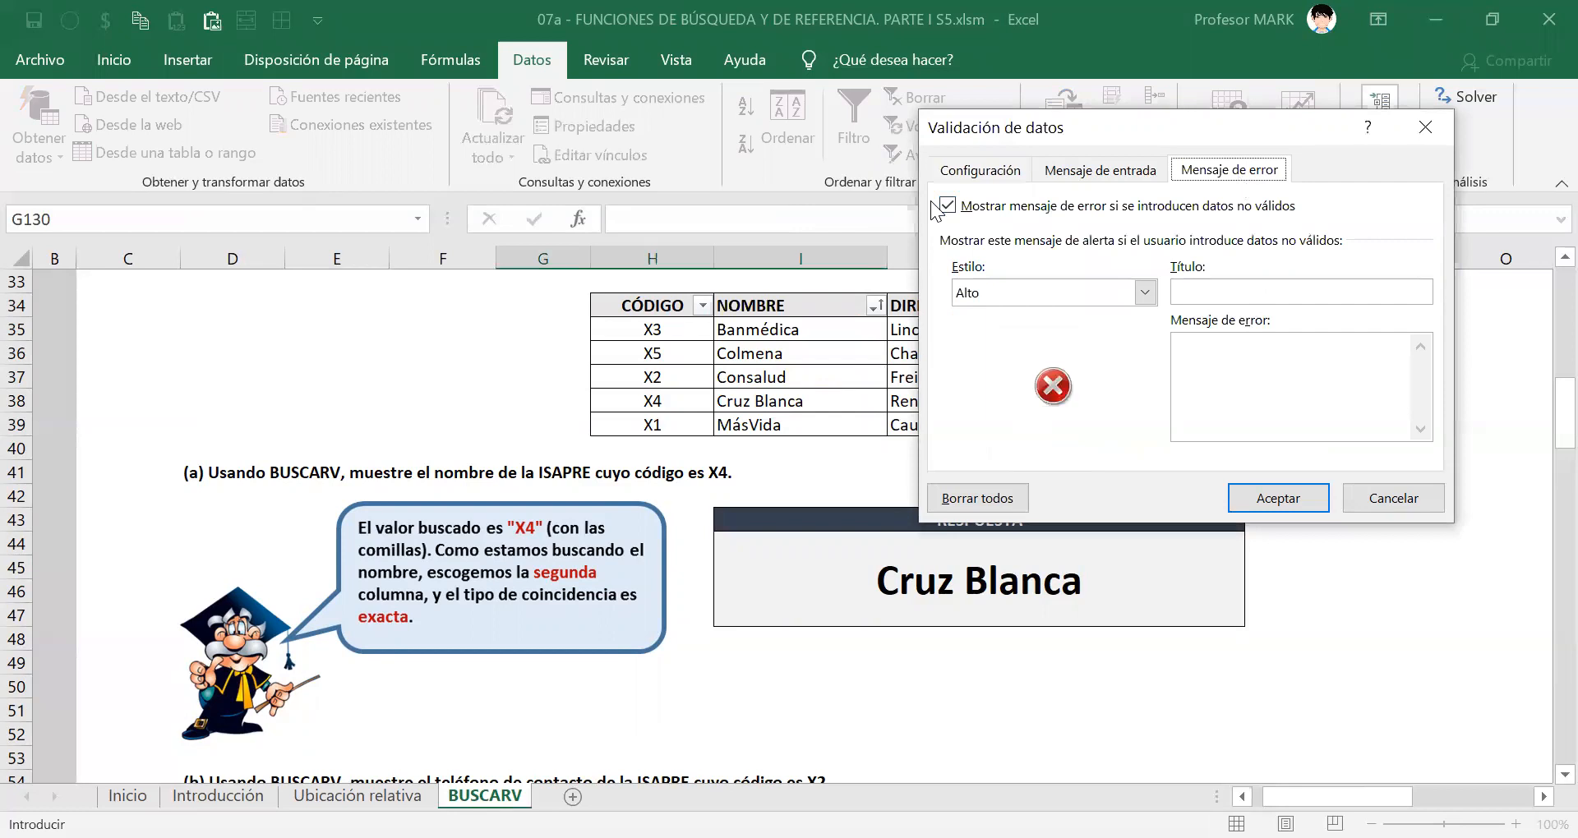
left_click(1116, 166)
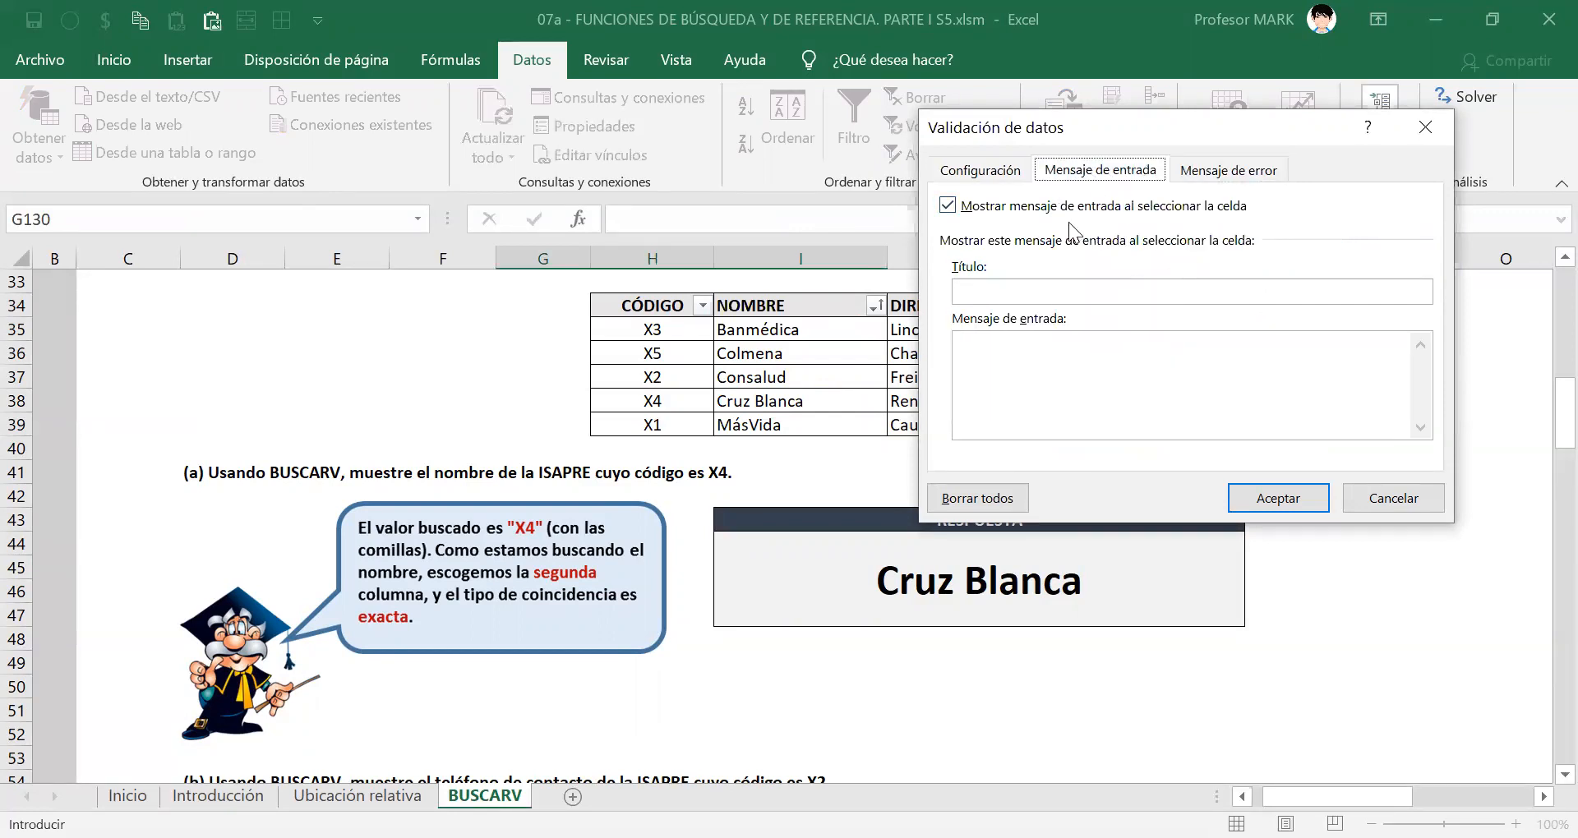
left_click(1012, 290)
left_click(1278, 173)
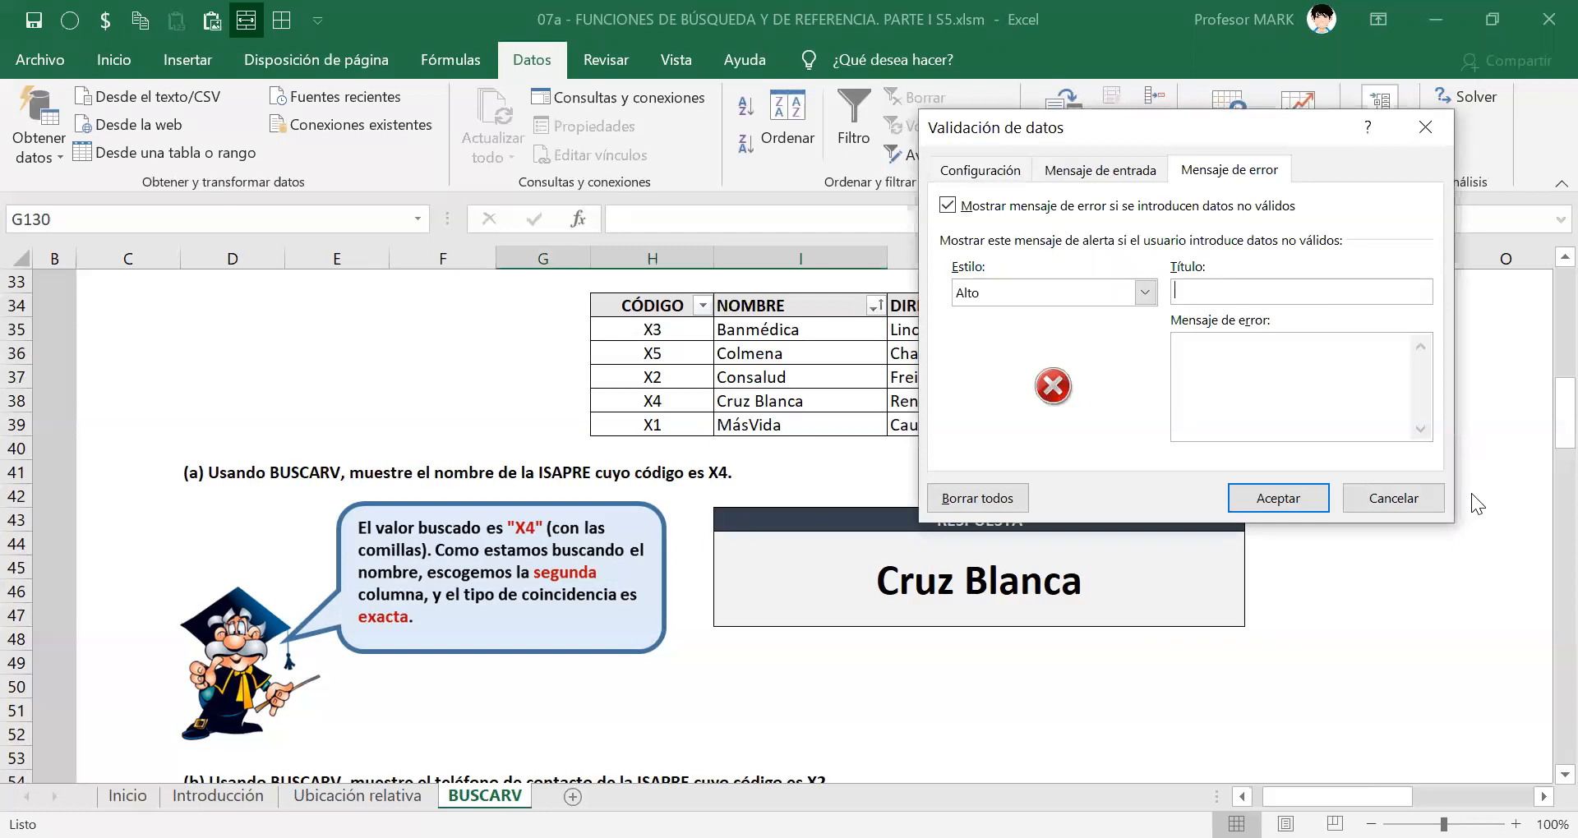
type("Error")
key("Tab")
type("Por favor, seleccione el nombre de alguna ")
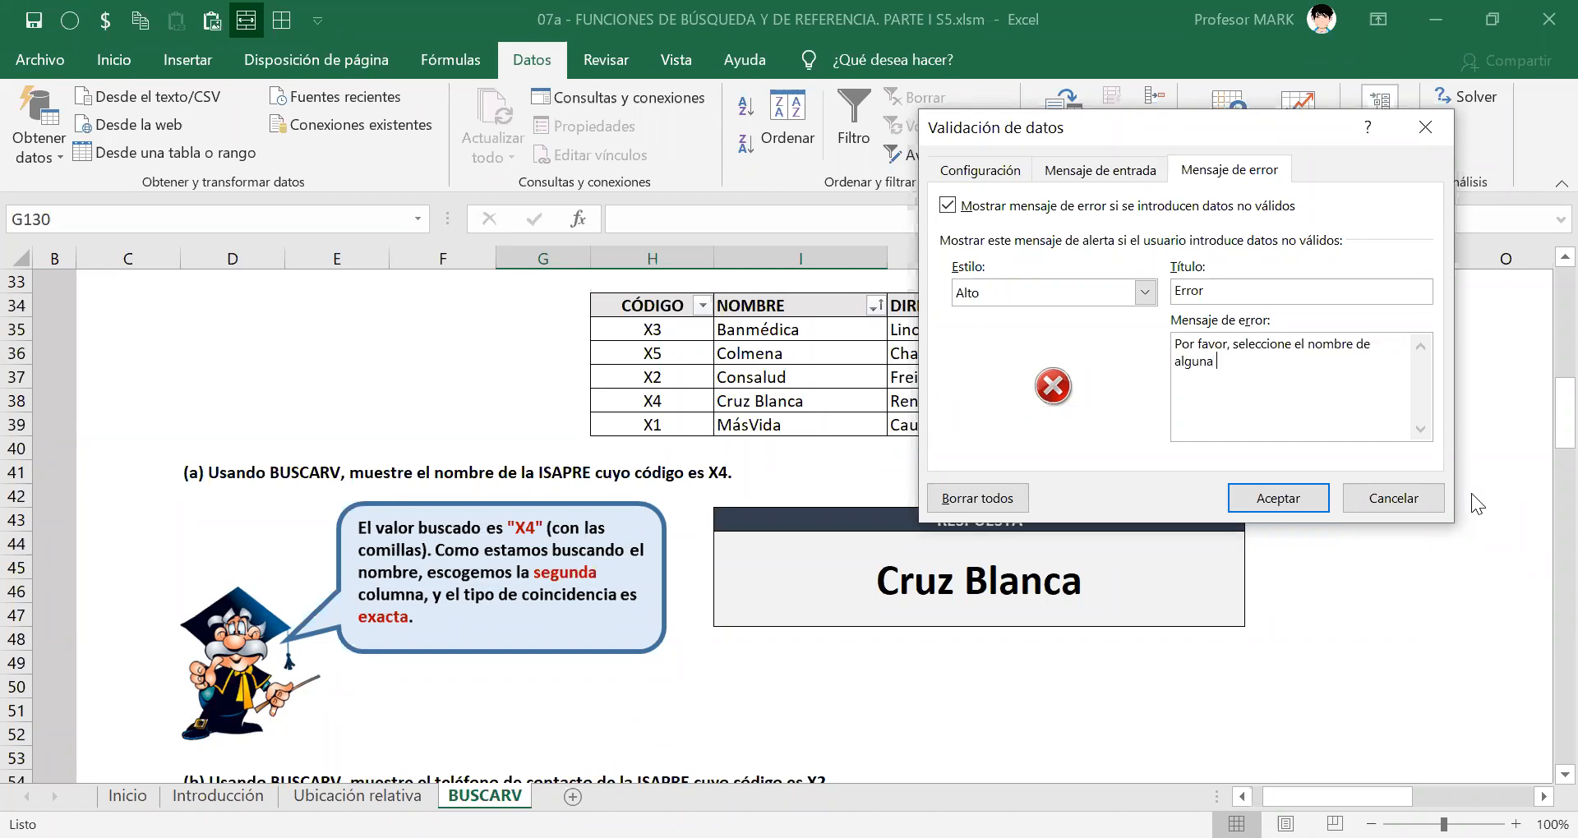
type("ISAPRE.")
left_click_drag(1268, 359, 1175, 343)
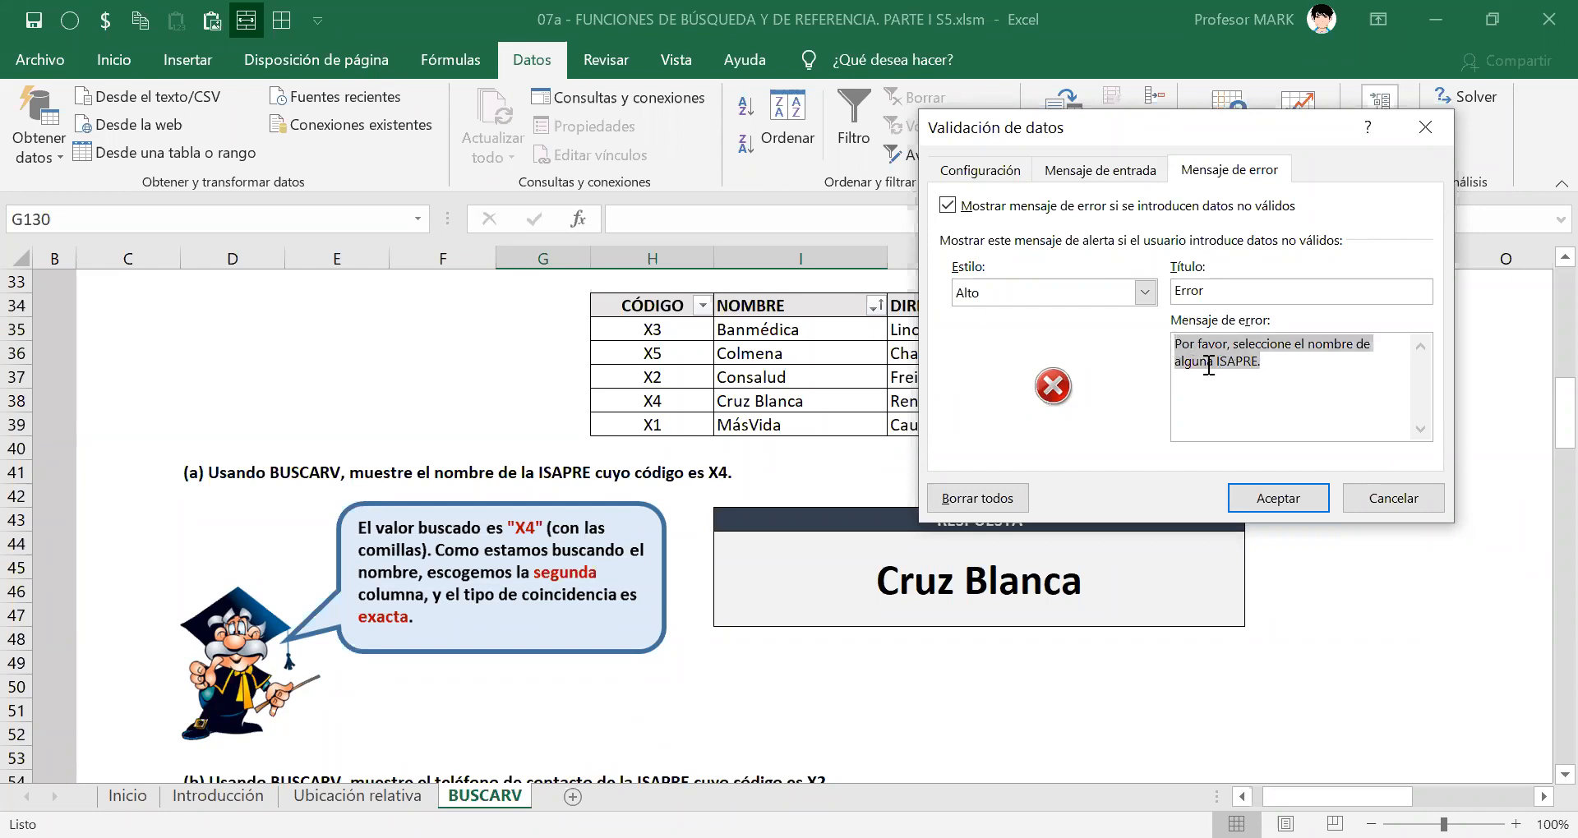
left_click_drag(1225, 288, 1174, 292)
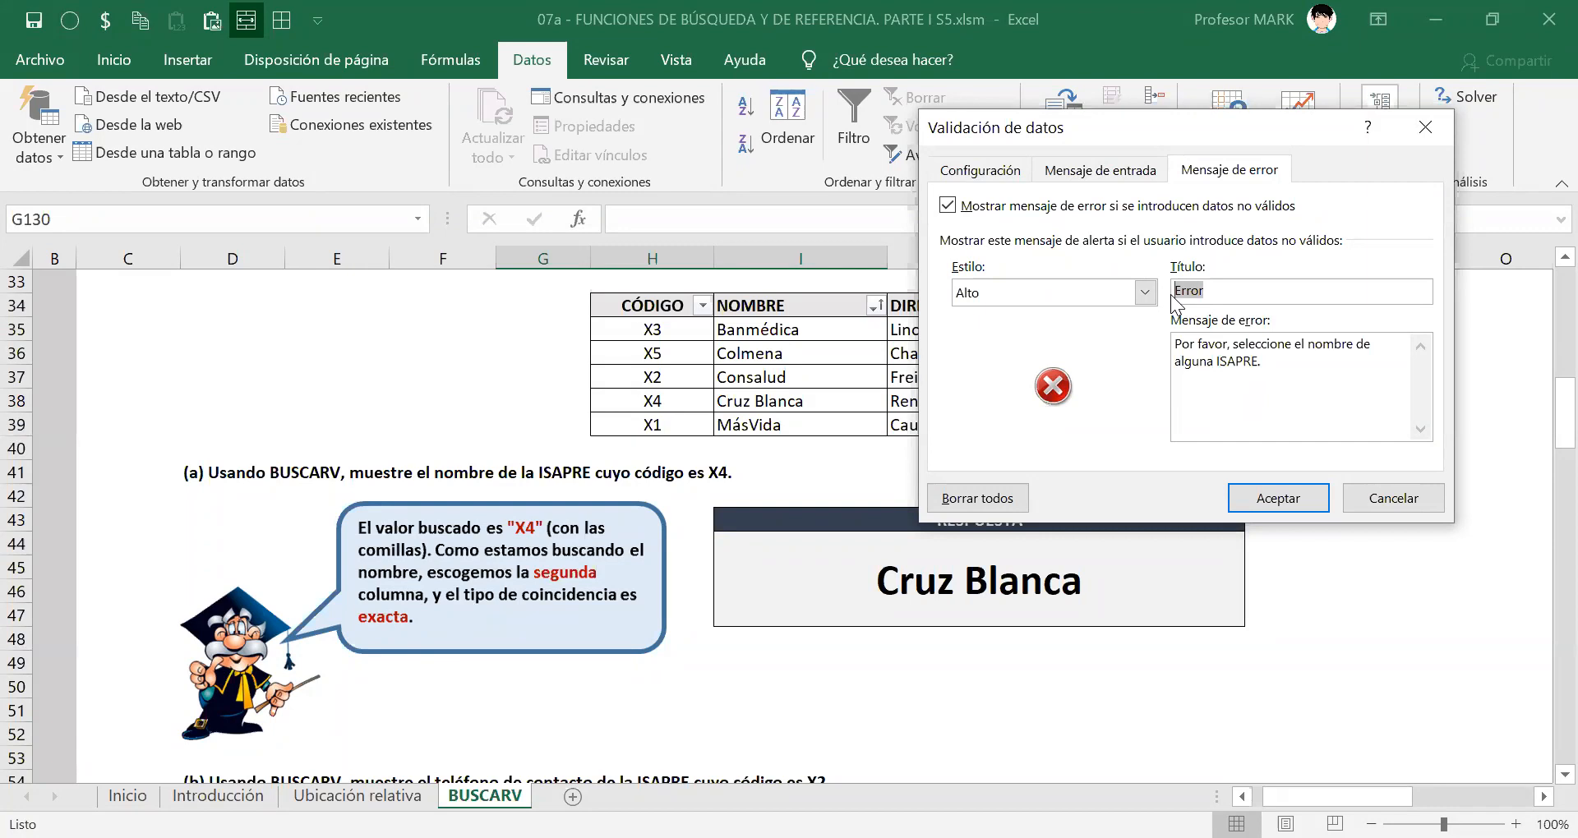
left_click(1208, 293)
left_click(1225, 356)
left_click_drag(1174, 290, 1207, 288)
left_click_drag(1175, 345, 1265, 363)
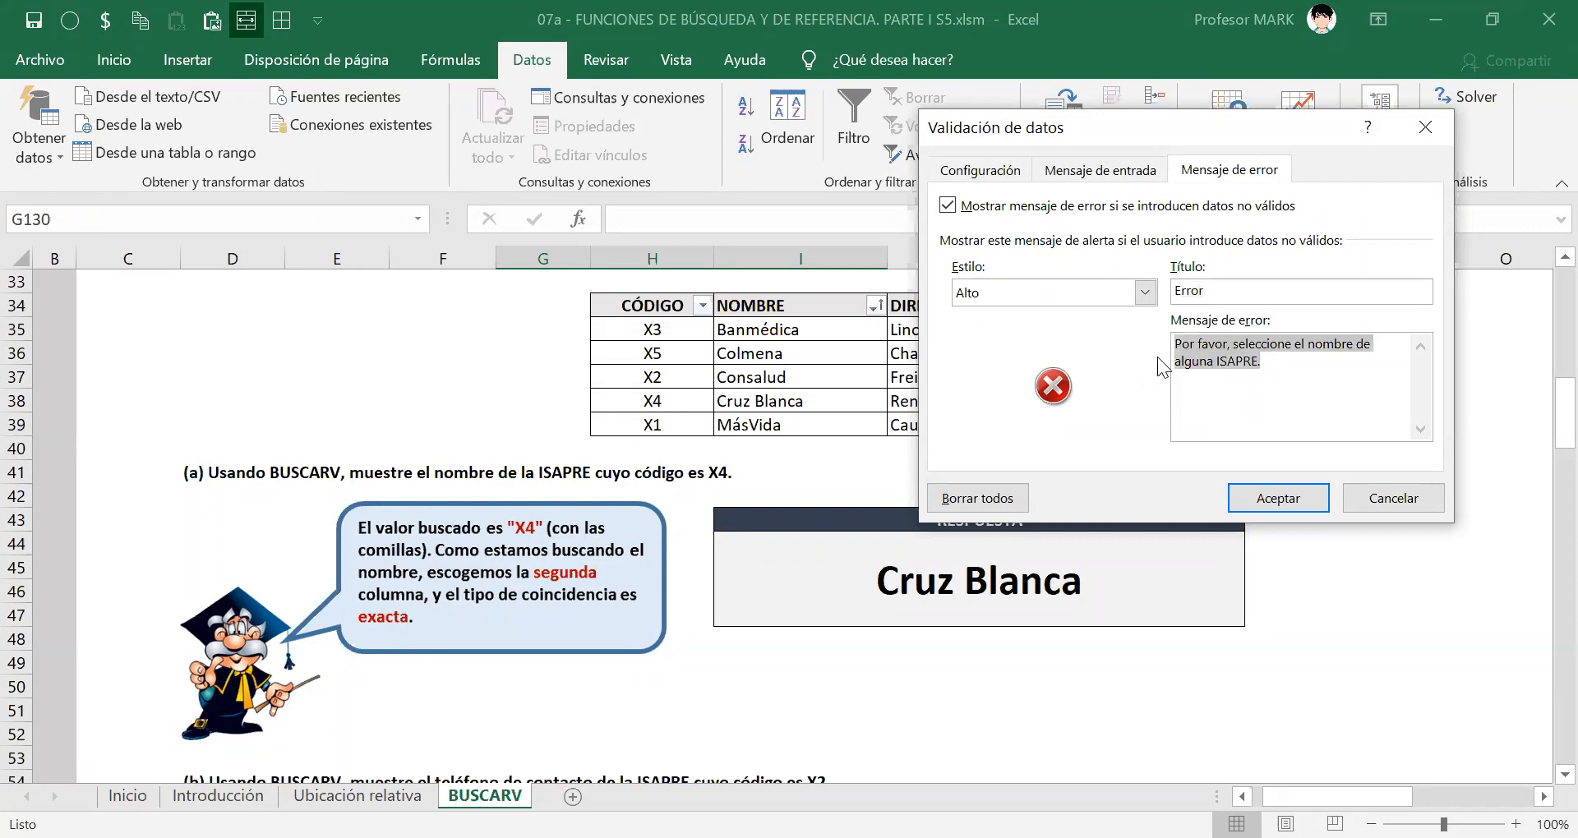
left_click(1229, 345)
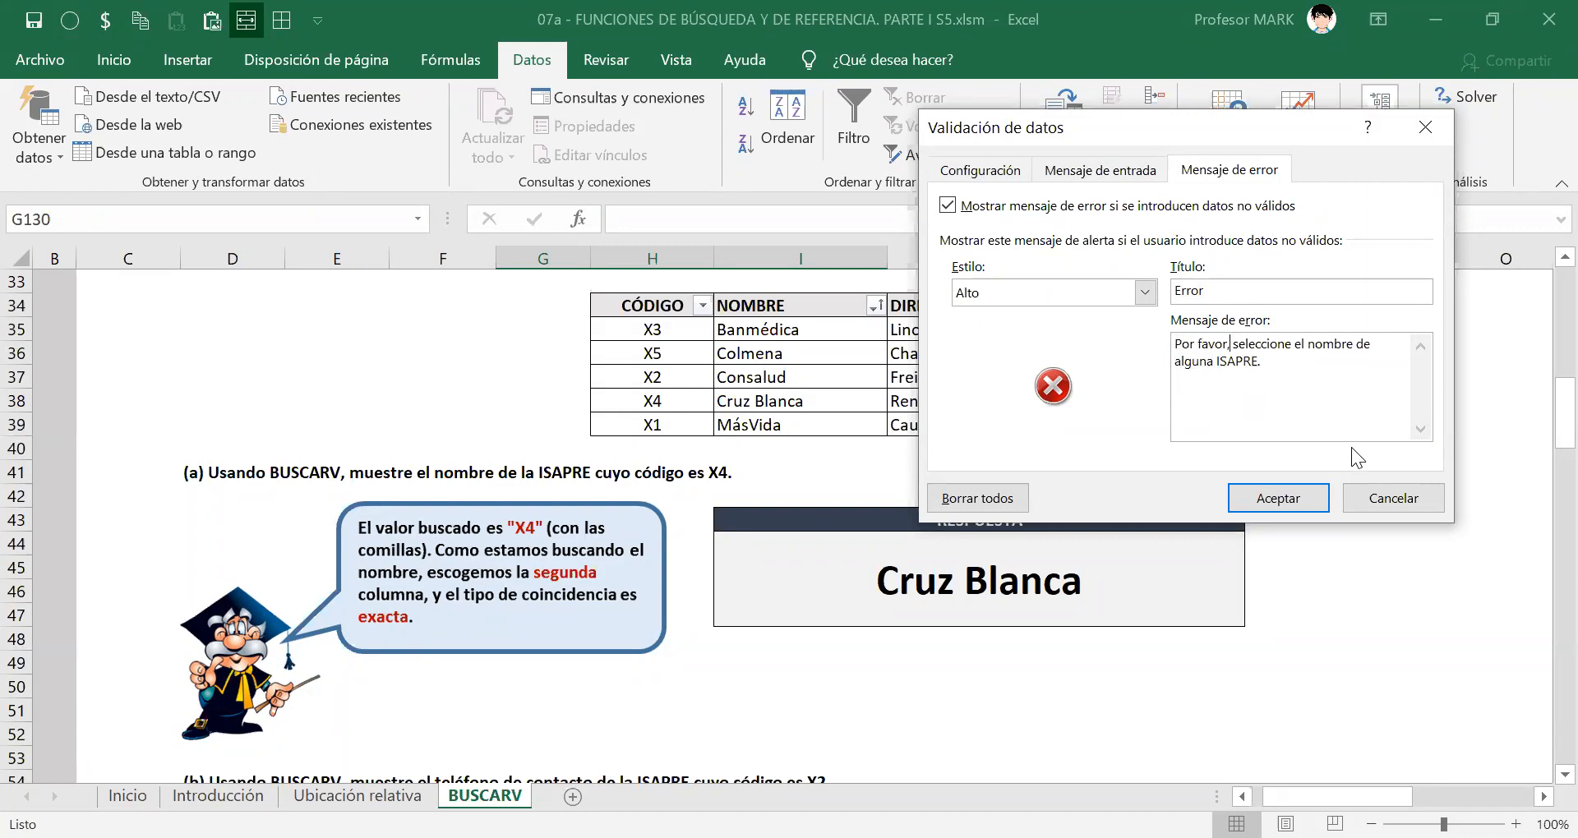
Apply the data validation and check the names offered by the drop-down list in G130 without choosing one.
left_click(1269, 499)
scroll(809, 650, "down", 13)
scroll(822, 637, "down", 16)
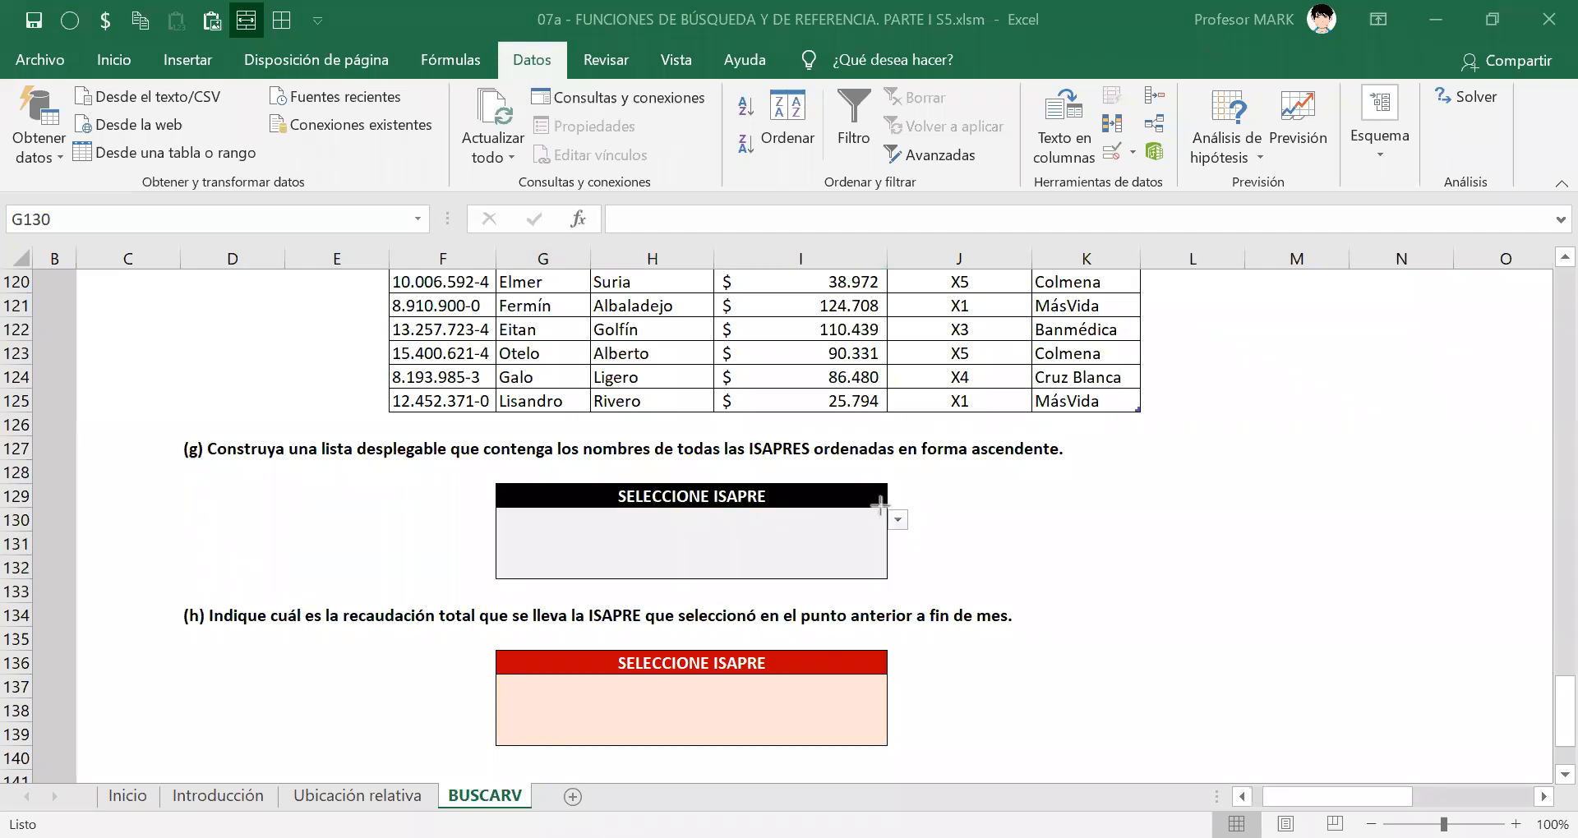
mouse_move(871, 500)
left_mouse_down()
mouse_move(896, 540)
mouse_move(923, 540)
left_mouse_up()
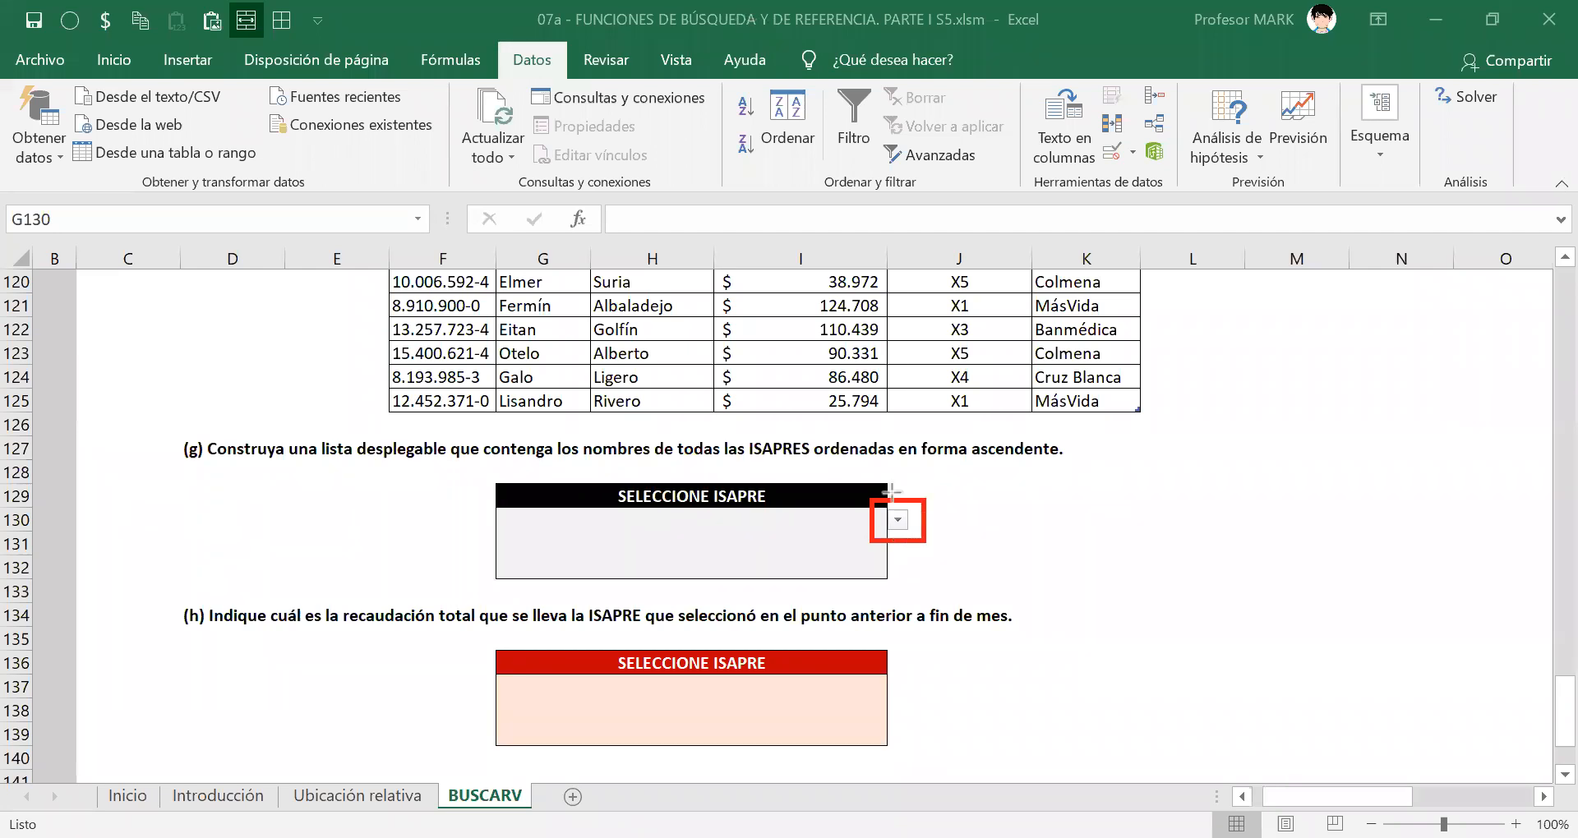
key("e")
left_click(897, 519)
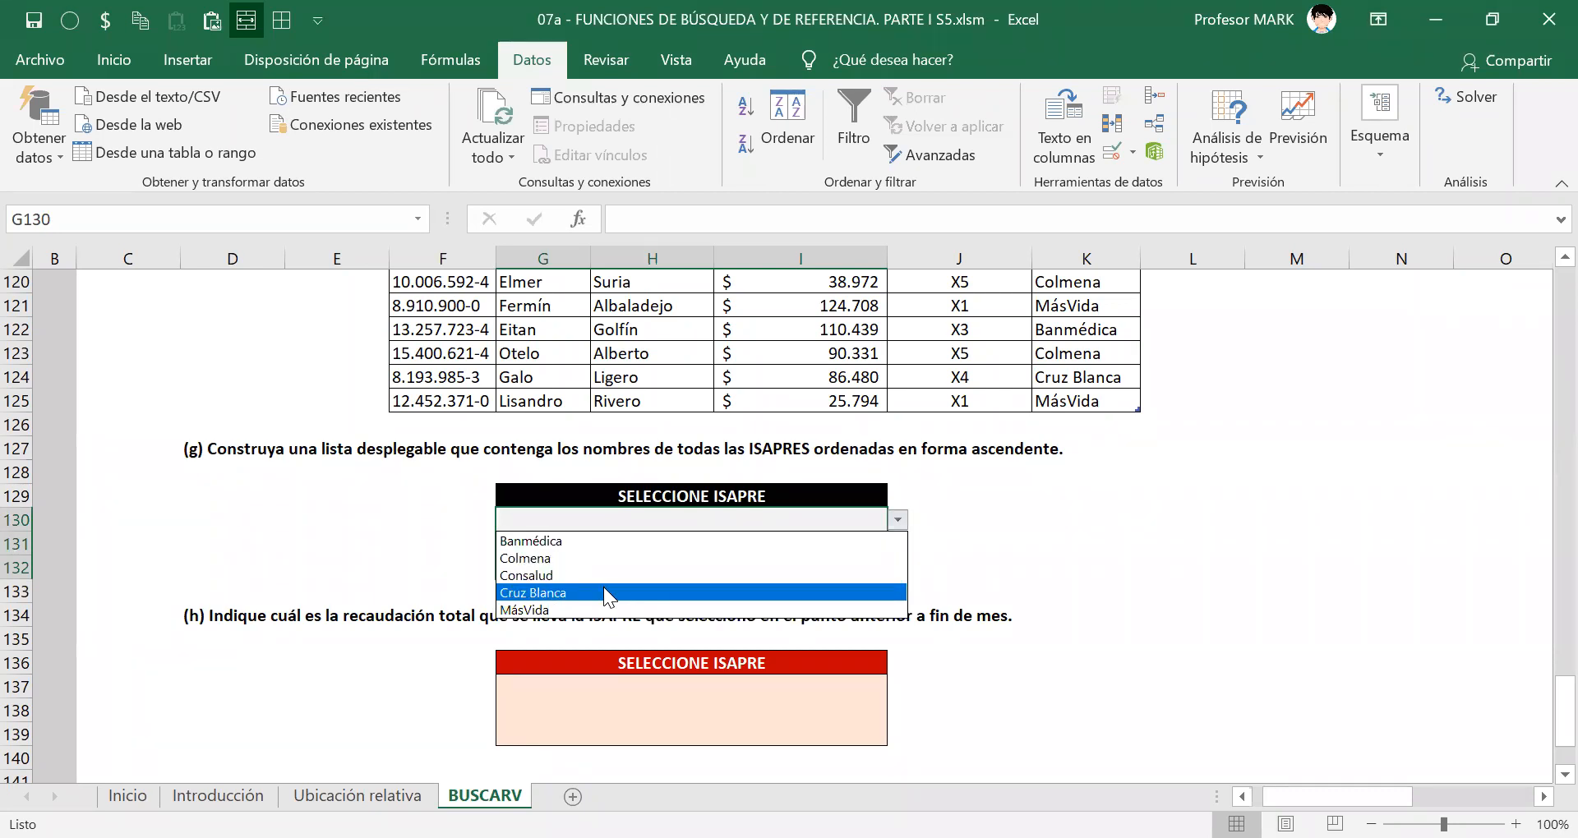
left_click(1097, 540)
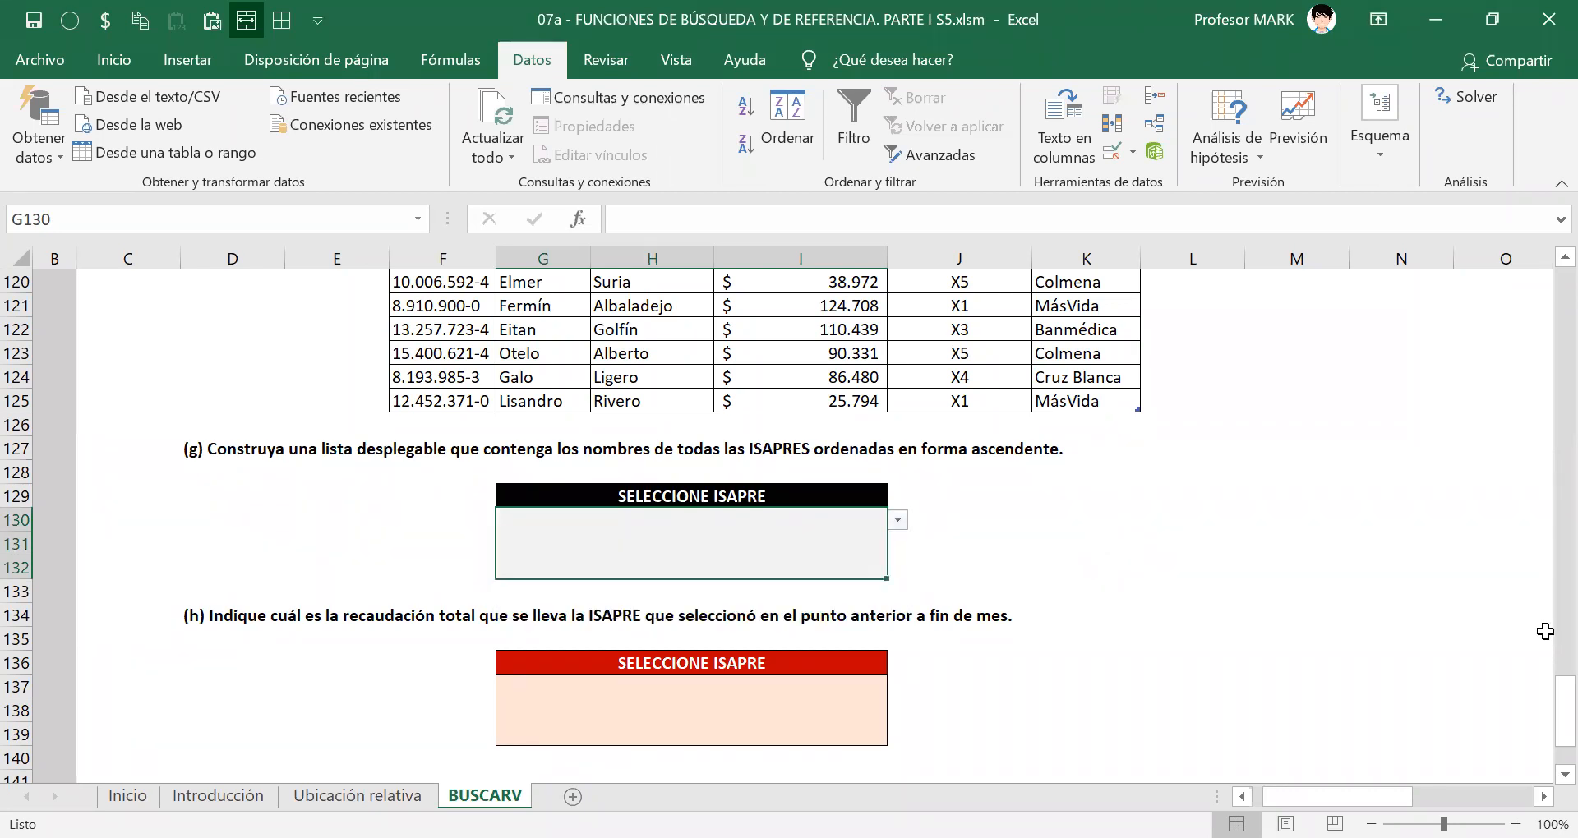
Sort the Concepción ISAPRES table by its CÓDIGO column in ascending order and select the names in I35:I39.
left_click_drag(1542, 735, 1541, 463)
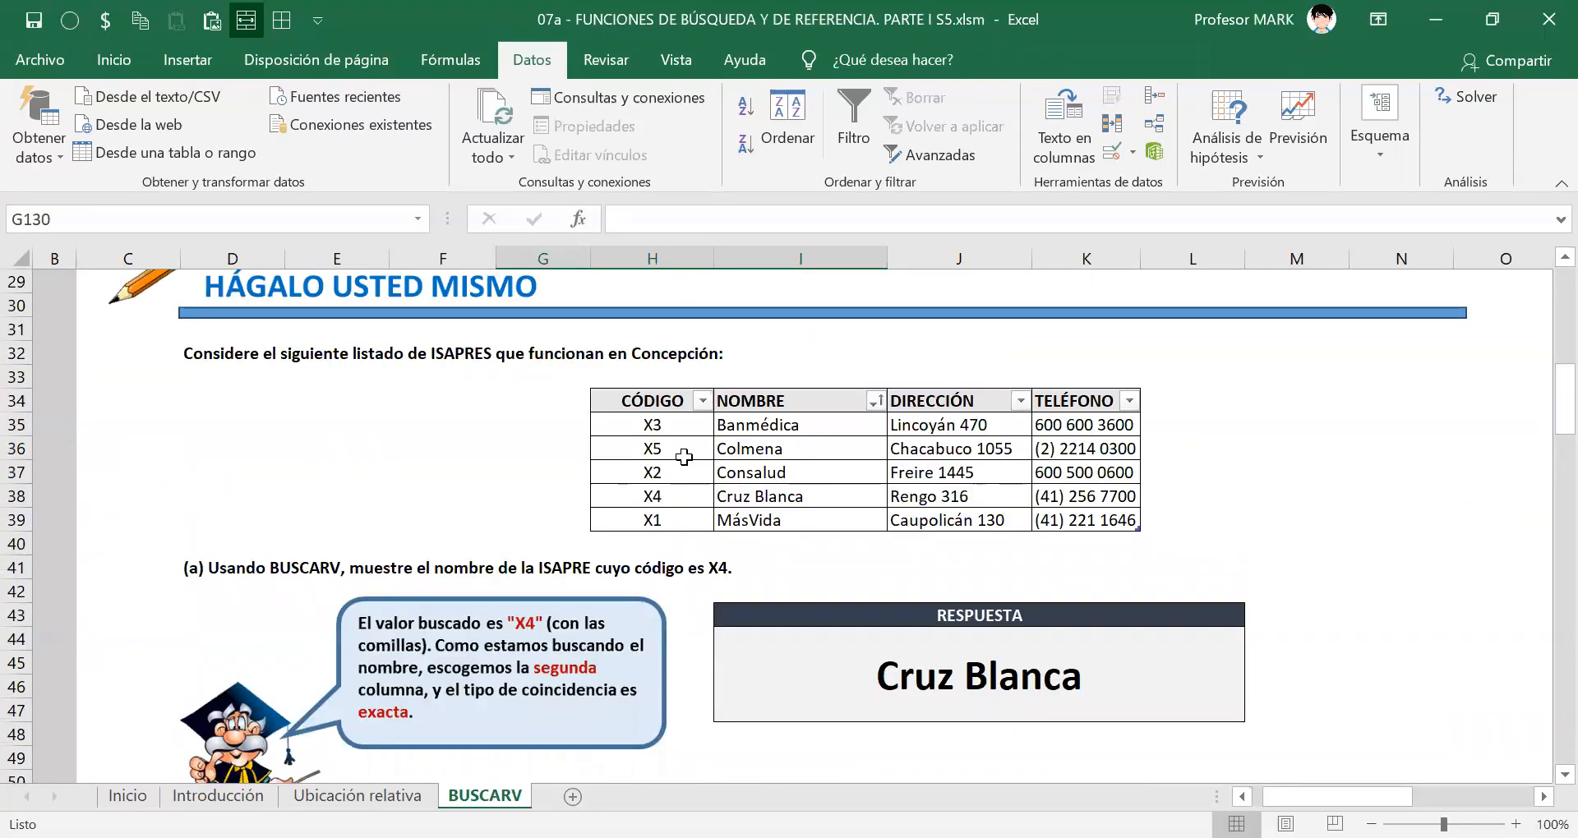
left_click(701, 401)
left_click(432, 361)
scroll(672, 480, "up", 1)
scroll(672, 480, "down", 1)
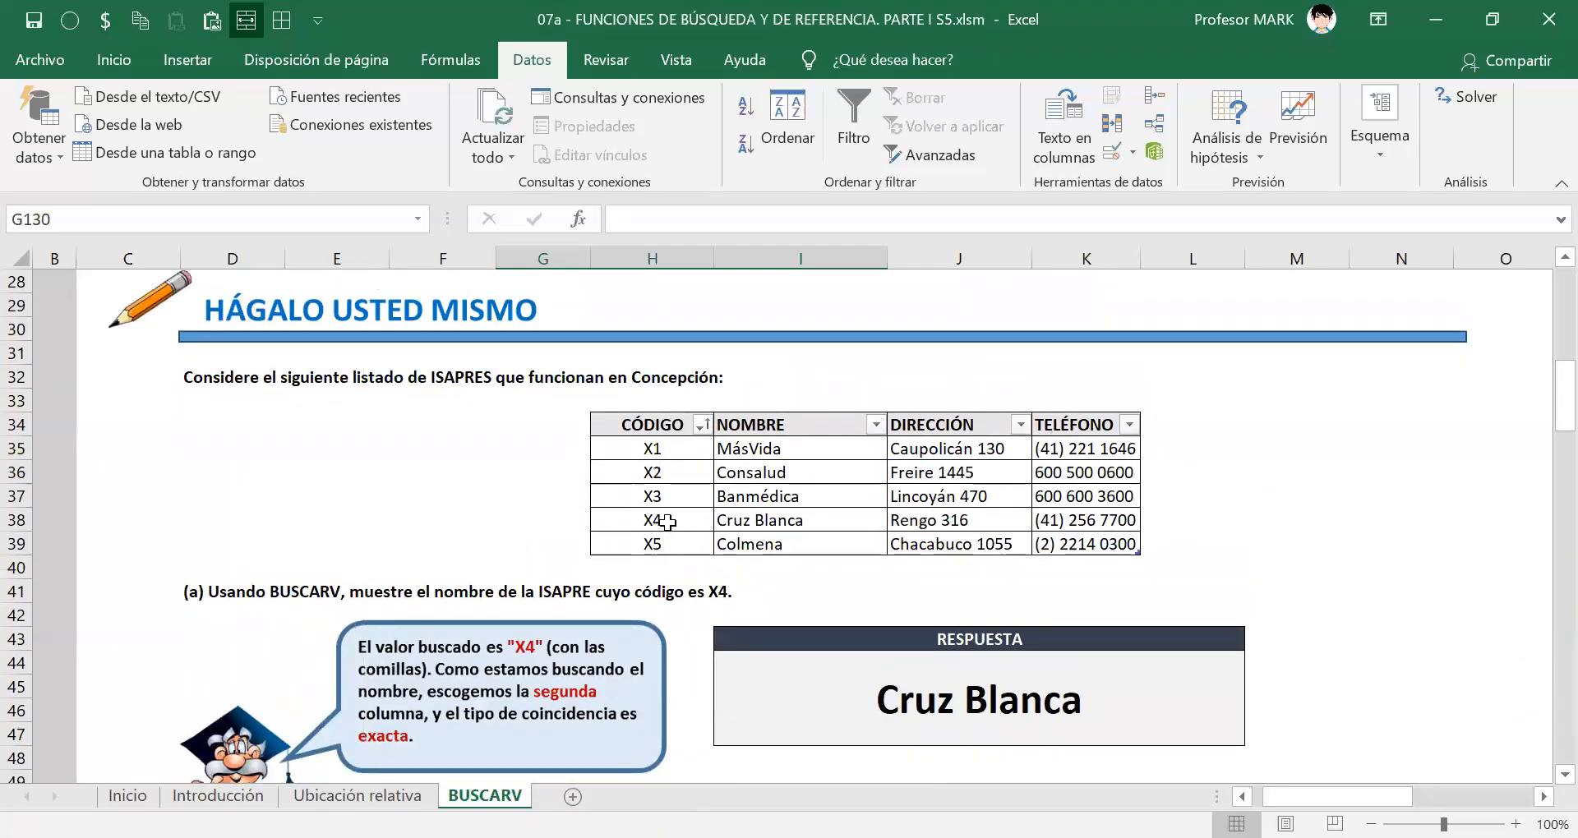
scroll(670, 494, "down", 1)
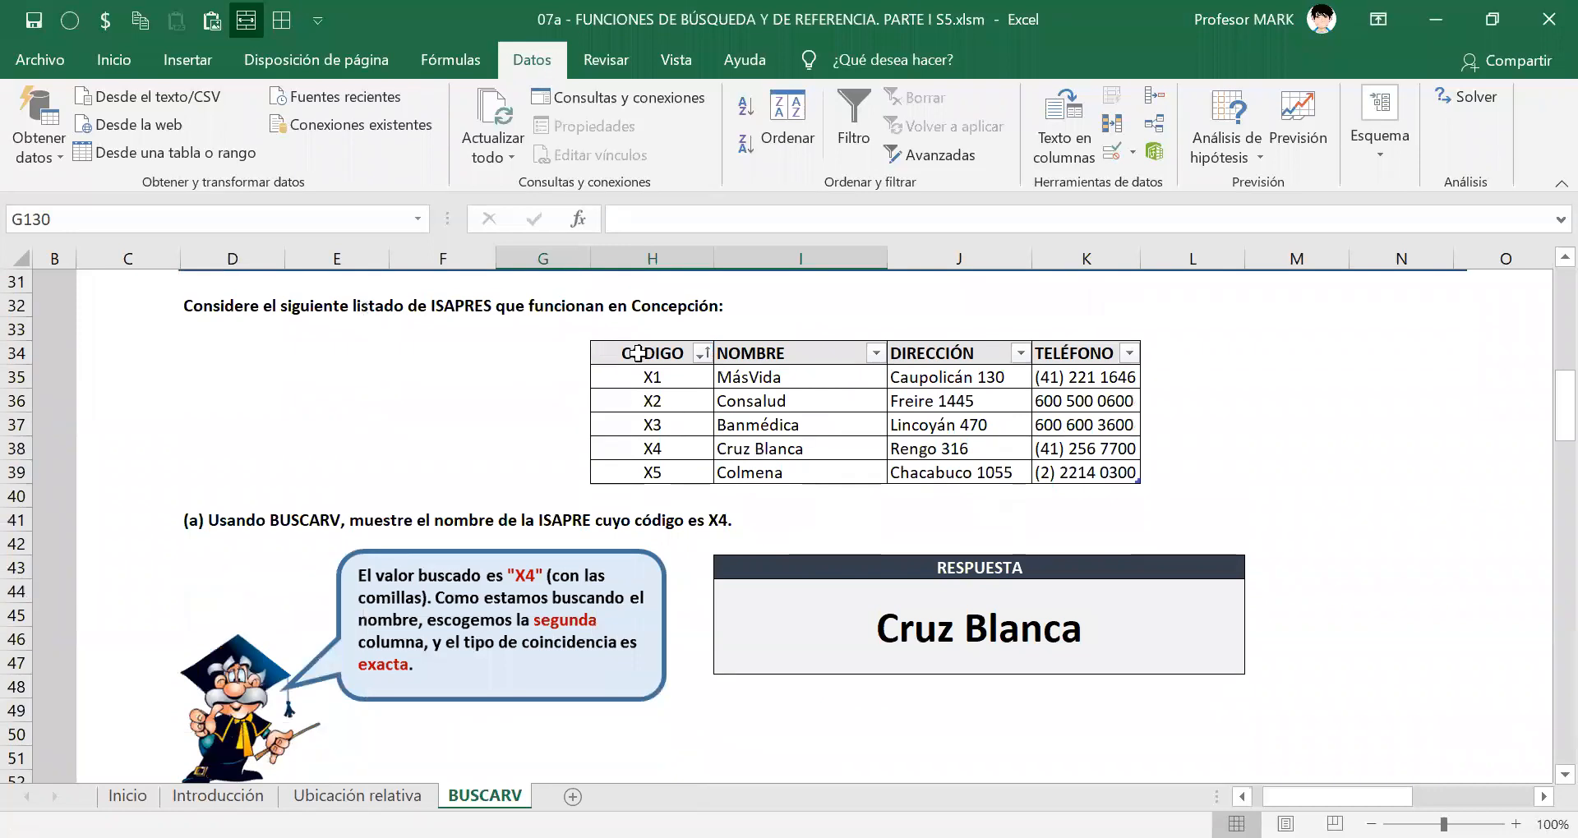
left_click_drag(752, 380, 748, 470)
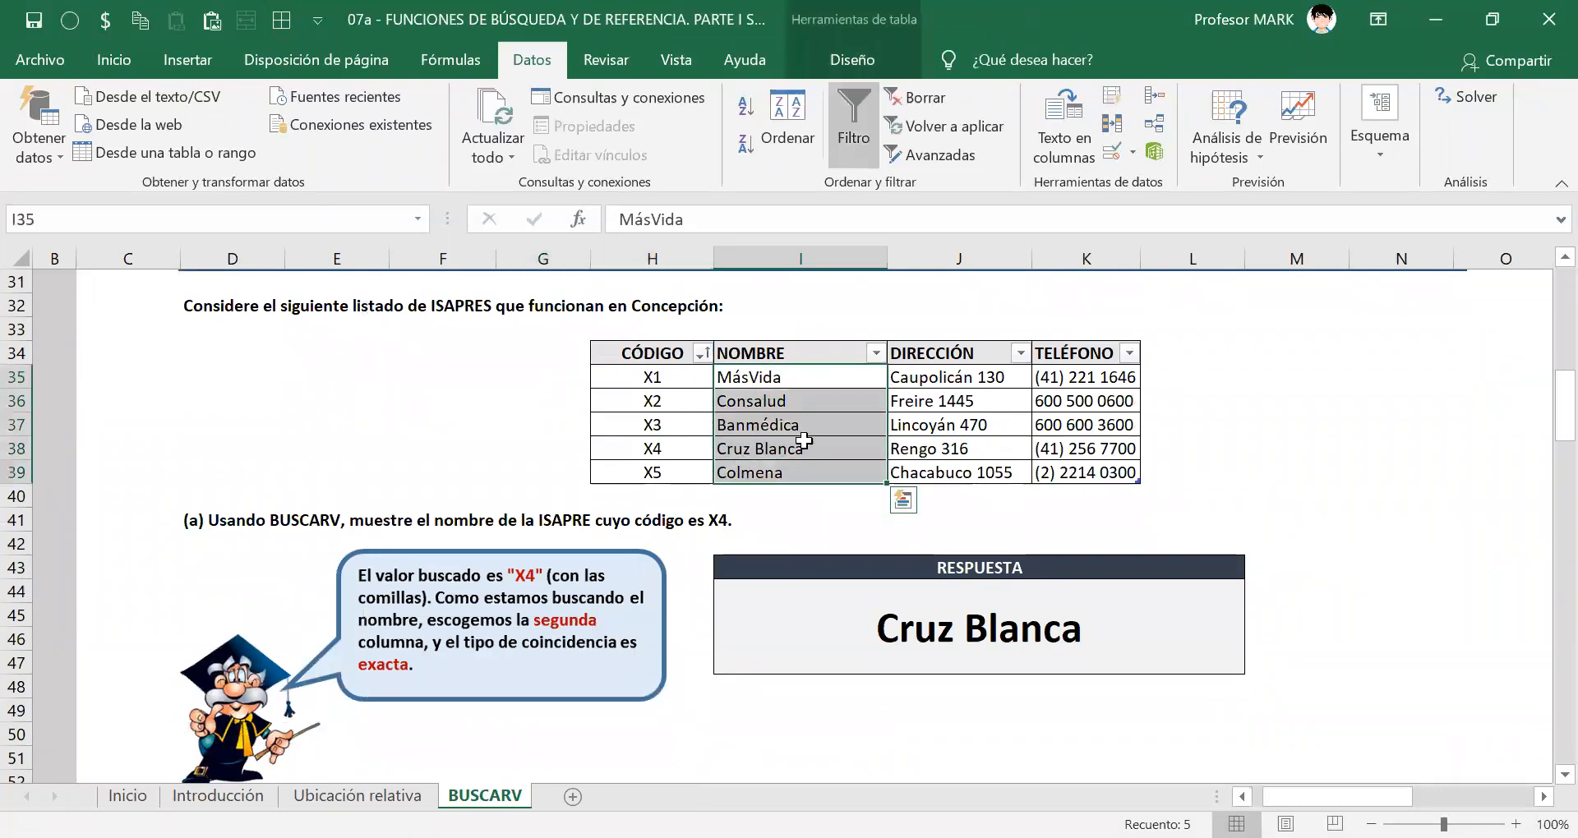
Examine the order of the ISAPRE names in the exercise (g) drop-down list, leaving the cell empty.
scroll(1099, 520, "down", 1)
scroll(1099, 520, "down", 20)
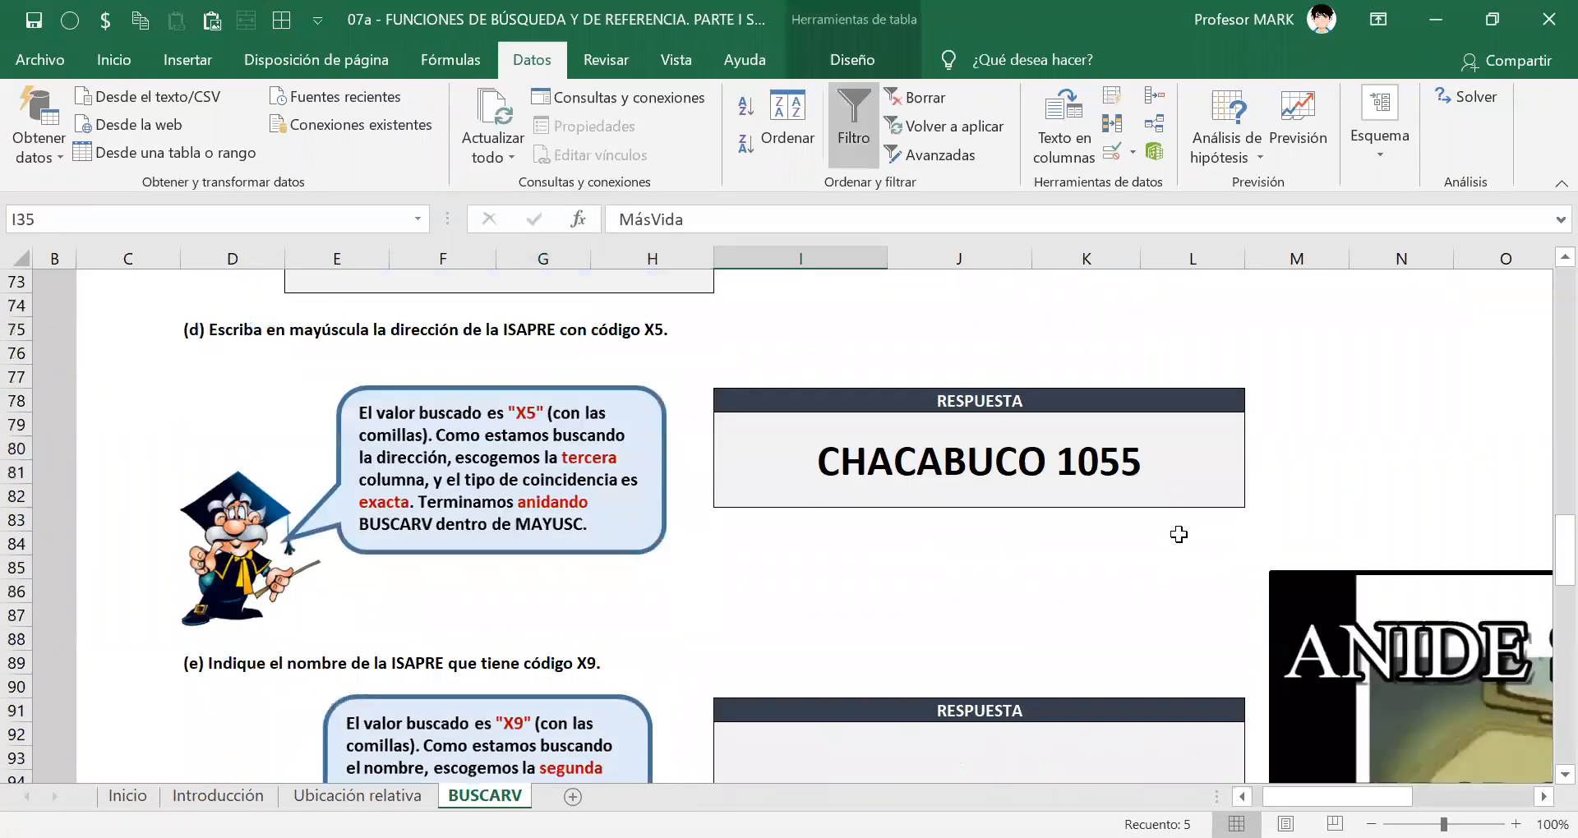
scroll(1178, 536, "down", 6)
left_click(674, 382)
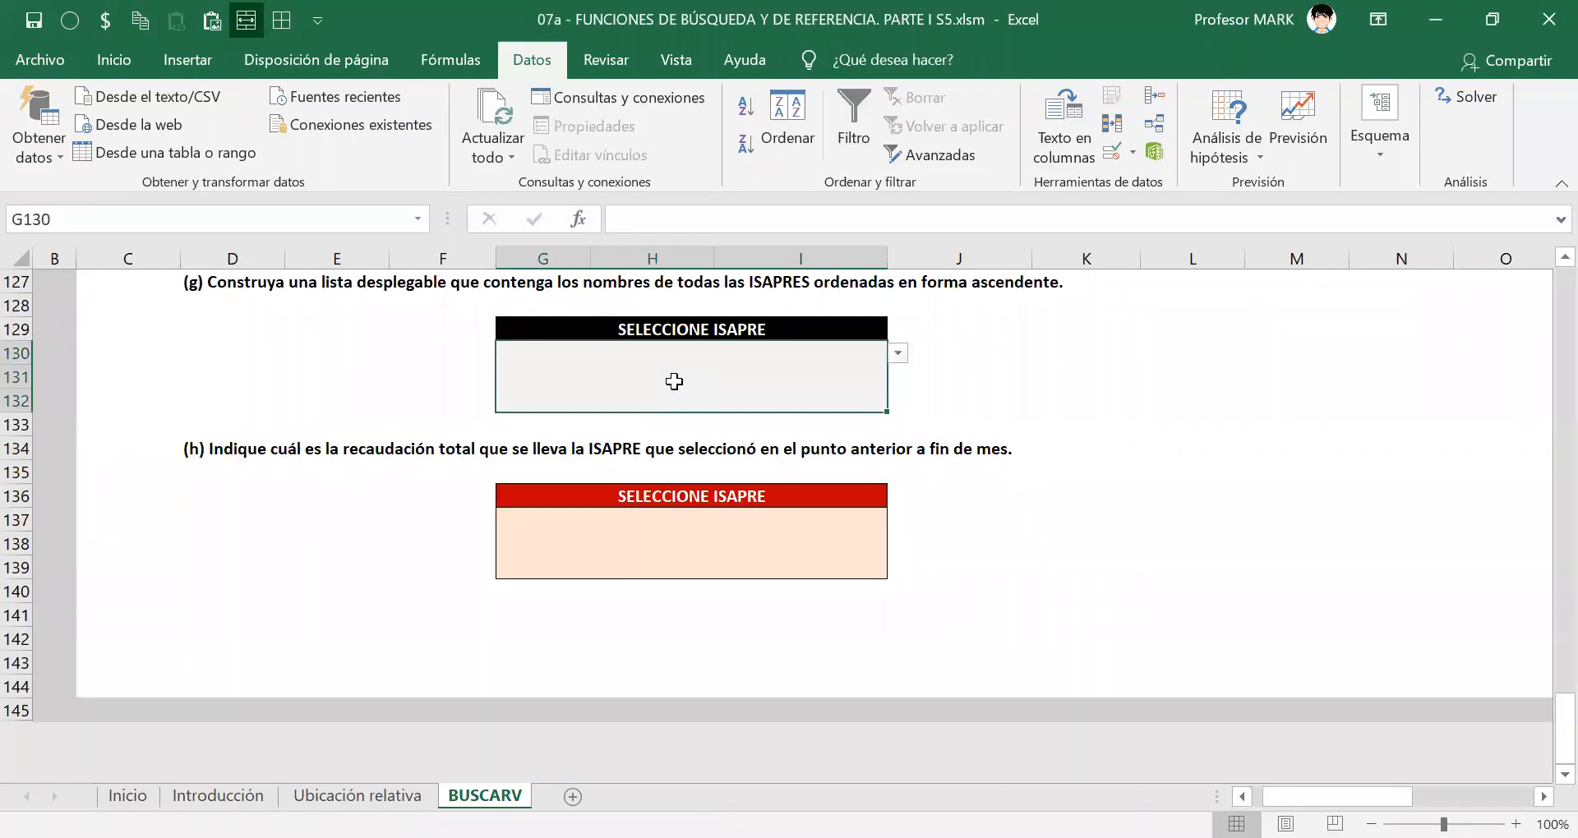
left_click(898, 352)
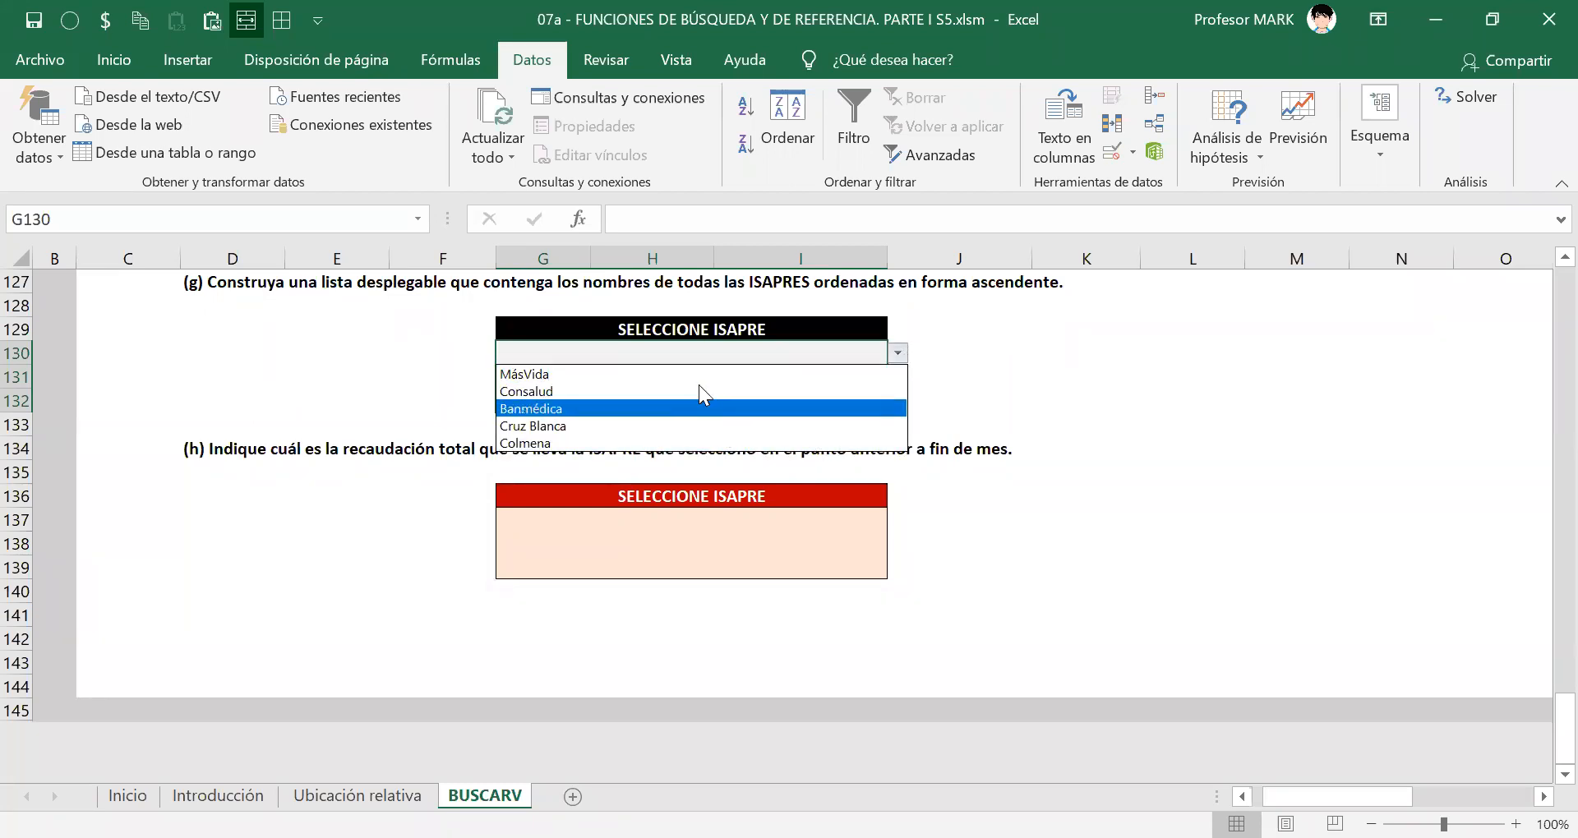
left_click(640, 357)
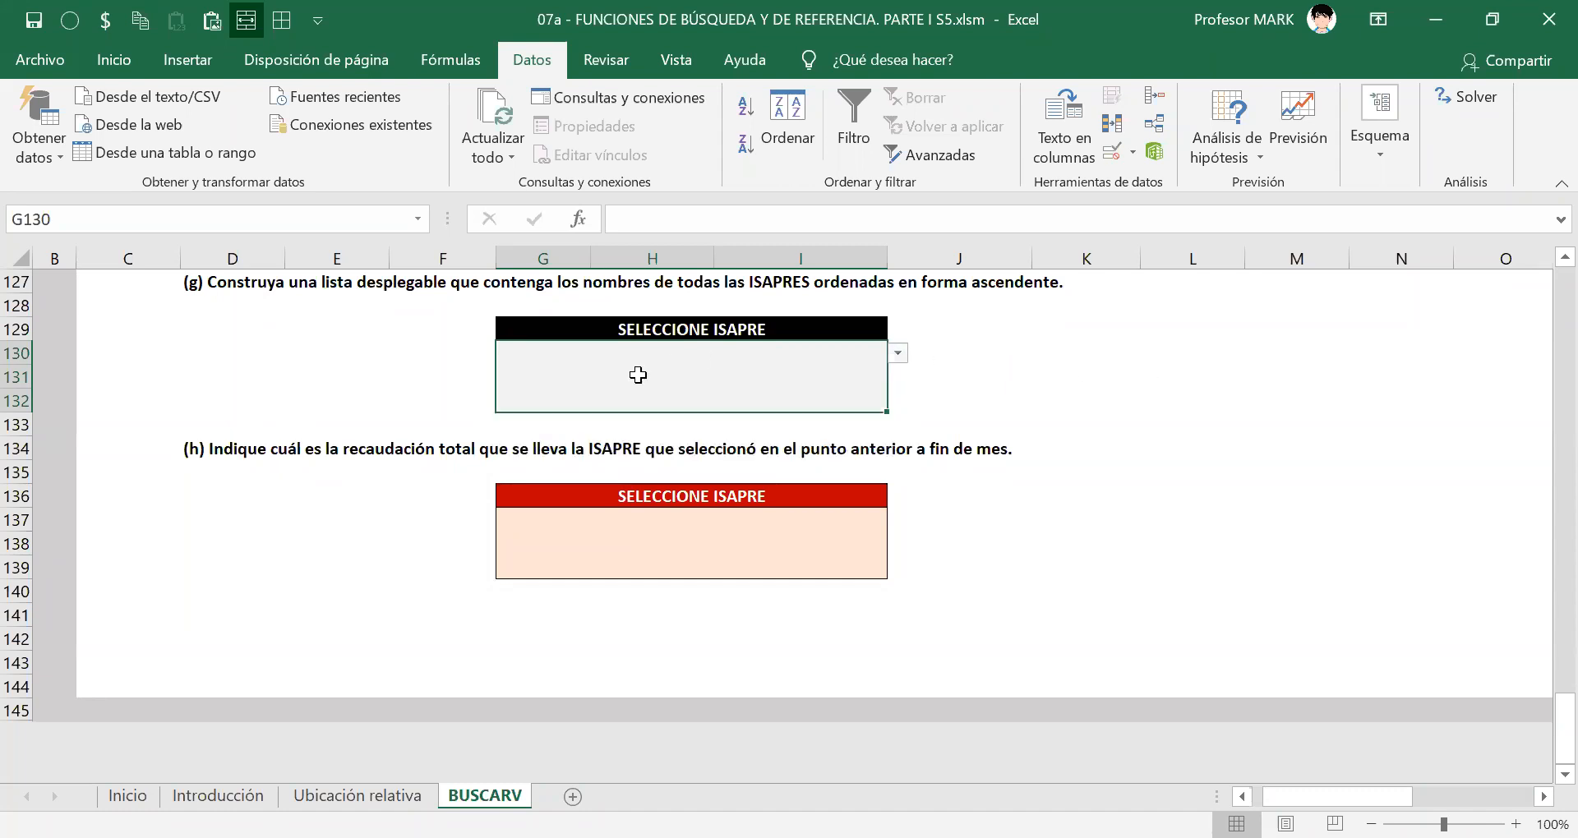
left_click(904, 351)
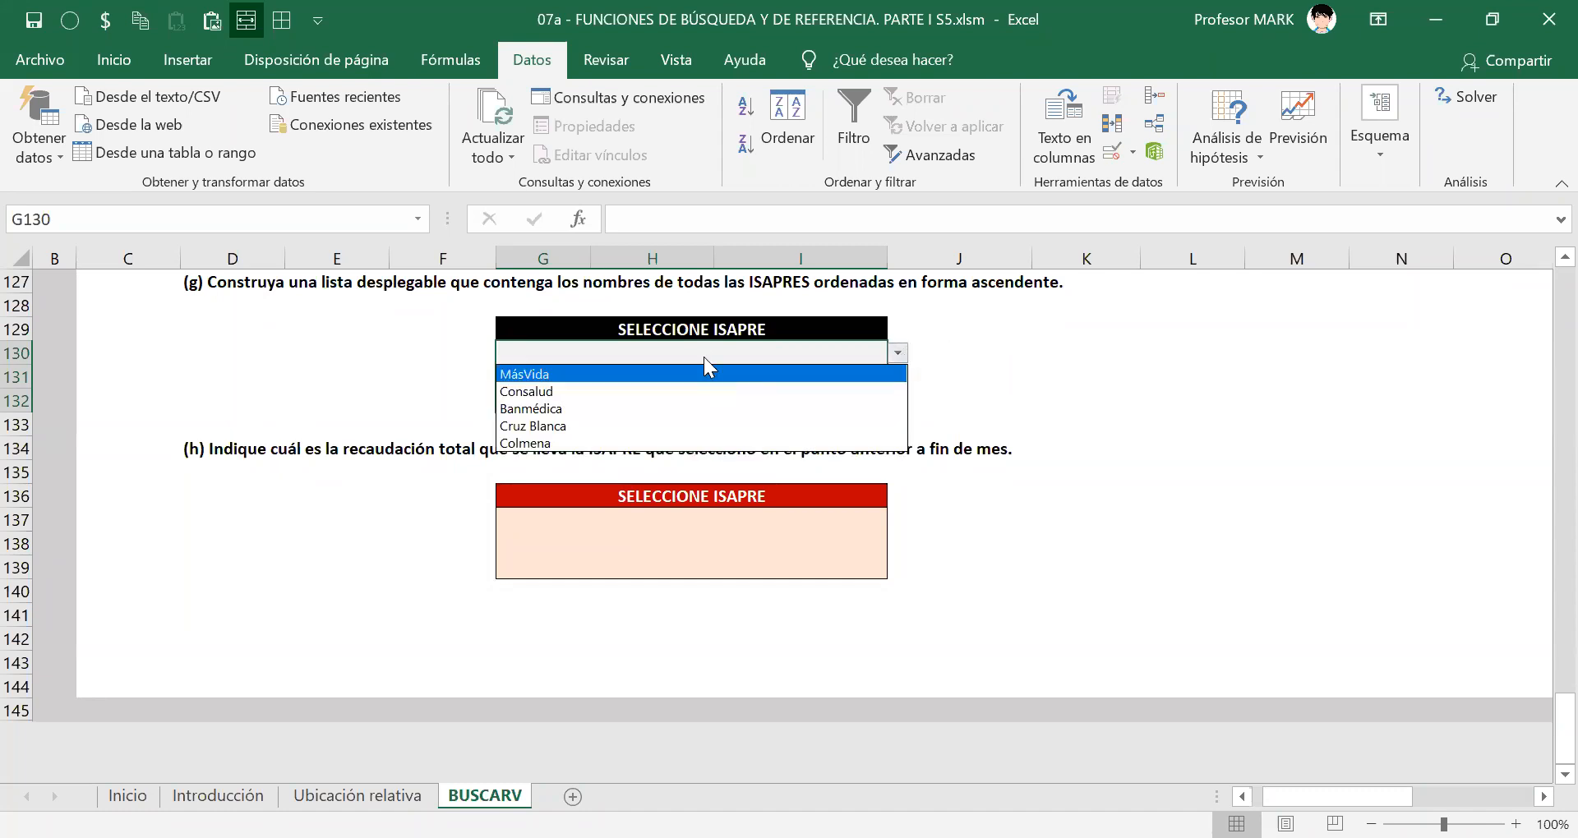
left_click(896, 355)
left_click(895, 354)
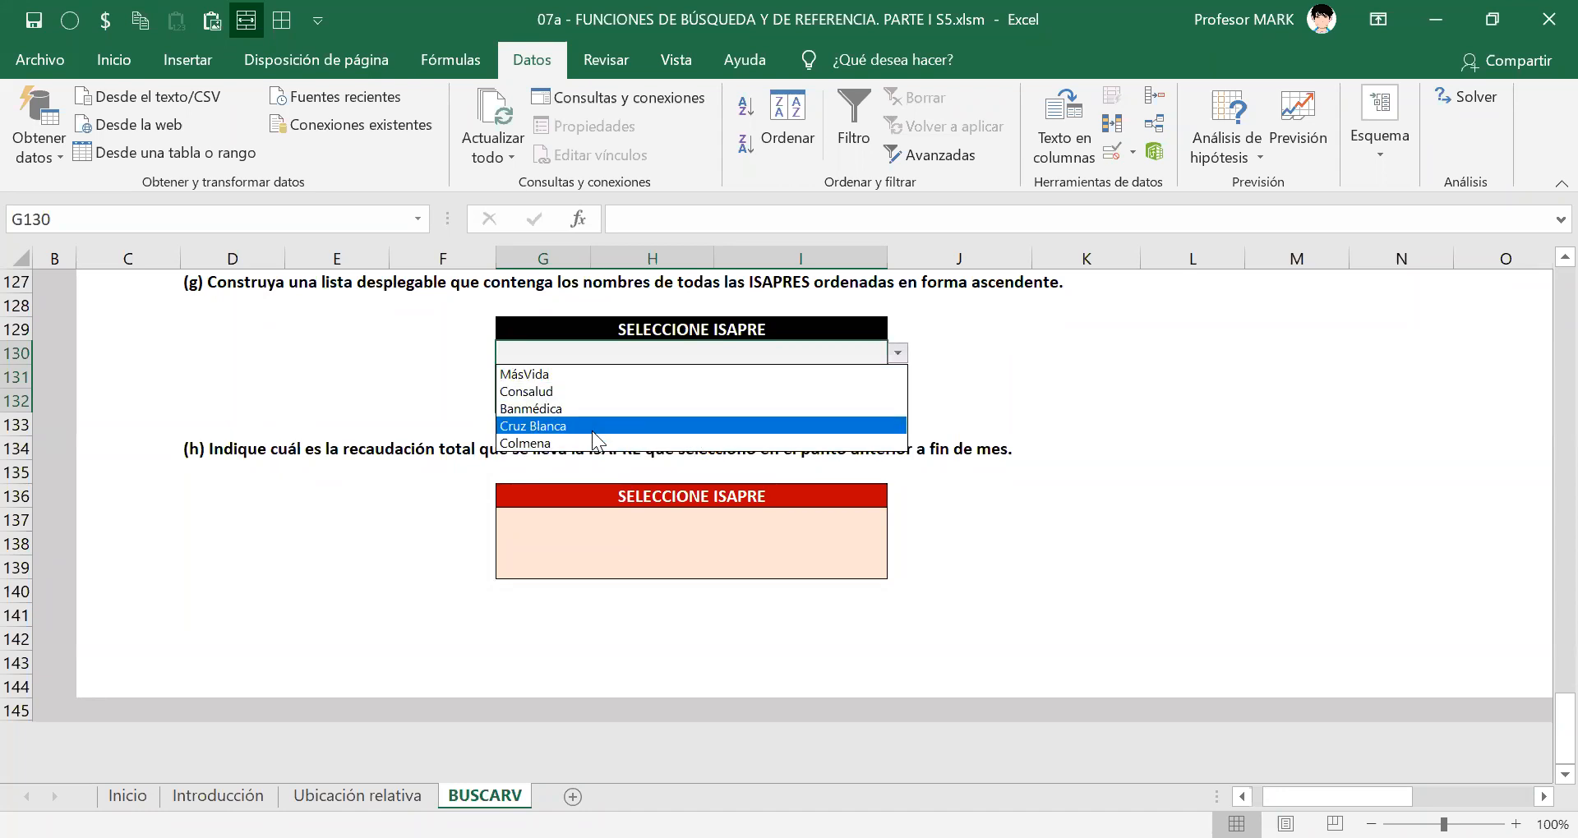
left_click(633, 353)
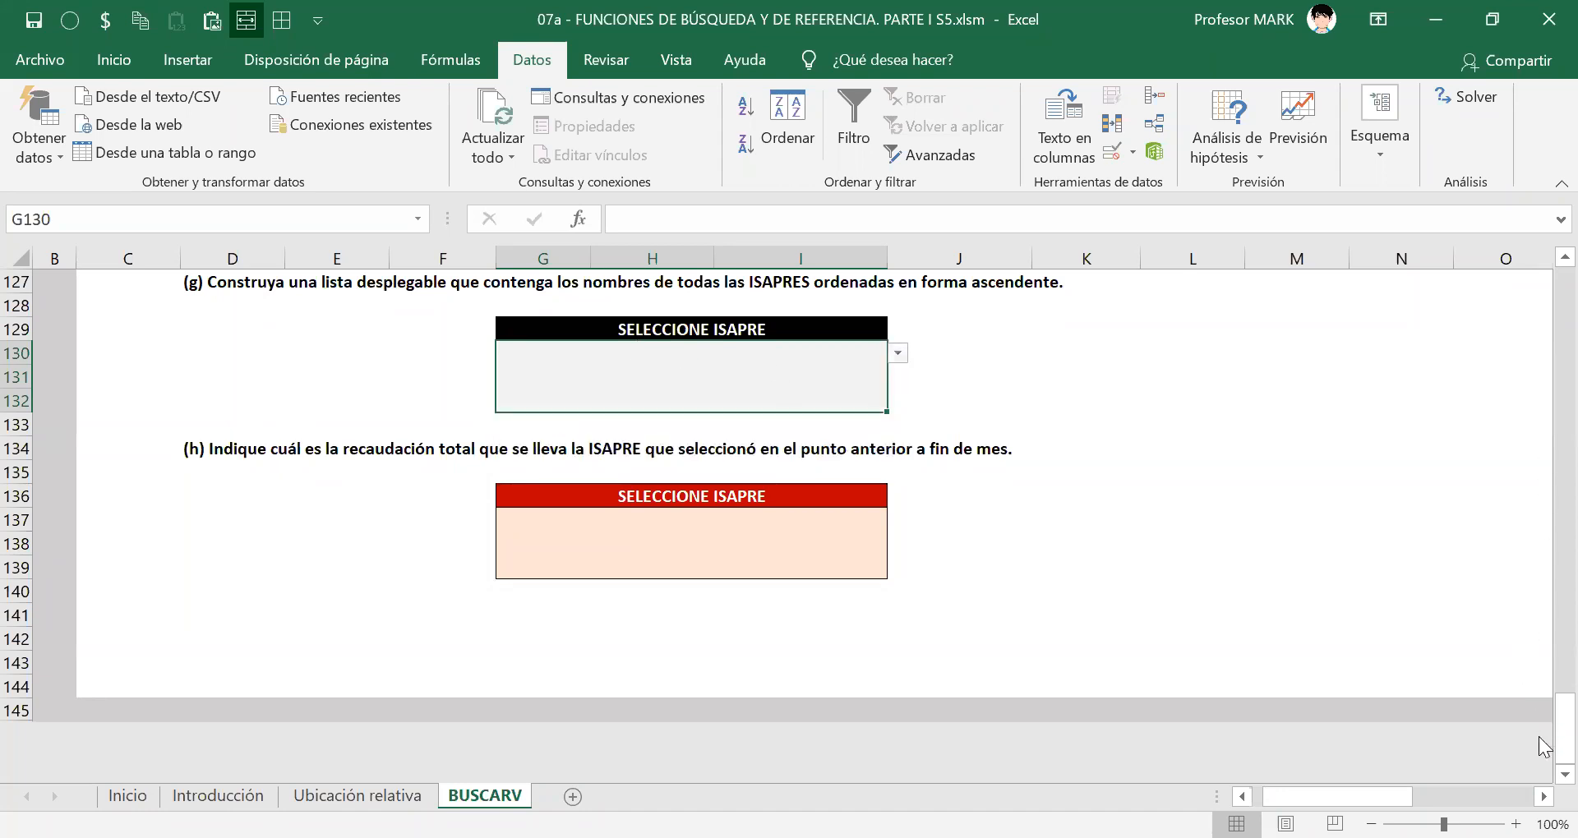
Sort the Concepción ISAPRES table by its NOMBRE column in ascending order.
left_click_drag(1538, 736, 1538, 362)
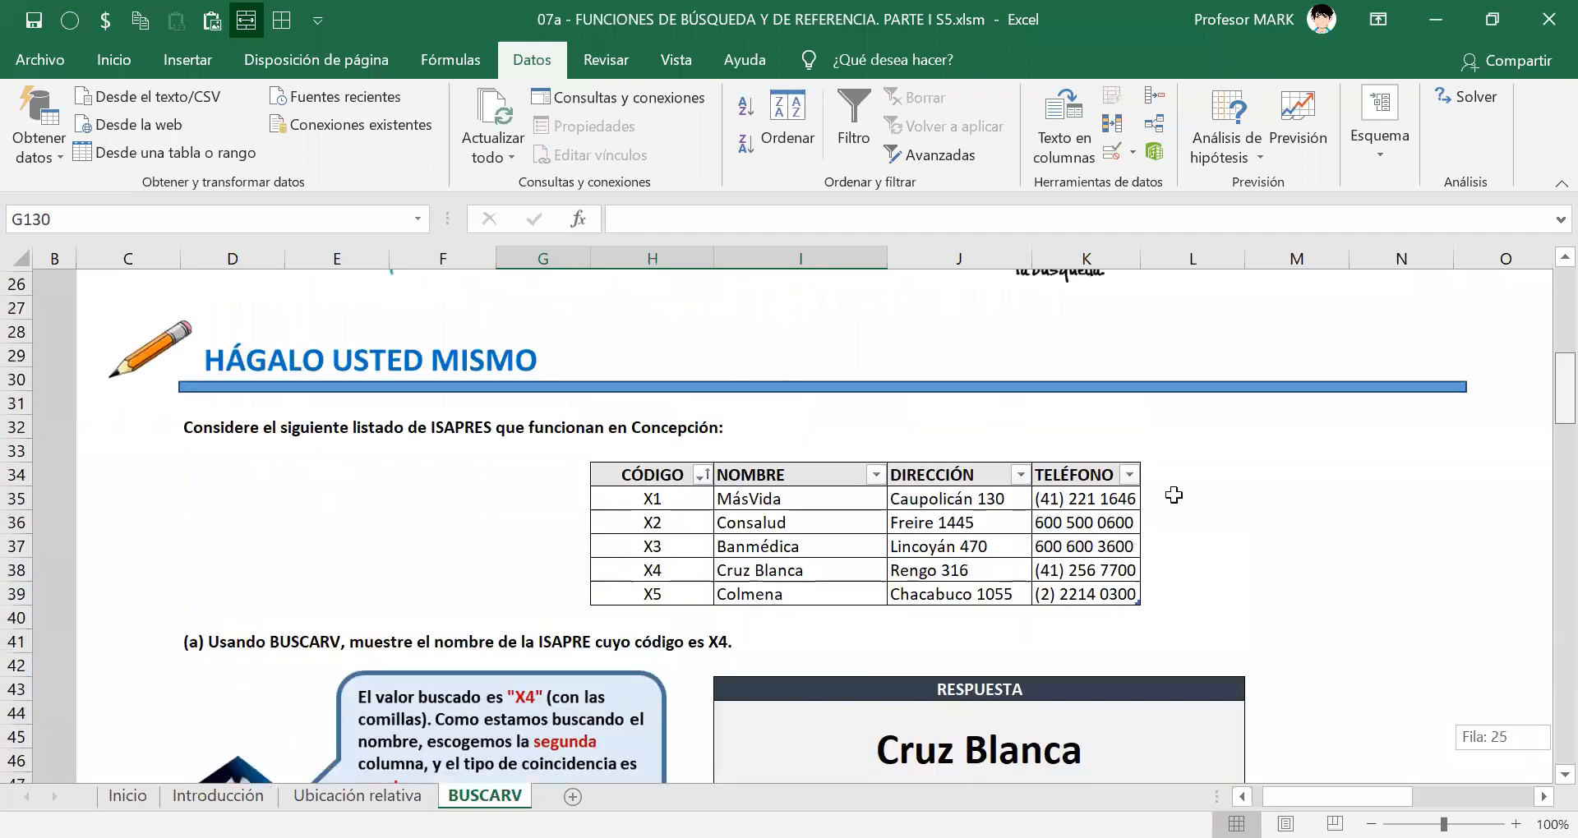
left_click_drag(736, 499, 854, 574)
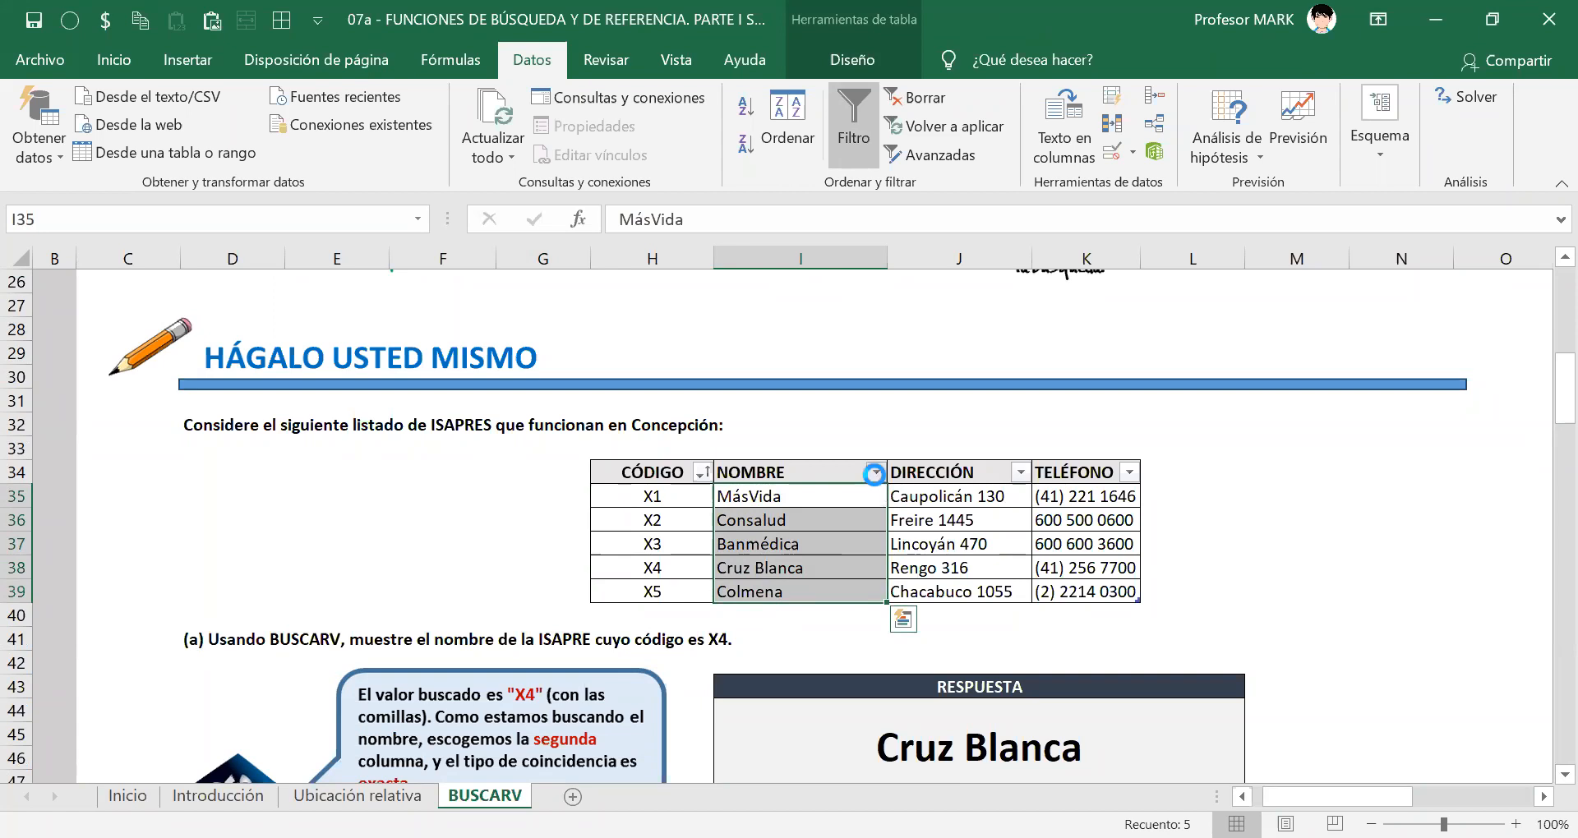
left_click(876, 474)
left_click(816, 554)
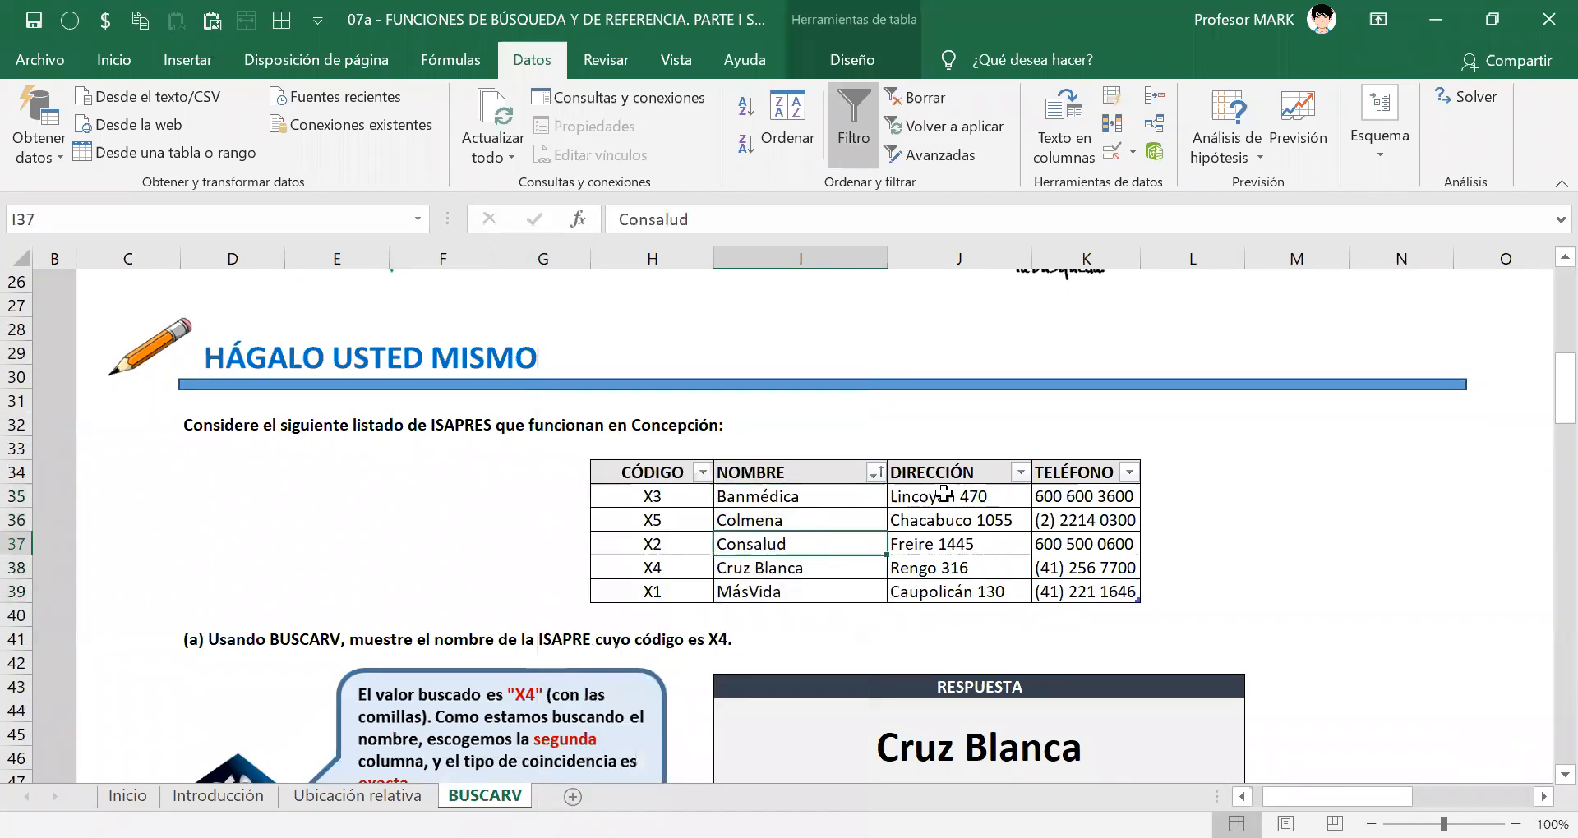
Choose Banmédica from the exercise (g) drop-down list in G130.
left_click_drag(1544, 364, 1543, 695)
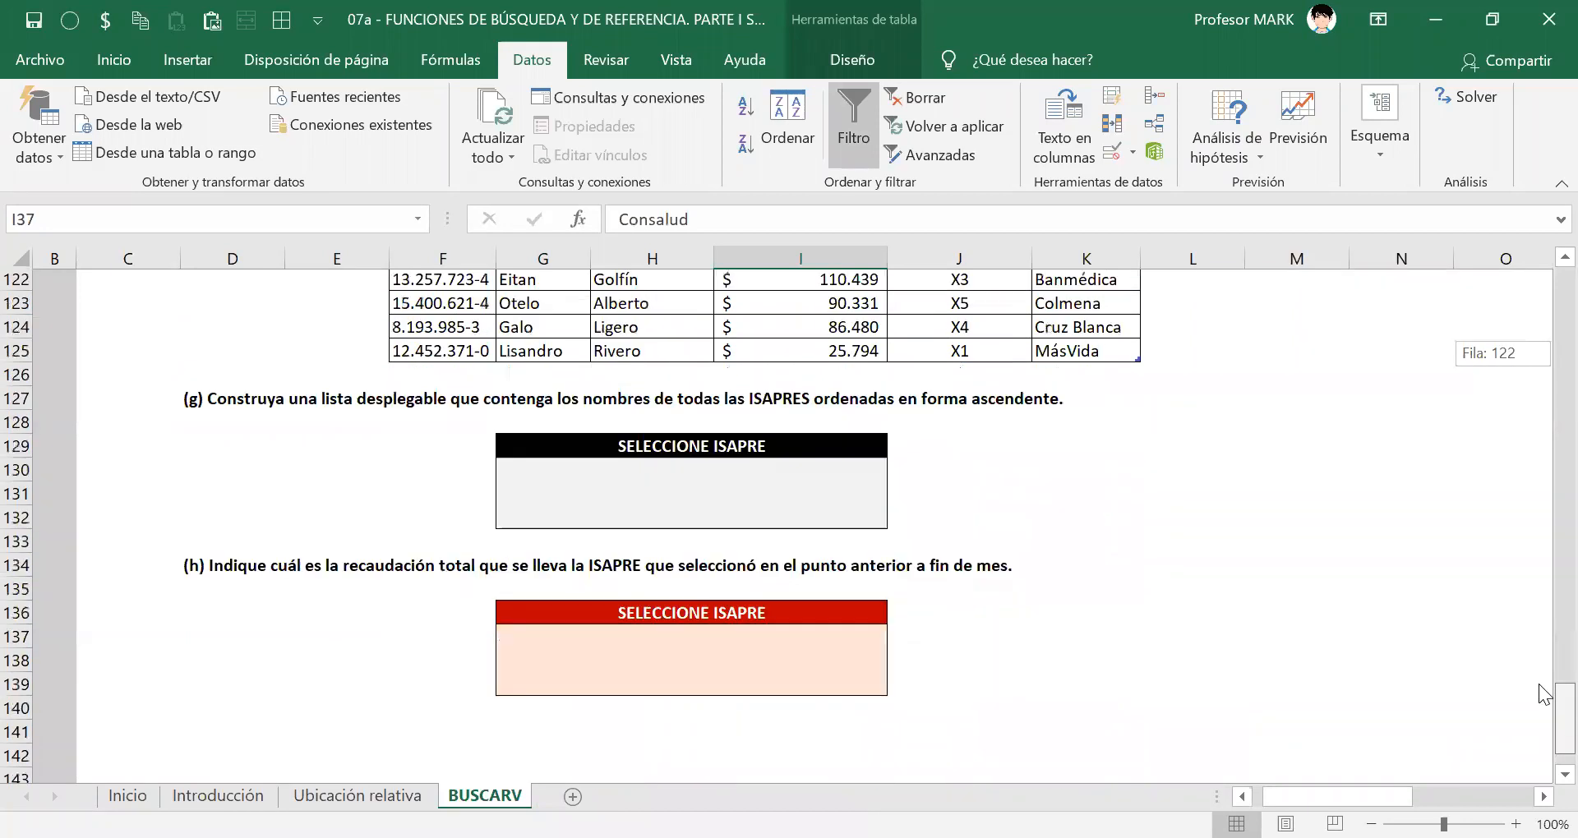
left_click(764, 470)
left_click(897, 472)
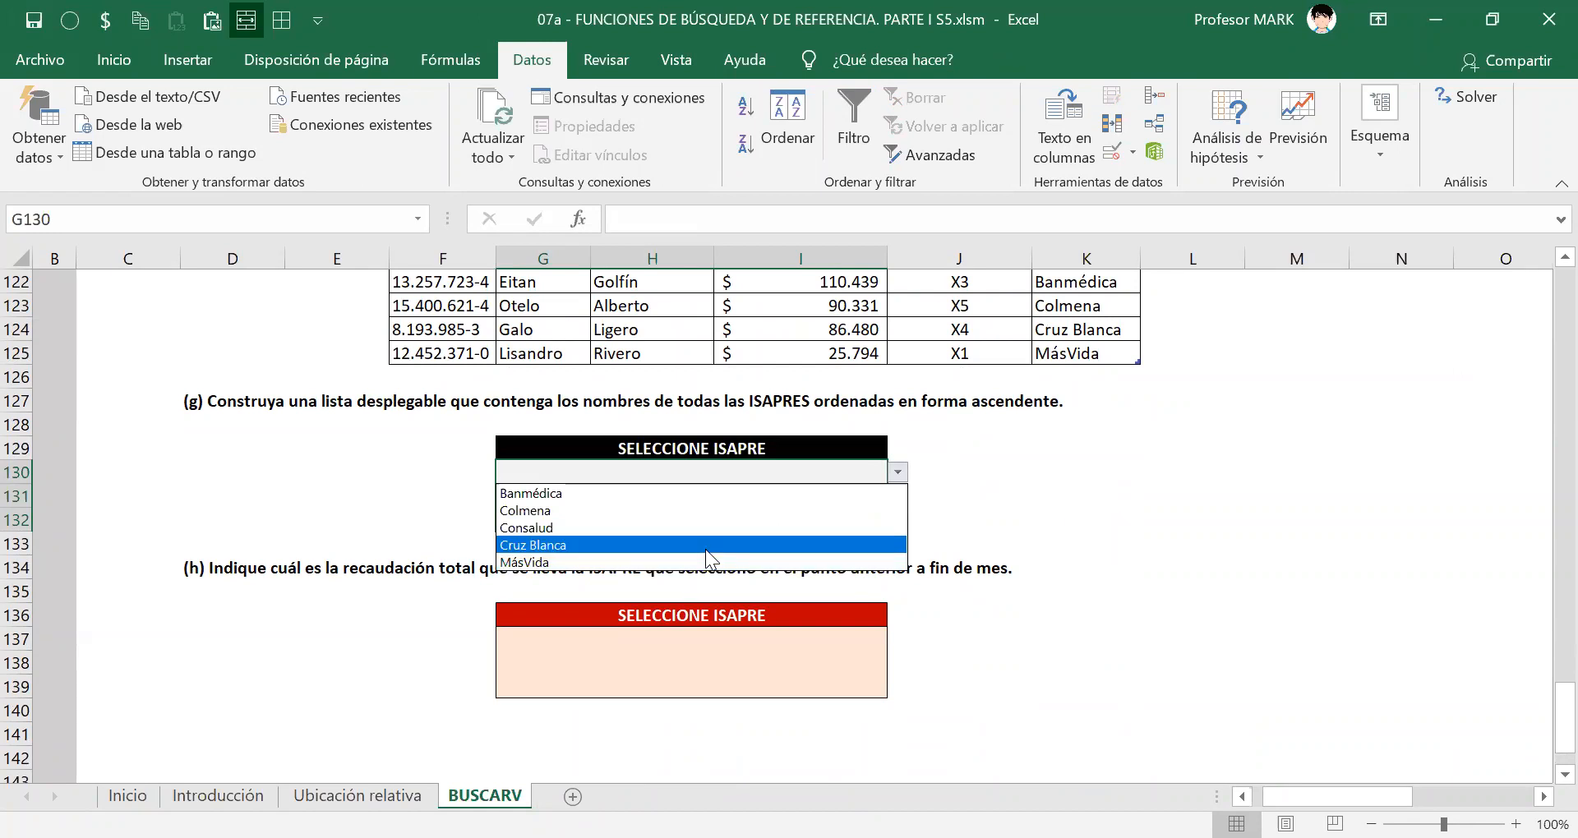
left_click(562, 498)
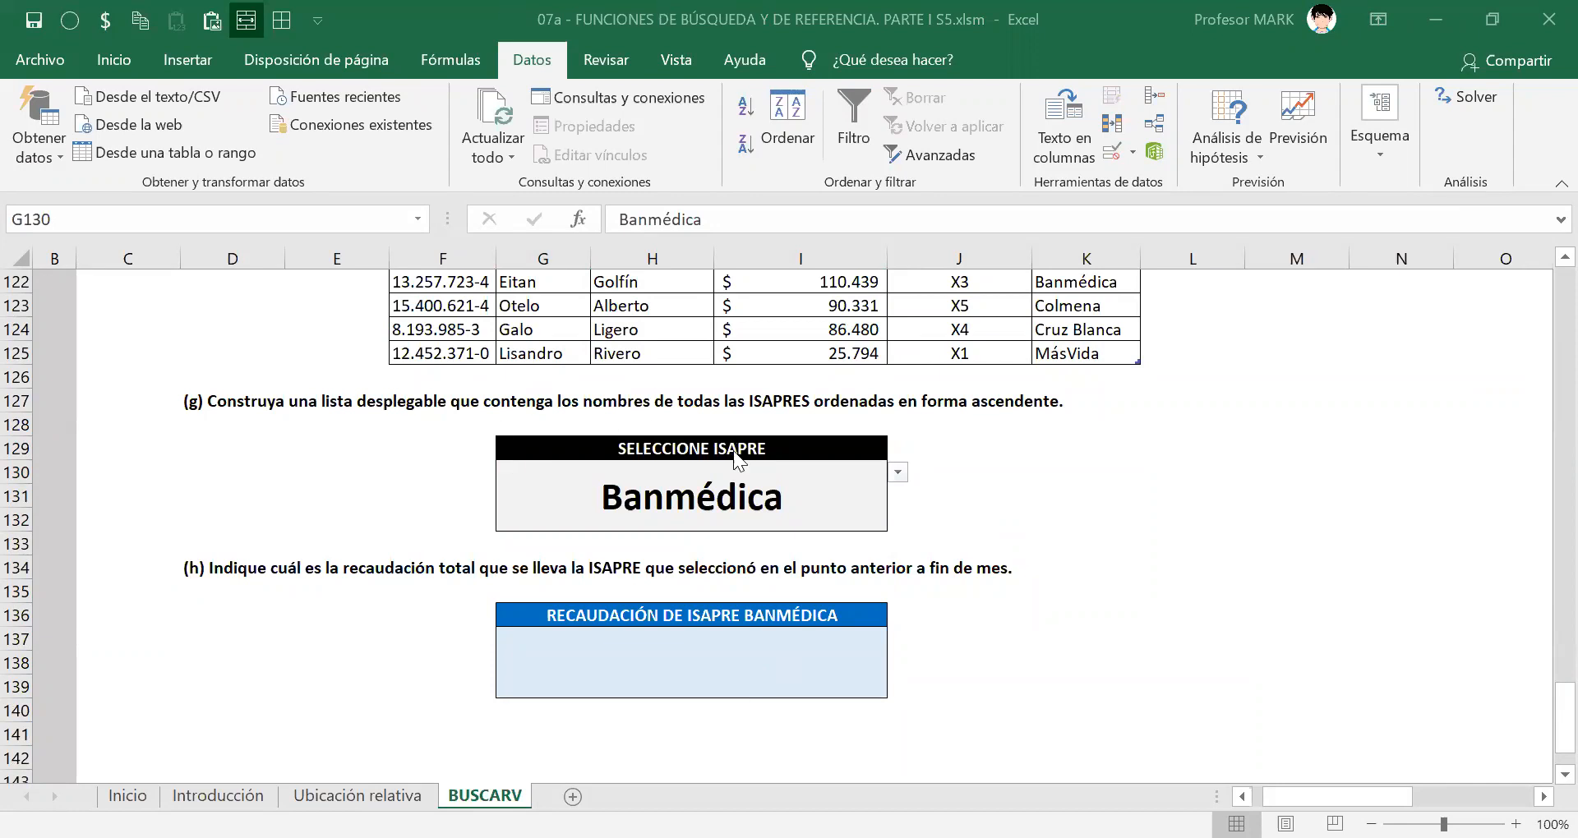
left_click(704, 498)
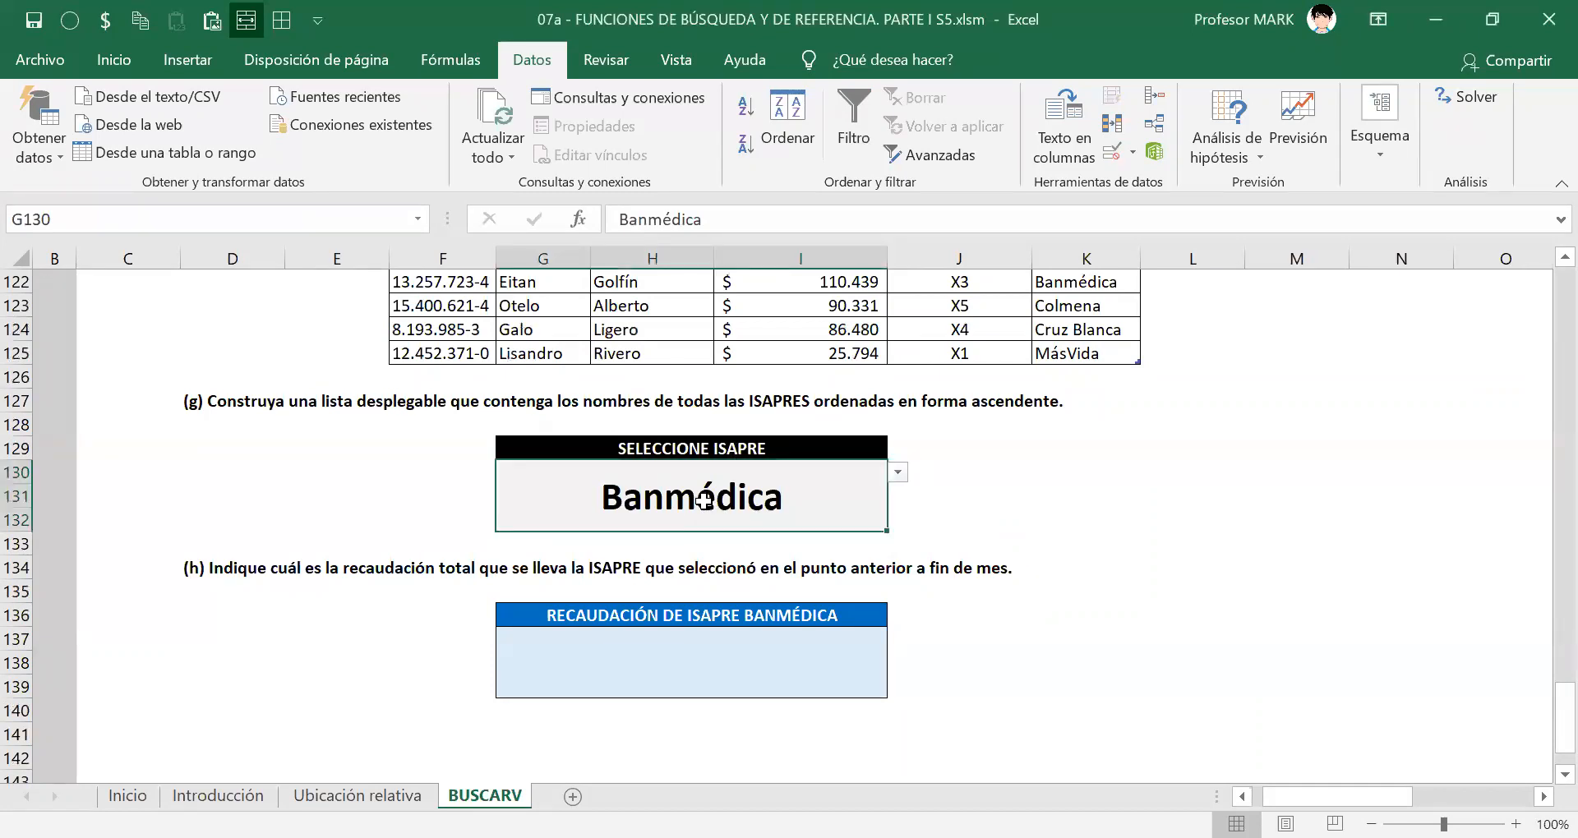
left_click(898, 473)
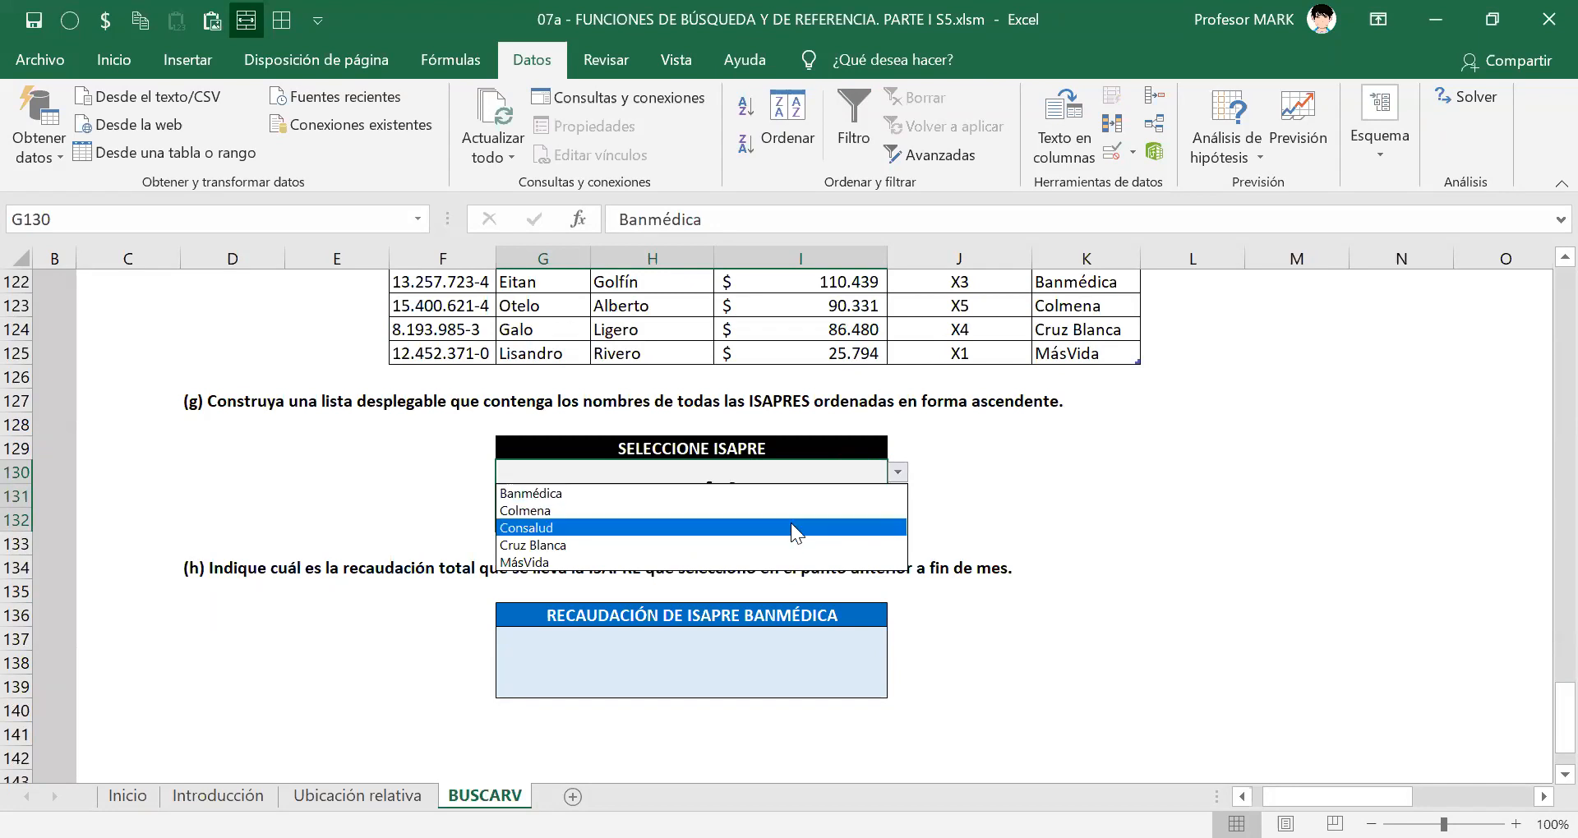
left_click(681, 492)
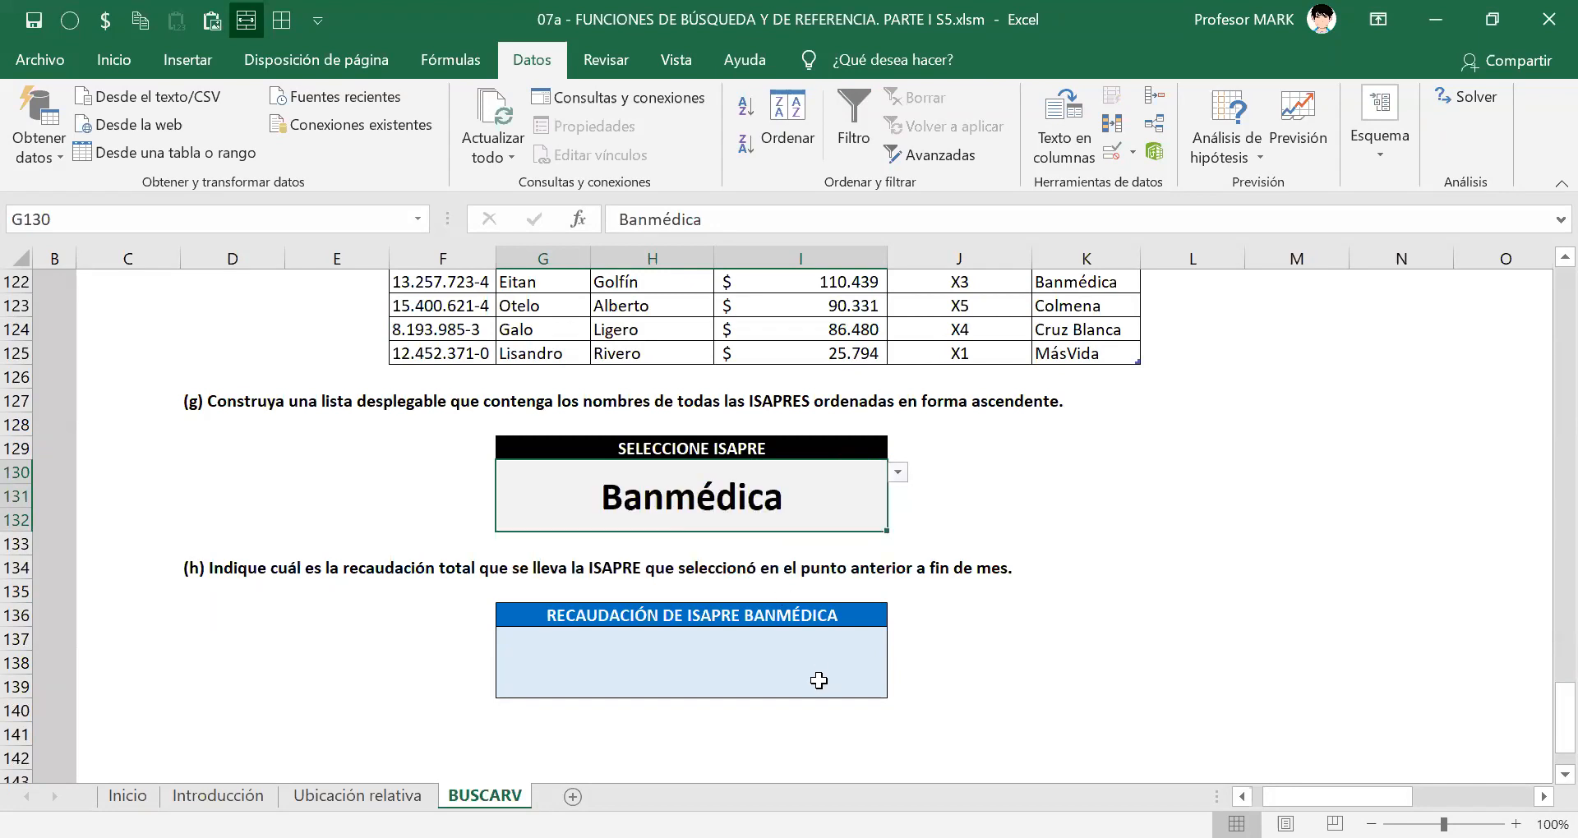
Filter the exercise (f) workers table to ISAPRE Banmédica and select the visible COTIZACIÓN SALUD amount to read its sum.
scroll(1100, 723, "up", 3)
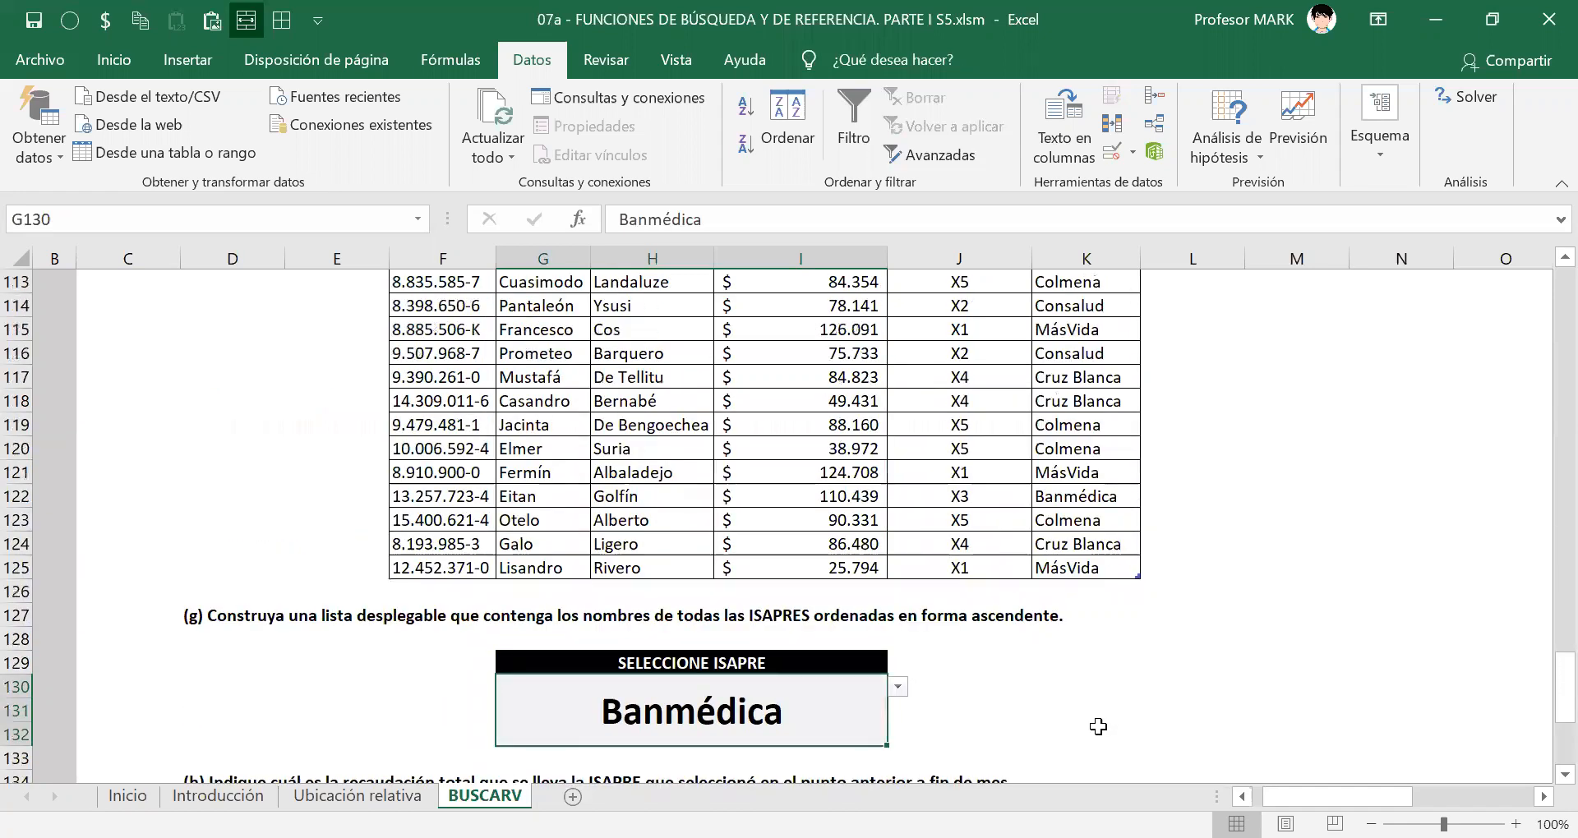
scroll(1025, 751, "up", 1)
scroll(1025, 751, "up", 3)
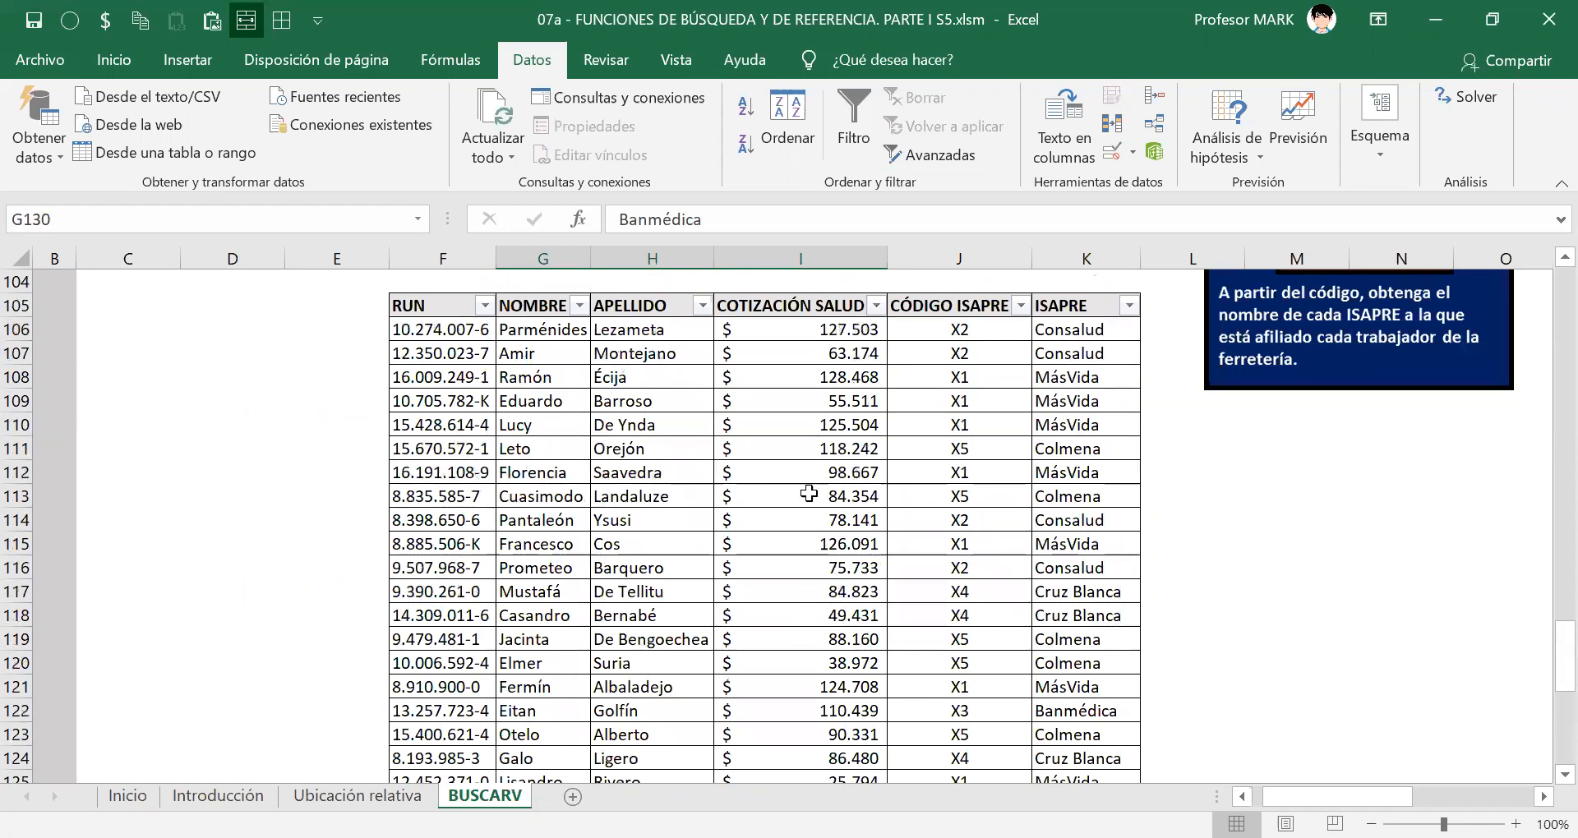
scroll(802, 473, "down", 4)
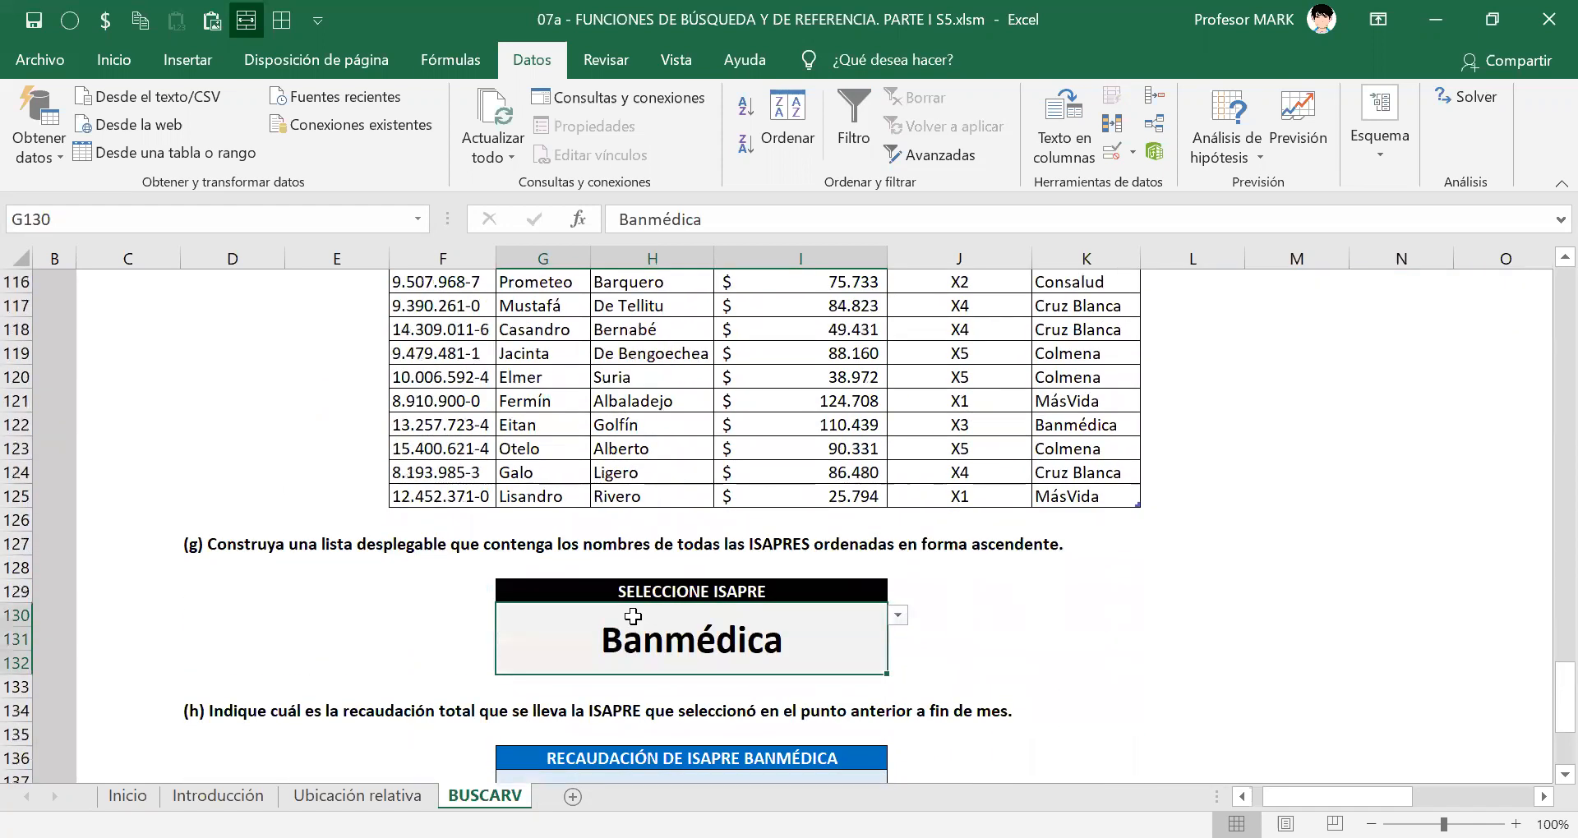
scroll(801, 644, "up", 4)
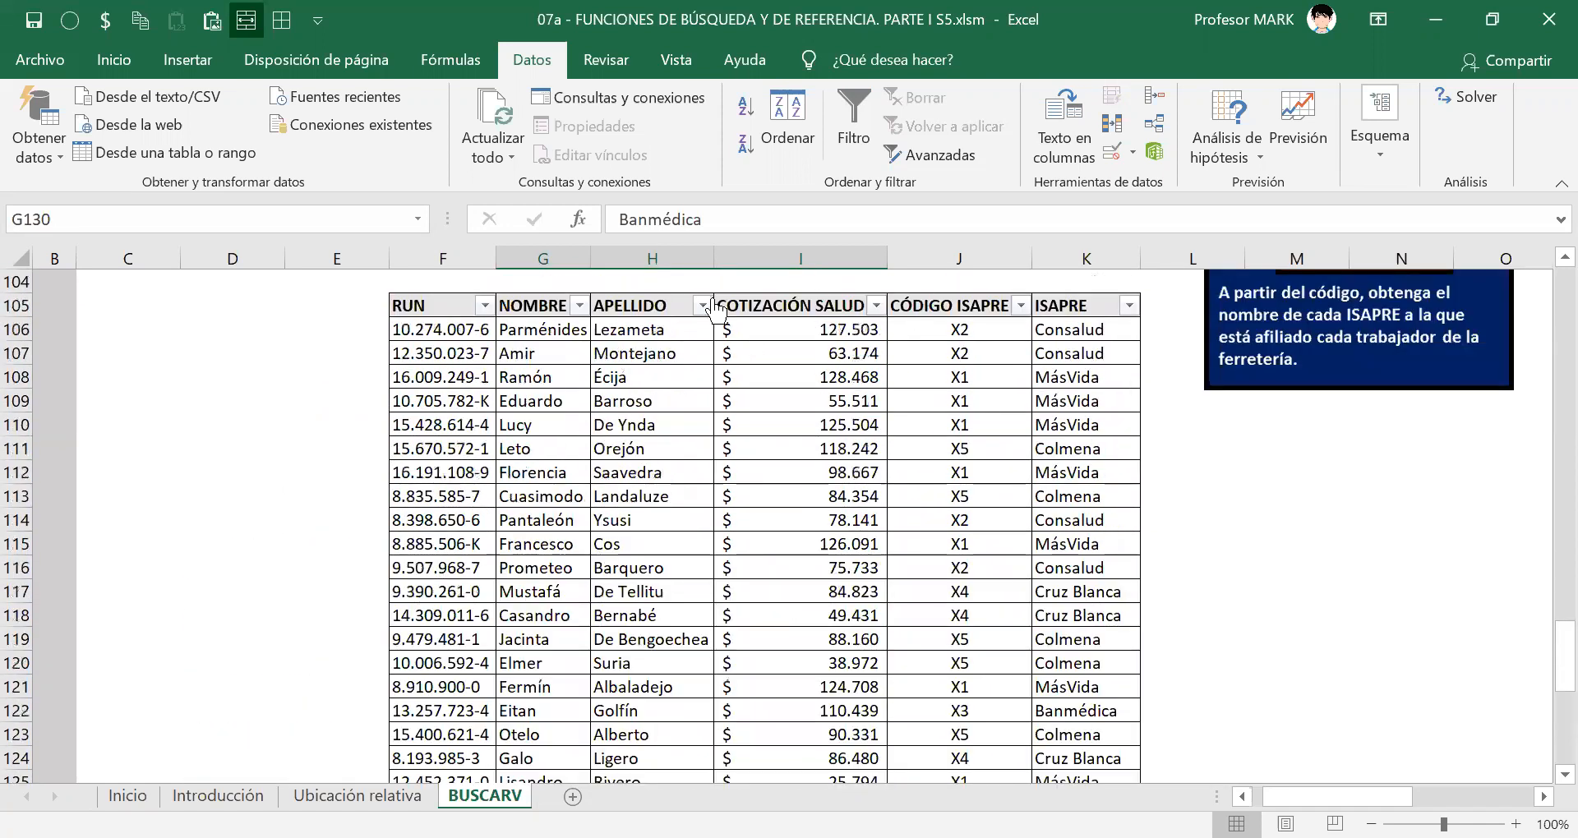
left_click(1129, 305)
left_click(920, 551)
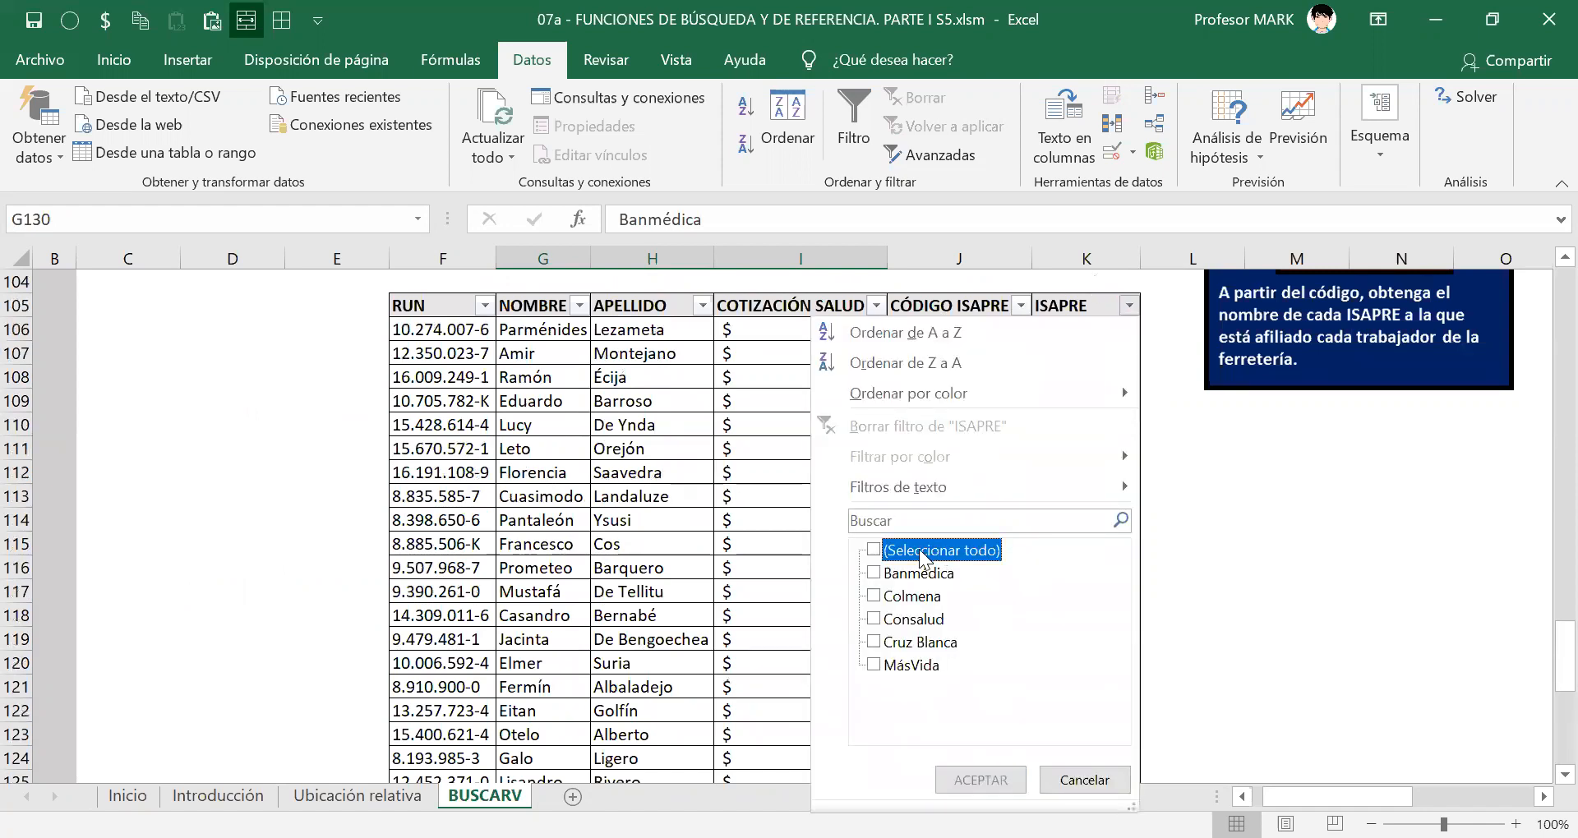
left_click(887, 573)
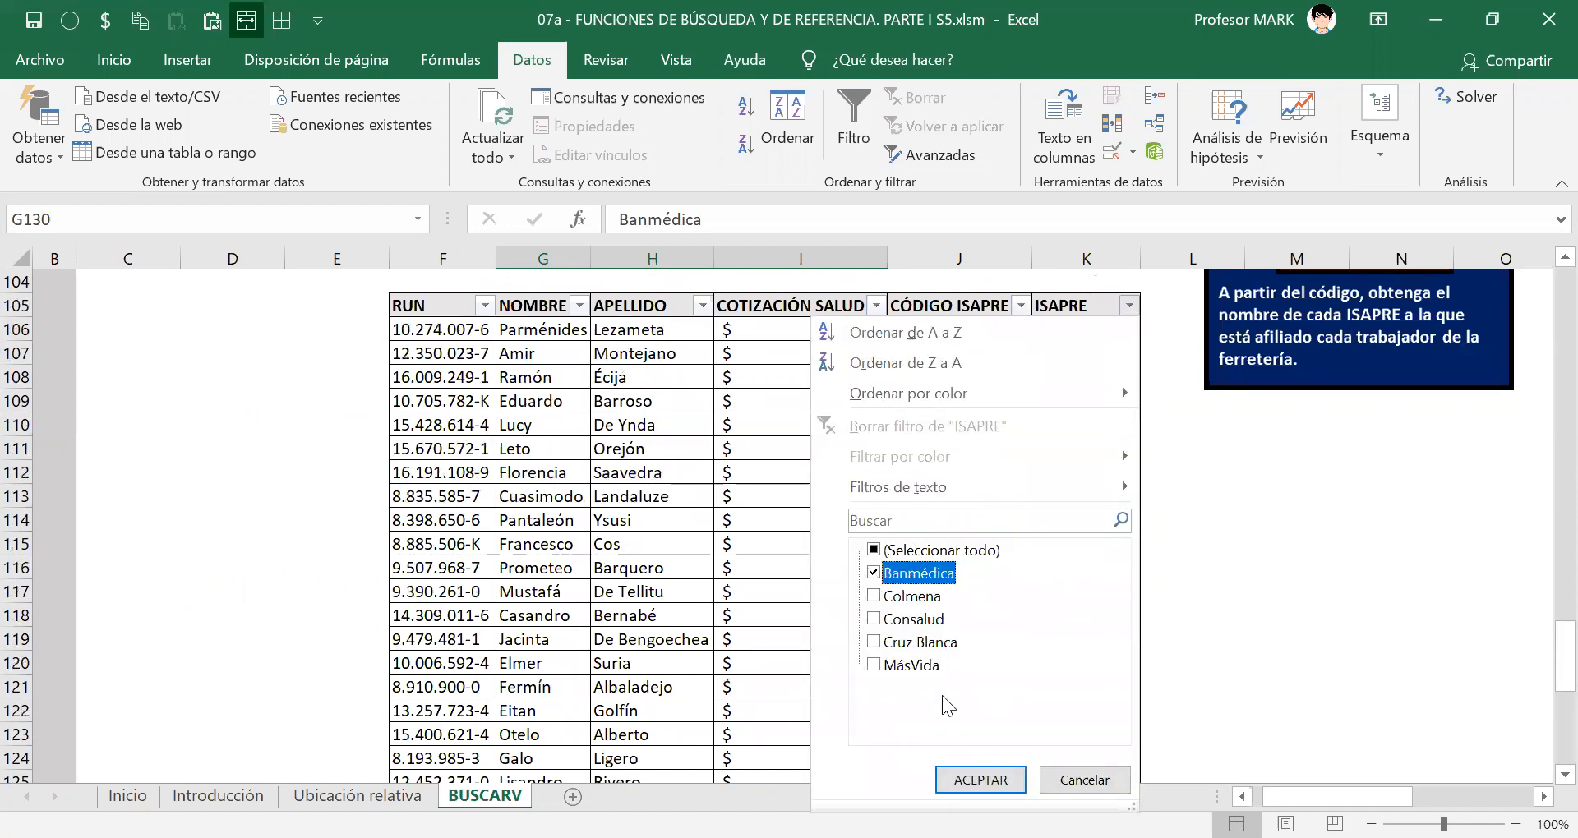
left_click(980, 779)
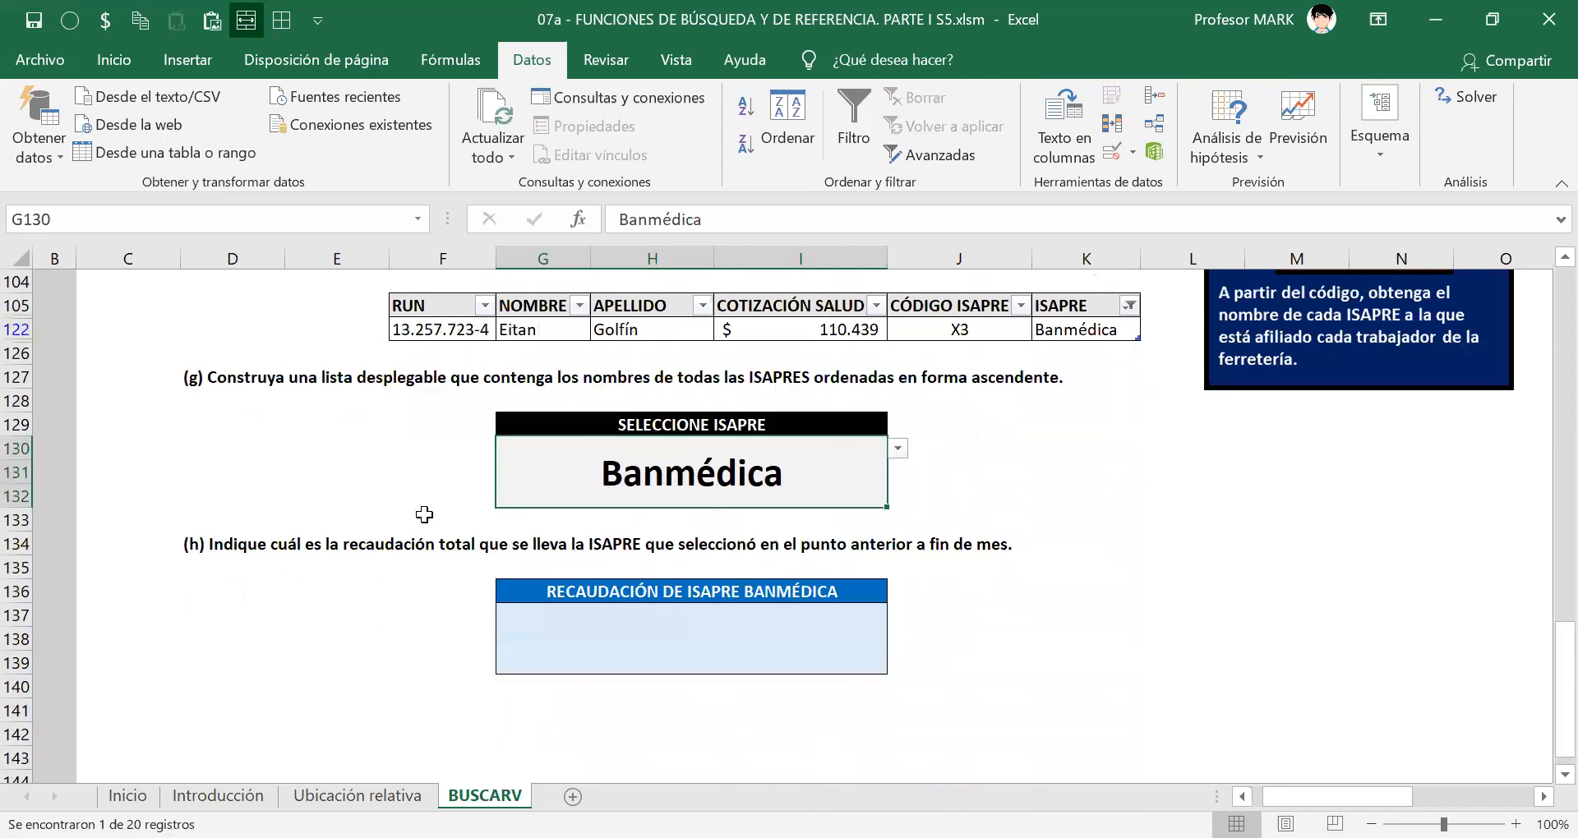
left_click_drag(800, 331, 798, 358)
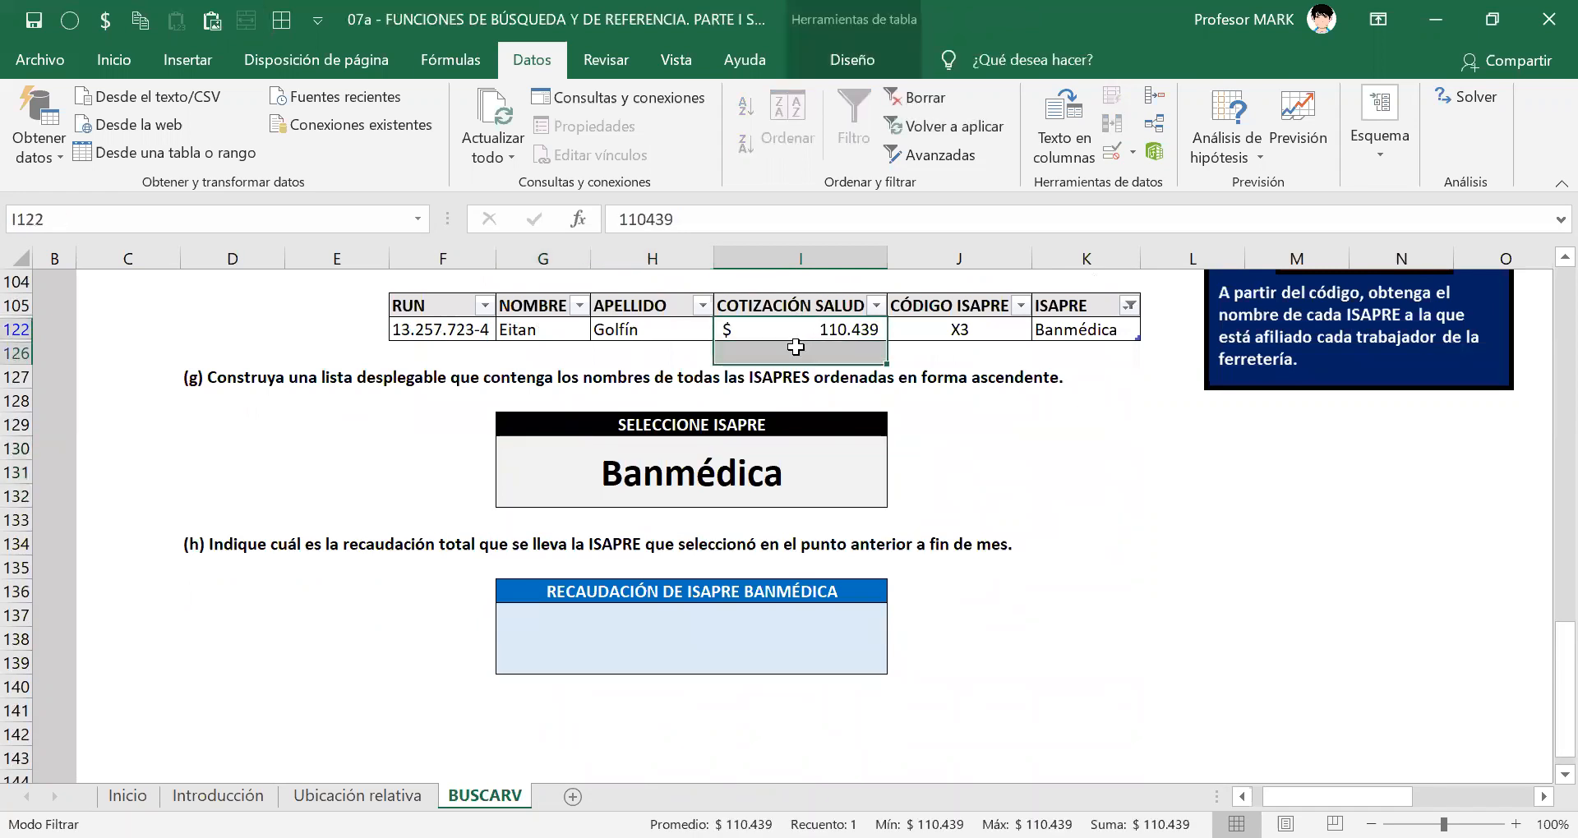
left_click(784, 333)
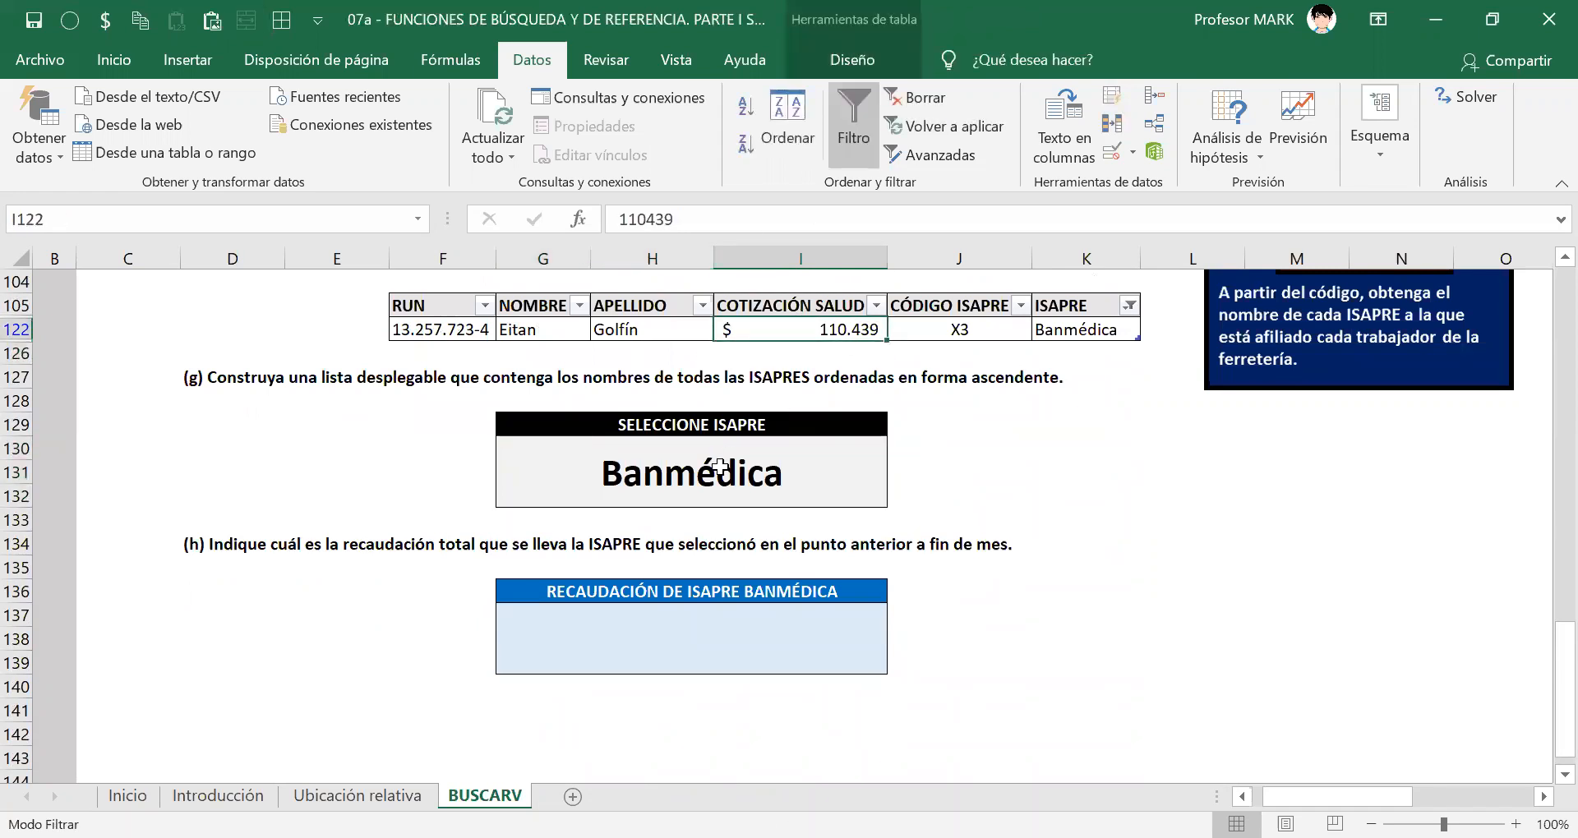
Change the ISAPRE selected in the exercise (g) drop-down list to Consalud.
left_click(803, 472)
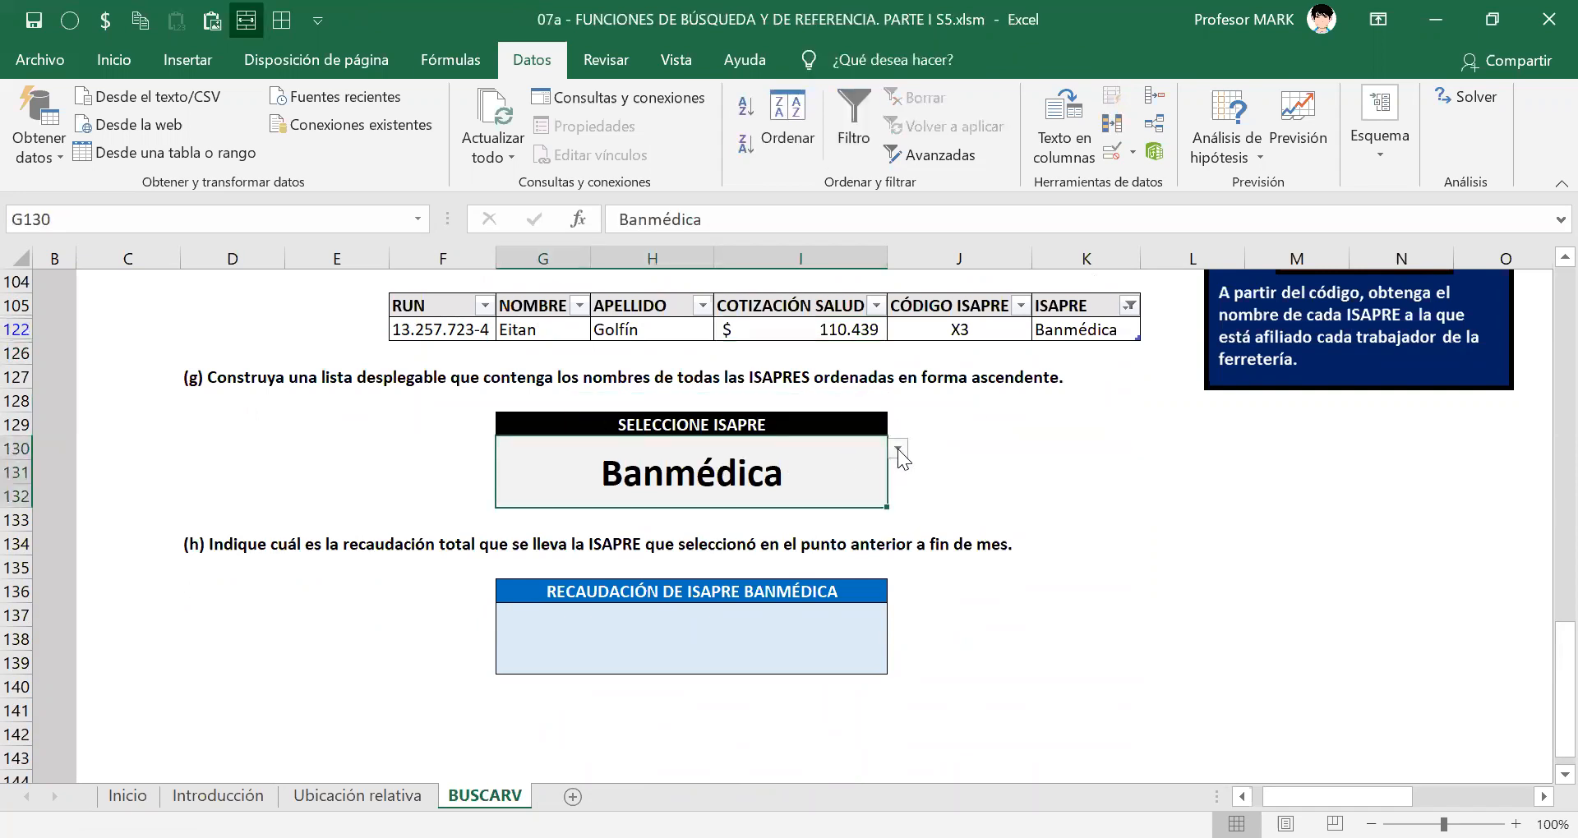
left_click(897, 448)
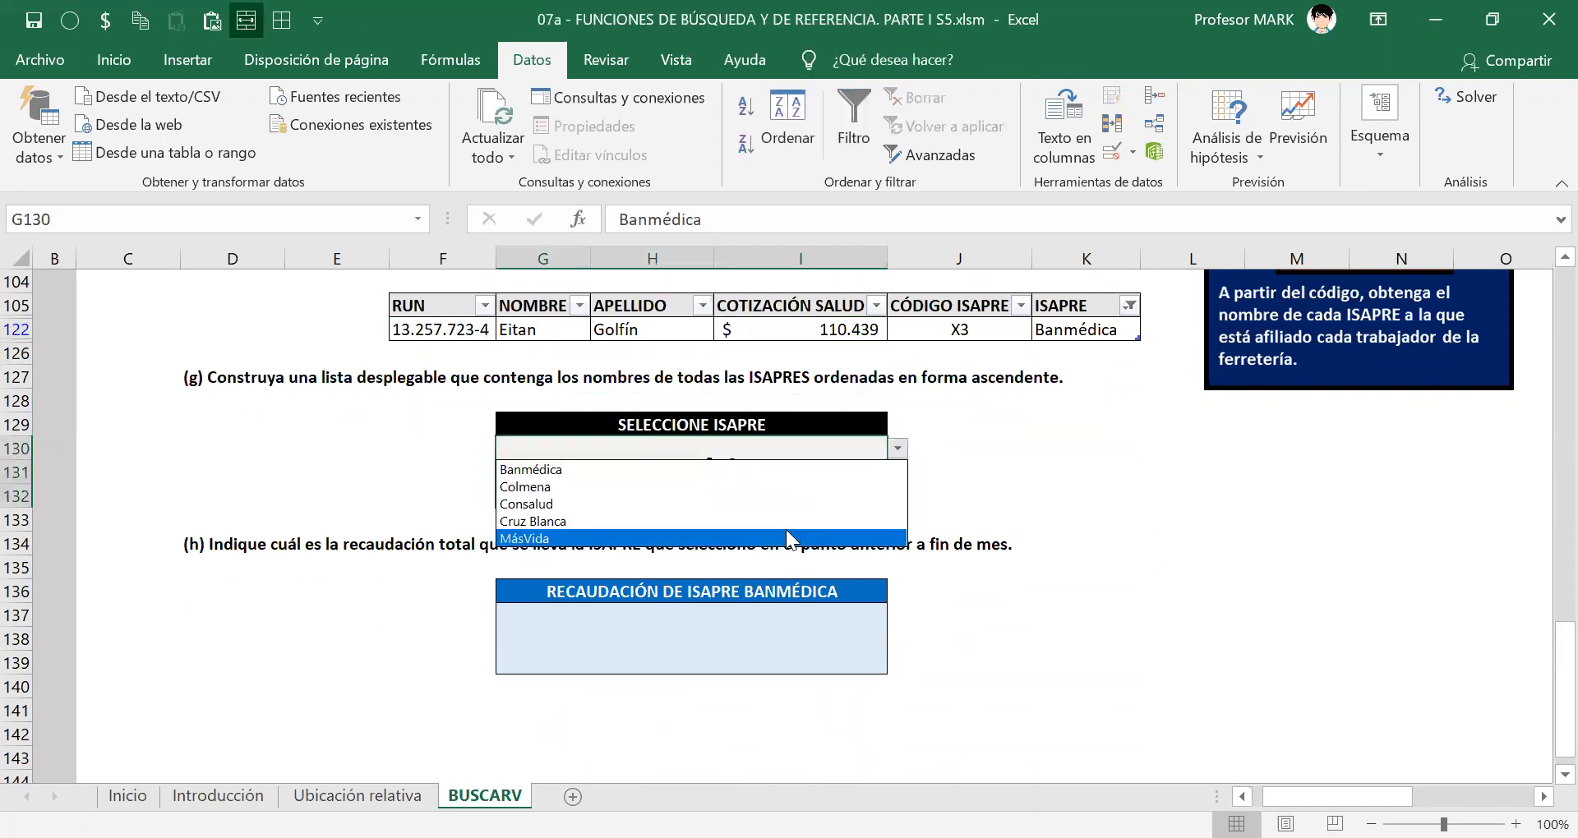
left_click(788, 501)
Filter the workers table to ISAPRE Consalud only and select the visible COTIZACIÓN SALUD amounts to read their sum.
left_click(1137, 301)
left_click(873, 550)
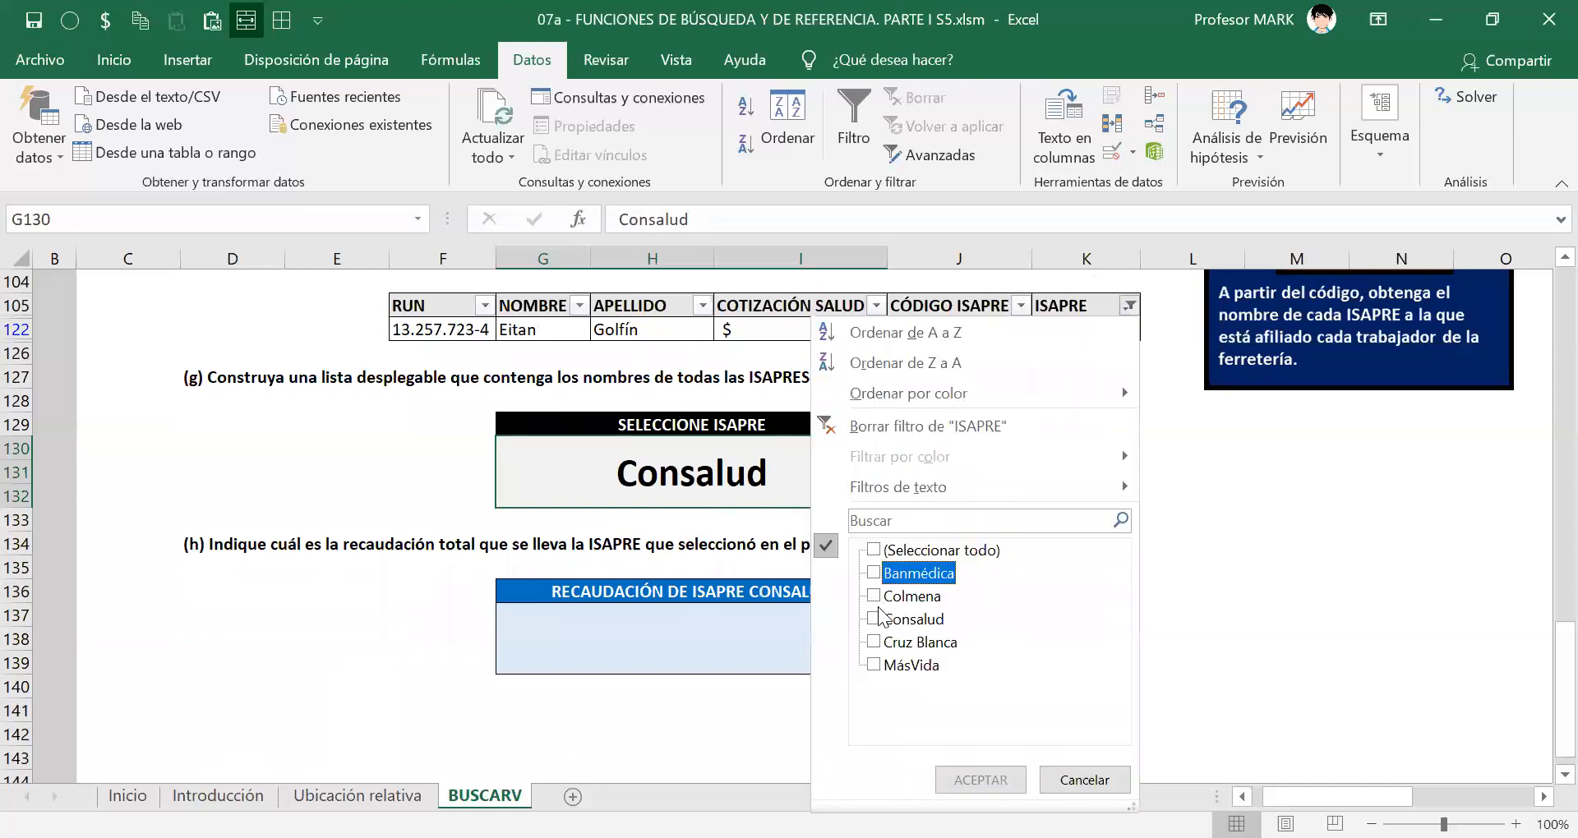
left_click(874, 619)
left_click(976, 781)
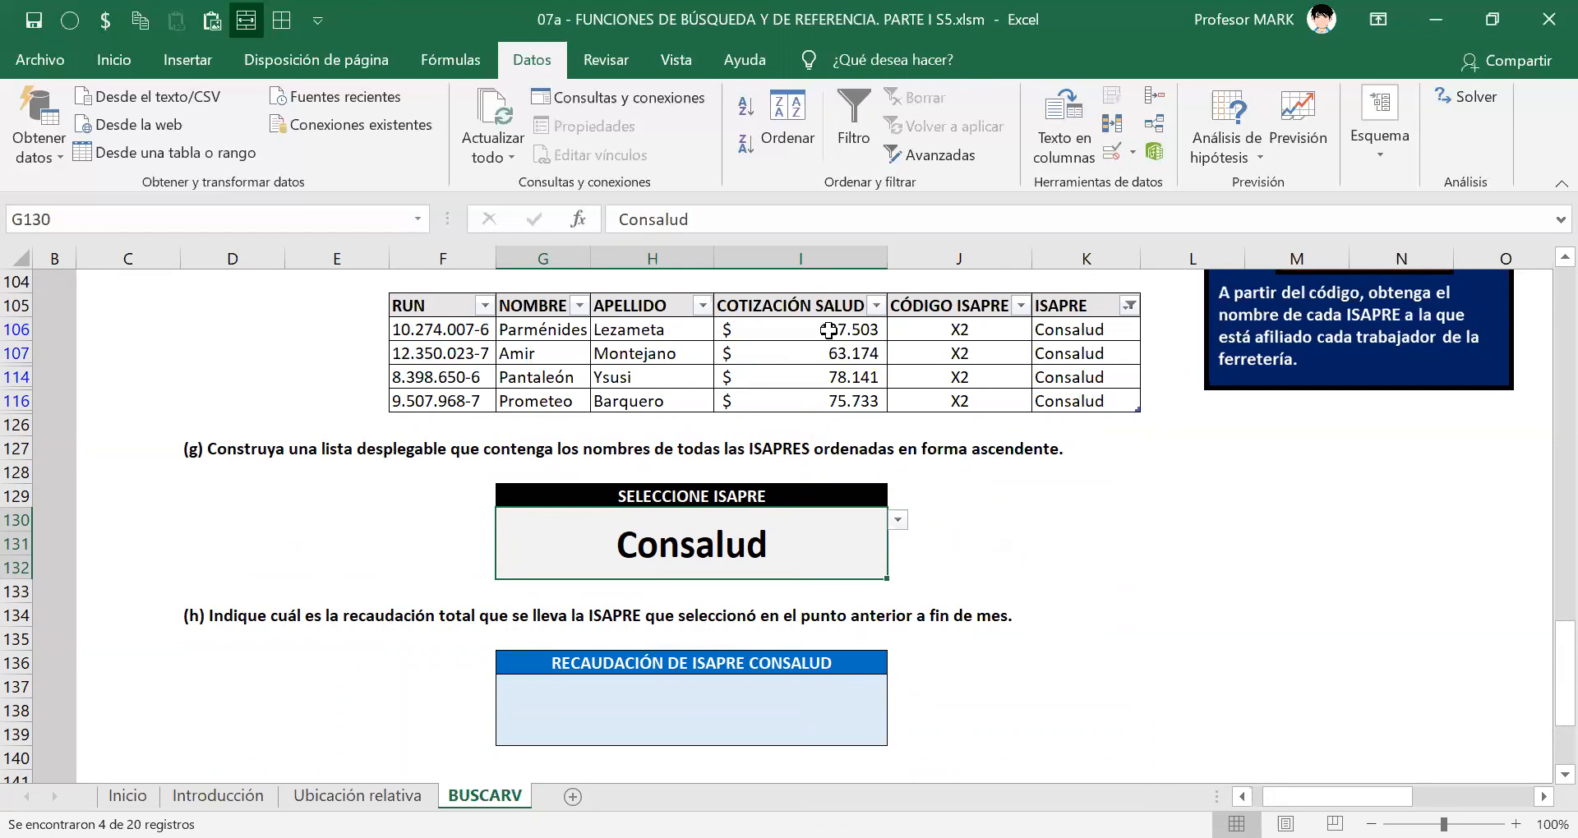
left_click_drag(829, 329, 834, 402)
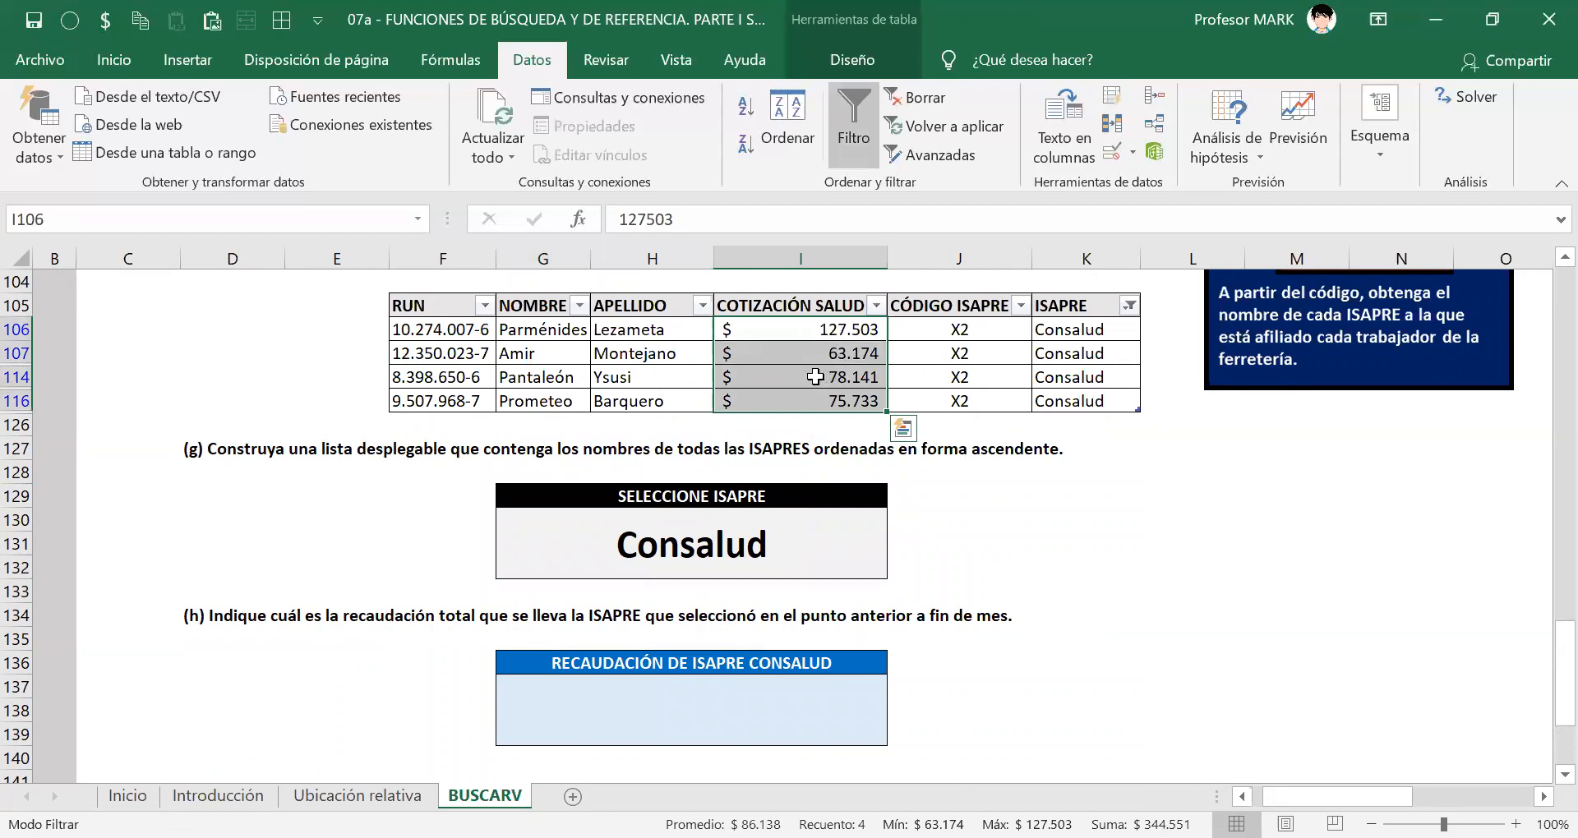
left_click_drag(829, 327, 817, 409)
Clear the ISAPRE column filter so the workers table lists all its rows.
left_click(1130, 306)
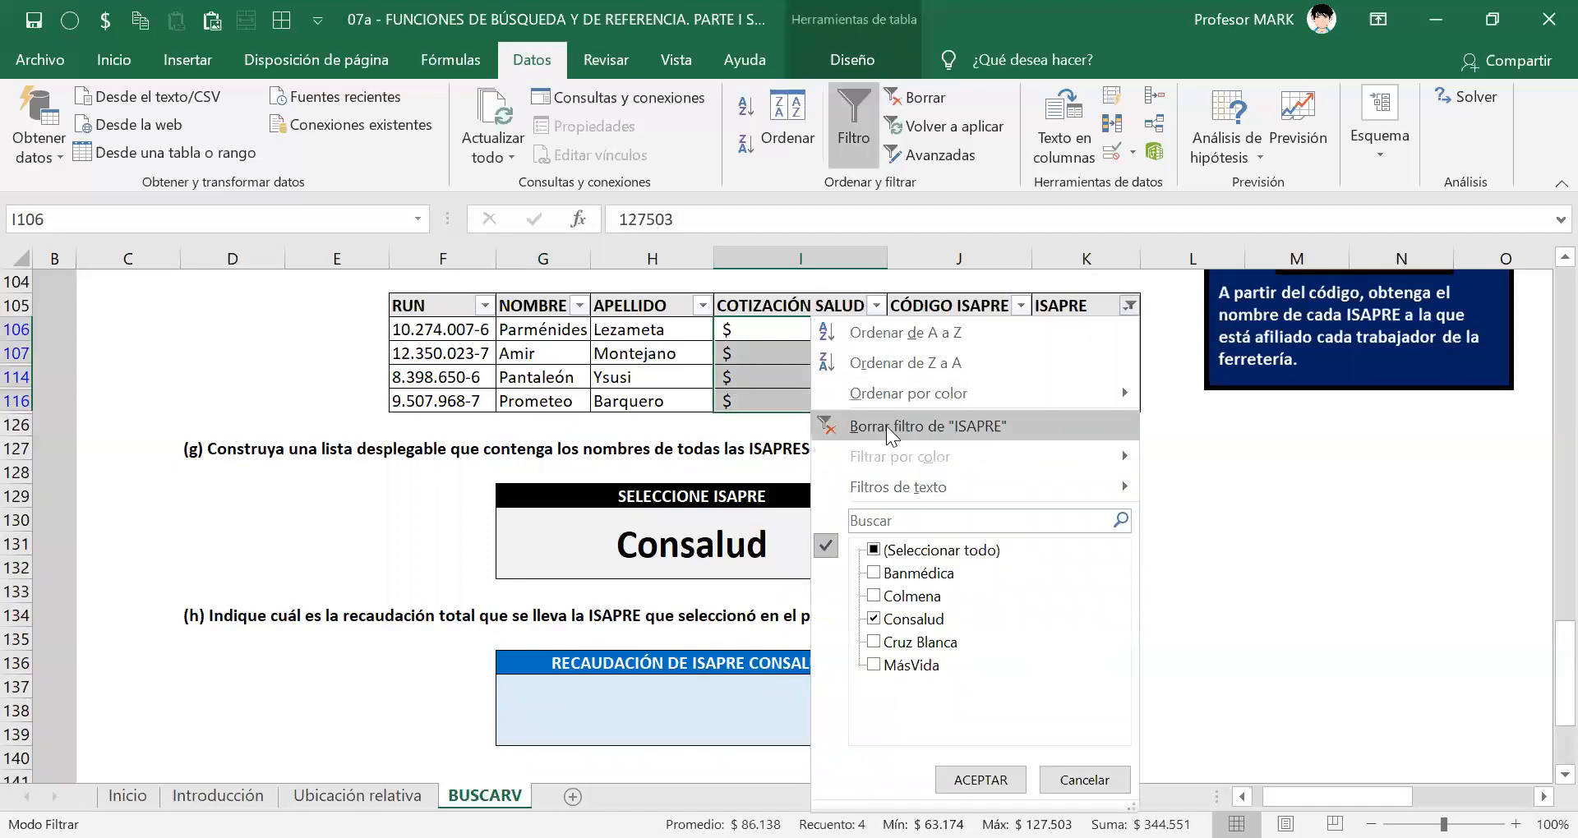
left_click(886, 425)
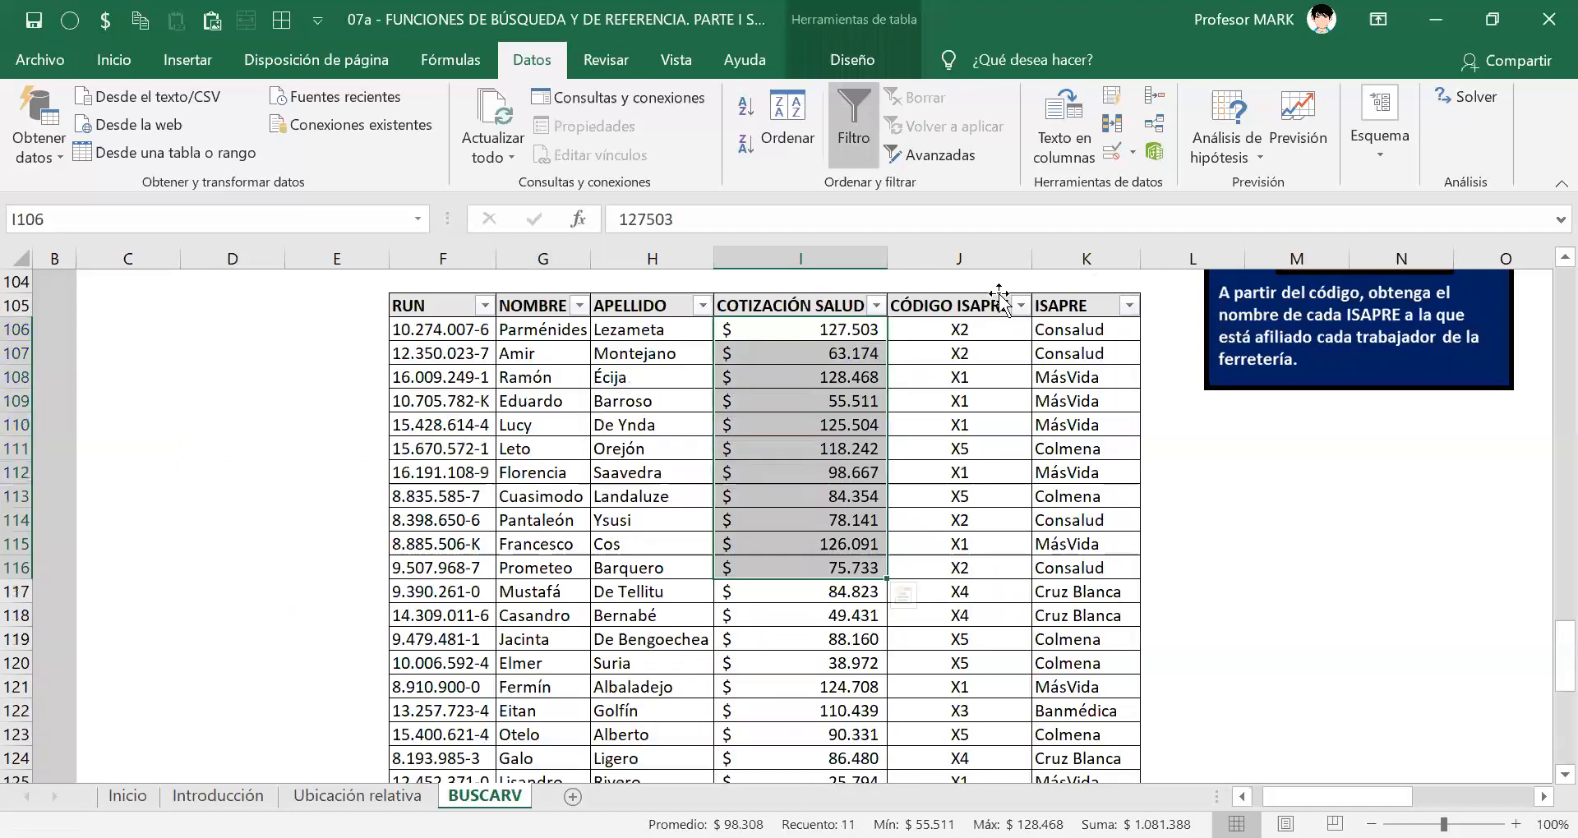
left_click(897, 451)
Examine the workers' COTIZACIÓN SALUD and ISAPRE columns together with the ISAPRE chosen in G130 as inputs for exercise (h).
scroll(898, 451, "down", 5)
scroll(897, 452, "down", 1)
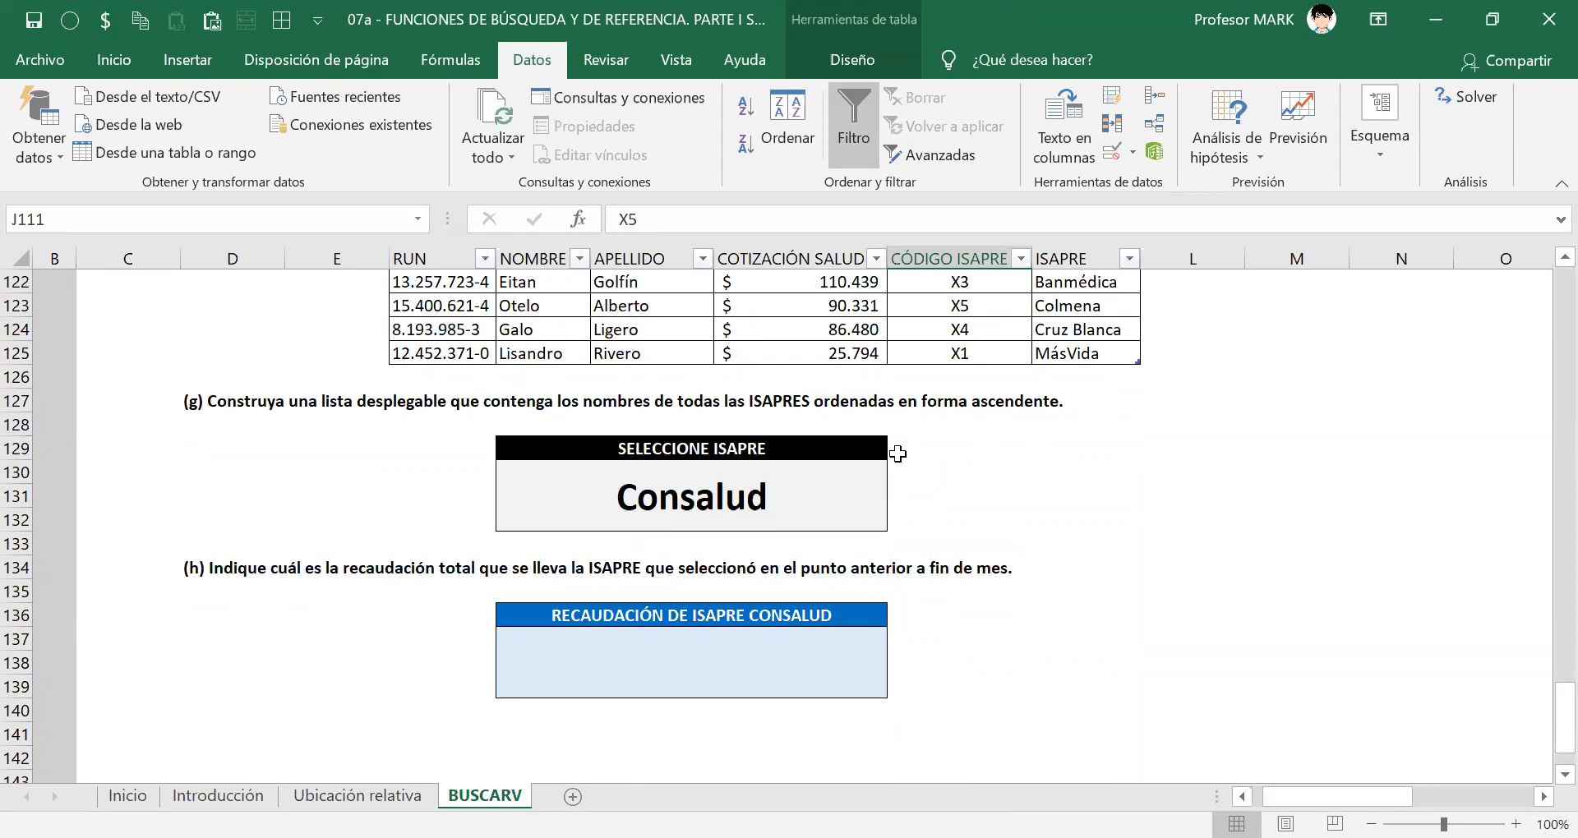
scroll(822, 453, "up", 6)
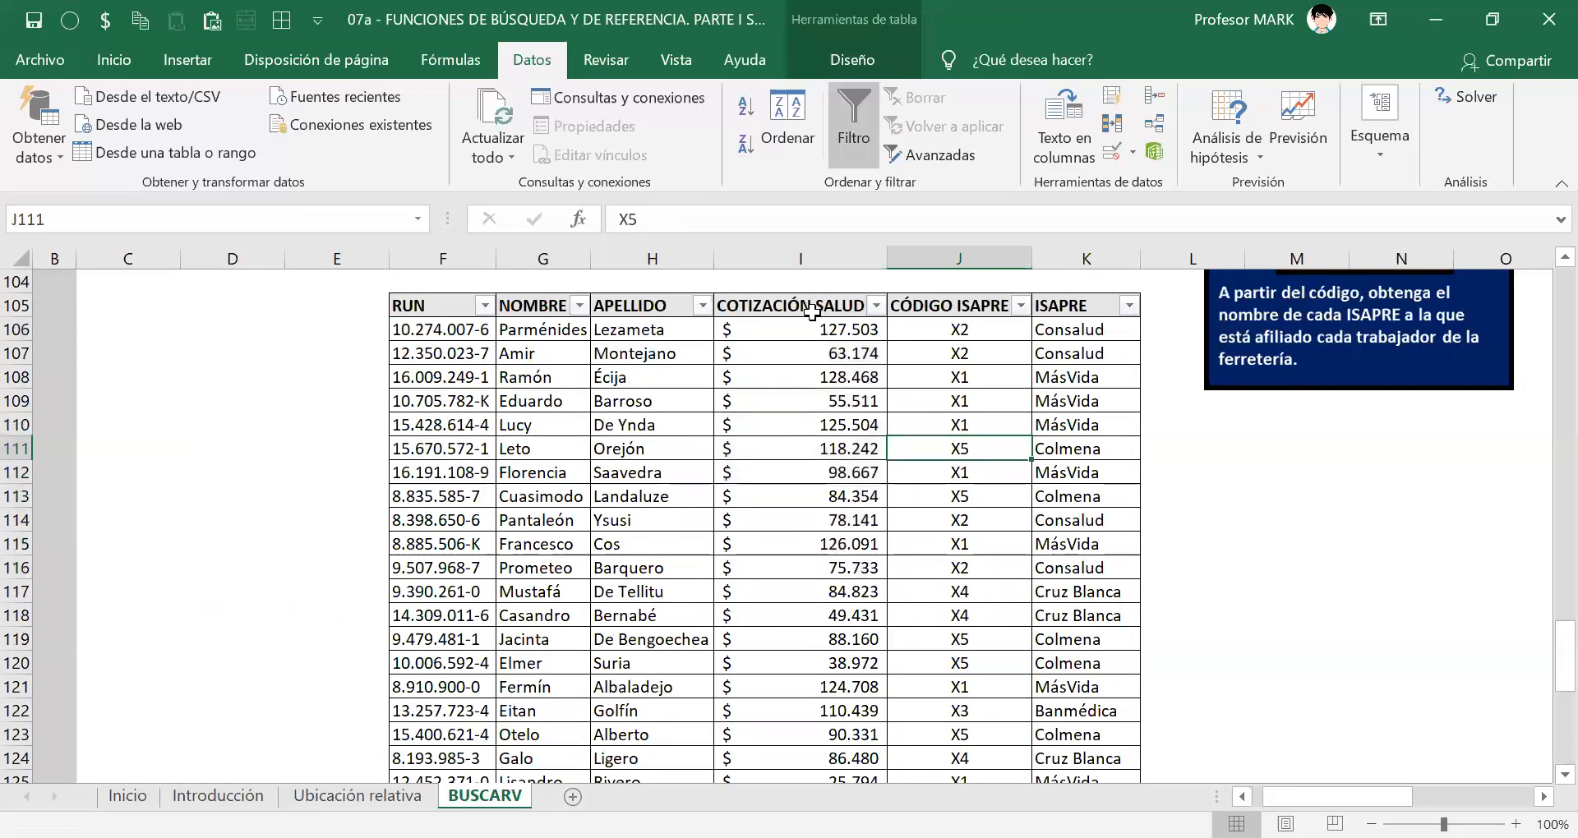
left_click_drag(810, 326, 815, 674)
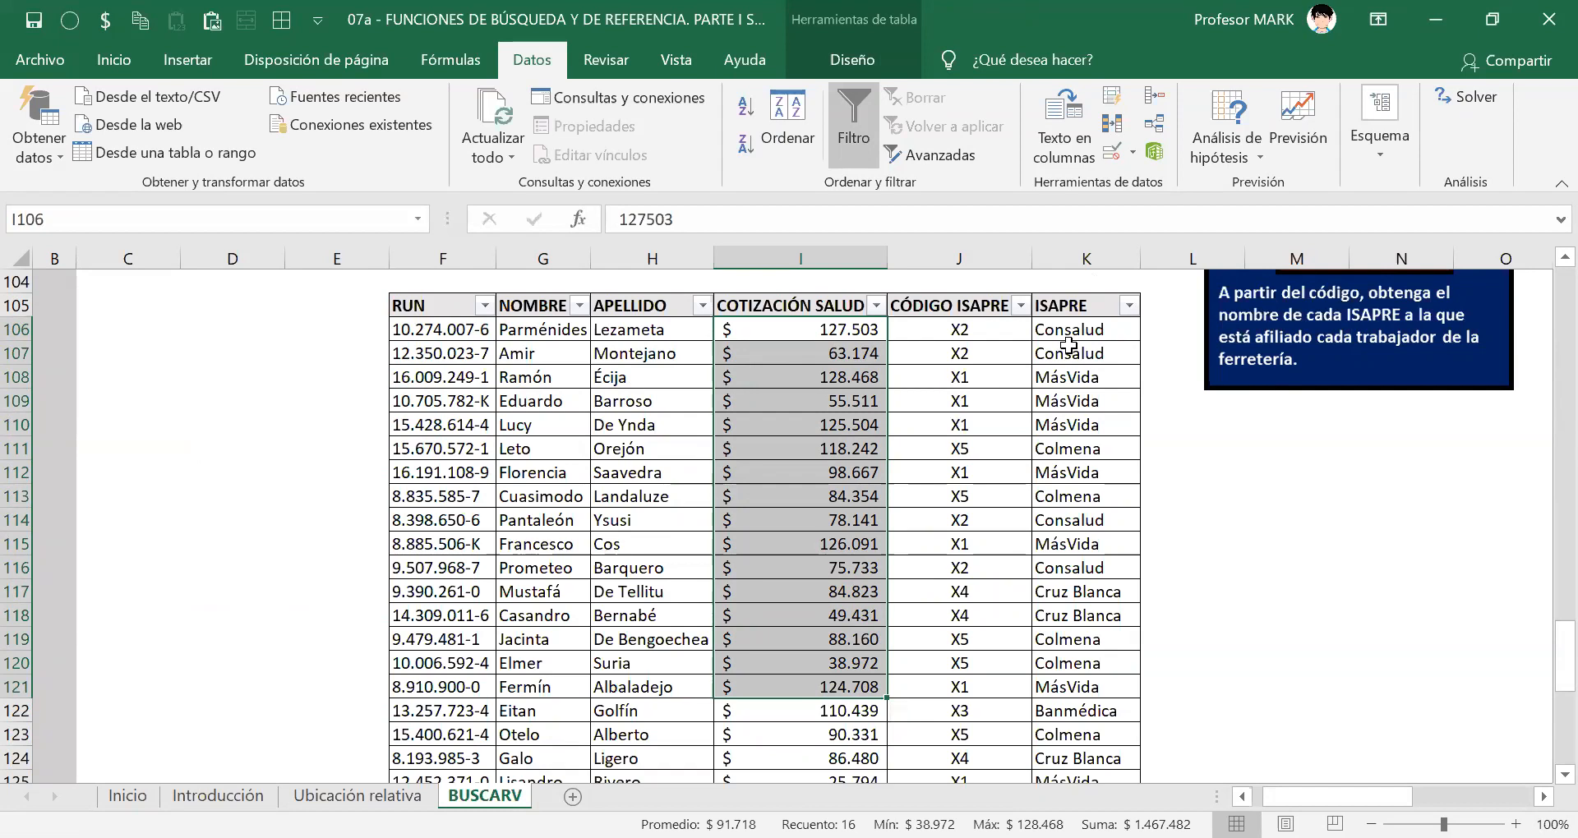
key("ctrl")
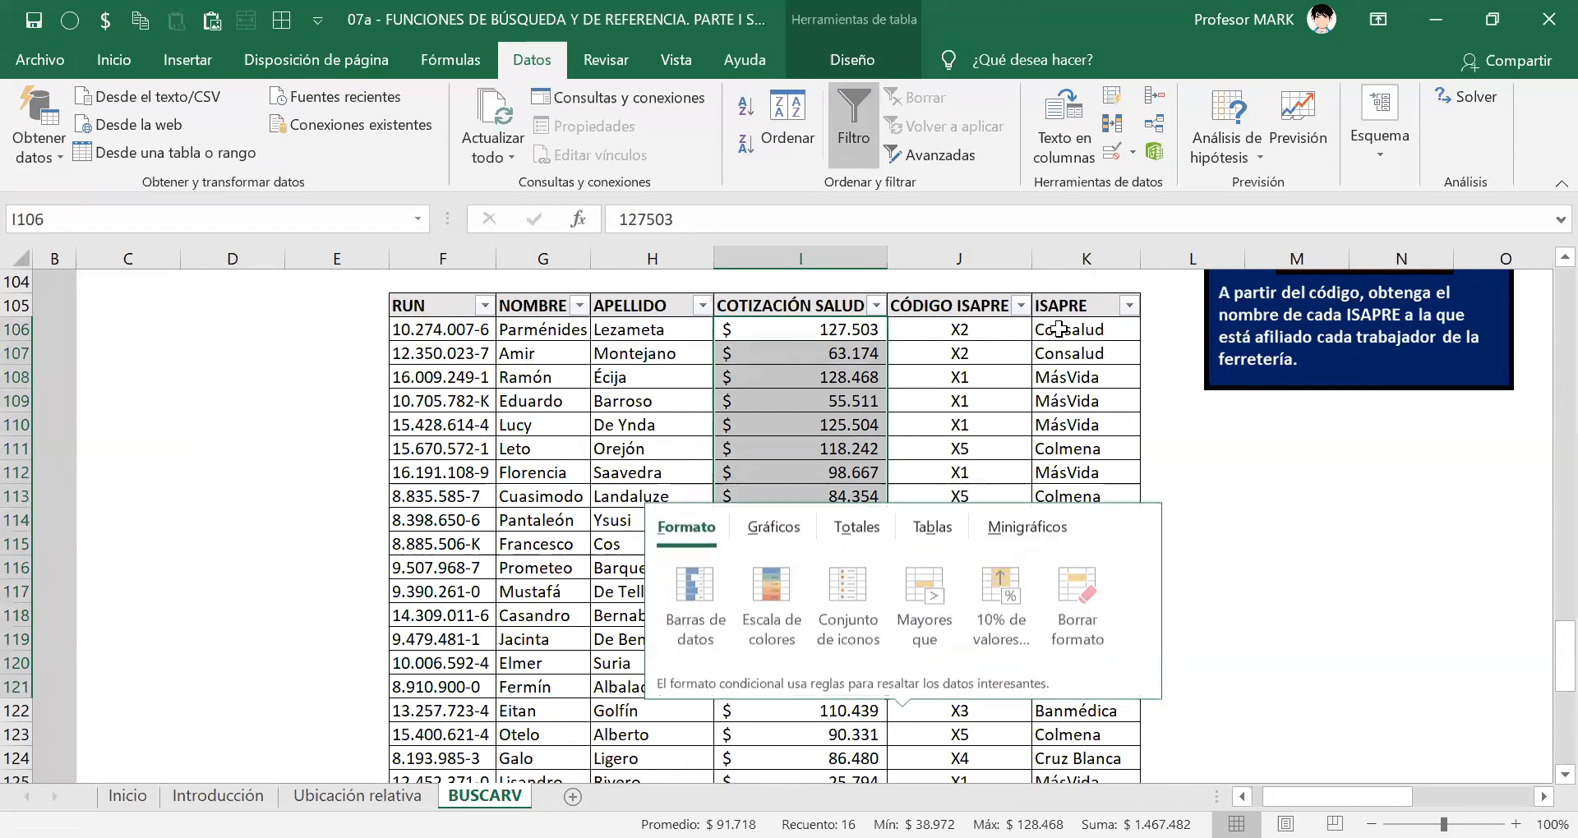
left_click_drag(1059, 334, 1062, 687)
scroll(1027, 658, "down", 6)
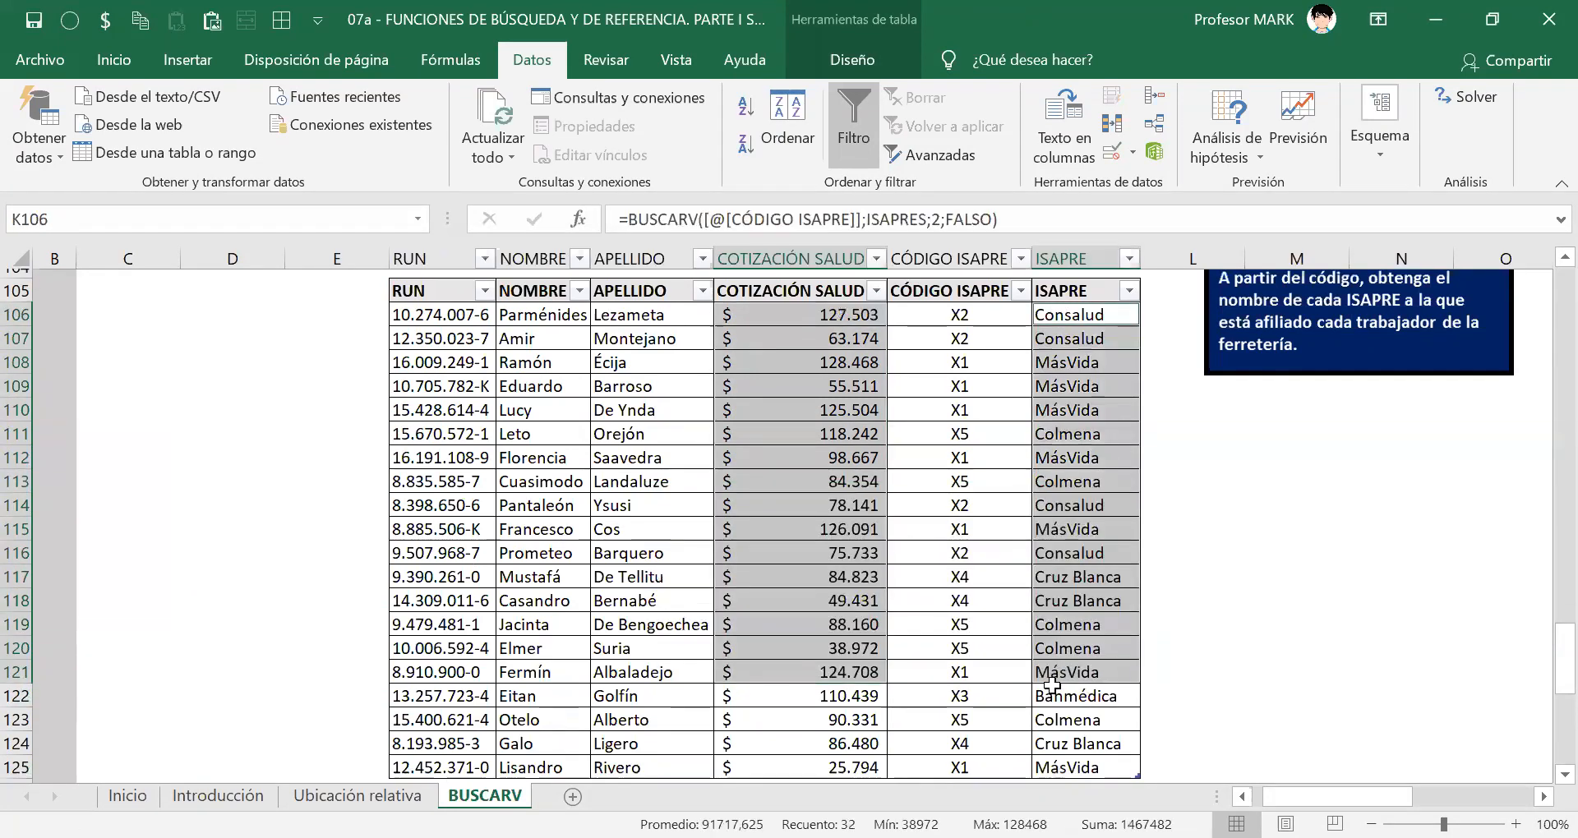
left_click(765, 498)
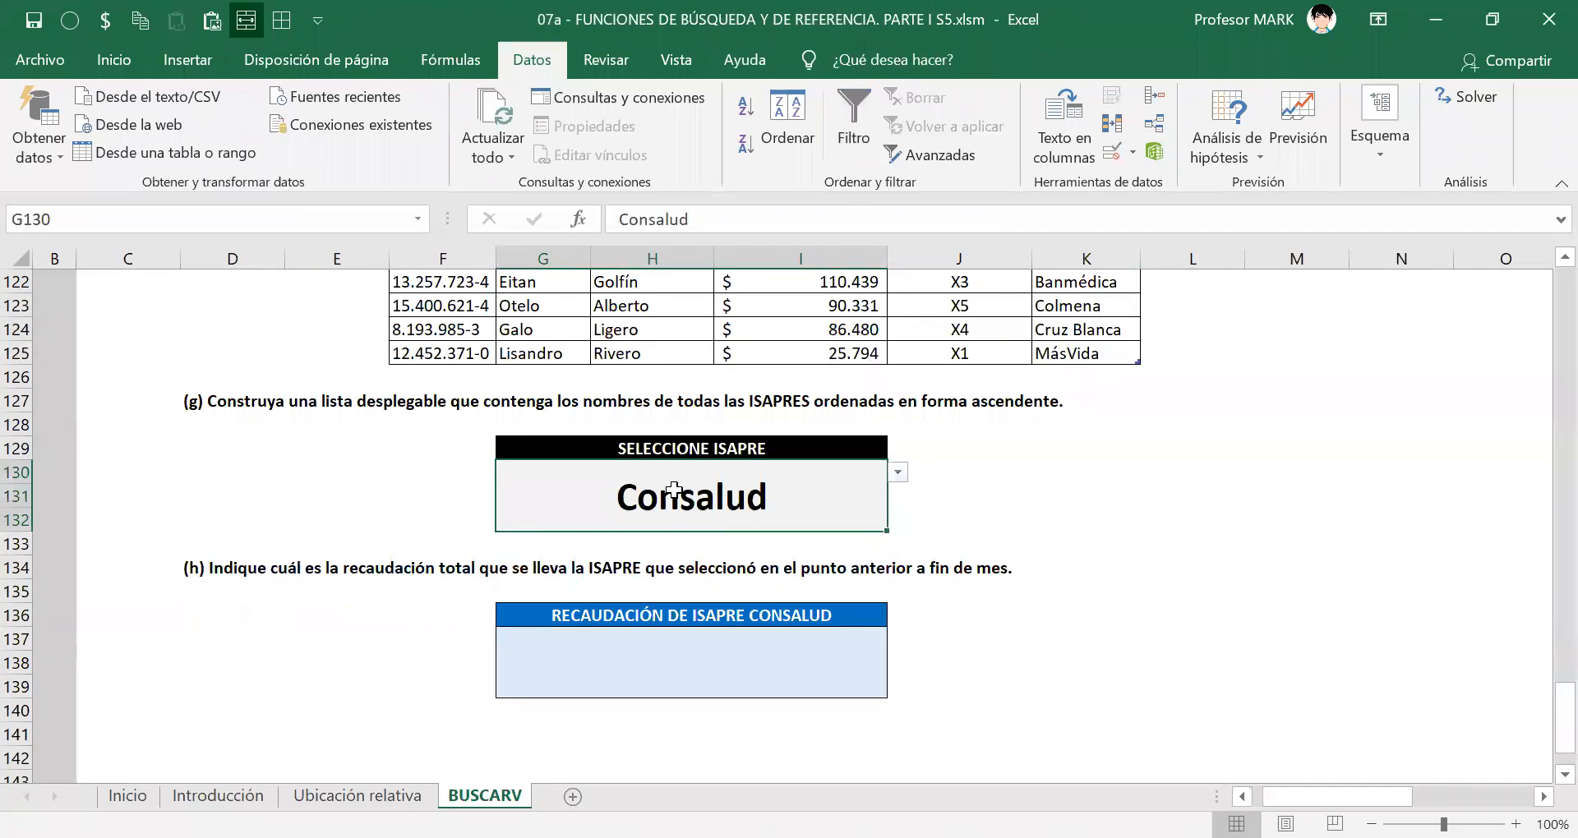
Select all the COTIZACIÓN SALUD data in I106:I125 and review their overall sum beside the exercise (h) answer box.
scroll(997, 546, "up", 8)
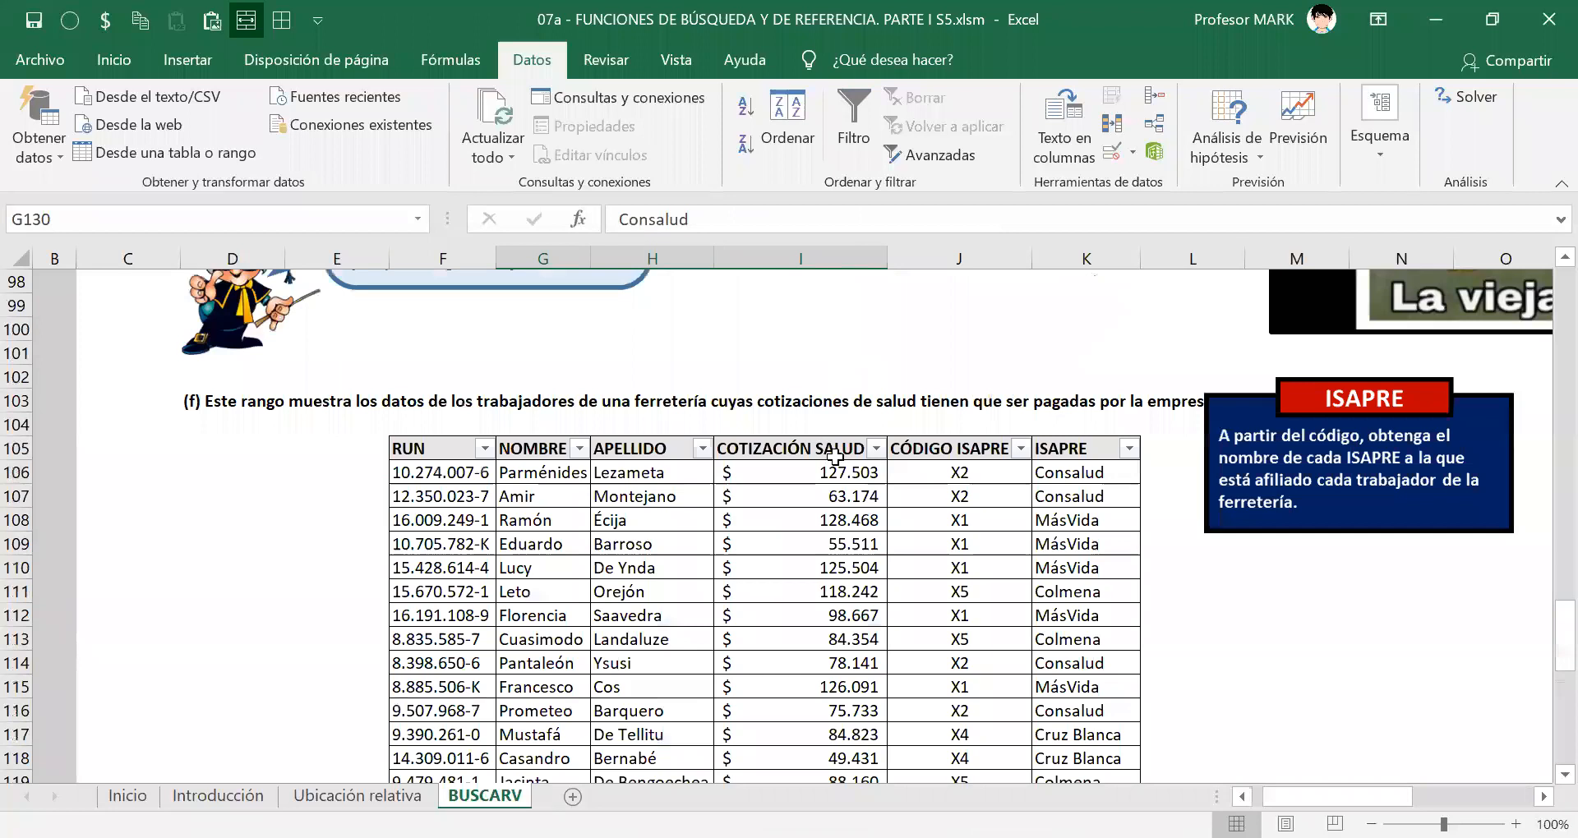
left_click(835, 455)
scroll(833, 469, "down", 2)
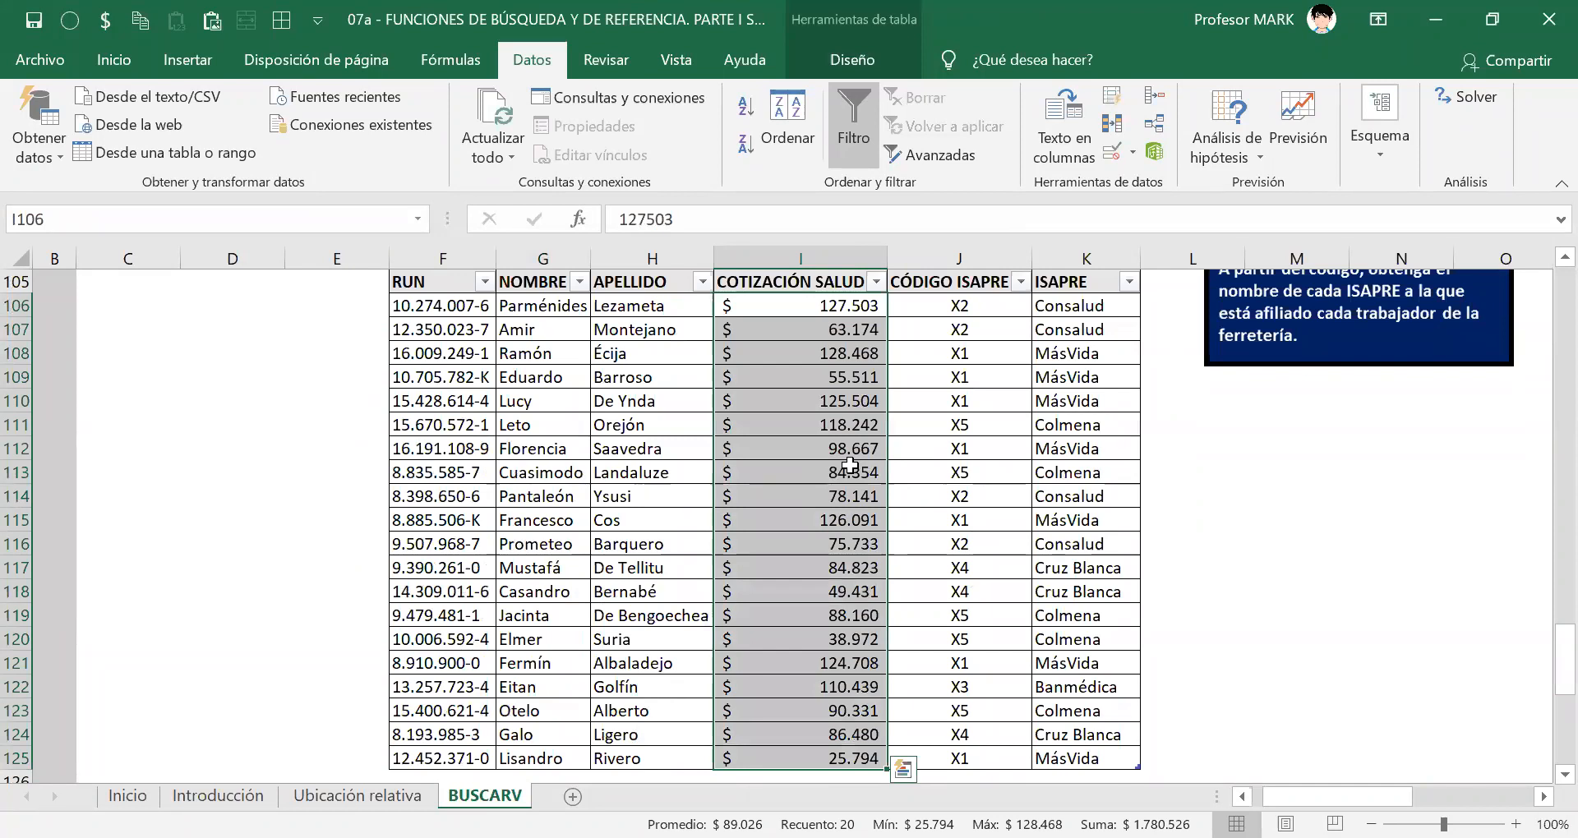
scroll(850, 466, "down", 4)
scroll(891, 427, "down", 4)
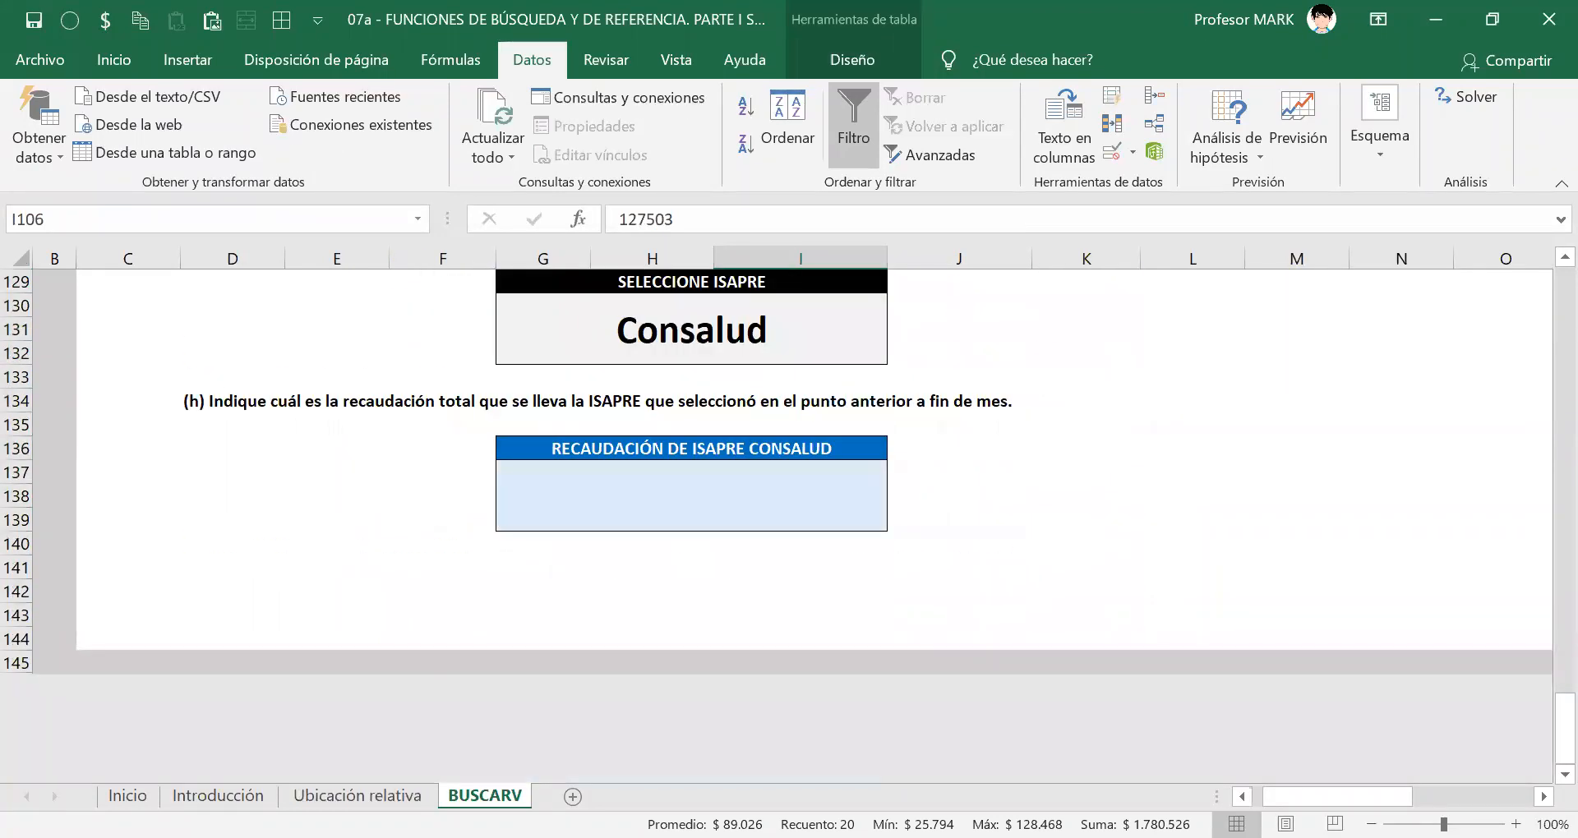
left_click(1068, 836)
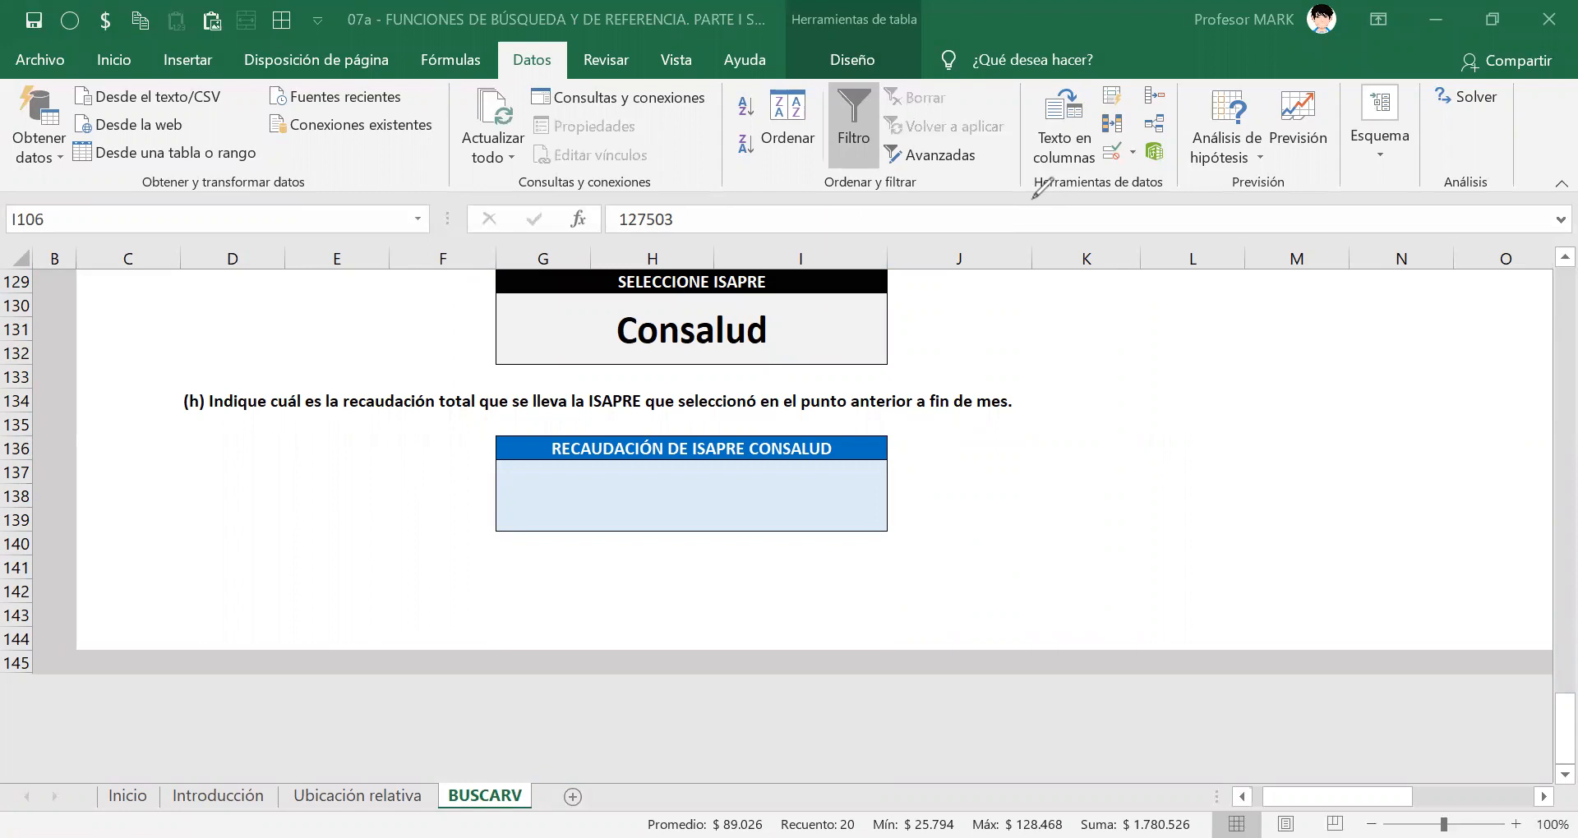
Write an on-screen note listing SUMAR.SI, SUMAR.SI.CONJUNTO and BDSUMA beside the exercise (h) answer box, narrowed to fit the text.
left_click(929, 466)
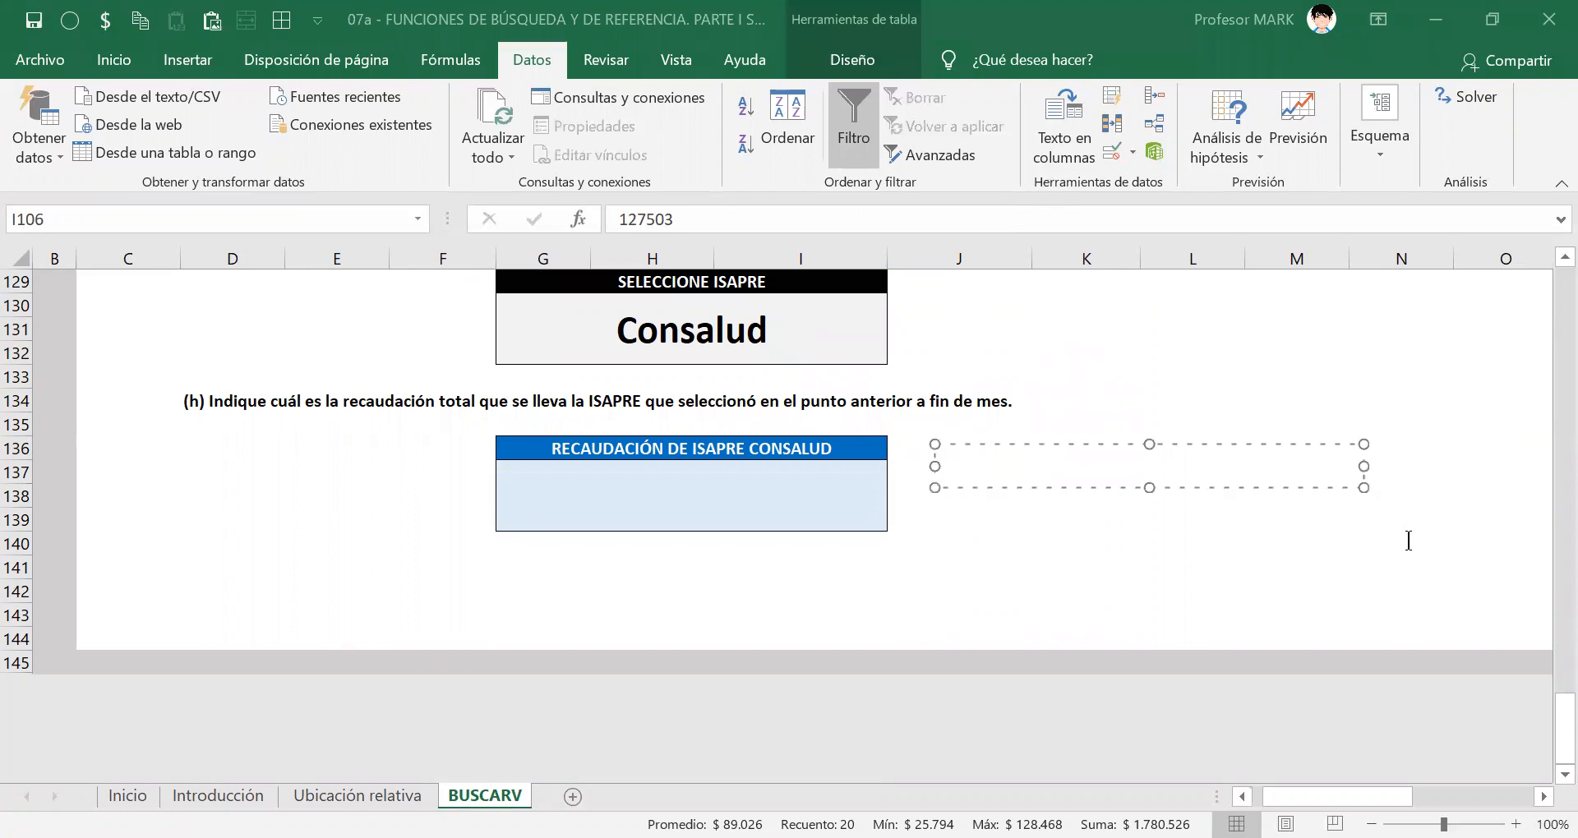
type("SUMAR.SI")
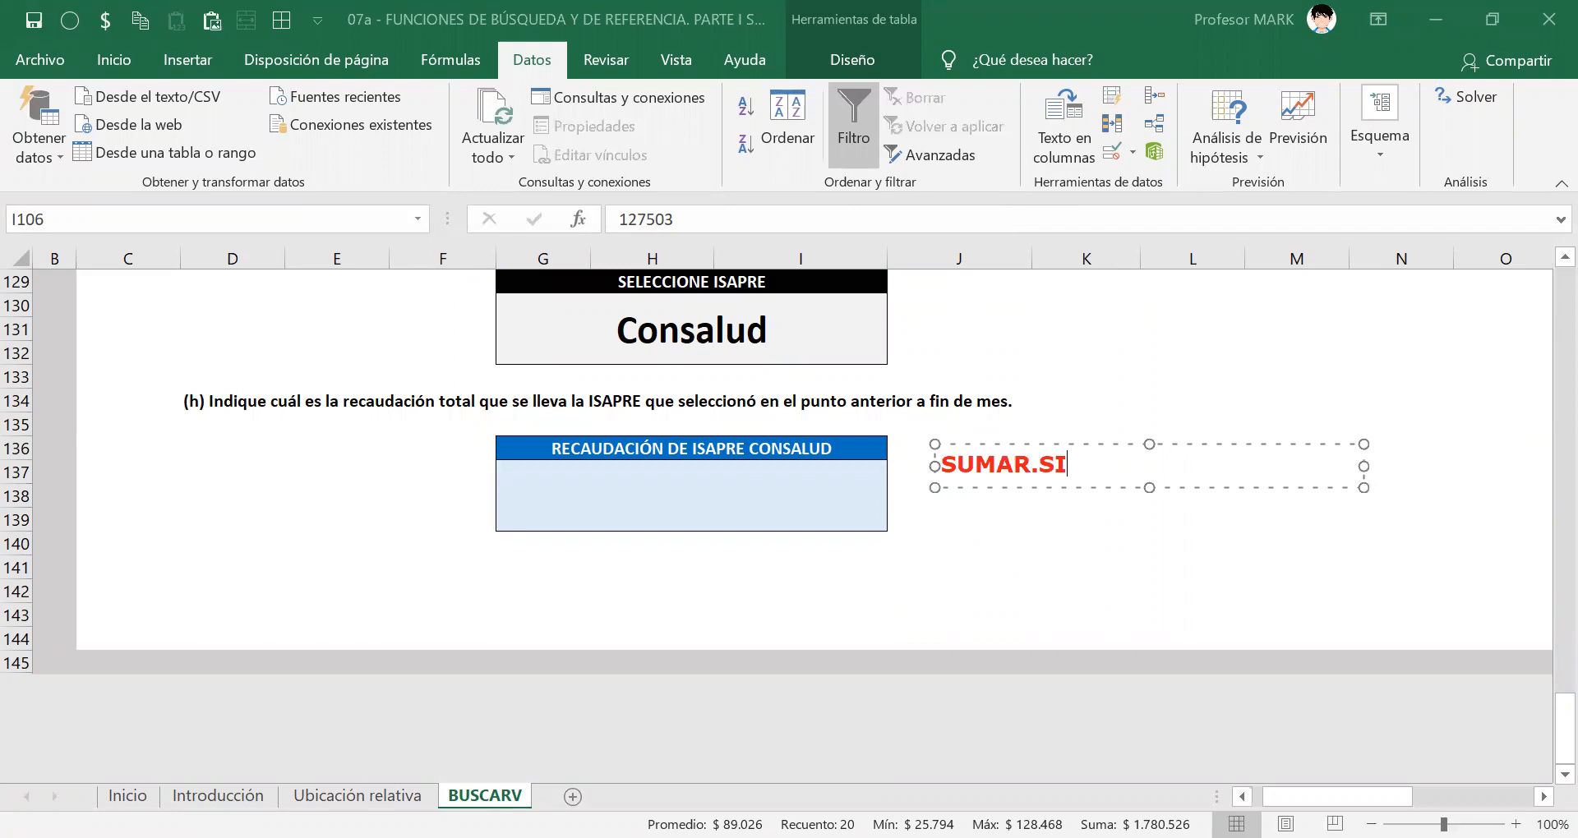
key("Return")
type("SUMAR.S")
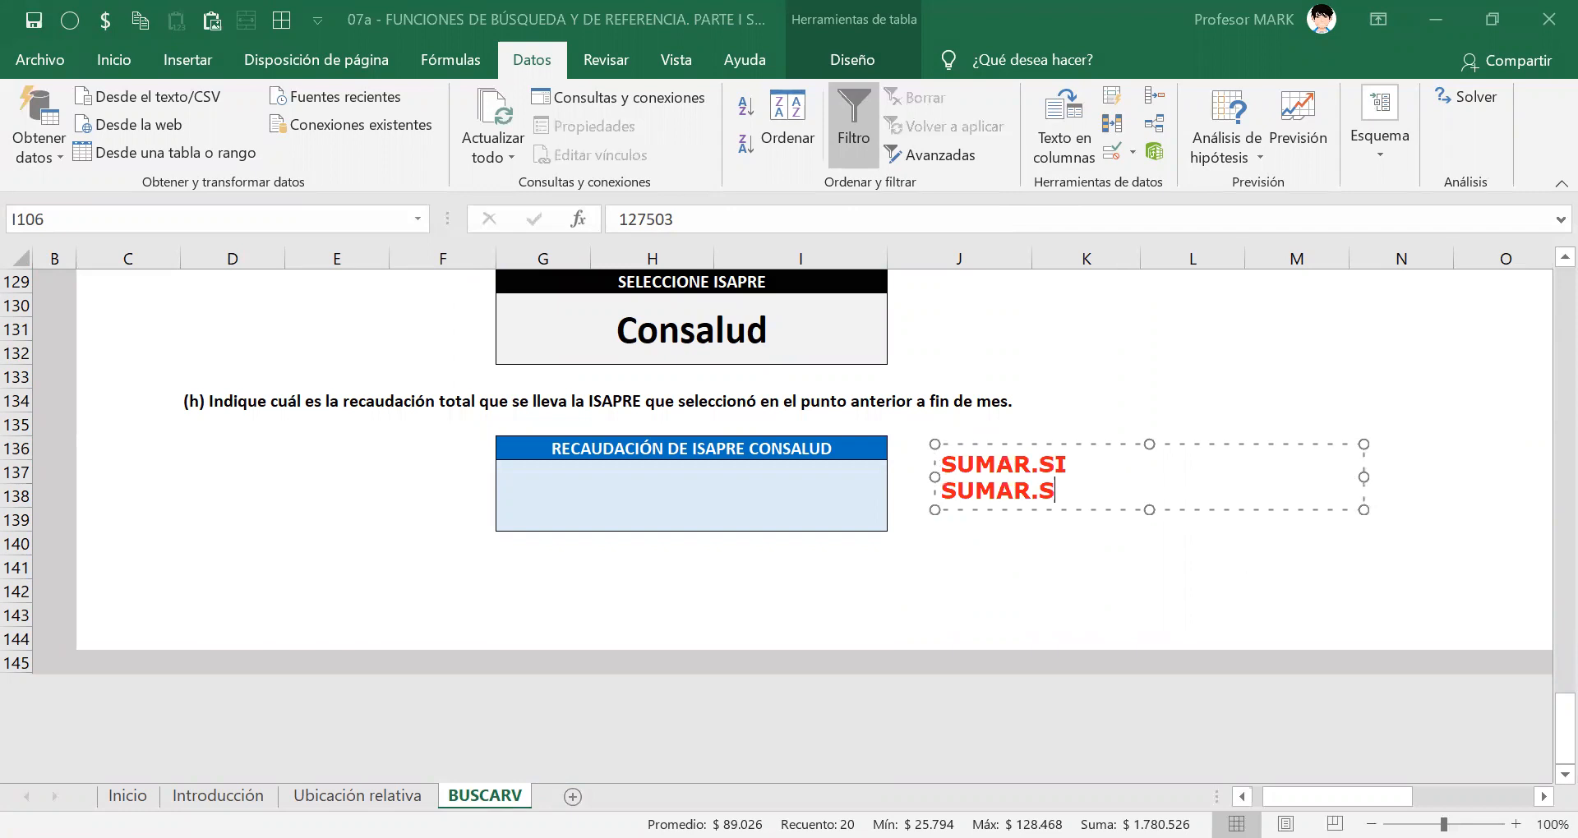
type("I.CONJUNTO")
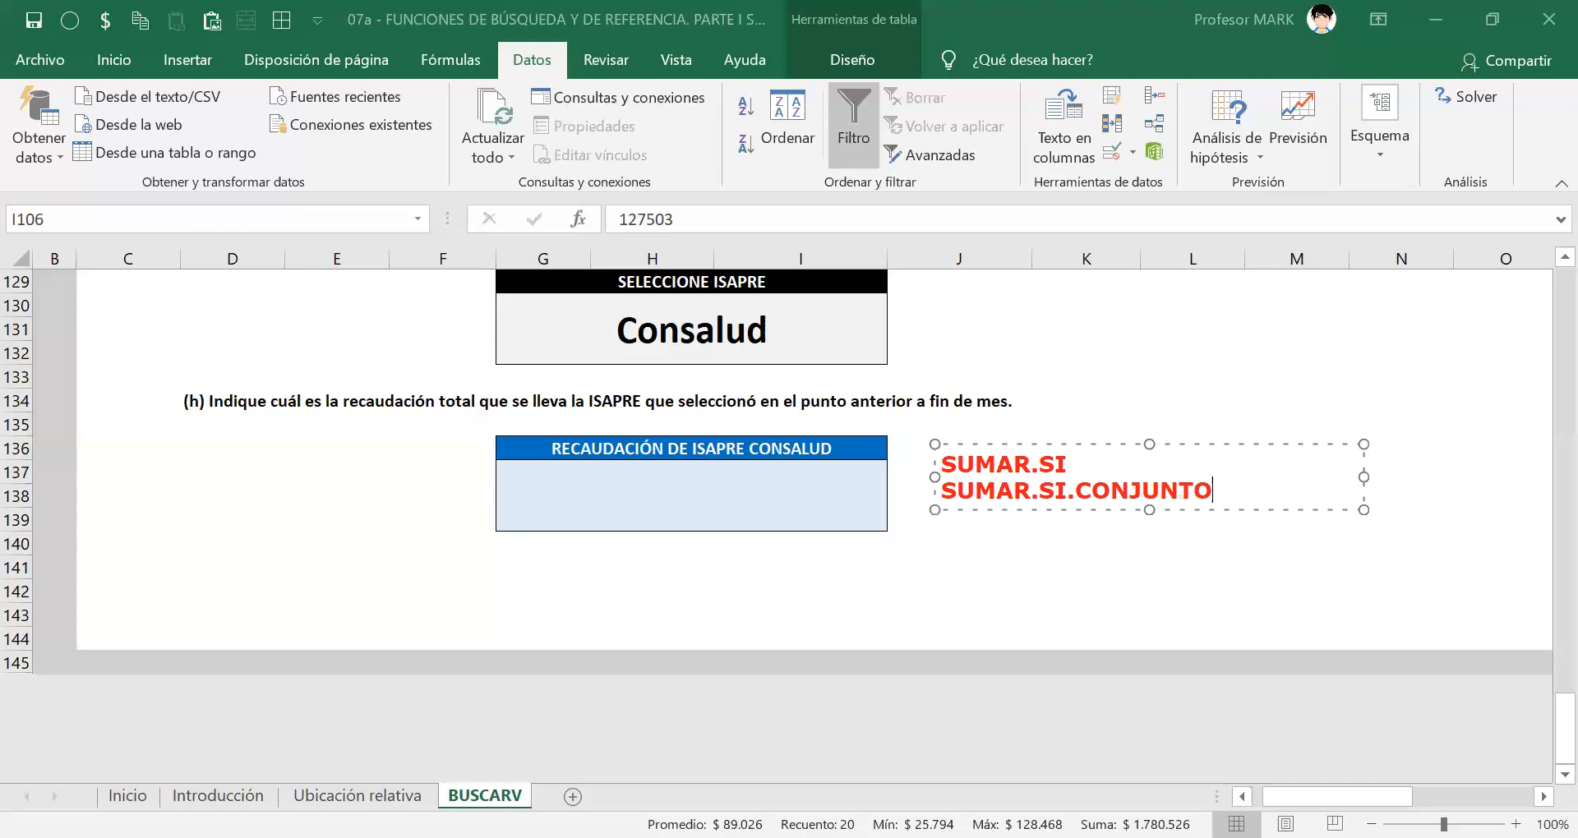
key("Return")
type("BDSUMA")
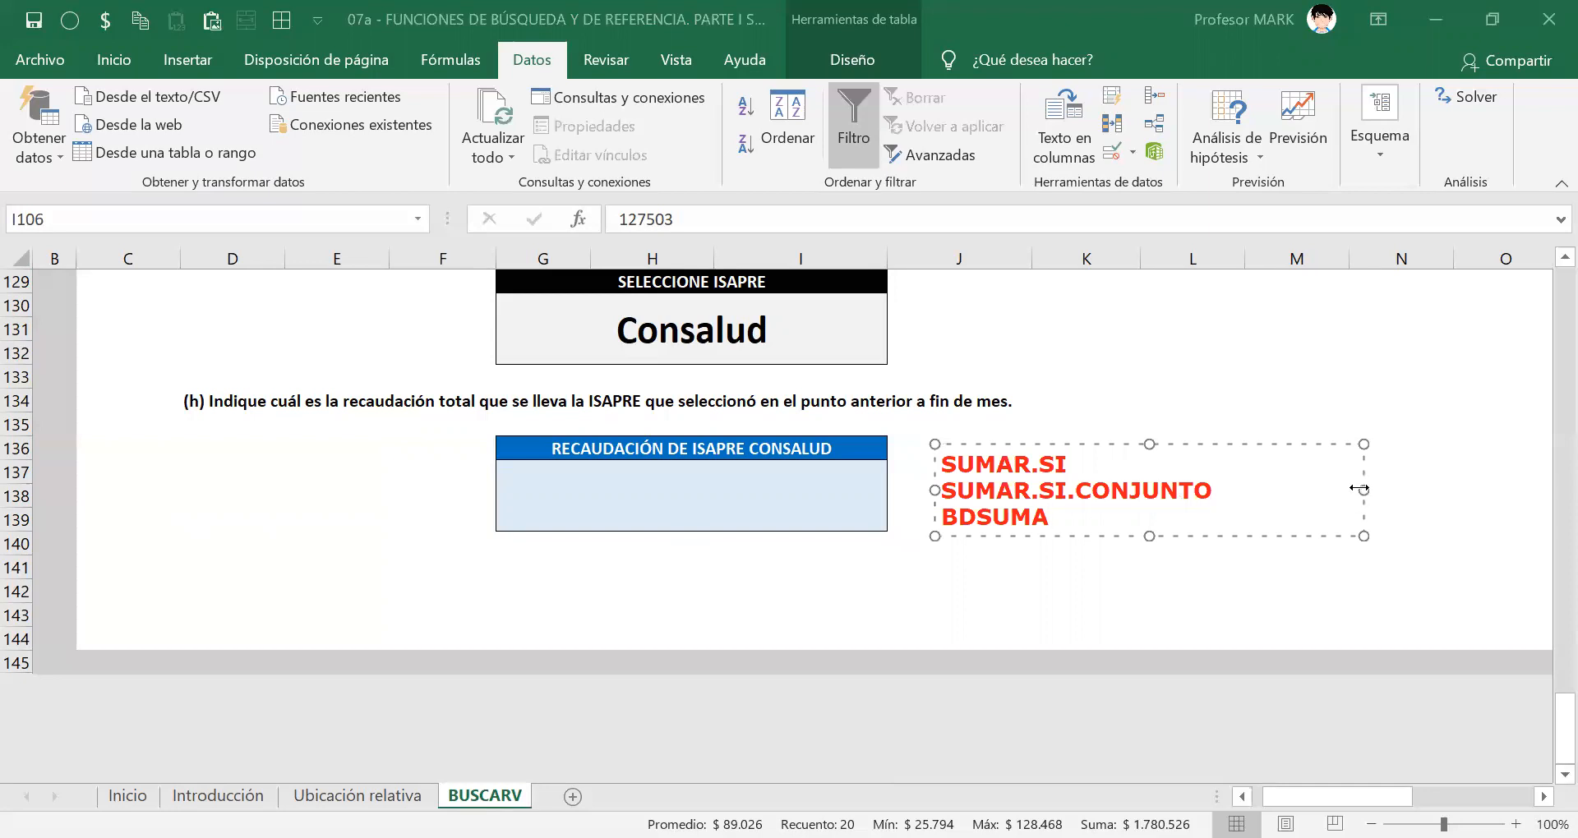
left_click_drag(1358, 489, 1227, 489)
left_click(1256, 728)
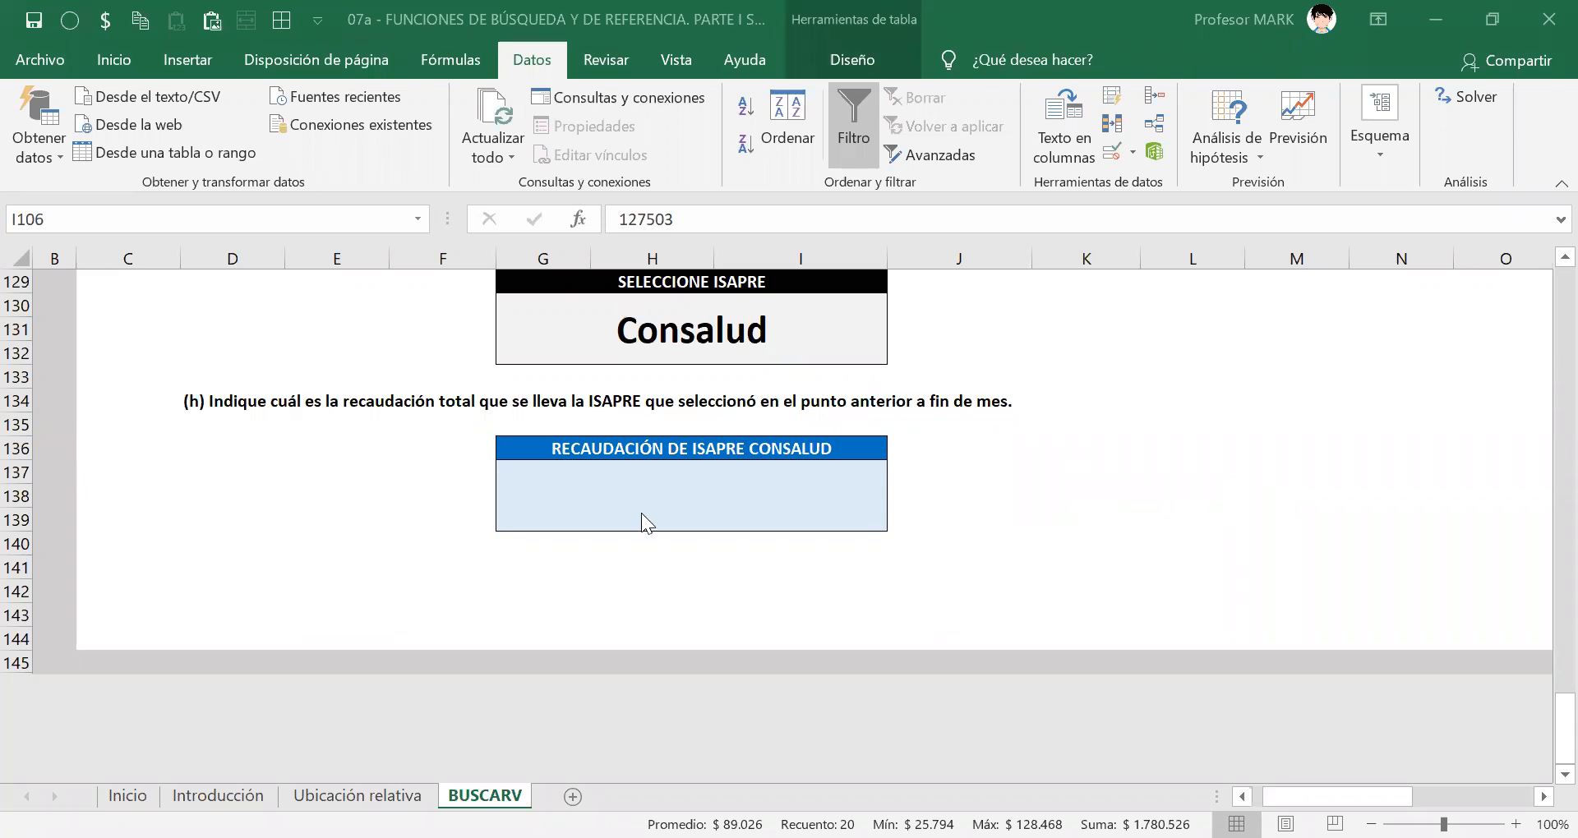
Copy the workers table's header row F105:K105, from RUN to ISAPRE.
scroll(641, 512, "up", 5)
scroll(637, 520, "up", 4)
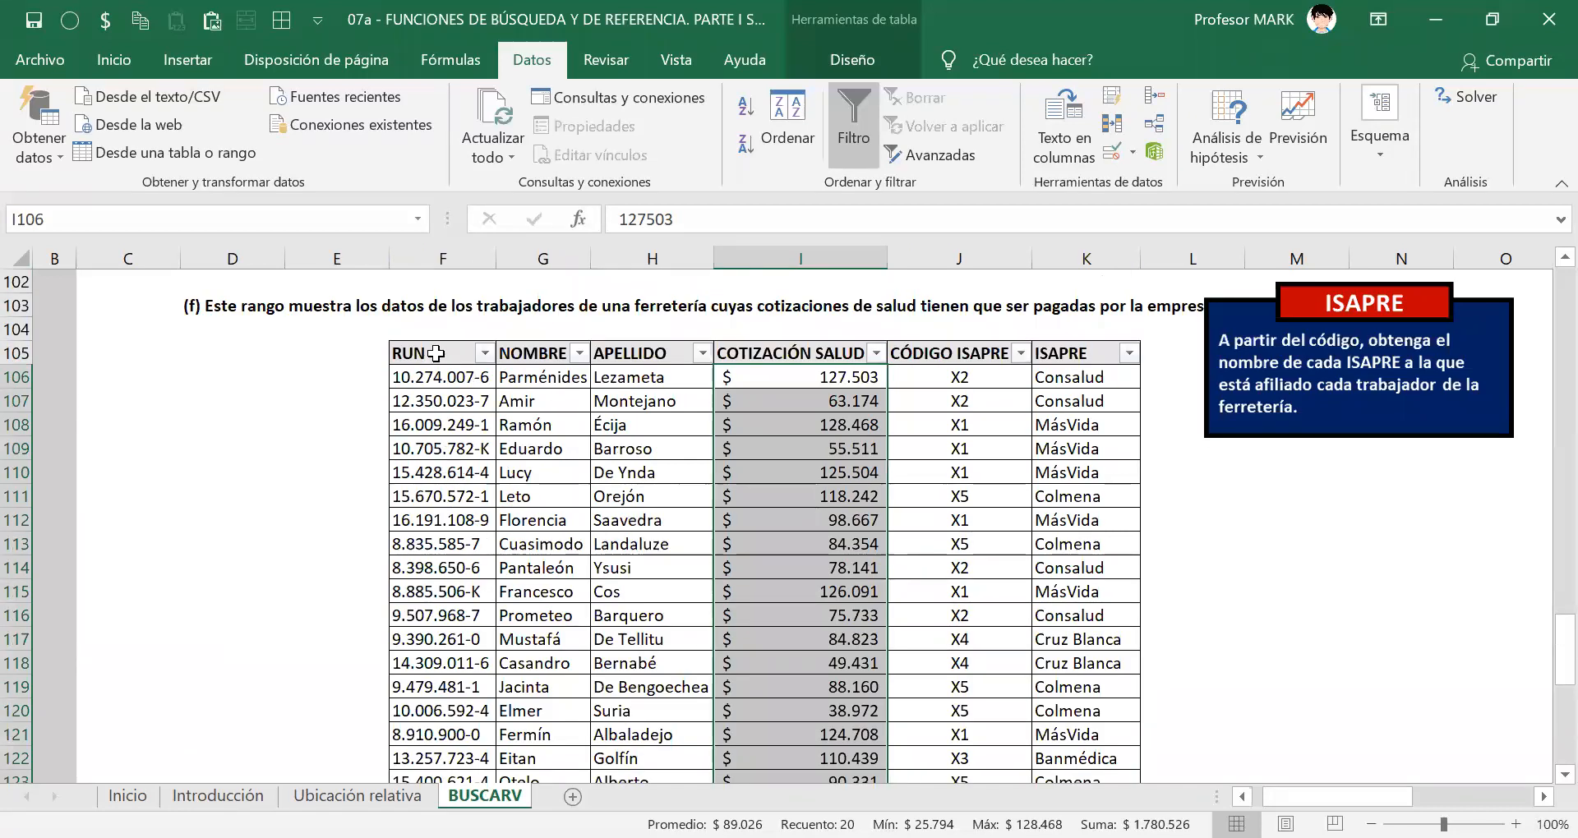
left_click_drag(439, 355, 701, 358)
left_click(727, 424)
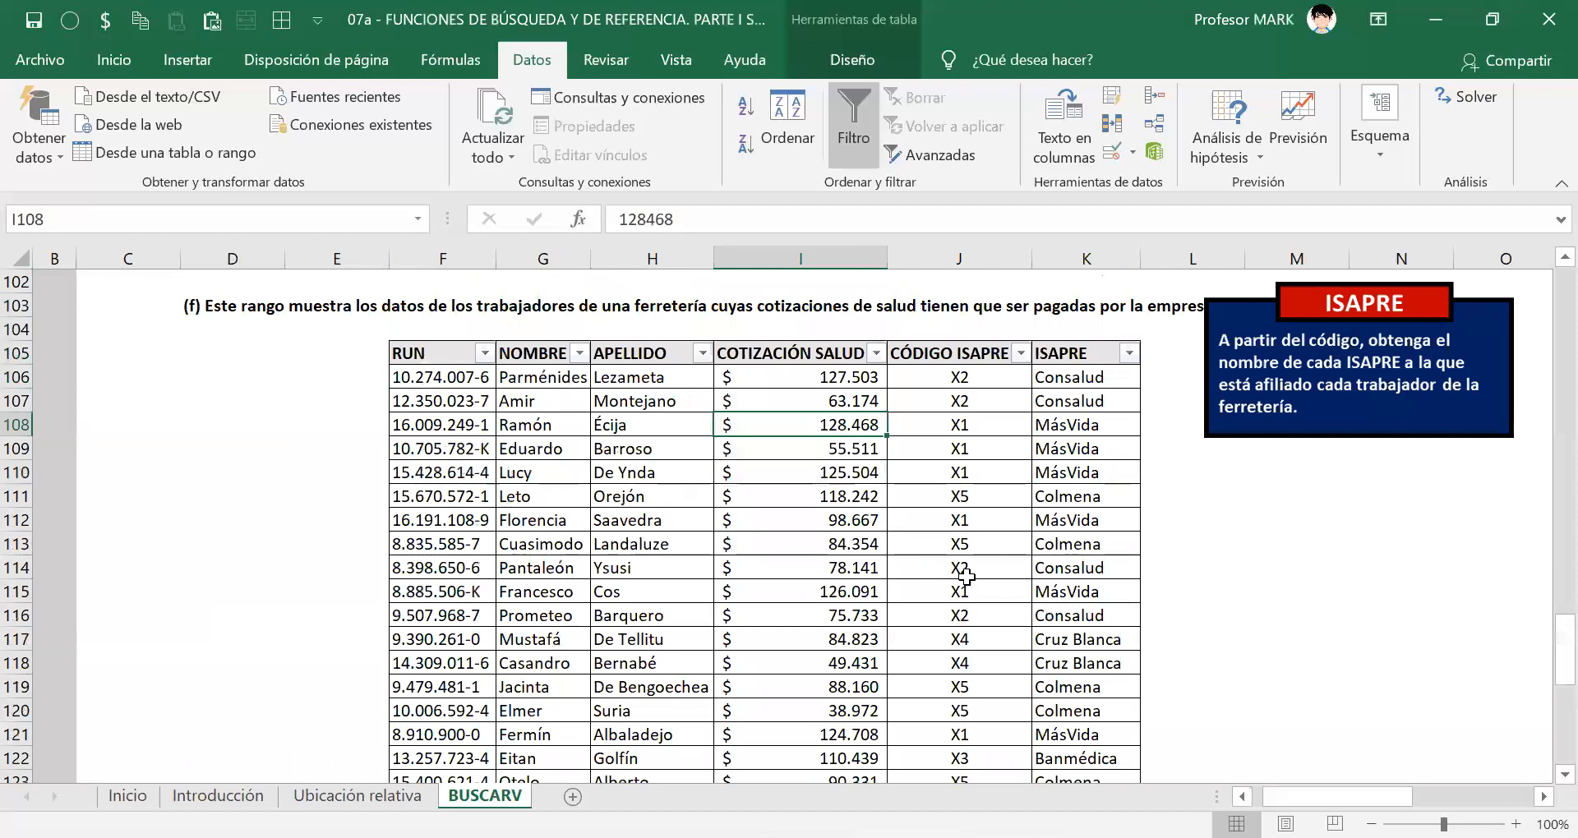
left_click_drag(473, 409, 1085, 687)
left_click(440, 353)
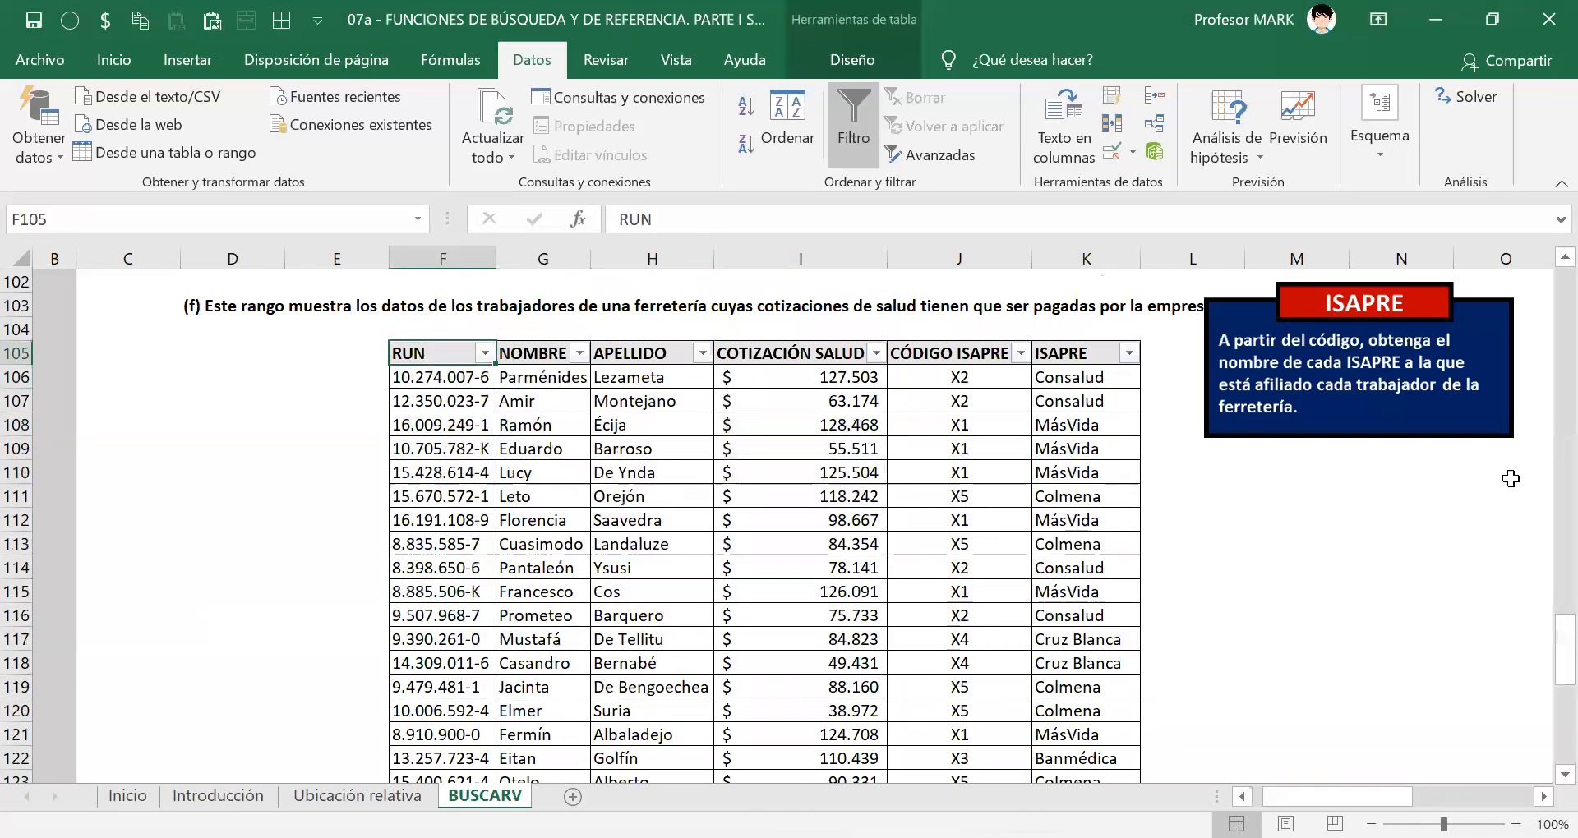
left_click_drag(429, 352, 1109, 353)
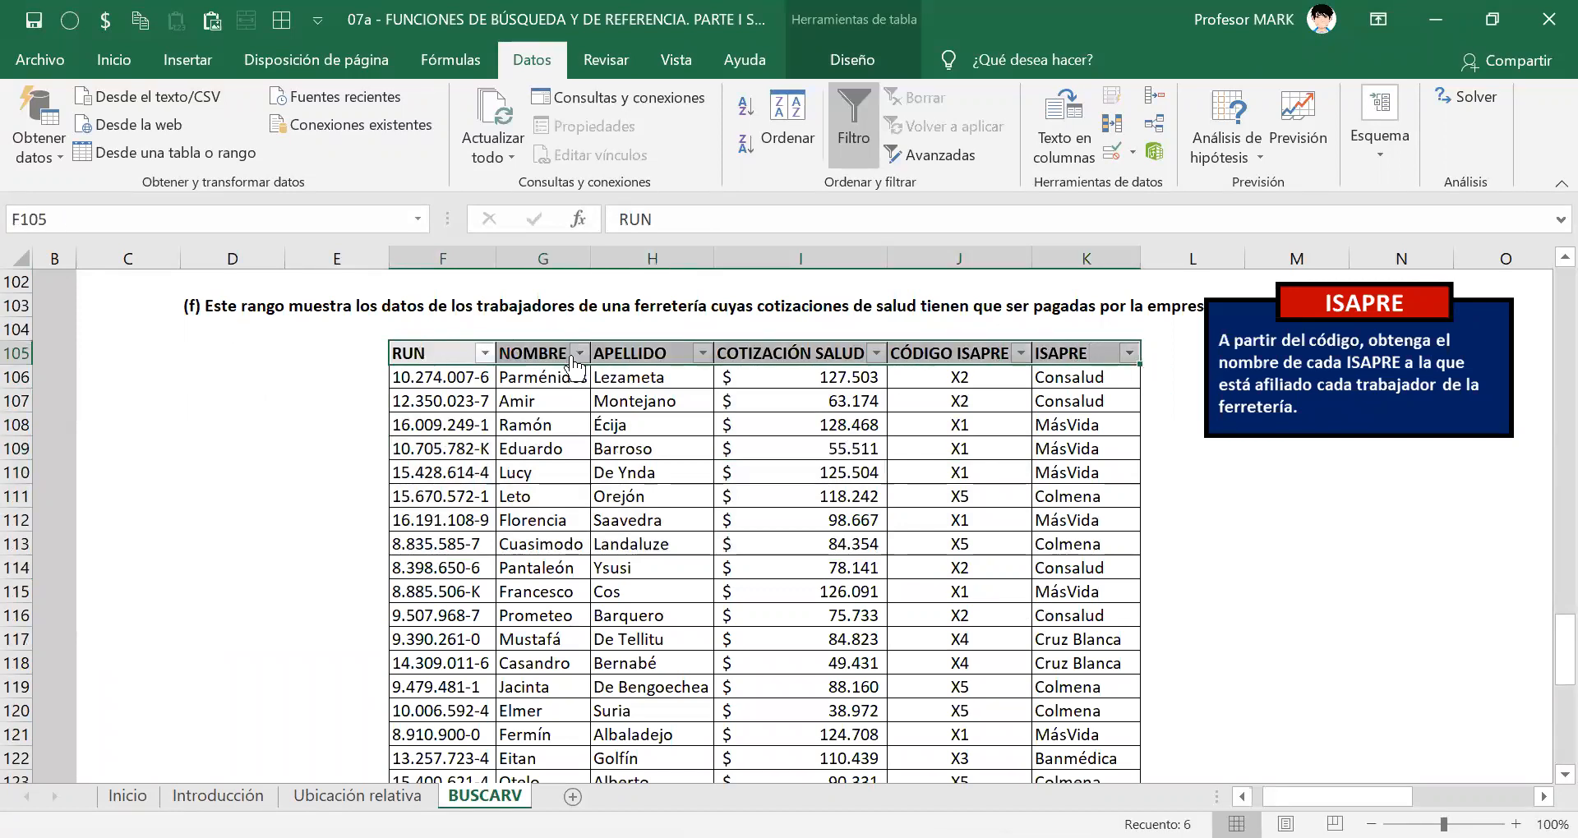
right_click(425, 353)
left_click(476, 250)
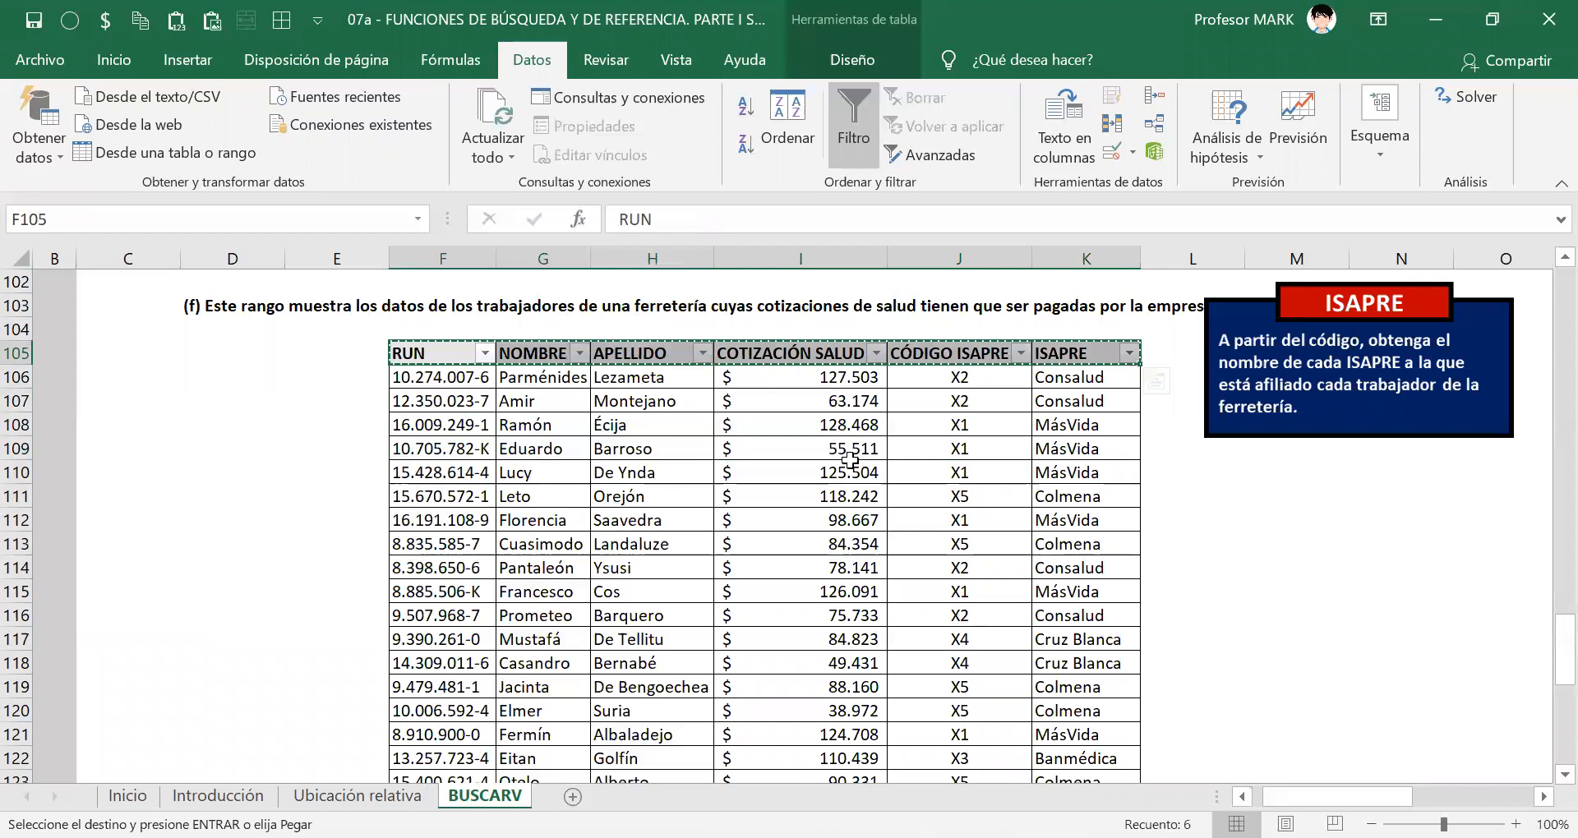
Paste the copied headers into K136:P136, beside the exercise (h) answer box.
scroll(838, 540, "down", 7)
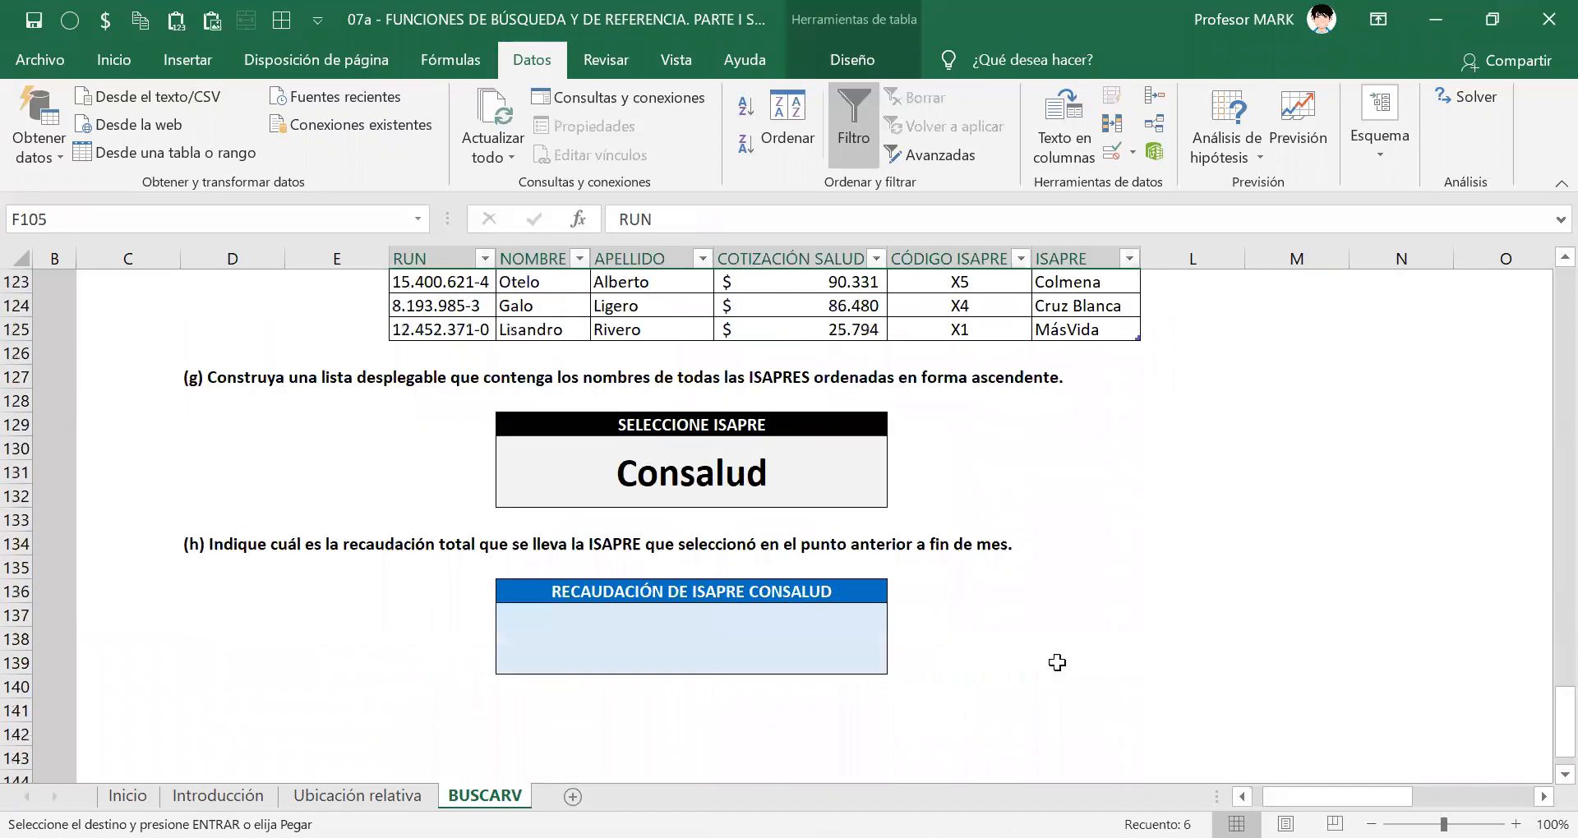
scroll(591, 575, "right", 3)
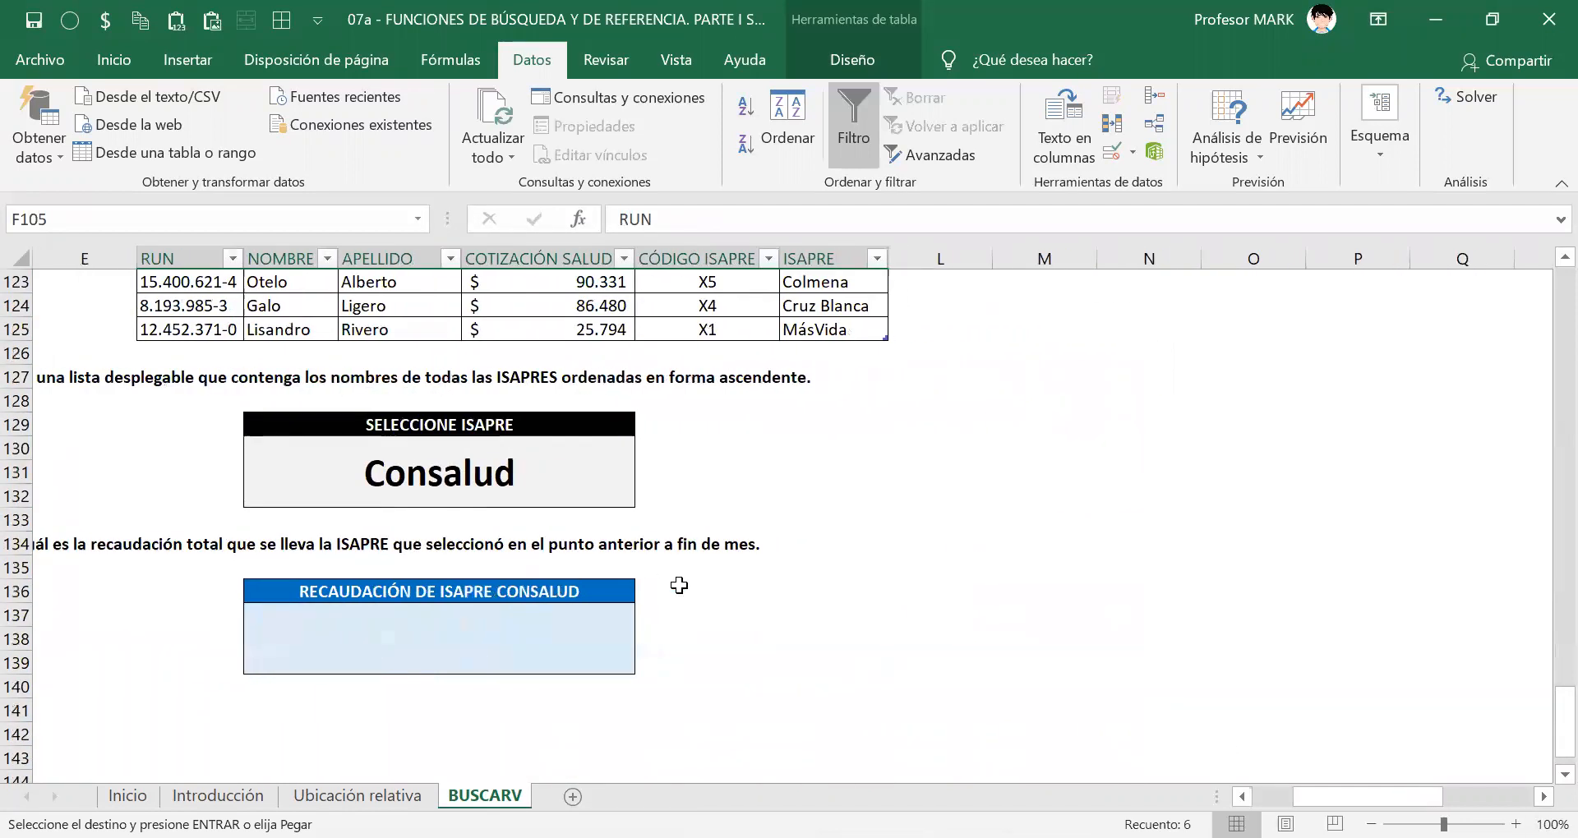
left_click(792, 595)
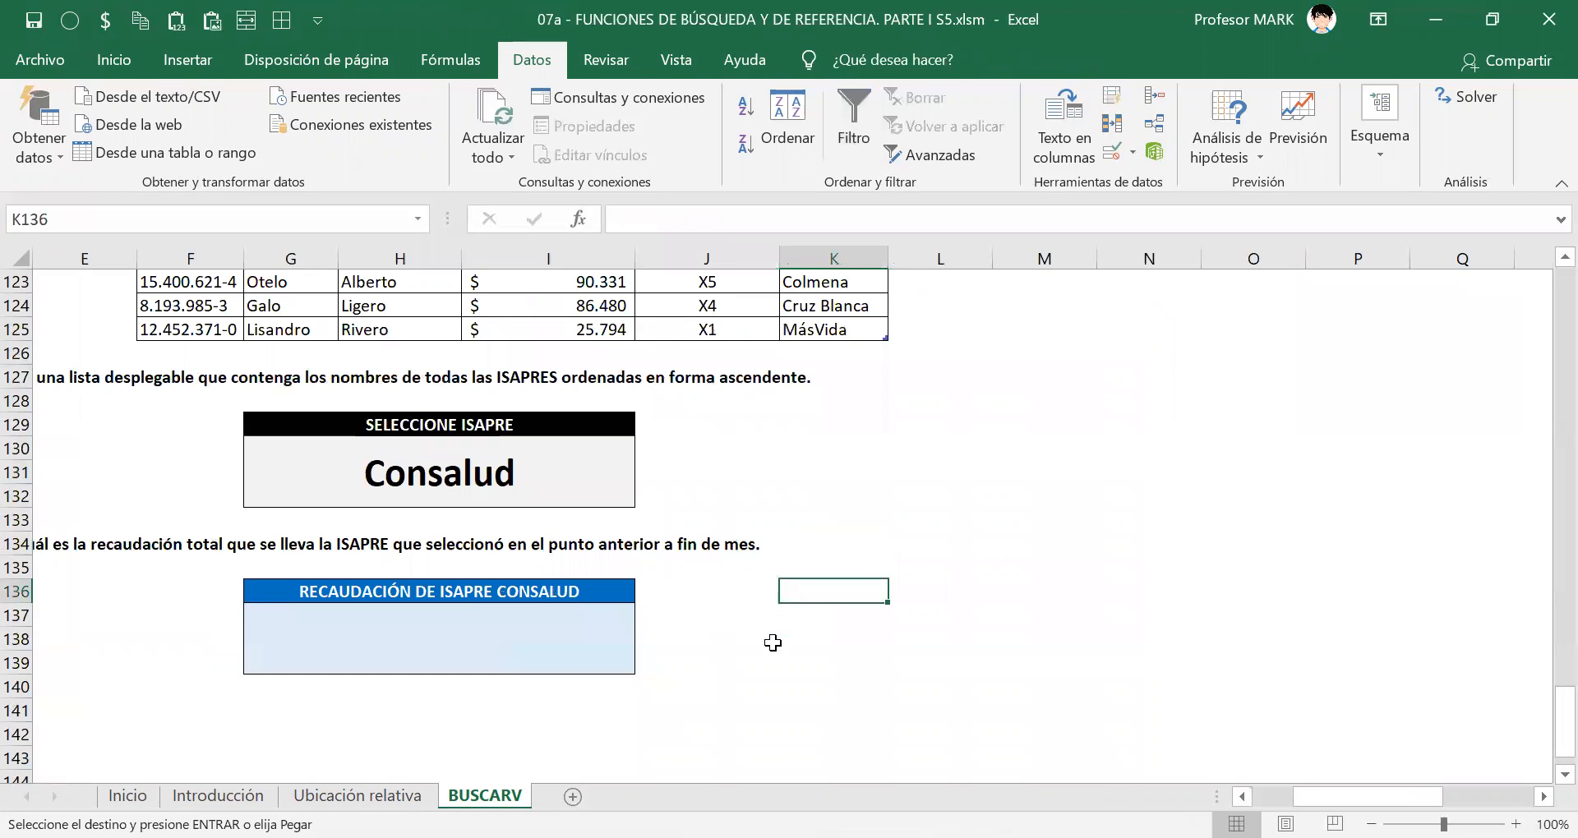
type("RUN\tNOMBRE\tAPELLIDO\tCOTIZACIÓN\tCÓDIGO ISAP\tISAPRE")
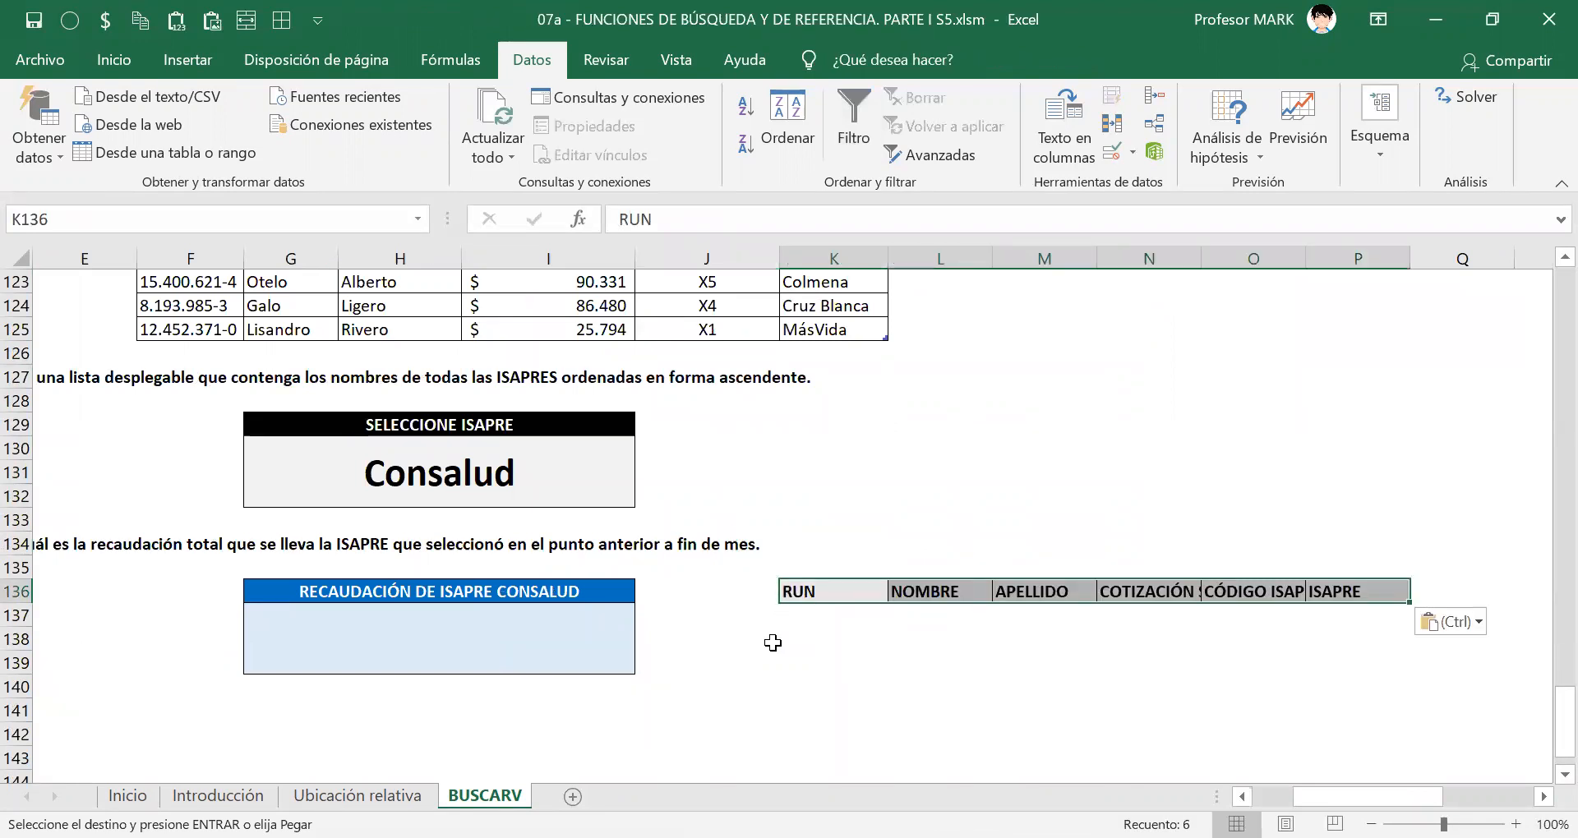
type("00000")
key("Escape")
type("0")
key("Escape")
Autofit columns N and O to the pasted COTIZACIÓN SALUD and CÓDIGO ISAPRE headers.
key("Right")
key("Right")
key("Right")
key("Right")
key("Left")
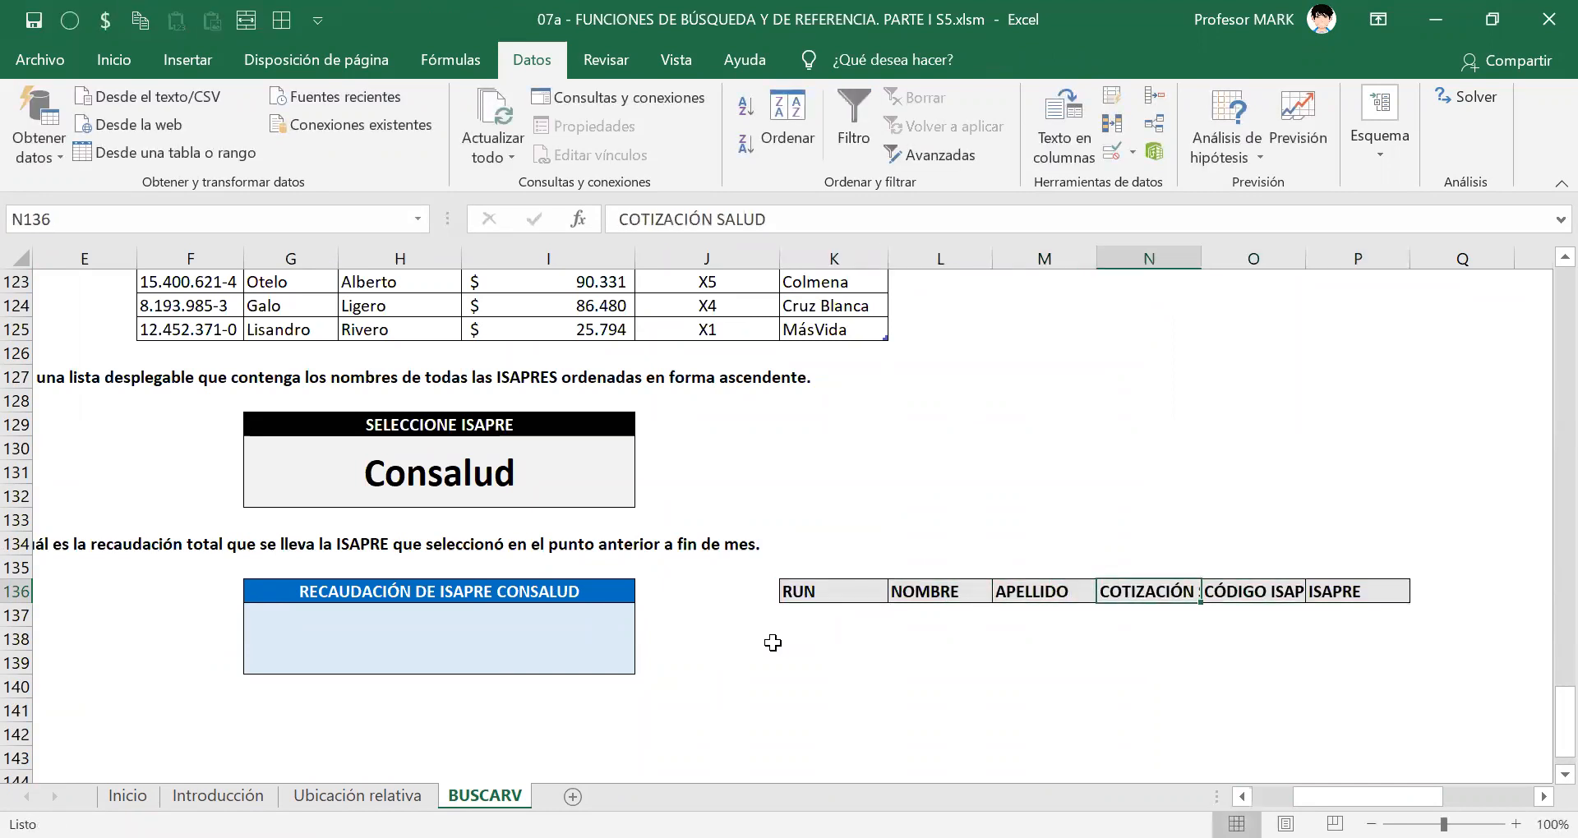
key("alt+o")
key("c")
key("a")
key("Right")
key("Right")
key("Left")
key("alt+o")
key("c")
key("a")
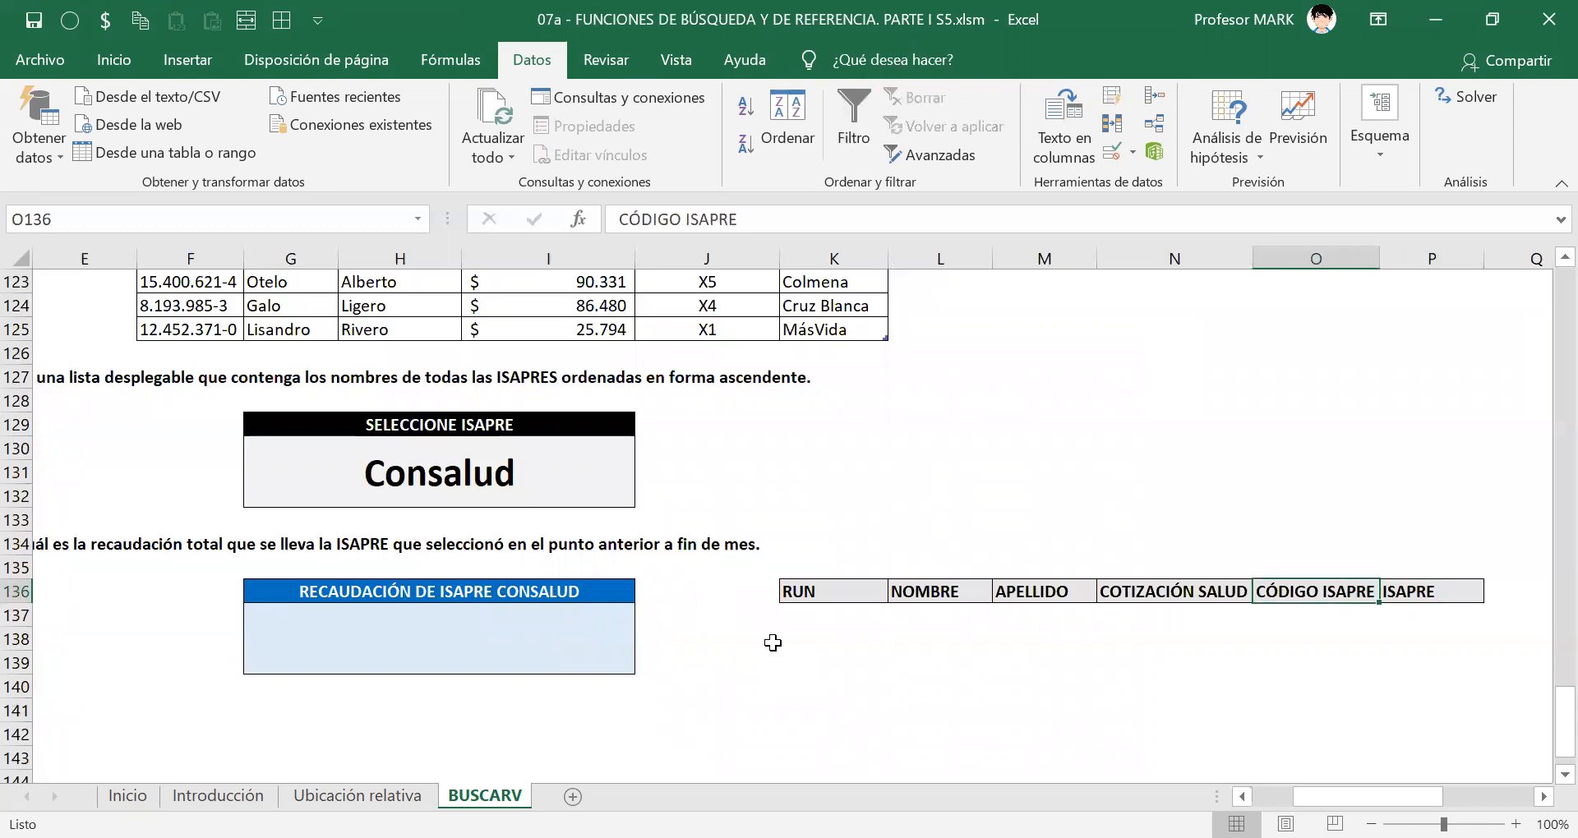
Apply cell borders to K136:P137 so the headers have an empty bordered row beneath them, keeping the headers' left alignment.
key("Left")
key("Left")
key("Left")
key("Left")
key("shift+Right")
key("shift+Right")
key("shift+Right")
key("shift+Right")
key("shift+Right")
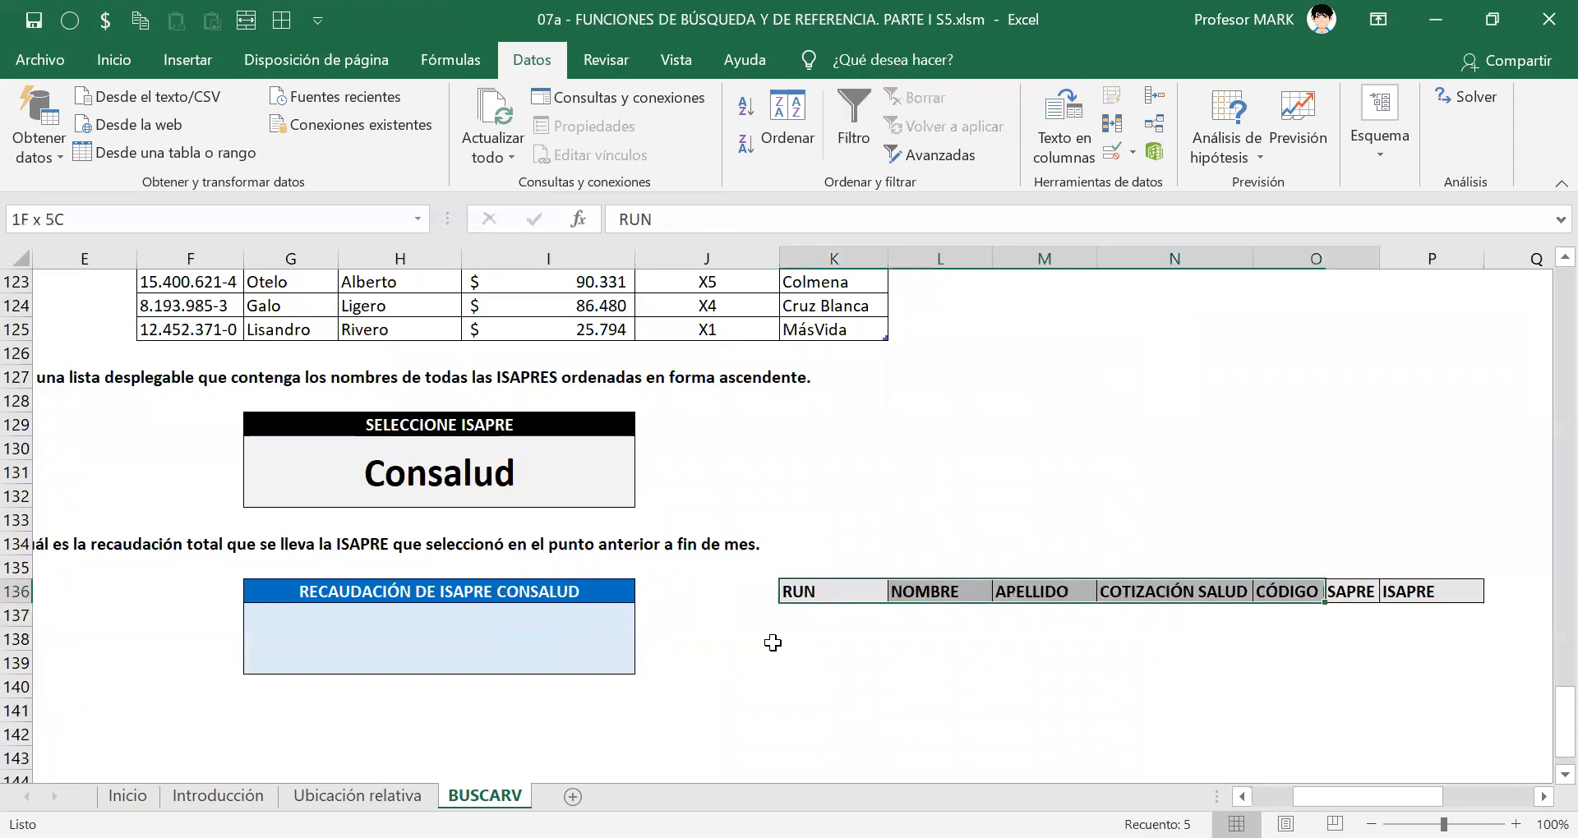
key("shift+Down")
key("alt+7")
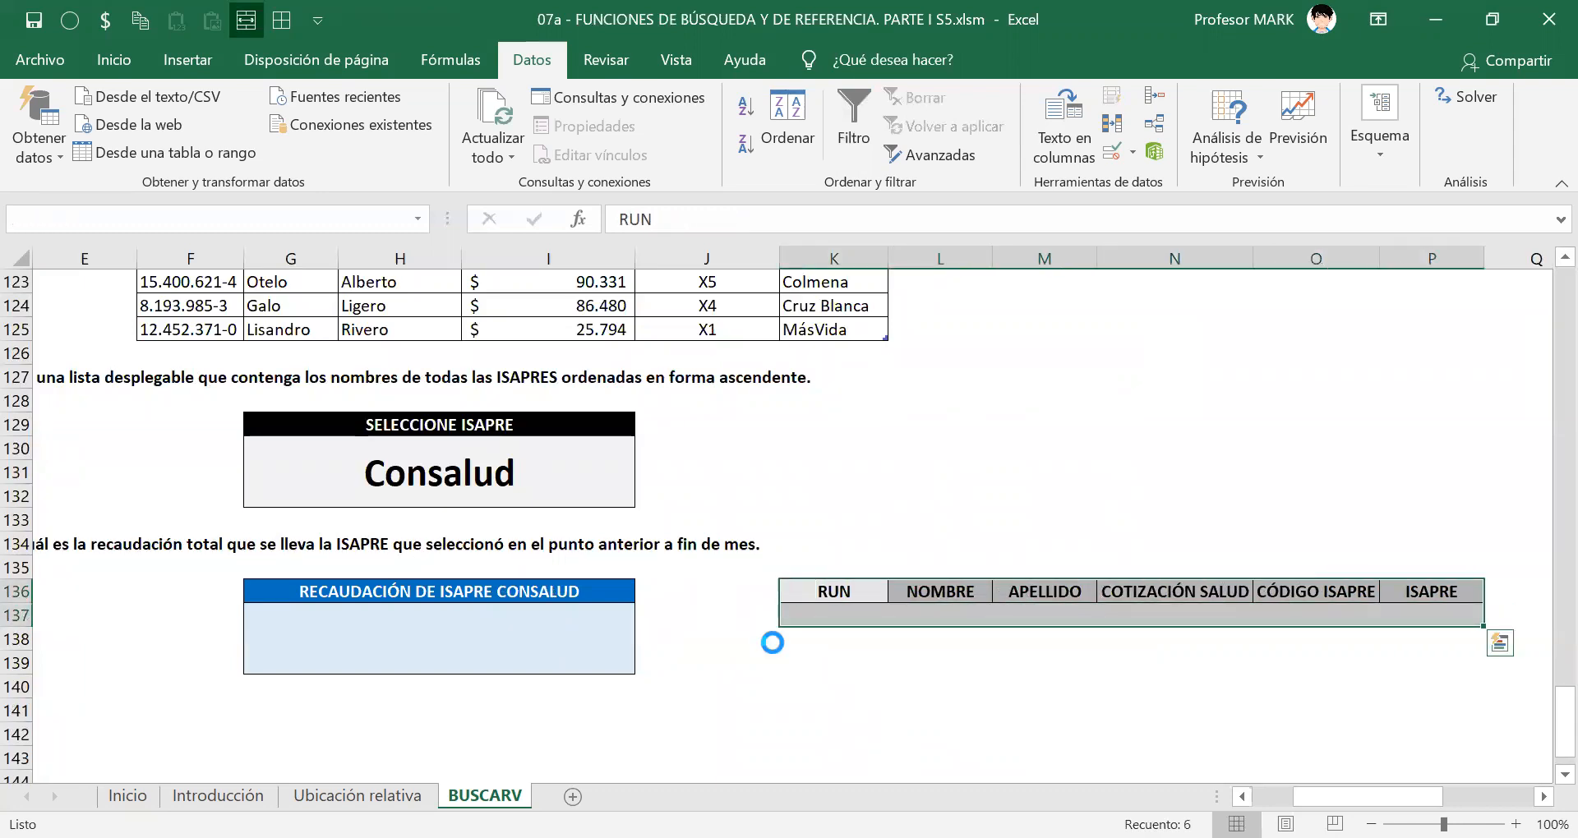
key("Escape")
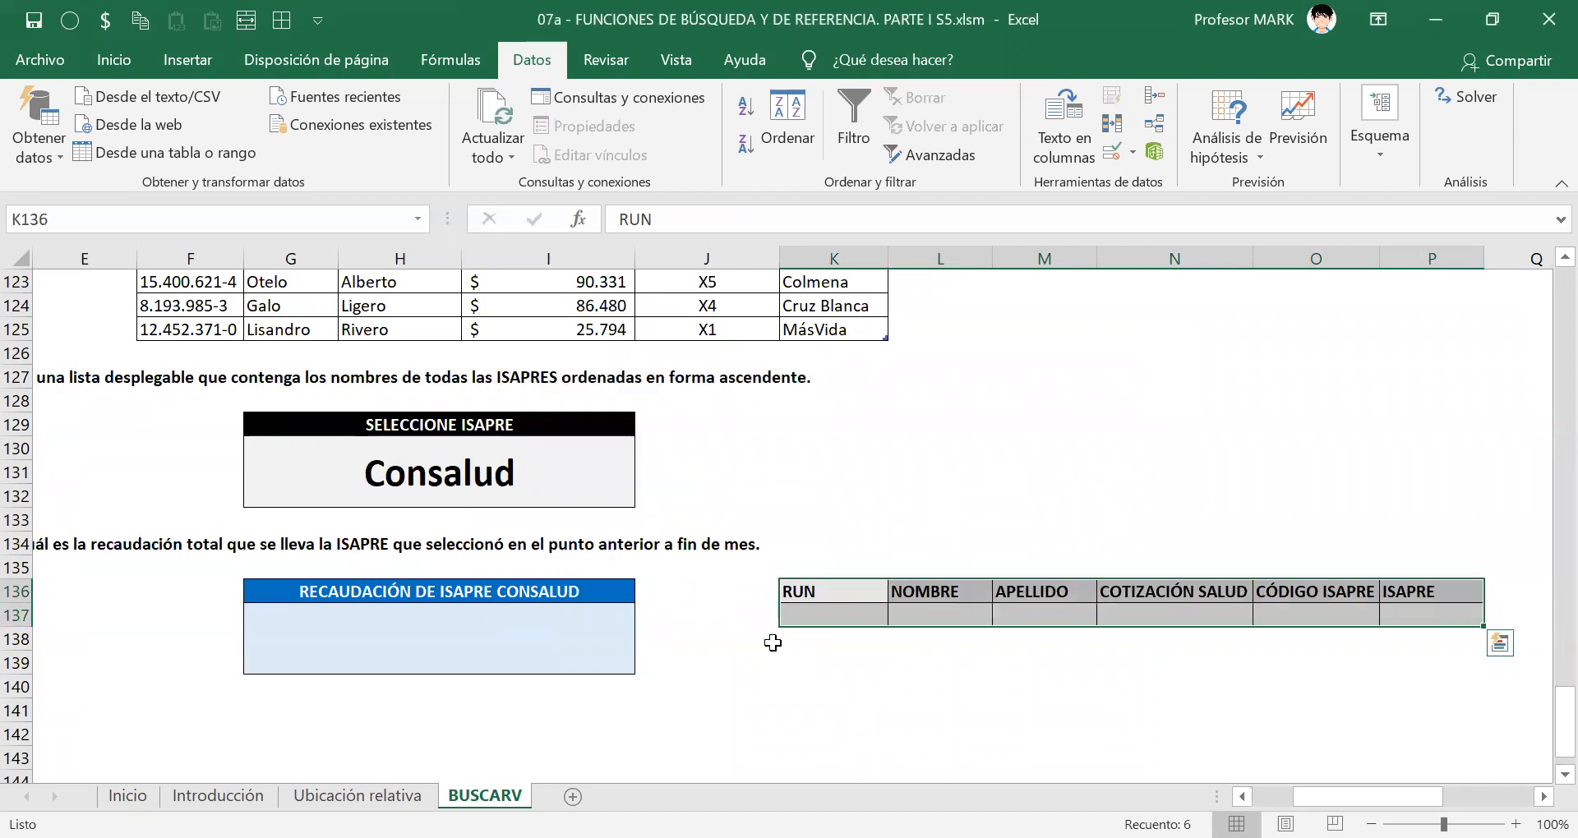
Examine the headers and empty row in K136:P137 against the workers table and the exercise (h) answer box.
key("Right")
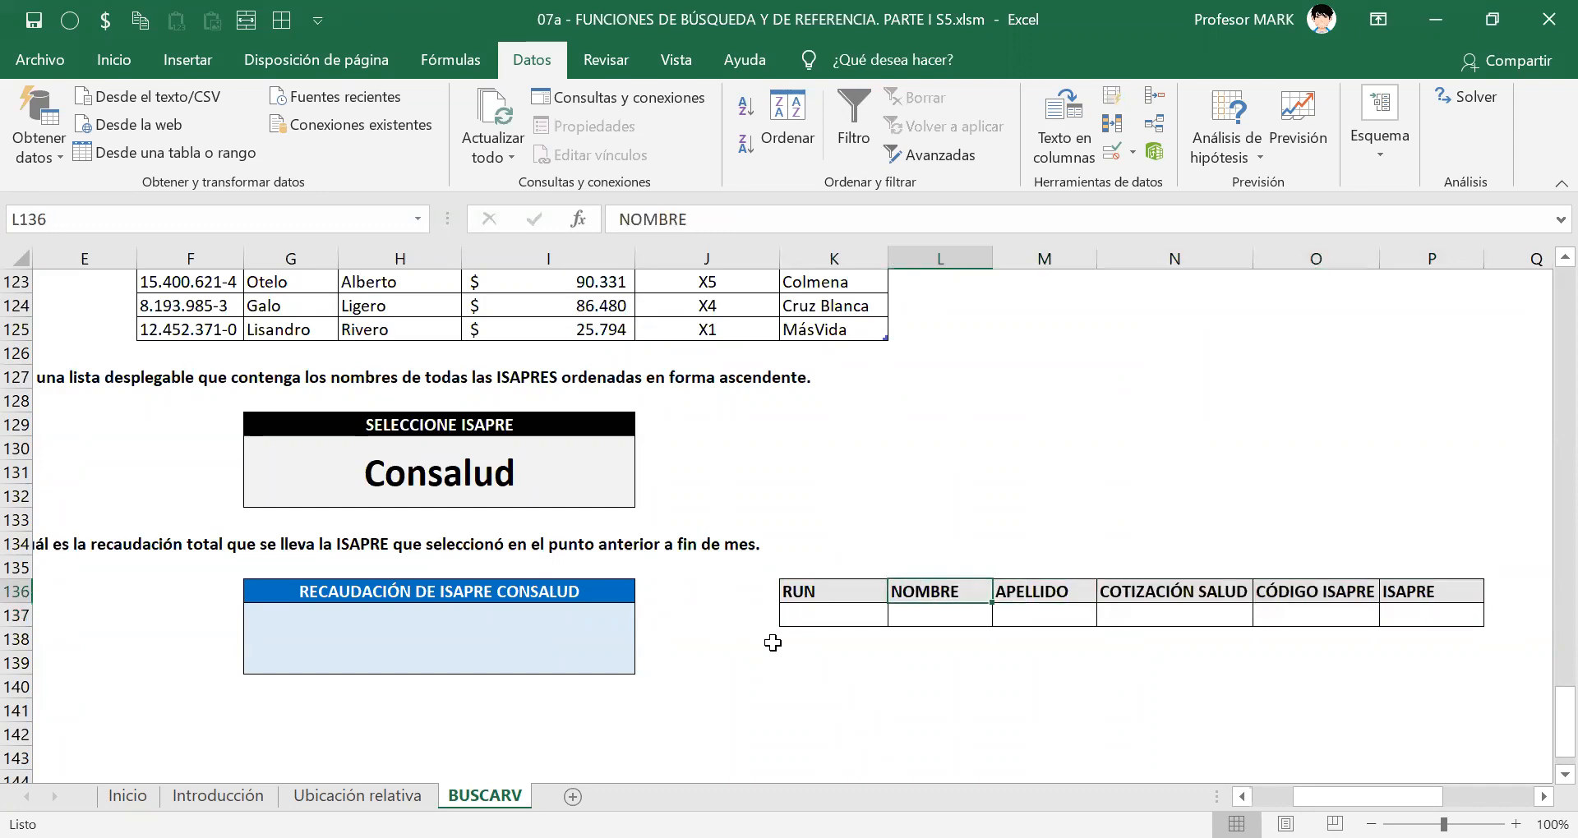
key("Left")
key("Left")
key("Right")
key("Right")
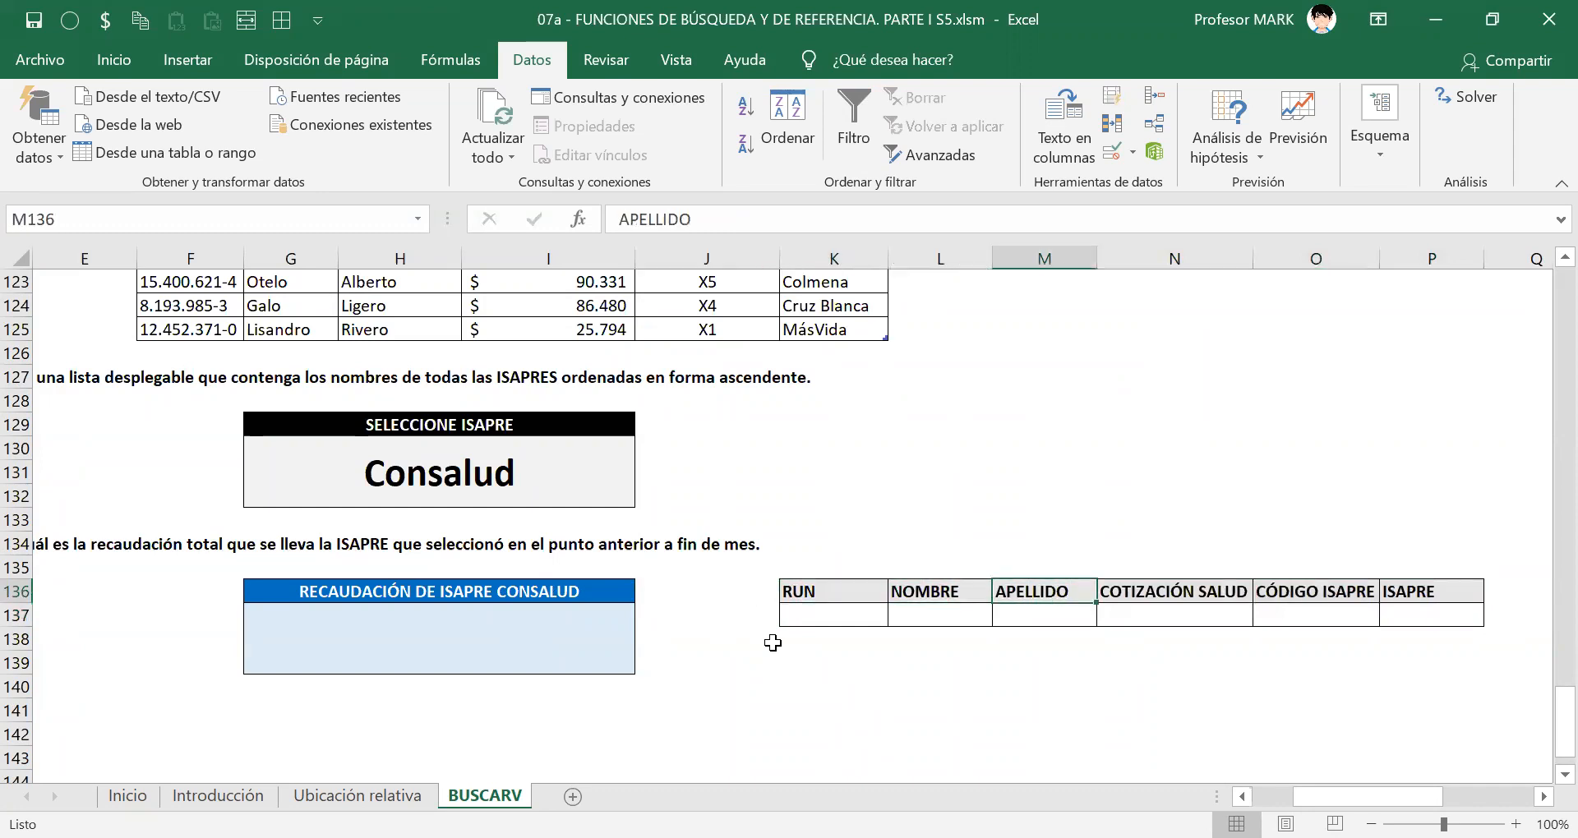
scroll(773, 643, "down", 2)
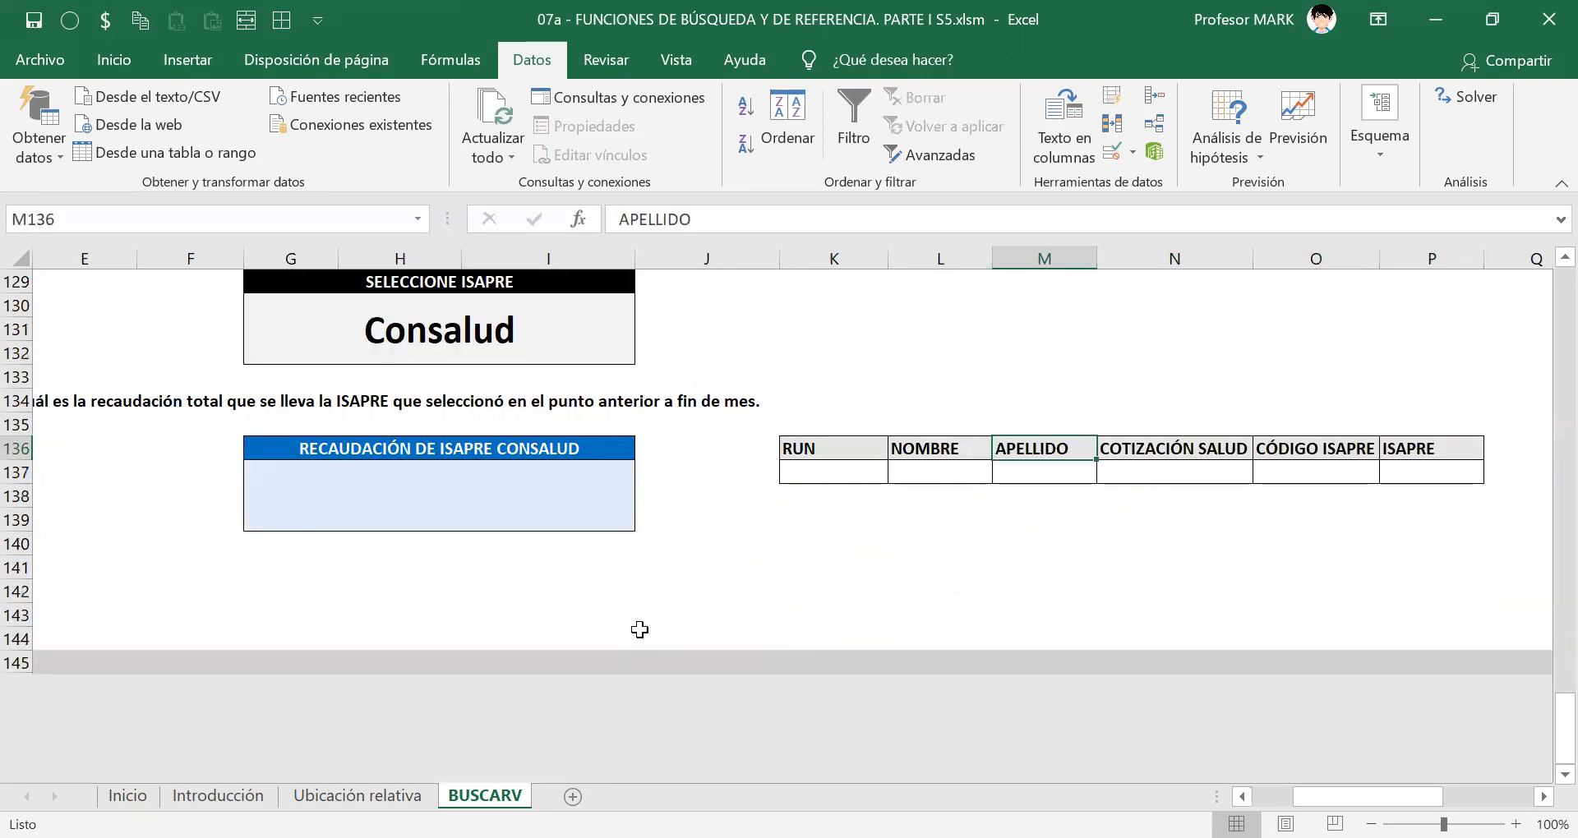
left_click_drag(863, 475, 1353, 481)
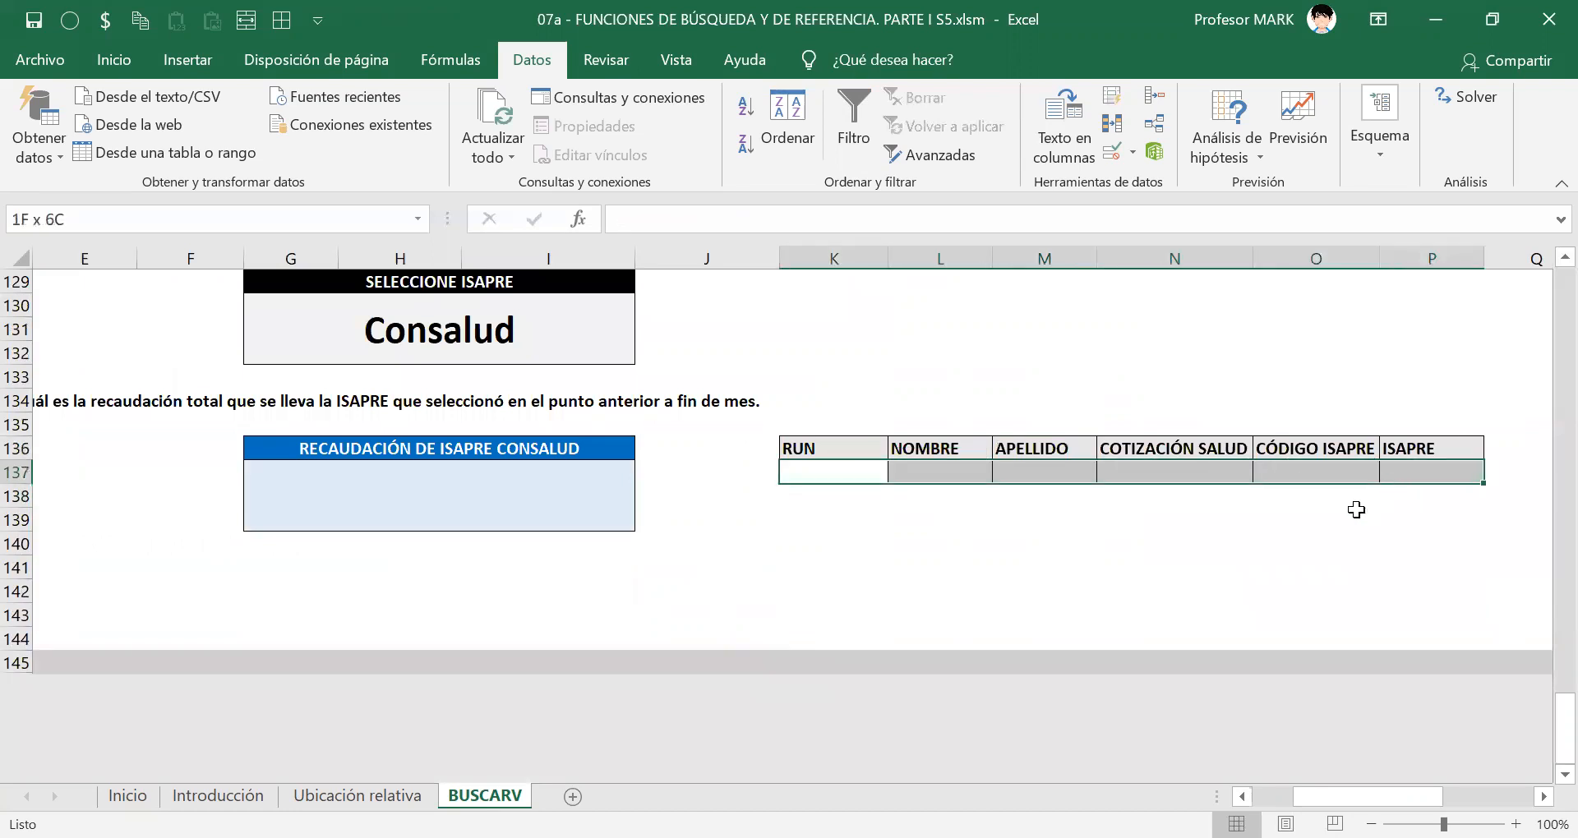
left_click(1222, 612)
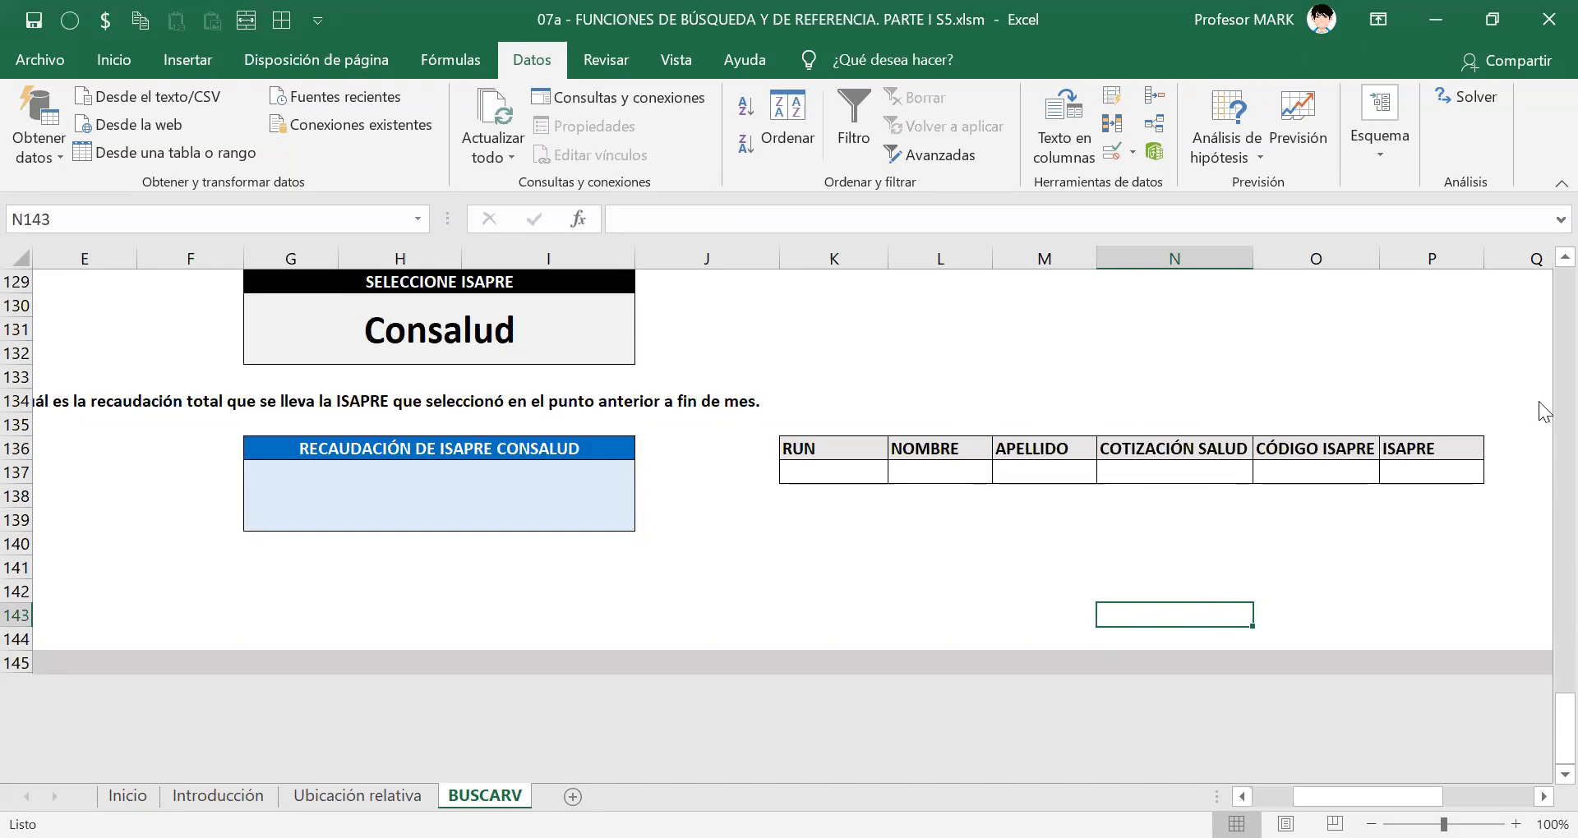
scroll(419, 345, "up", 1)
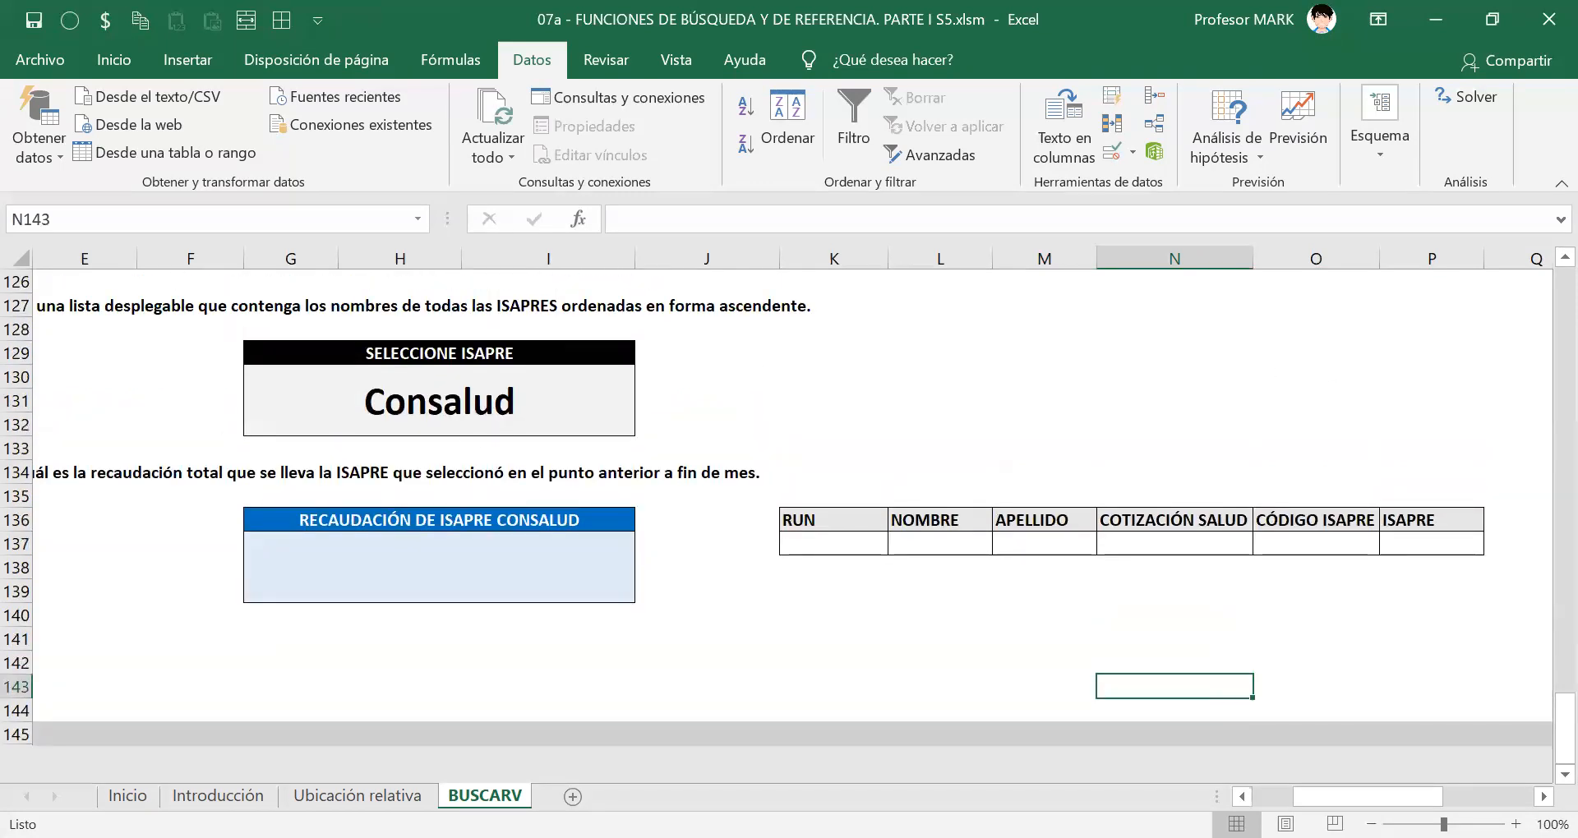
scroll(281, 401, "left", 4)
scroll(422, 495, "up", 2)
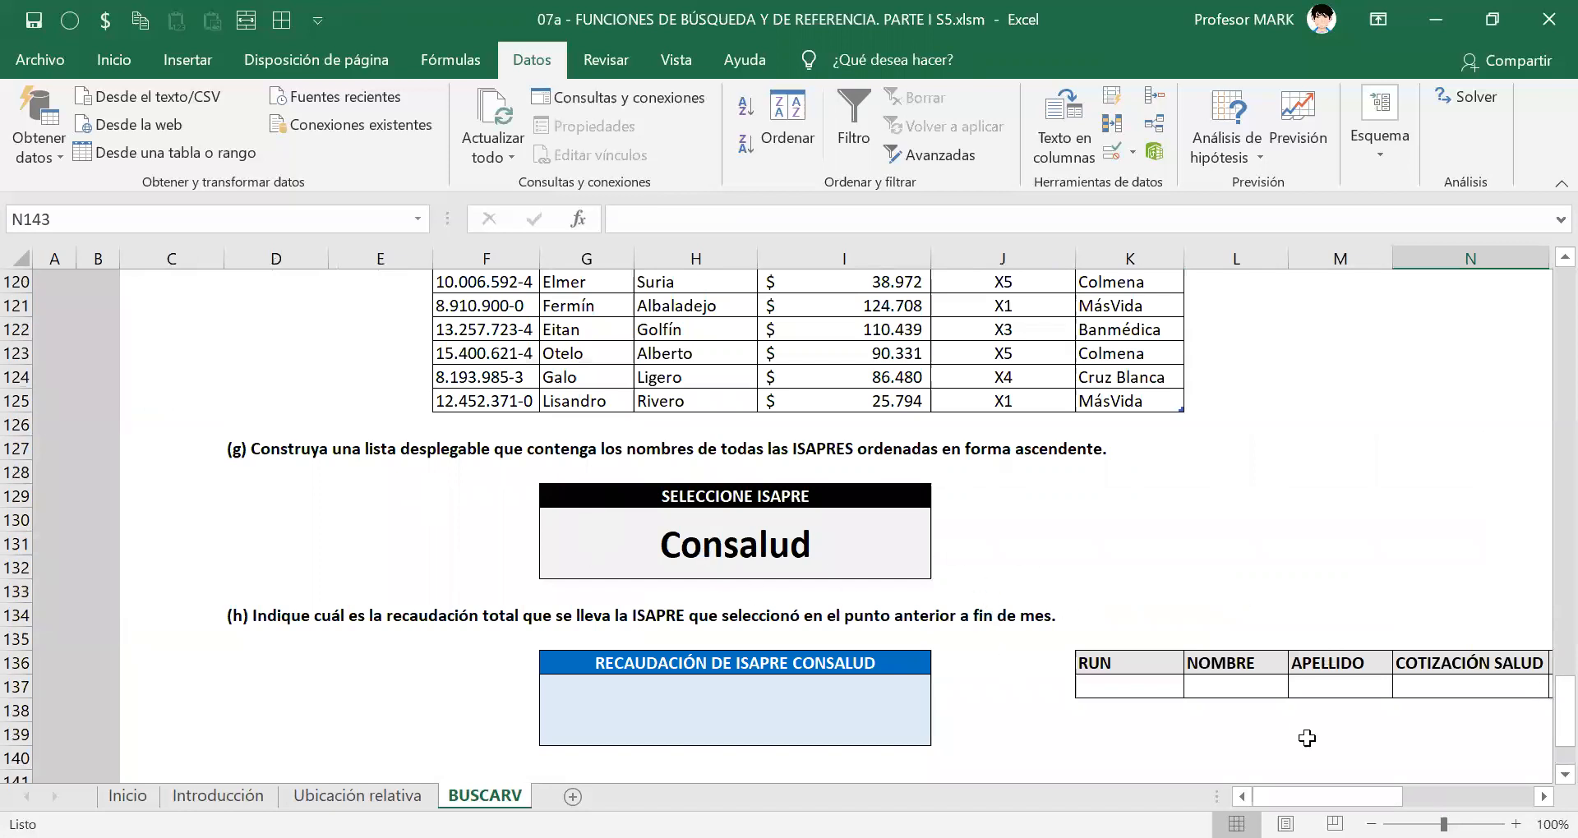
left_click_drag(1369, 797, 1418, 797)
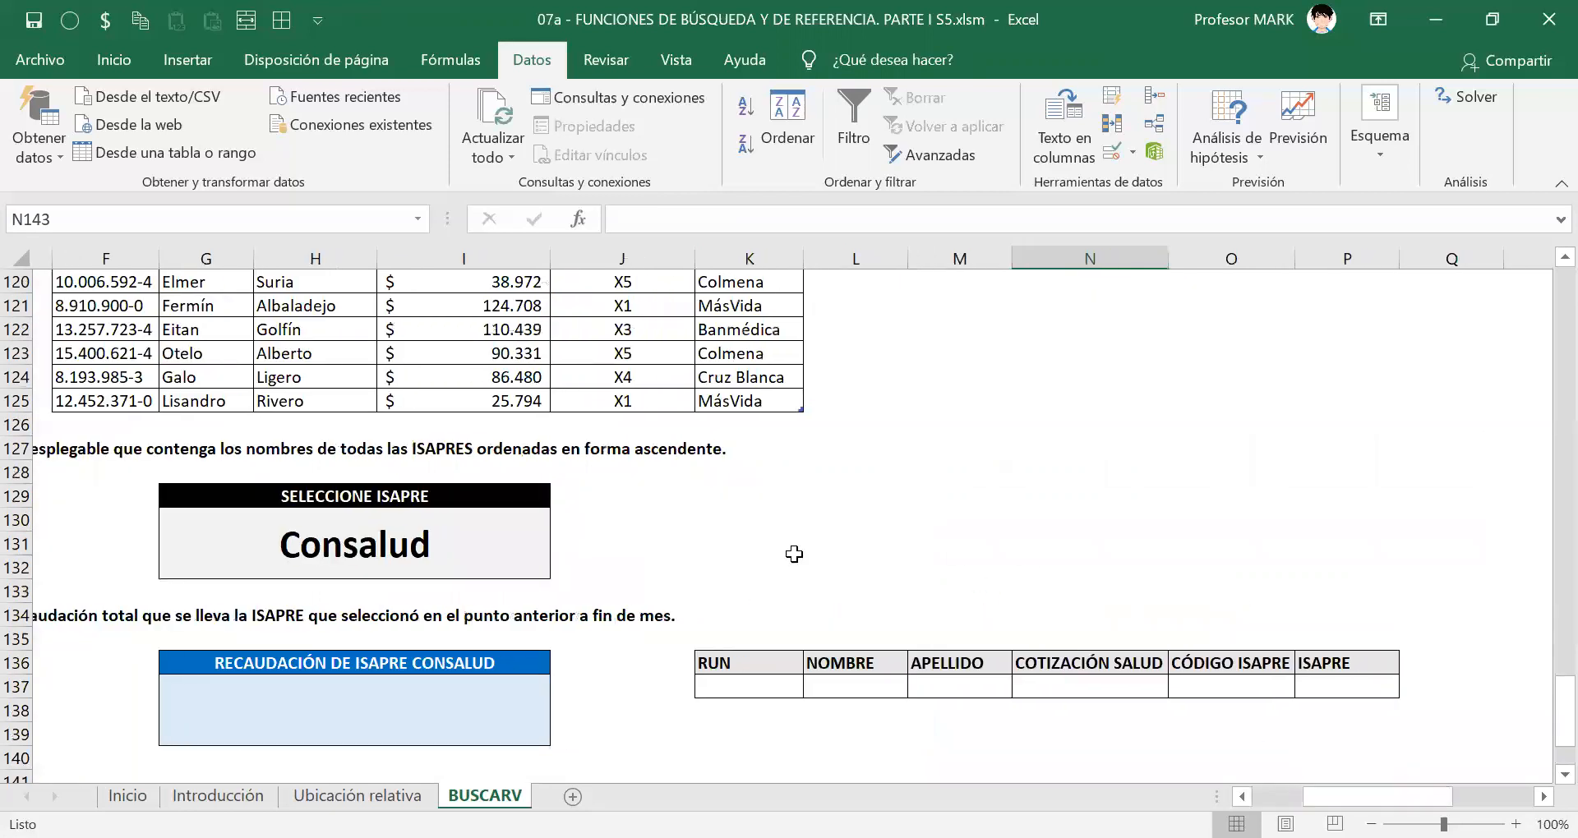
scroll(794, 554, "down", 1)
left_click(291, 460)
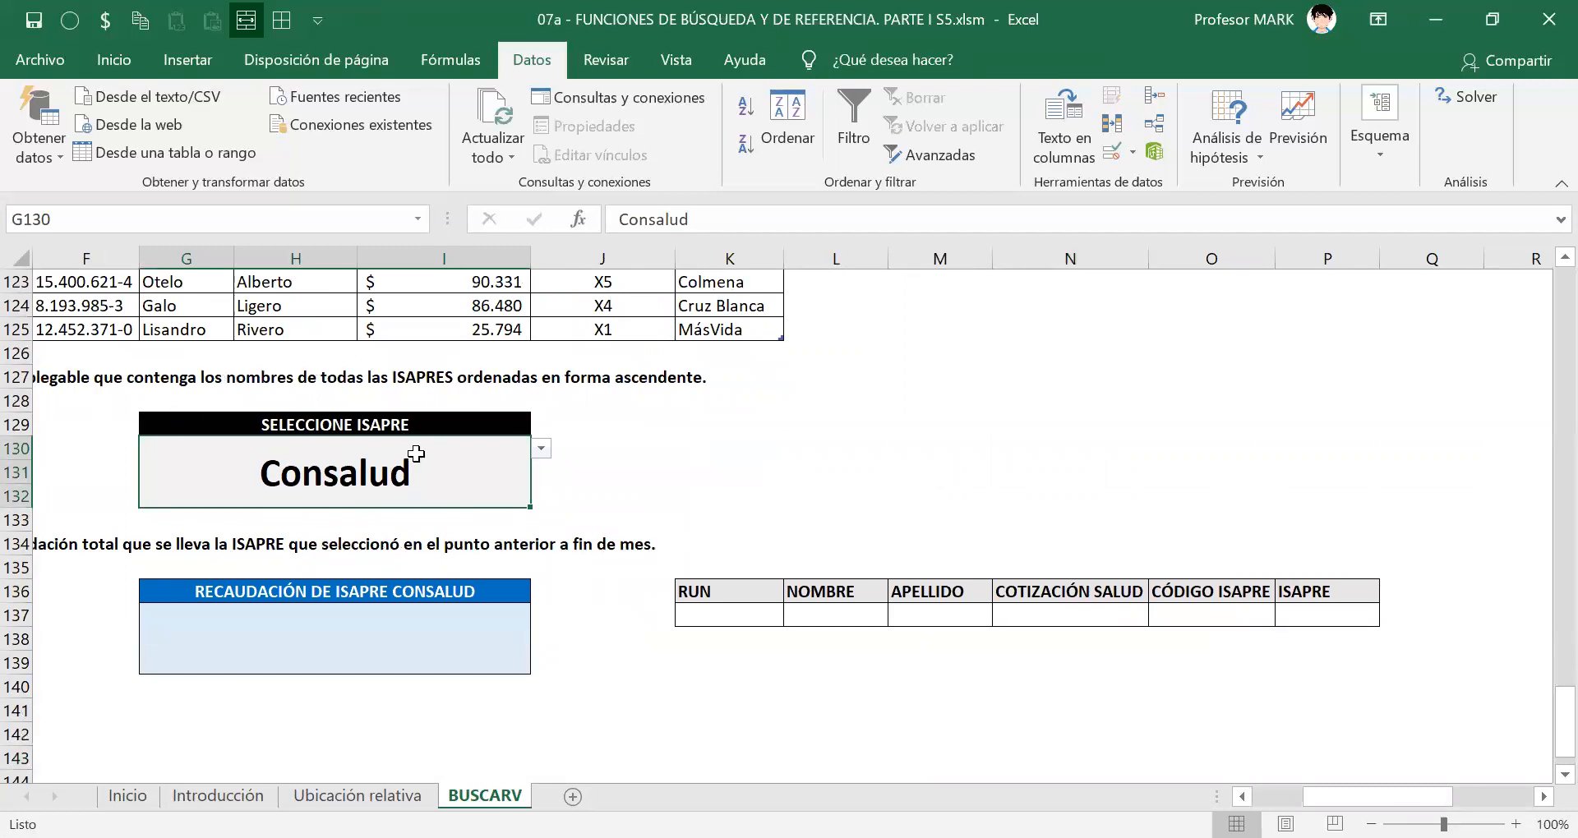
left_click(1315, 615)
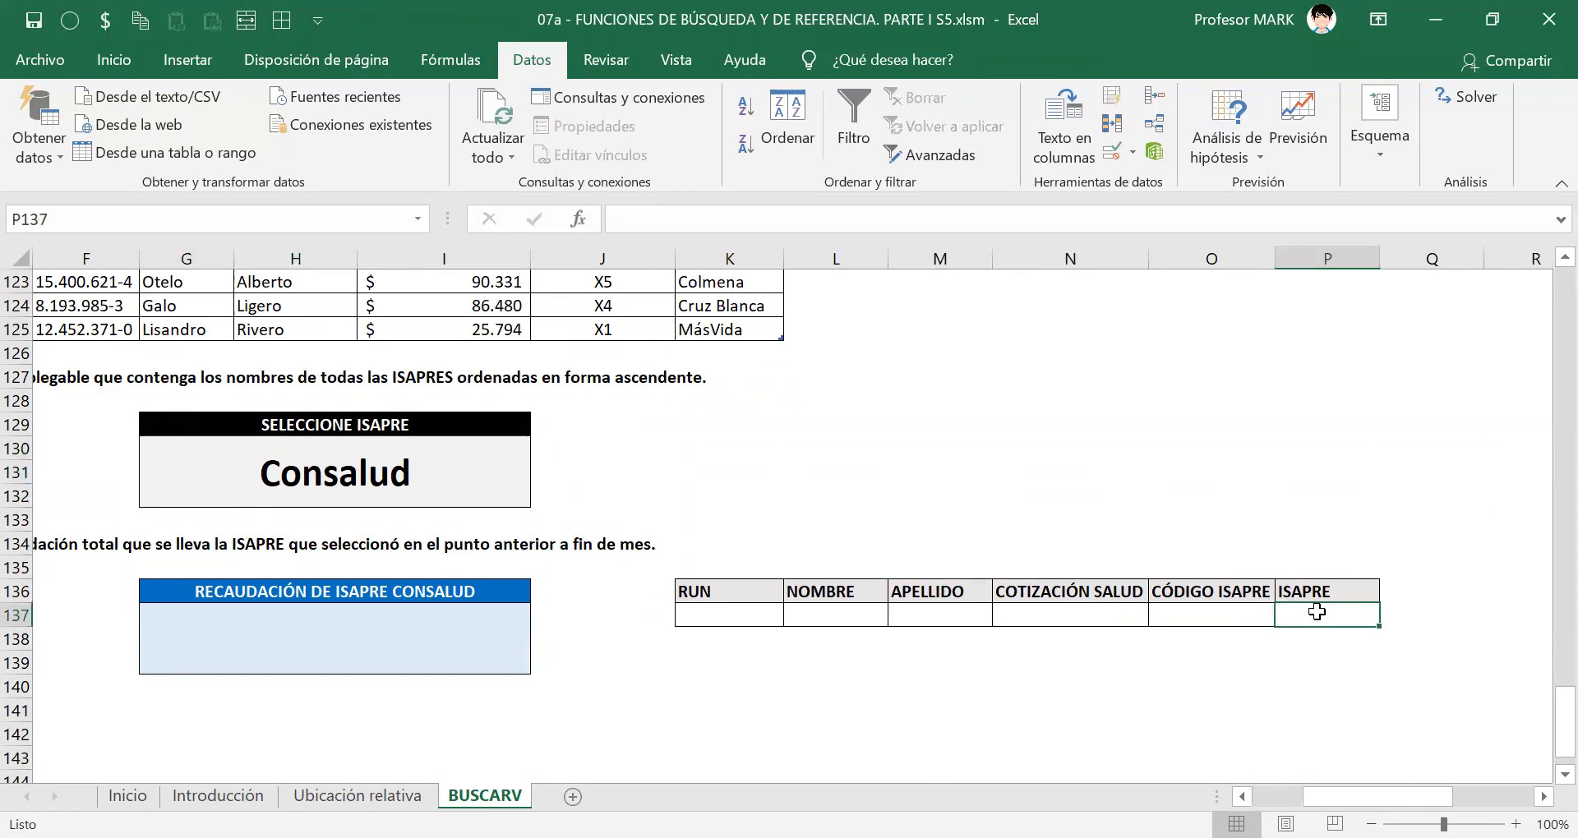
type("XXXXXXXXXX")
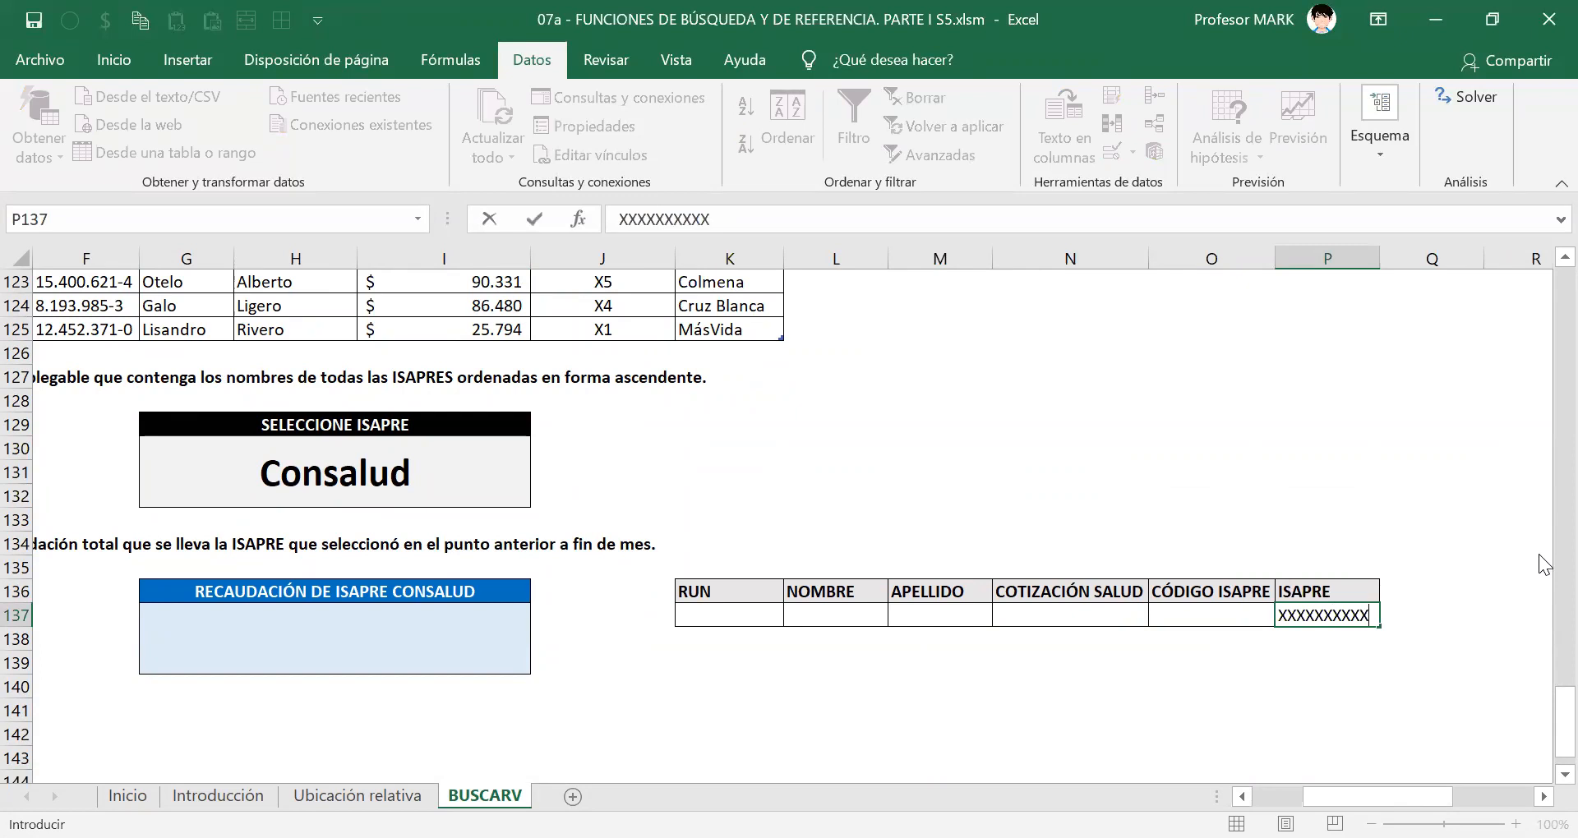
key("Escape")
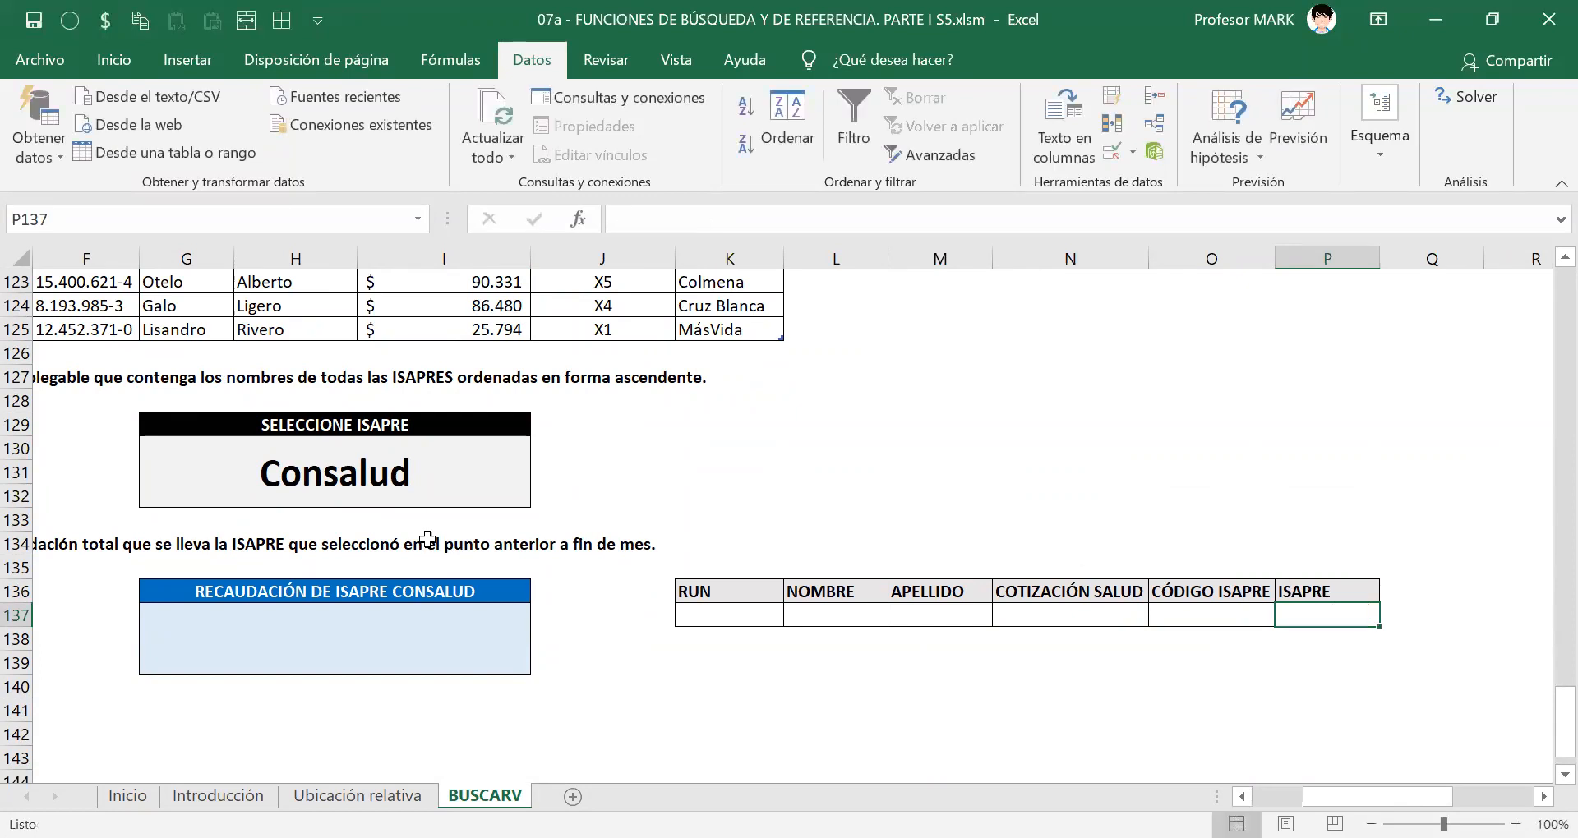
Choose MásVida from the ISAPRE list in G130 and select cell P137 below the copied ISAPRE header.
left_click(438, 467)
left_click(541, 449)
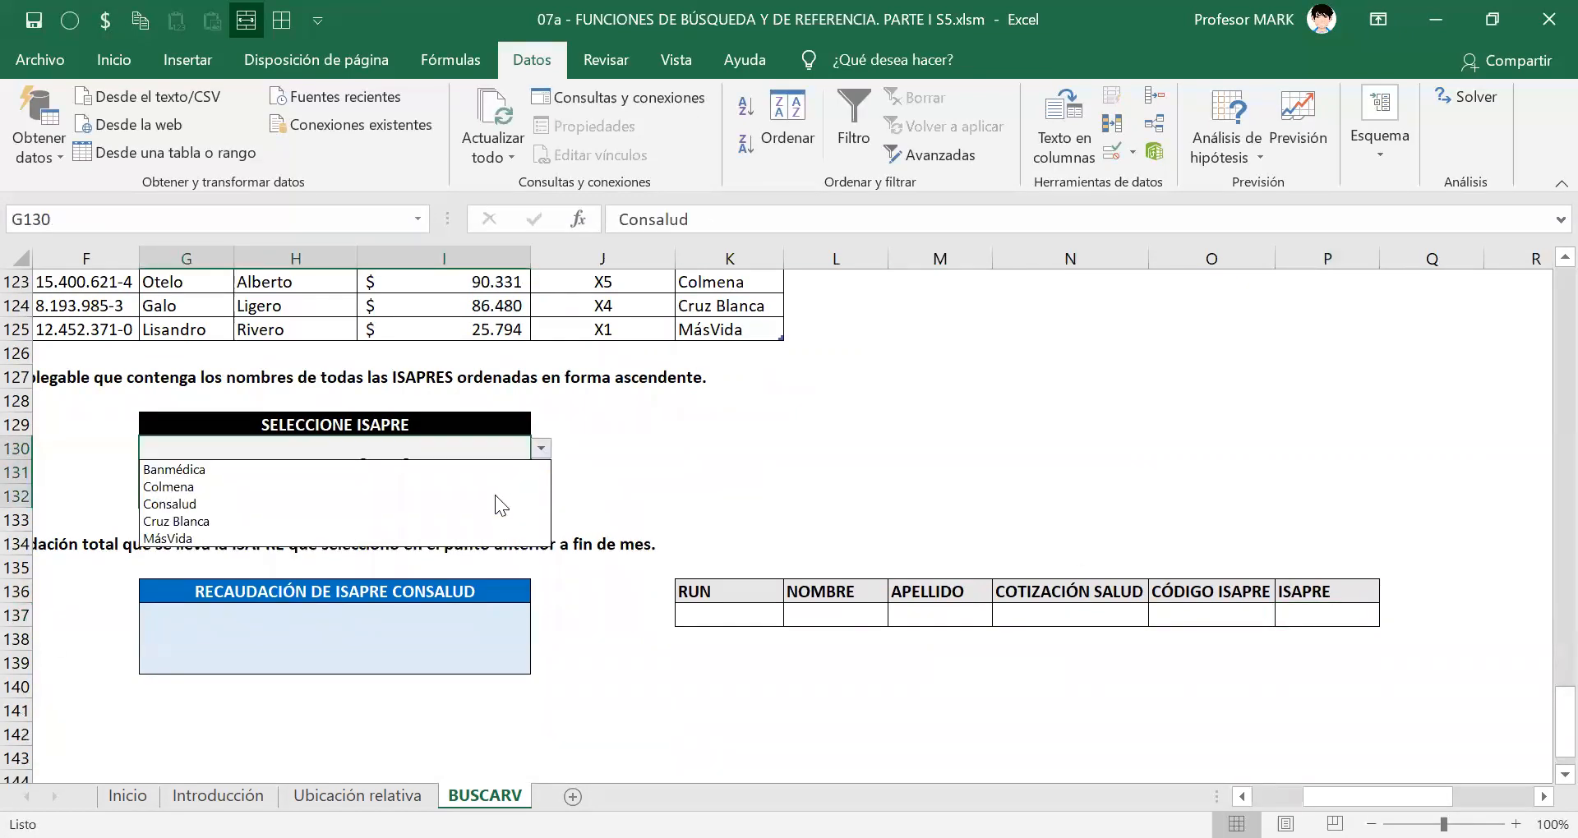
left_click(455, 539)
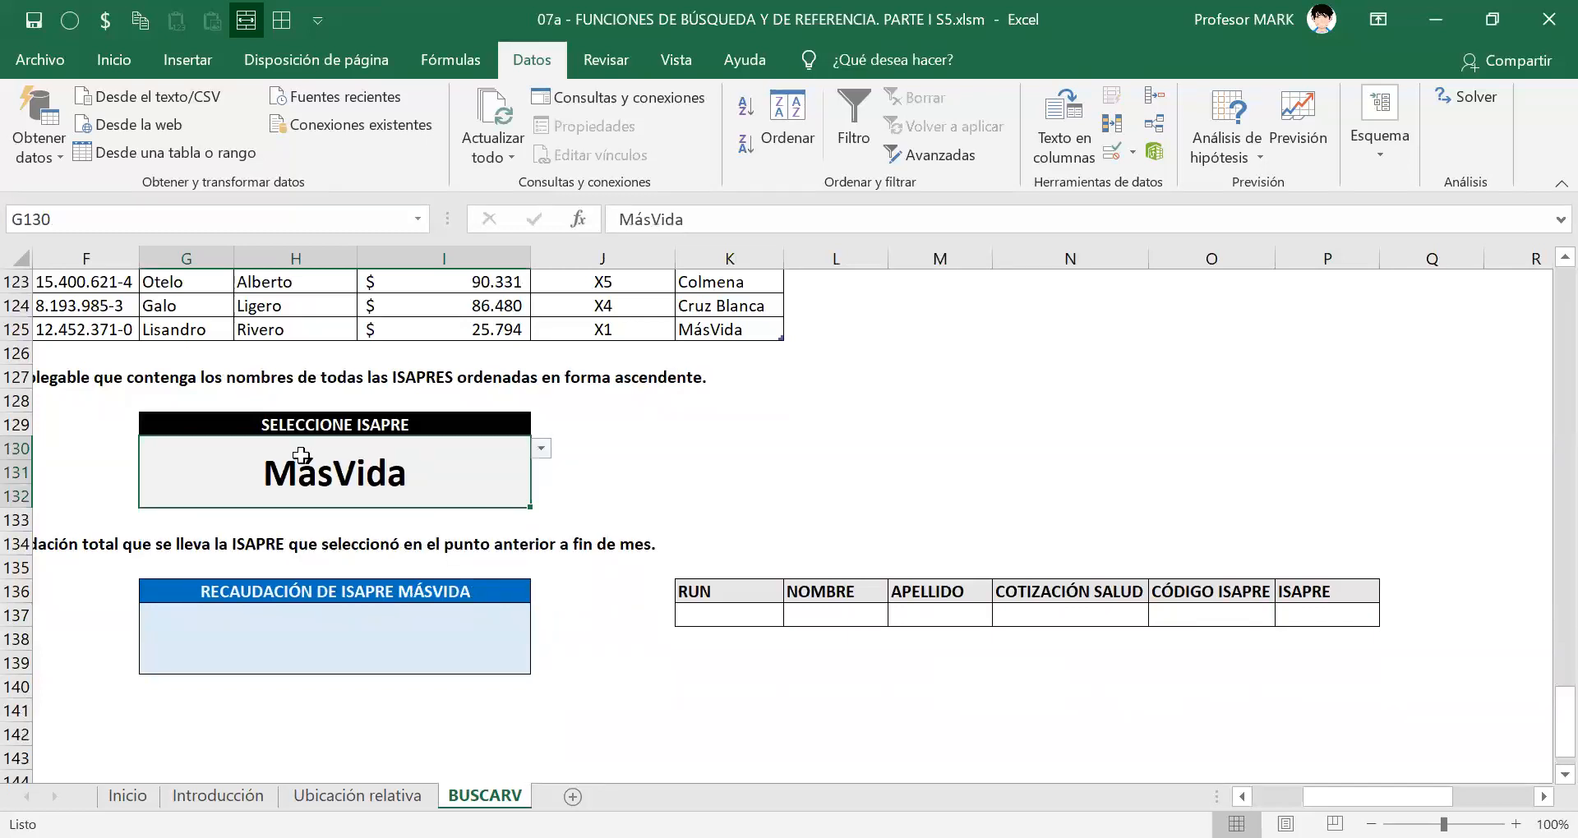
left_click(1290, 612)
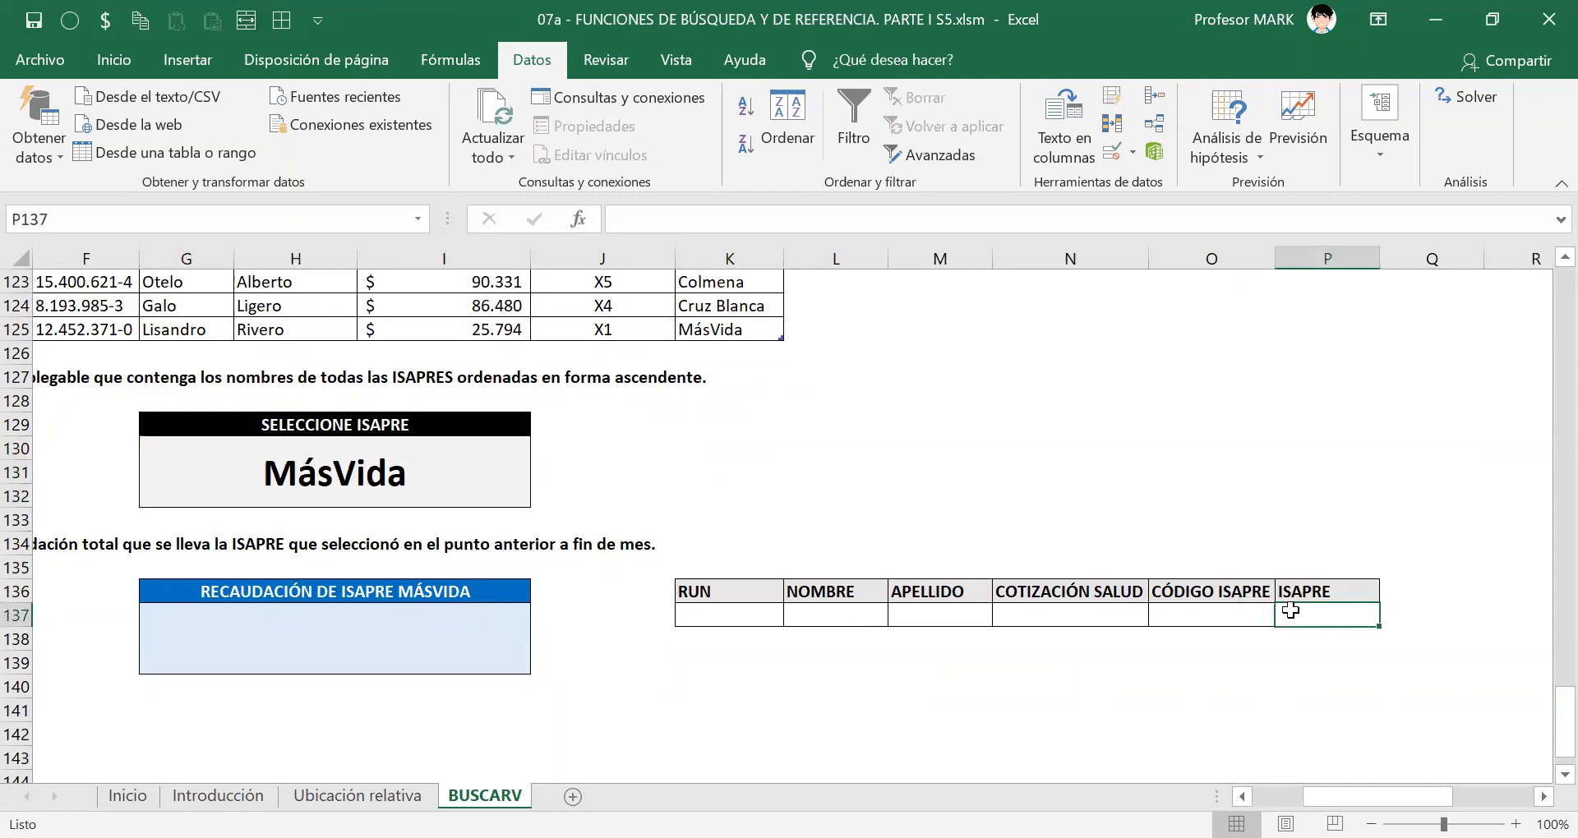
Choose Cruz Blanca from the ISAPRE list in G130 and select cell P137 below the copied ISAPRE header.
left_click(452, 448)
left_click(541, 450)
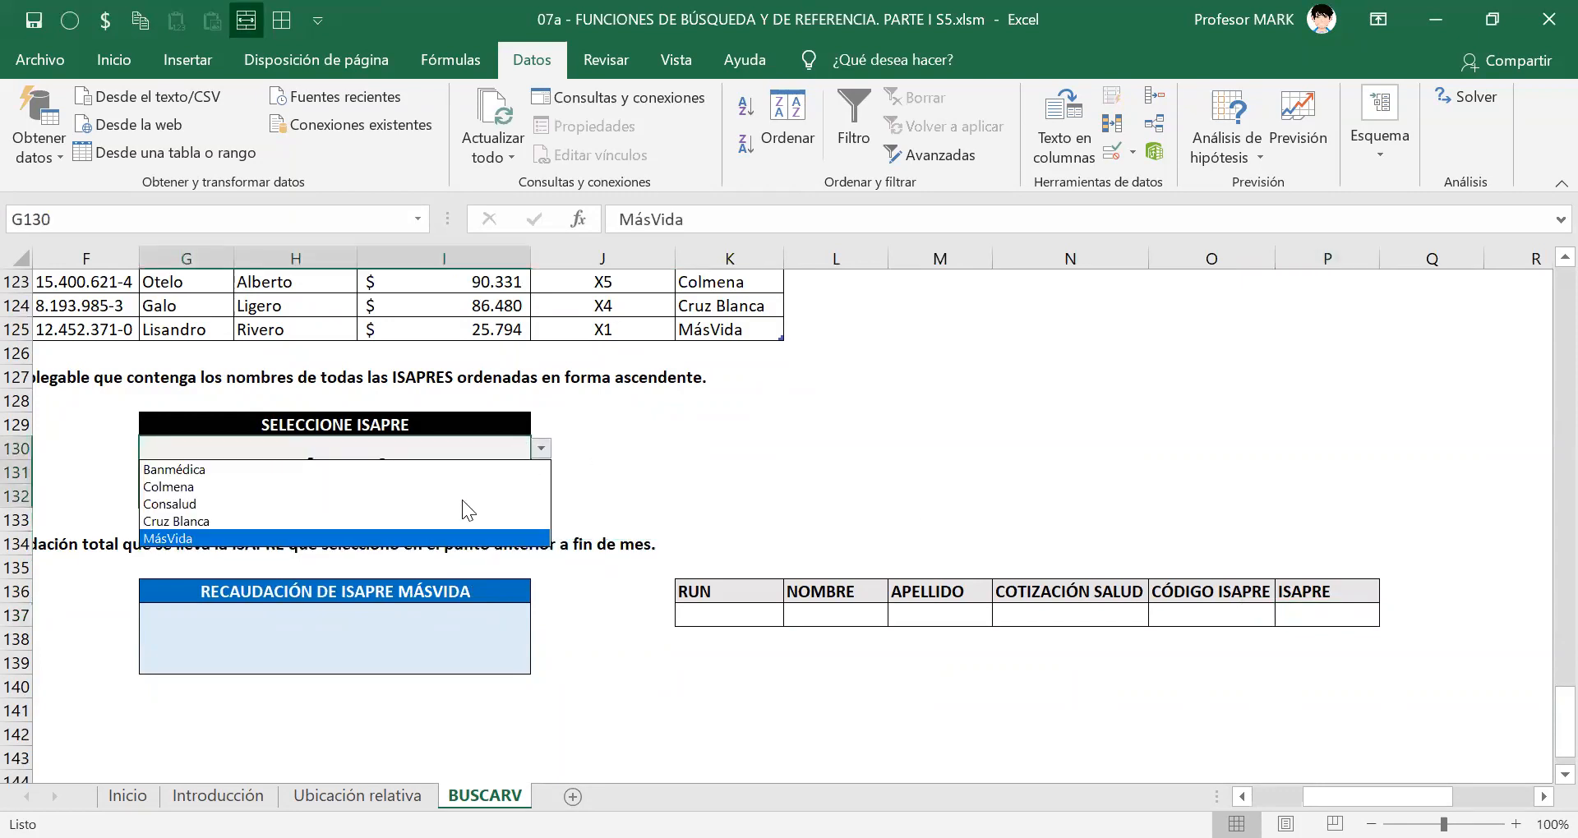
left_click(448, 520)
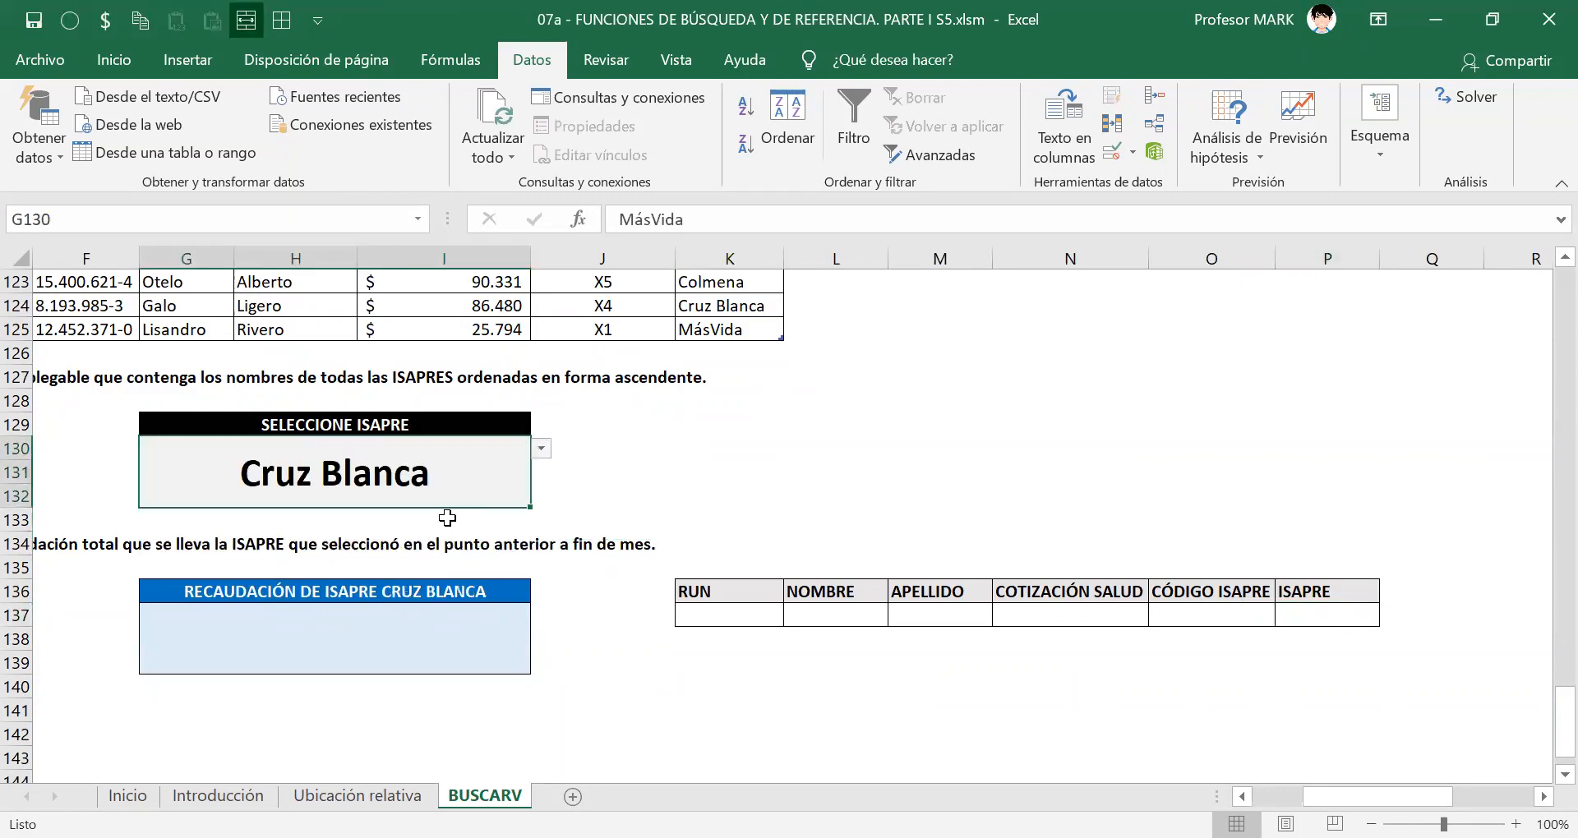
left_click(1324, 617)
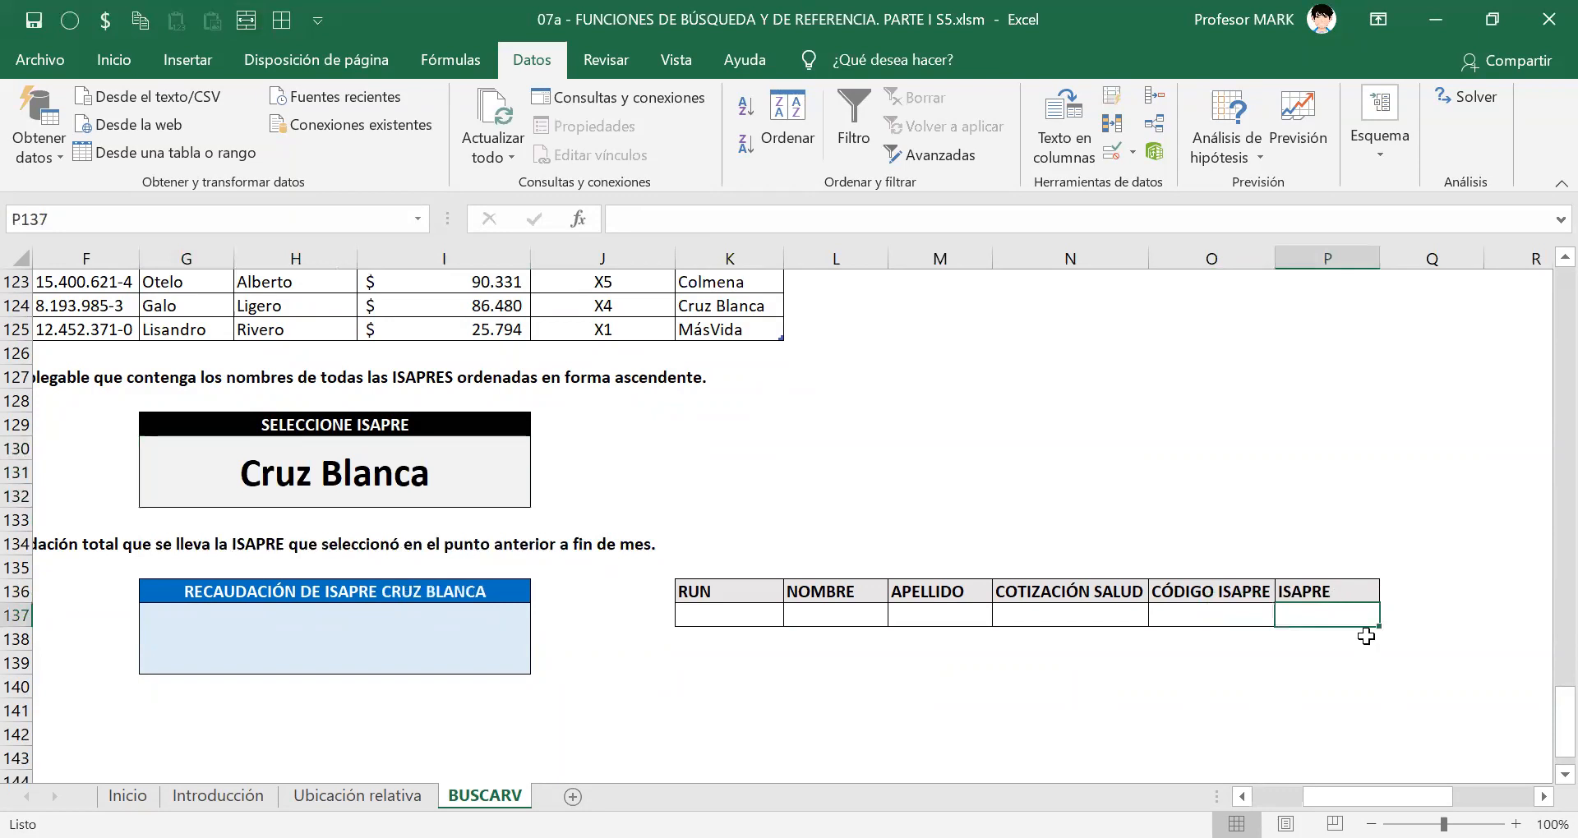
left_click(516, 461)
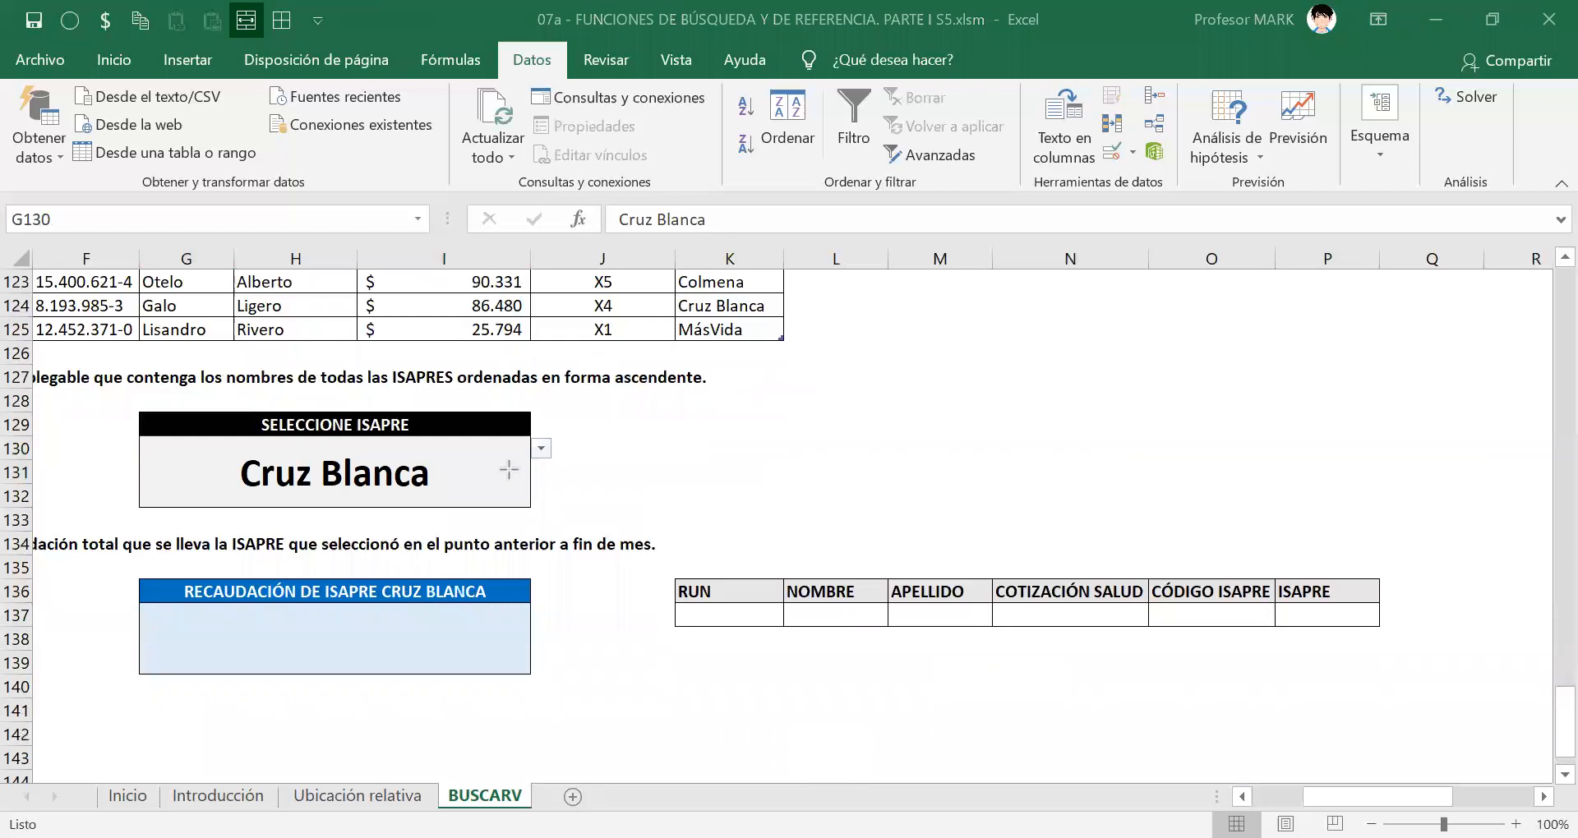
mouse_move(445, 467)
left_mouse_down()
mouse_move(472, 483)
mouse_move(1250, 548)
mouse_move(1301, 615)
left_mouse_up()
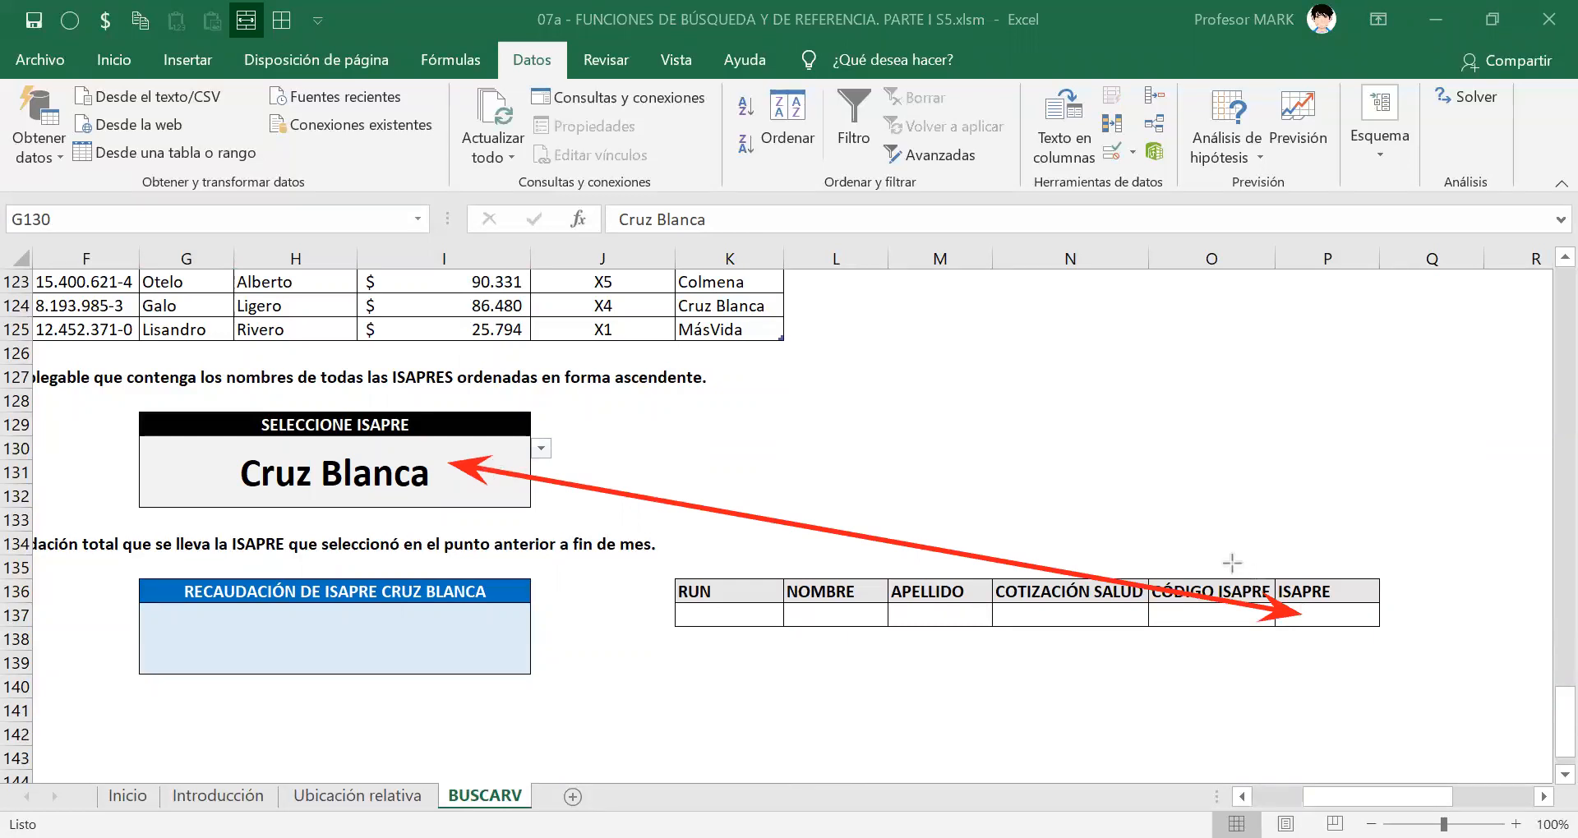
key("Escape")
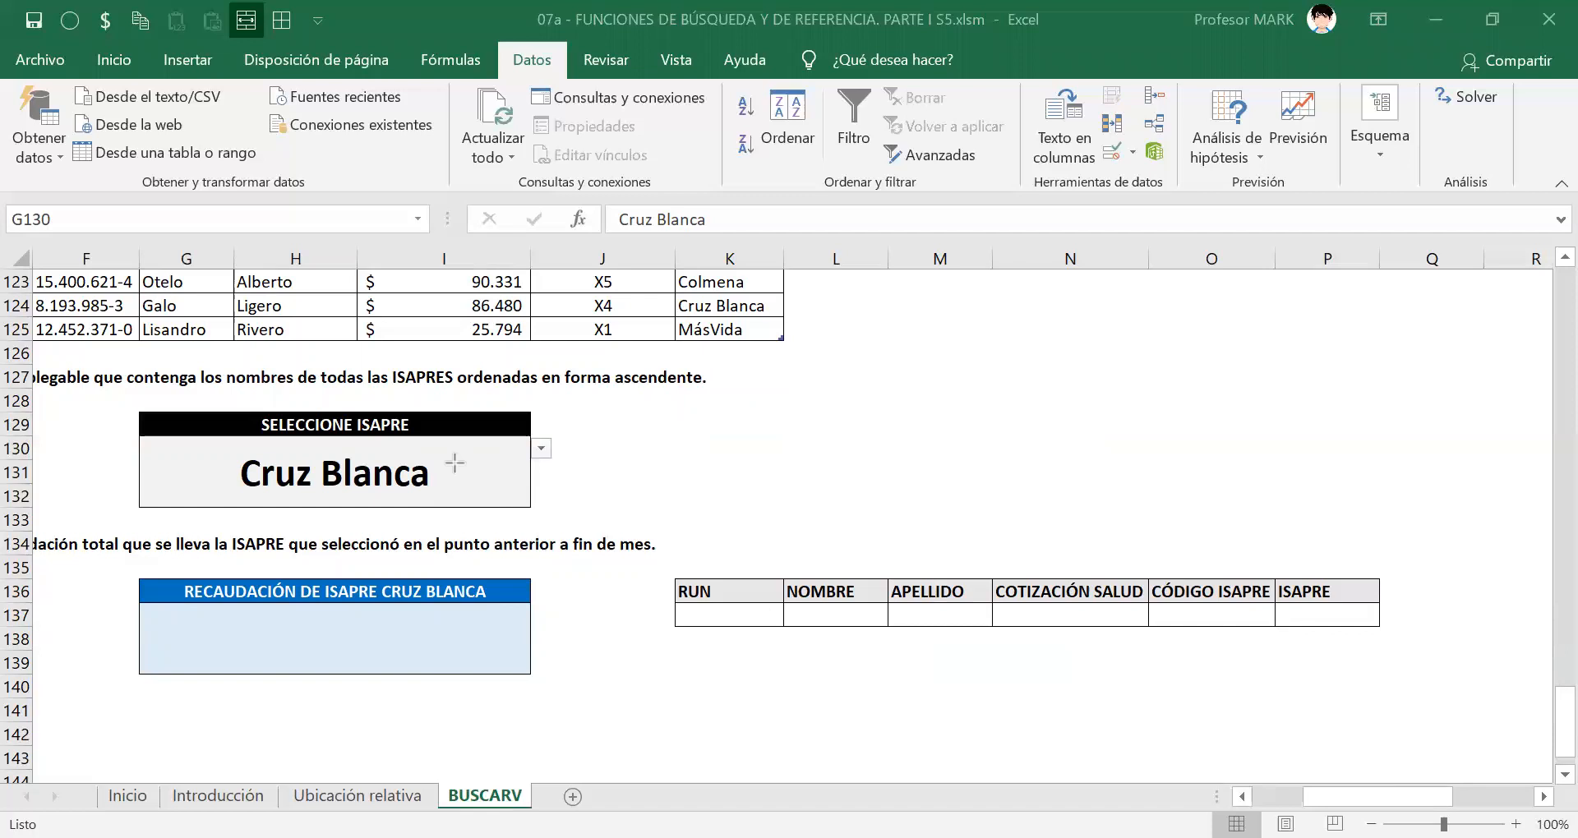
left_click_drag(455, 464, 1309, 615)
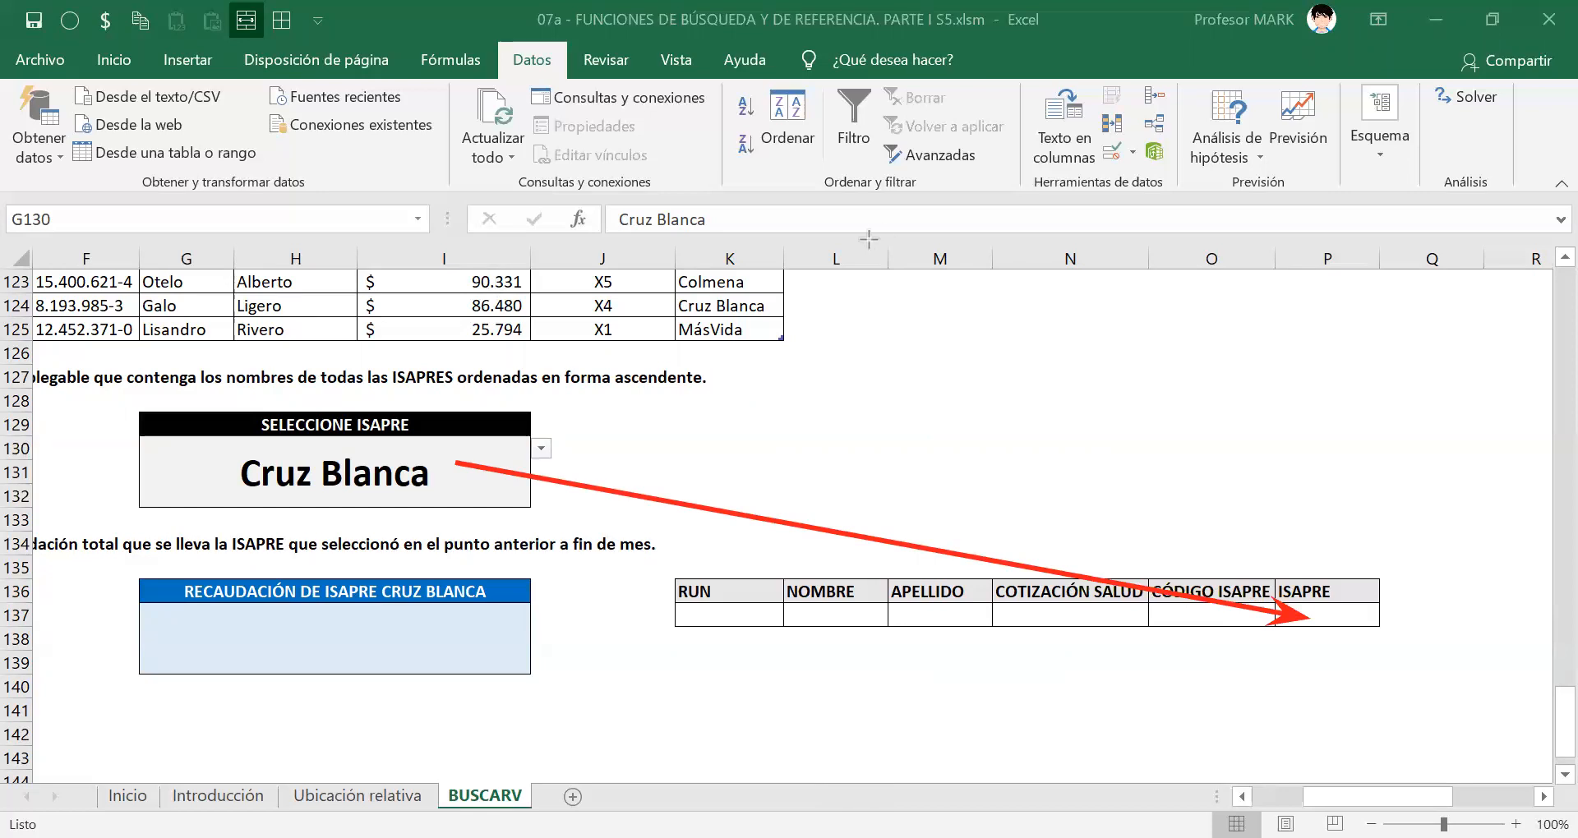
key("Escape")
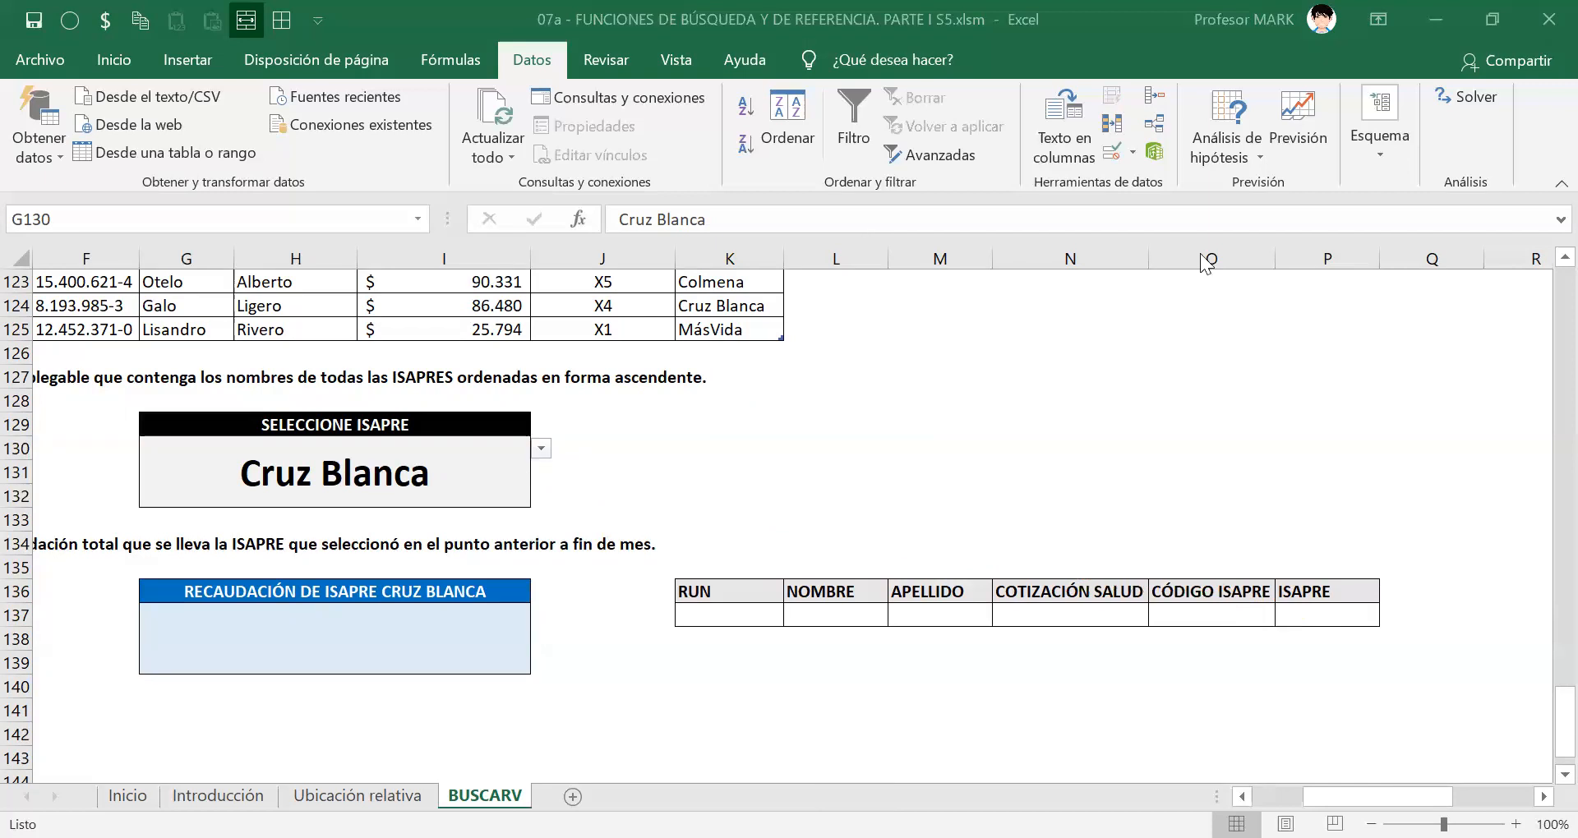
Link cell P137 under the copied ISAPRE header to the selected ISAPRE with the formula =G130.
left_click(1308, 604)
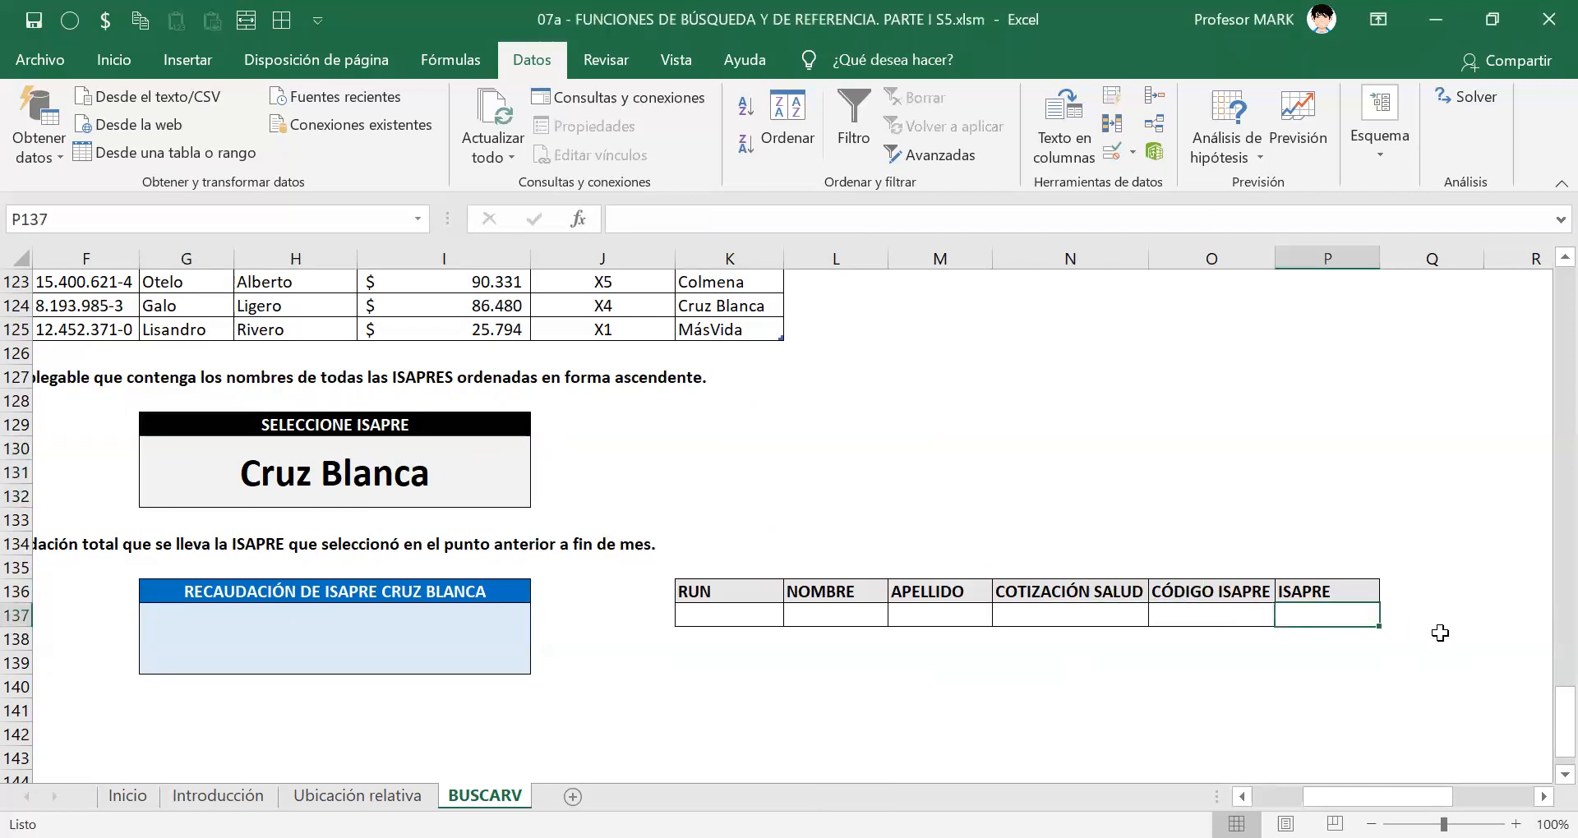
type("=")
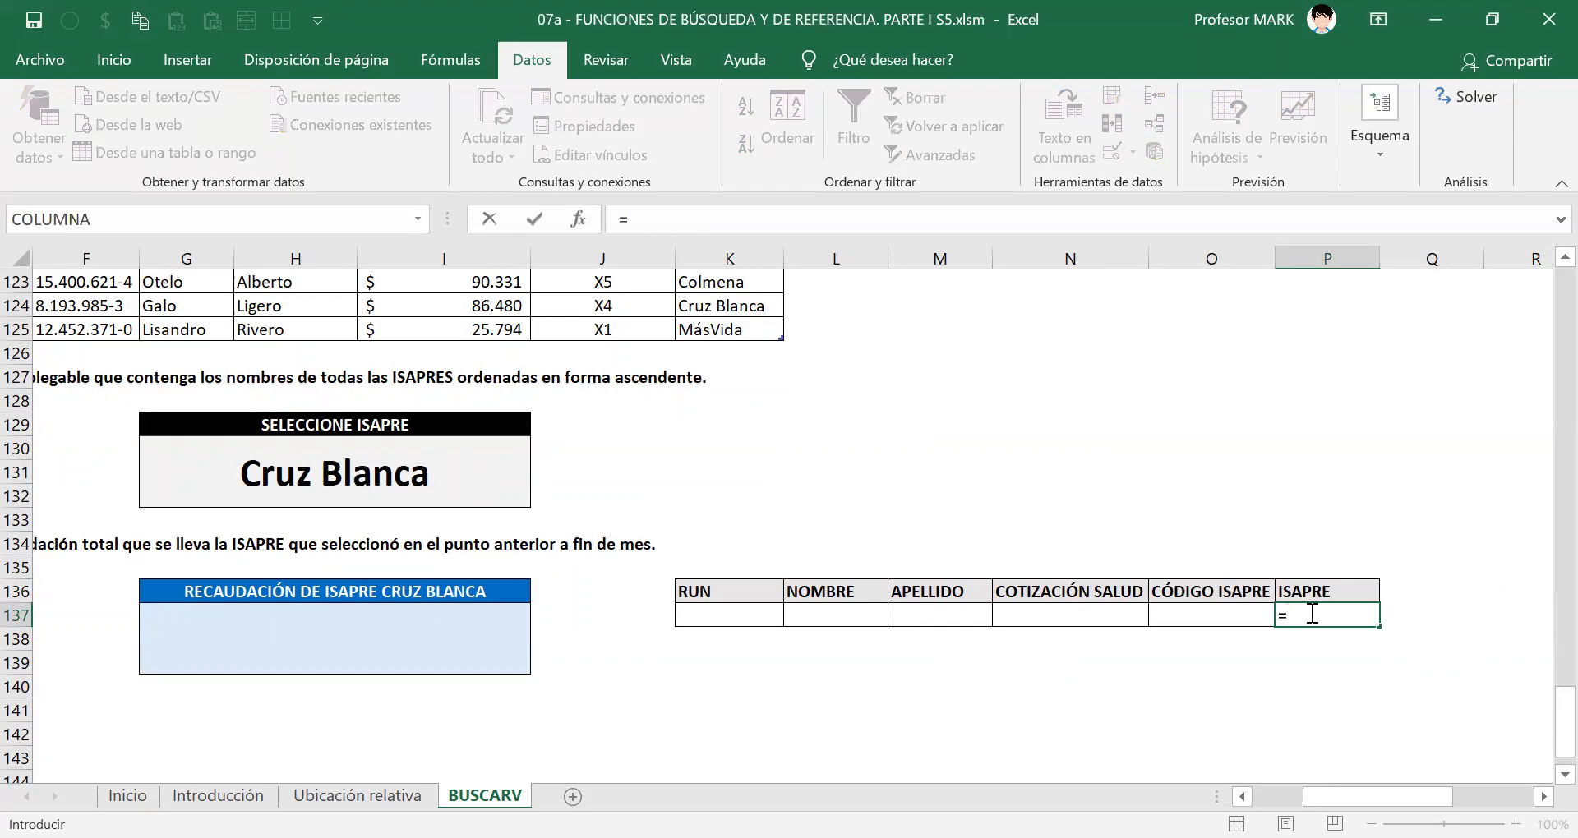
left_click(328, 454)
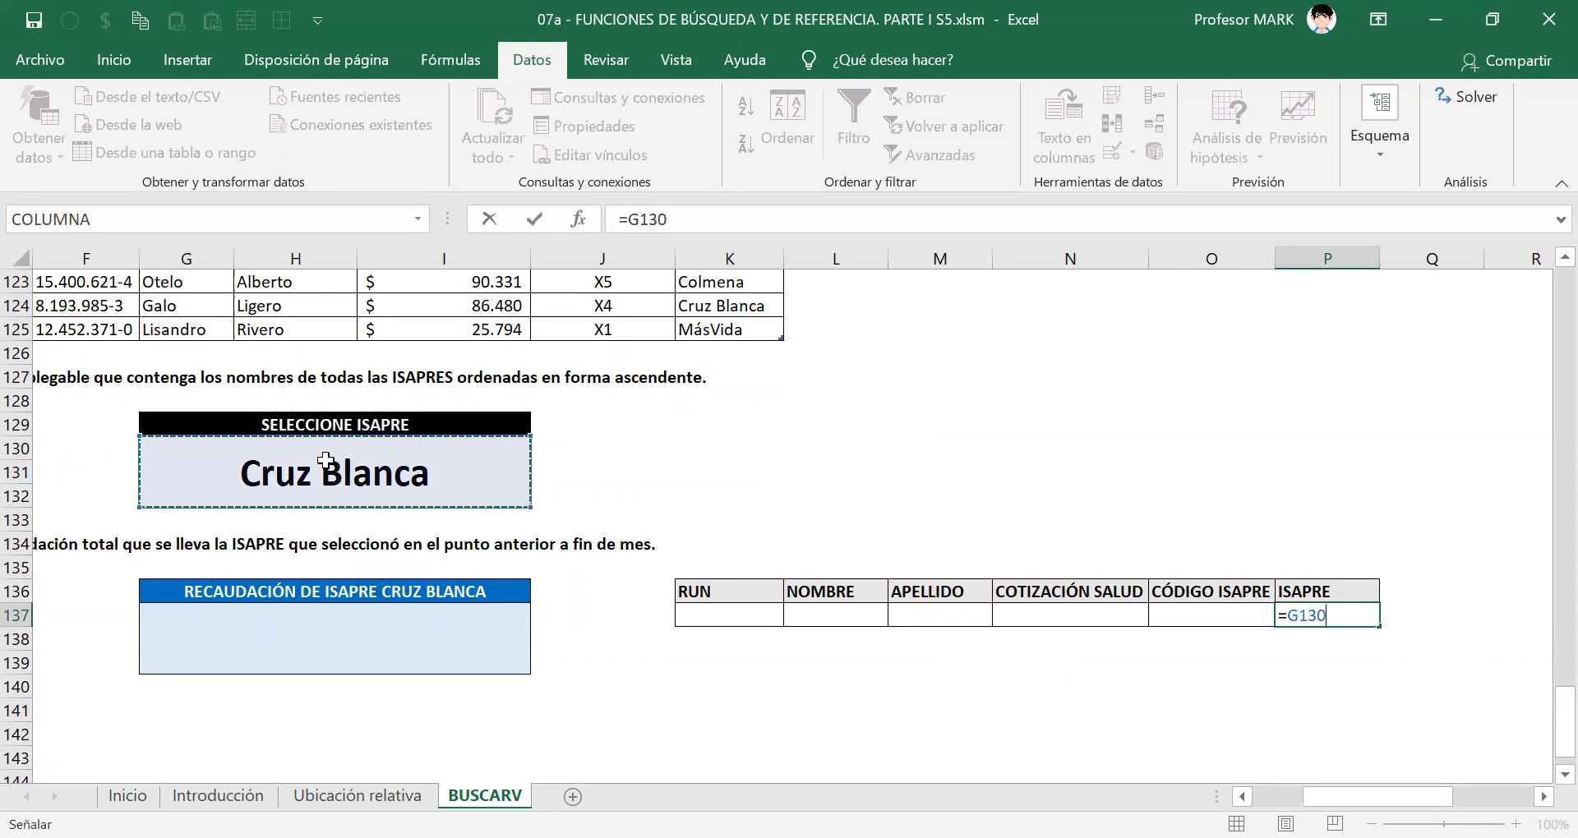
key("Return")
key("Up")
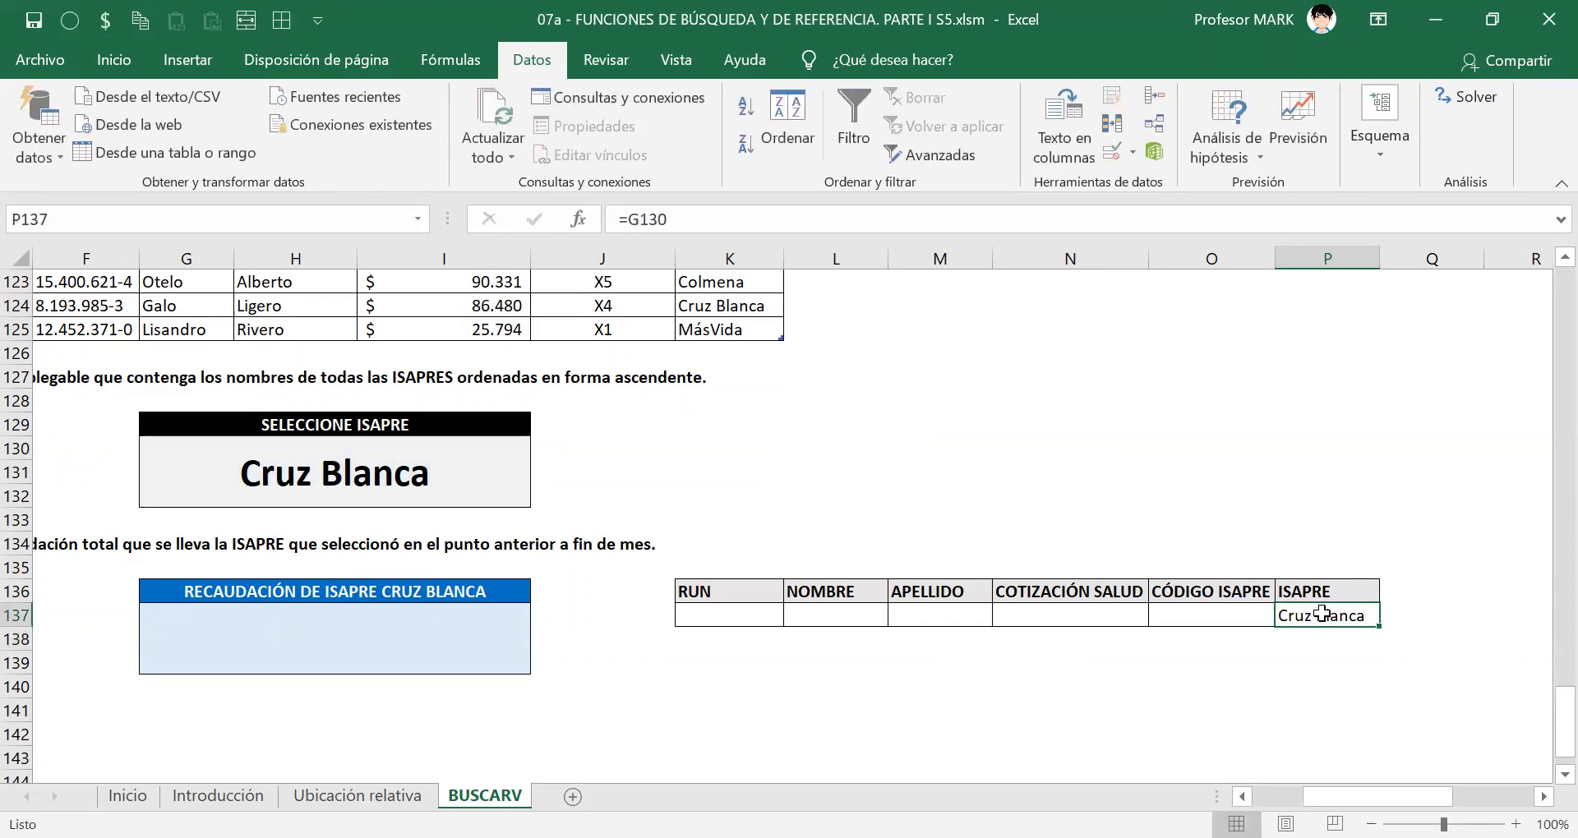
double_click(1289, 623)
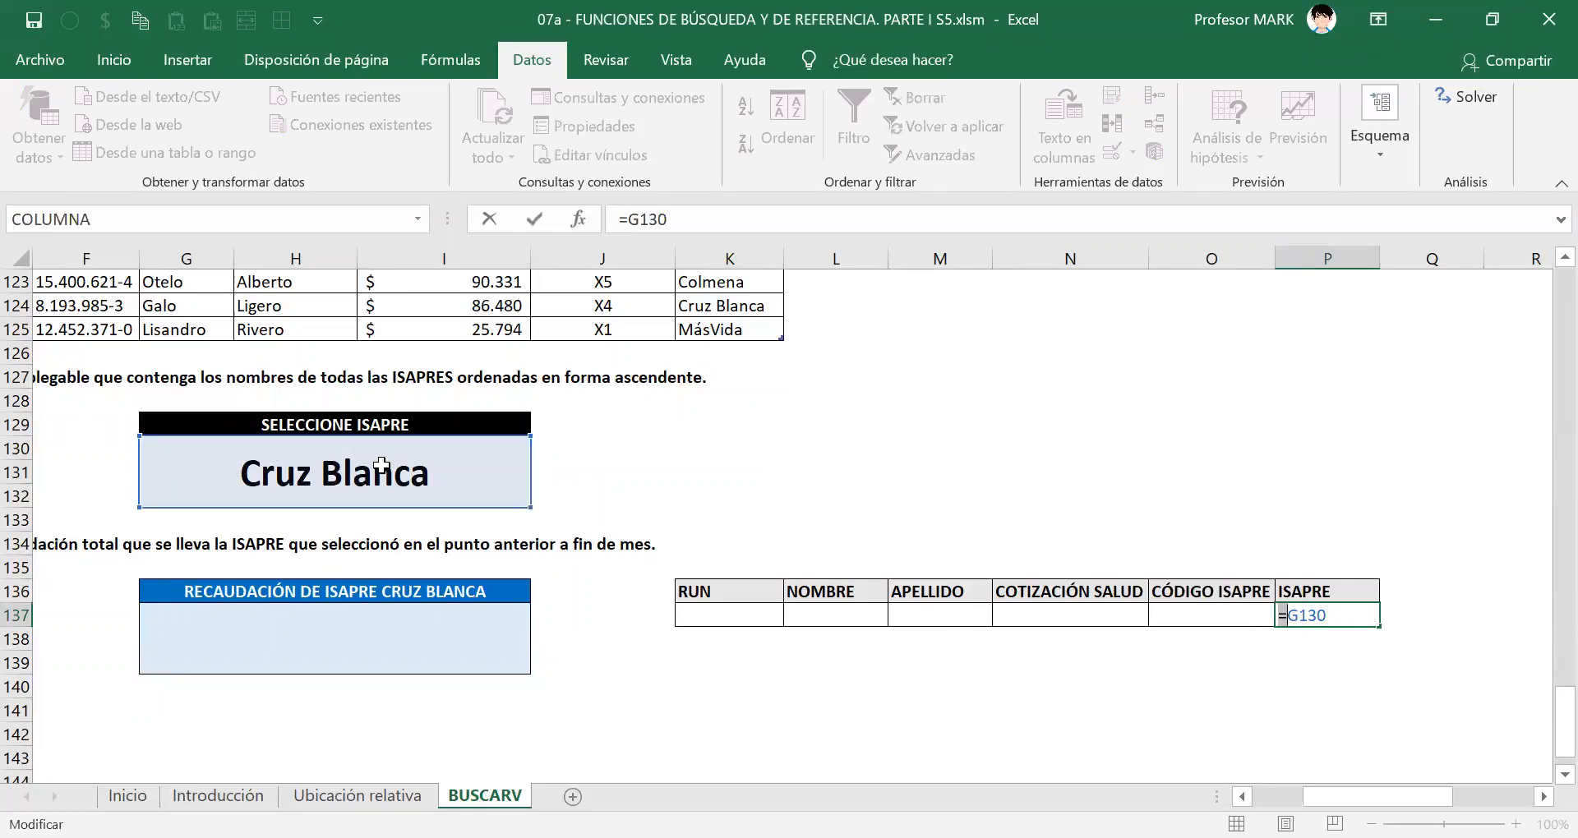
key("Return")
key("Up")
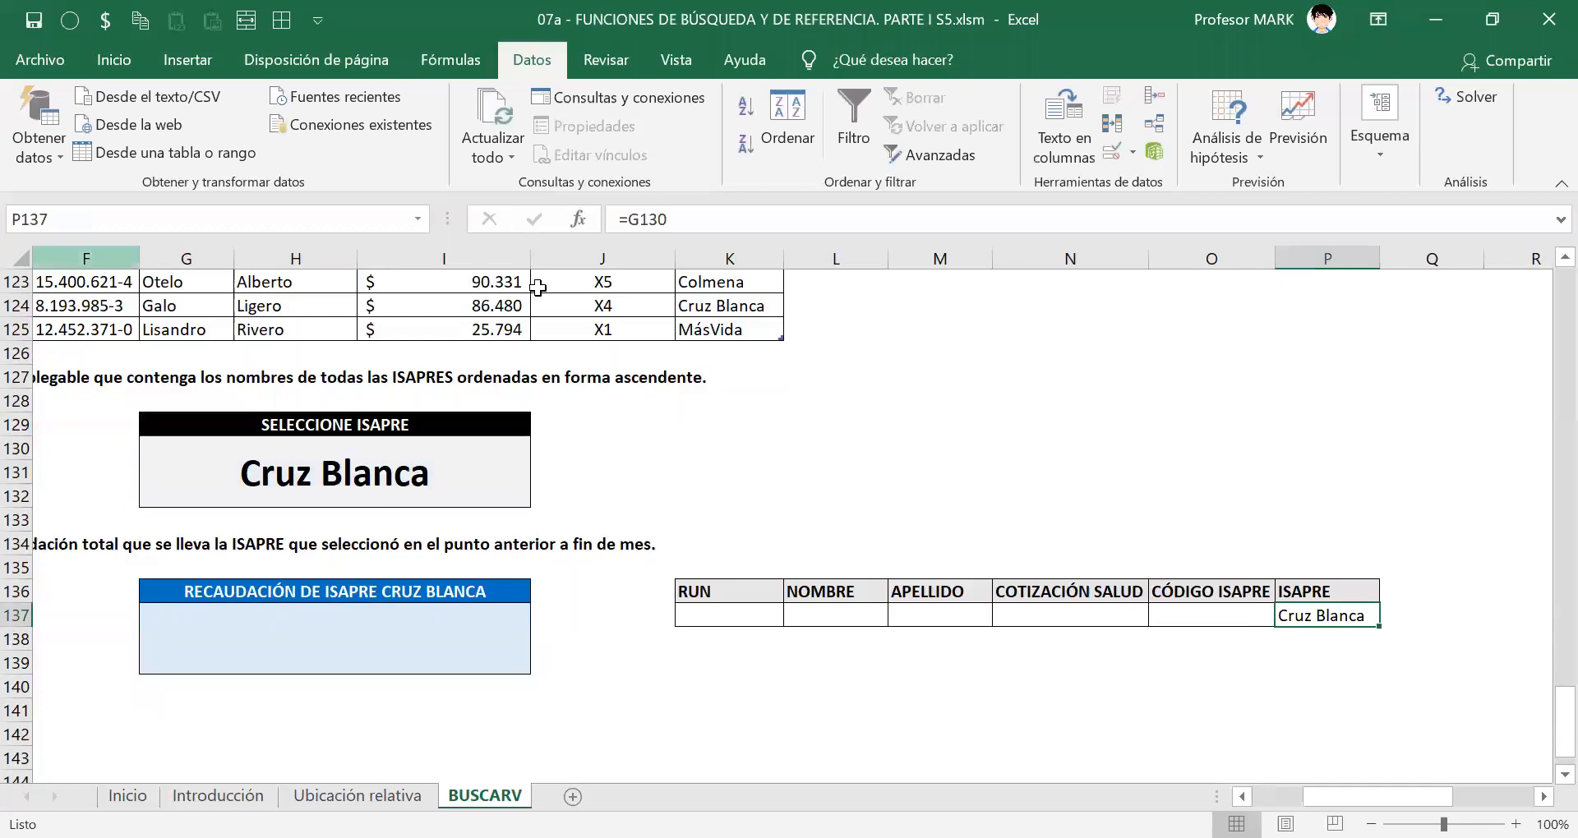
Test the link in P137 by choosing Consalud, followed by Colmena, from the ISAPRE list in G130.
left_click(460, 470)
left_click(541, 447)
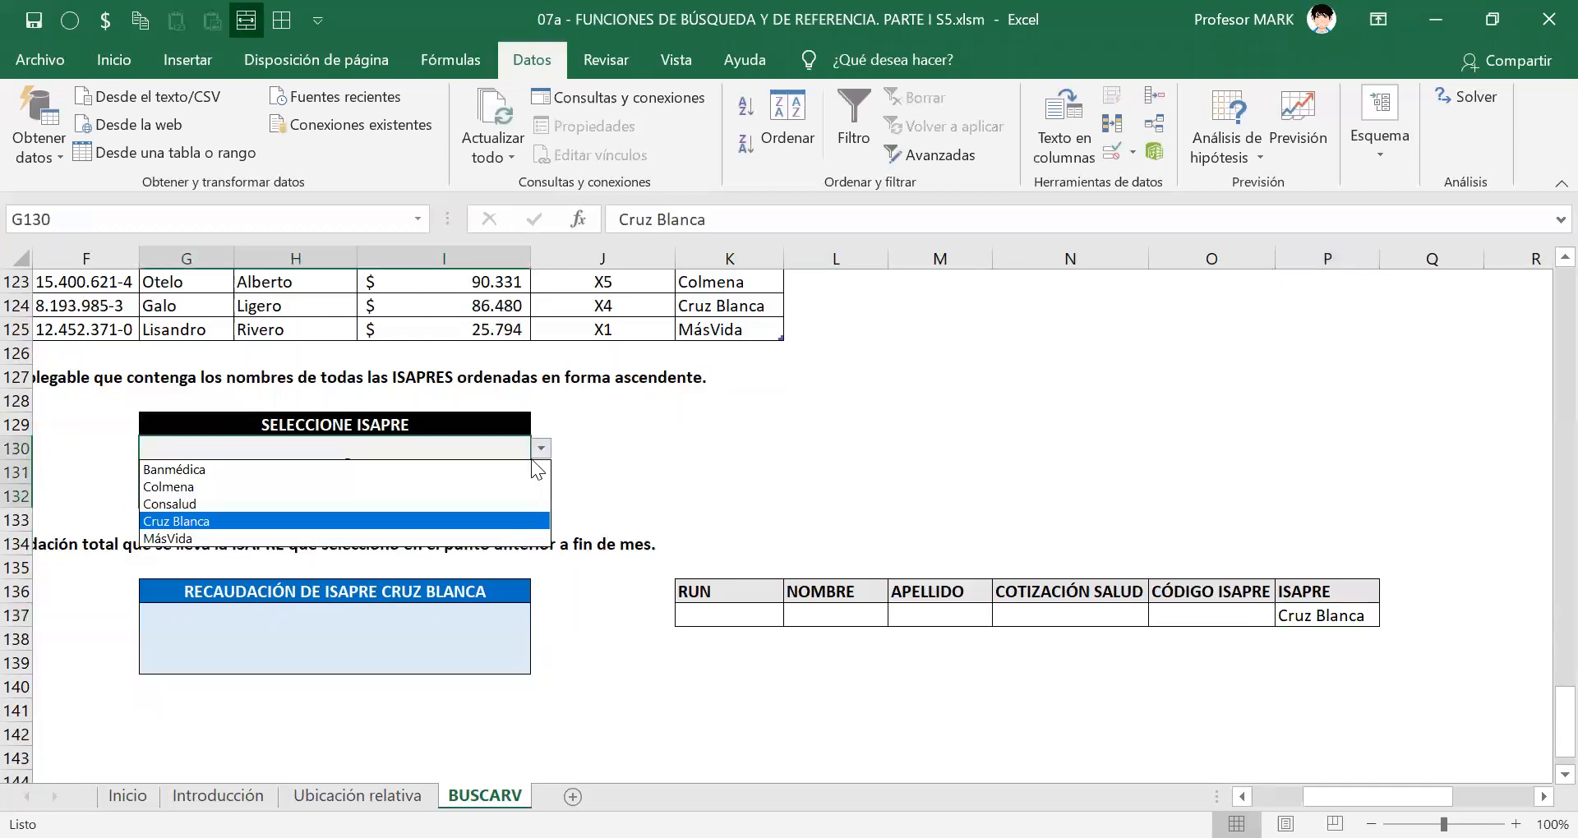
left_click(468, 505)
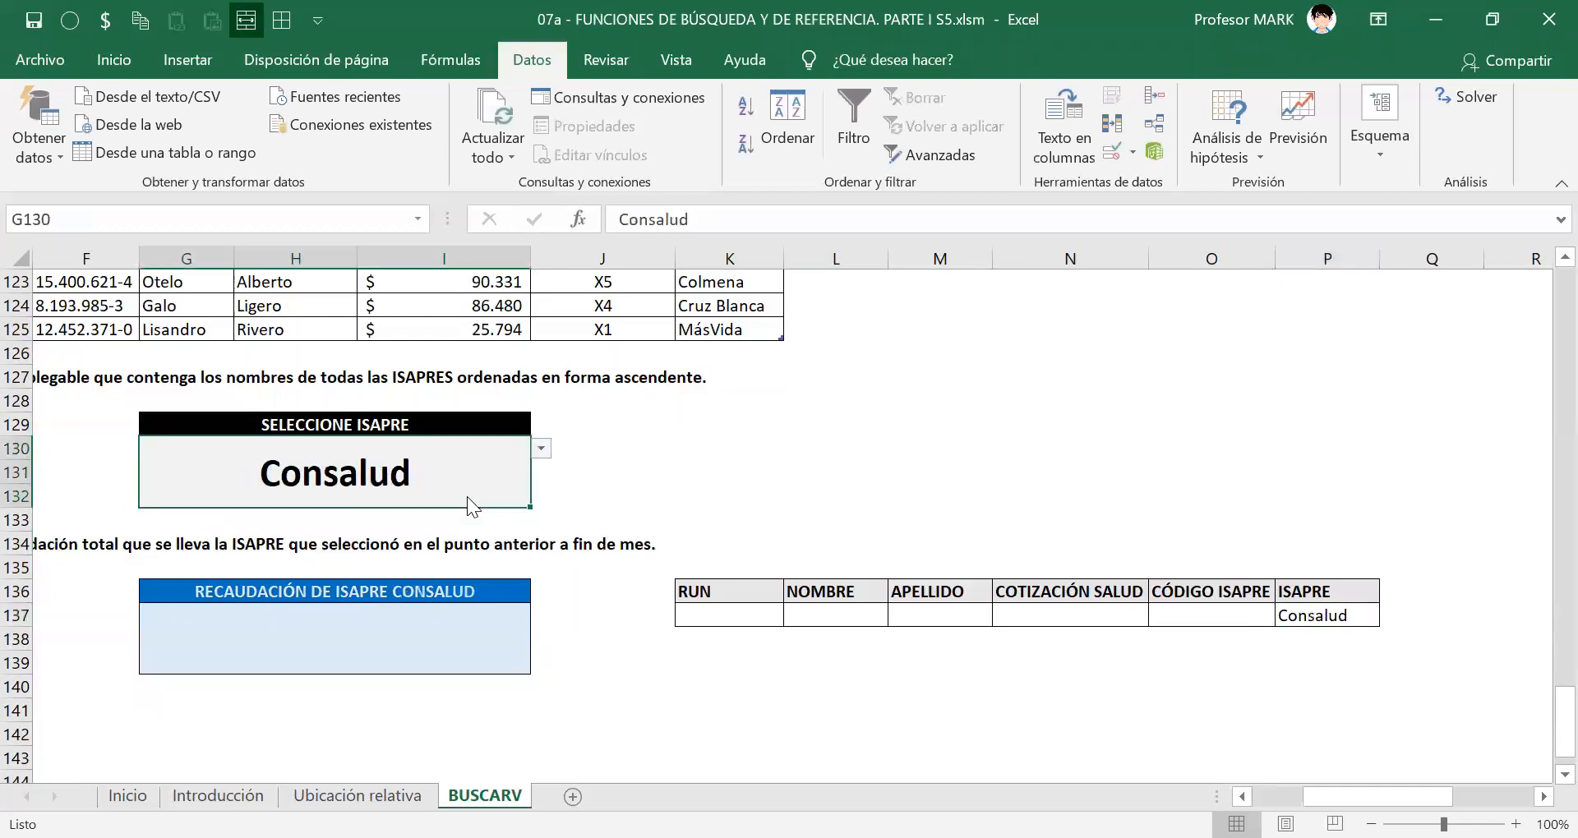
left_click(1317, 609)
left_click(423, 461)
left_click(540, 447)
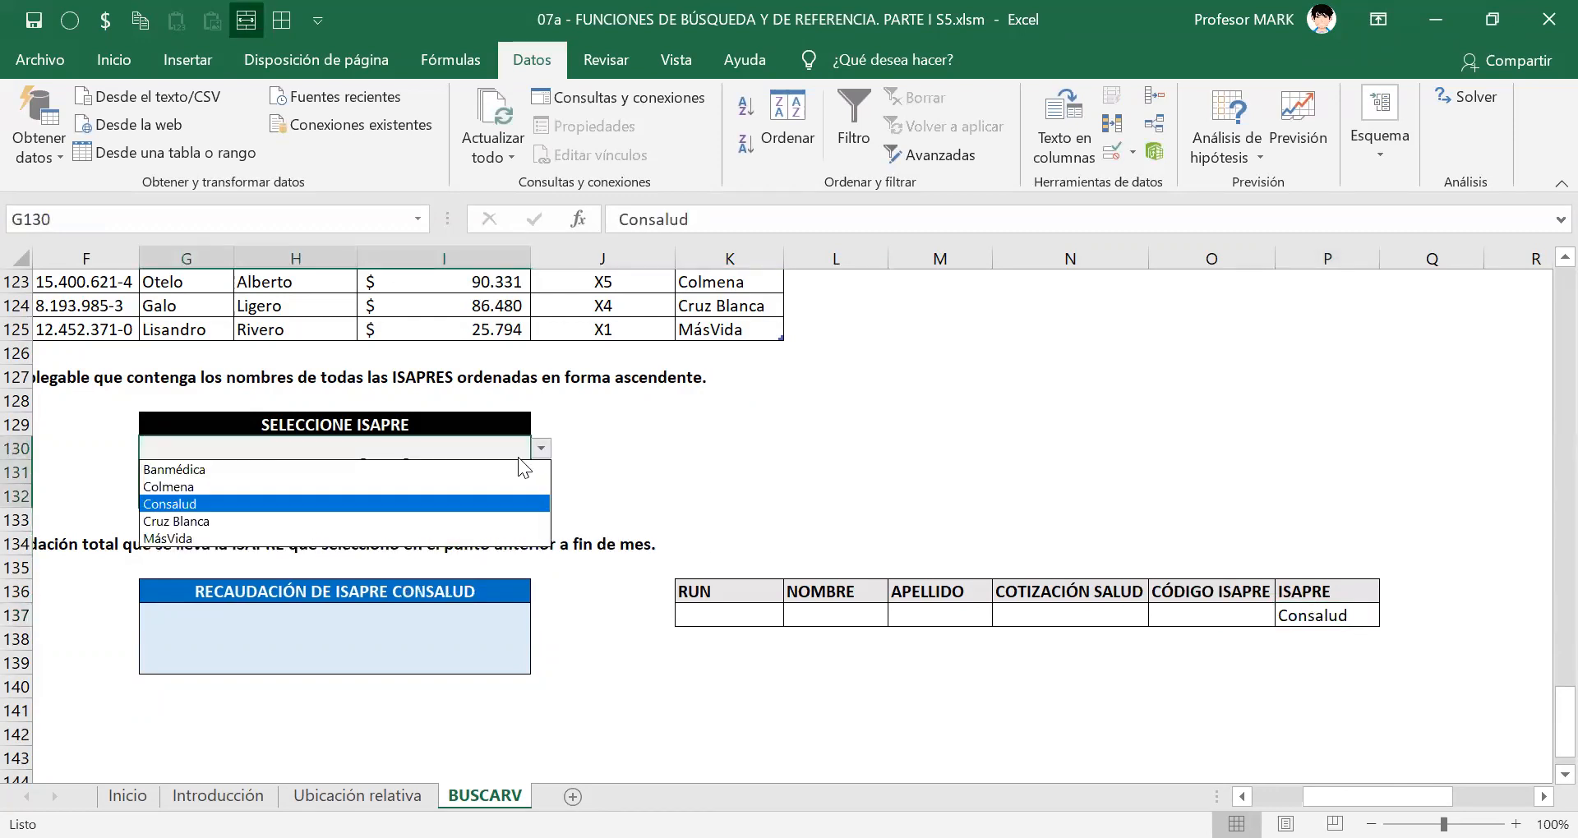
left_click(481, 487)
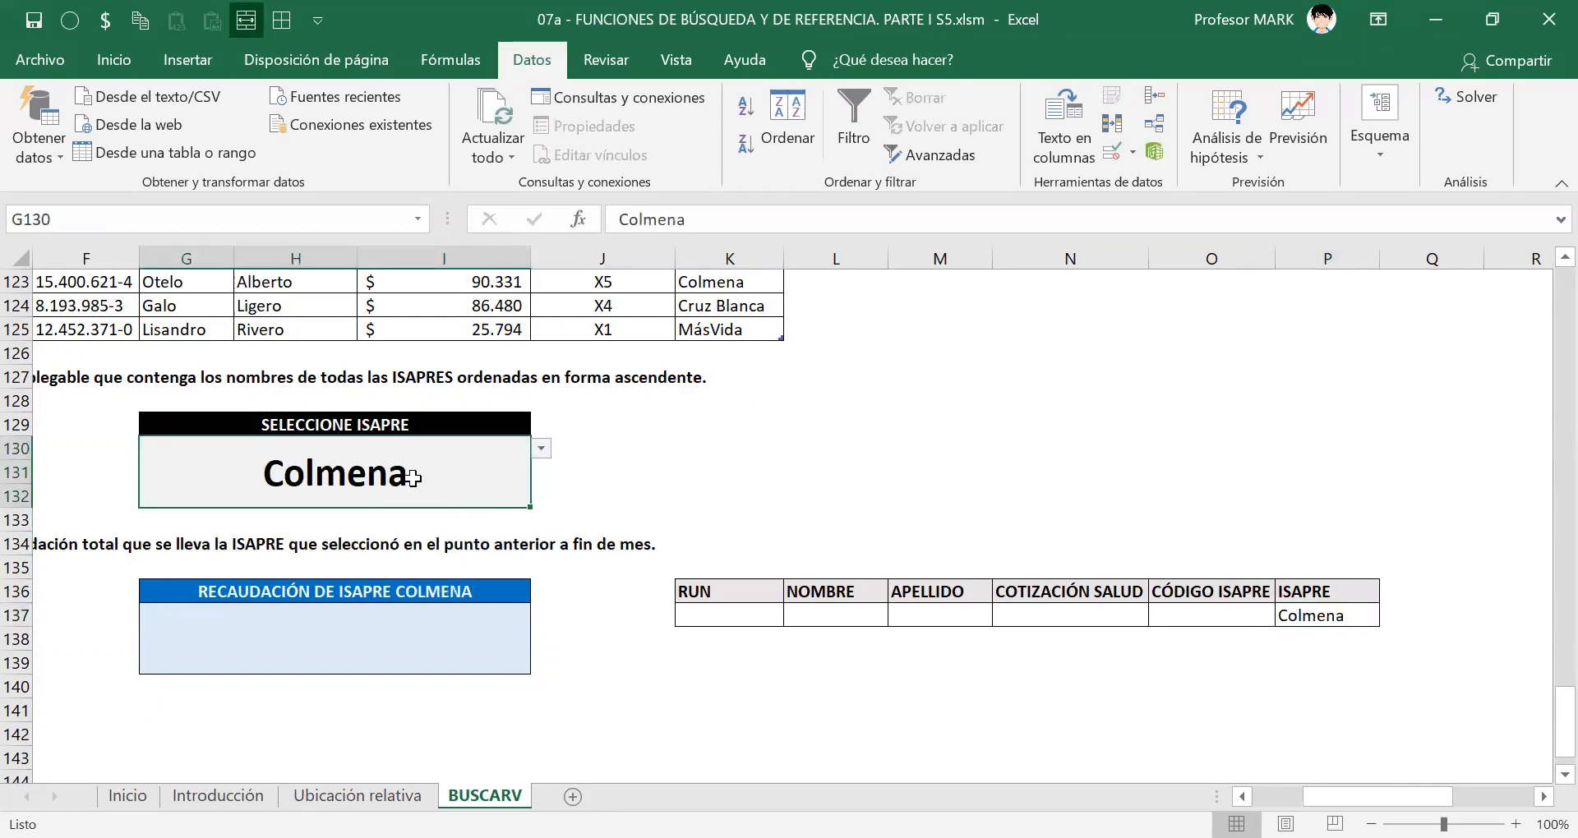
left_click(1336, 621)
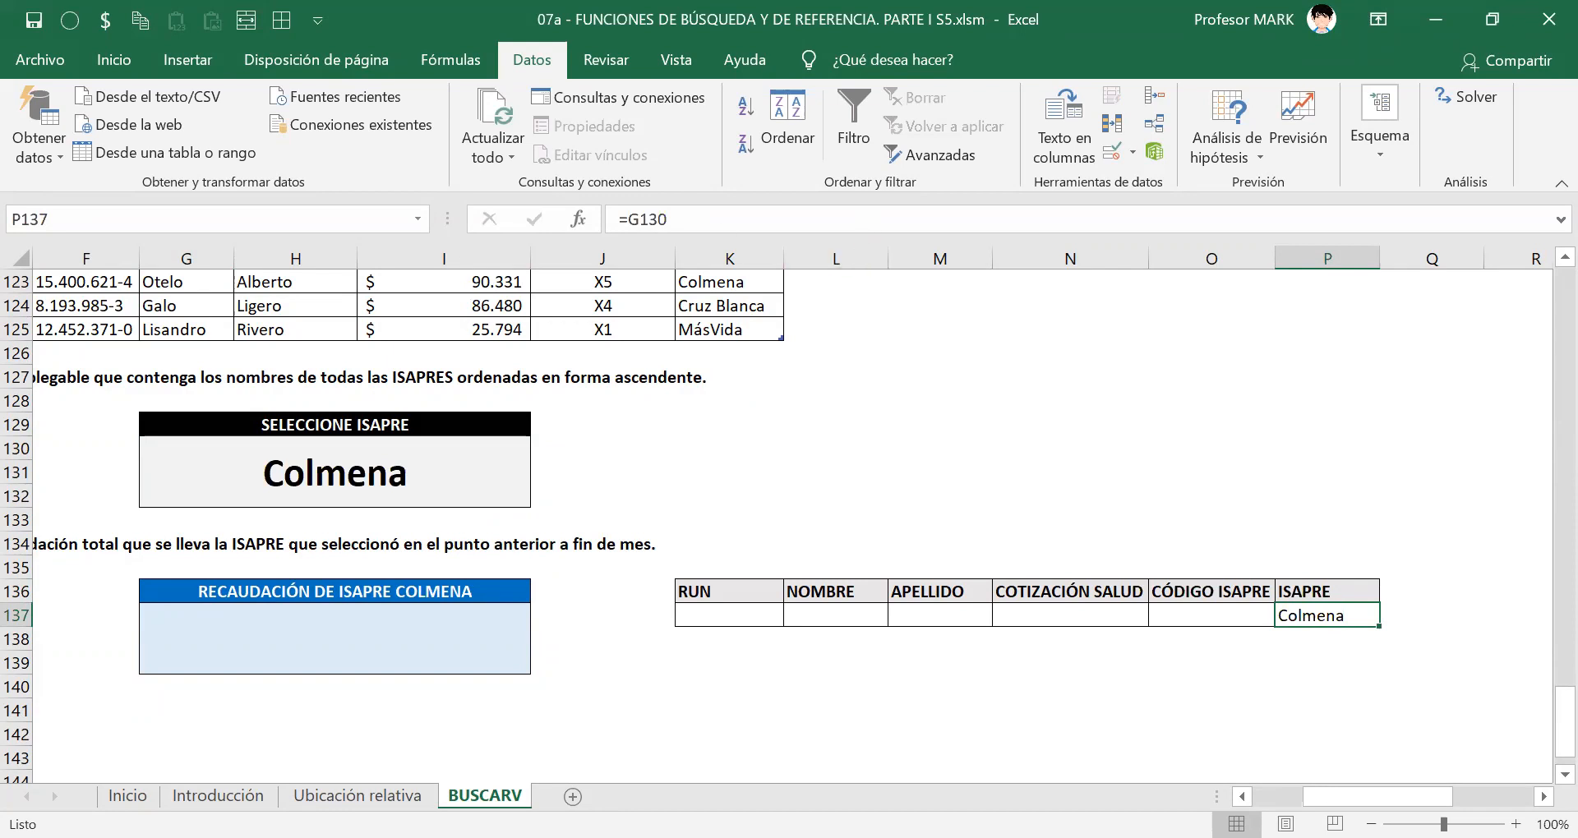
Start a BDSUMA formula in the exercise (h) answer box G137 with the TRABAJADORES table as its database.
left_click_drag(1338, 787, 1328, 788)
left_click(249, 618)
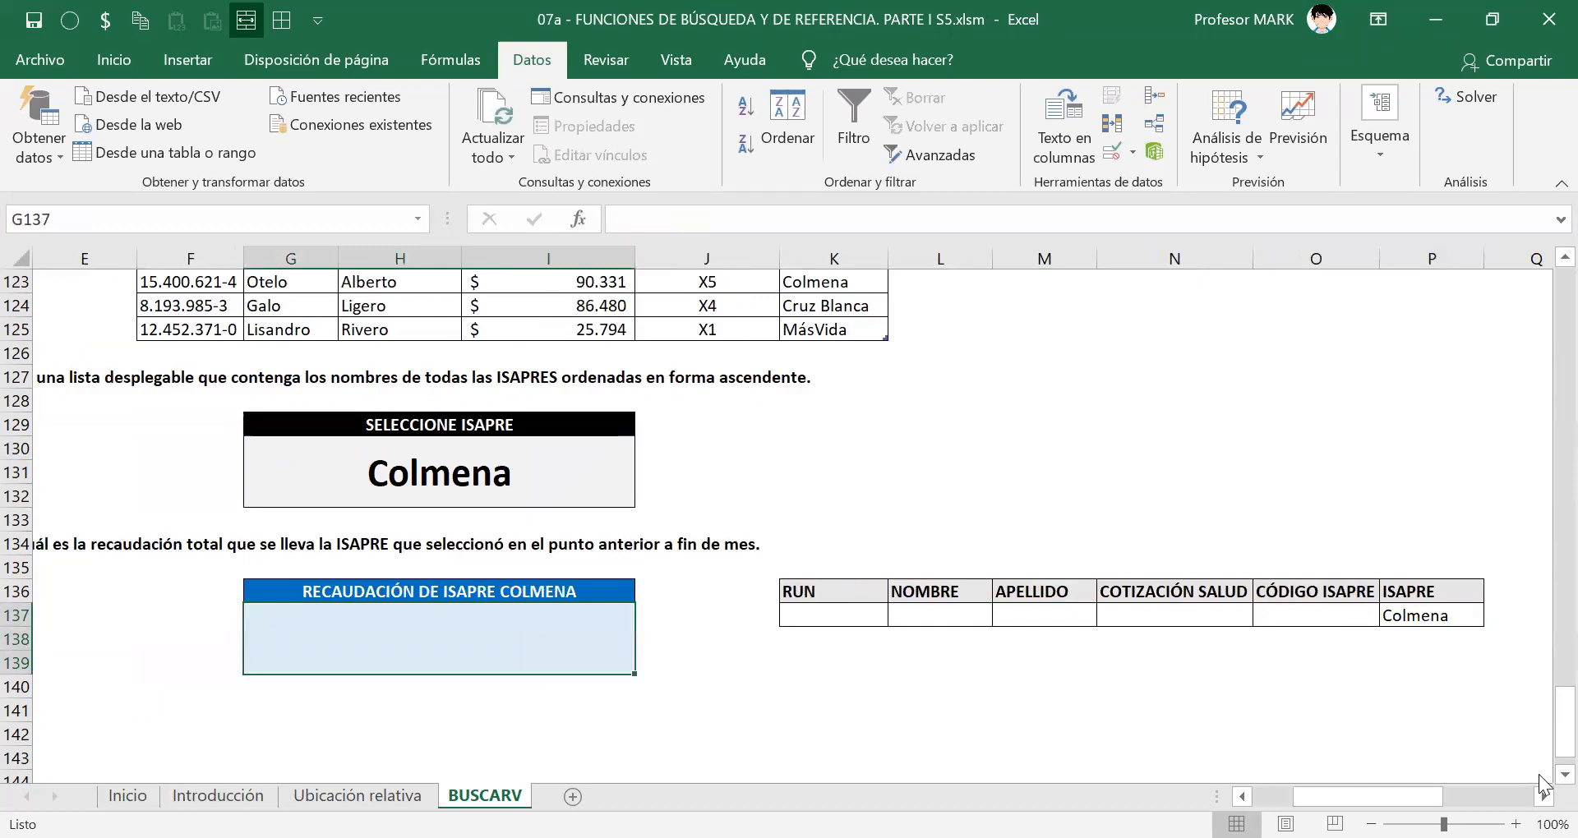
type("=")
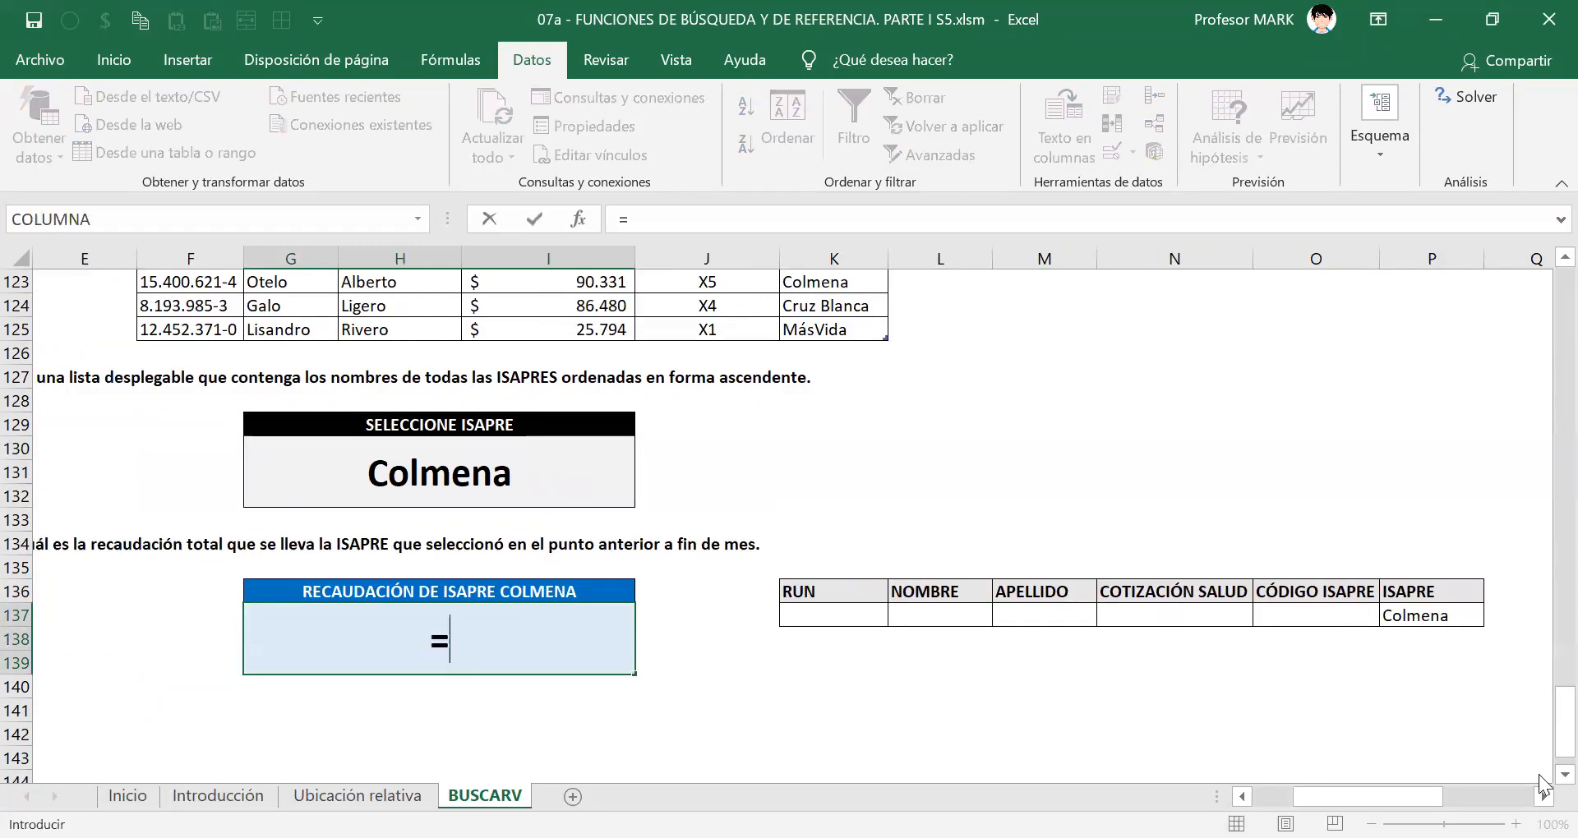
type("BDSUMA(")
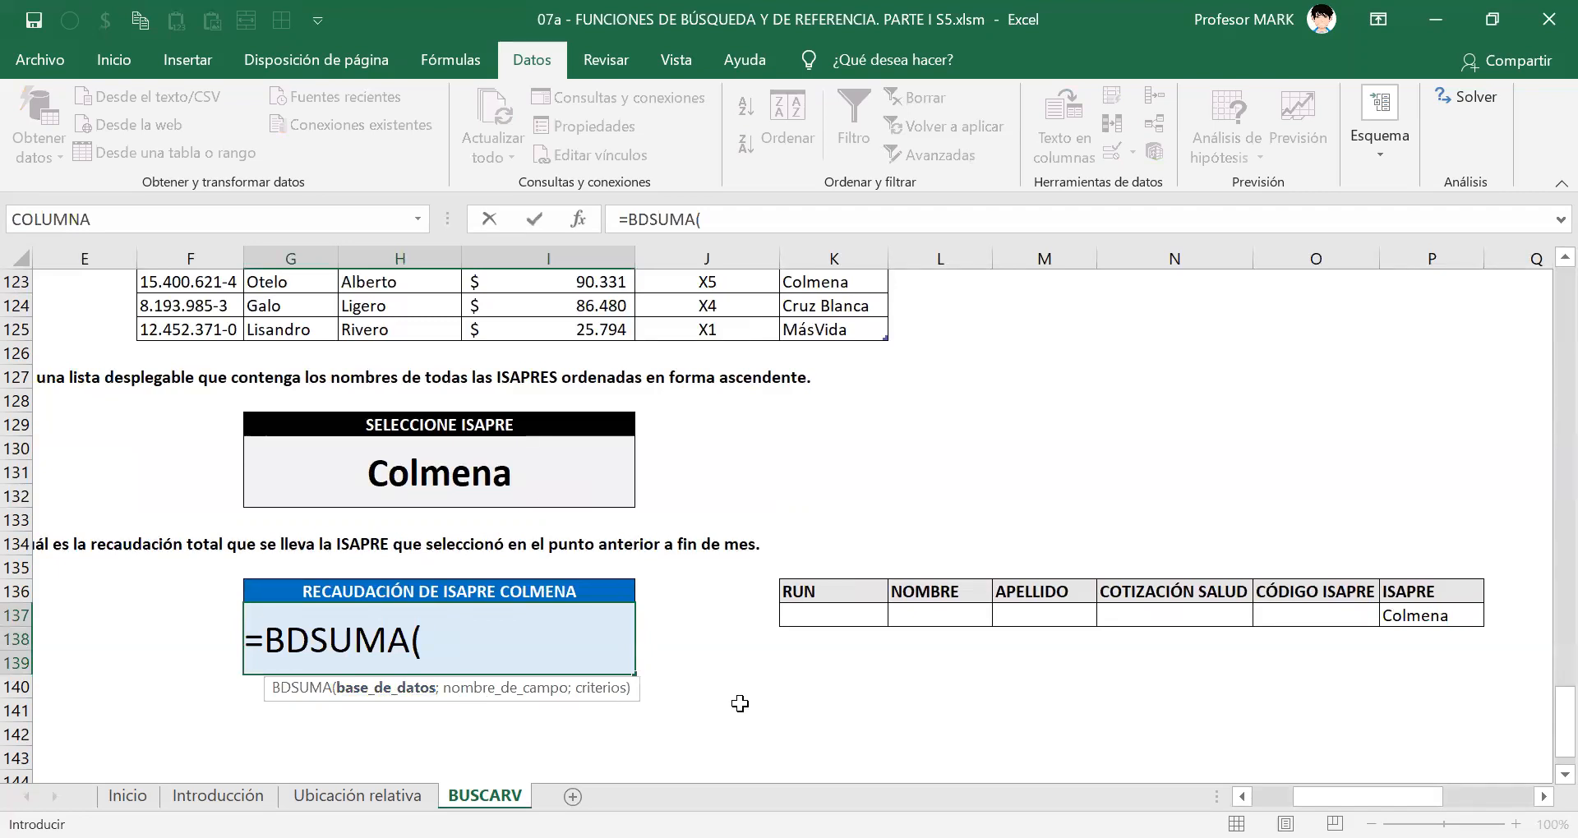
type("TRABAJADORES")
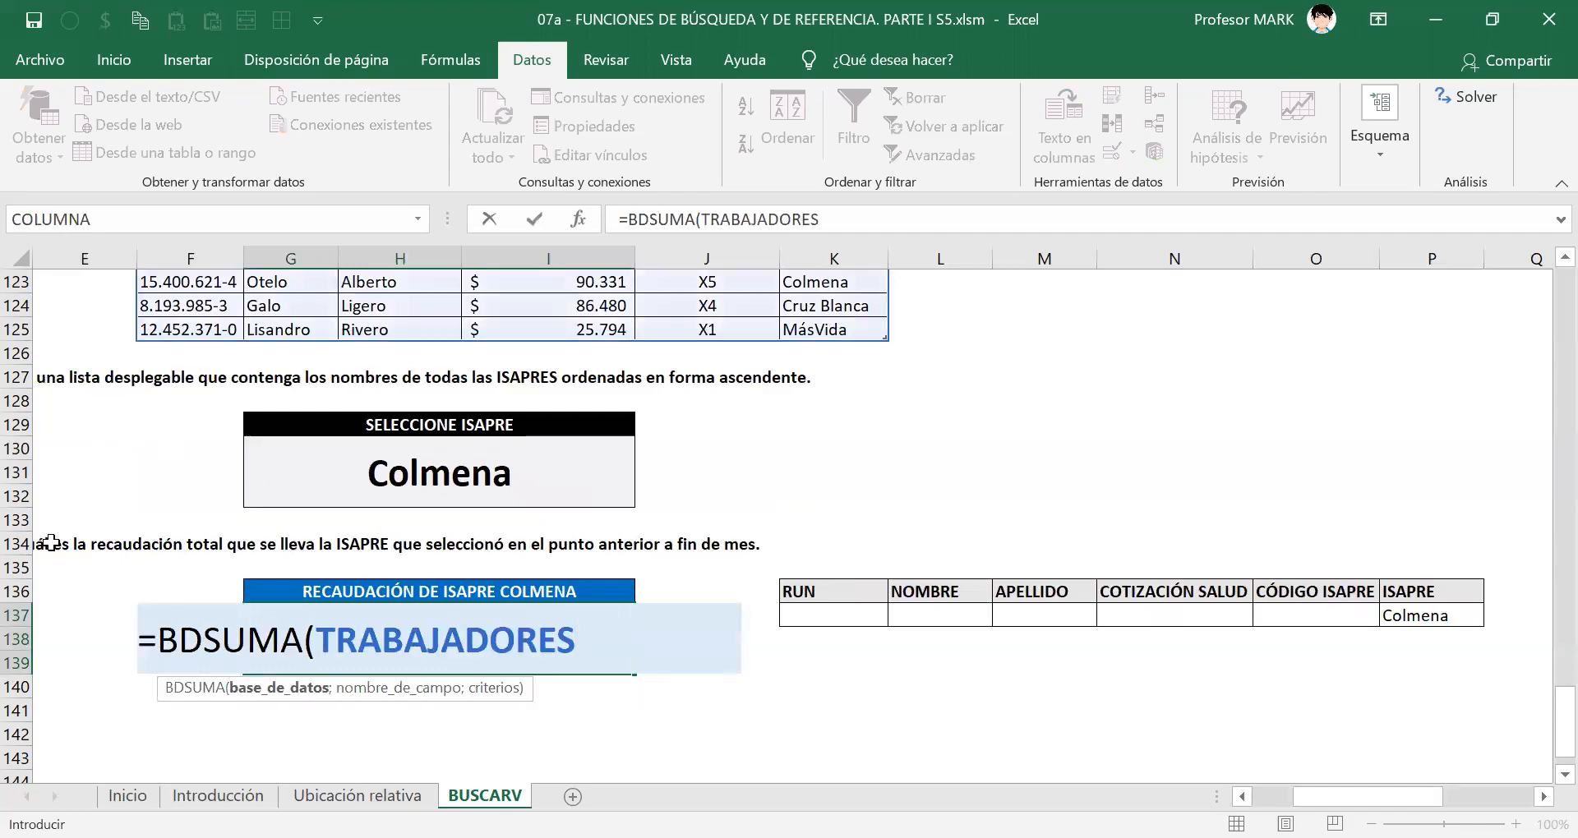
Extend the database argument to TRABAJADORES[#Todo] so it covers the workers table's headers, and check the highlighted range.
scroll(297, 591, "up", 6)
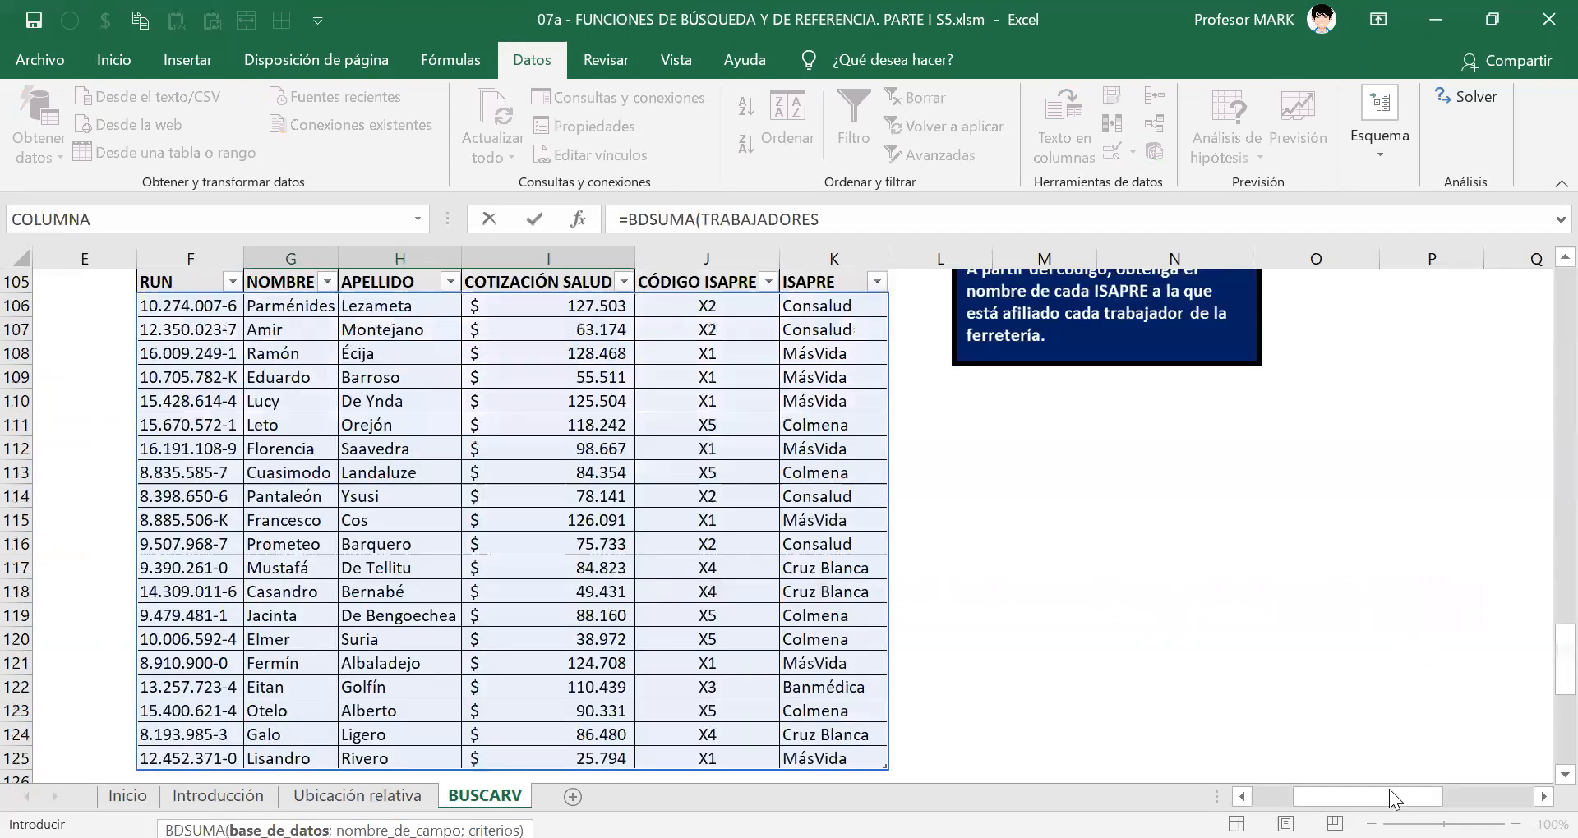
scroll(929, 654, "left", 2)
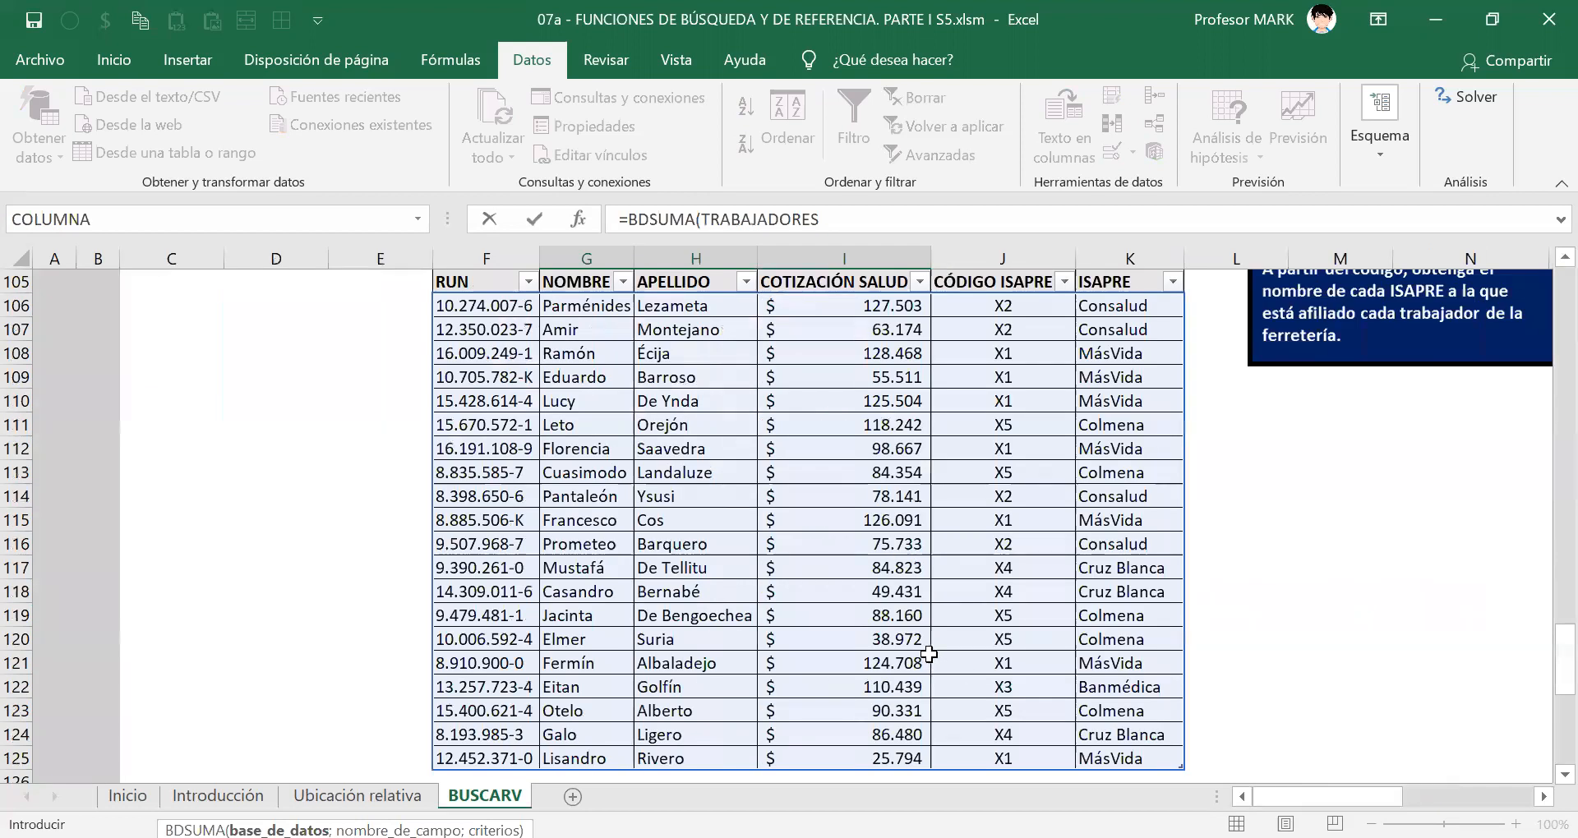
scroll(930, 649, "up", 2)
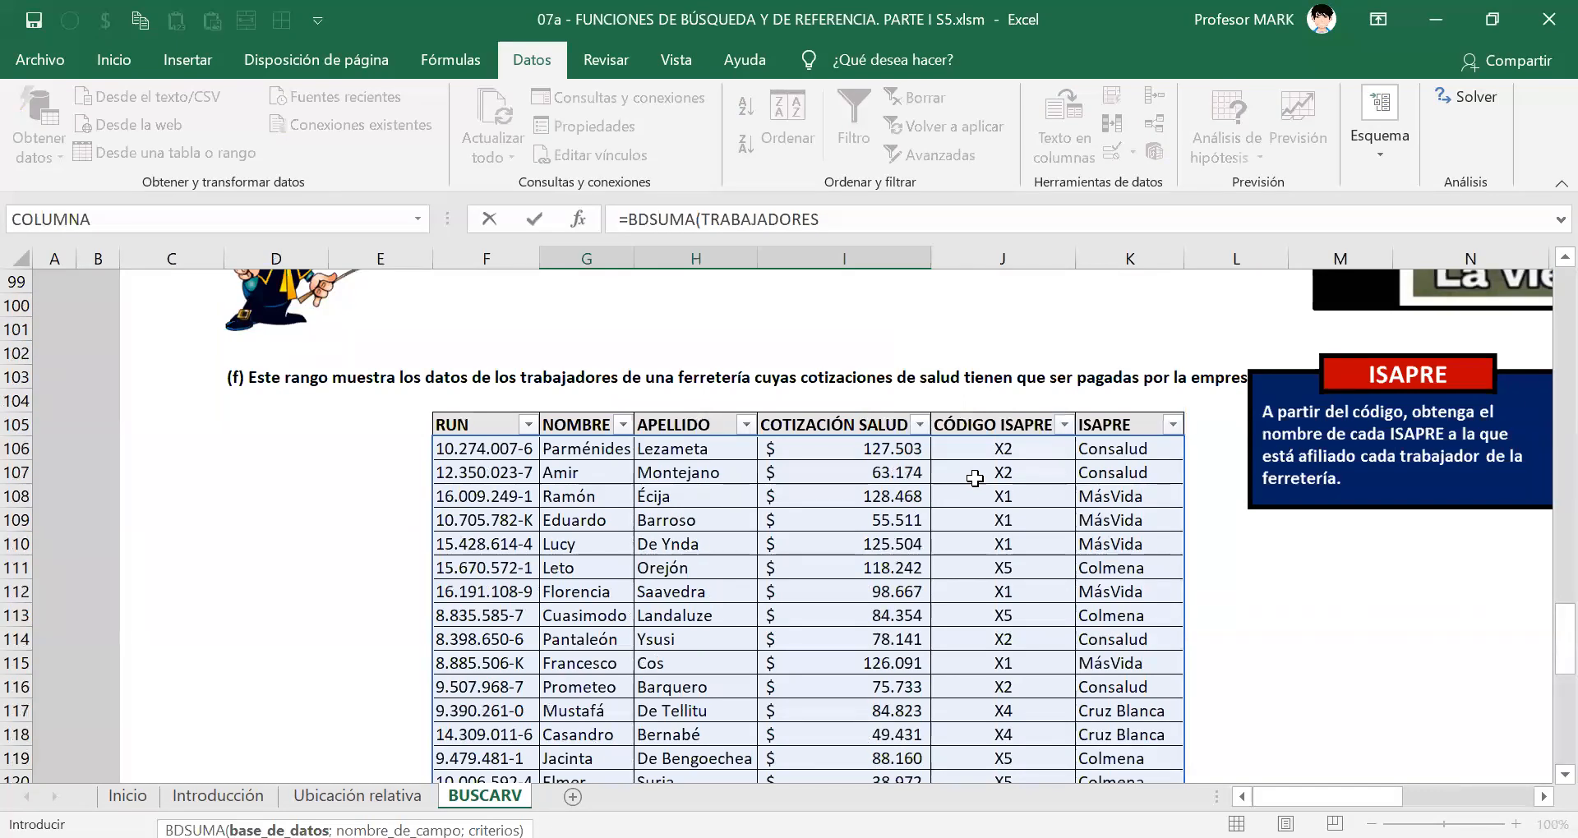
scroll(792, 552, "down", 5)
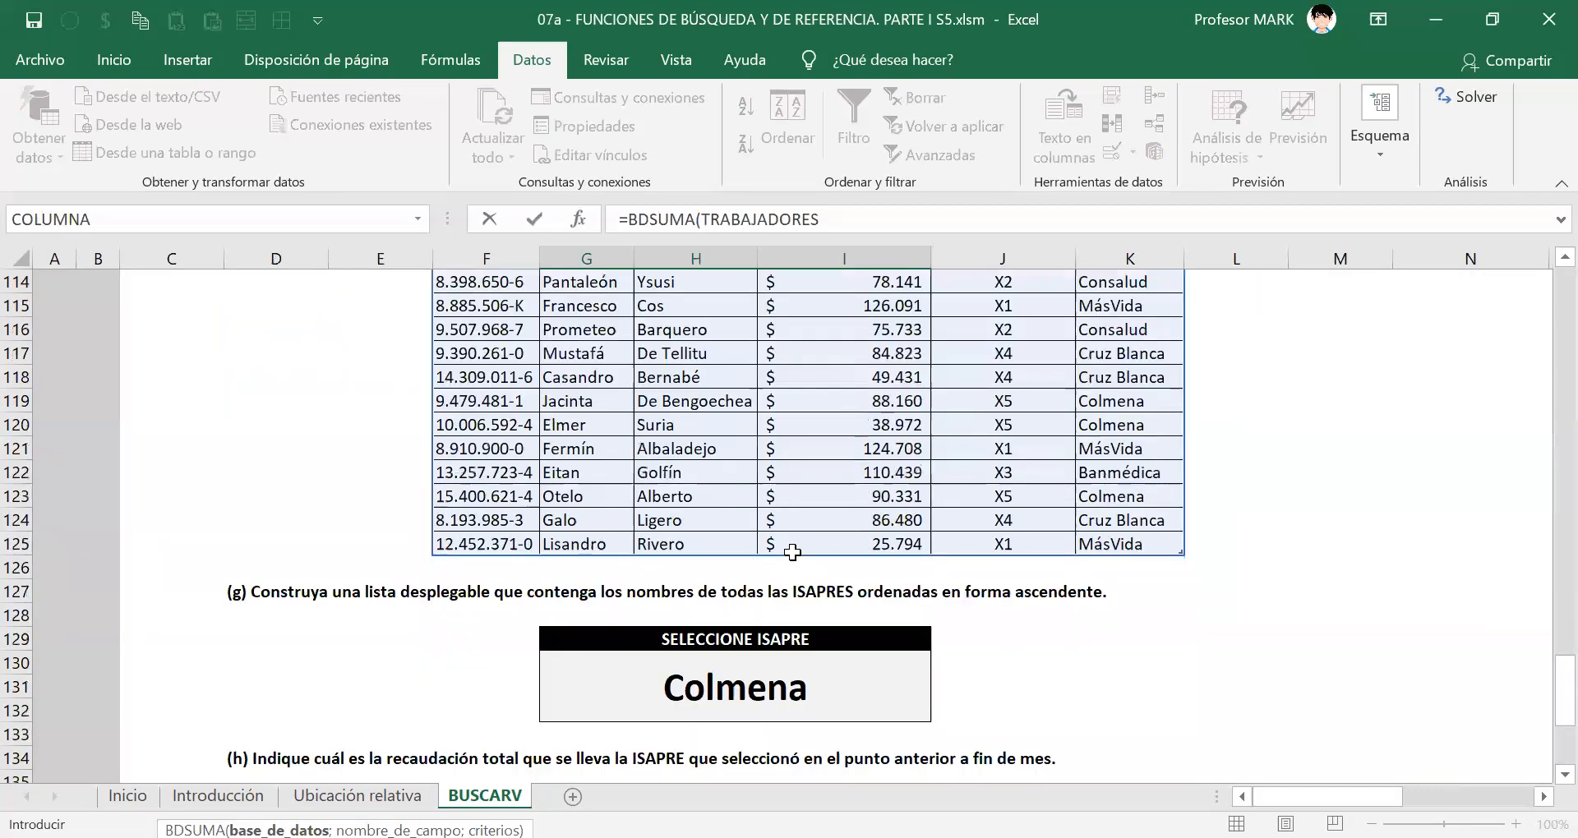
scroll(793, 552, "down", 4)
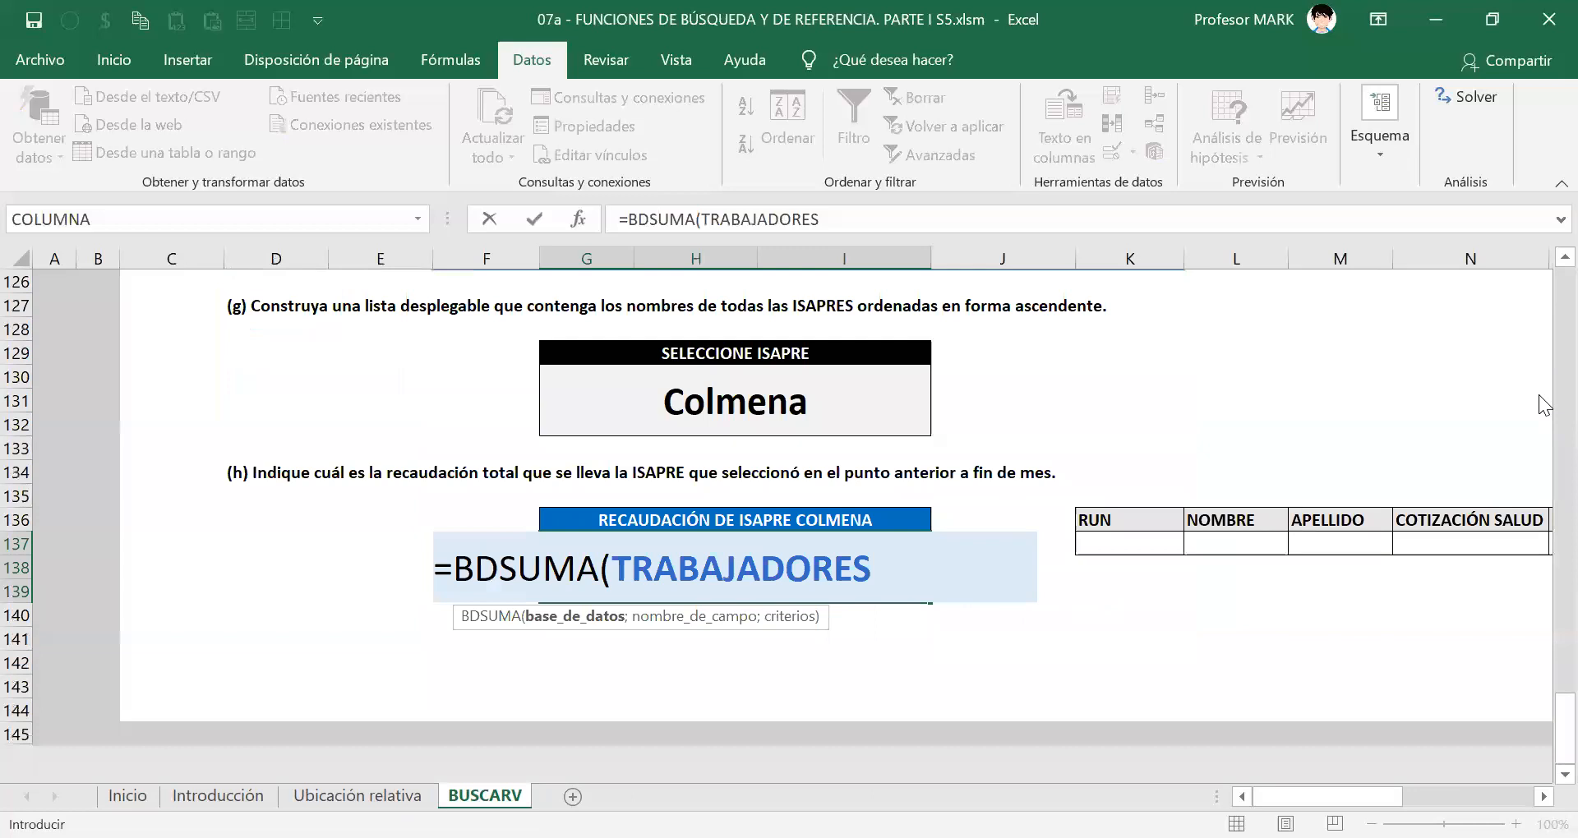
type("[#Todo]")
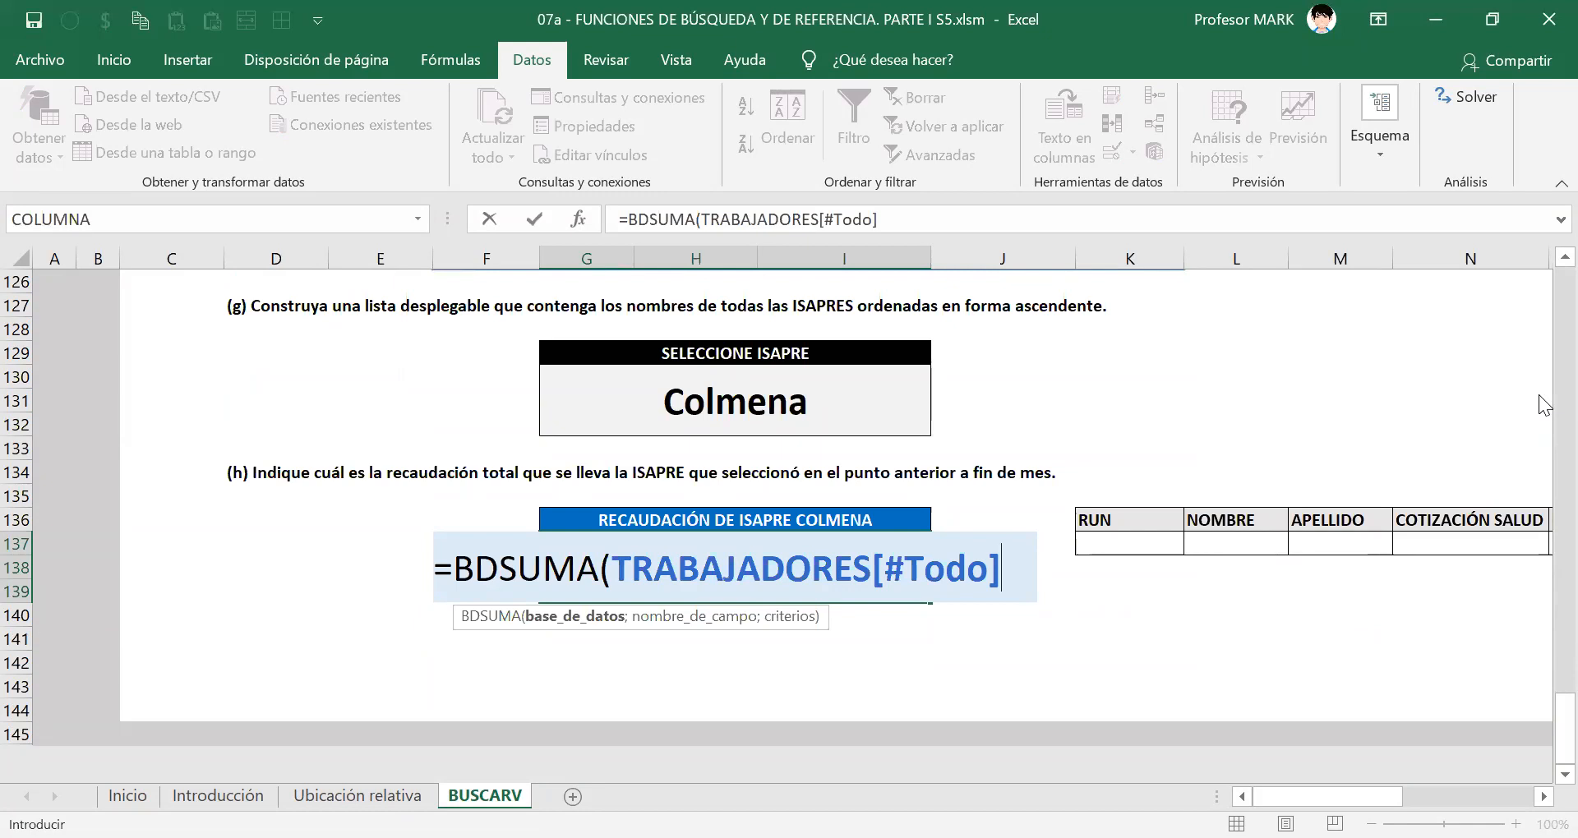
scroll(863, 475, "up", 11)
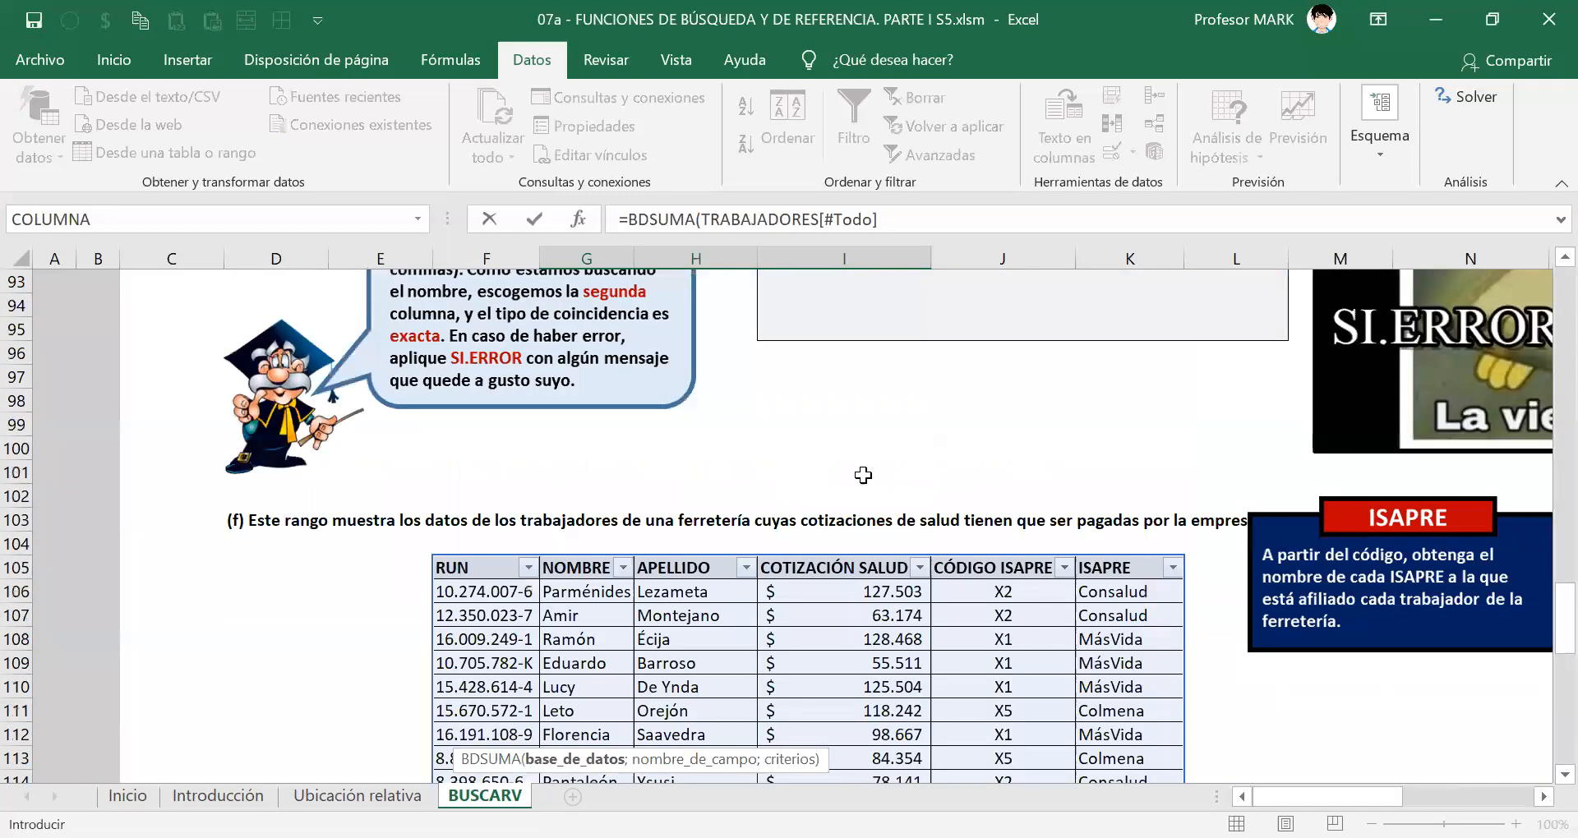
scroll(863, 475, "down", 2)
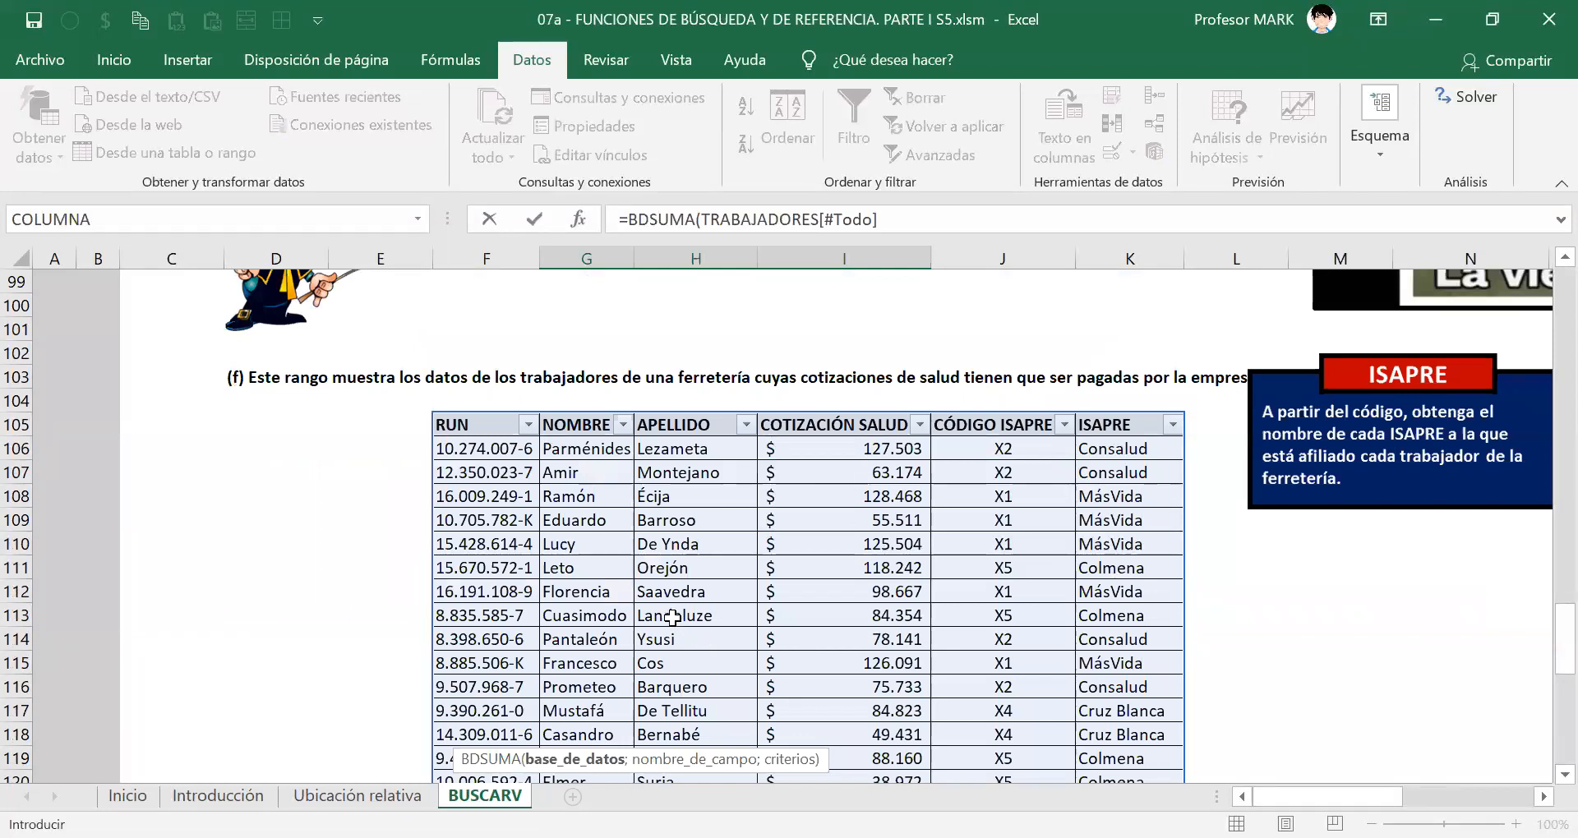
scroll(858, 567, "down", 8)
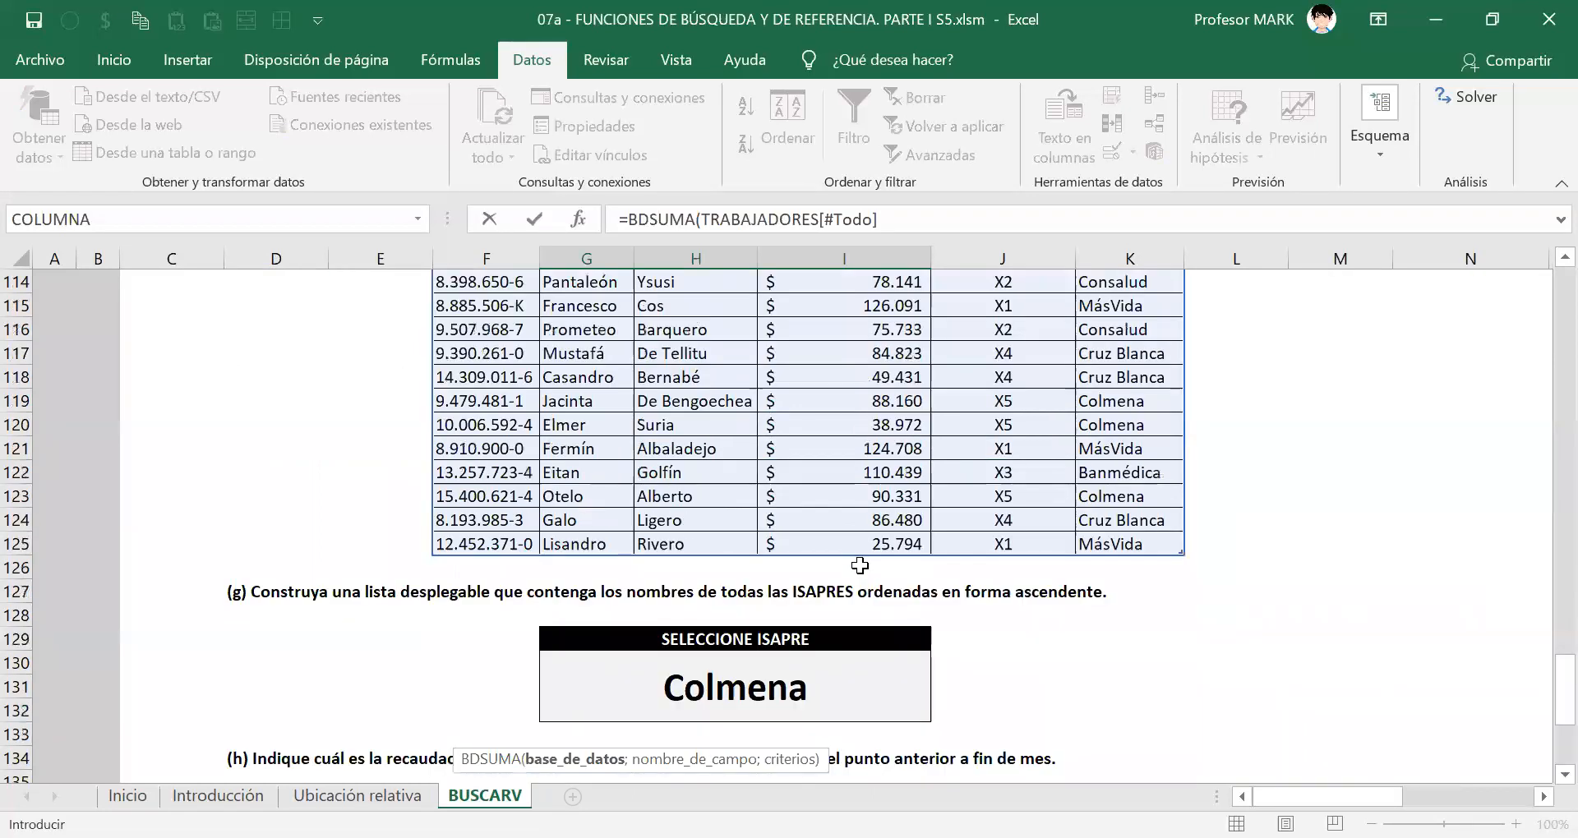
Use the COTIZACIÓN SALUD header in N136 as the field argument of the BDSUMA formula and continue to its criteria argument.
type(";")
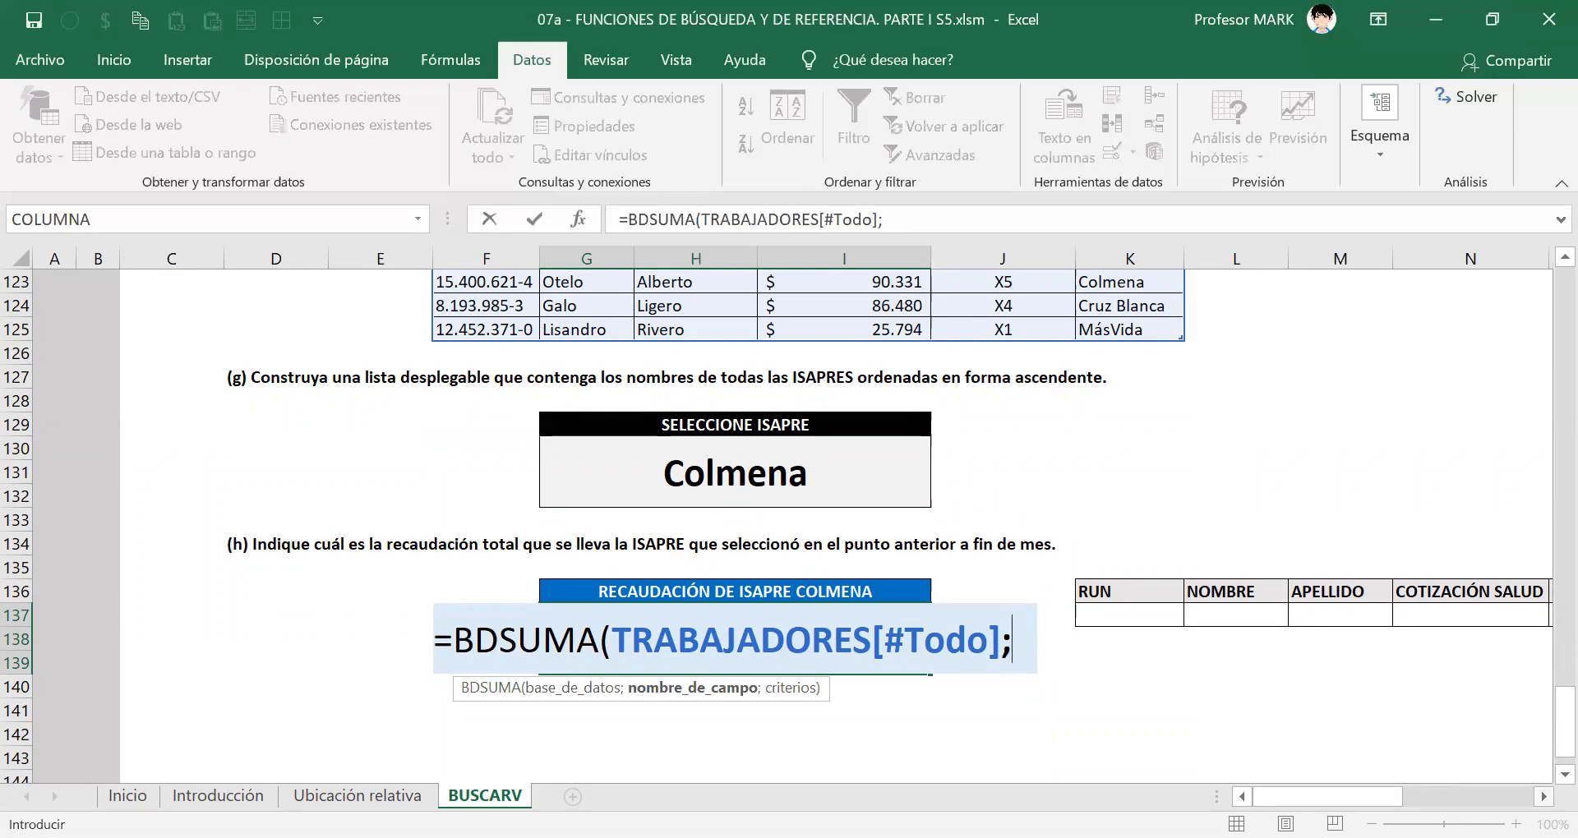
scroll(801, 526, "right", 4)
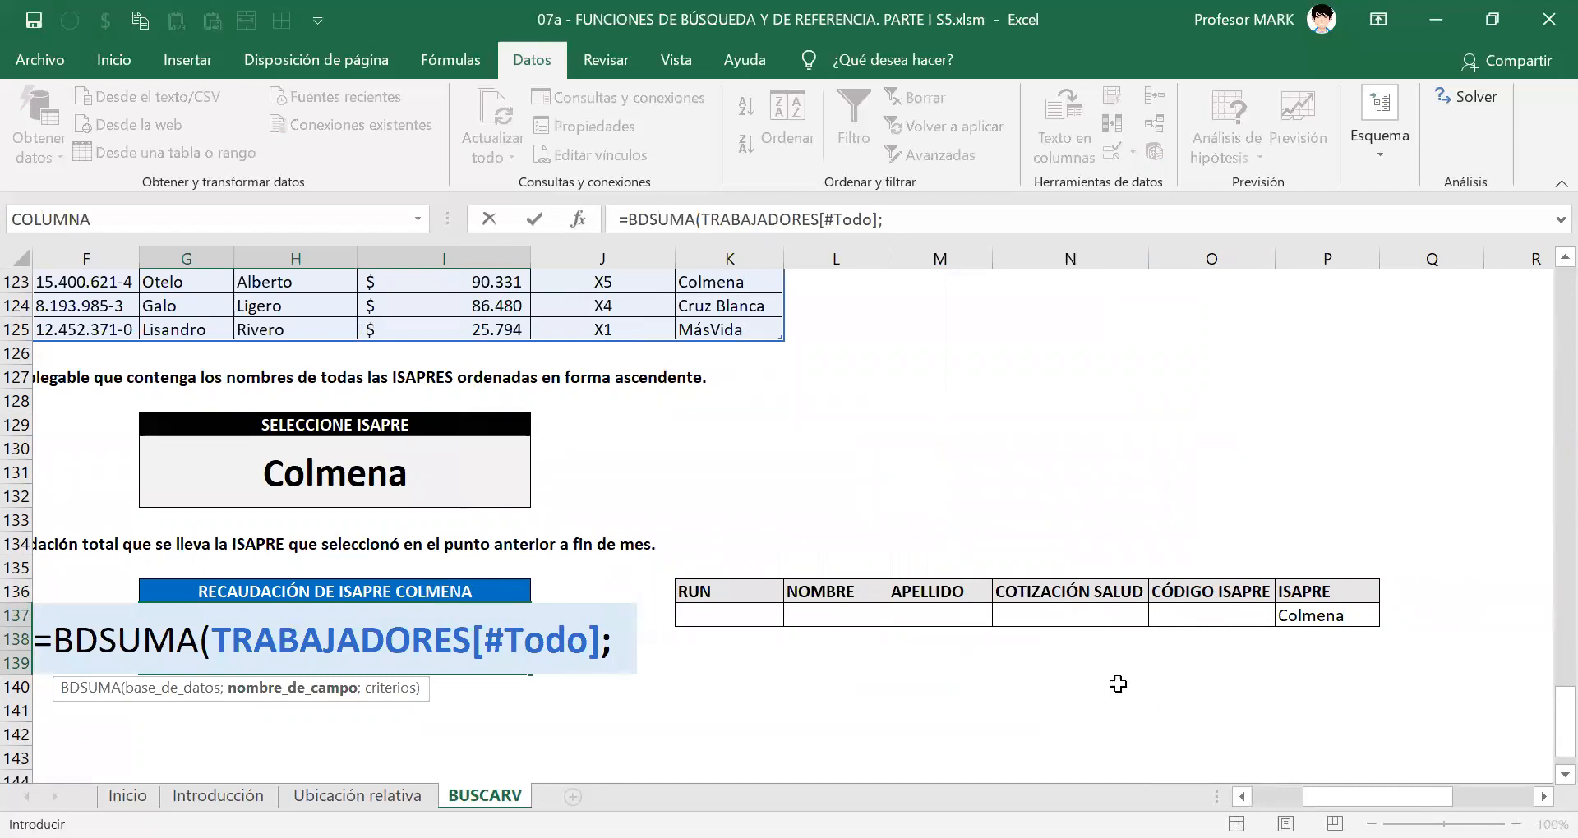
left_click(1050, 594)
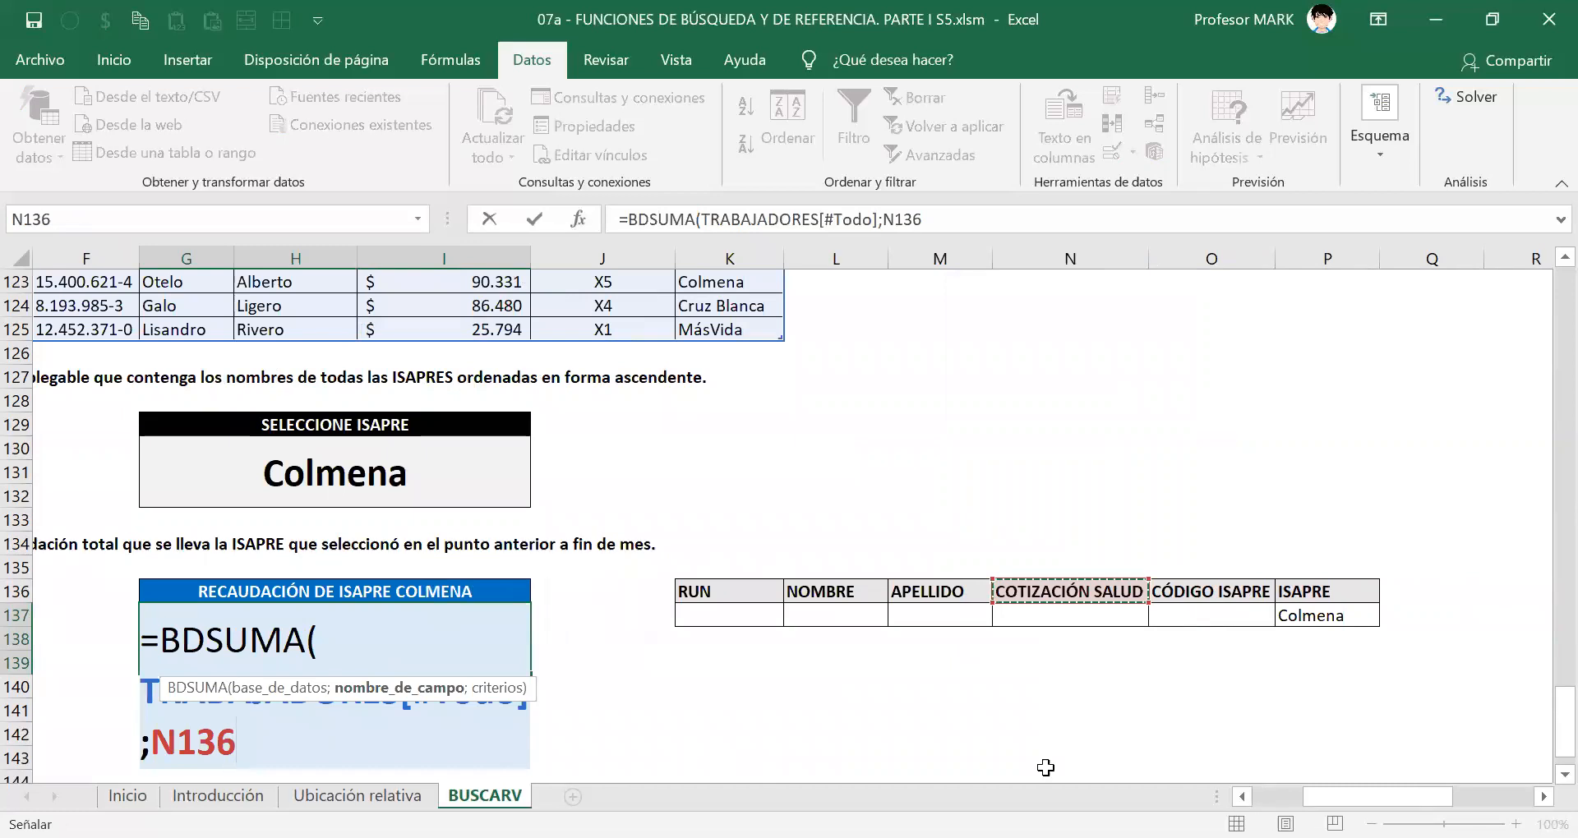
left_click(1242, 797)
left_click(1242, 797)
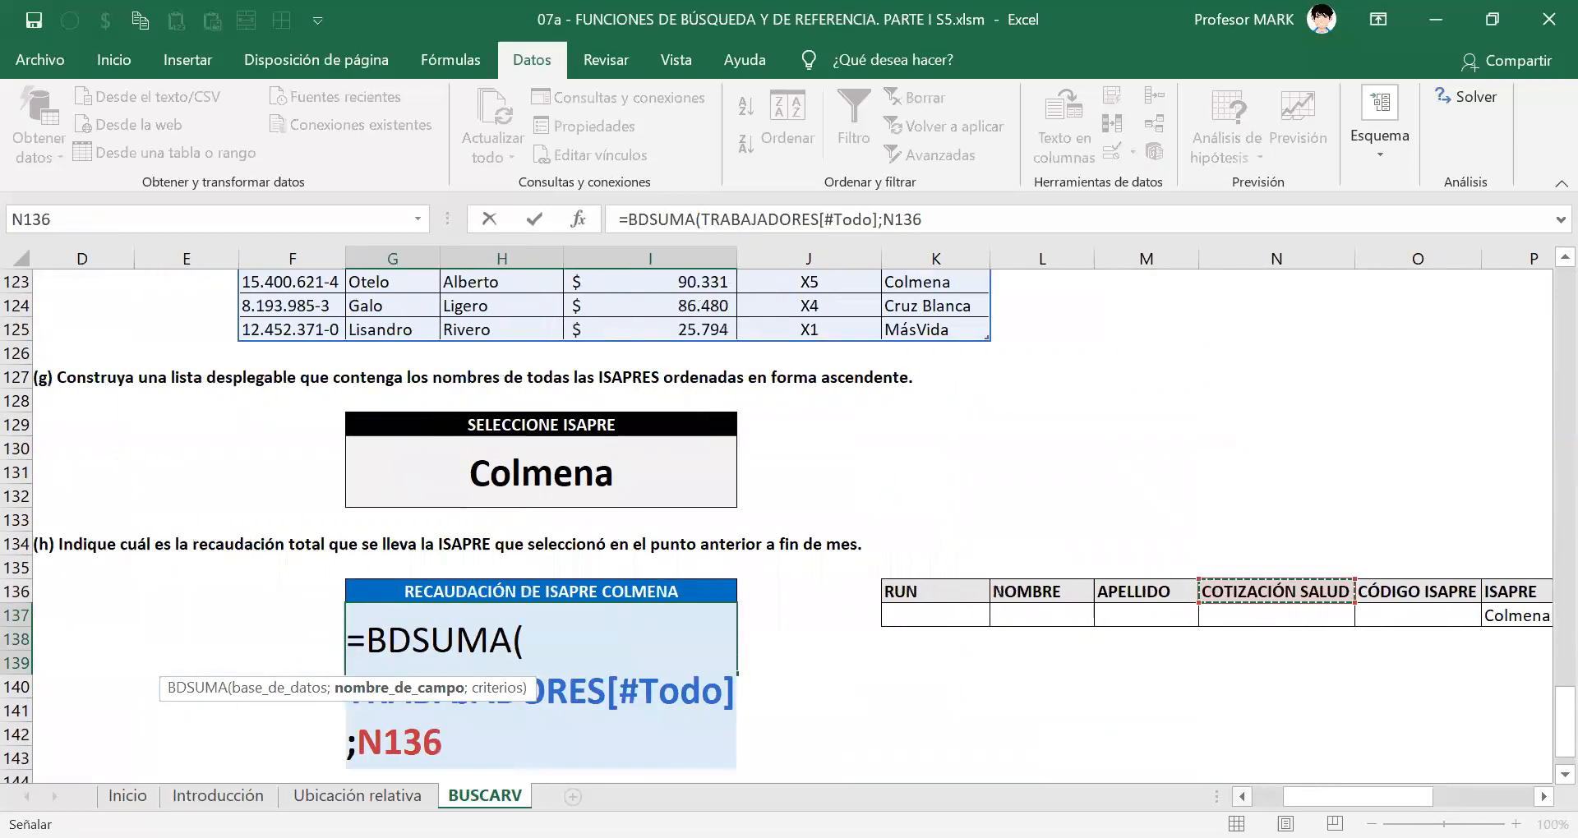
scroll(1253, 776, "down", 1)
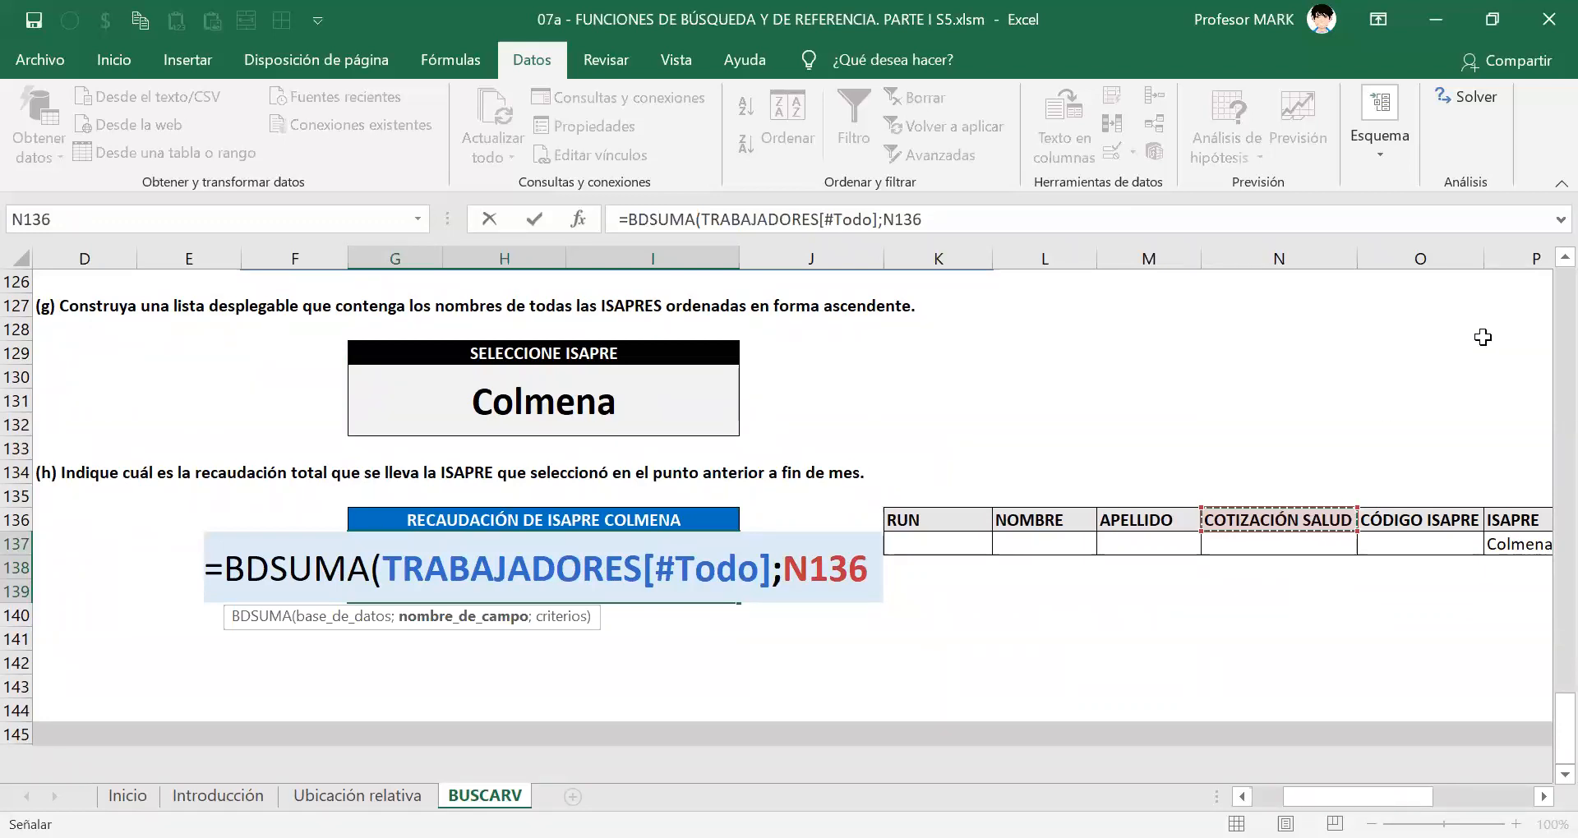
type(";")
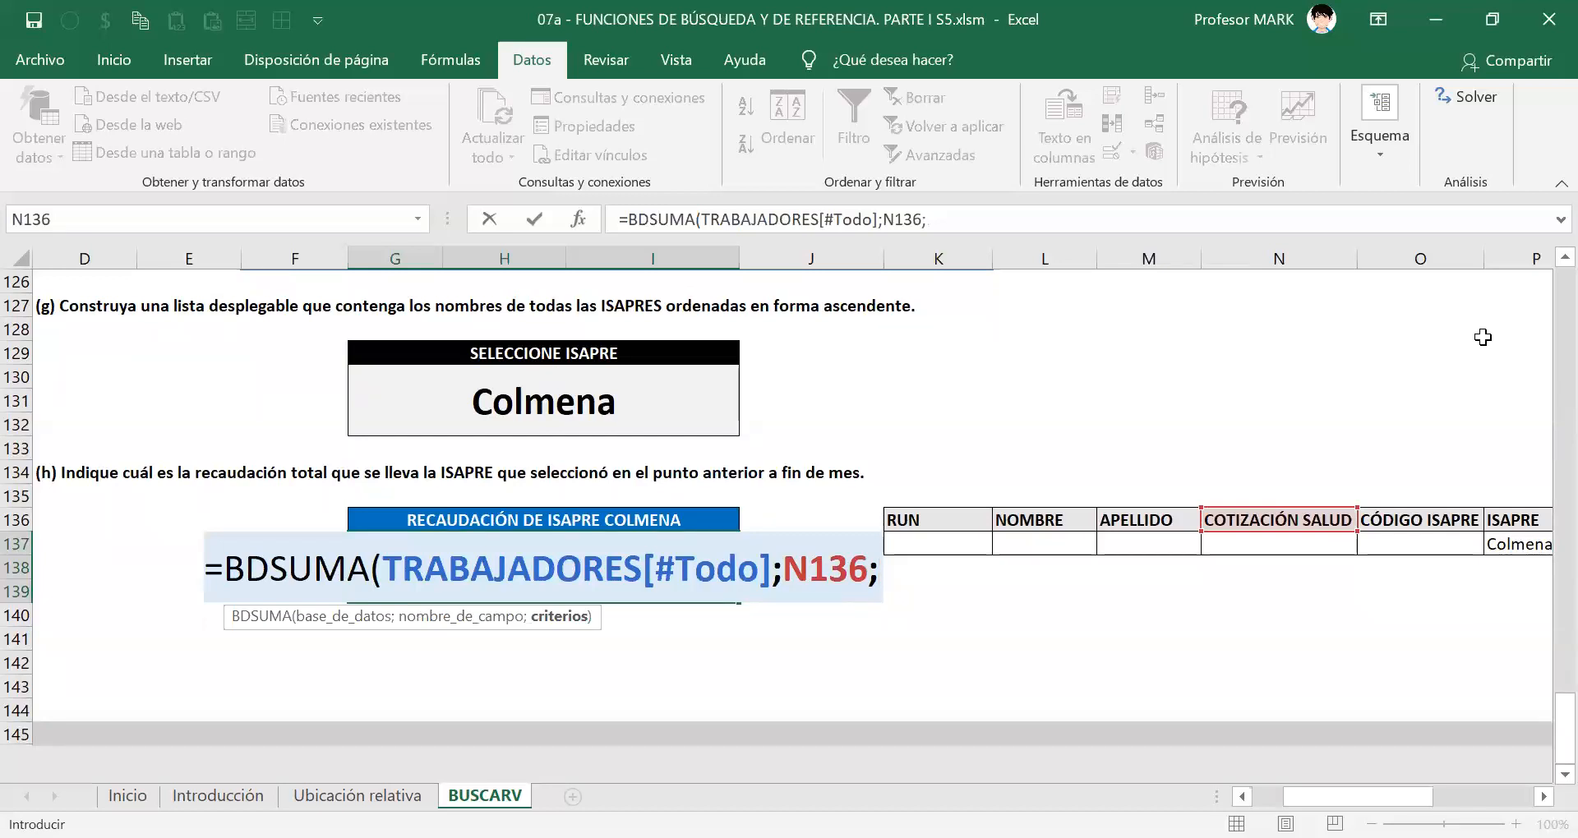
Try K136:P137 as the BDSUMA criteria range, followed by only the ISAPRE cells P136:P137.
left_click(1542, 796)
left_click(618, 522)
left_click_drag(701, 523, 1225, 547)
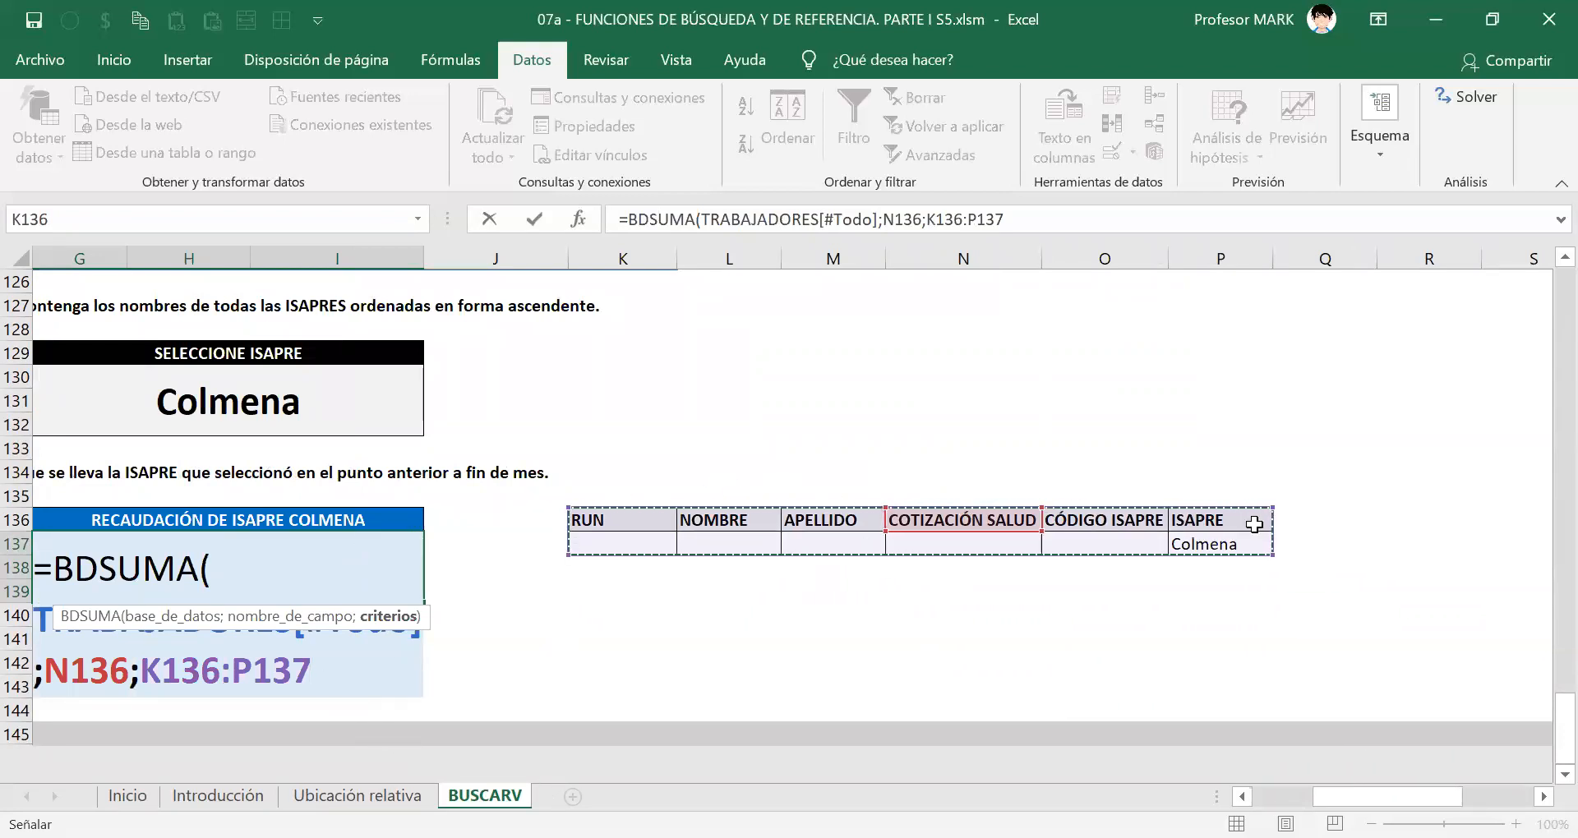
left_click(1220, 519)
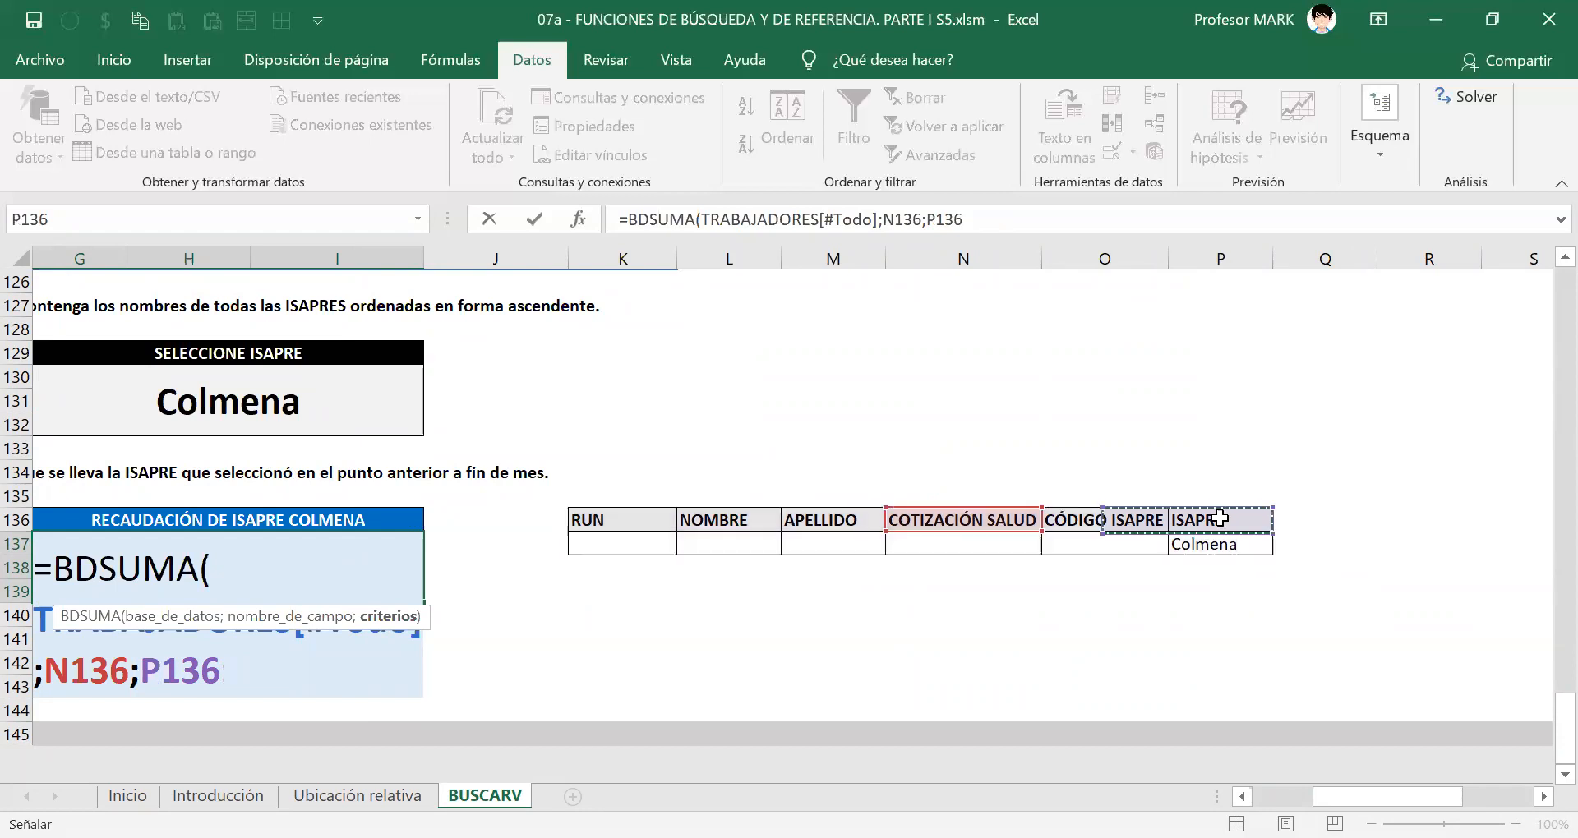
left_click_drag(1220, 533, 1223, 565)
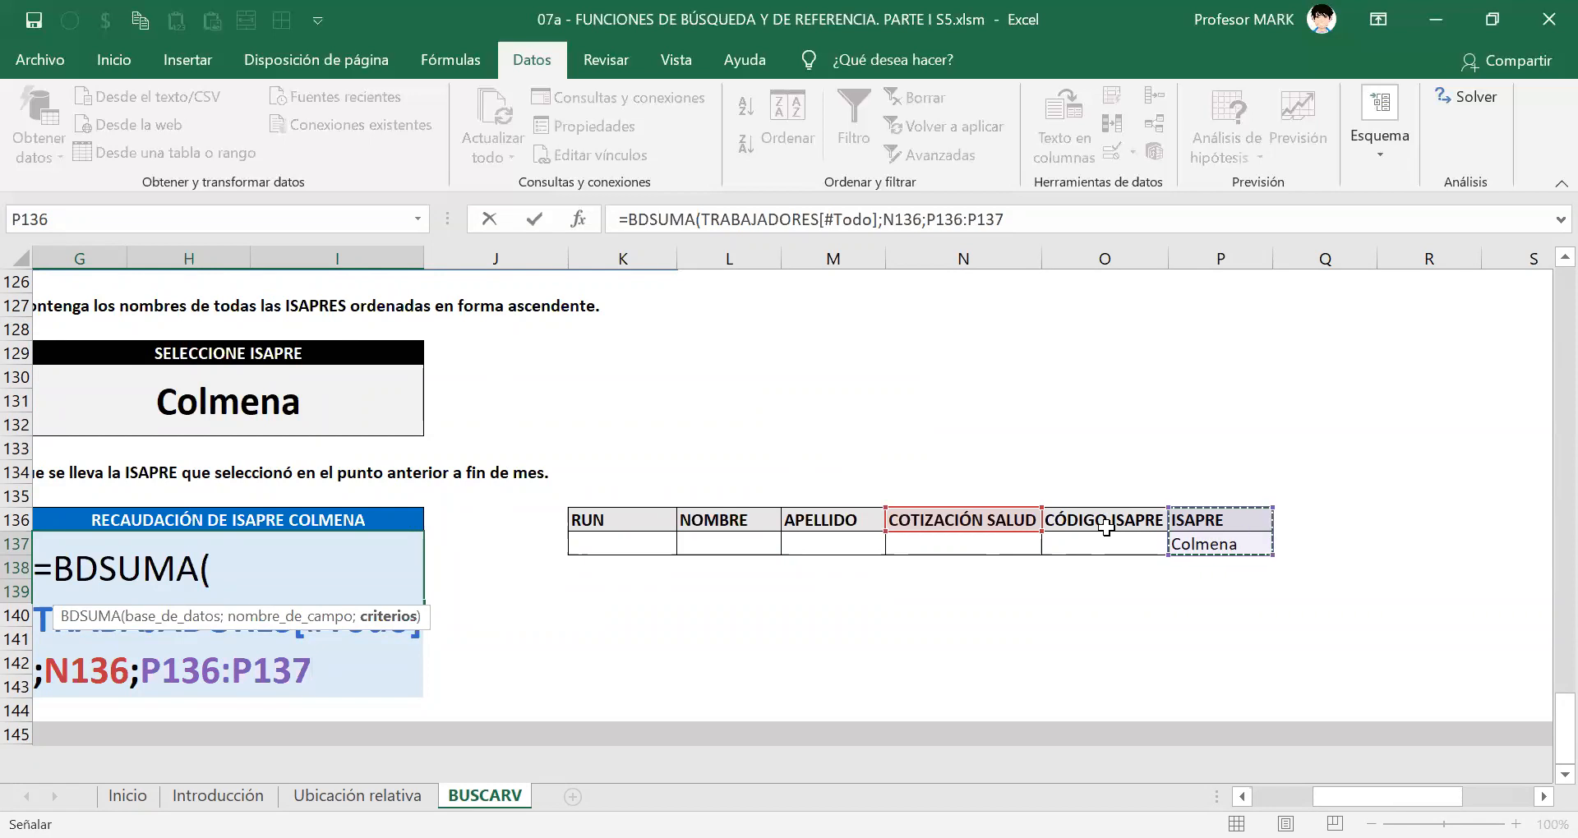
Set the BDSUMA criteria to the full range K136:P137 and enter the completed formula in G137.
left_click(625, 521)
left_click_drag(688, 520, 1223, 544)
left_click_drag(1388, 797, 1345, 796)
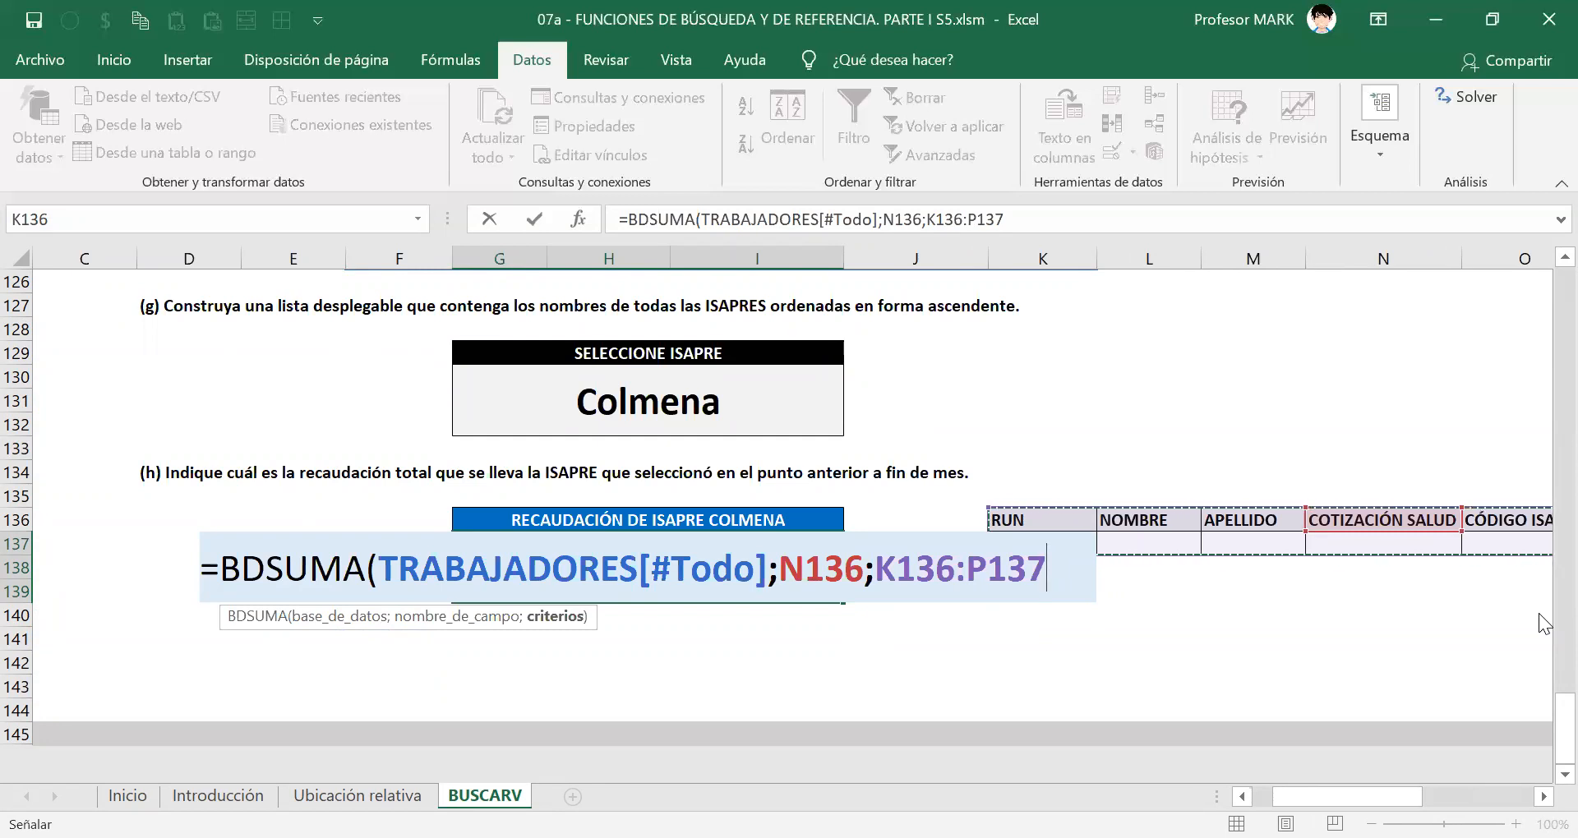
type(")")
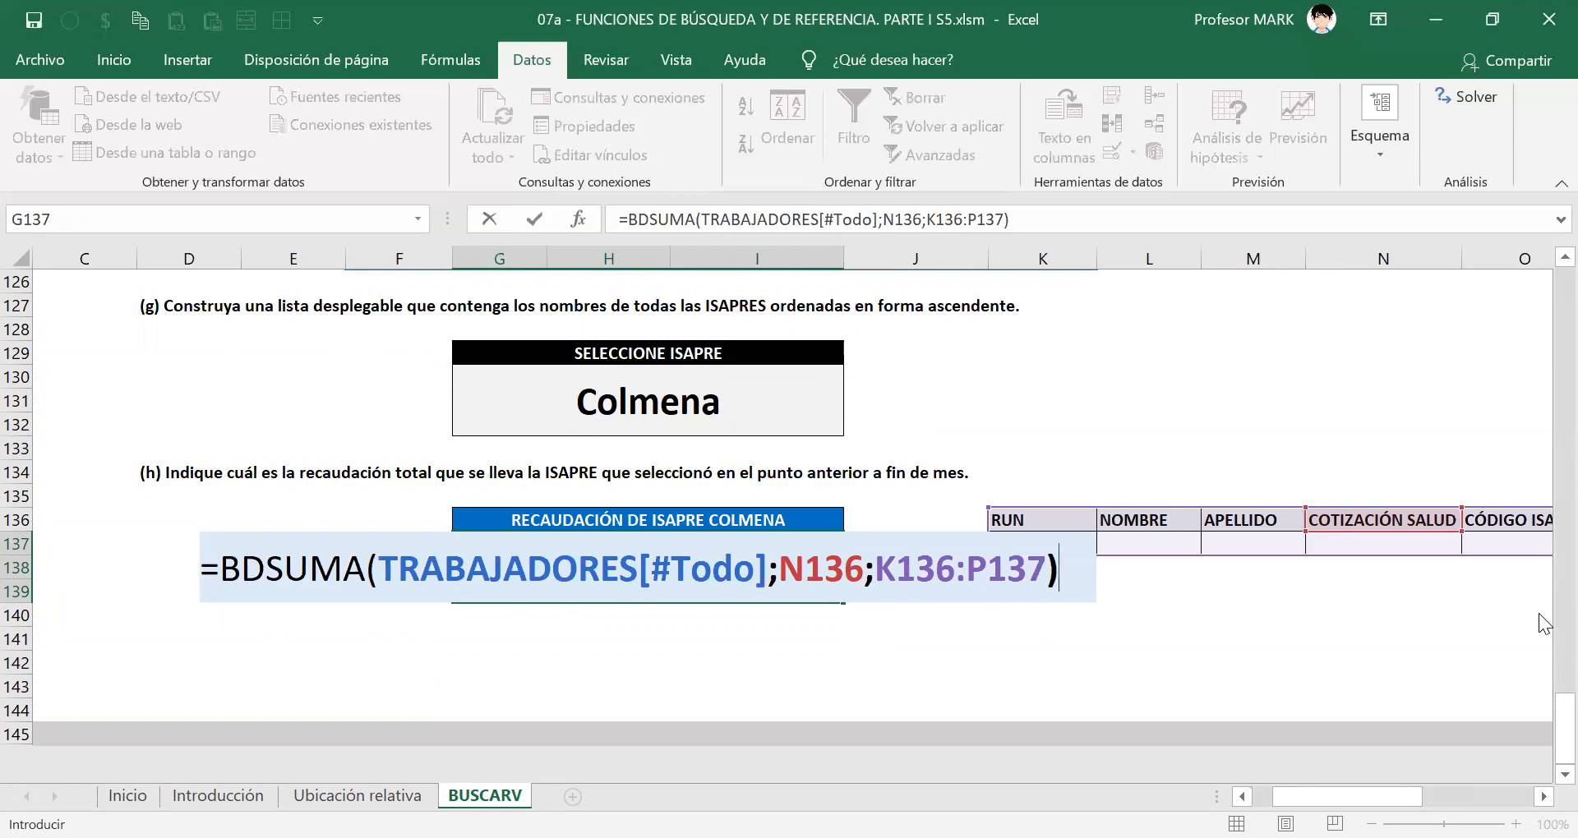
key("Return")
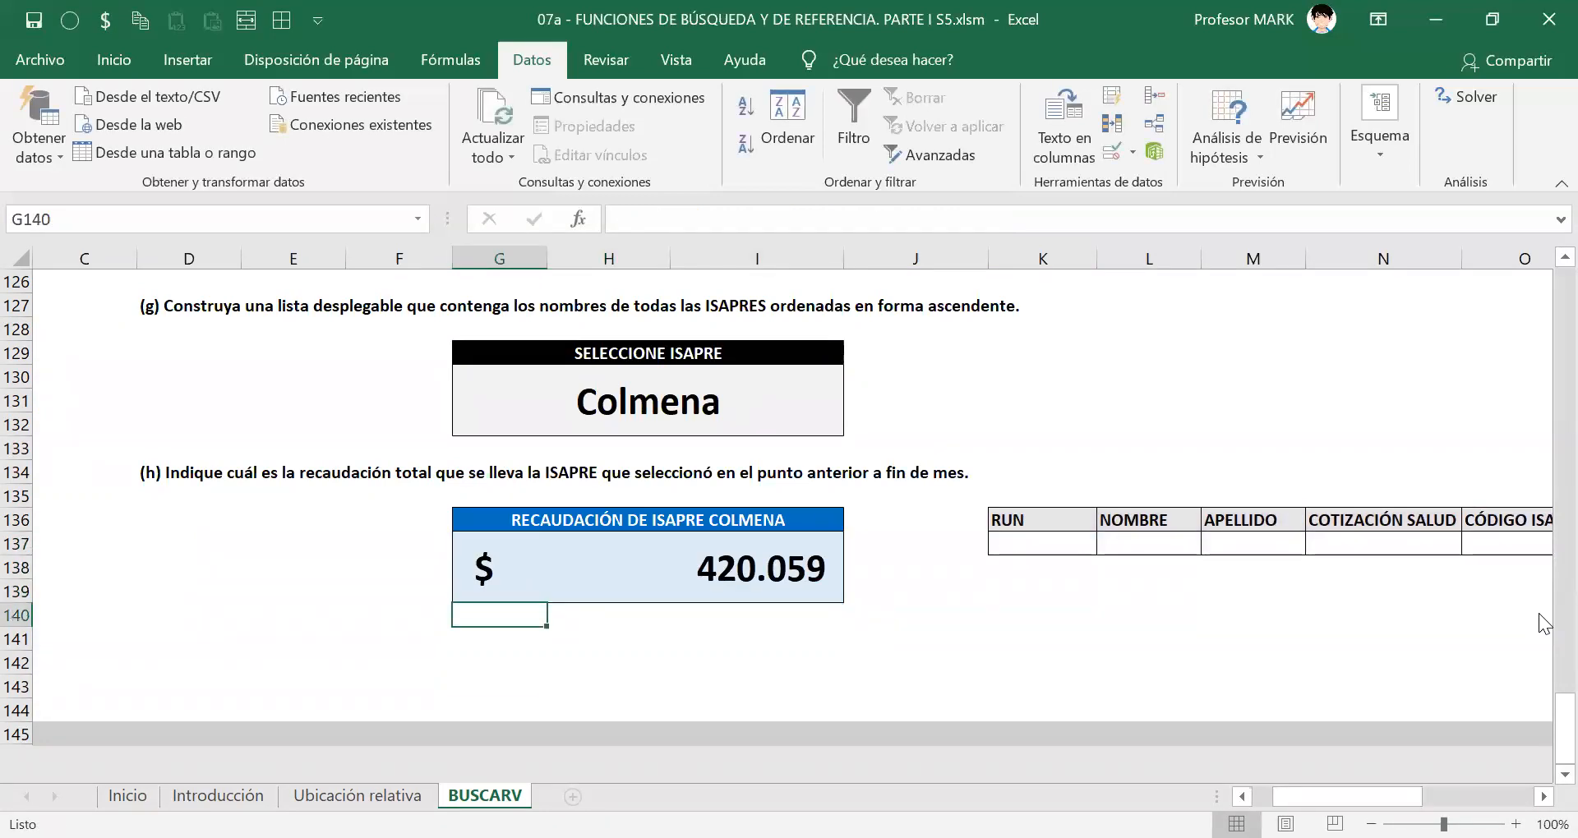
key("Up")
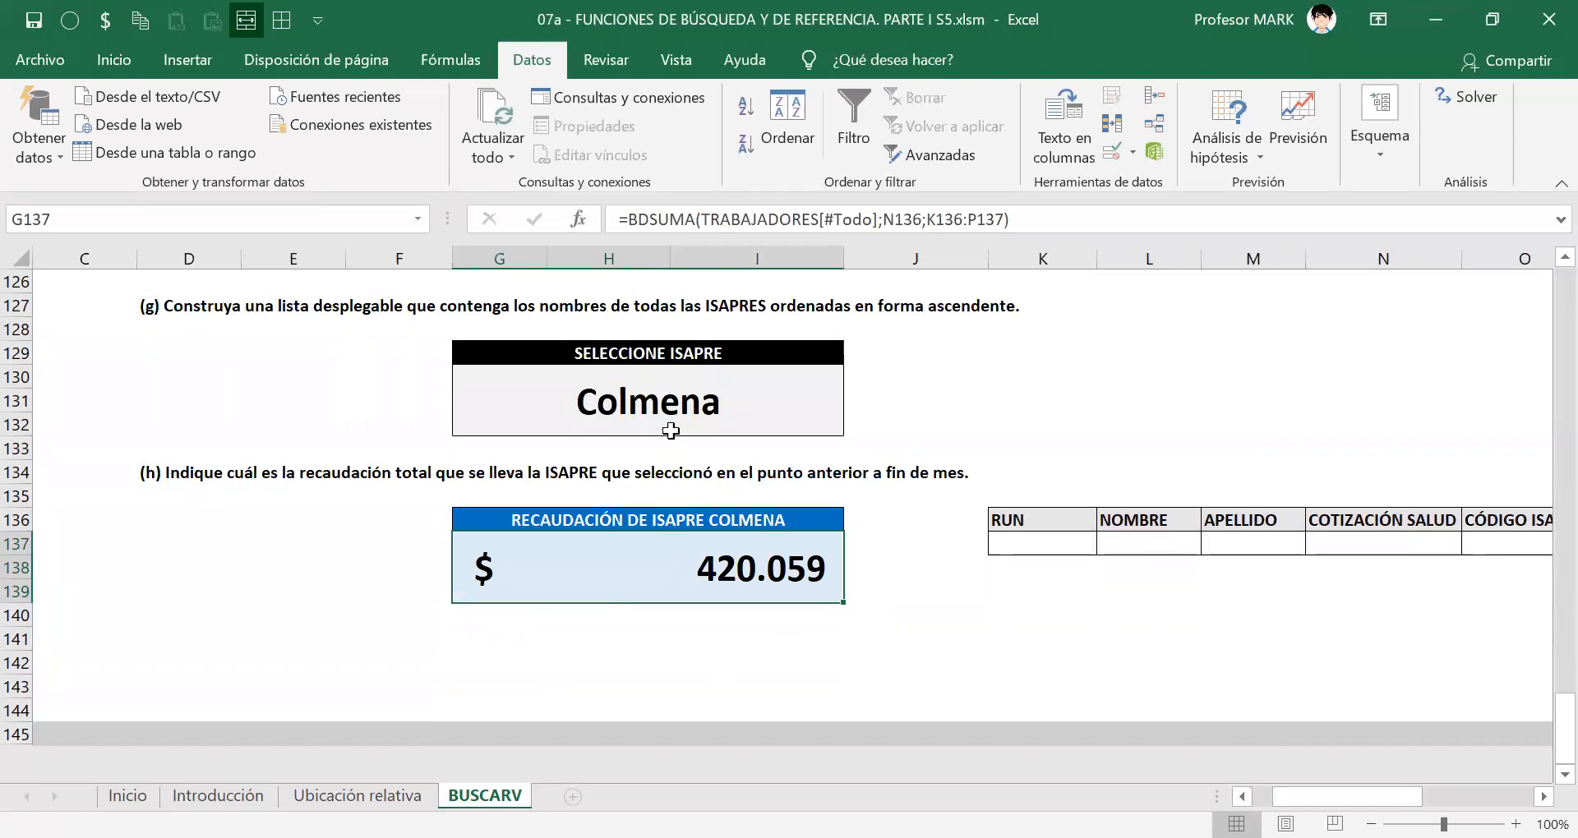
Test the BDSUMA total by choosing Cruz Blanca, Banmédica and MásVida in turn from the ISAPRE list in G130.
left_click(566, 421)
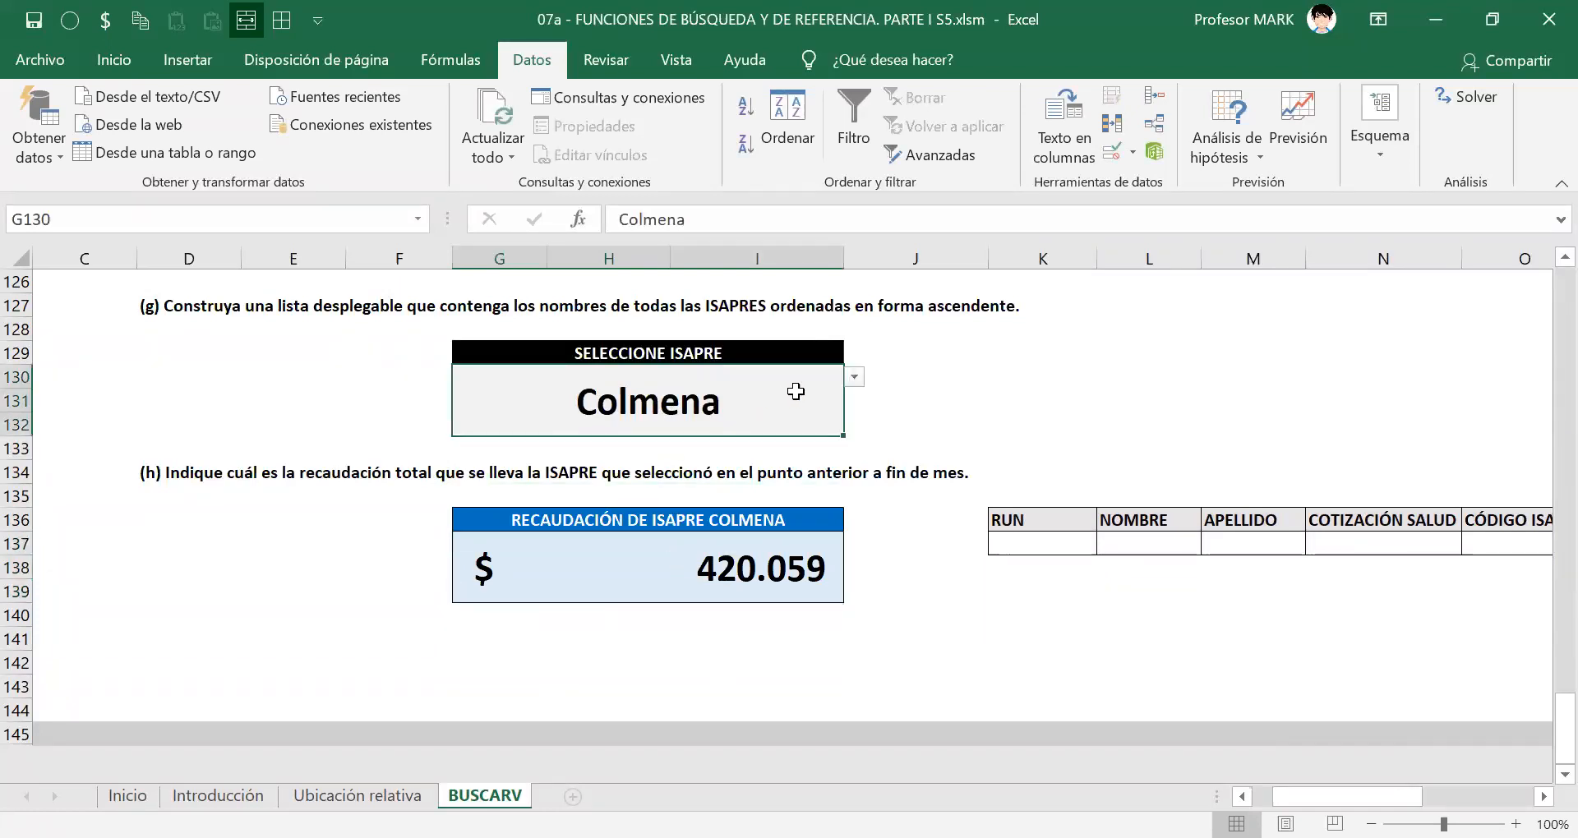
left_click(855, 378)
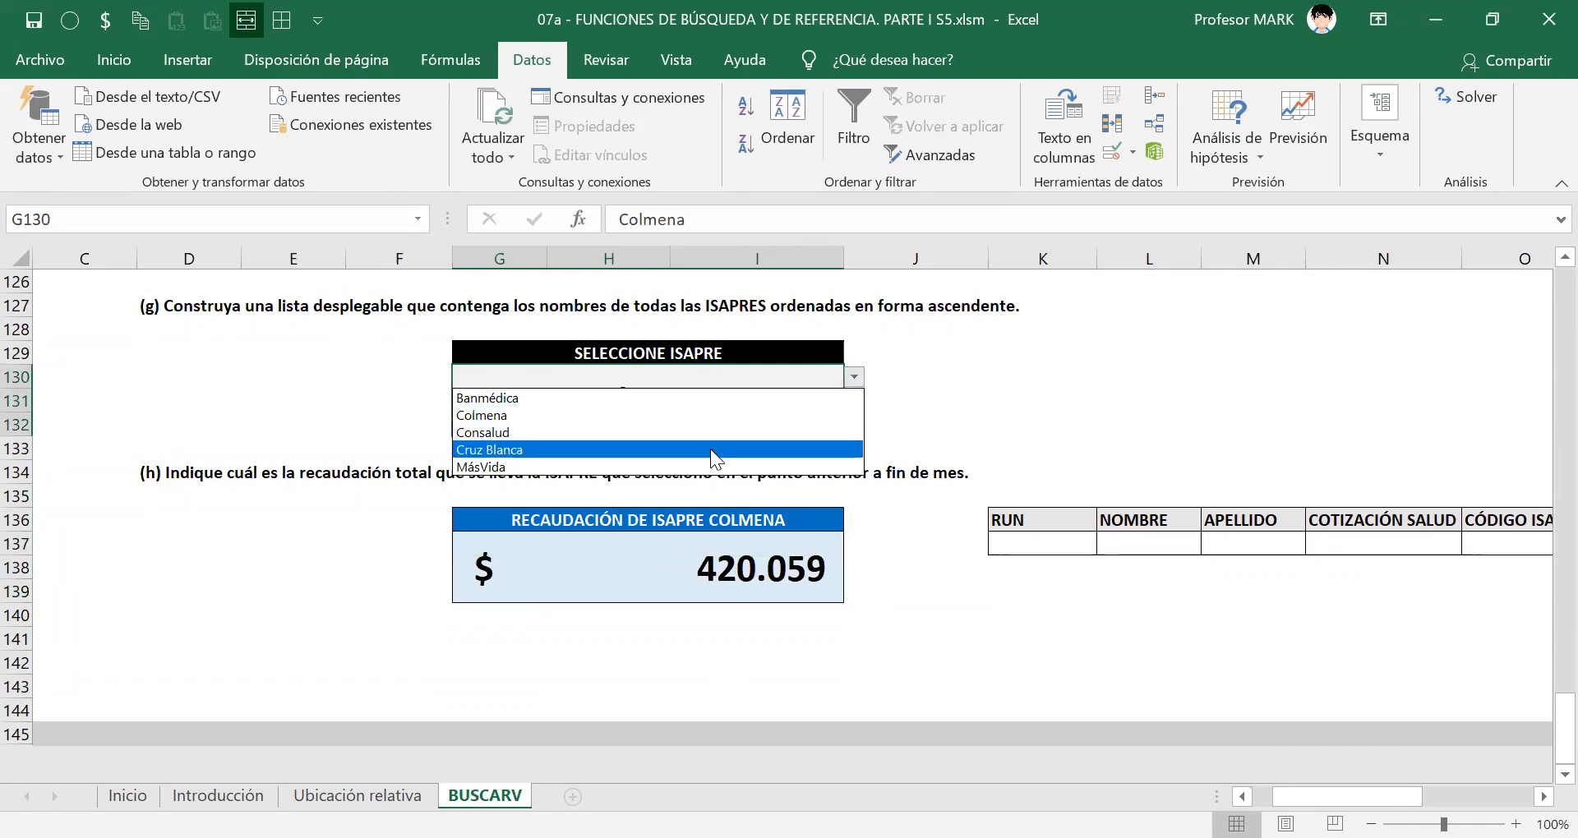
left_click(710, 450)
left_click(855, 379)
left_click(810, 399)
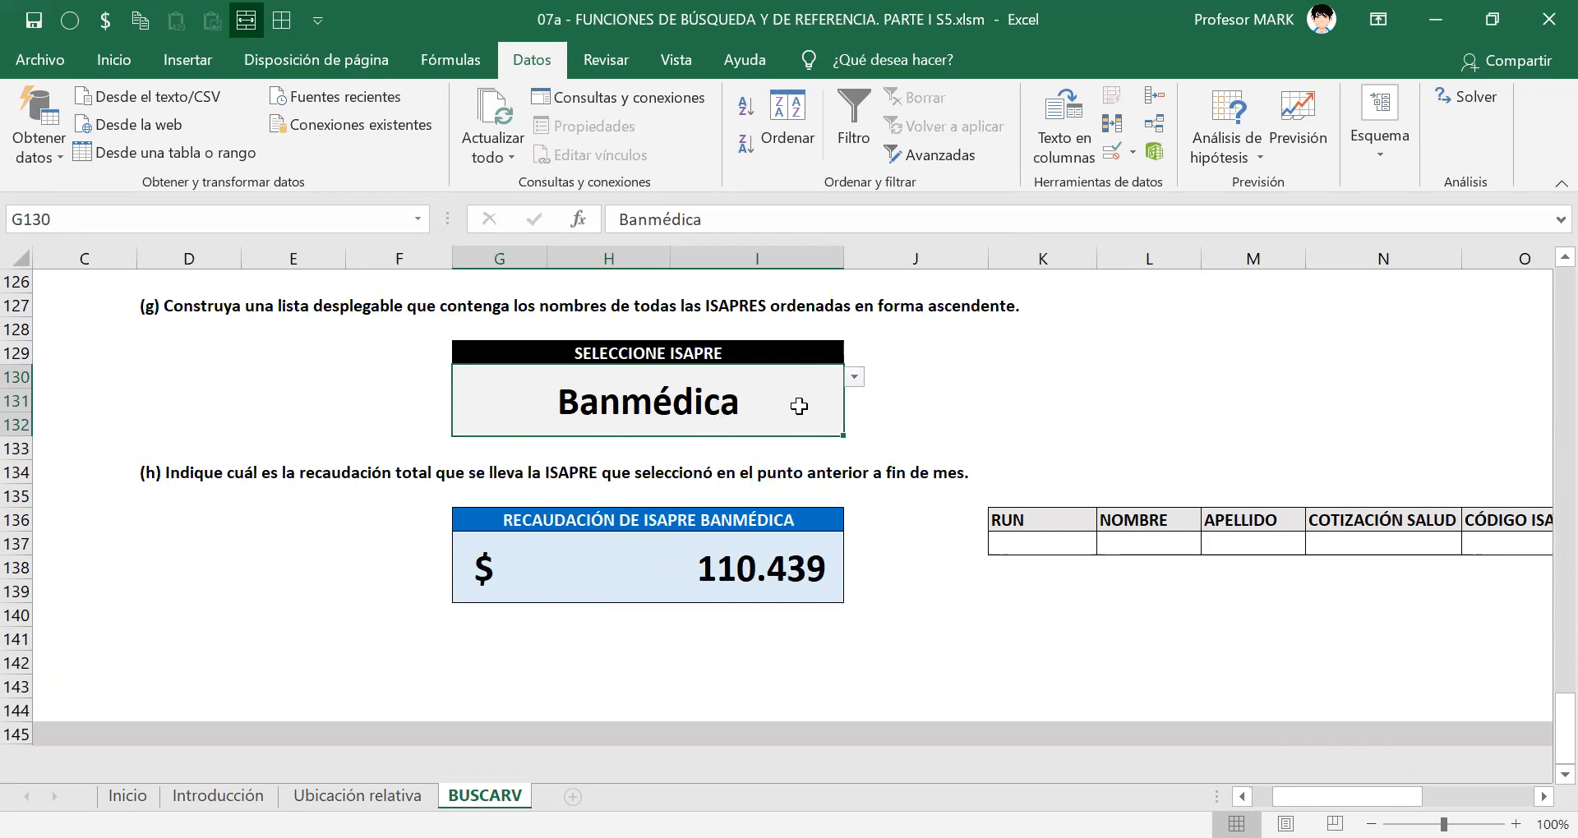
left_click(855, 379)
left_click(734, 468)
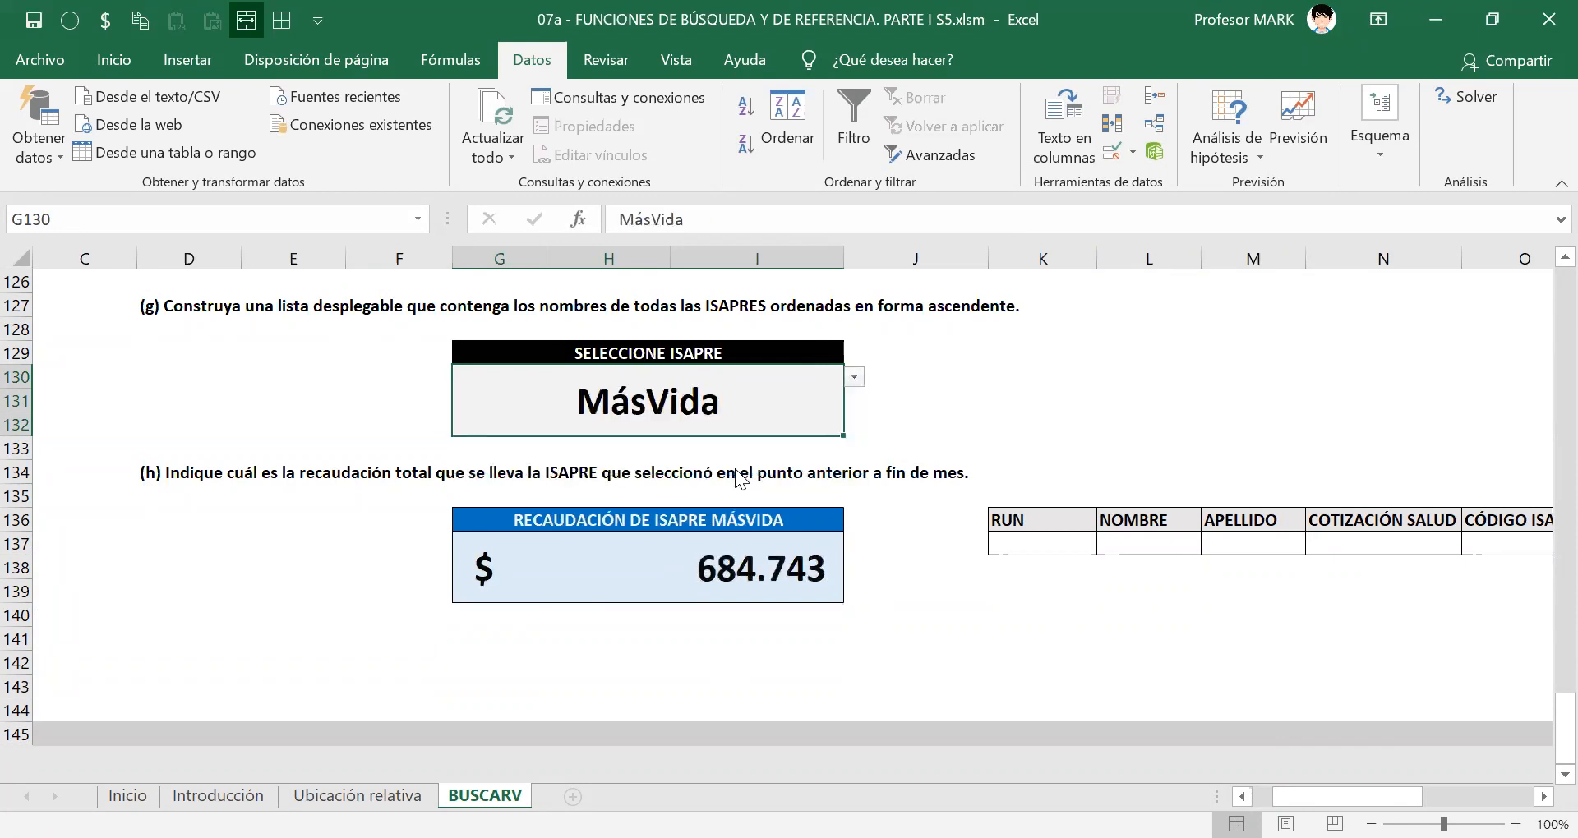
Continue testing the total by alternating the ISAPRE in G130 between Colmena and Consalud, ending on Consalud.
left_click(854, 379)
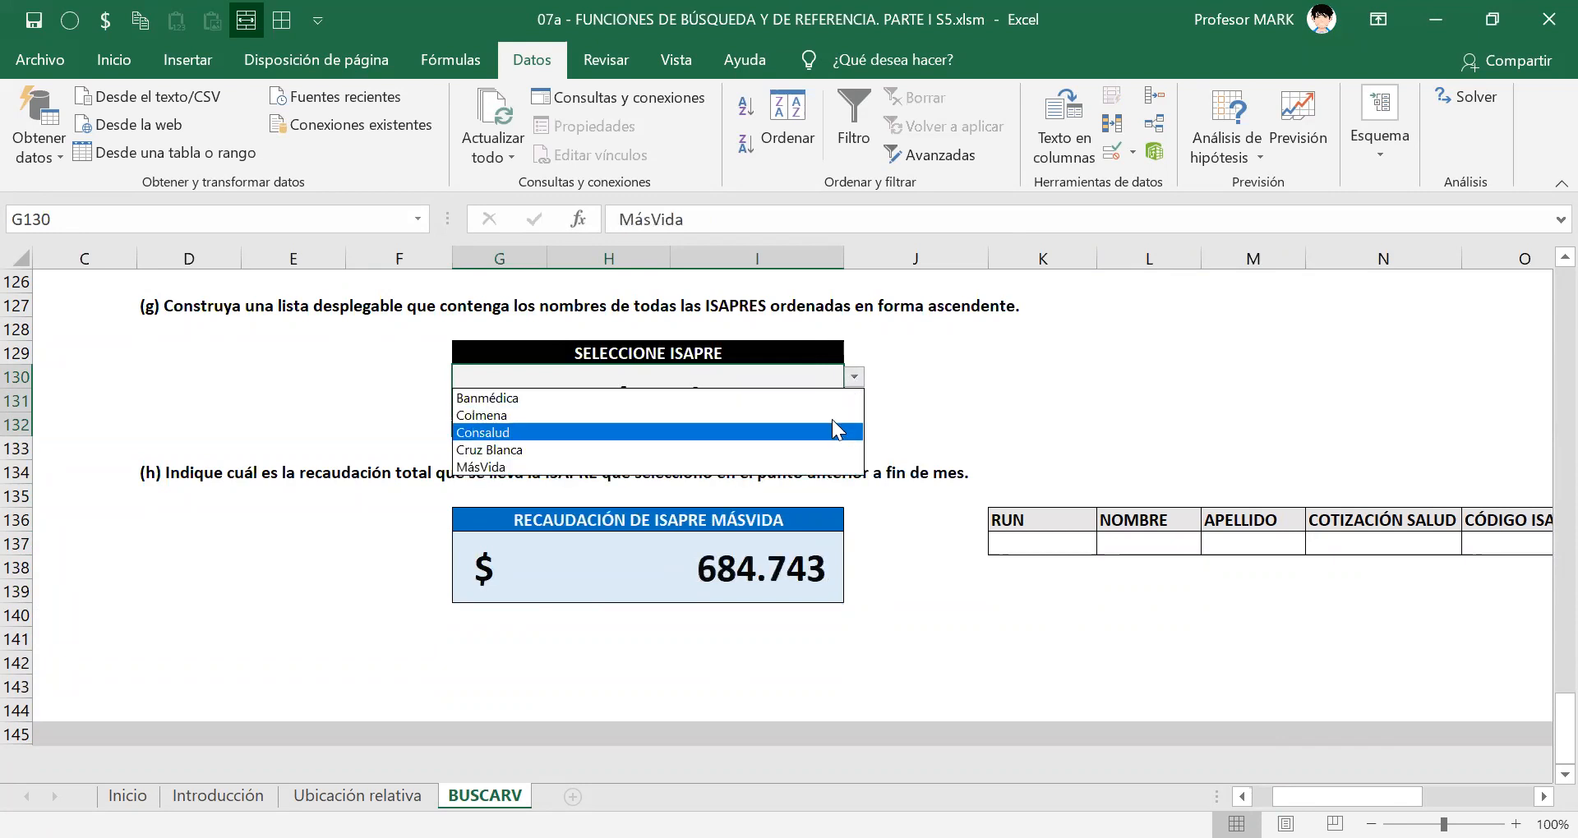
left_click(832, 417)
left_click(855, 377)
left_click(845, 430)
left_click(855, 377)
left_click(836, 414)
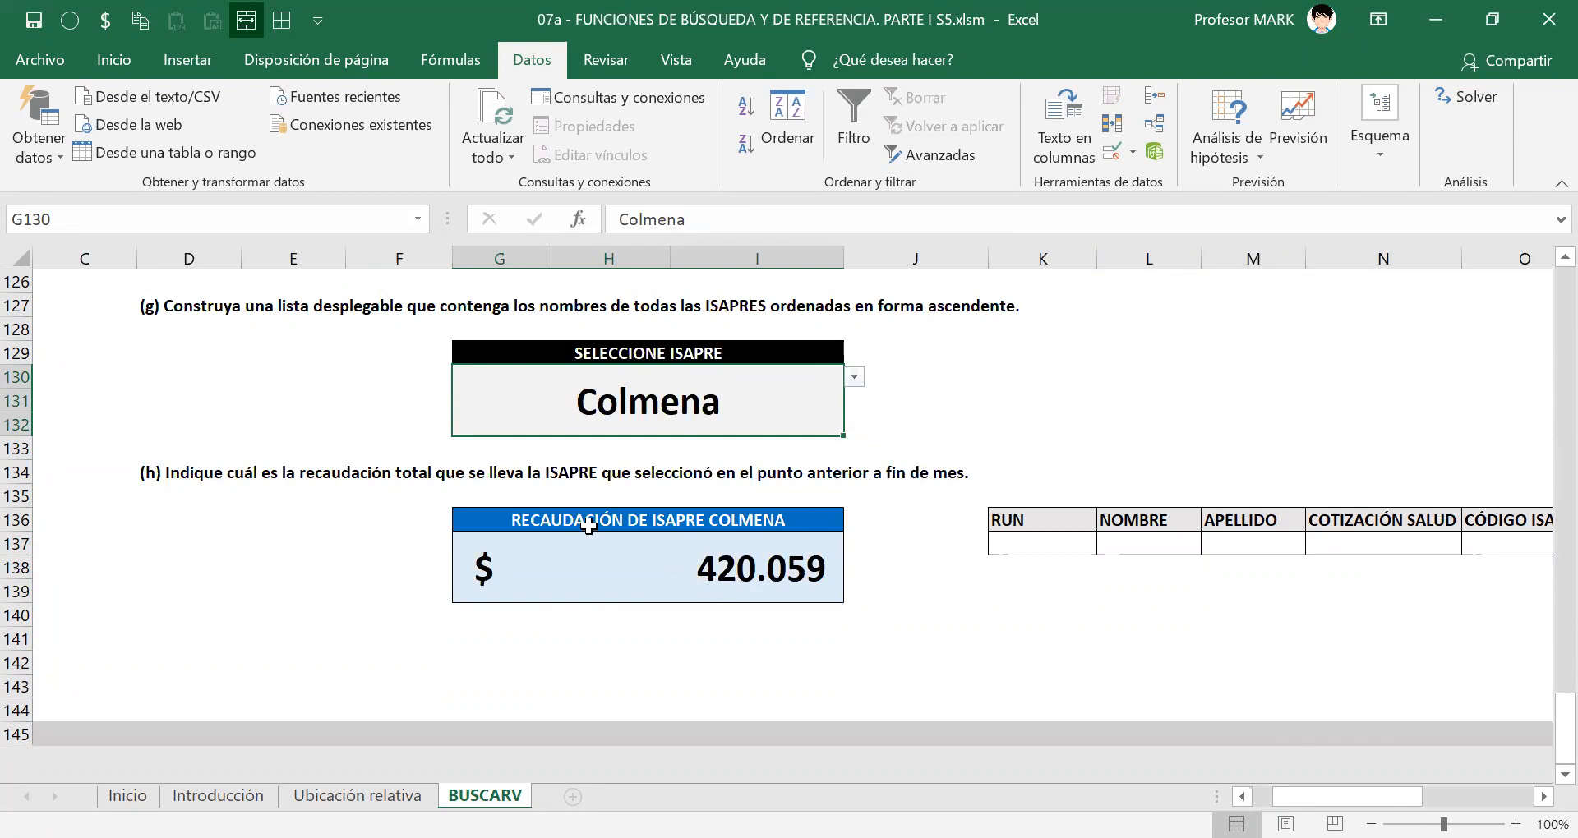
left_click(854, 377)
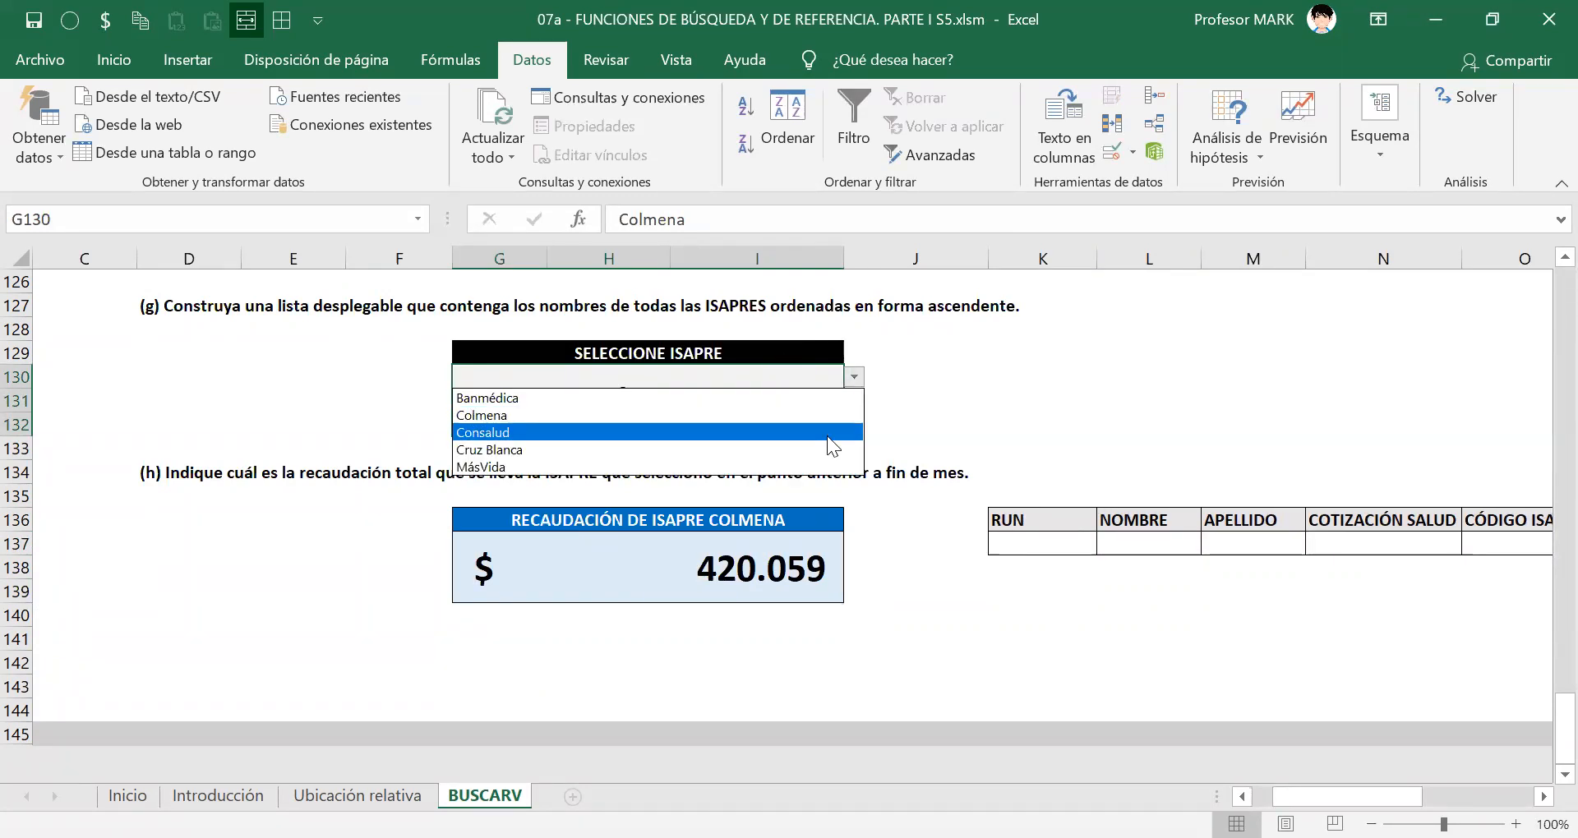
left_click(826, 436)
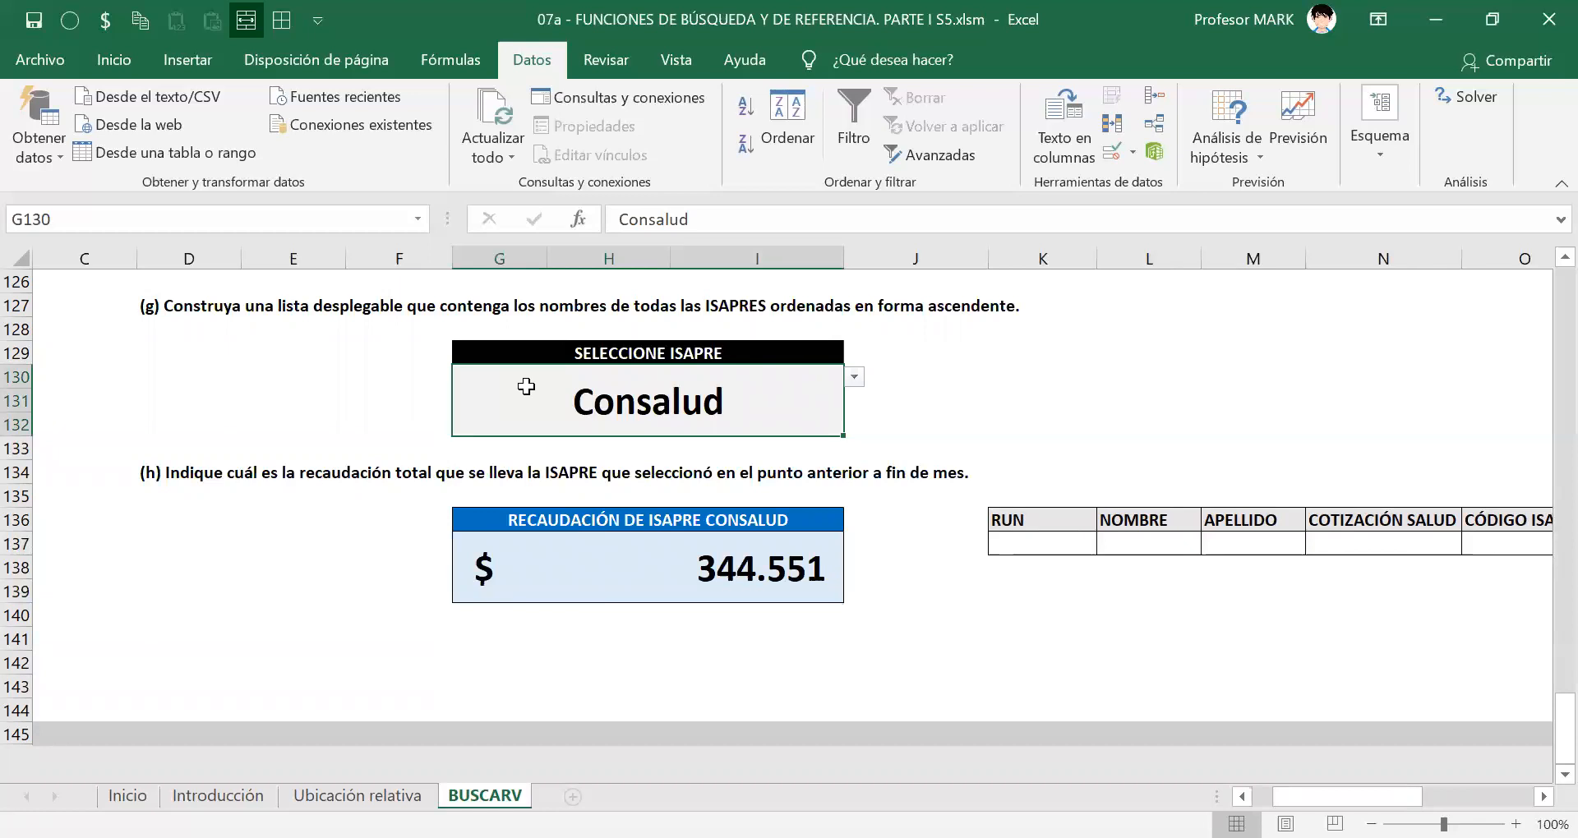
Check the blank-selection case by clearing G130, choosing Consalud again, and clearing the ISAPRE selection once more.
key("Delete")
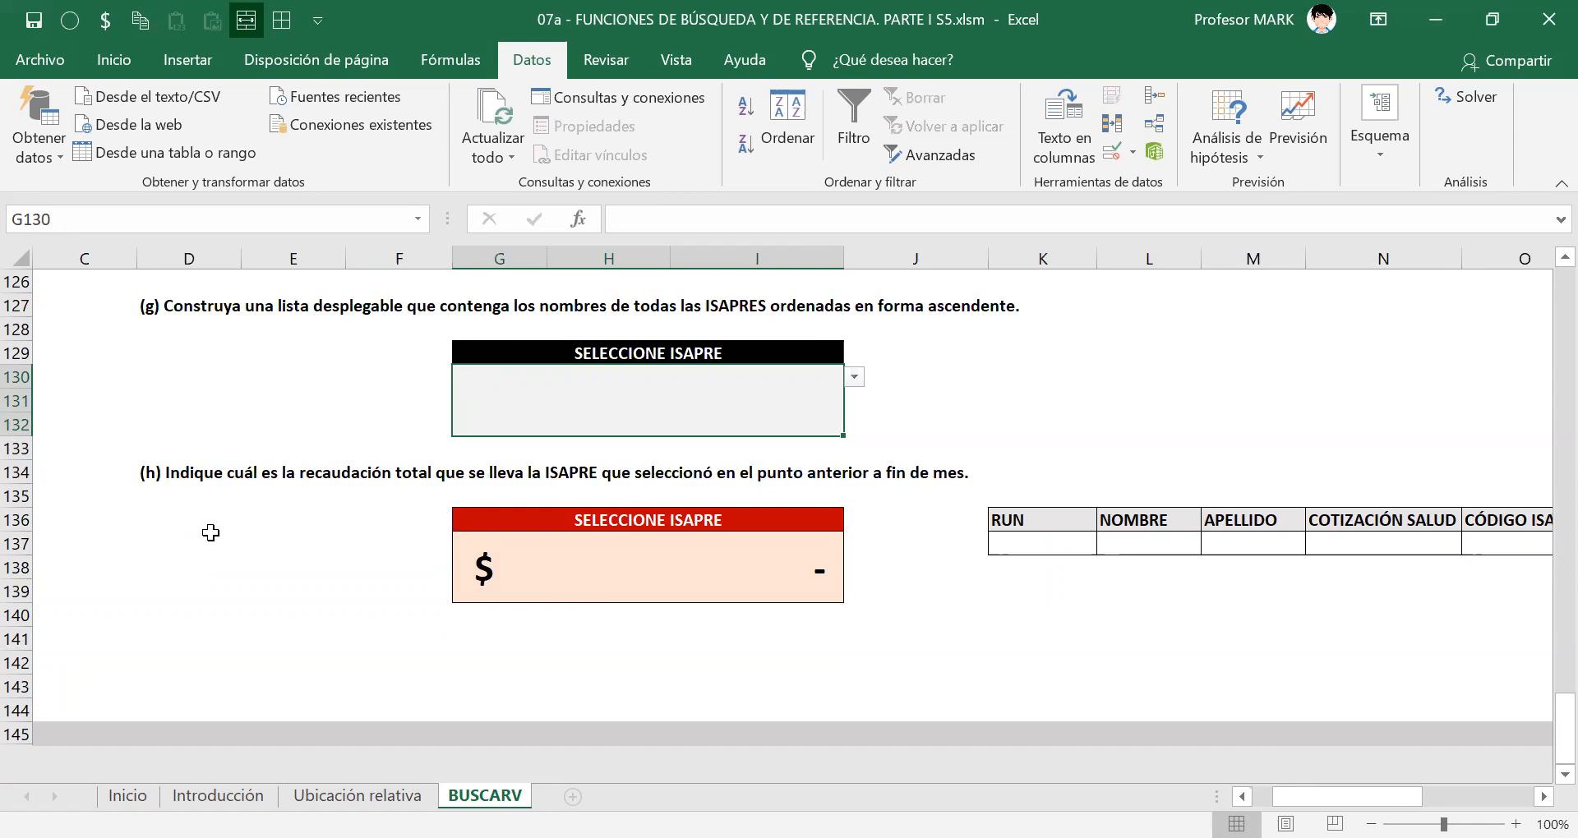
left_click(854, 376)
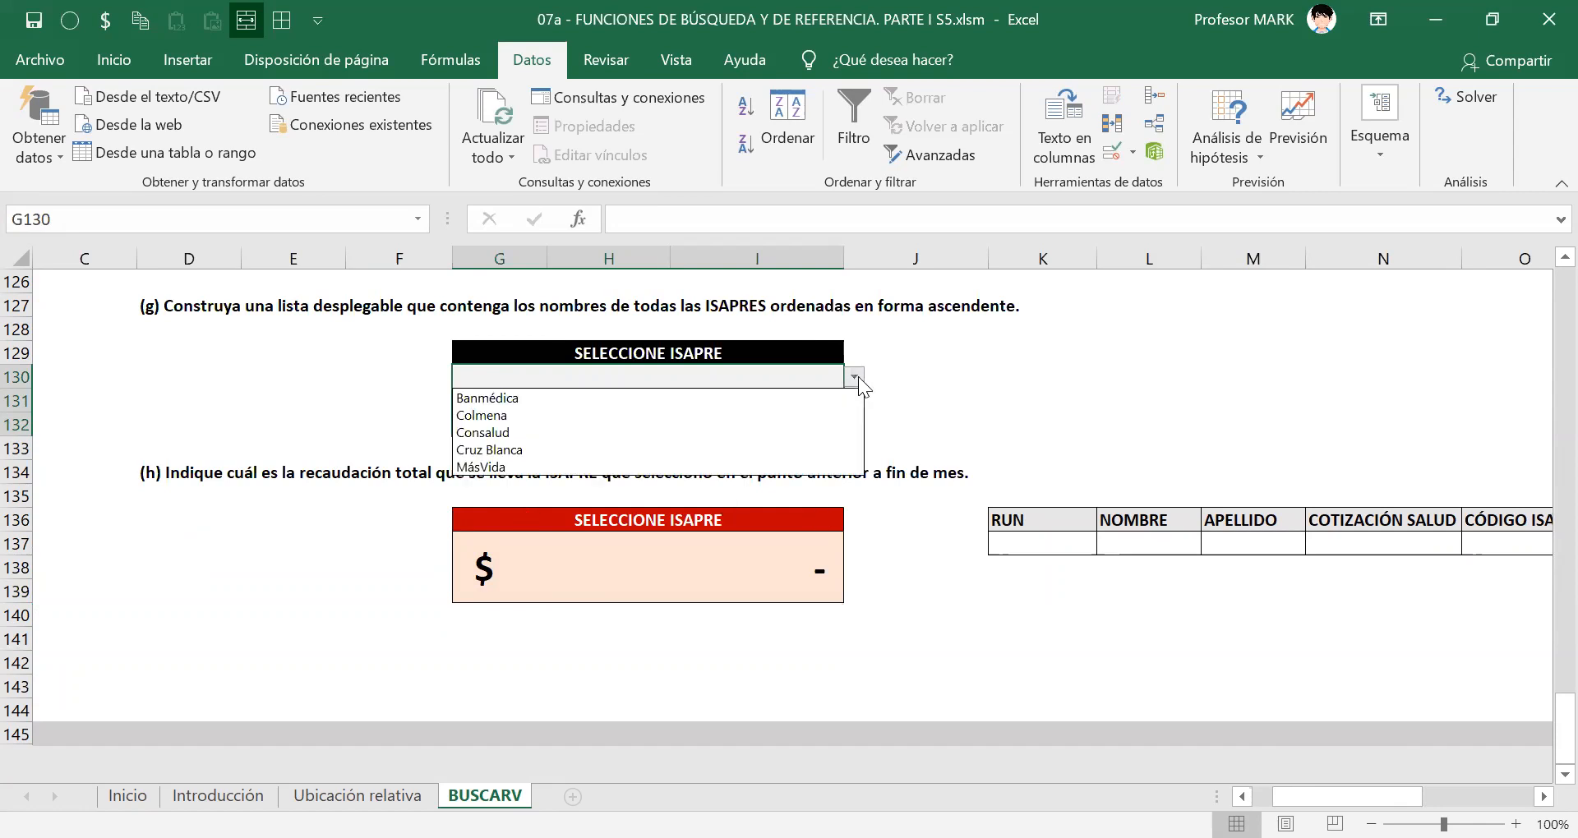
left_click(811, 432)
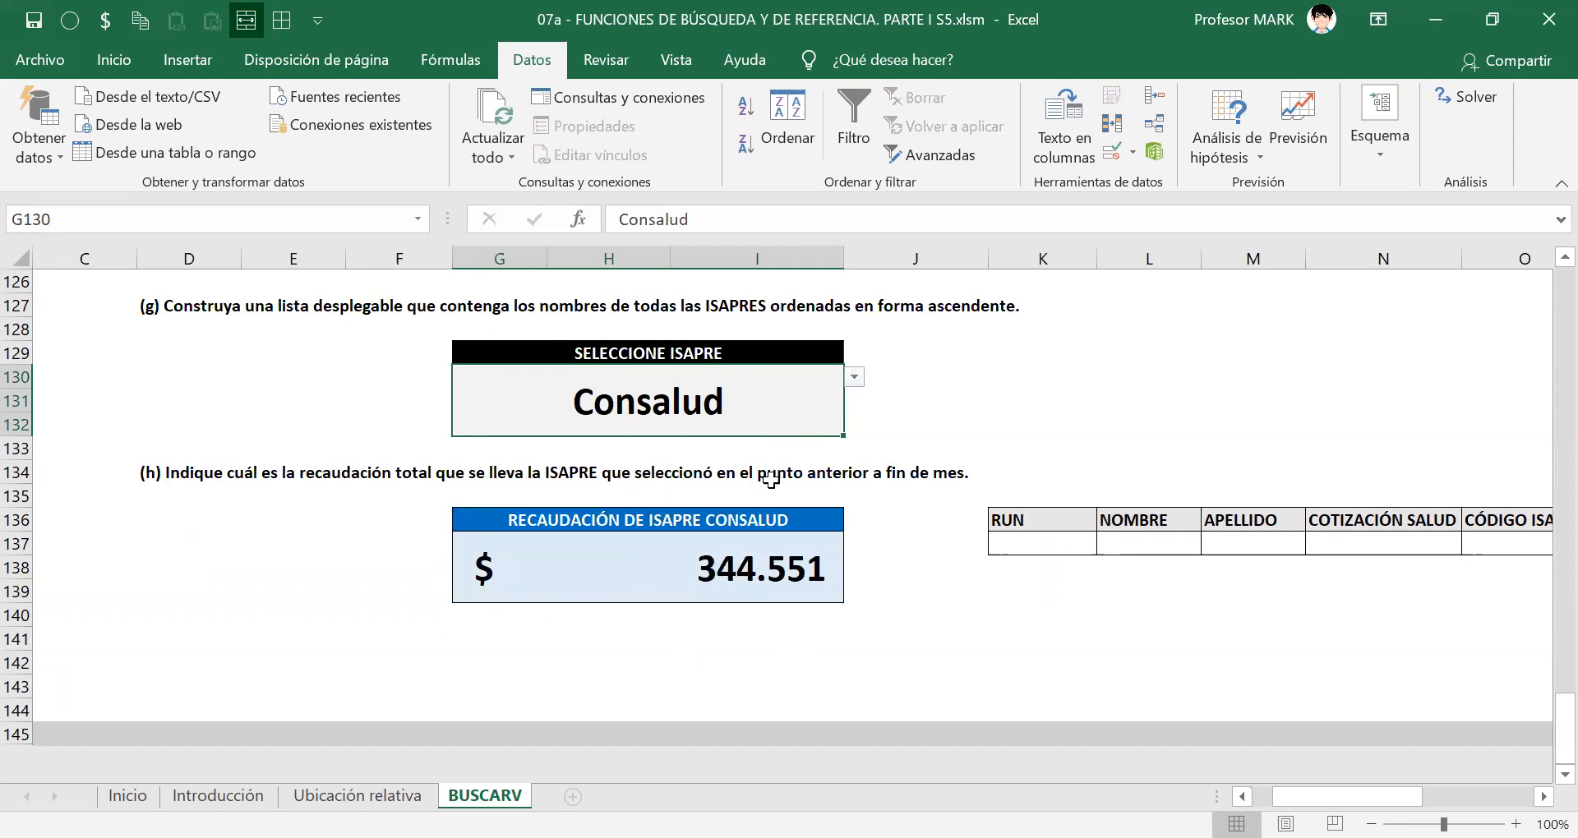
left_click(858, 376)
left_click(726, 380)
key("Delete")
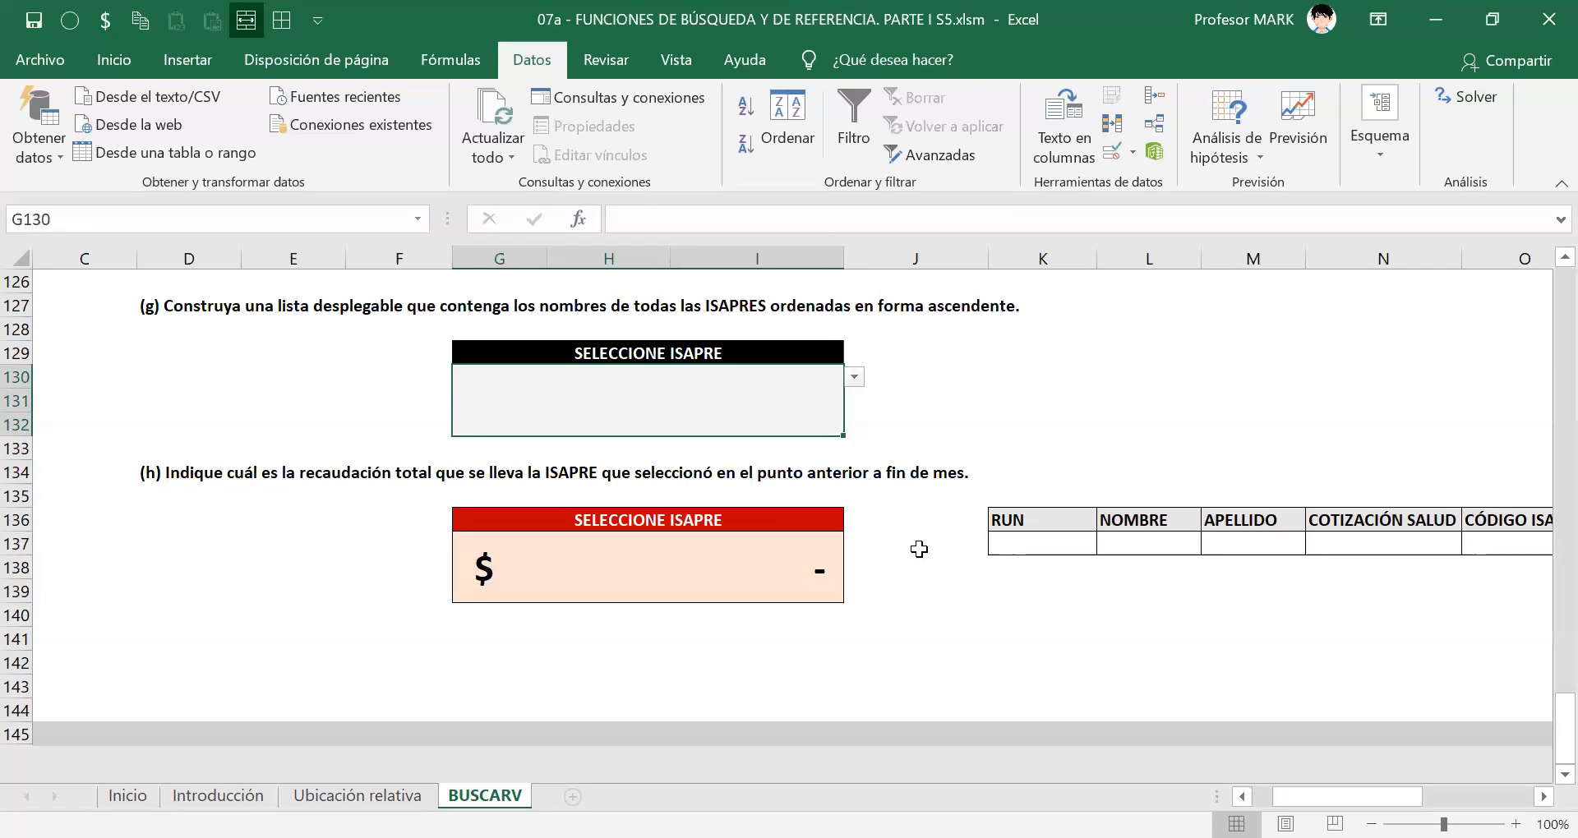
Open the exercise (e) answer formula in I92 and examine its SI.ERROR function and the nested BUSCARV argument.
left_click(563, 582)
scroll(1118, 592, "up", 4)
scroll(1117, 592, "up", 10)
left_click(850, 475)
double_click(850, 481)
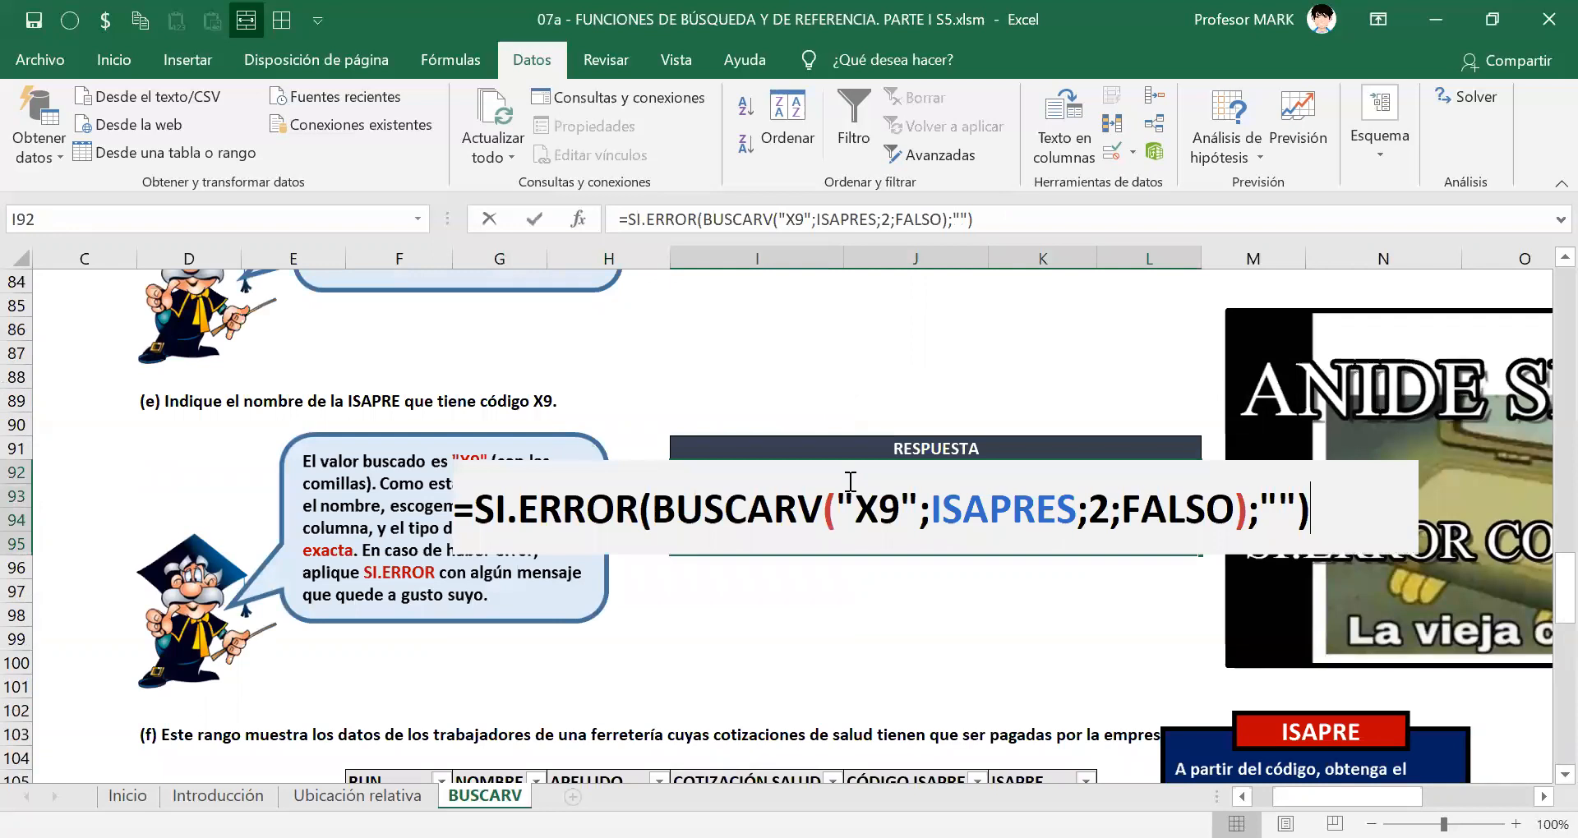
left_click(853, 505)
left_click_drag(475, 510, 670, 505)
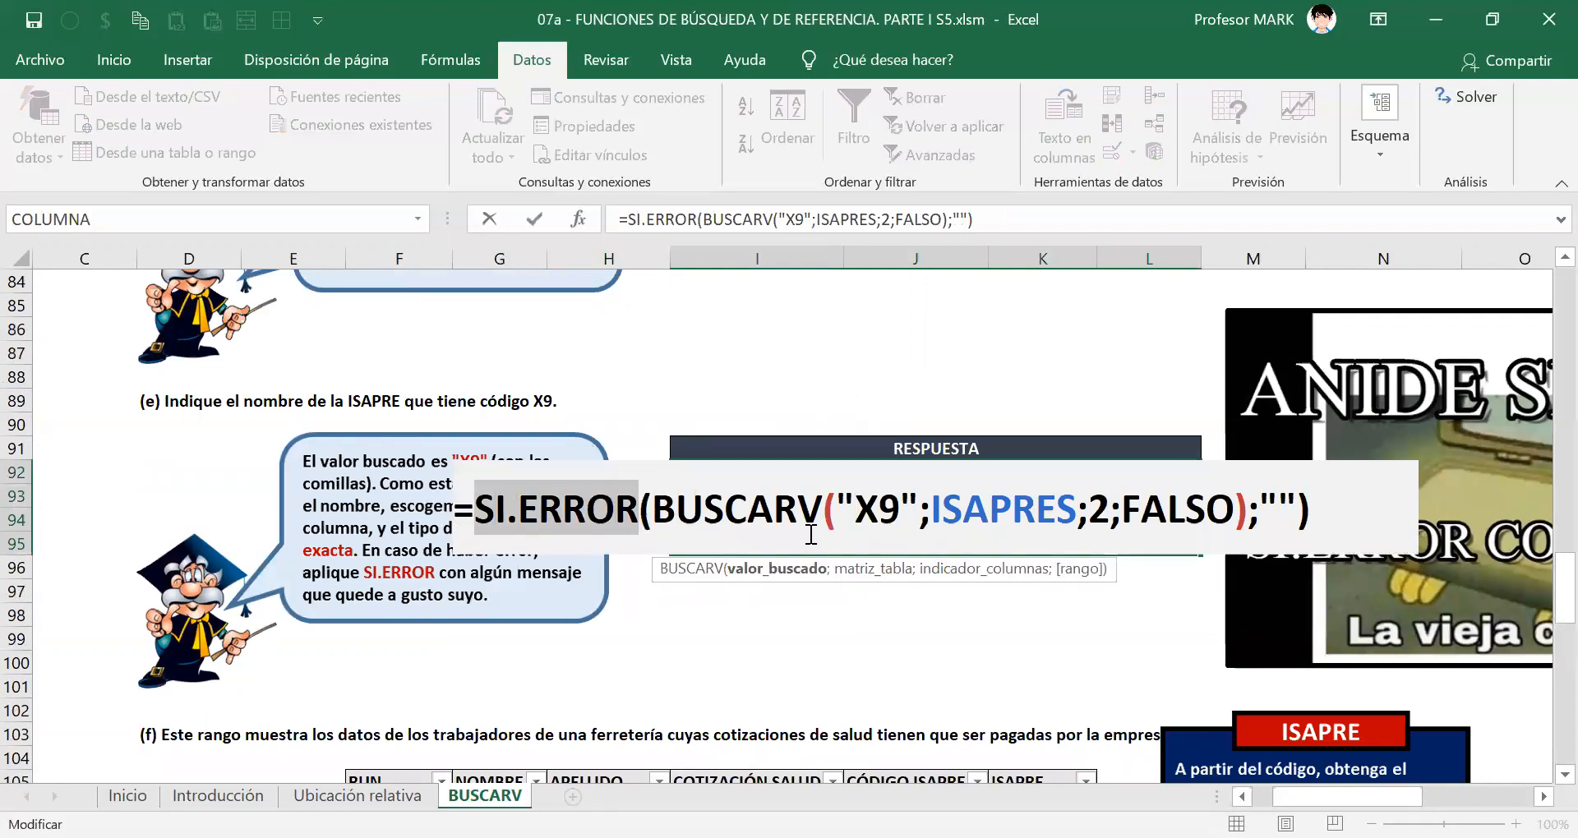
left_click_drag(652, 509, 1246, 523)
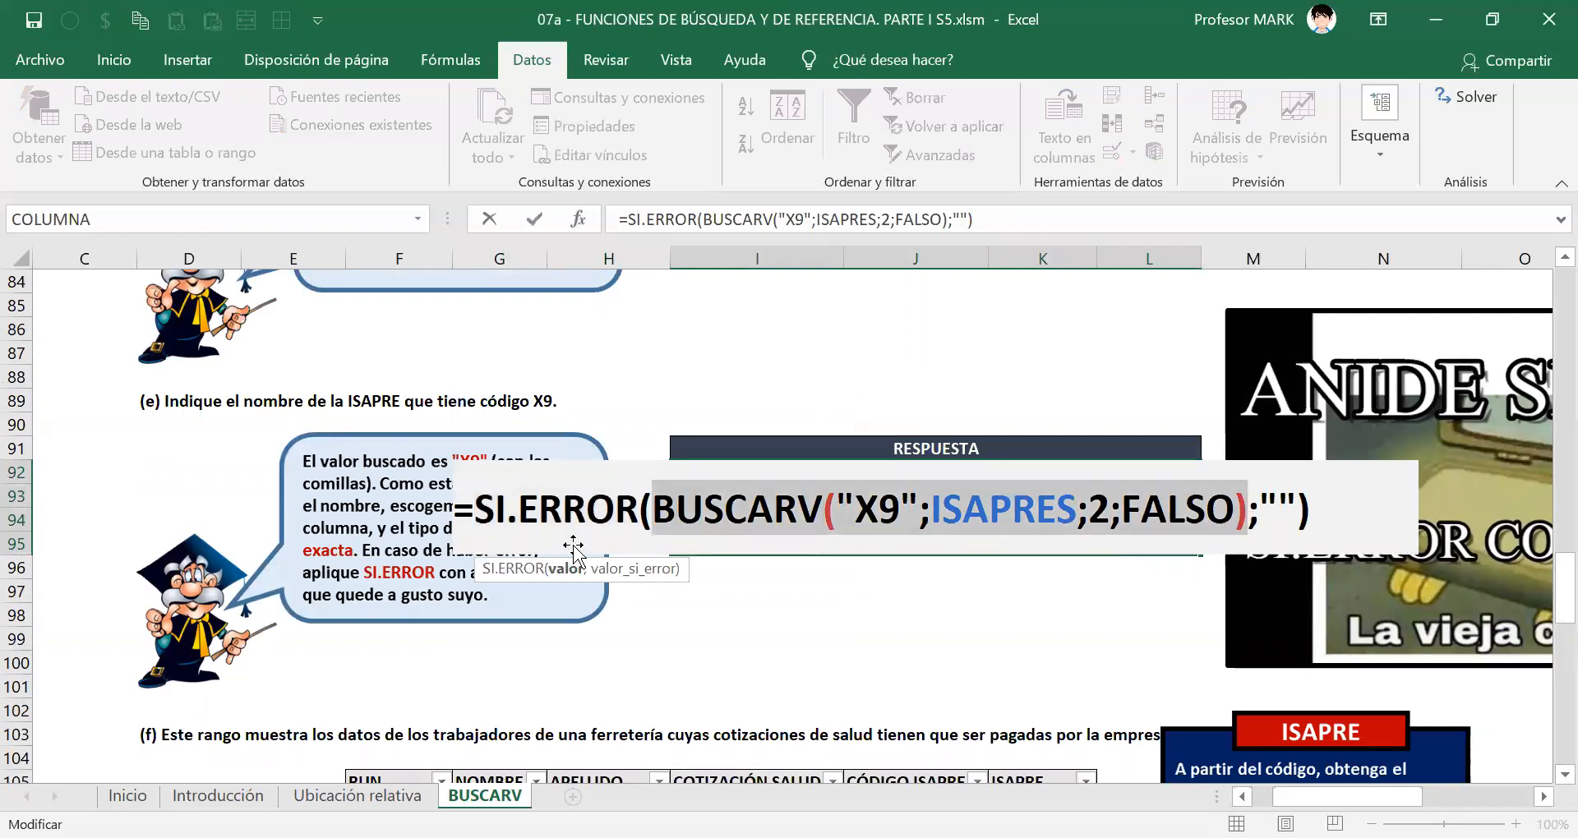